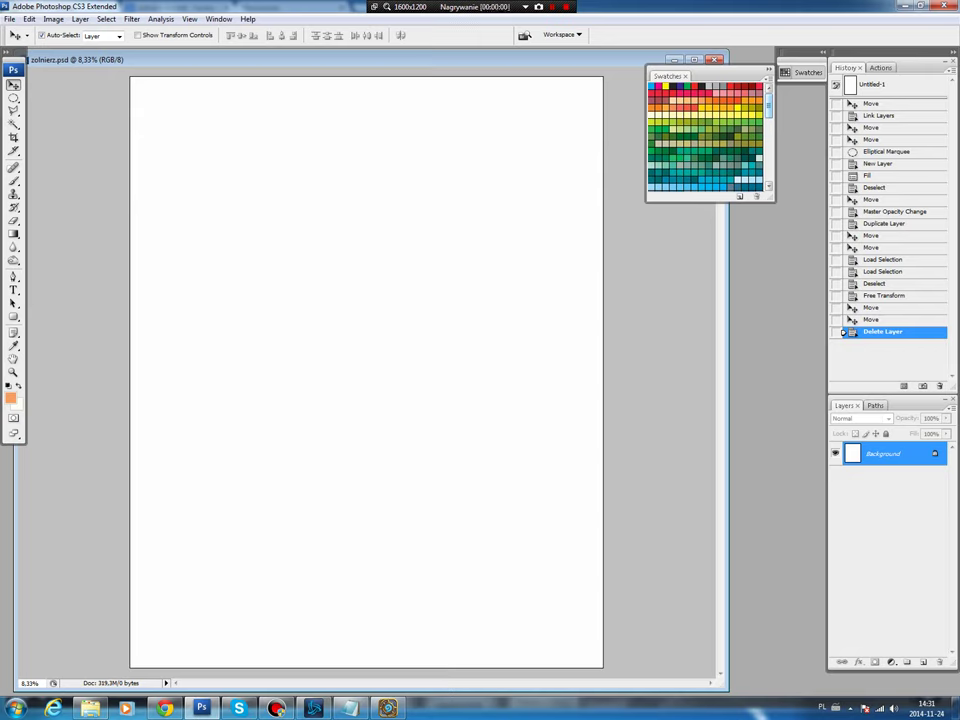
- Fill an oval selection with pale peach on a new layer for the face
key("m")
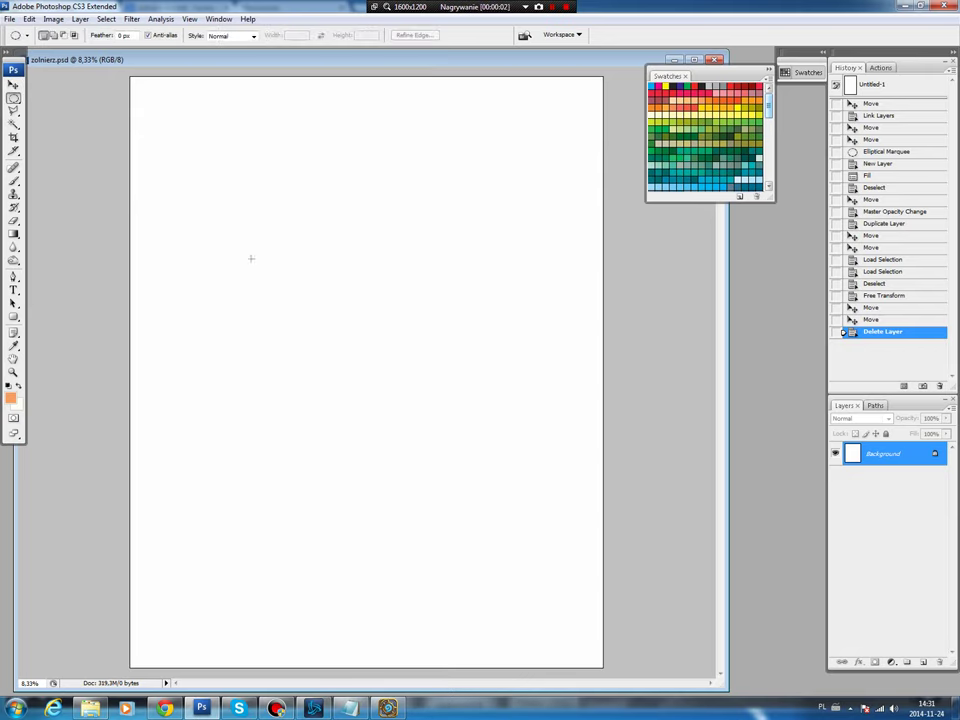
left_click_drag(276, 220, 449, 359)
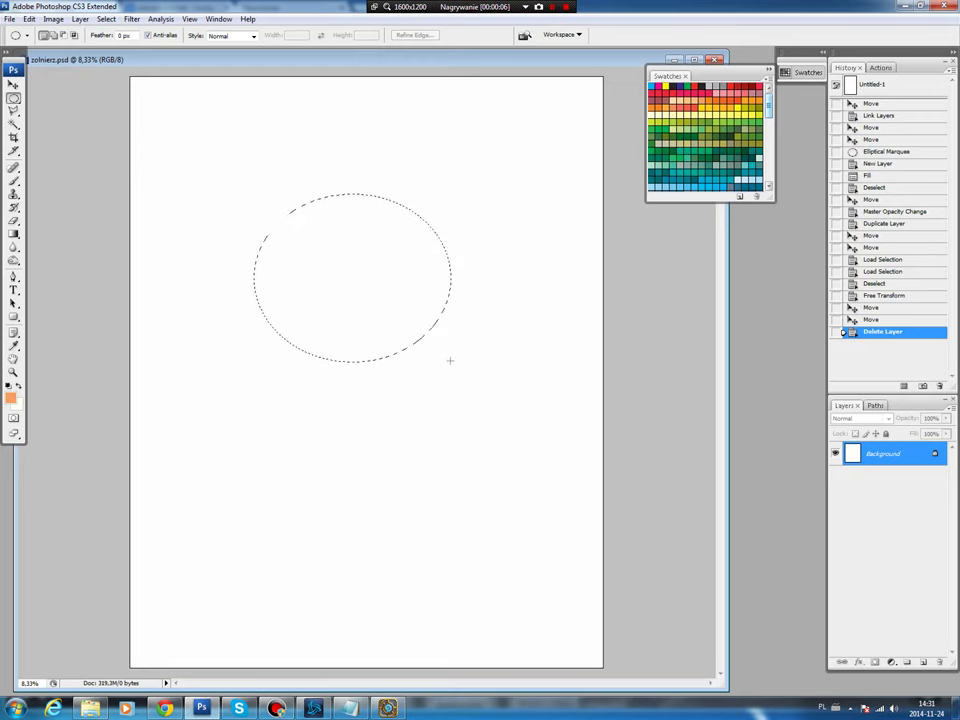
left_click_drag(449, 359, 457, 370)
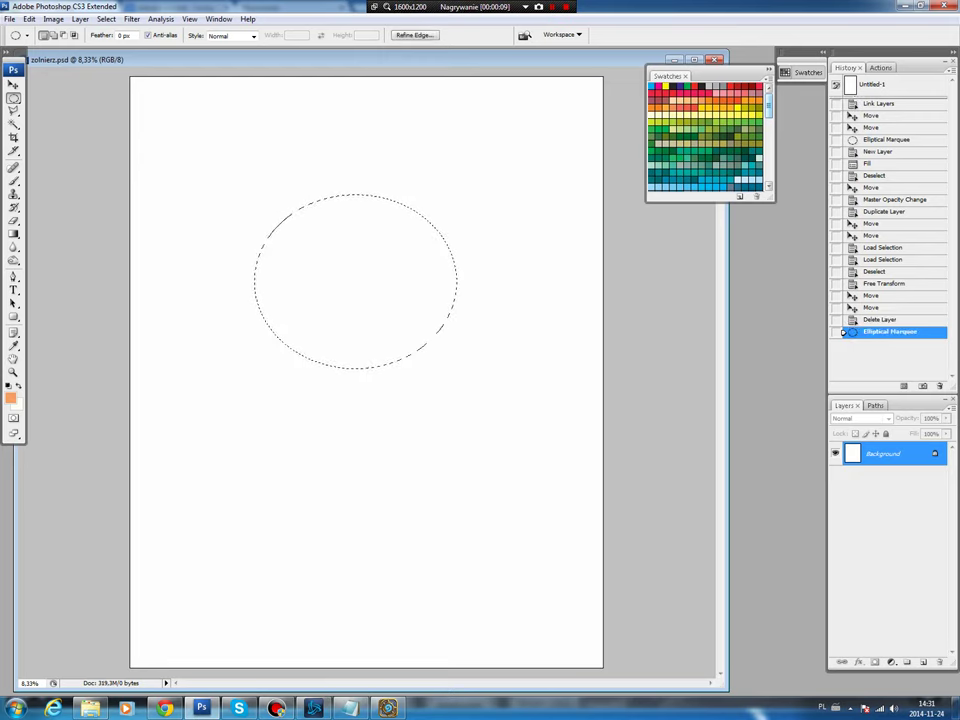
key("ctrl+shift+alt+n")
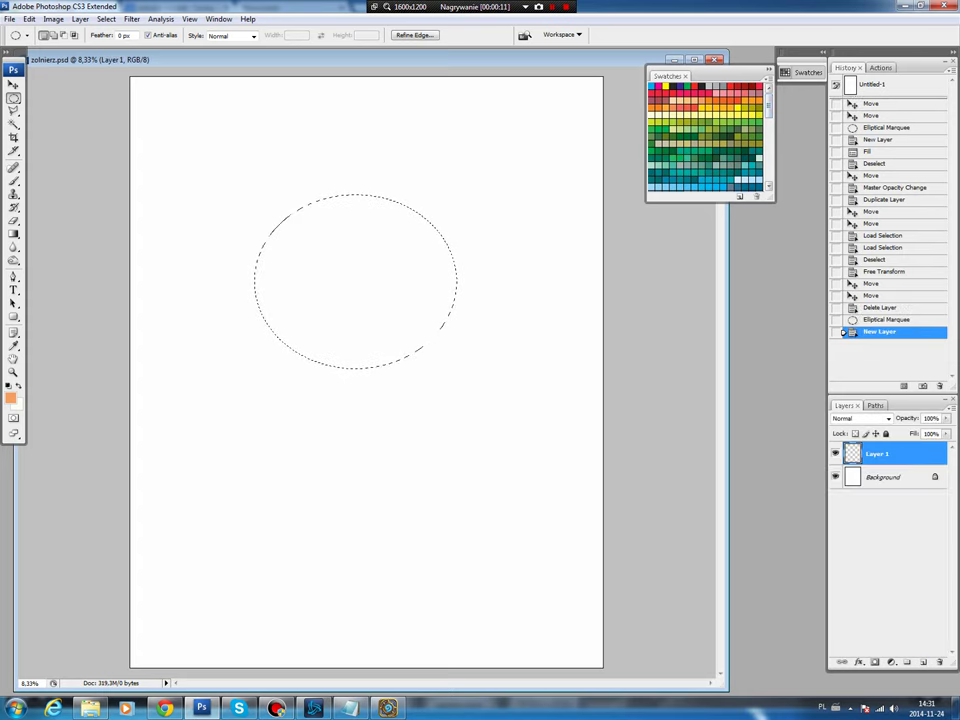
key("alt+BackSpace")
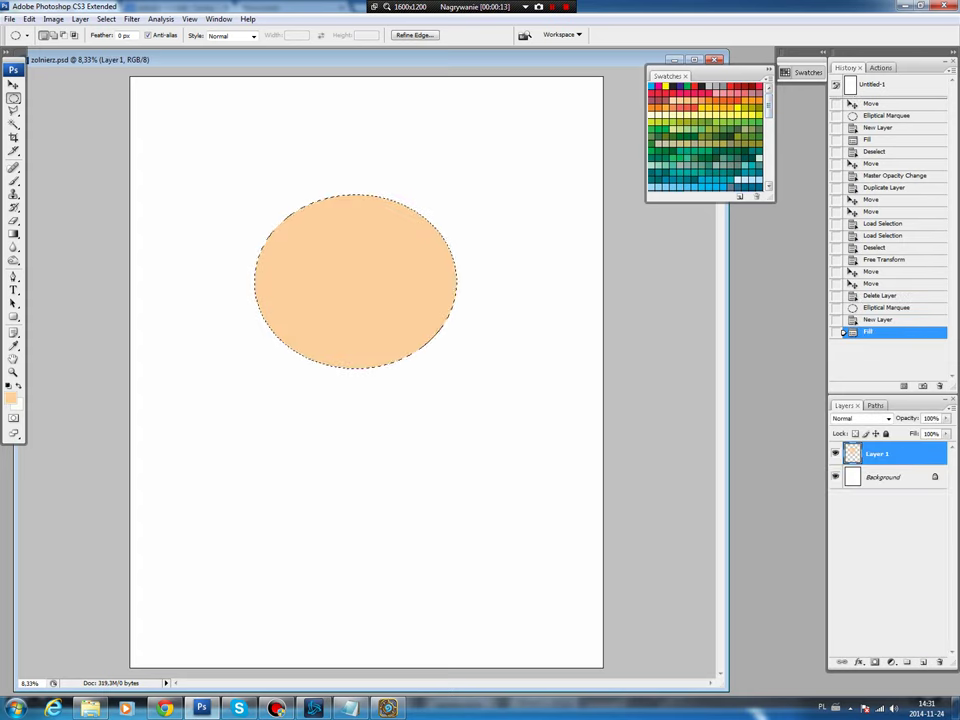
key("ctrl+d")
- Nudge the peach oval slightly right and zoom in on it
key("v")
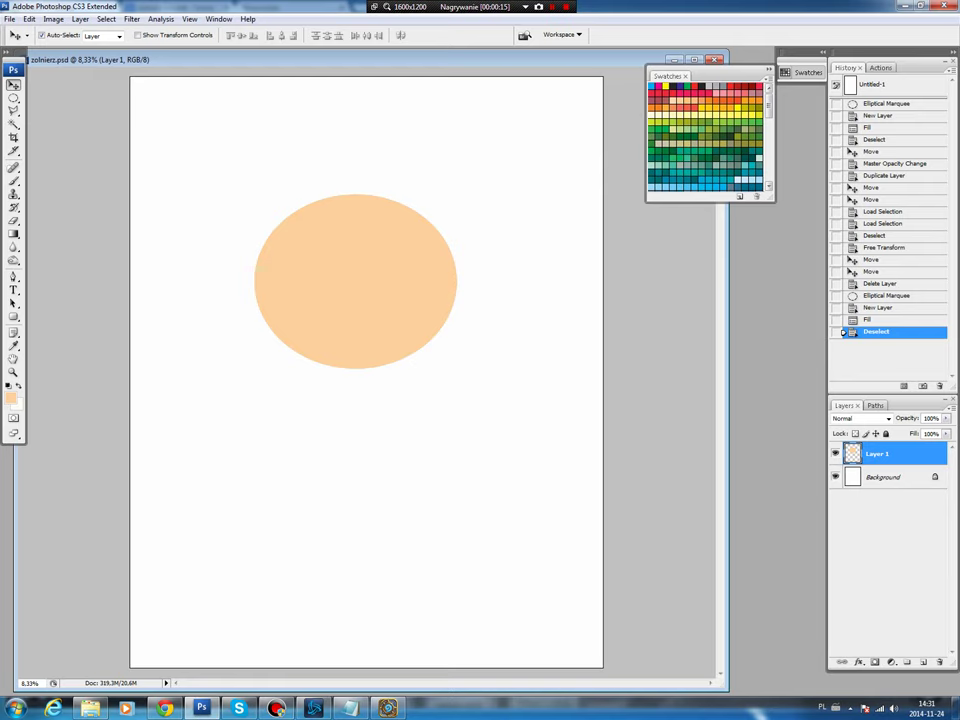
left_click_drag(355, 280, 361, 282)
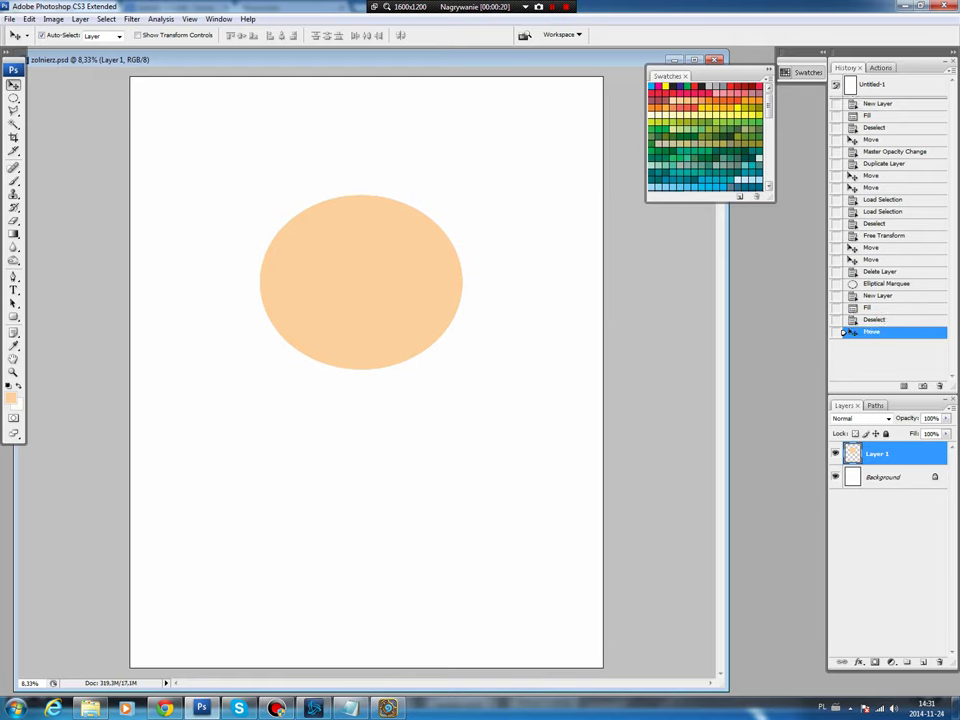
key("z")
left_click(362, 288)
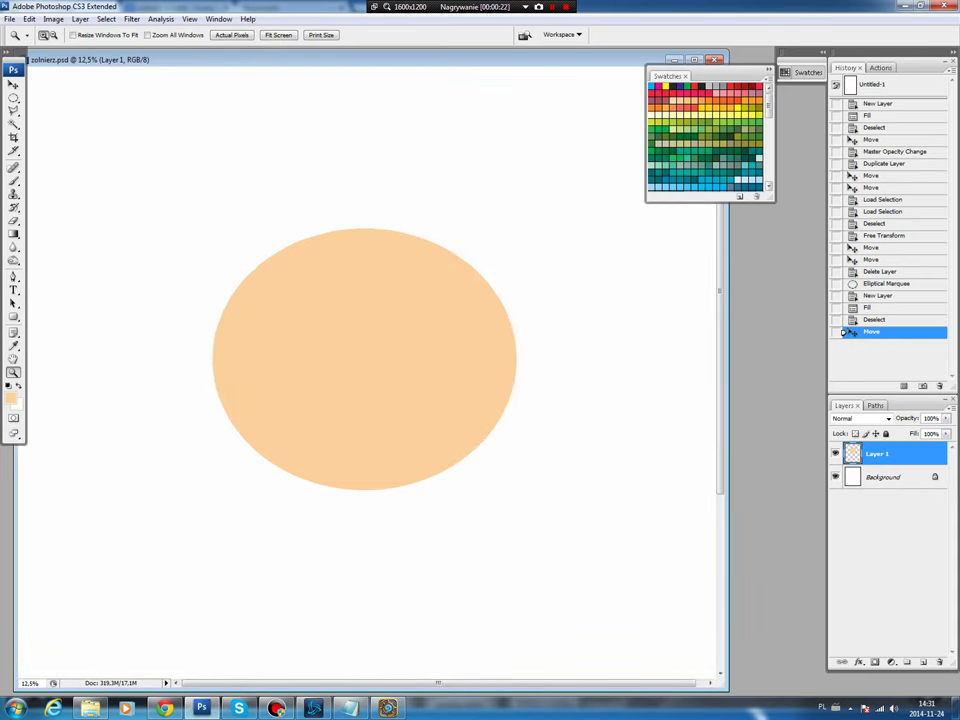
- Stroke the face oval's outline with darker tan d4a168 on a new layer
left_click(852, 453, "ctrl")
key("ctrl+shift+alt+n")
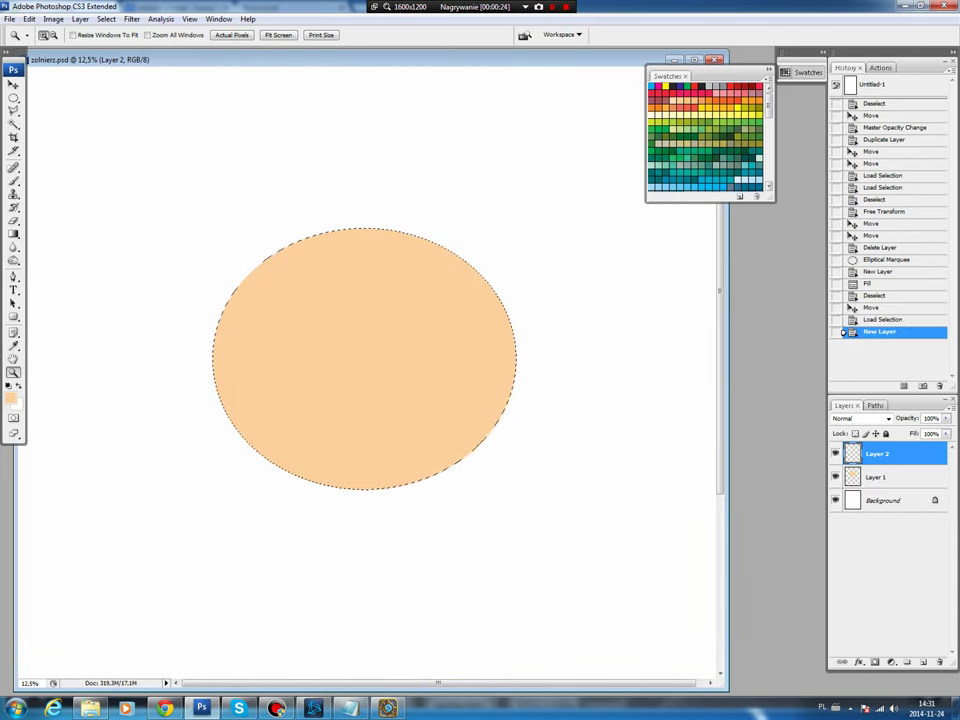
left_click(12, 398)
left_click_drag(383, 193, 402, 217)
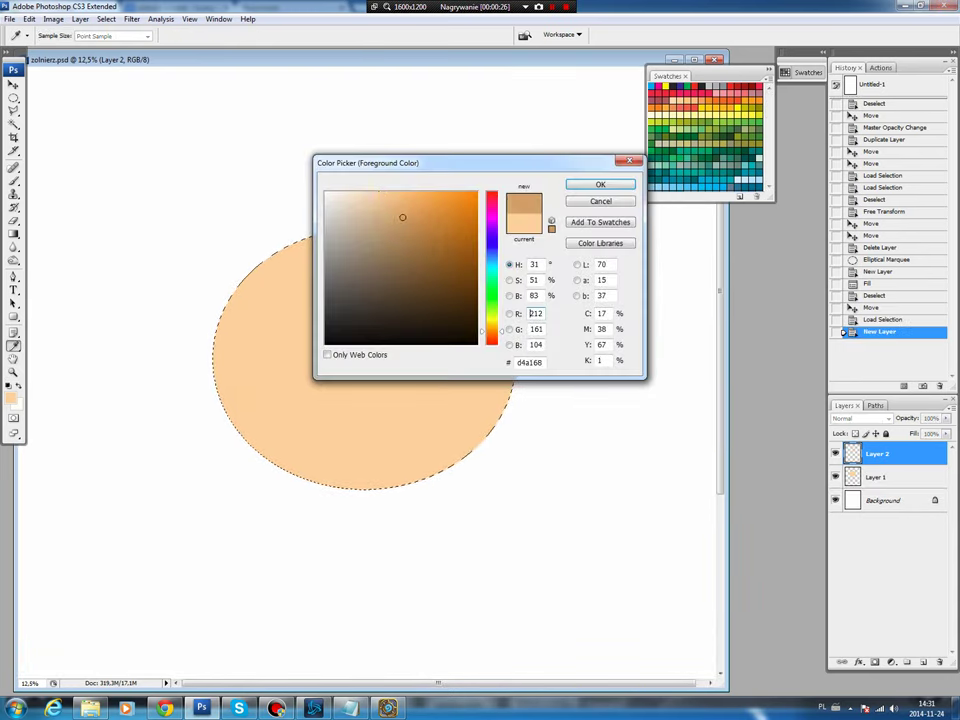
key("Return")
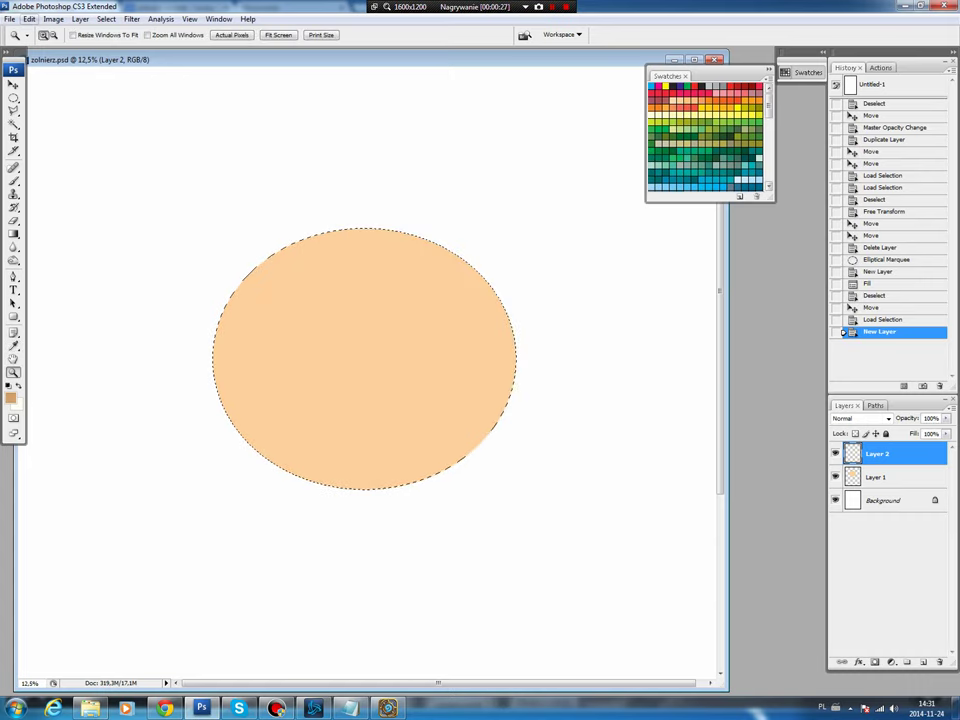
left_click(29, 19)
left_click(43, 202)
key("Return")
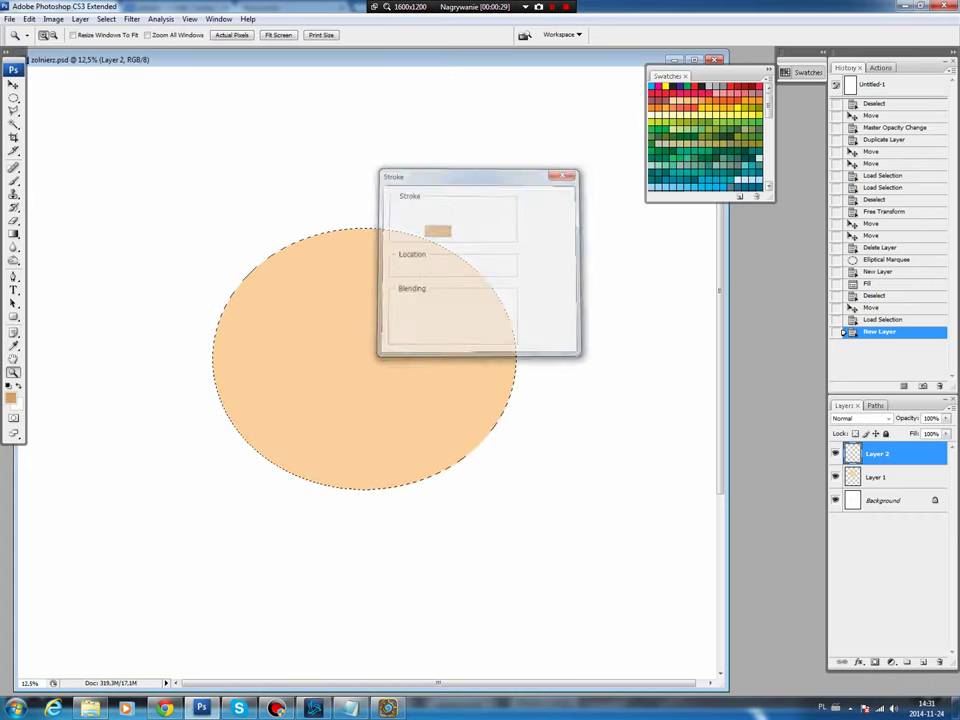
key("ctrl+d")
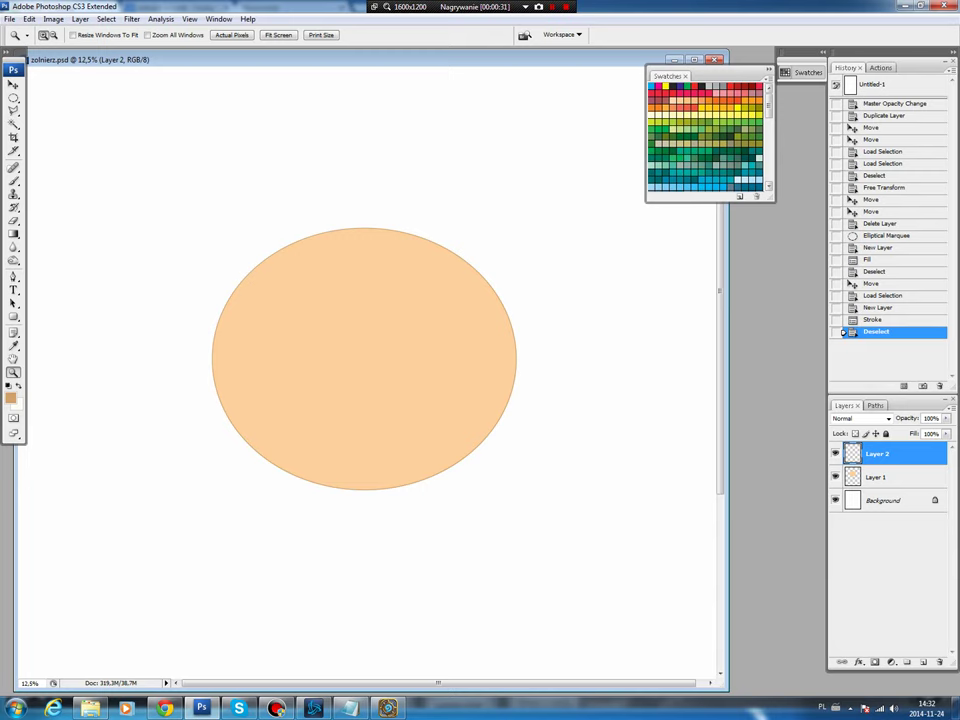
left_click(14, 97)
- Fill a small oval on the face's left side with white on a new layer
left_click_drag(241, 366, 319, 405)
key("ctrl+shift+alt+n")
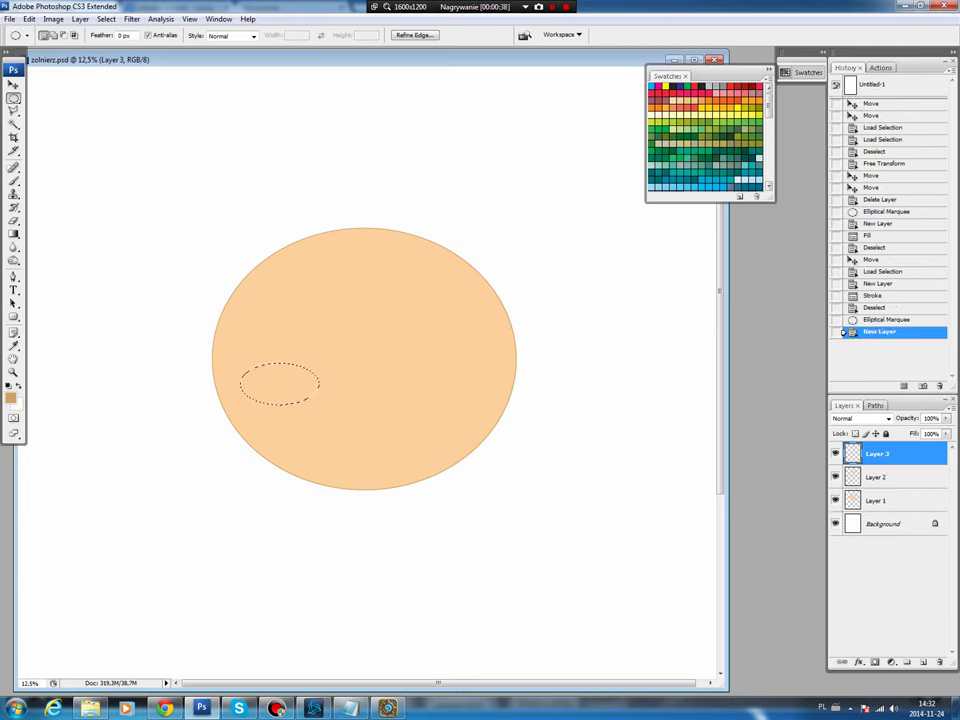
key("ctrl+BackSpace")
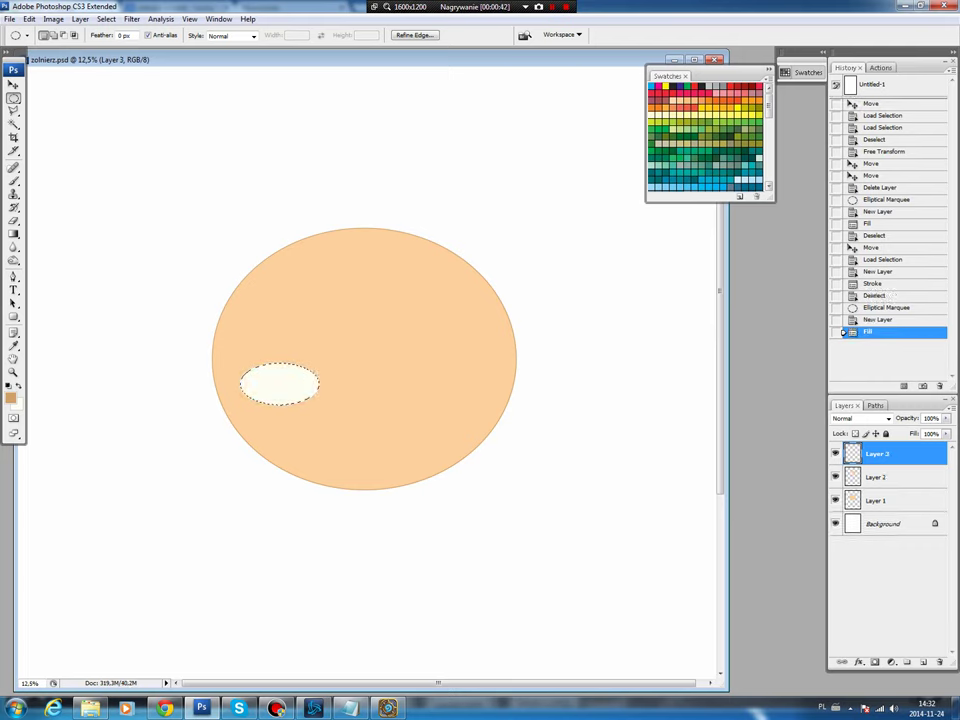
- Outline the eye oval with a thin stroke on another new layer
key("ctrl+shift+alt+n")
left_click(29, 19)
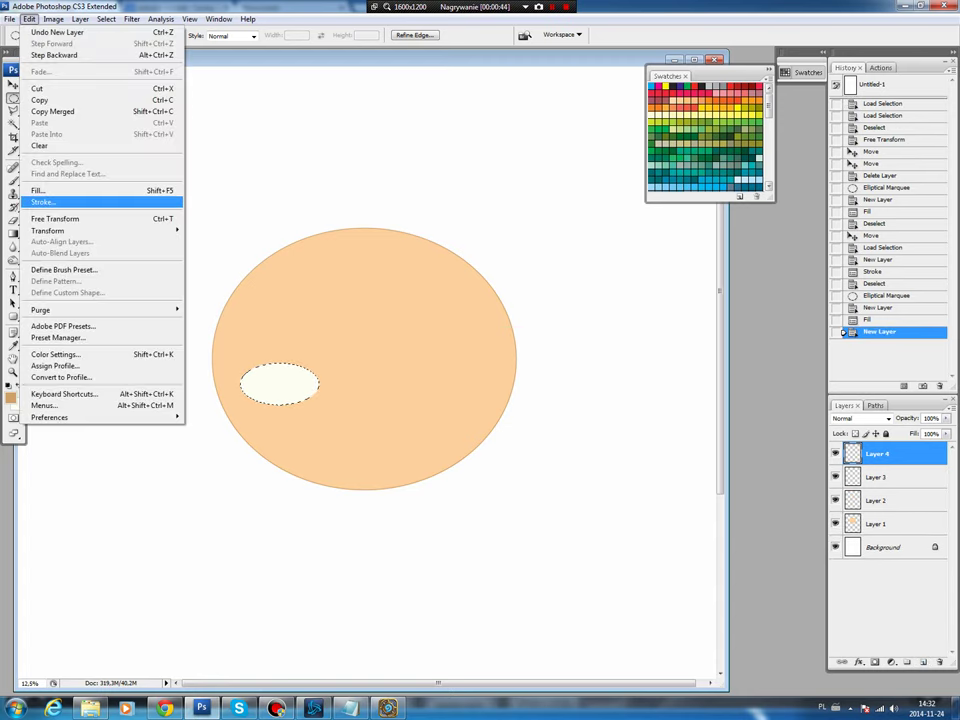
left_click(43, 201)
key("Return")
key("ctrl+d")
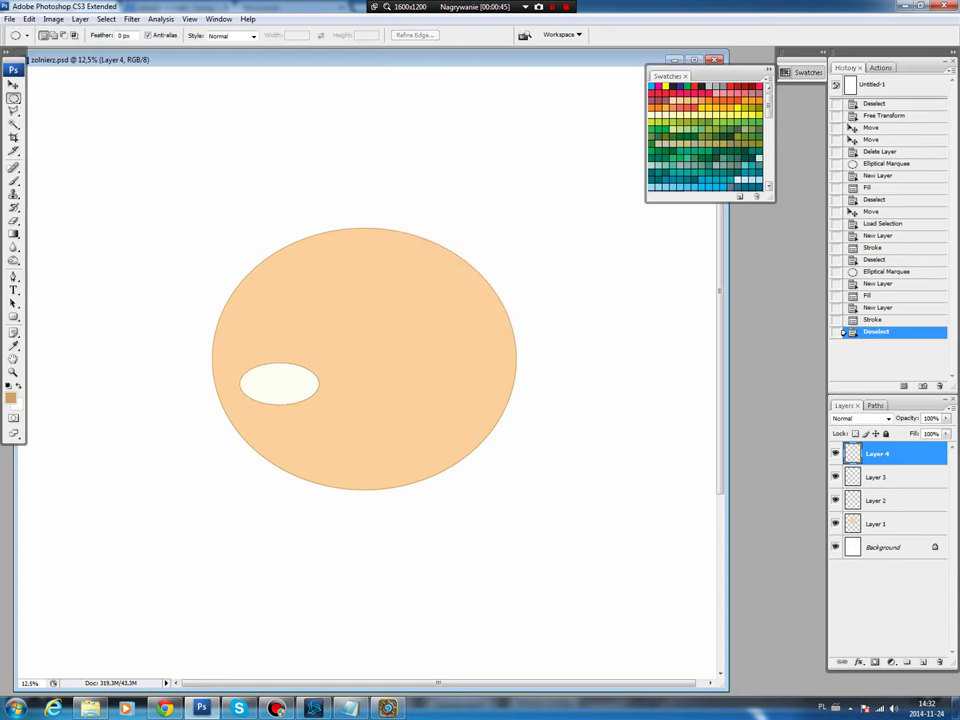
- Reset colours to black and white and refill the eye white on Layer 3
key("alt+bracketleft")
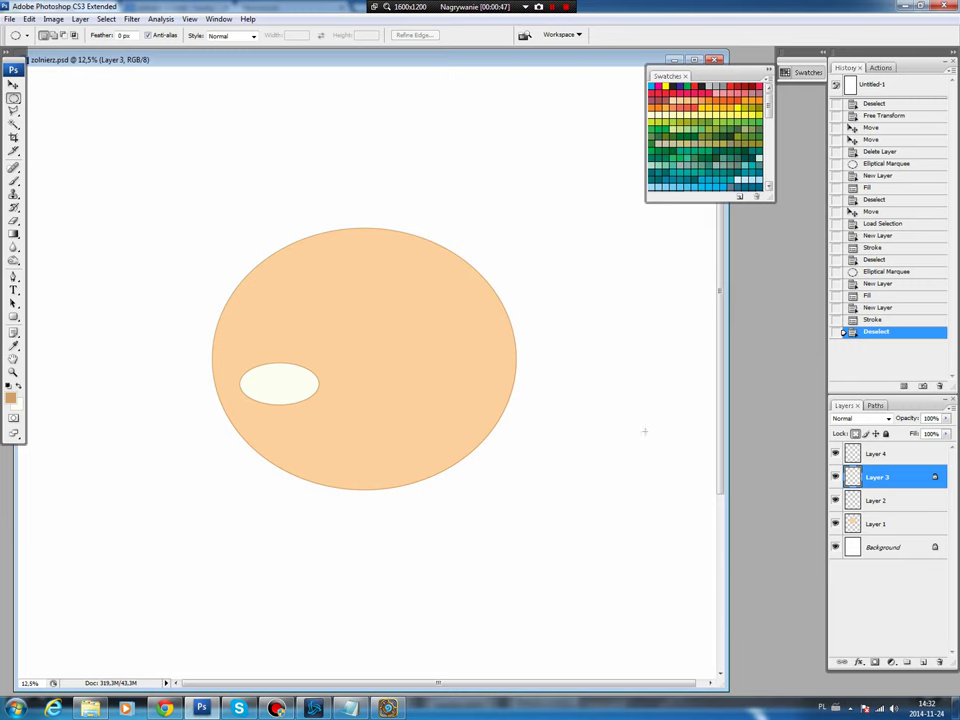
key("d")
key("shift+ctrl+BackSpace")
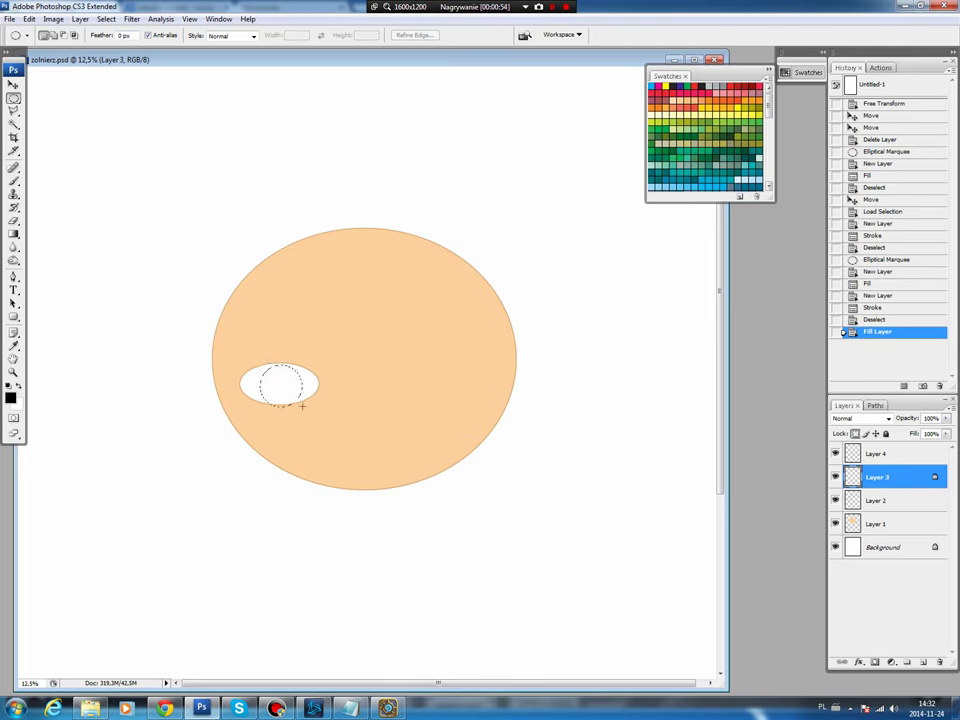
- Fill a round teal iris inside the eye on a new layer and nudge it up
left_click_drag(302, 404, 301, 404)
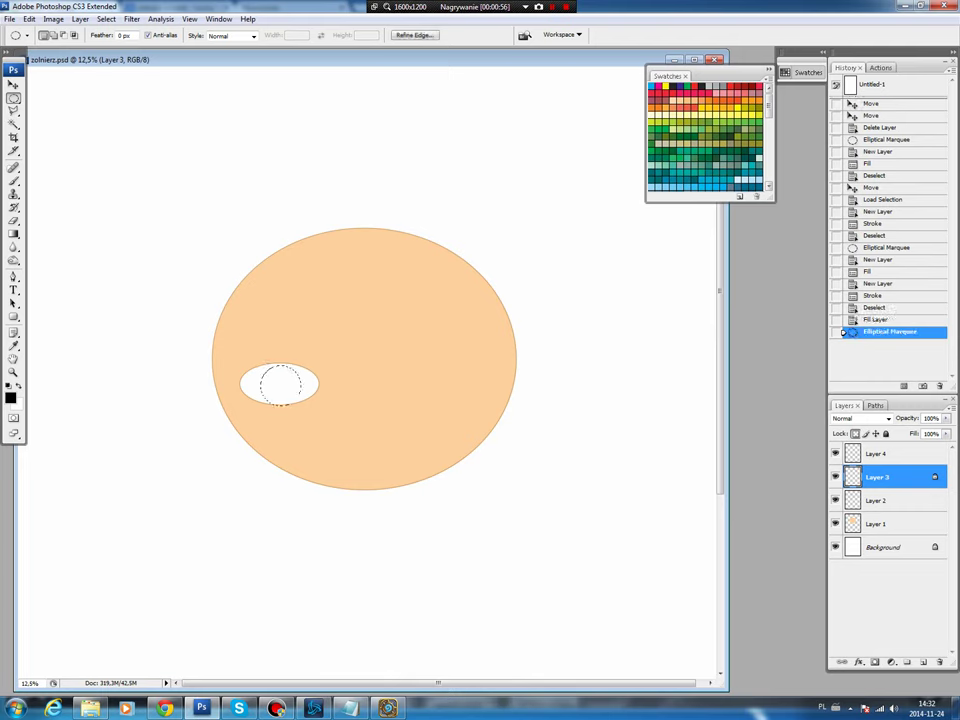
key("shift+ctrl+alt+n")
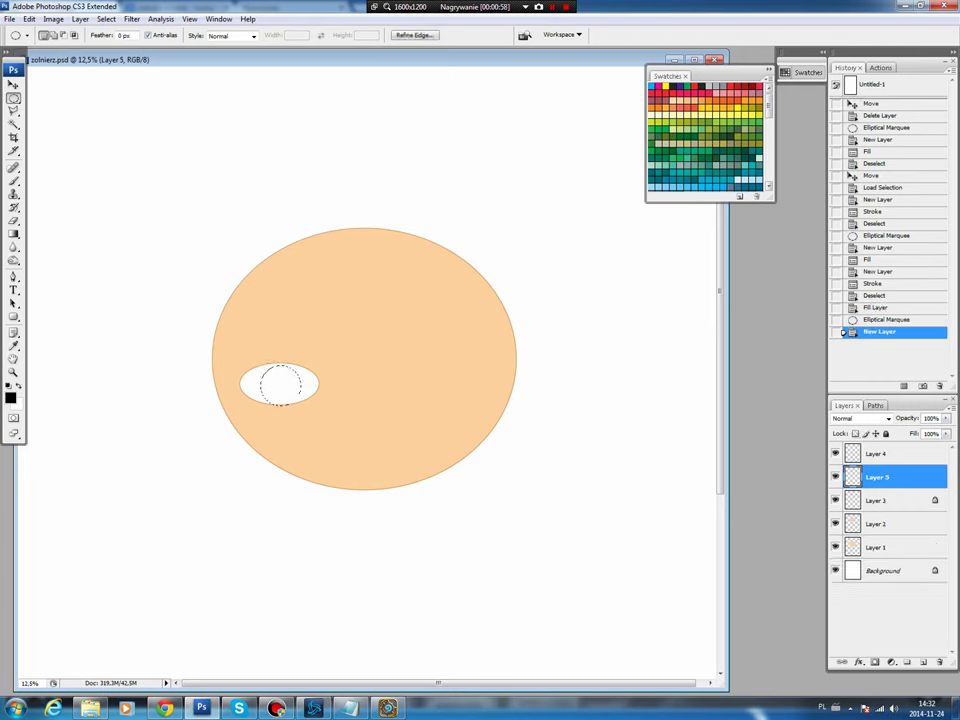
scroll(705, 135, "down", 2)
scroll(705, 135, "down", 2)
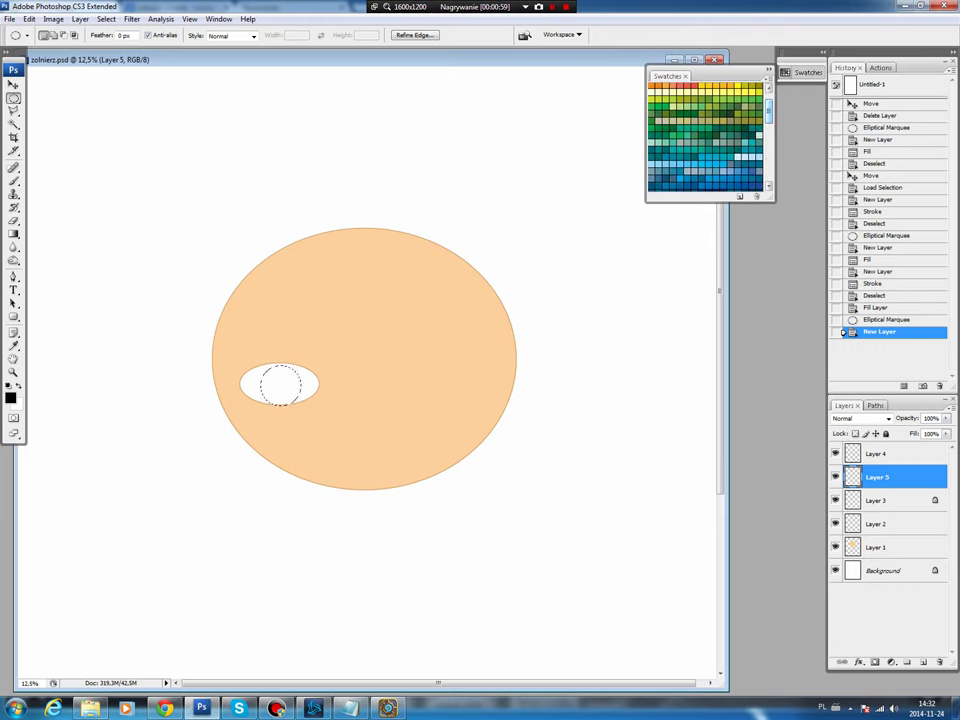
left_click(745, 157)
key("alt+BackSpace")
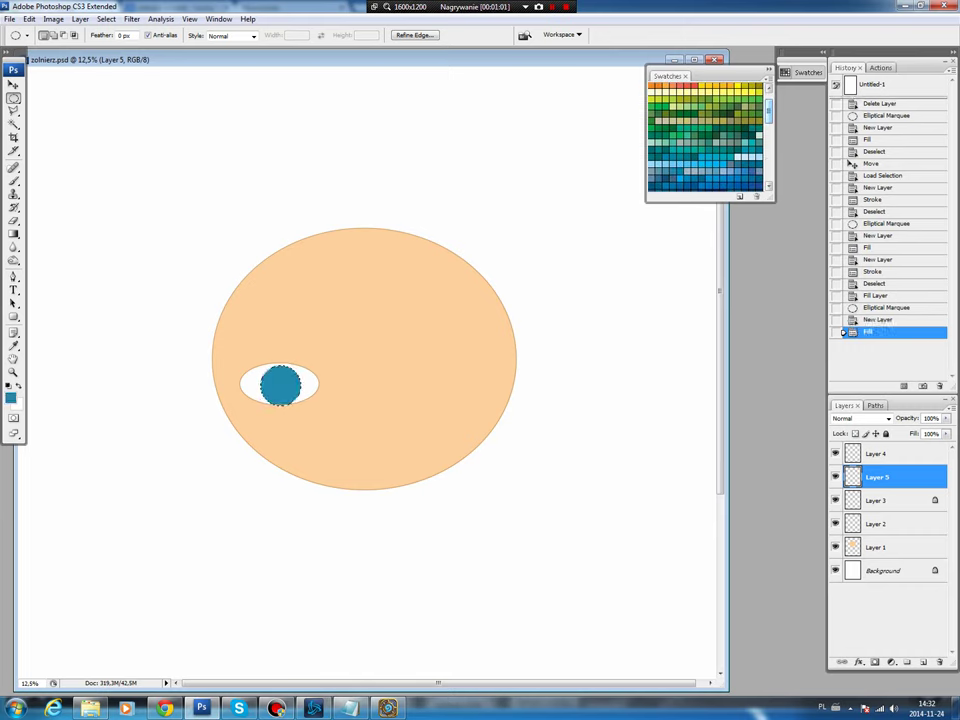
key("ctrl+d")
key("v")
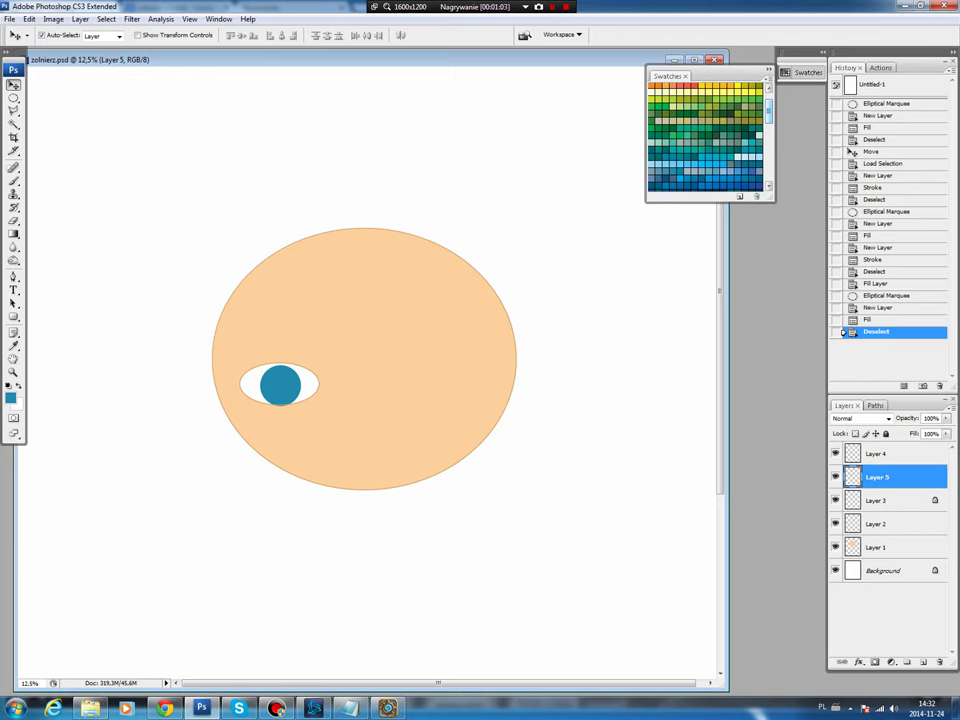
key("Up")
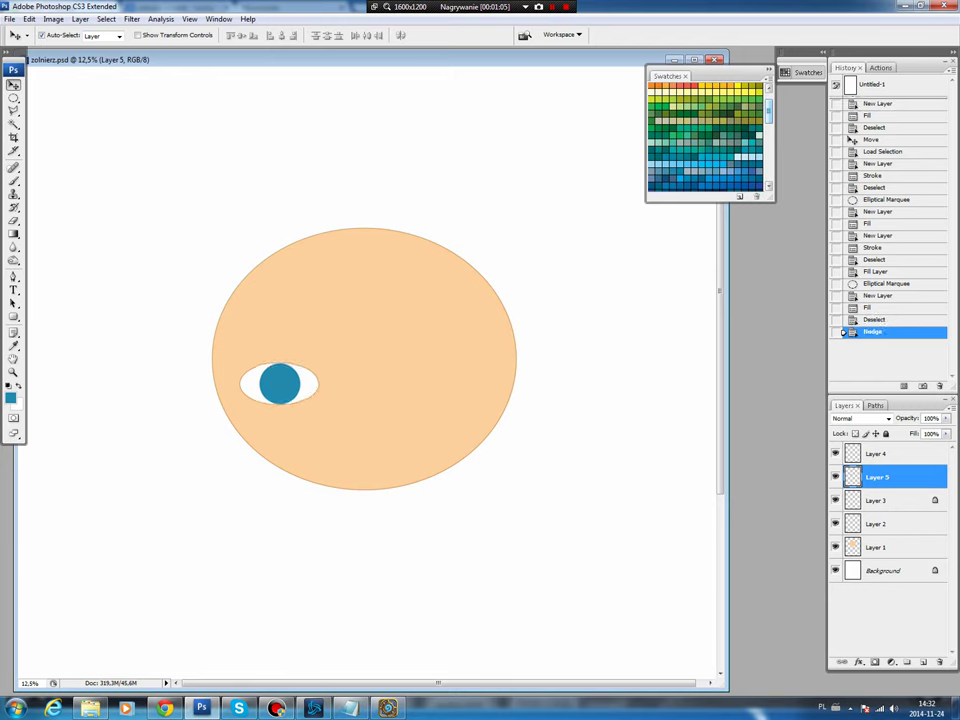
key("m")
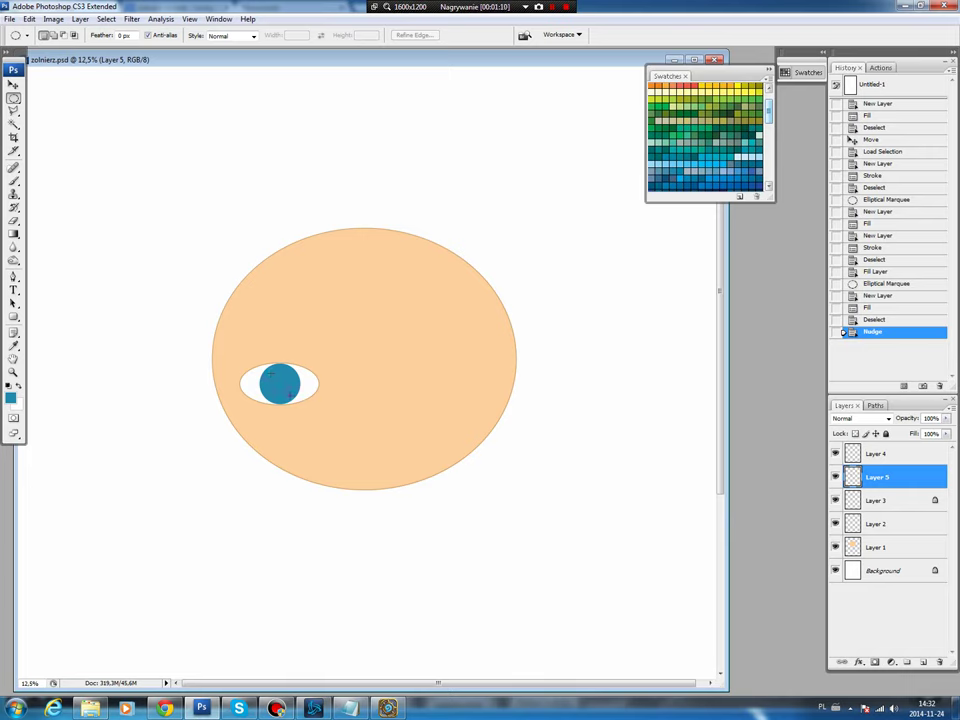
- Fill a small black pupil circle on a new layer and nudge it left
left_click_drag(266, 370, 294, 397)
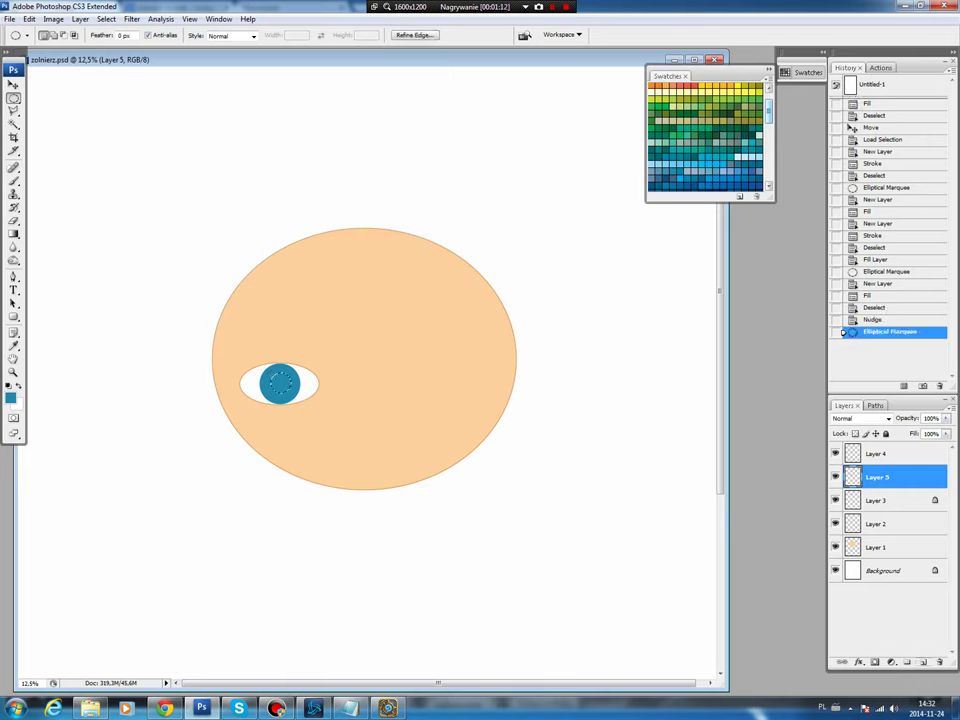
key("ctrl+shift+alt+n")
key("d")
key("alt+BackSpace")
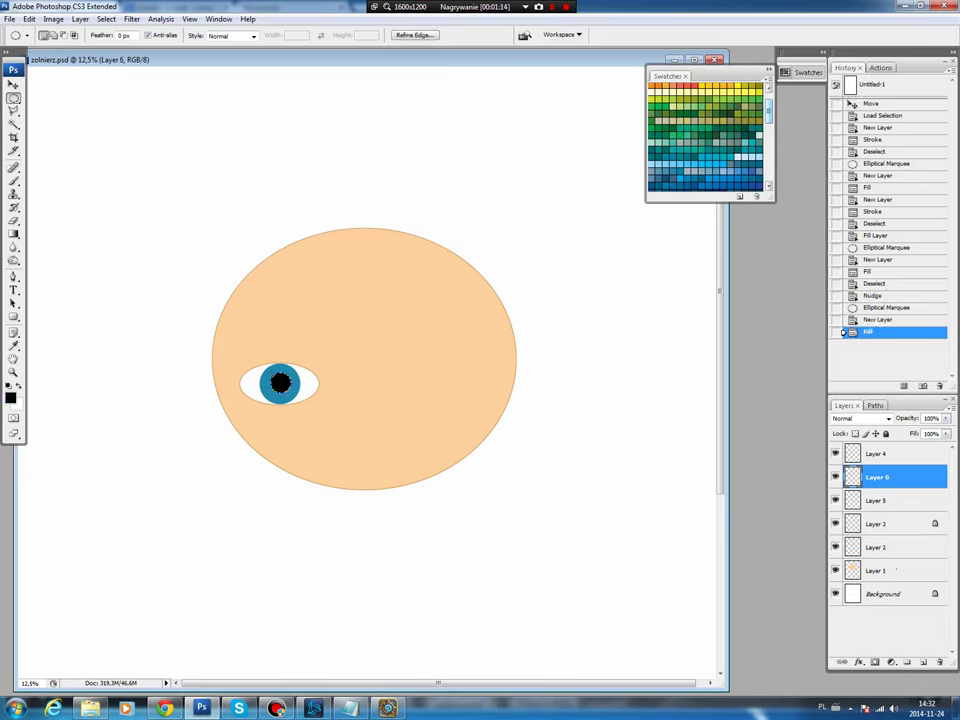
key("ctrl+d")
key("v")
key("Left")
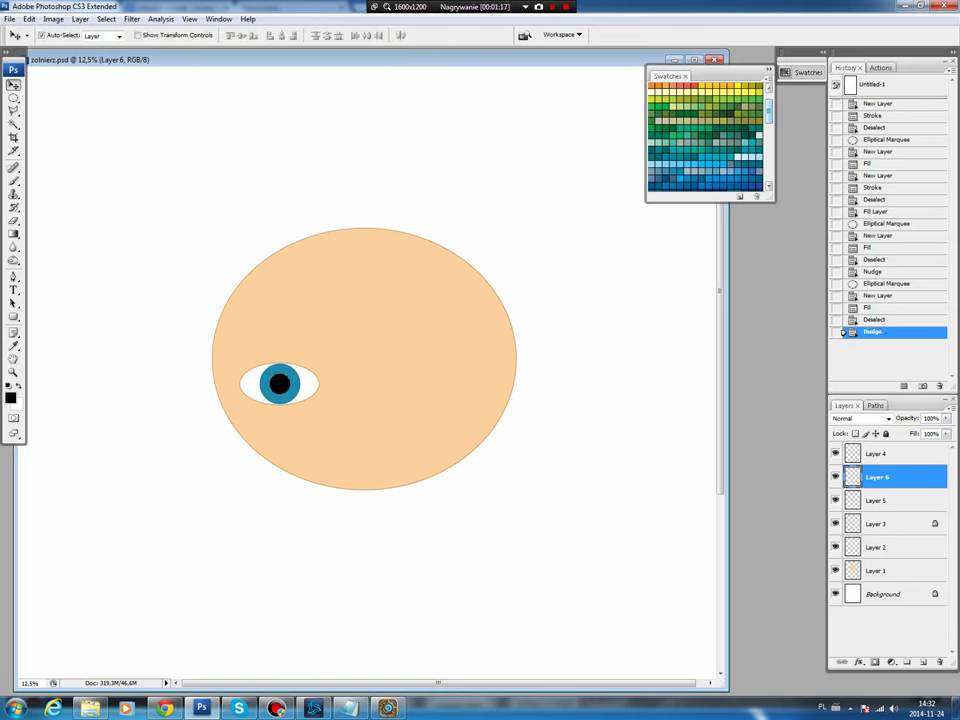
key("m")
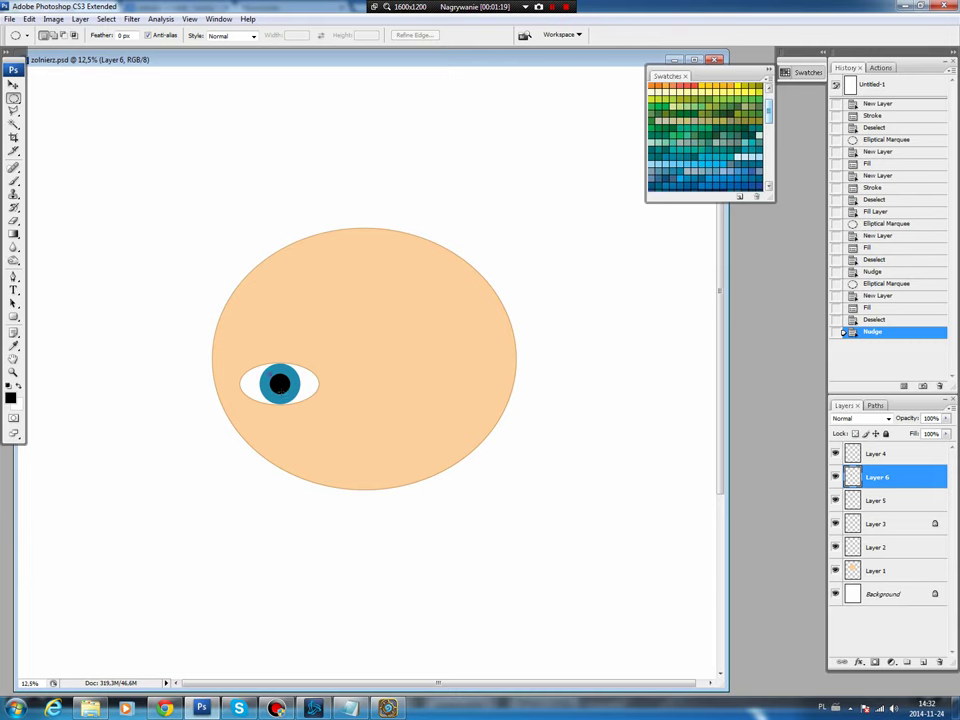
- Add a tiny white highlight spot on the pupil on its own layer
left_click_drag(274, 375, 283, 383)
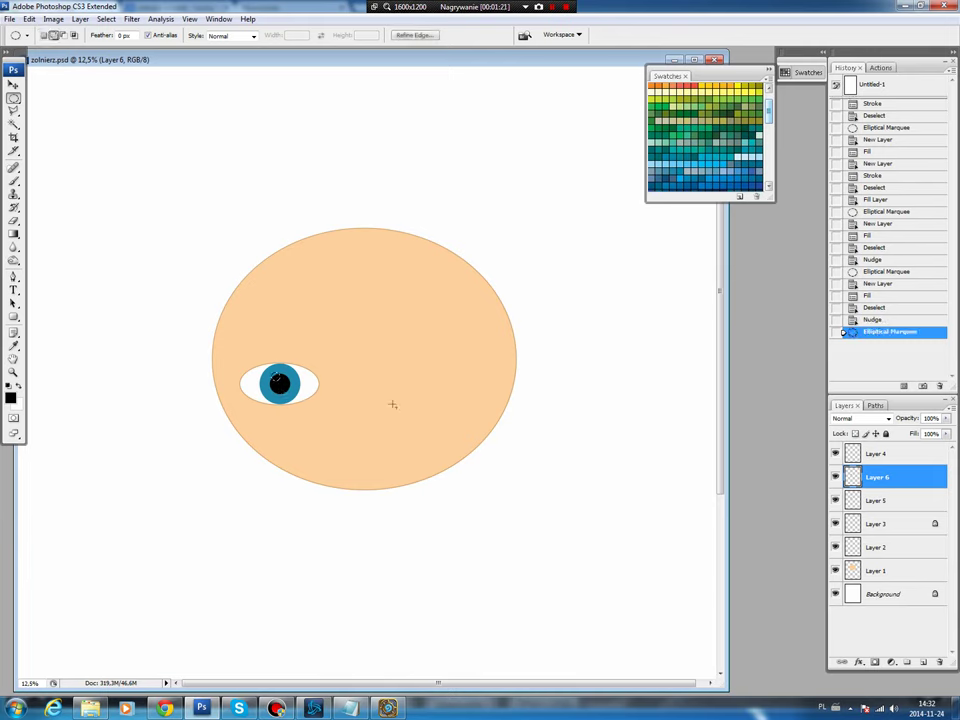
key("ctrl+shift+alt+n")
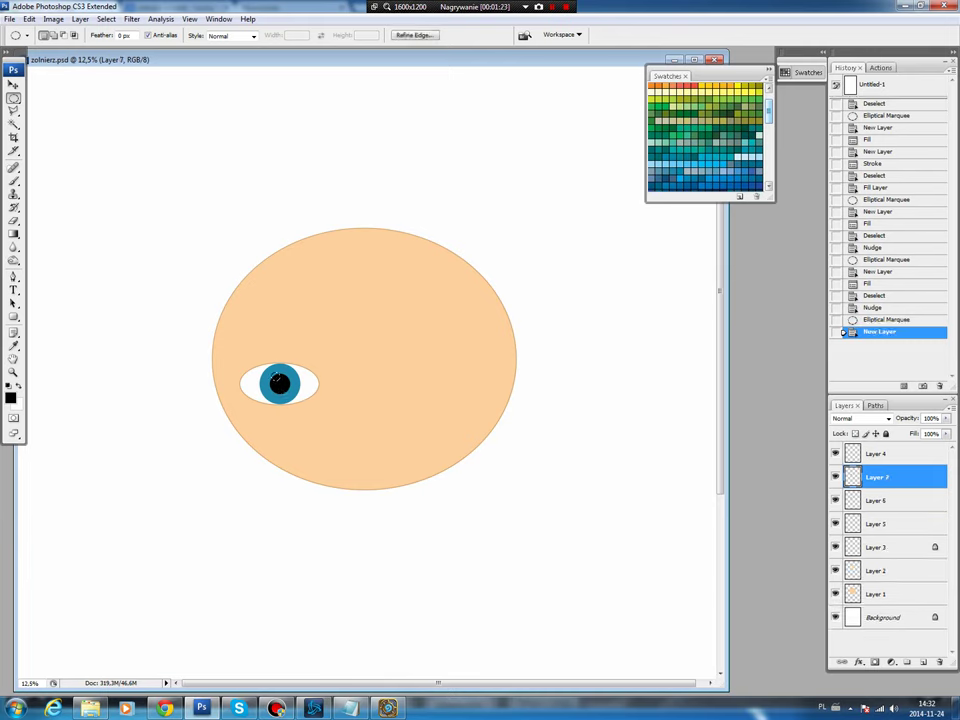
key("ctrl+BackSpace")
key("ctrl+d")
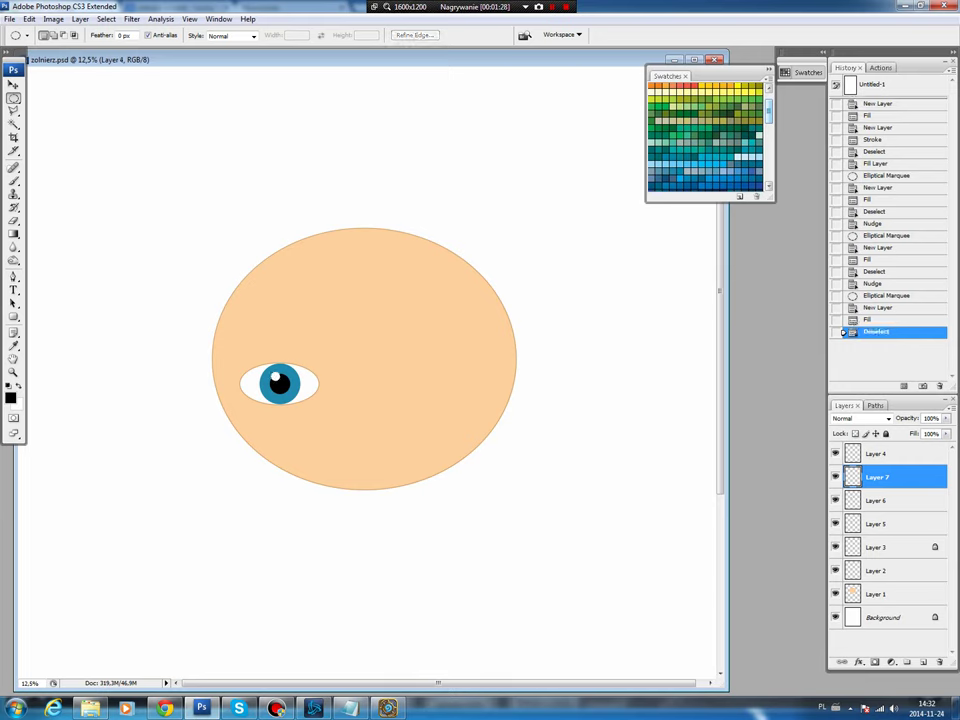
left_click(884, 462)
- Link the five eye layers and gather them into one group
left_click(930, 547, "shift")
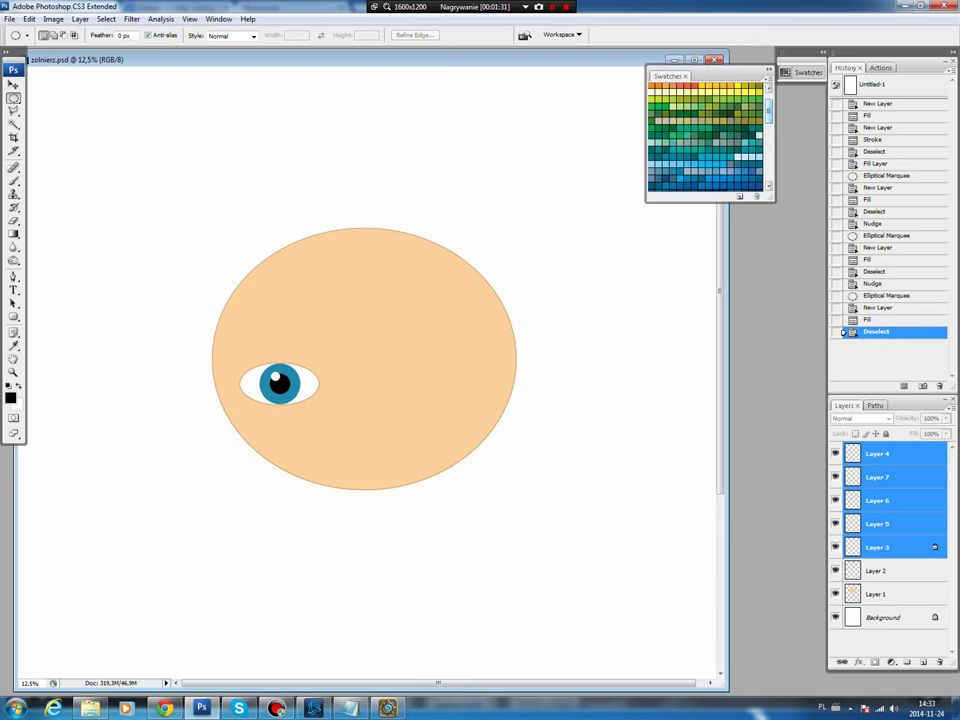
left_click(842, 662)
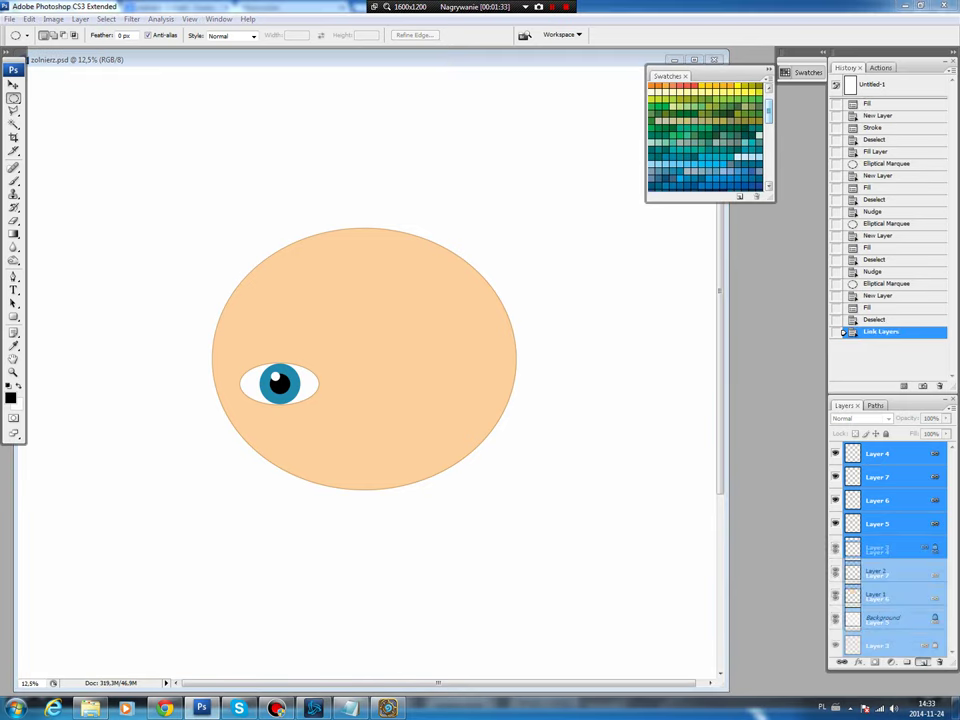
key("ctrl+g")
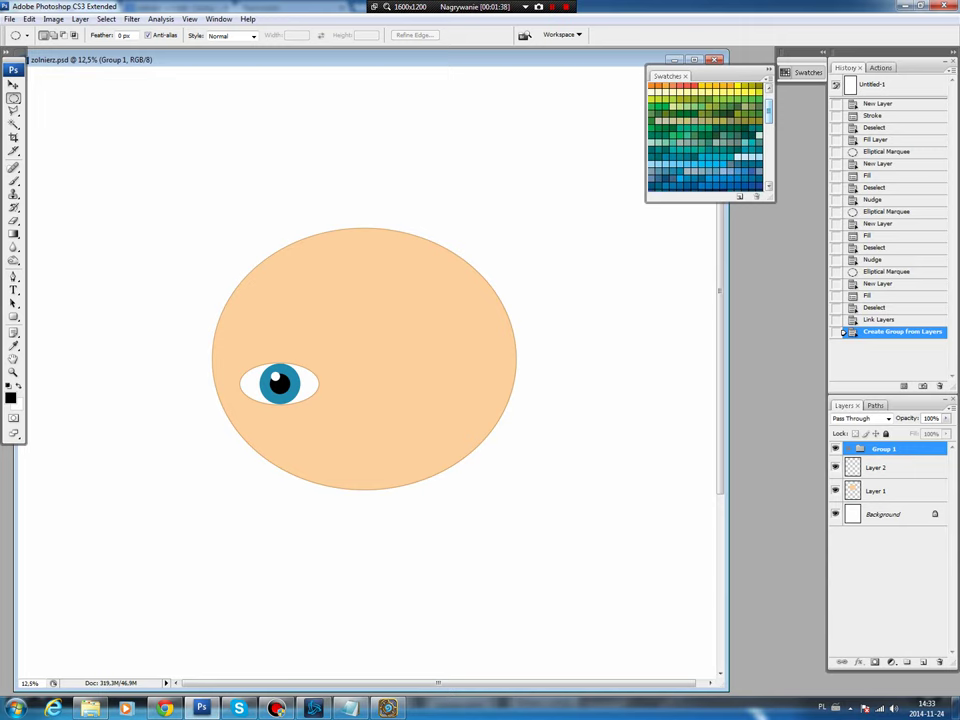
- Rotate the eye group about 7° clockwise and nudge it slightly up-left
key("v")
key("ctrl+t")
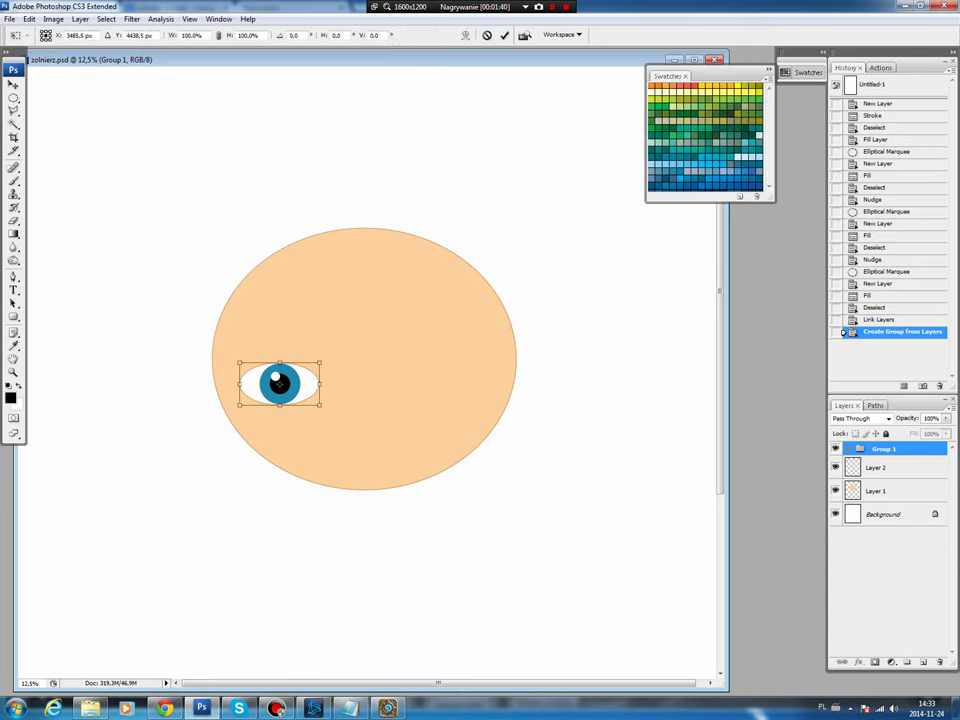
left_click_drag(335, 360, 333, 375)
key("Return")
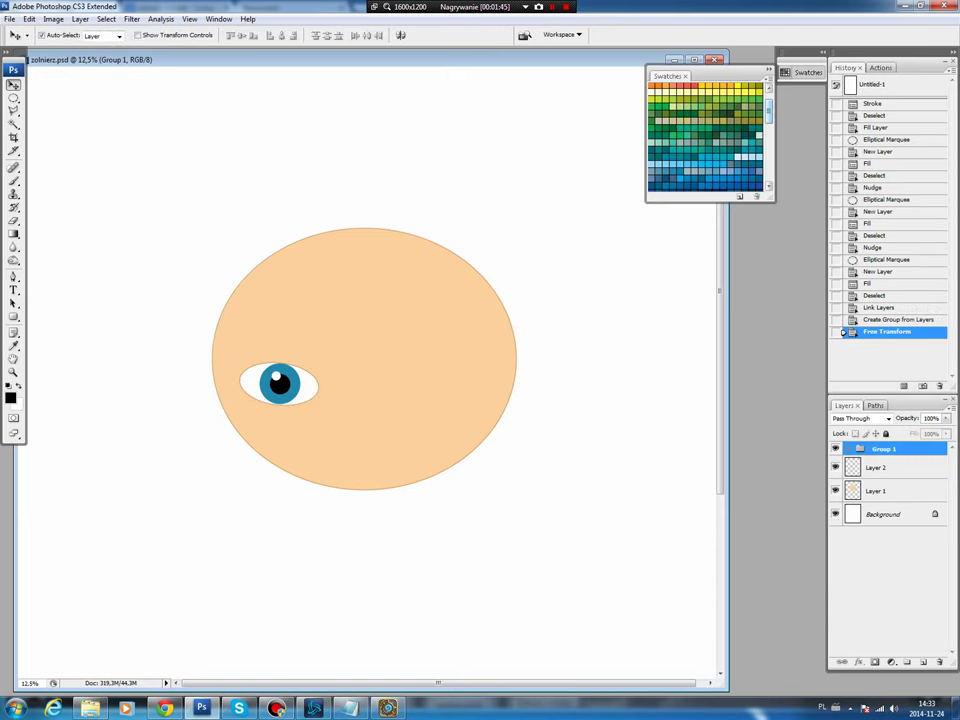
left_click(255, 383)
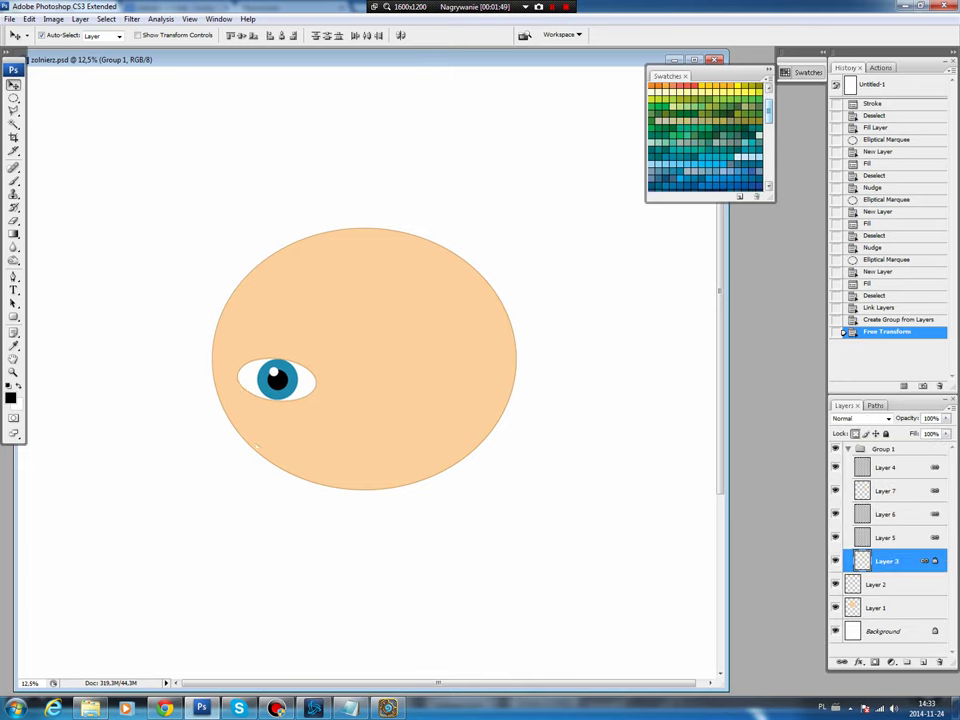
left_click_drag(255, 383, 253, 382)
- Duplicate the eye group, flip the copy horizontally, and position it as the right eye
left_click(882, 449)
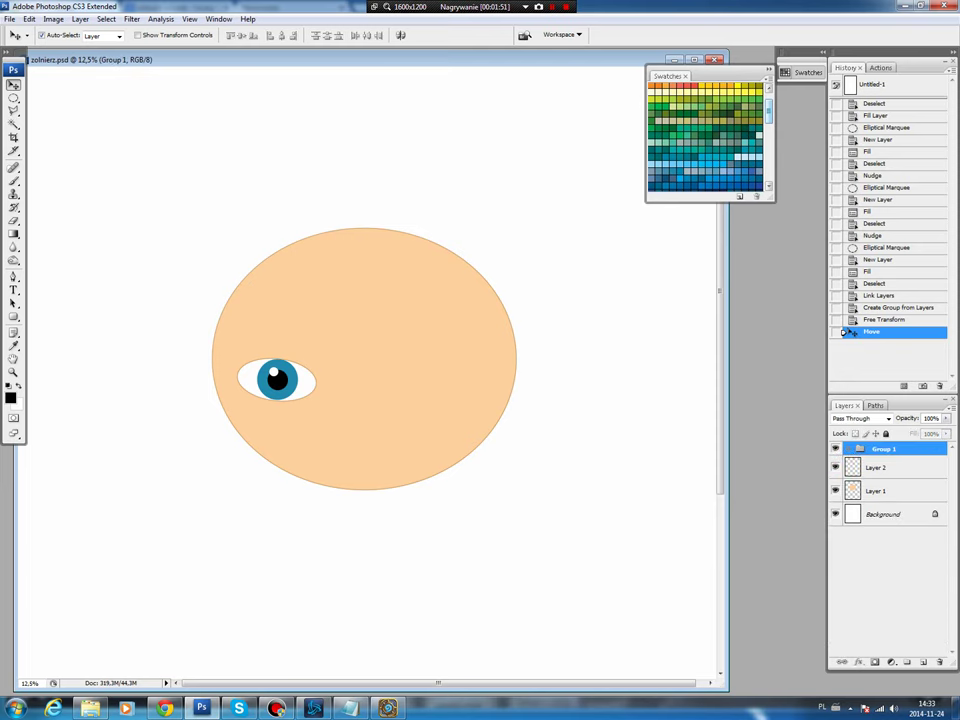
left_click_drag(882, 449, 907, 662)
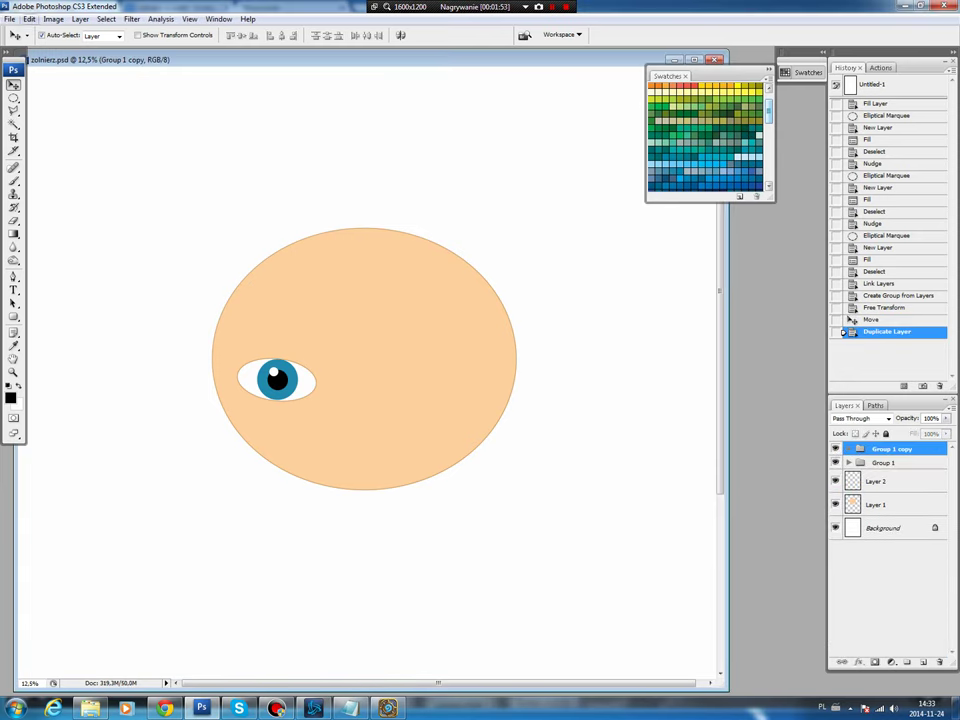
left_click(29, 19)
mouse_move(48, 230)
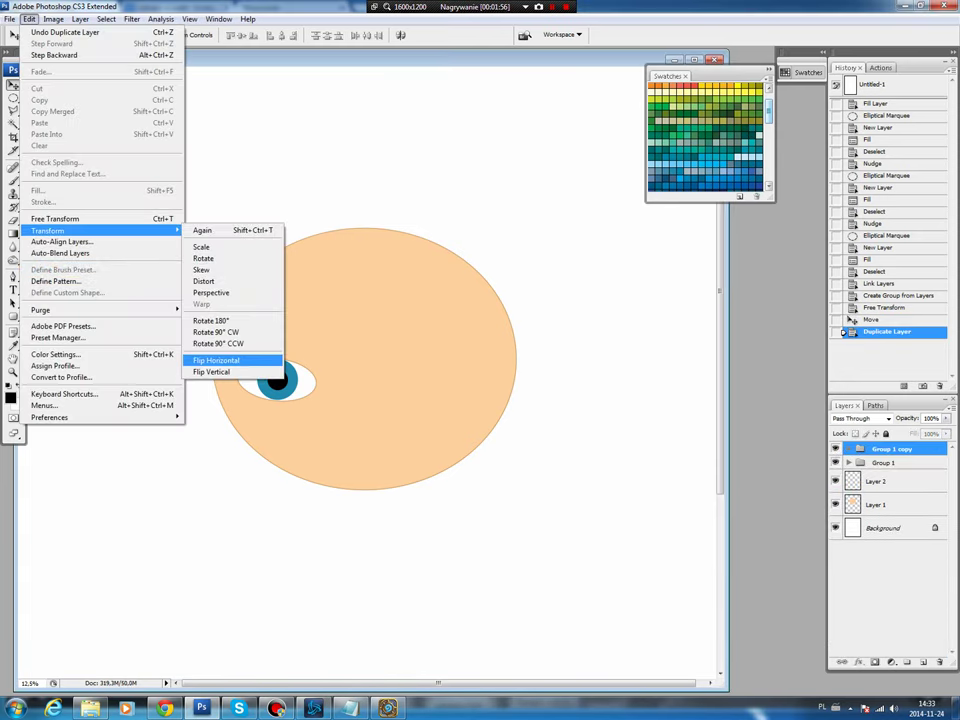
left_click(225, 360)
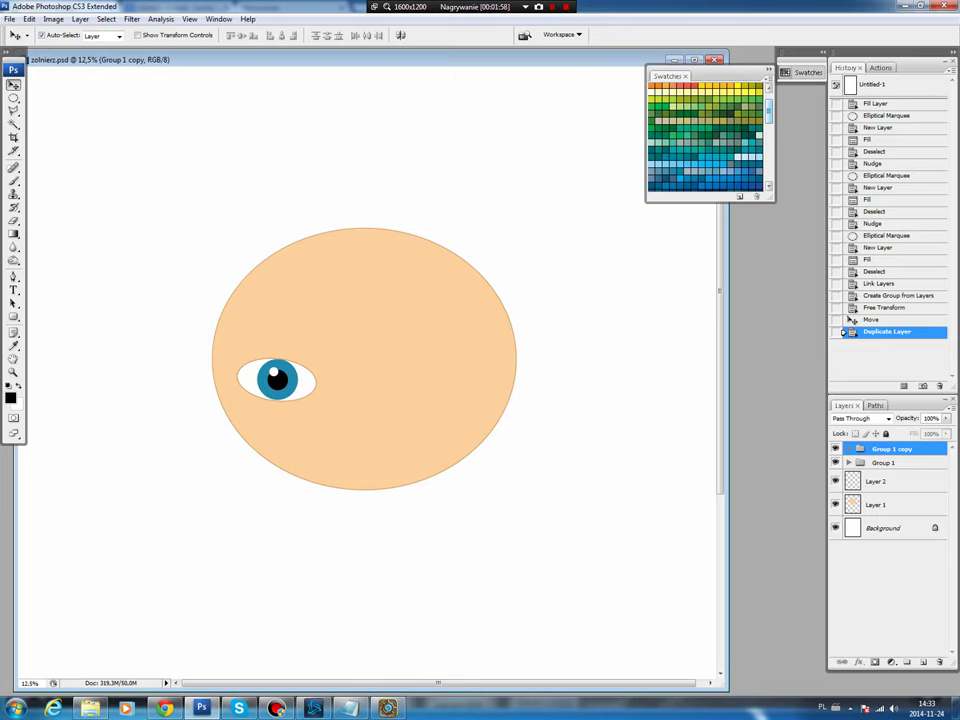
left_click_drag(277, 378, 447, 378)
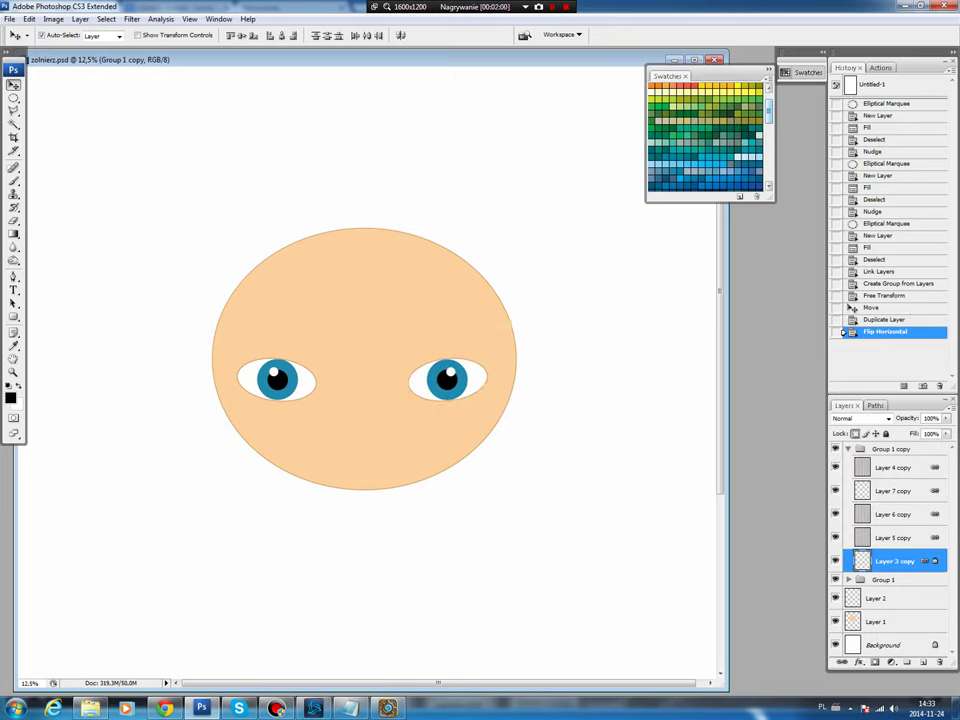
left_click_drag(447, 378, 440, 378)
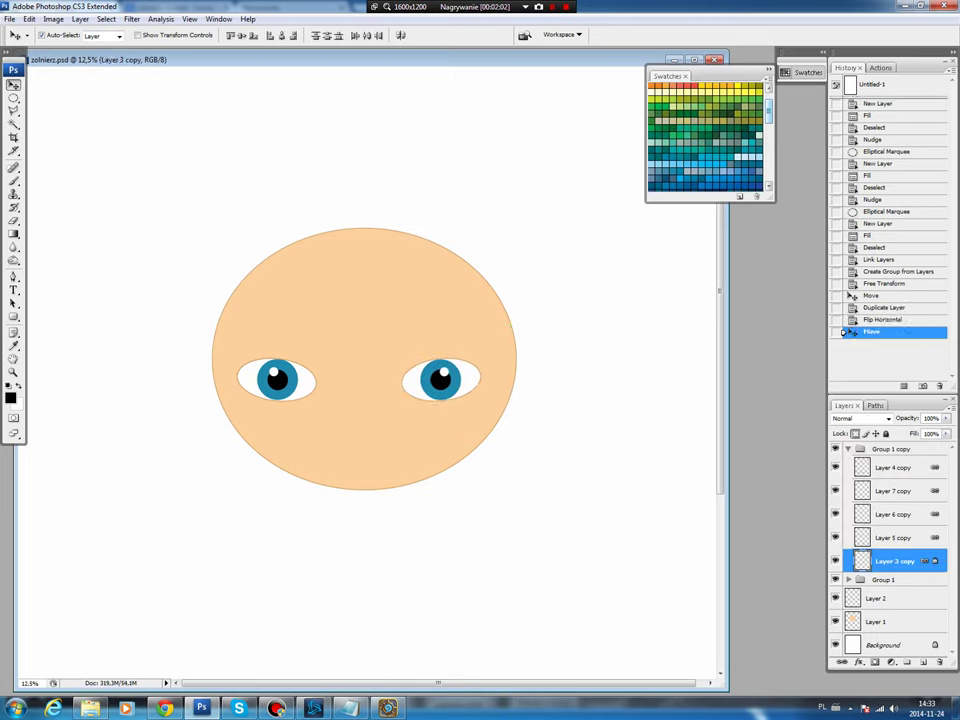
left_click_drag(277, 378, 281, 378)
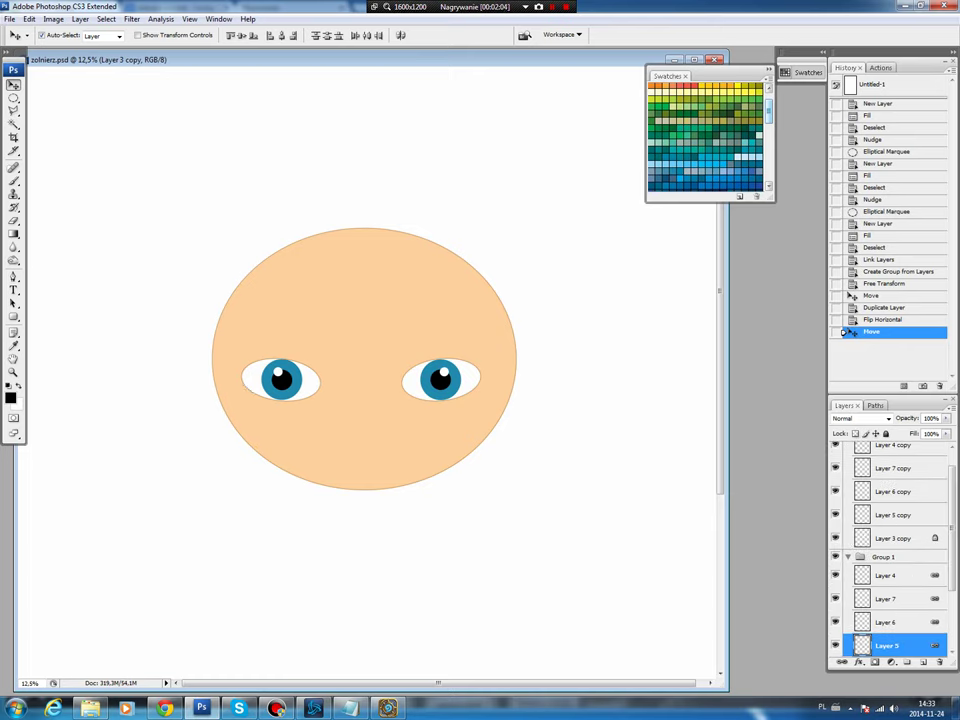
scroll(890, 540, "up", 3)
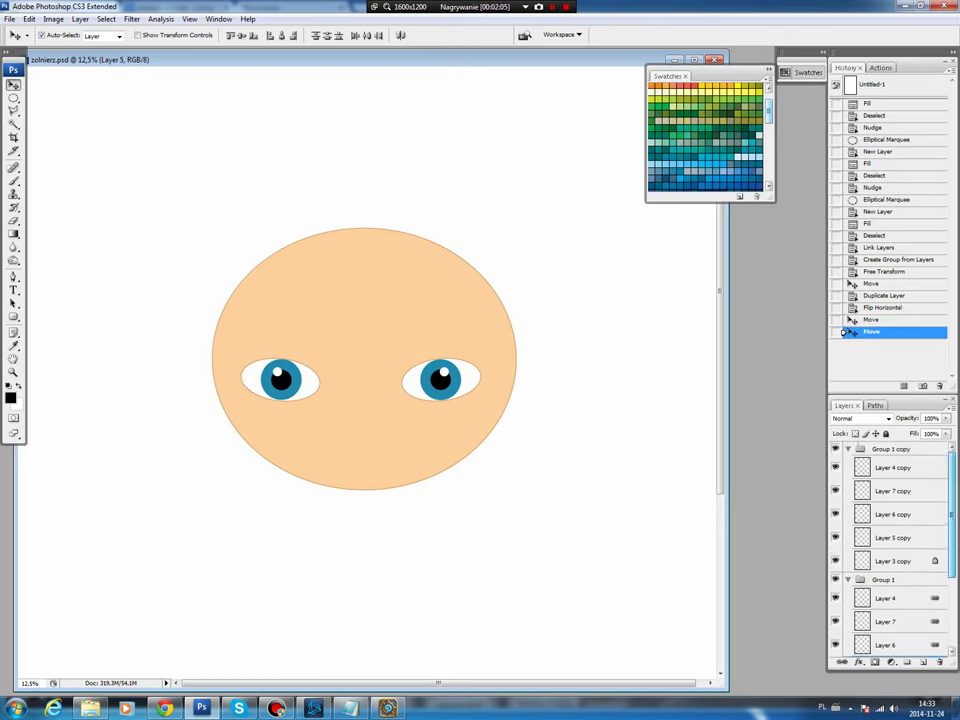
left_click(848, 449)
left_click(890, 449)
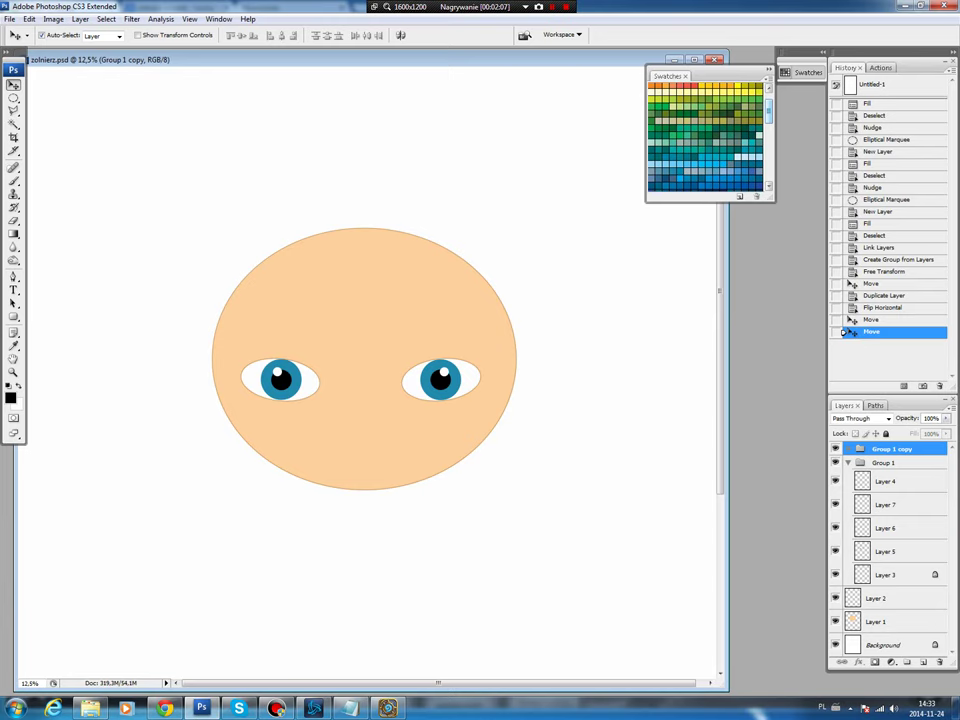
scroll(705, 135, "up", 3)
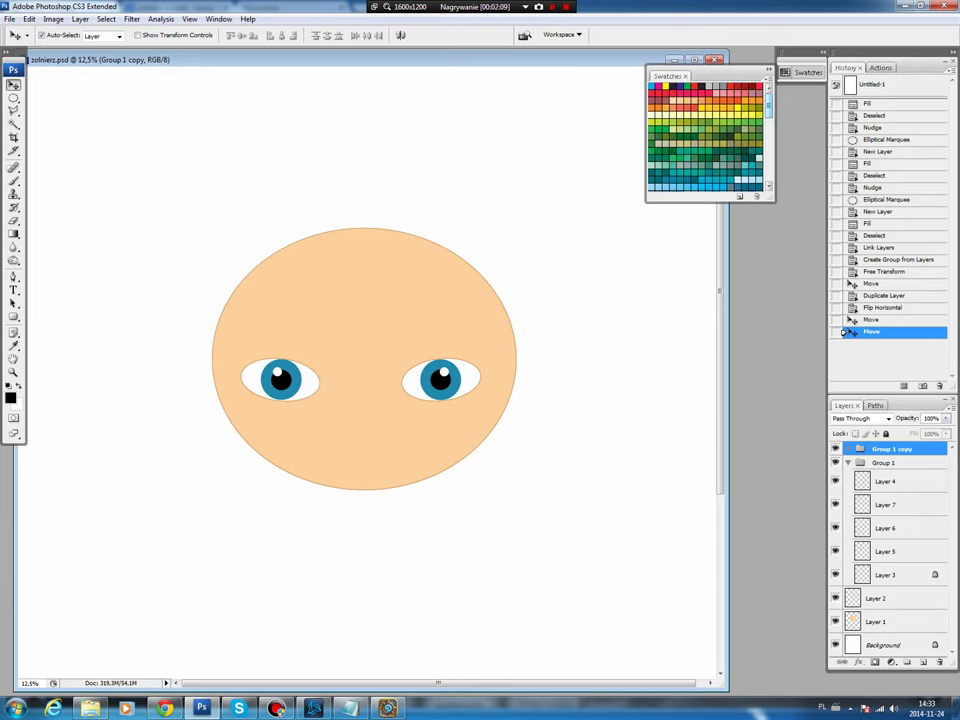
- Fill a large circle in the lower face with salmon red on a new layer
left_click(651, 92)
left_click(13, 97)
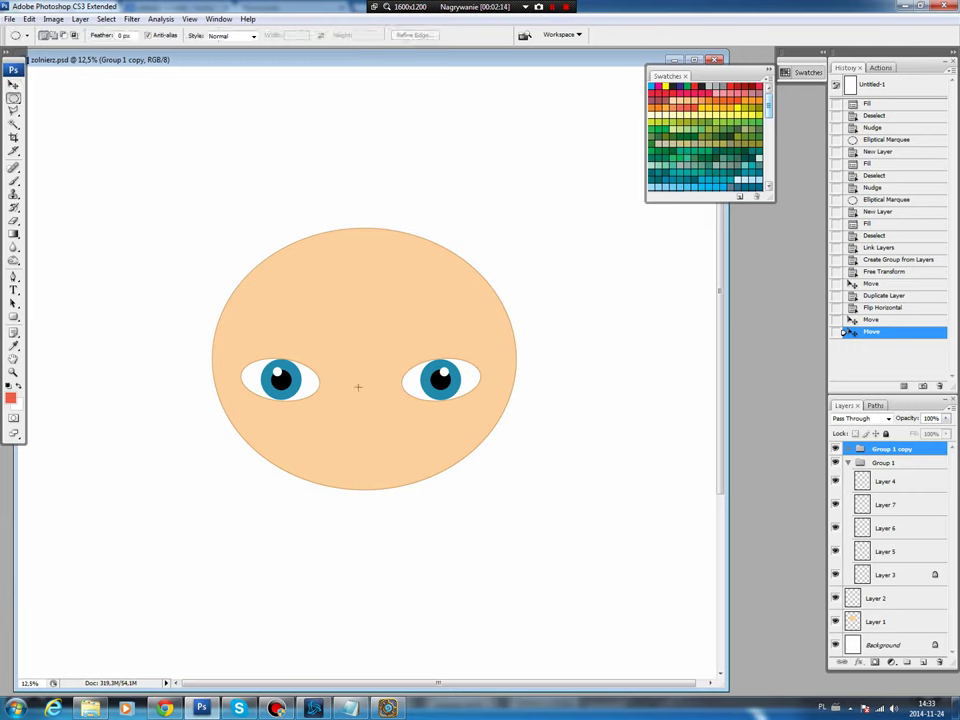
mouse_move(302, 373)
left_mouse_down()
mouse_move(418, 481)
mouse_move(416, 468)
left_mouse_up()
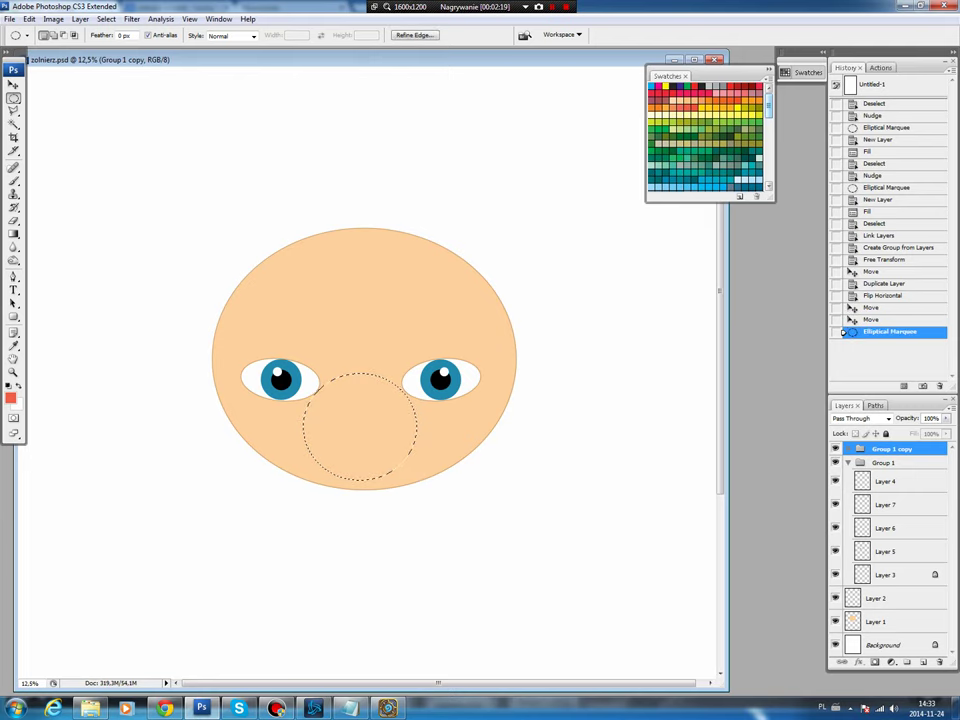
key("ctrl+shift+alt+n")
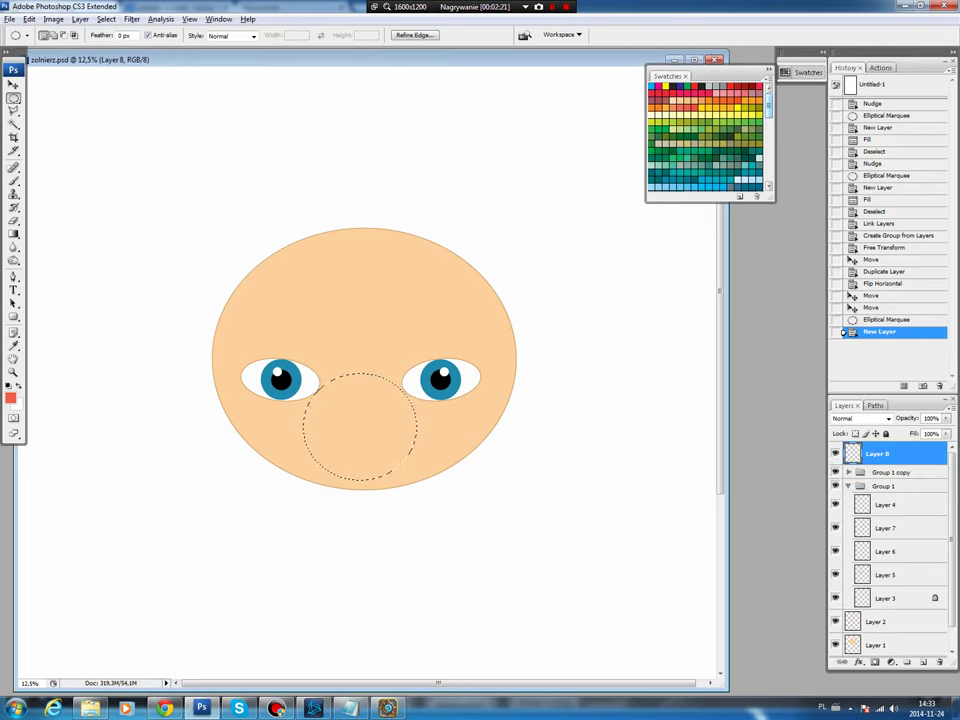
key("alt+BackSpace")
key("ctrl+d")
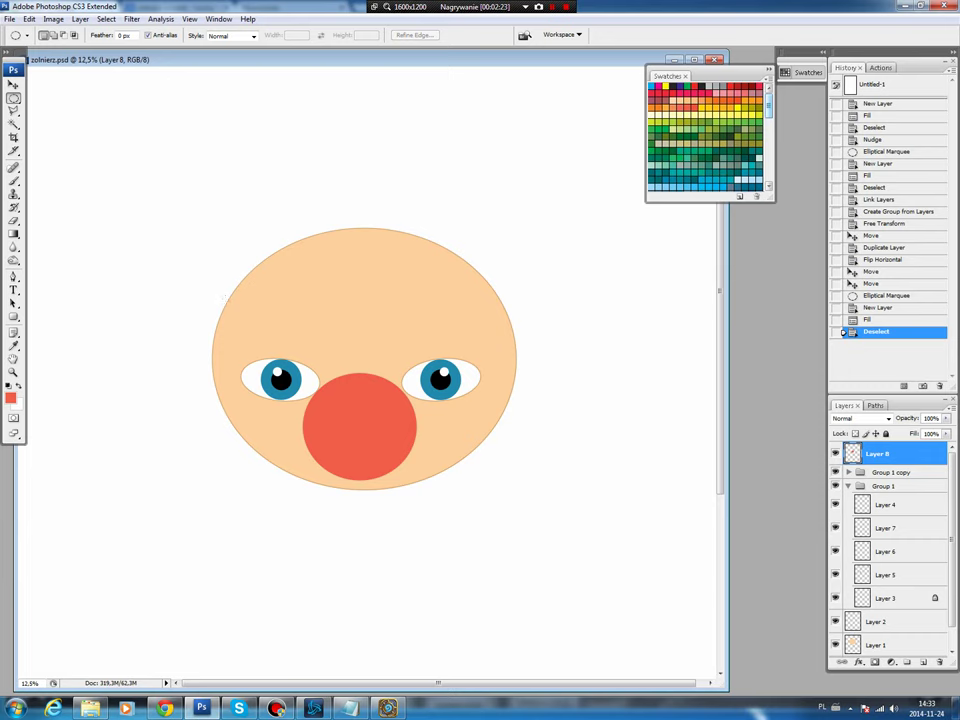
- Delete the top half of the red circle to leave a half-circle mouth
left_click(13, 97)
left_click(86, 96)
mouse_move(279, 335)
left_mouse_down()
mouse_move(428, 385)
mouse_move(450, 405)
left_mouse_up()
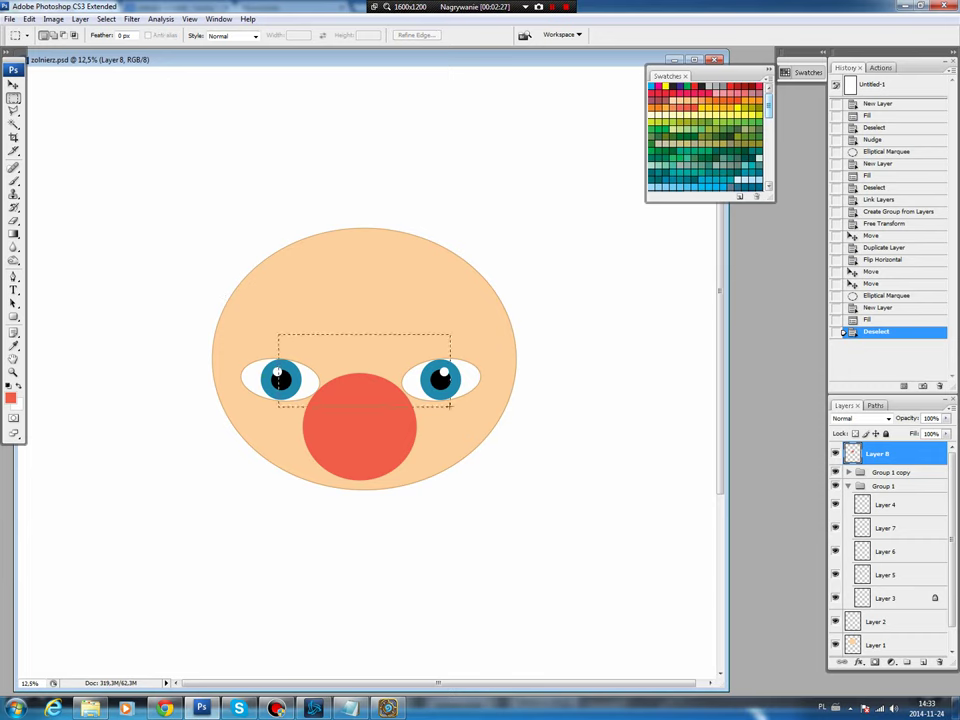
key("Delete")
key("ctrl+d")
- Move the mouth slightly down and shrink it to about 88%
key("v")
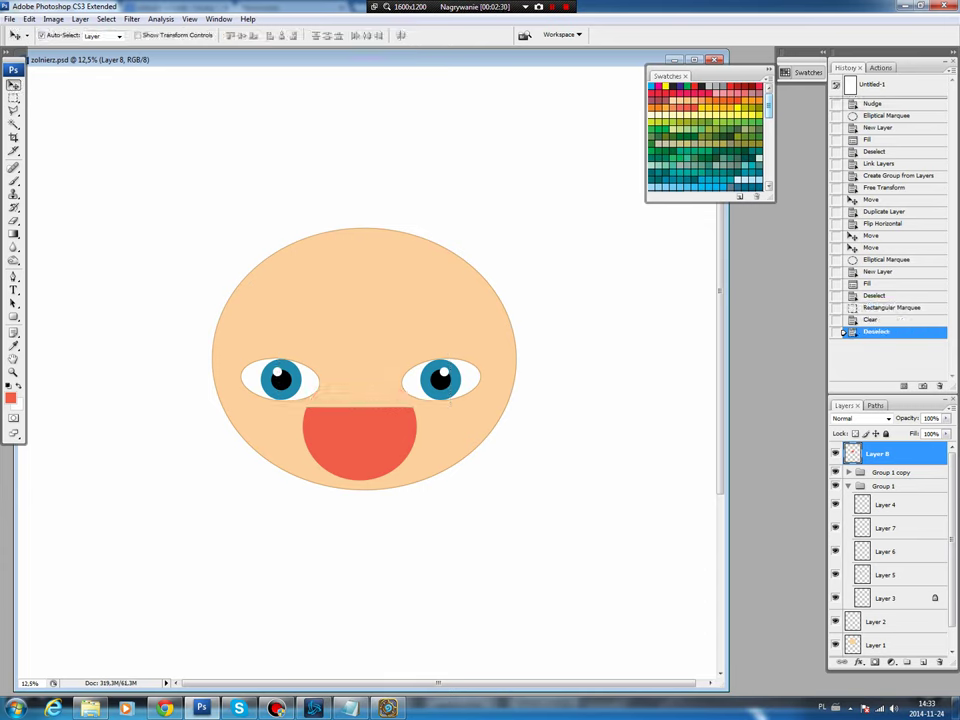
left_click_drag(272, 335, 272, 338)
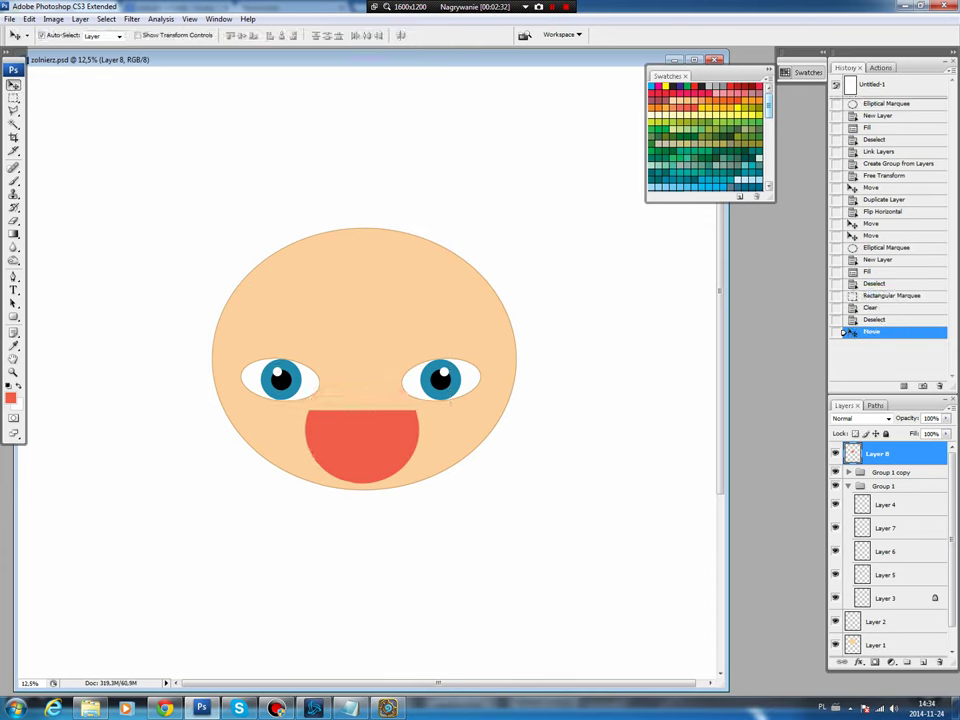
key("ctrl+t")
left_click_drag(421, 410, 413, 414)
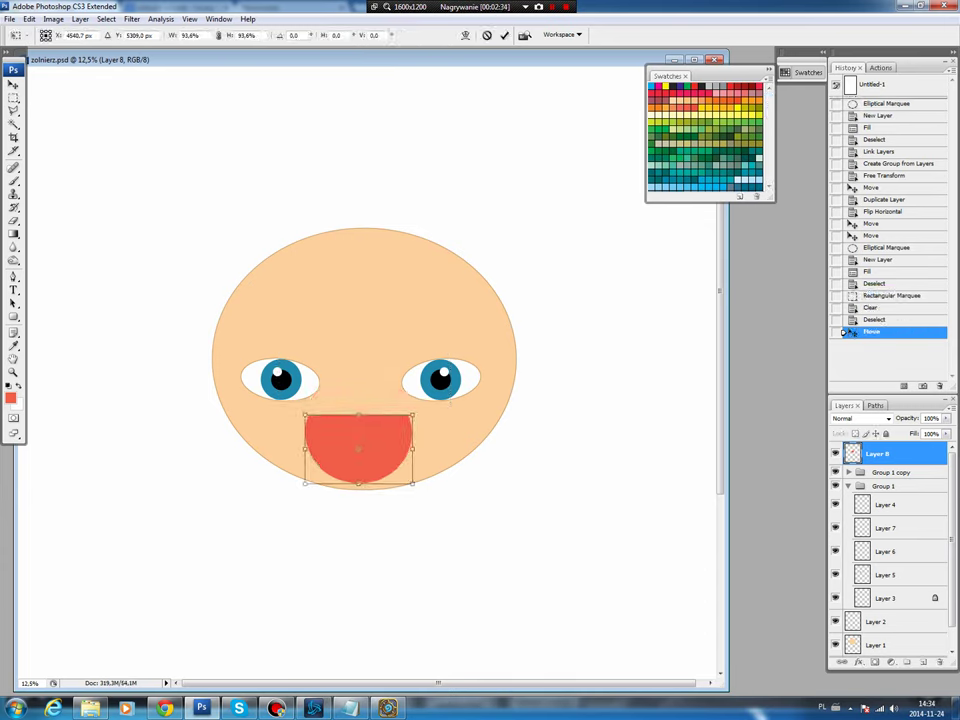
left_click_drag(305, 414, 312, 419)
key("Return")
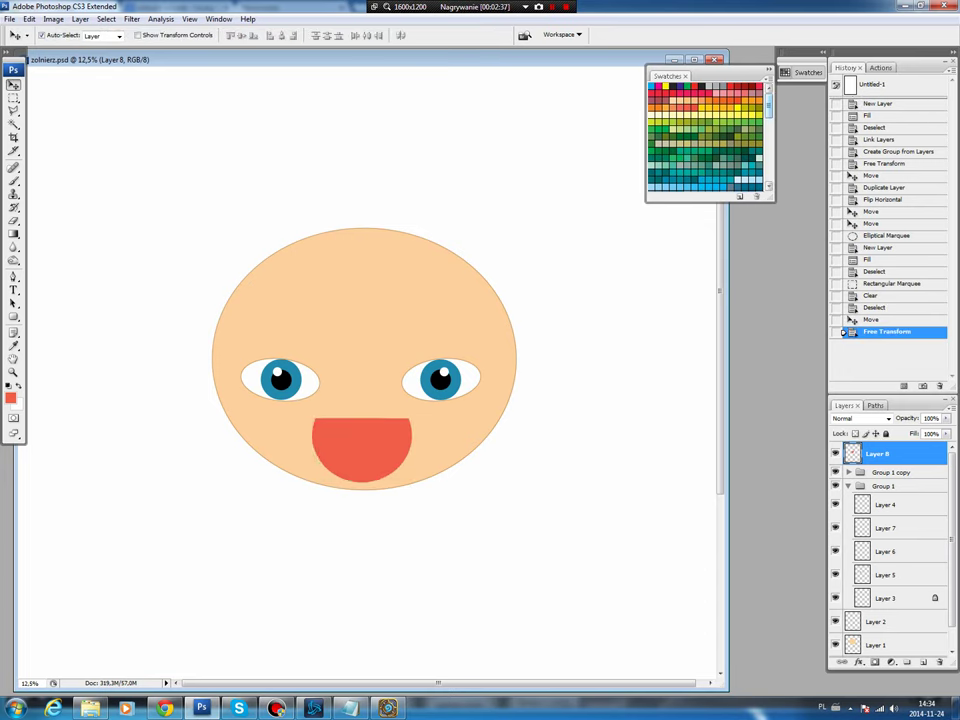
key("Up")
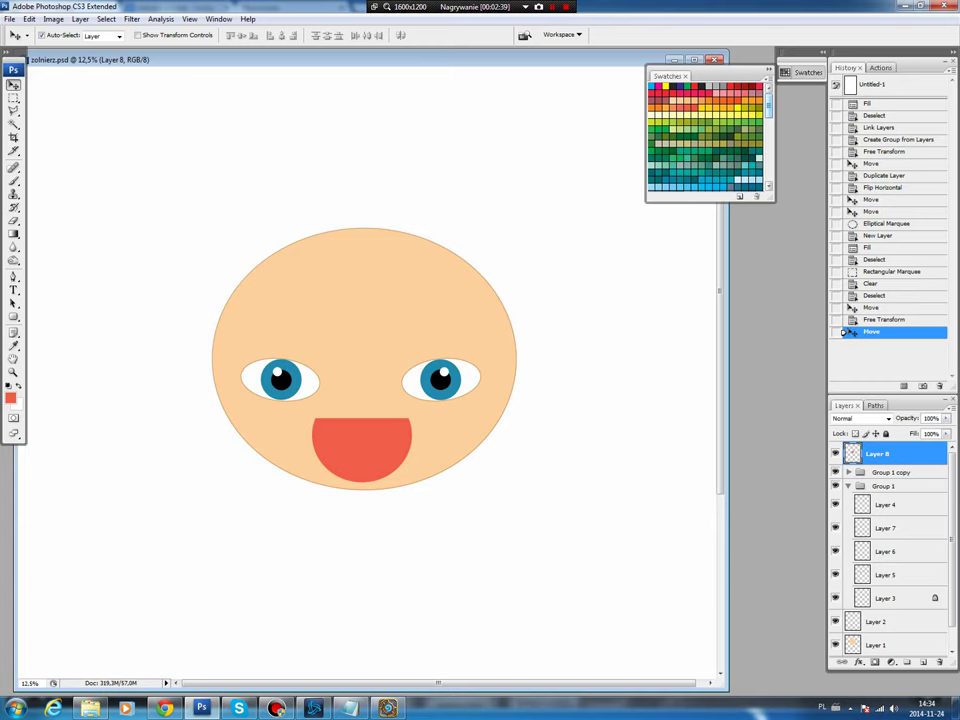
- Sample the peach skin colour and set a darker tan shade as foreground
left_click(880, 645)
key("b")
left_click(426, 428, "alt")
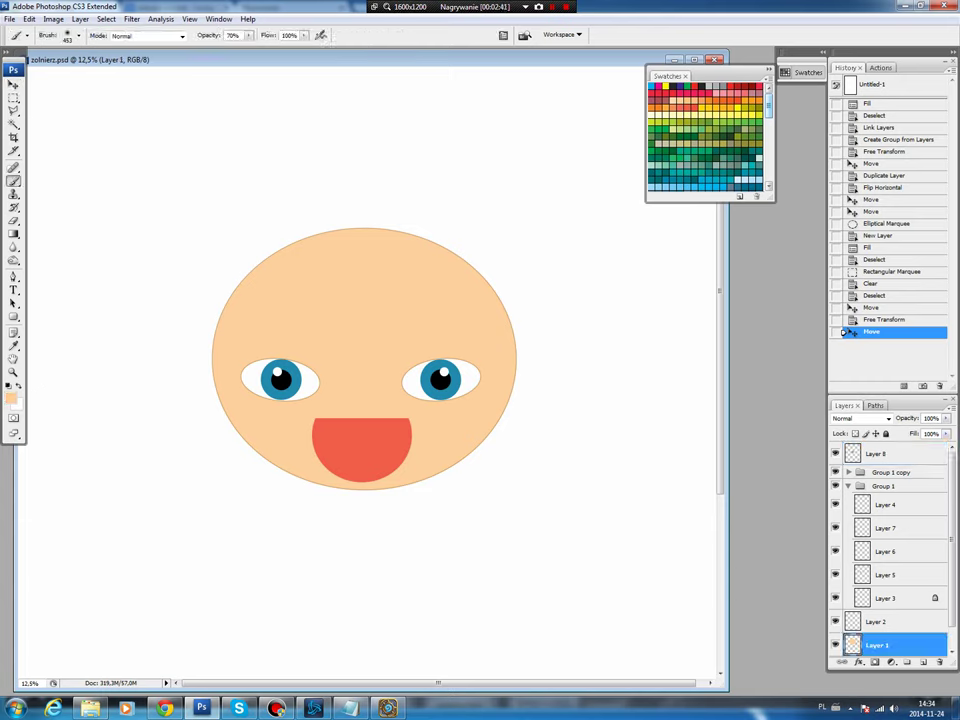
key("i")
left_click(10, 398)
left_click(418, 223)
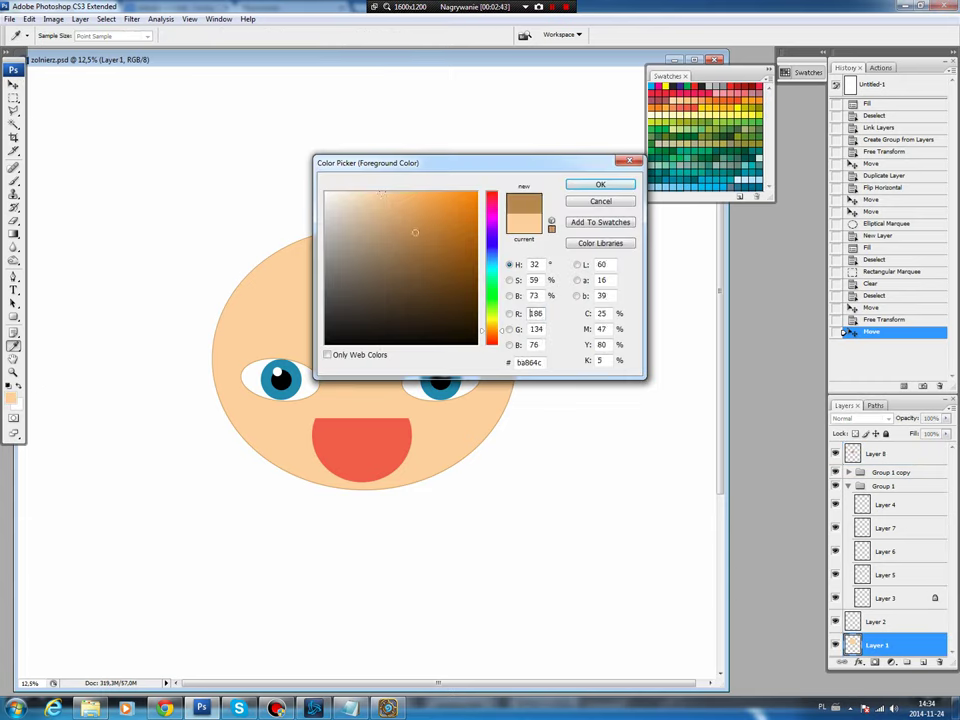
key("Return")
key("b")
key("v")
- Stroke the mouth's outline in tan on a new layer above it
left_click(877, 453)
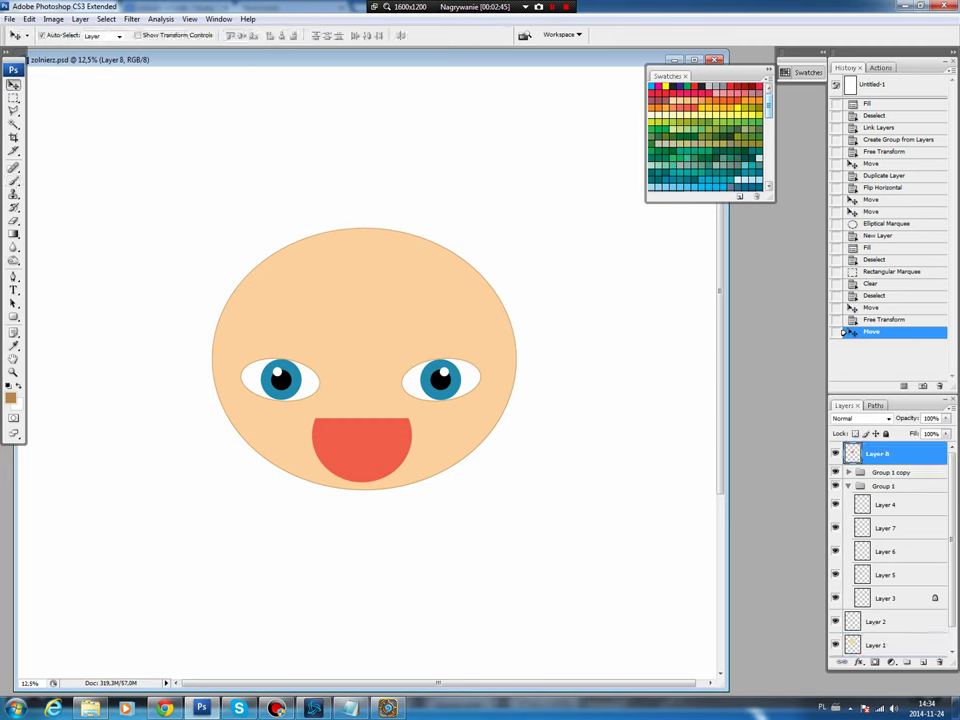
left_click(851, 453, "ctrl")
key("ctrl+shift+alt+n")
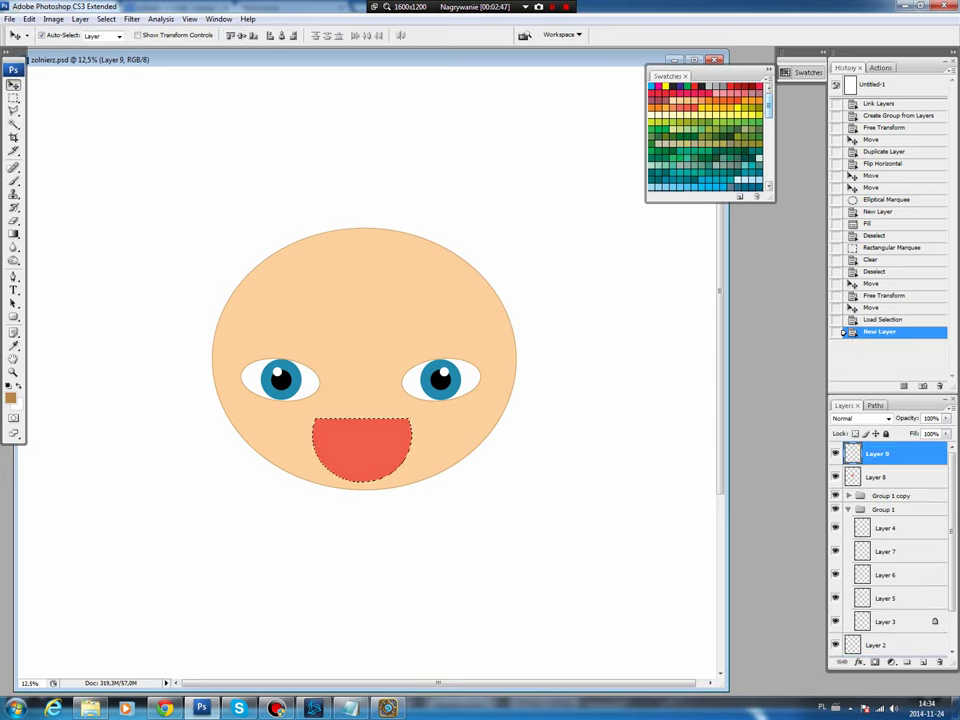
left_click(29, 19)
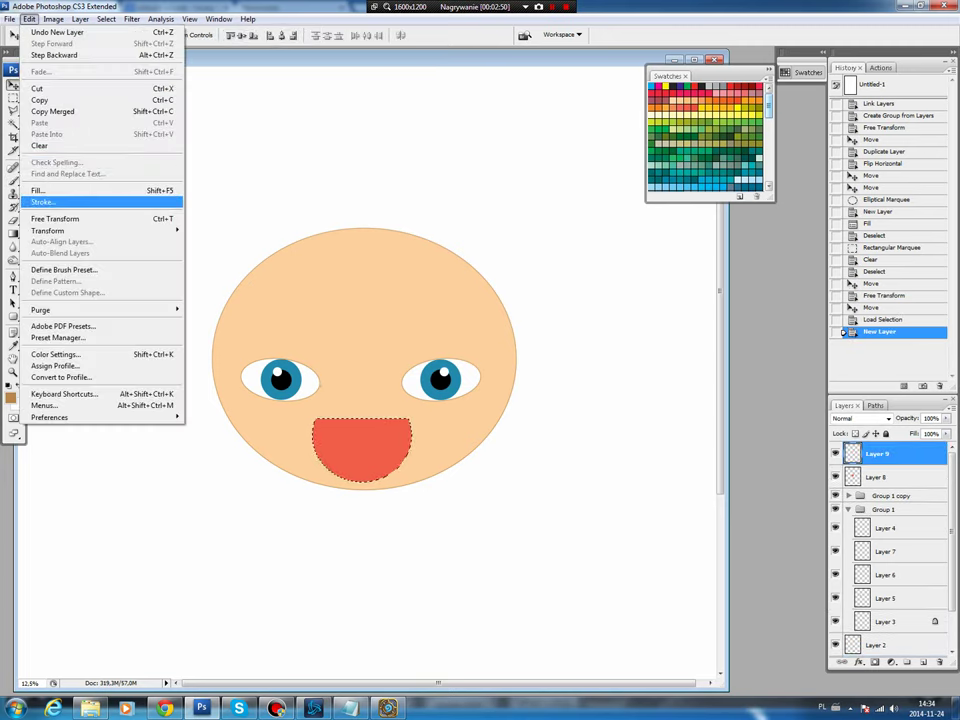
left_click(50, 199)
key("Return")
key("v")
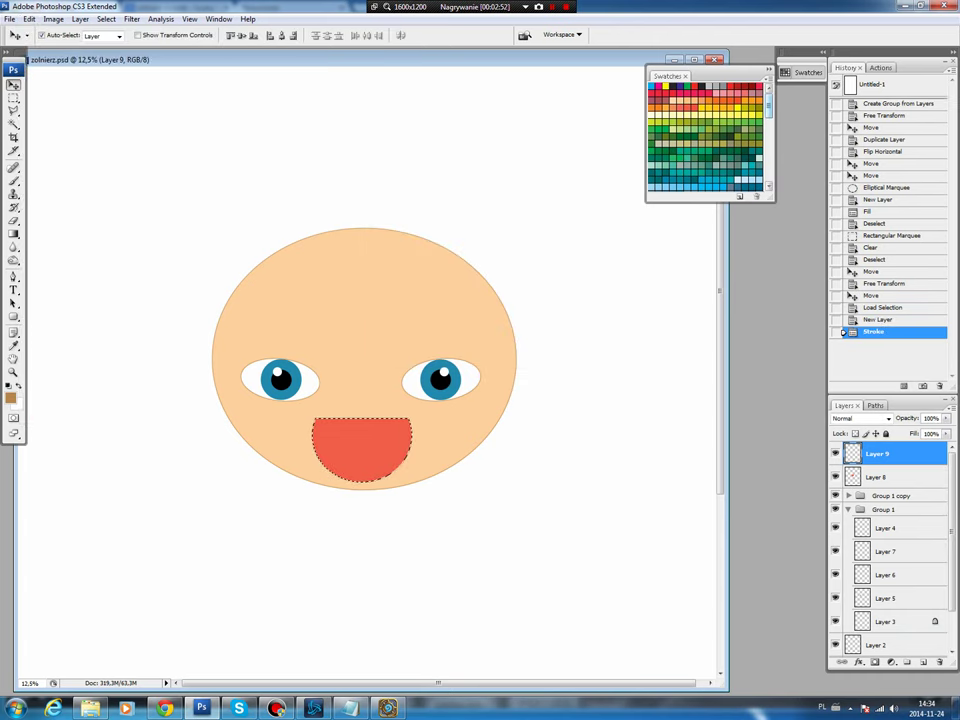
key("ctrl+d")
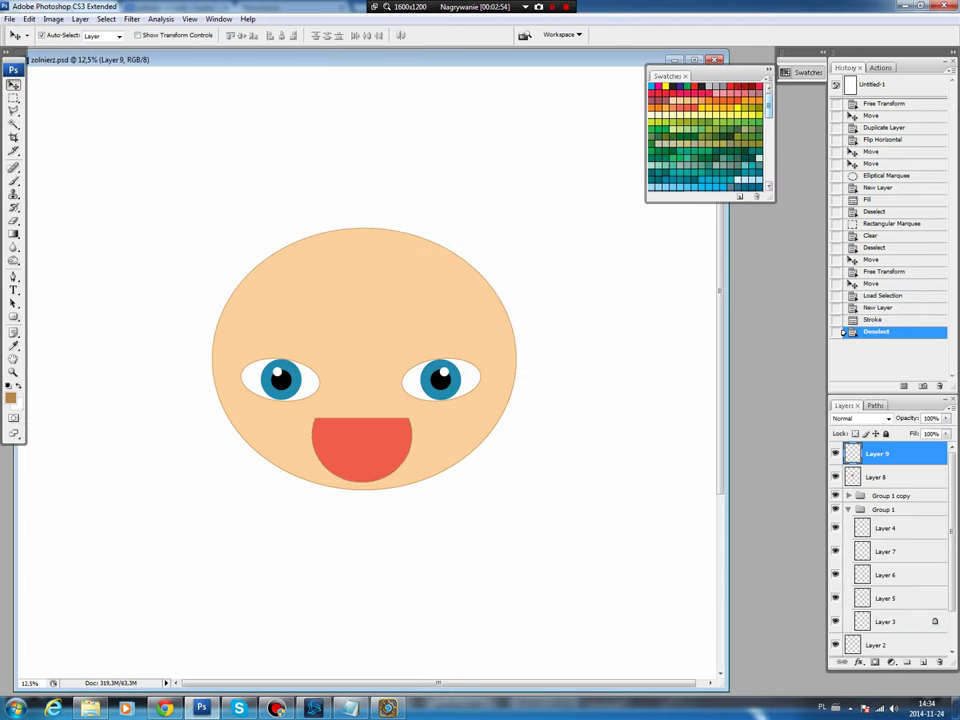
- Fill a white ellipse over the upper mouth on a new teeth layer
key("alt+bracketleft")
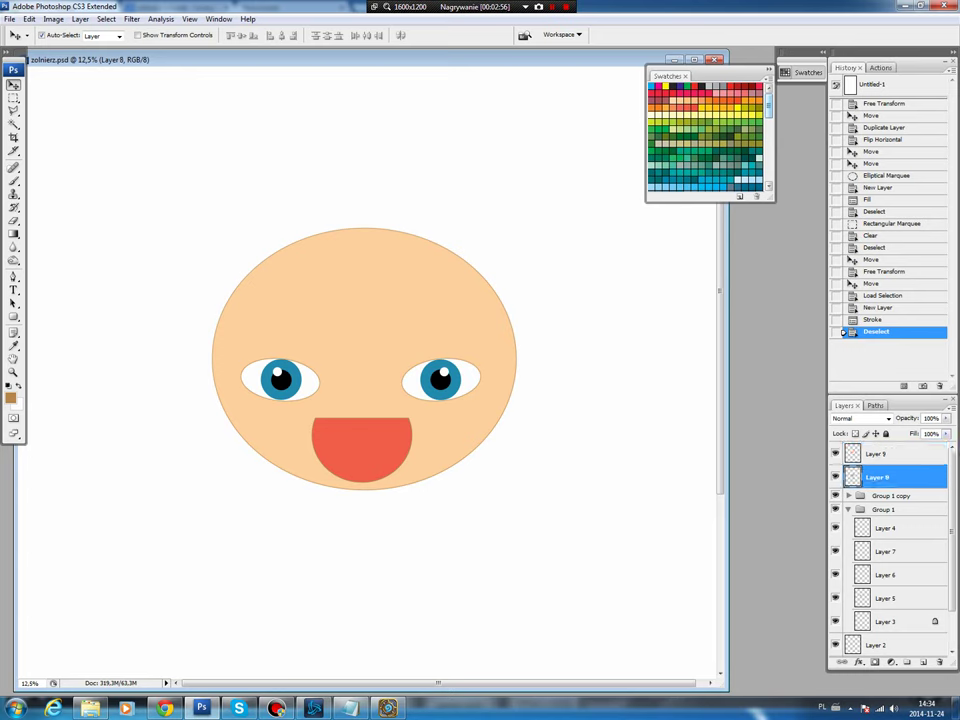
key("m")
left_click_drag(318, 393, 392, 418)
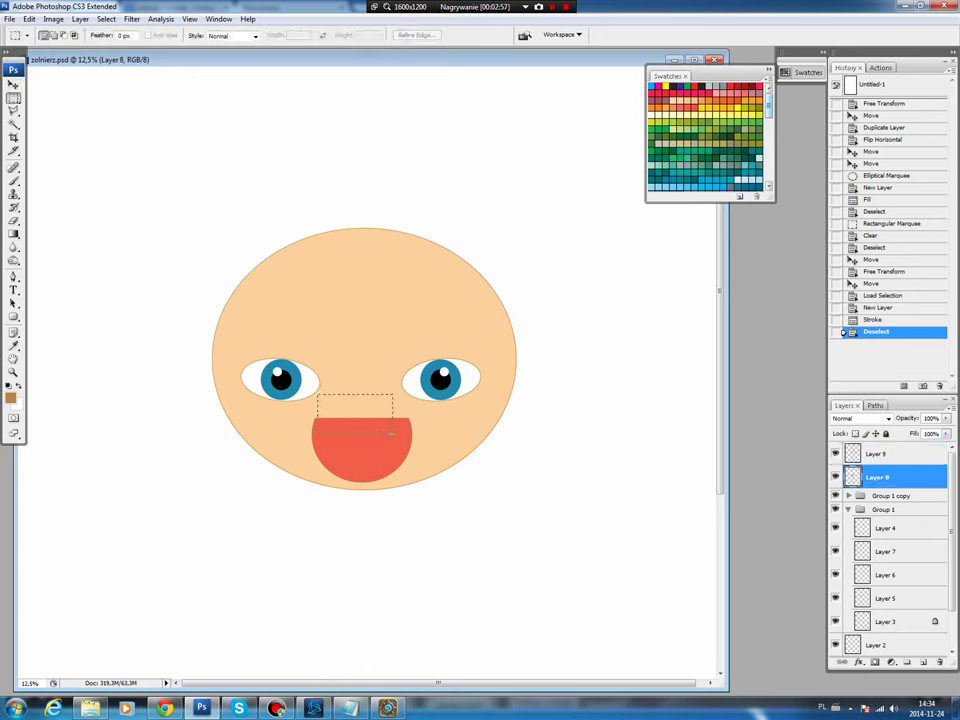
key("ctrl+z")
right_click(13, 98)
left_click(76, 108)
left_click_drag(313, 393, 409, 438)
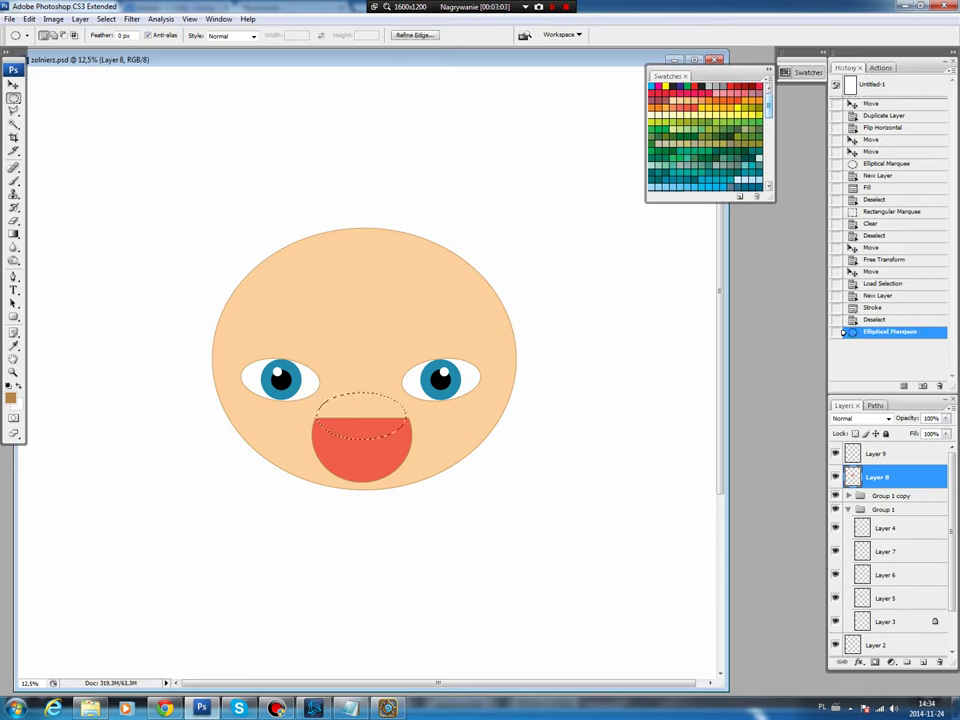
key("Down")
key("ctrl+shift+alt+n")
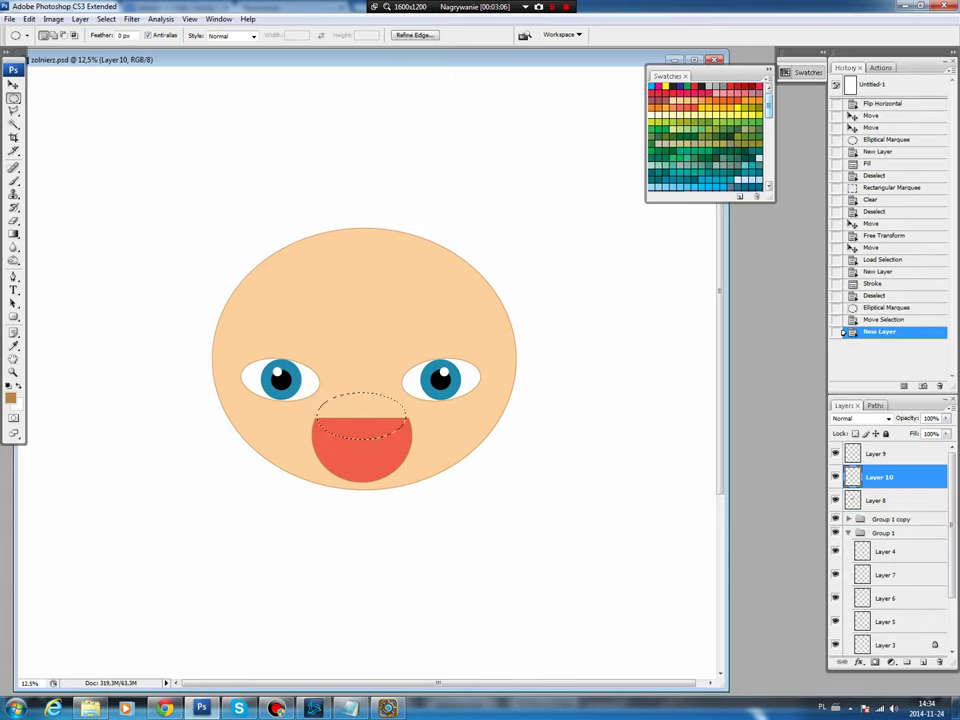
key("ctrl+BackSpace")
key("ctrl+d")
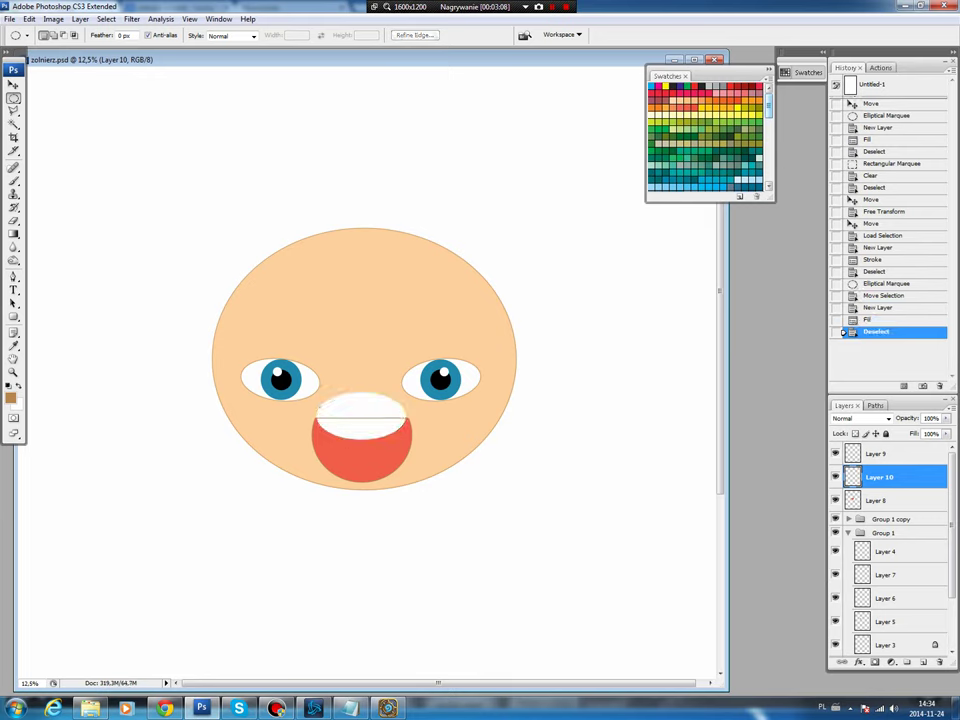
- Trim away the white lying outside the mouth using an inverted mouth selection
left_click(851, 500, "ctrl")
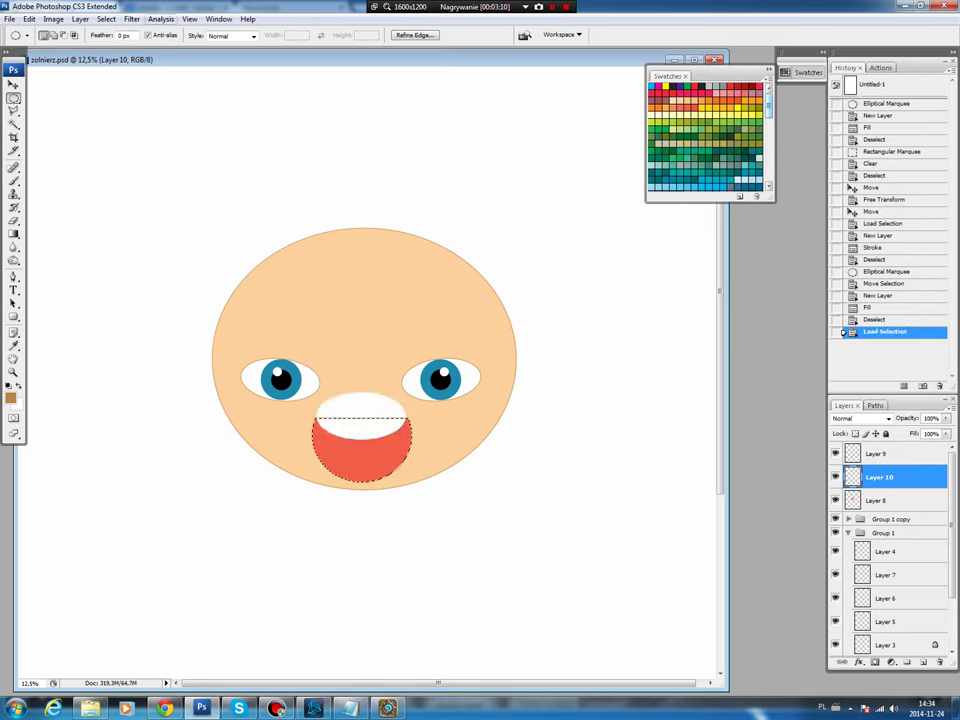
left_click(105, 19)
left_click(115, 52)
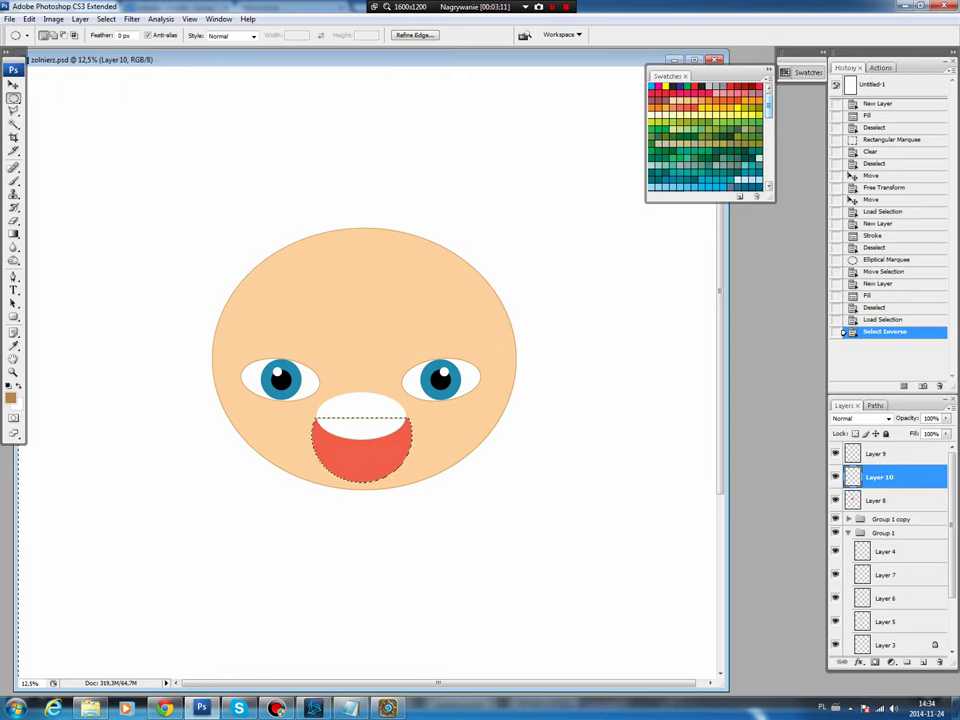
key("Delete")
key("ctrl+d")
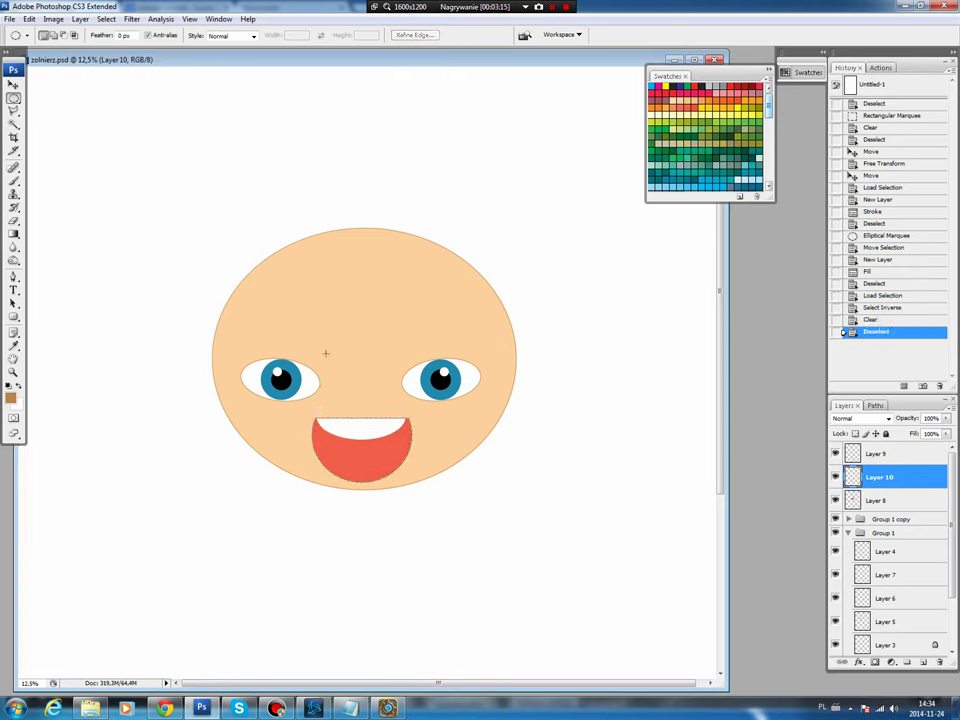
- Nudge the teeth upward and trim the white spilling outside the mouth again
key("v")
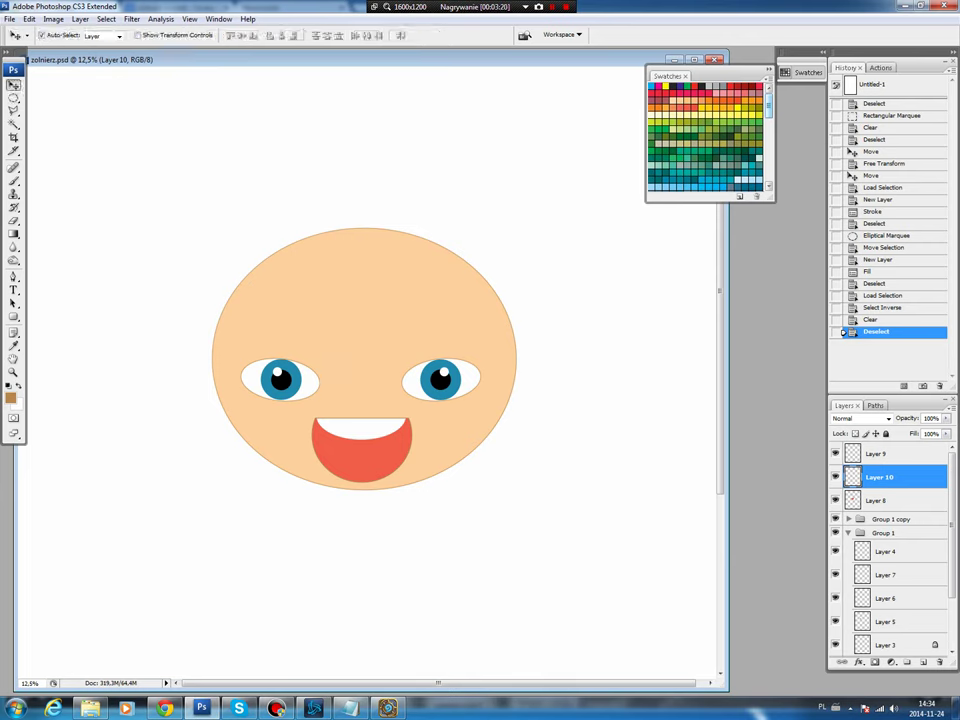
key("Up")
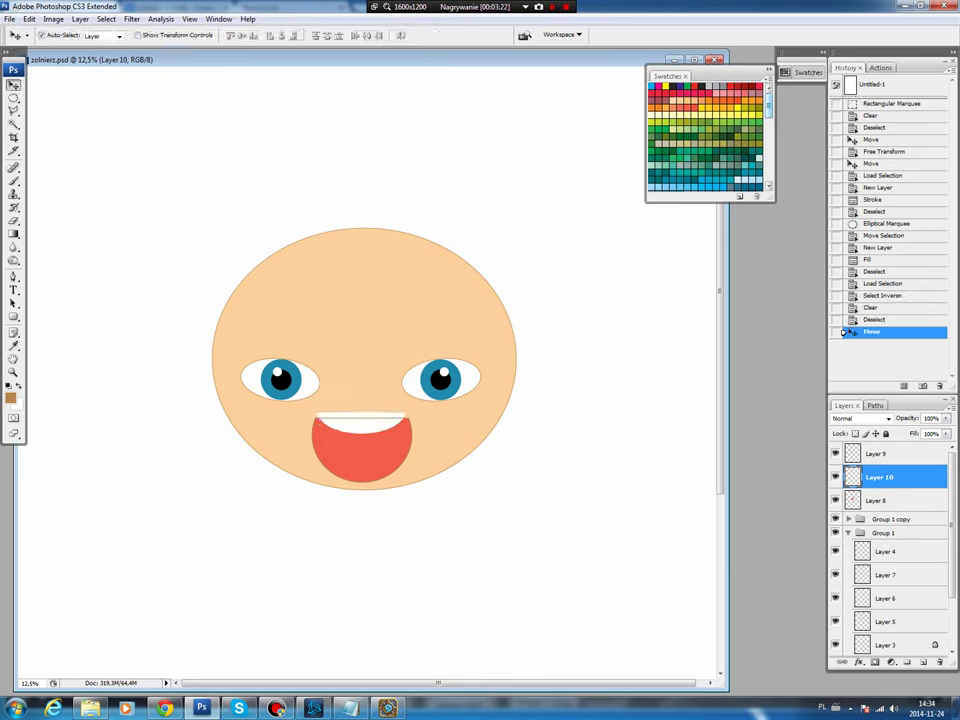
left_click(852, 500, "ctrl")
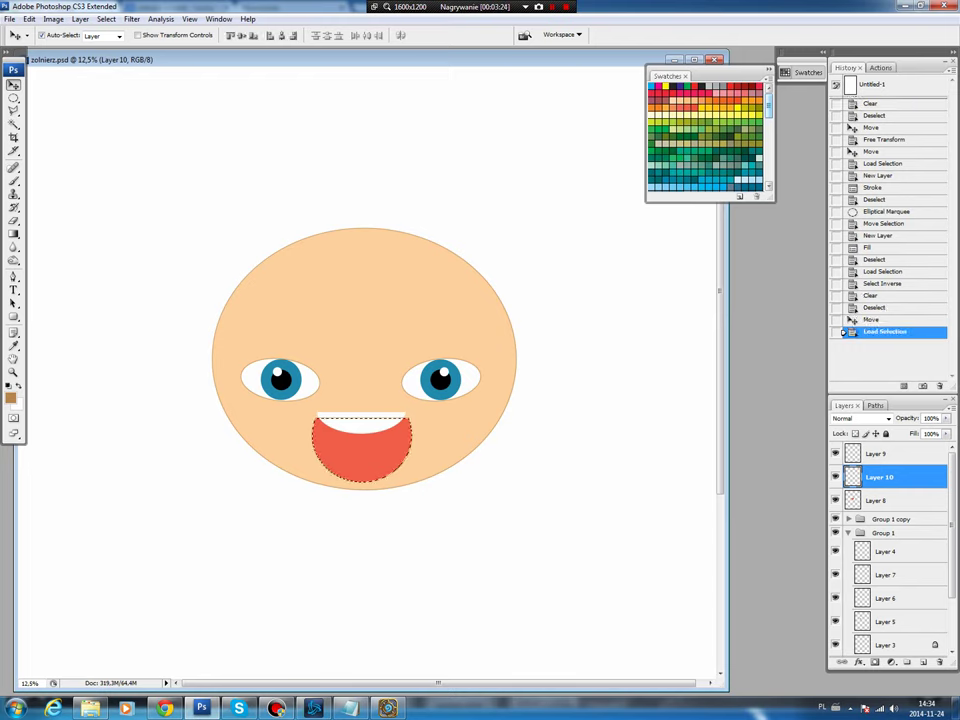
key("alt+s")
key("Down")
key("Down")
key("Return")
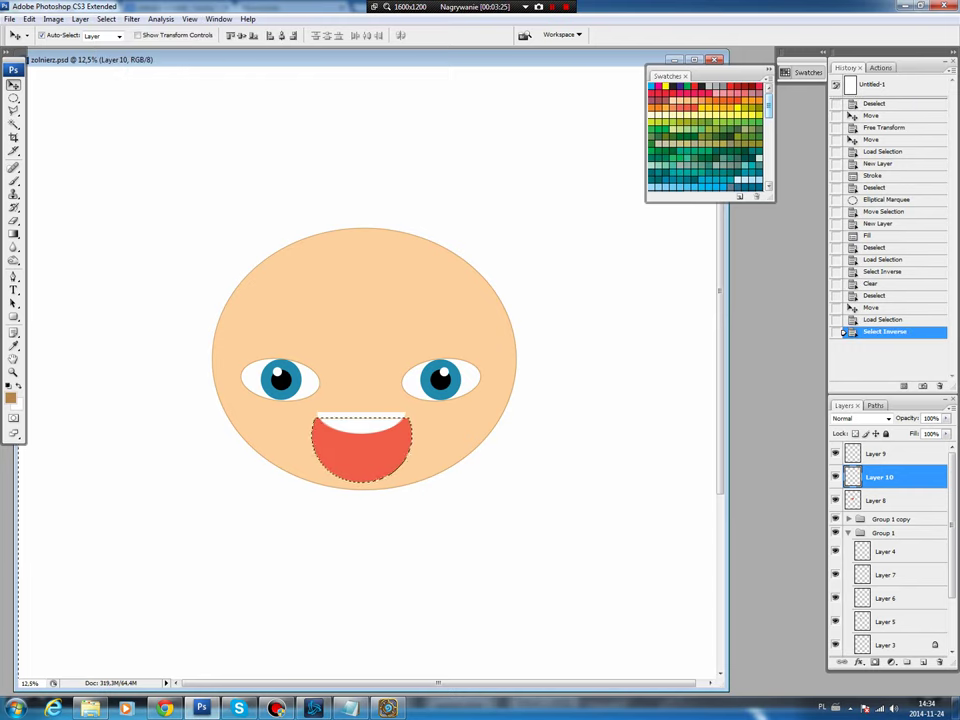
key("Delete")
key("ctrl+d")
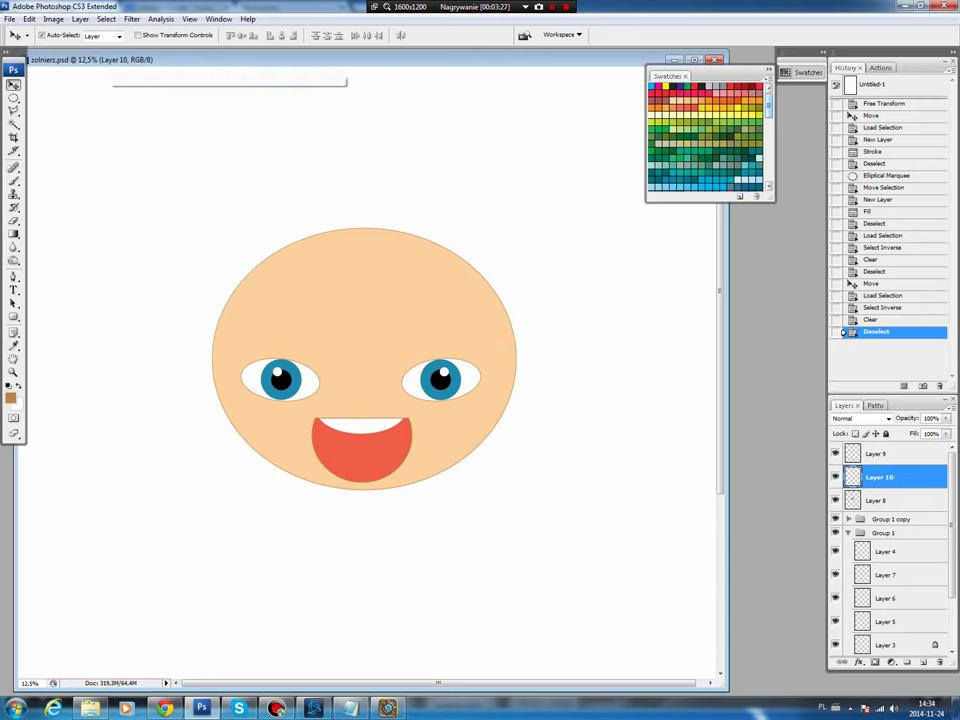
left_click(630, 460)
- Stroke an ellipse around the left eye in dark brown on a new layer
key("m")
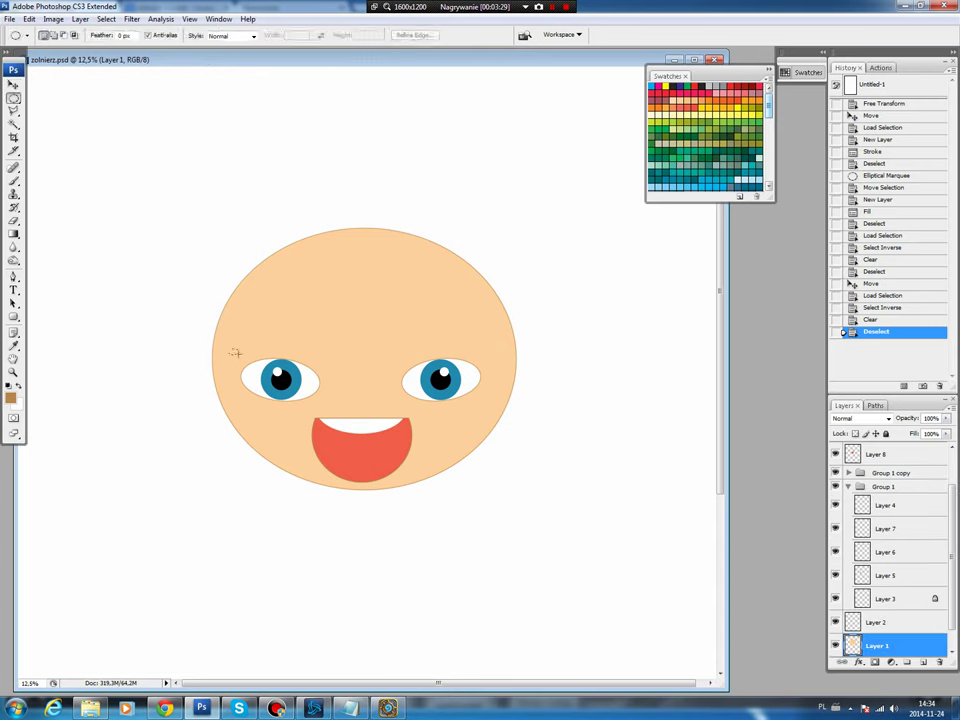
mouse_move(236, 352)
left_mouse_down()
mouse_move(340, 428)
mouse_move(331, 426)
left_mouse_up()
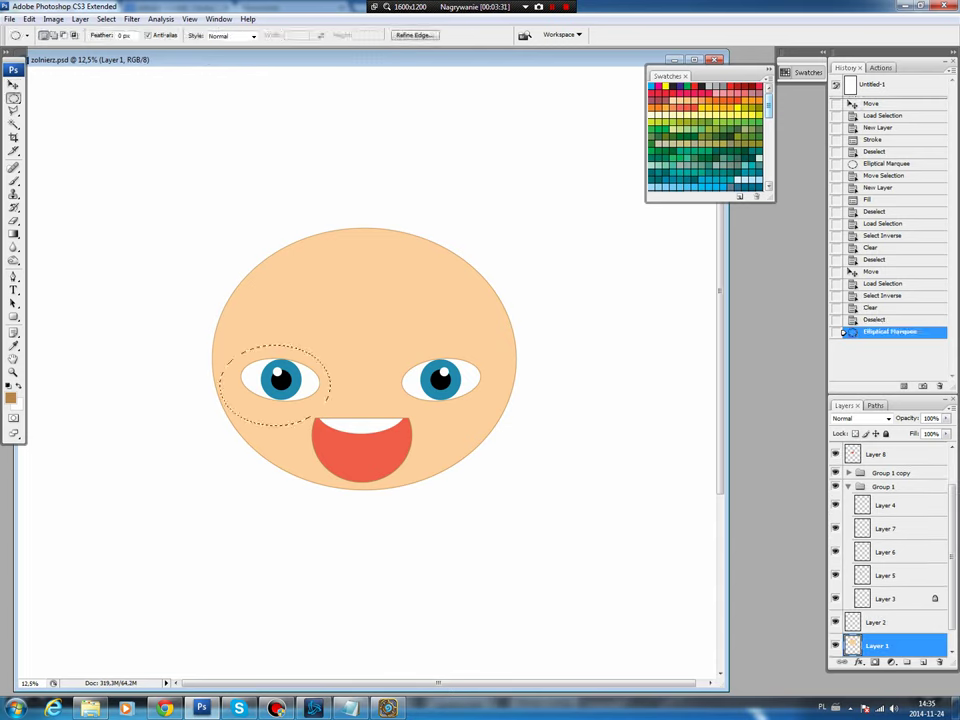
key("ctrl+shift+alt+n")
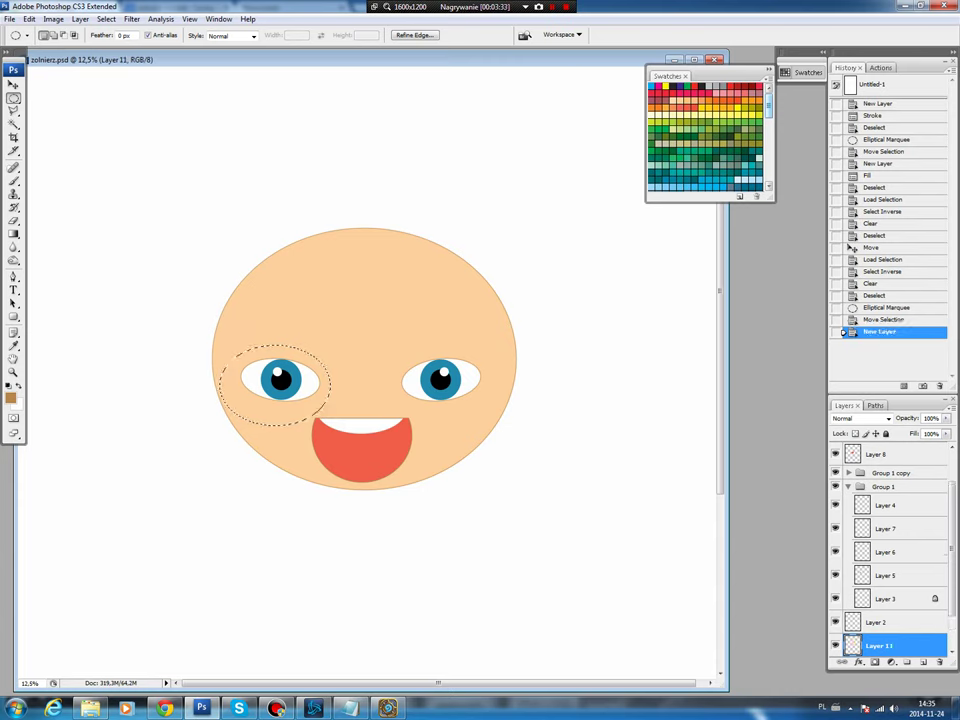
scroll(705, 135, "down", 5)
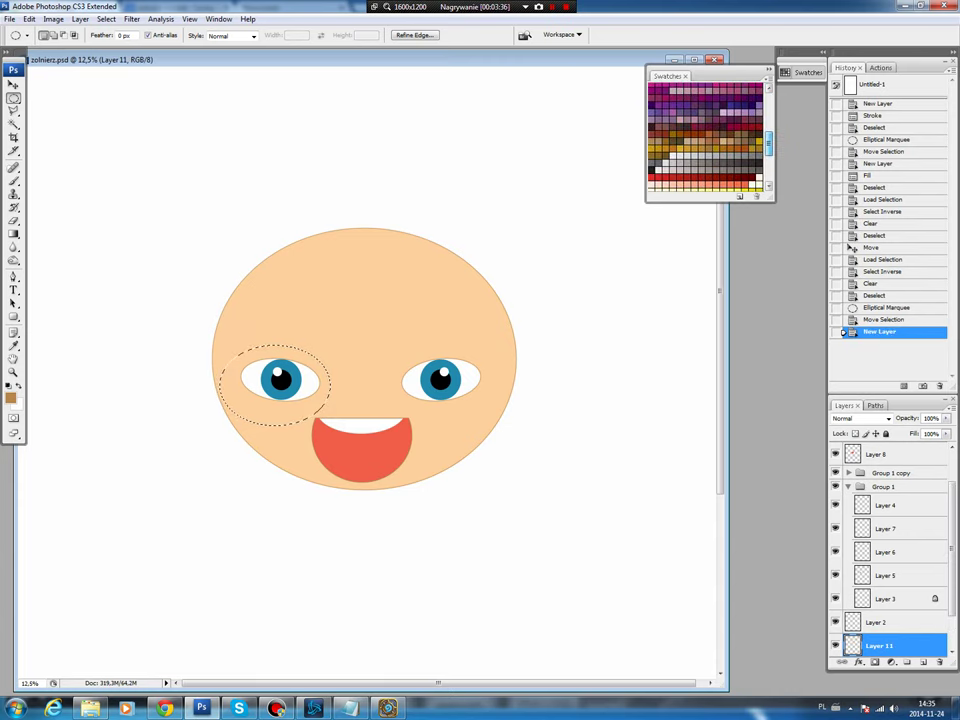
left_click(655, 150)
left_click(29, 19)
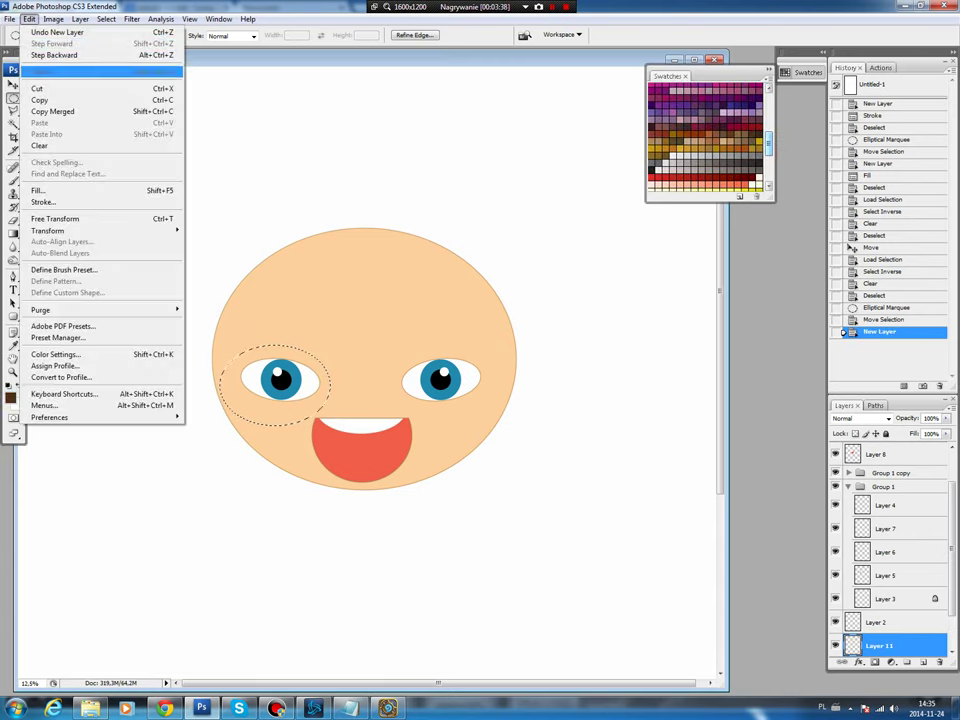
left_click(40, 201)
key("Return")
- Delete the ellipse's lower arc to leave an arched left eyebrow, nudged slightly right
key("ctrl+d")
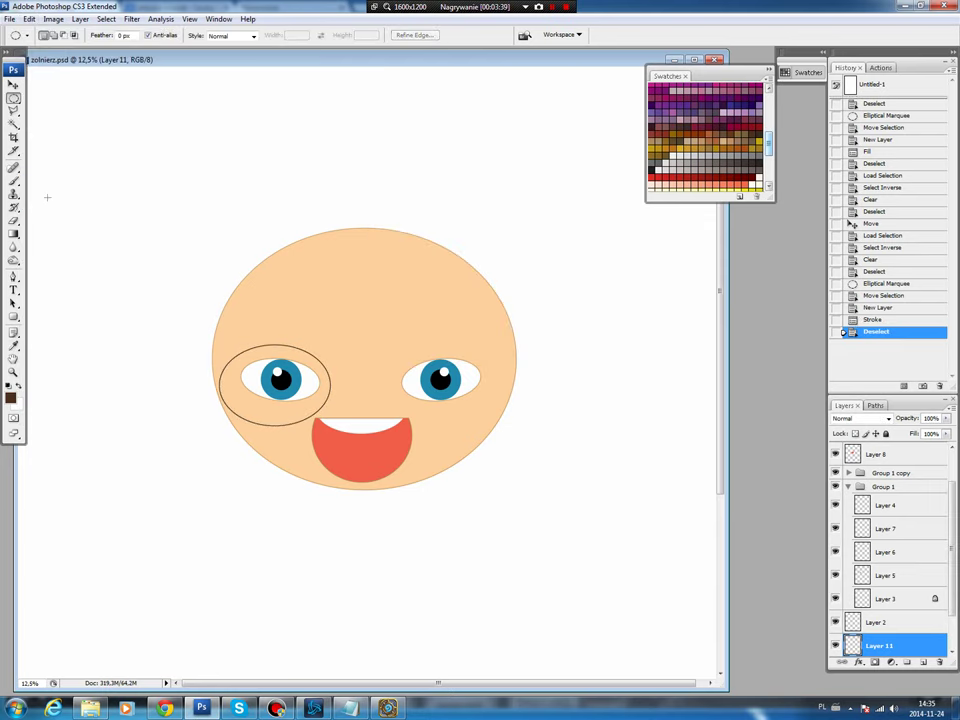
key("l")
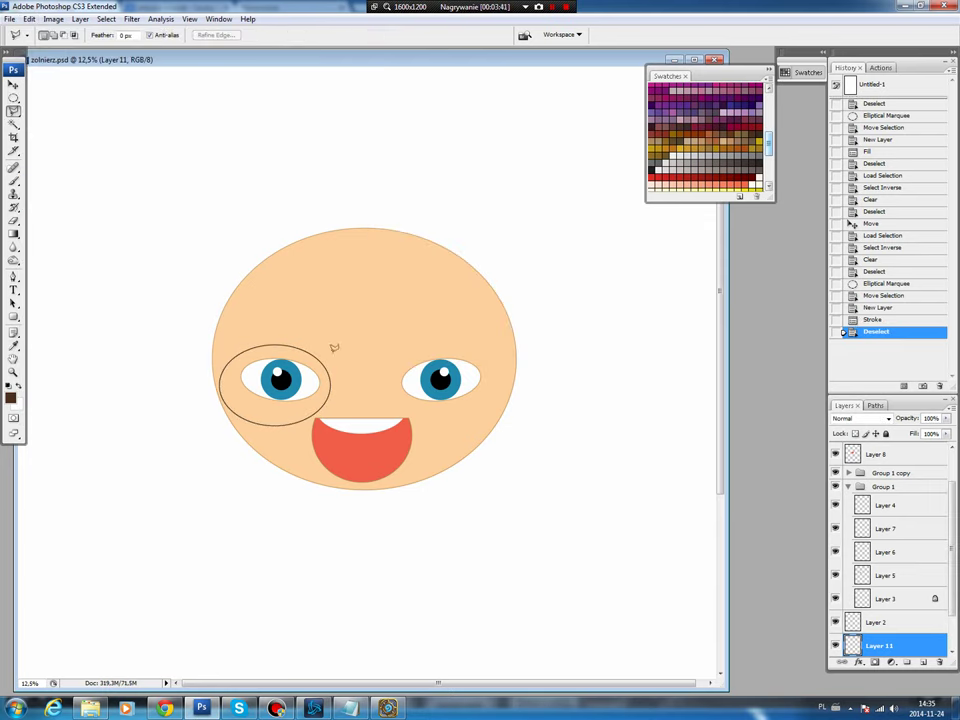
mouse_move(330, 350)
left_mouse_down()
mouse_move(318, 357)
mouse_move(213, 340)
mouse_move(358, 330)
left_mouse_up()
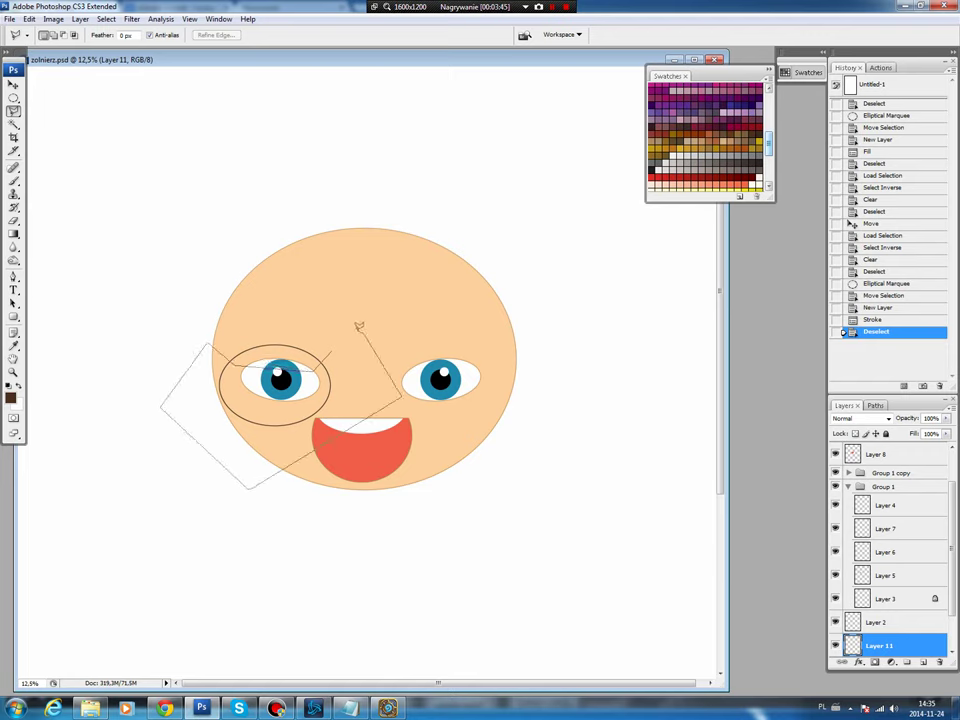
key("Return")
key("Delete")
key("ctrl+d")
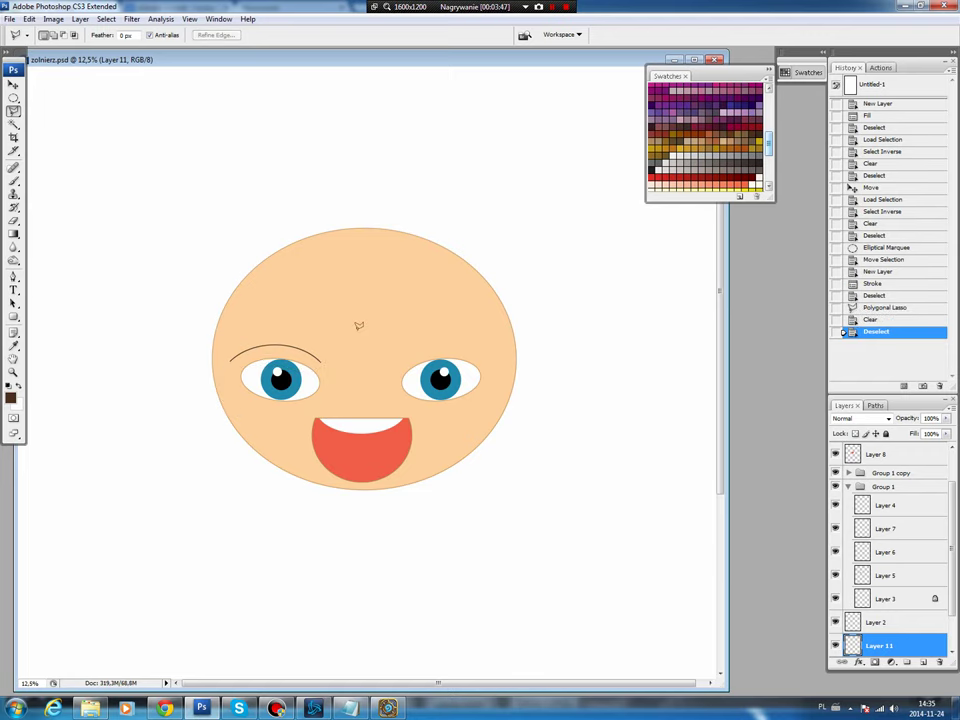
key("v")
key("shift+Right")
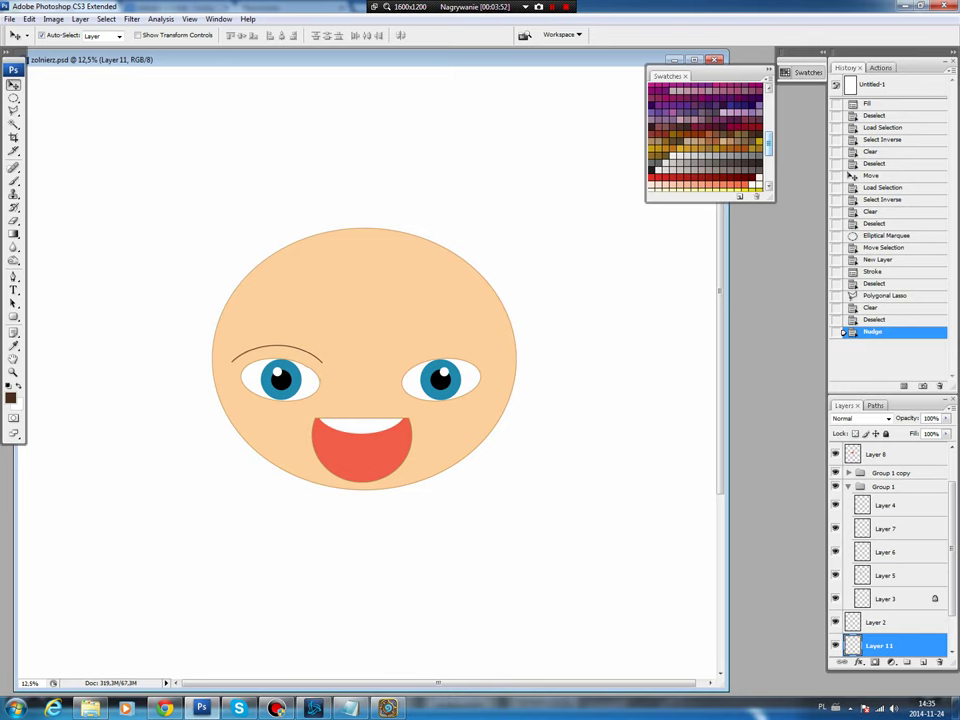
- Duplicate the eyebrow, flip the copy horizontally, and place it above the right eye
key("ctrl+j")
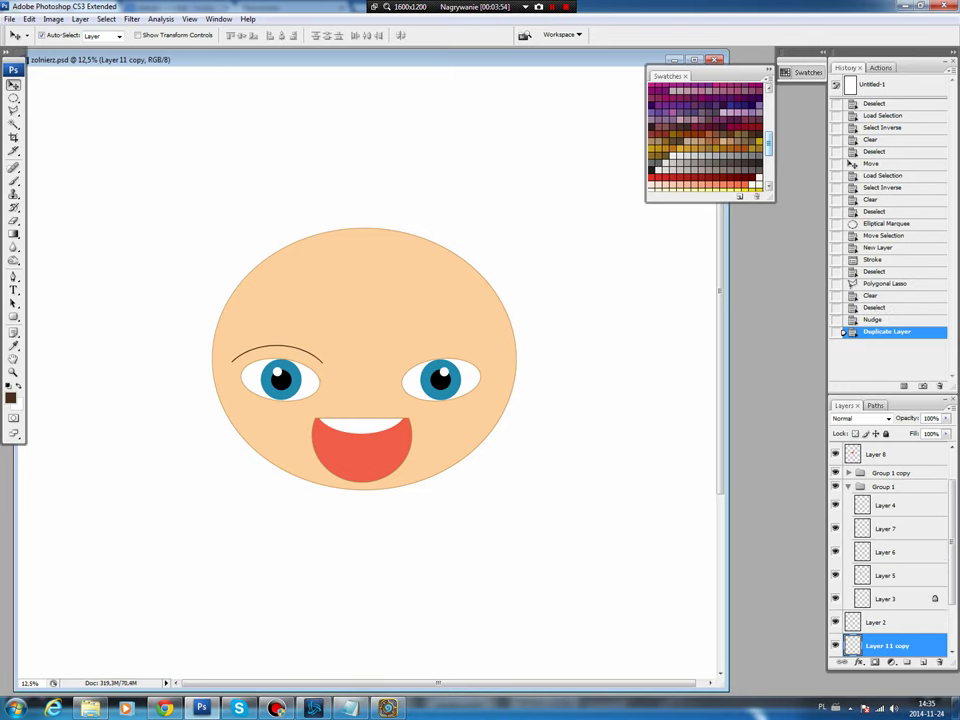
left_click(29, 19)
mouse_move(48, 230)
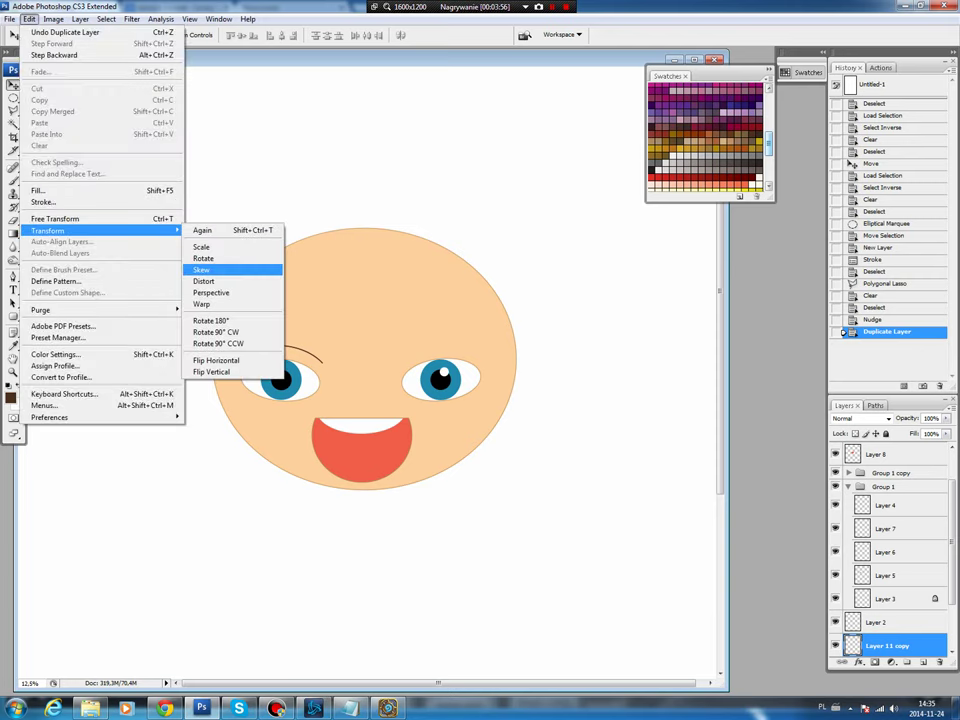
left_click(230, 360)
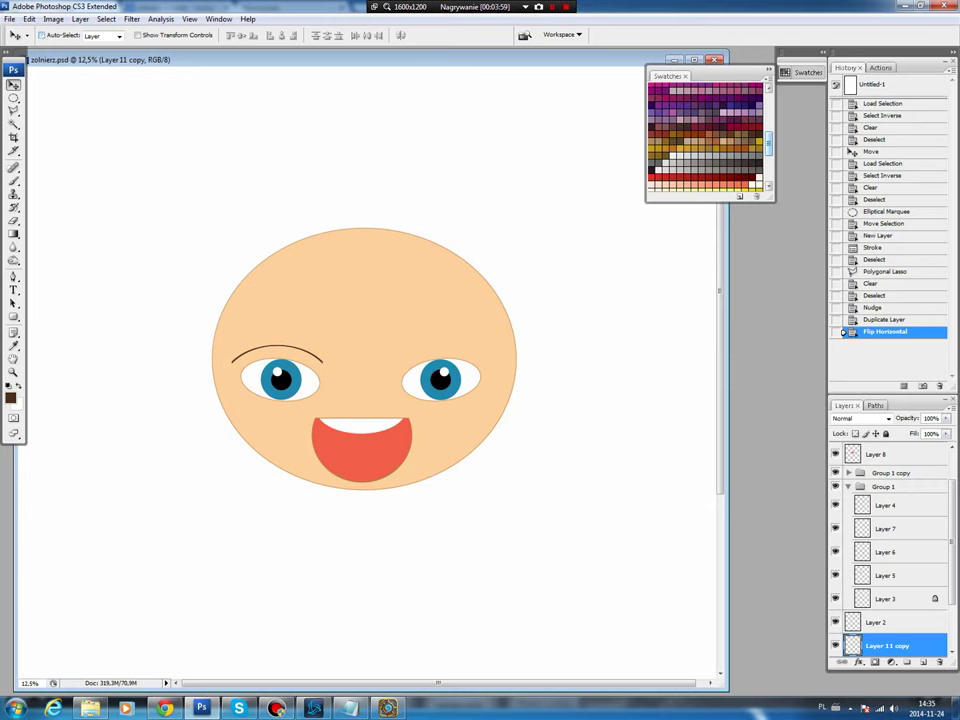
left_click_drag(277, 352, 442, 352)
left_click_drag(442, 352, 445, 352)
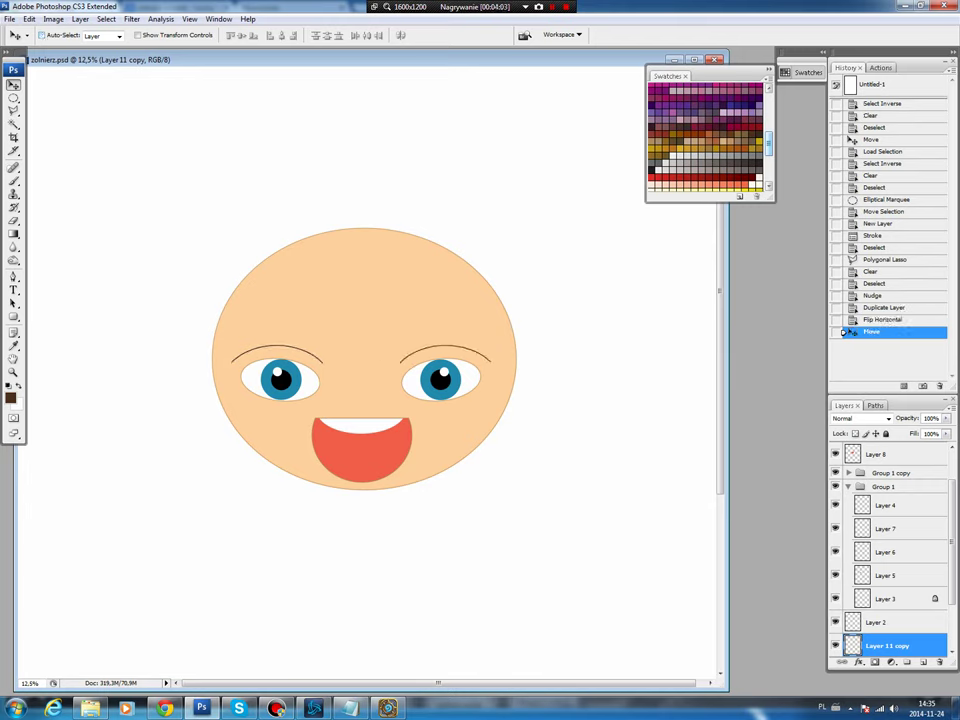
key("alt+bracketleft")
key("alt+bracketleft")
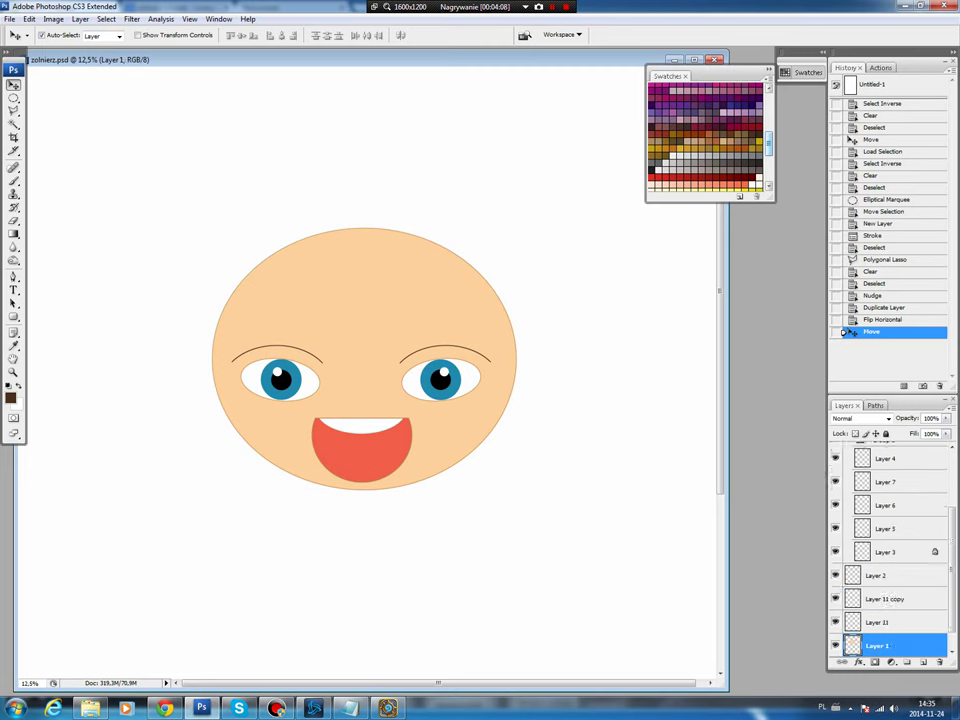
- Fill a circle on the left cheek with peach ffb57a on a new layer
key("m")
left_click_drag(250, 388, 316, 450)
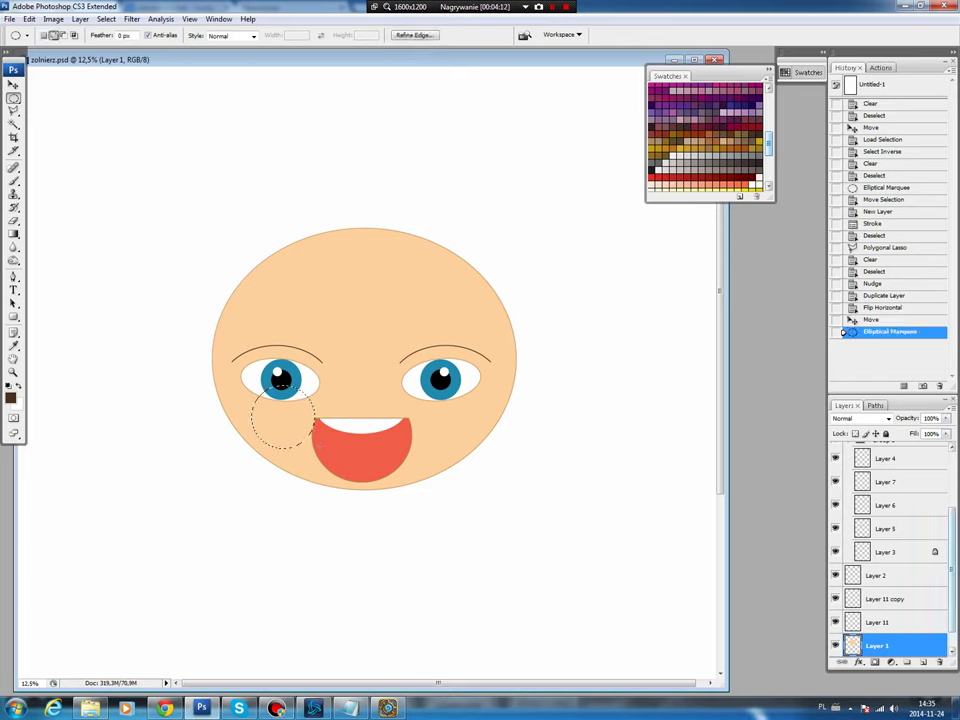
key("ctrl+shift+alt+n")
key("b")
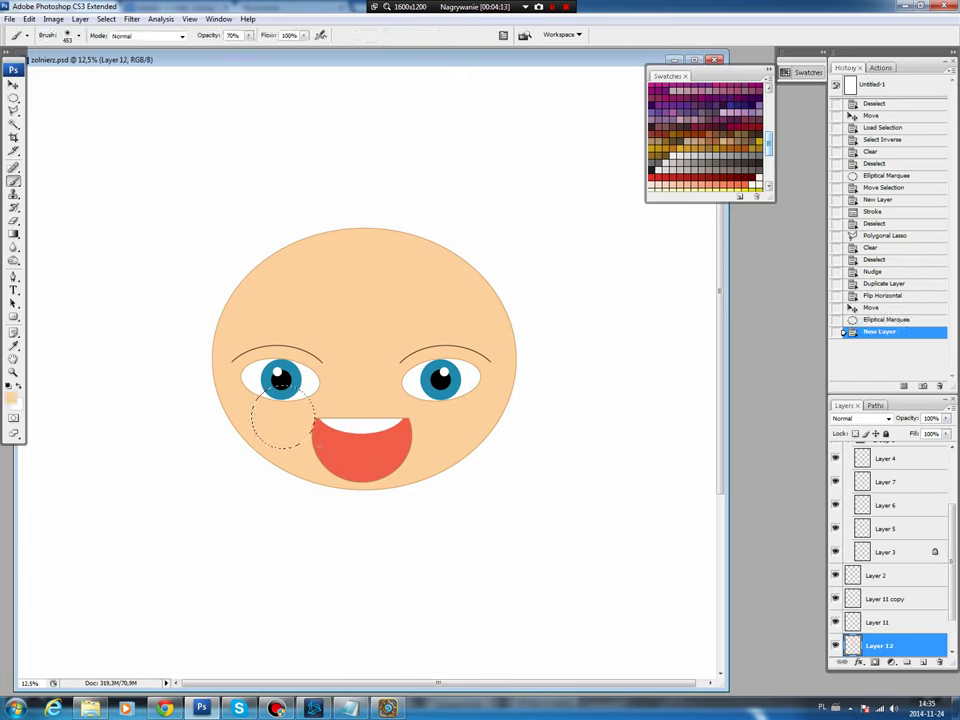
left_click(11, 398)
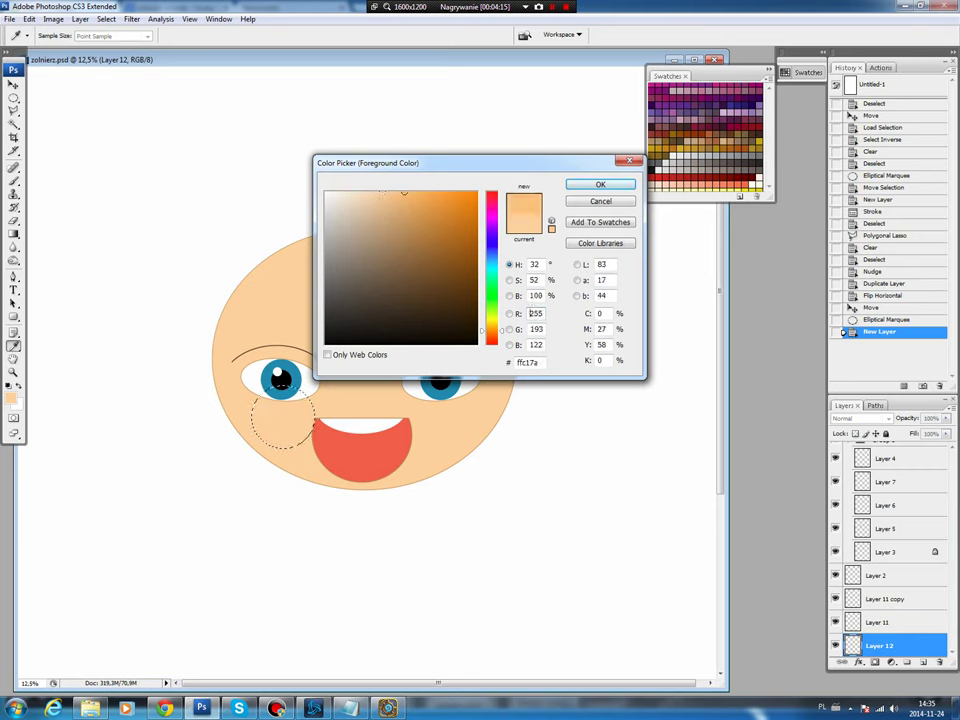
key("Tab")
type("181")
key("shift+Tab")
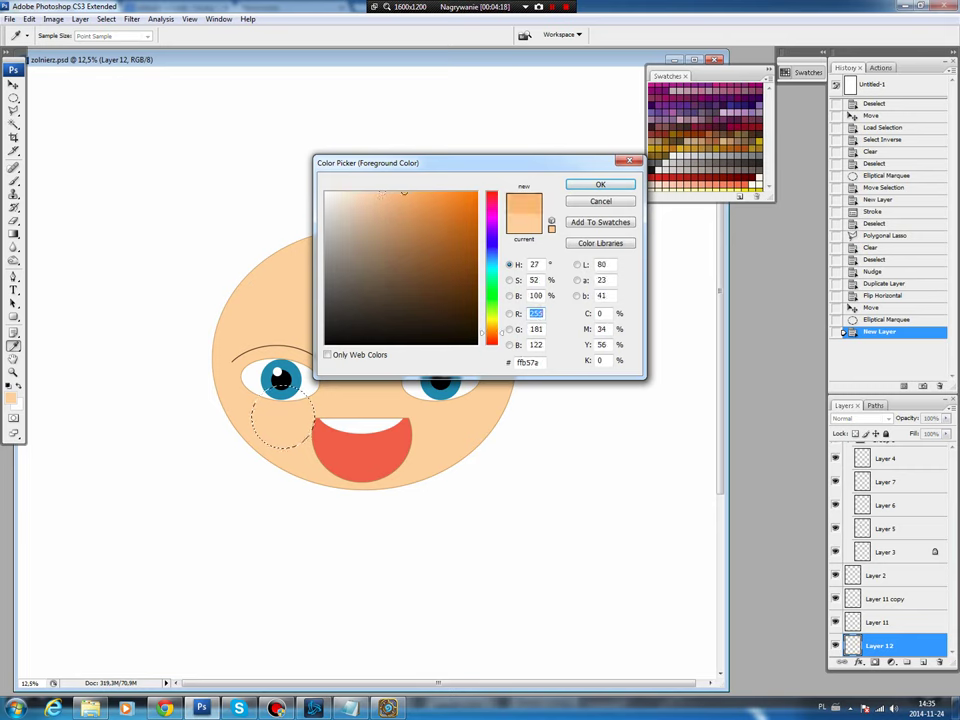
key("Return")
key("alt+BackSpace")
key("ctrl+d")
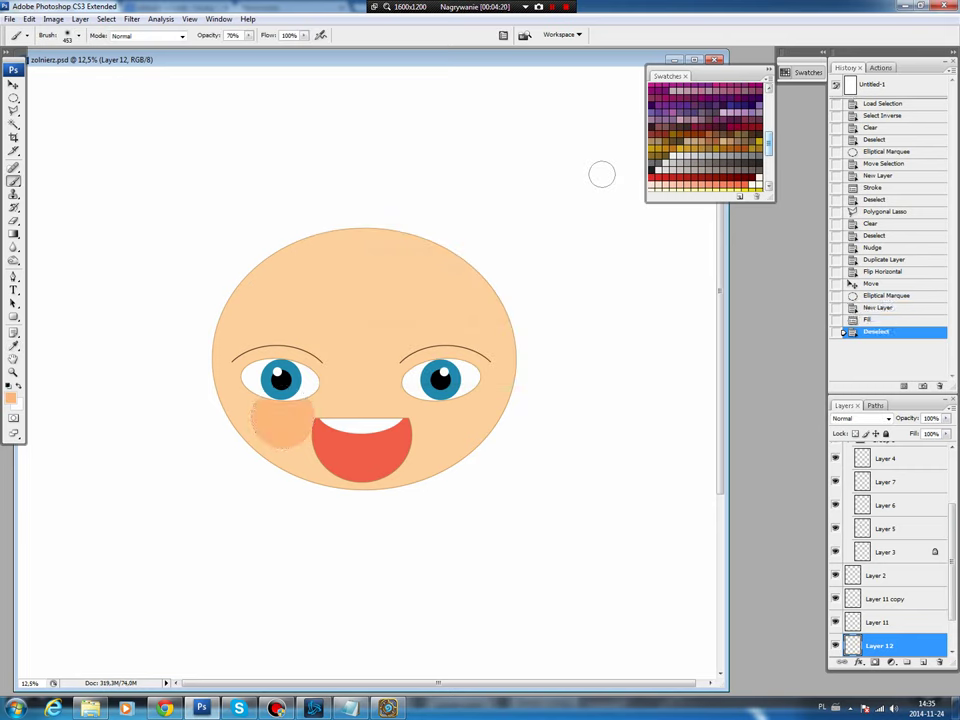
- Lower the blush layer to 59% opacity and copy it onto the right cheek
key("v")
key("Up")
key("Up")
key("Up")
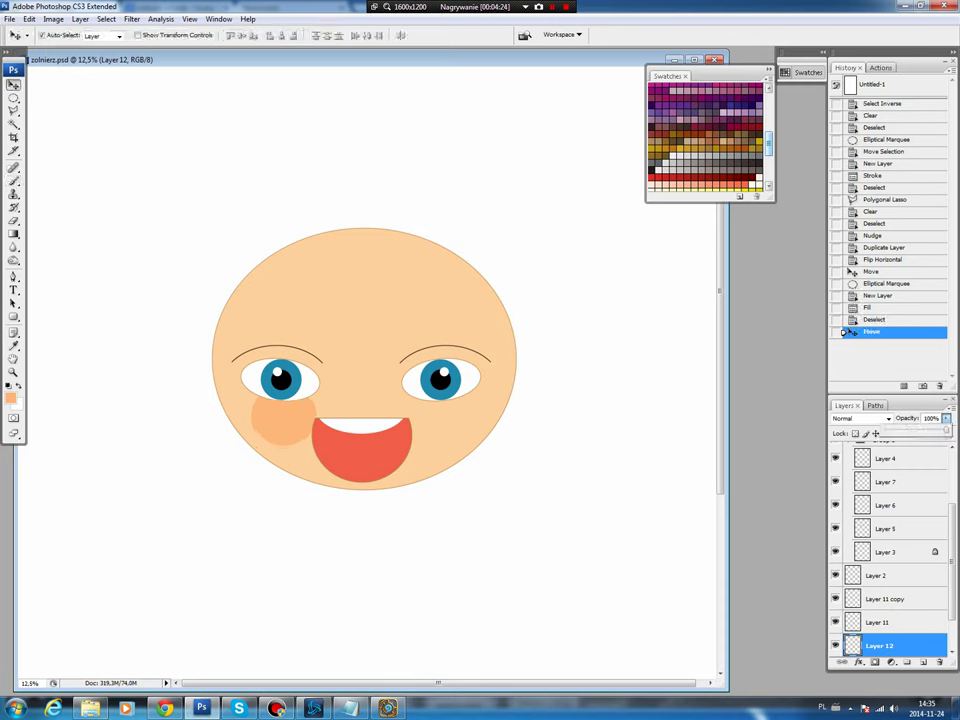
left_click_drag(946, 418, 920, 430)
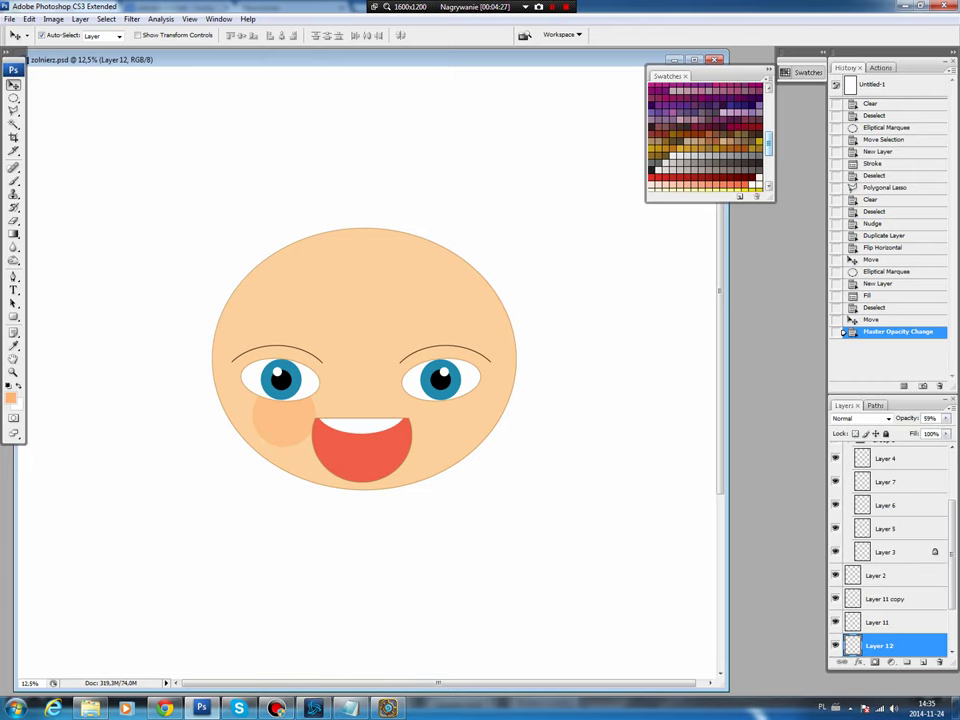
key("ctrl+j")
left_click_drag(283, 420, 436, 421)
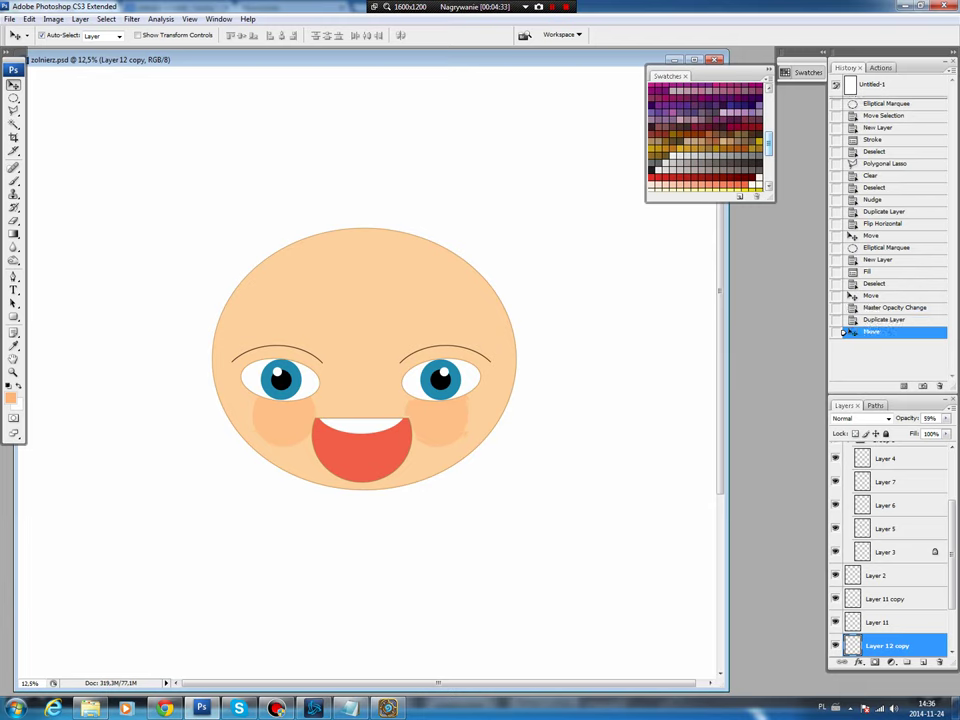
- Scale mouth Layers 8, 9 and 10 down to 92.6%
left_click(877, 500)
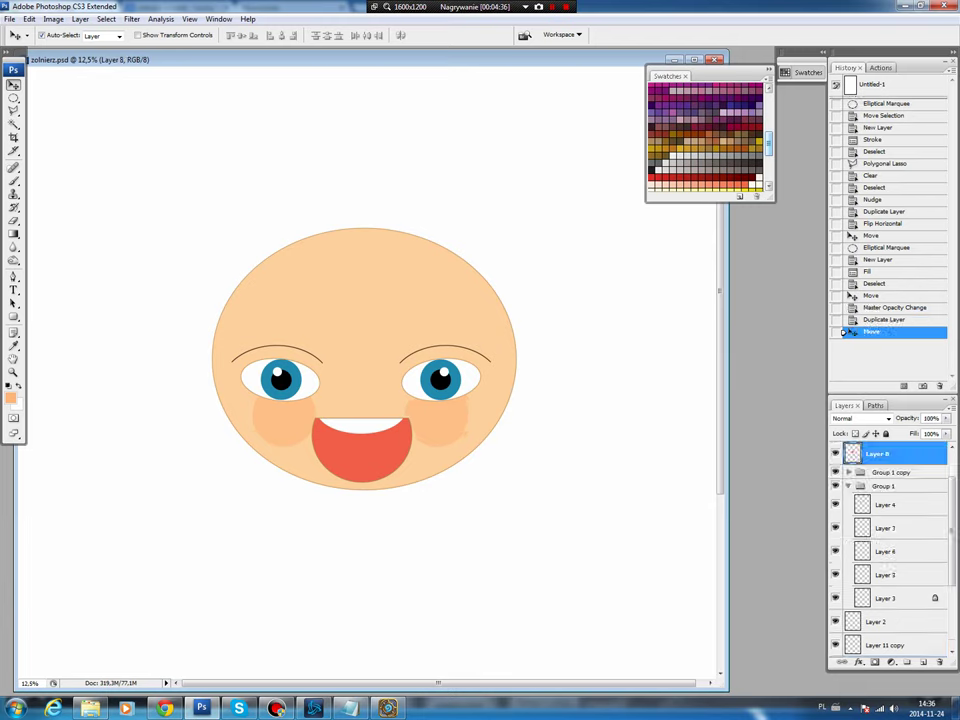
left_click(877, 453, "shift")
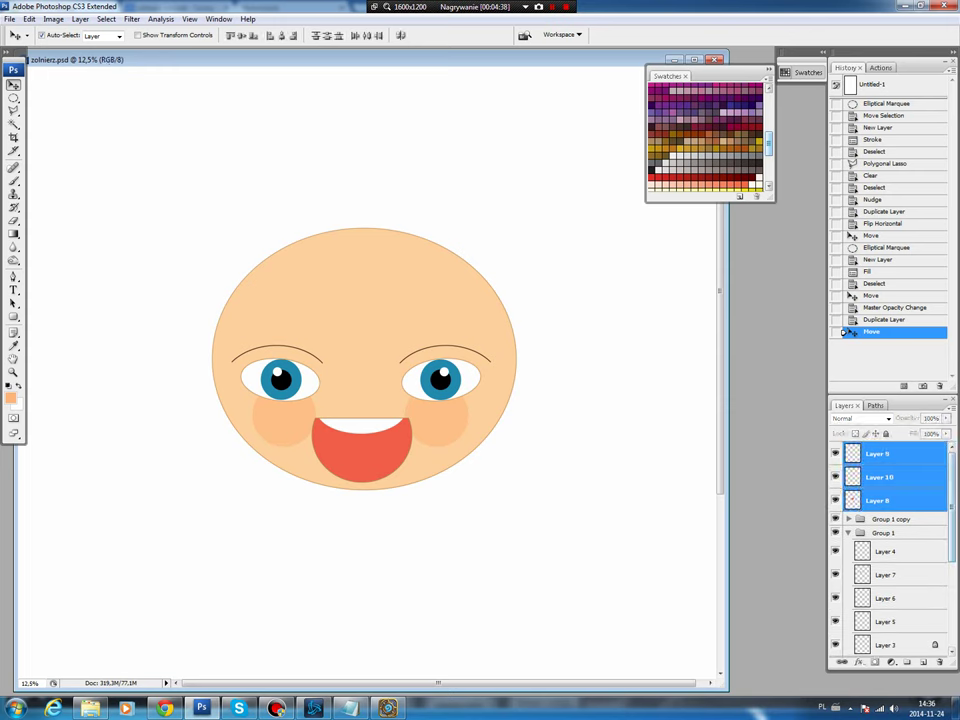
key("ctrl+t")
left_click_drag(311, 418, 315, 422)
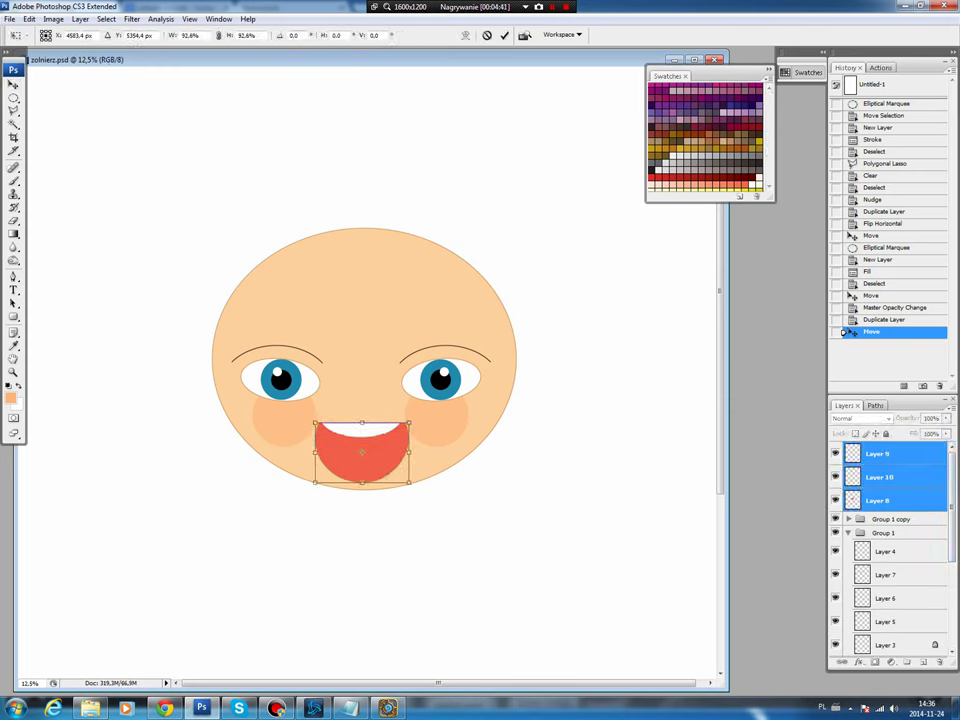
key("Return")
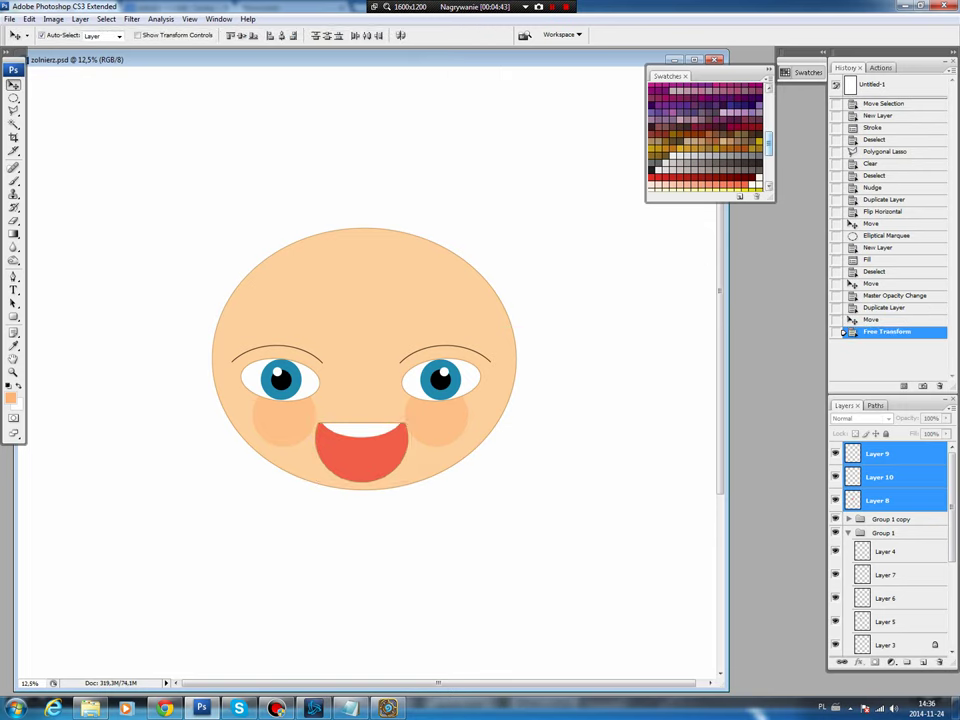
- Group the three mouth layers into Group 2
key("ctrl+g")
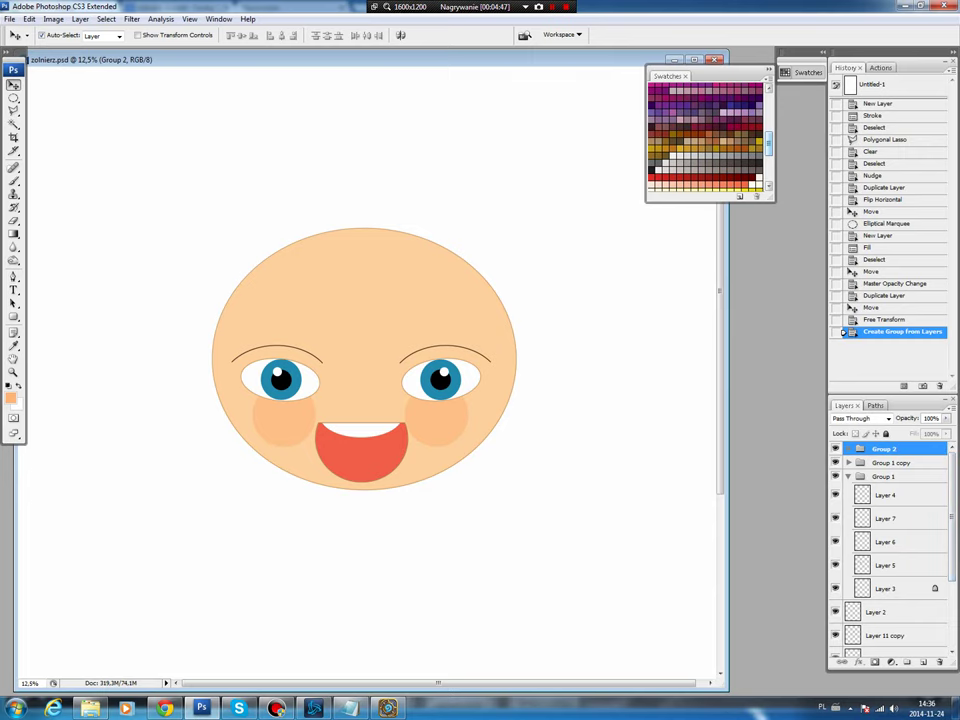
scroll(365, 370, "up", 1)
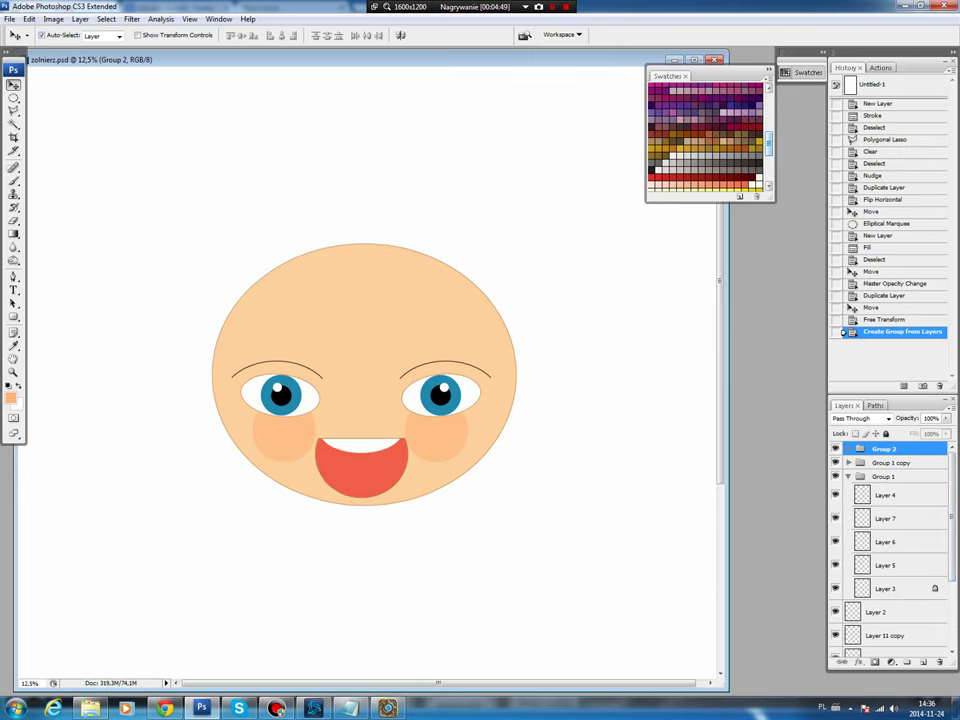
key("p")
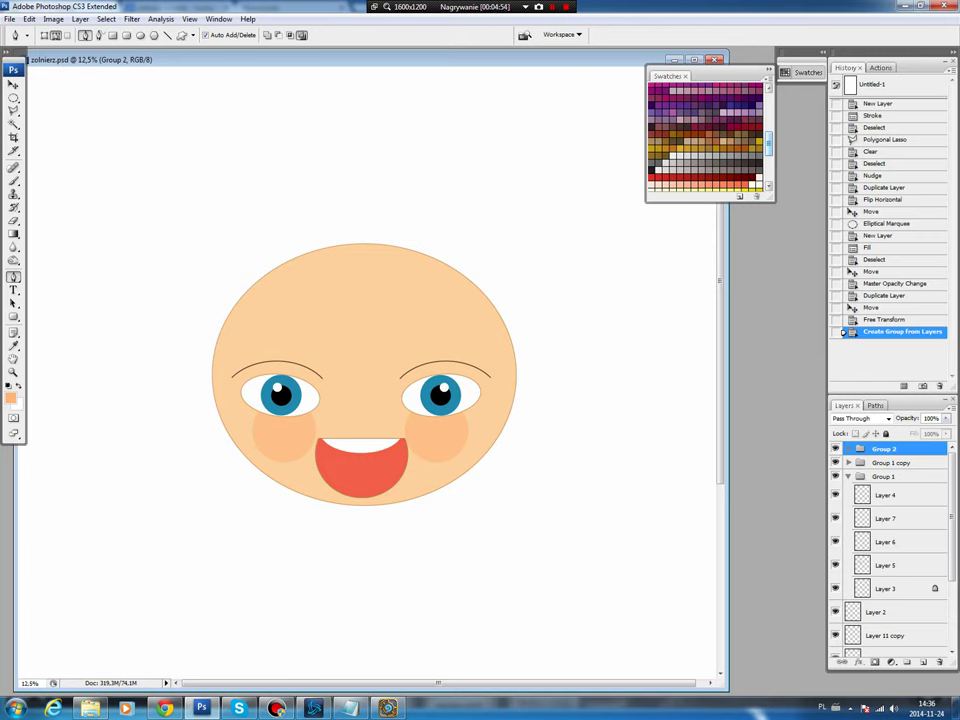
- Pen a closed triangle over the head and round its peak into a smooth dome
left_click(170, 372)
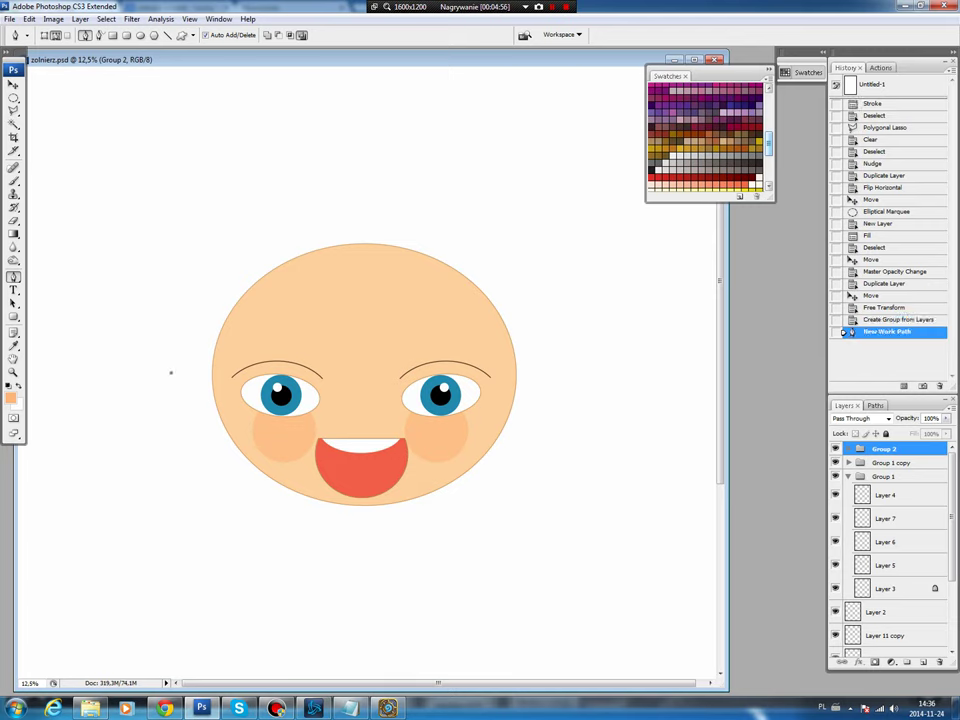
left_click(560, 372)
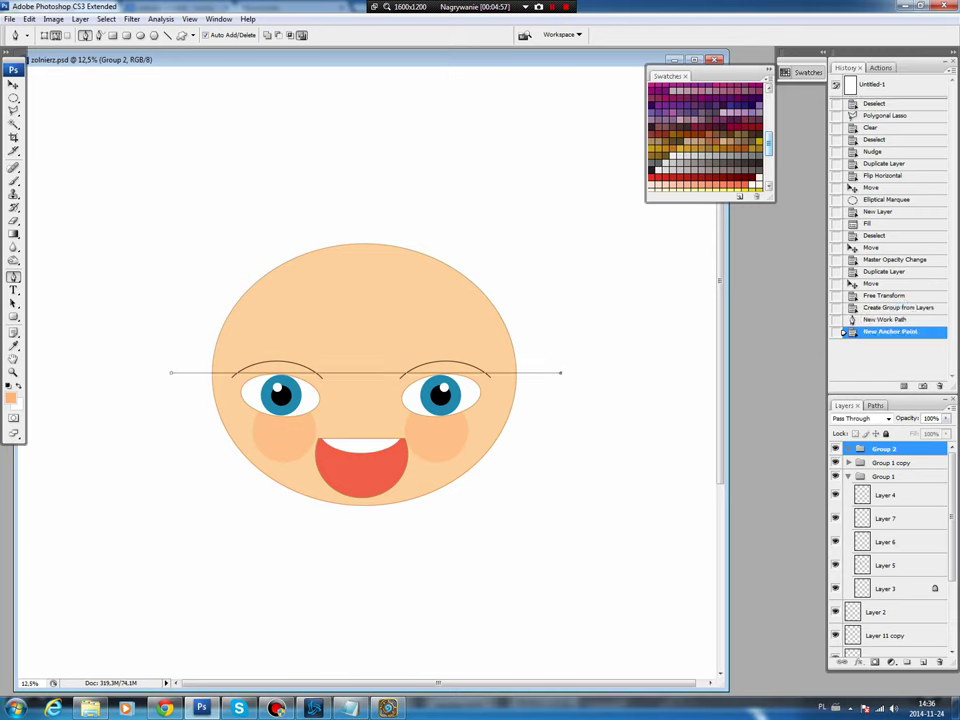
left_click(361, 105)
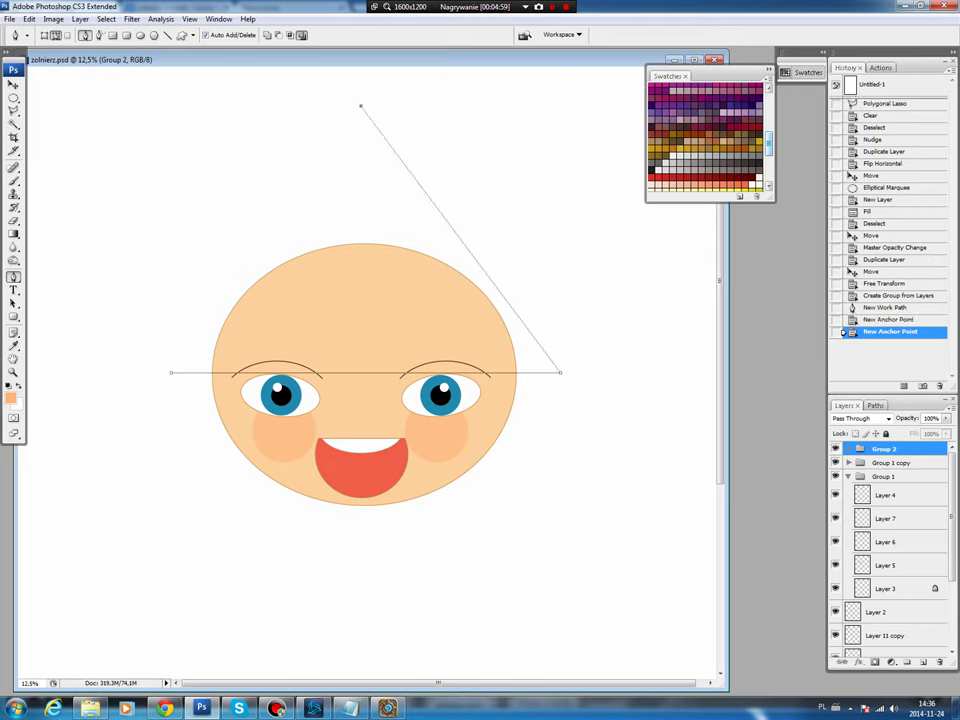
left_click(171, 372)
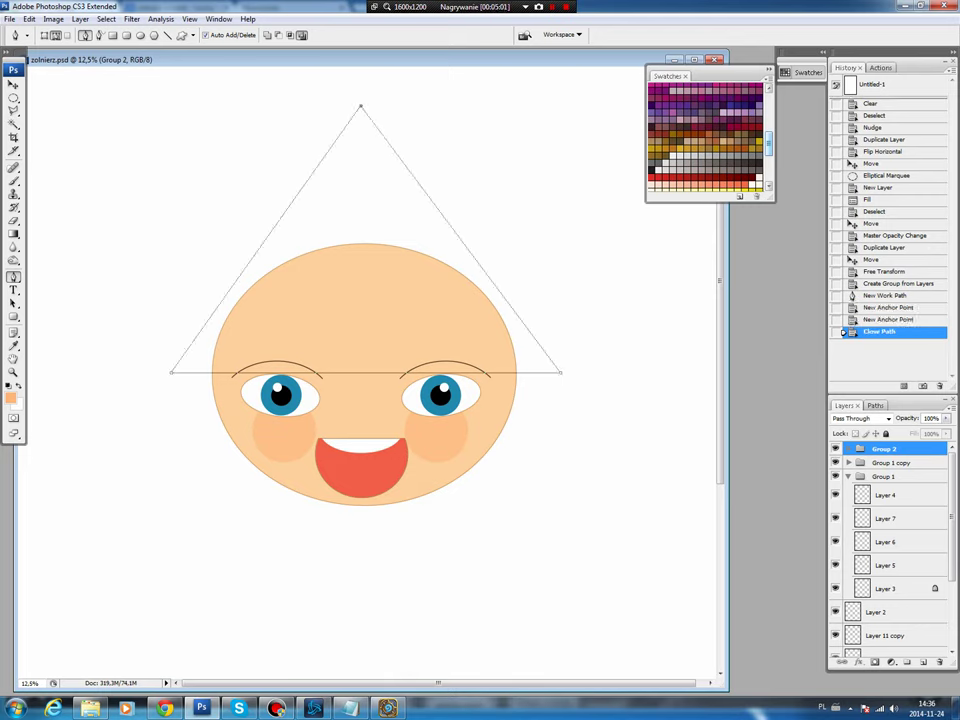
left_click_drag(361, 105, 574, 105)
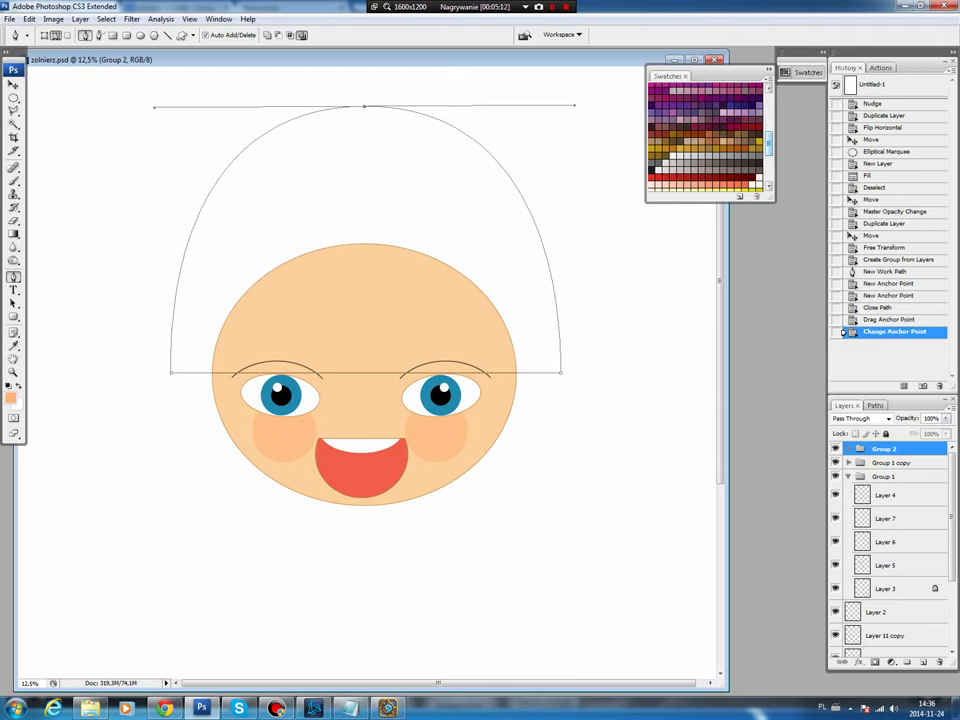
- Add points on both sides of the helmet path, bend the sides, and flare the base corners outward
left_click(558, 319)
left_click_drag(550, 242, 567, 242)
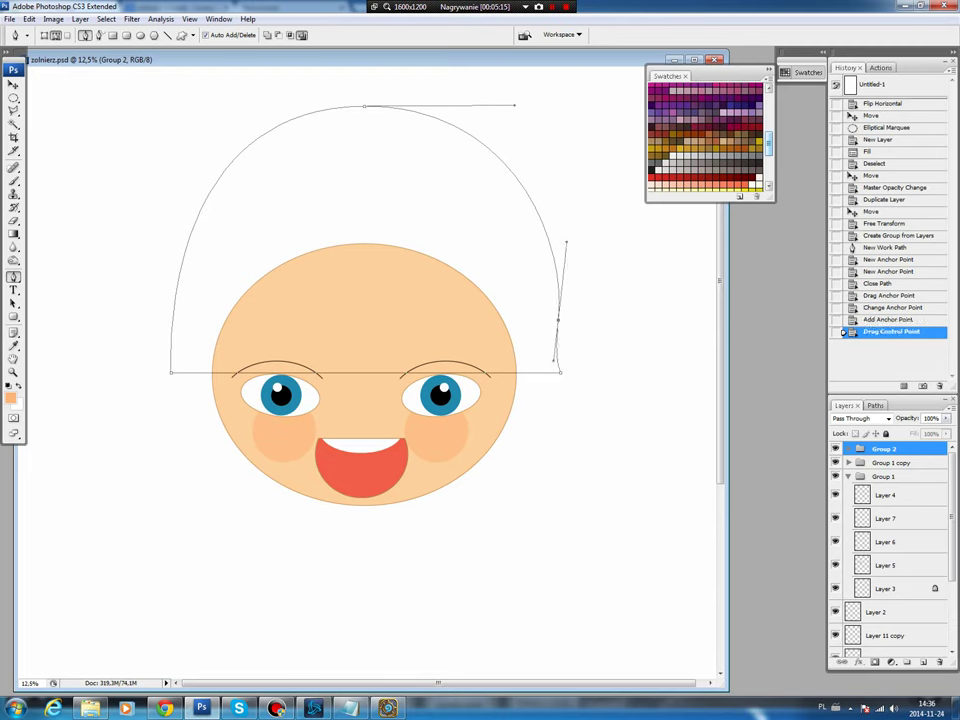
left_click(172, 325)
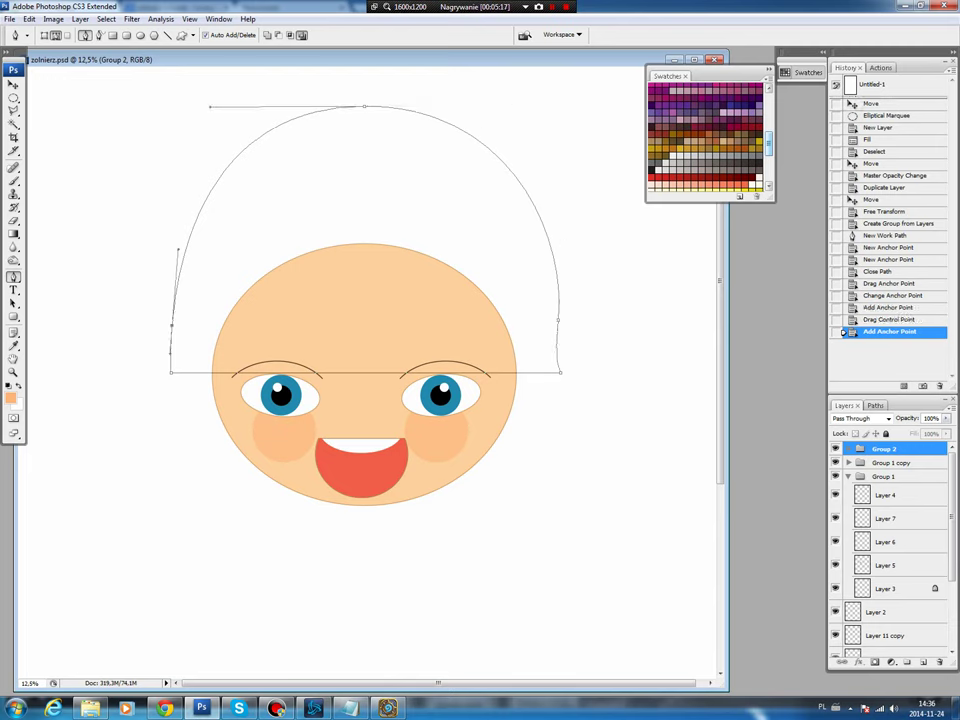
left_click_drag(178, 249, 160, 249)
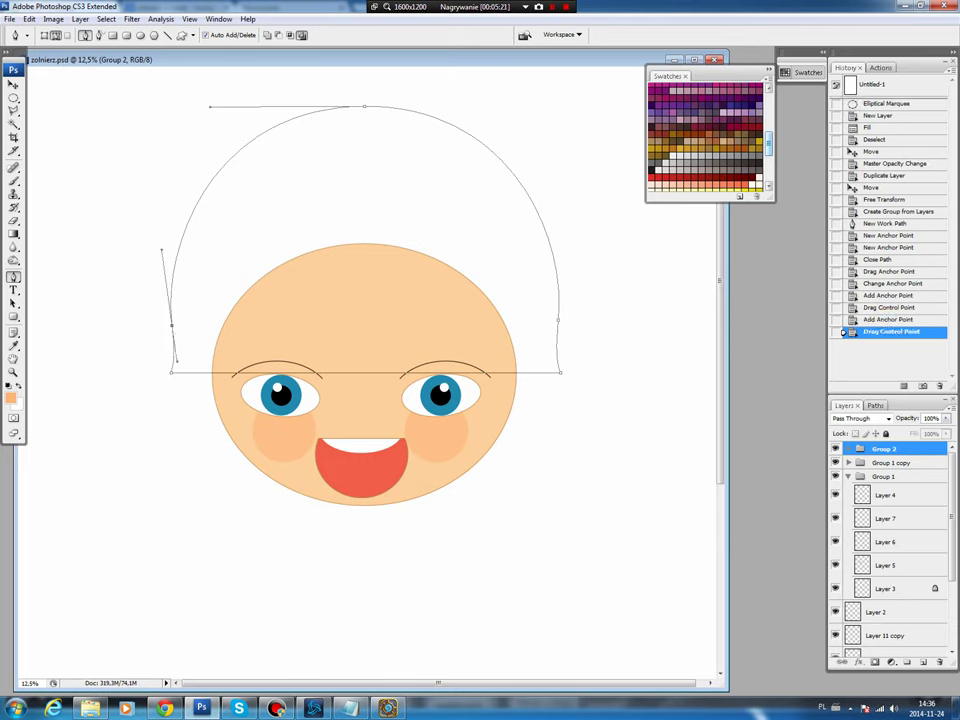
left_click_drag(172, 372, 152, 374)
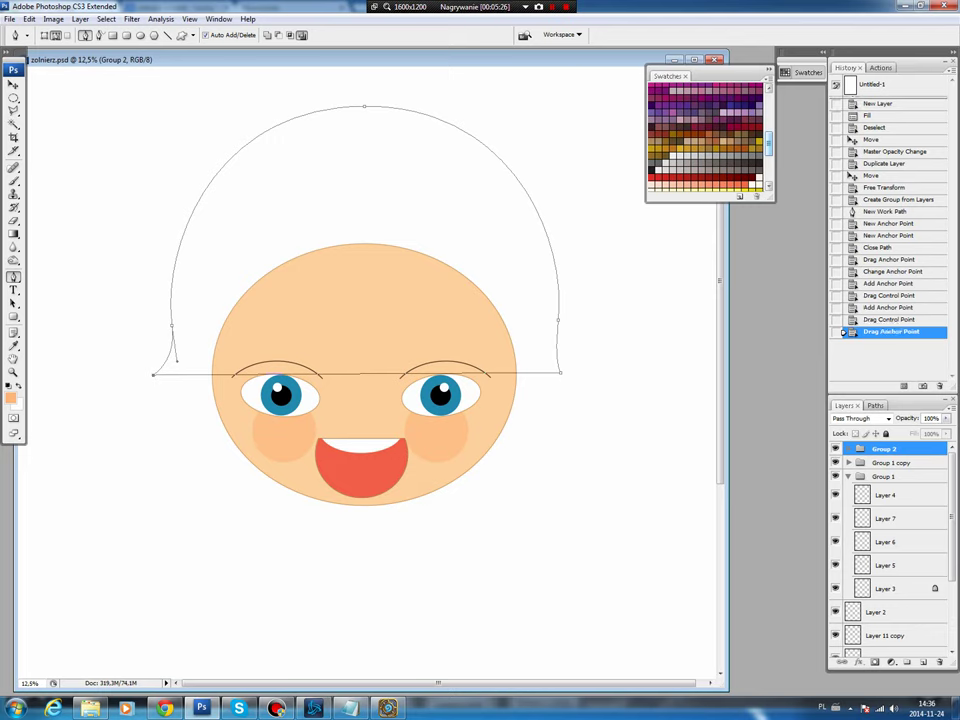
left_click_drag(560, 372, 574, 378)
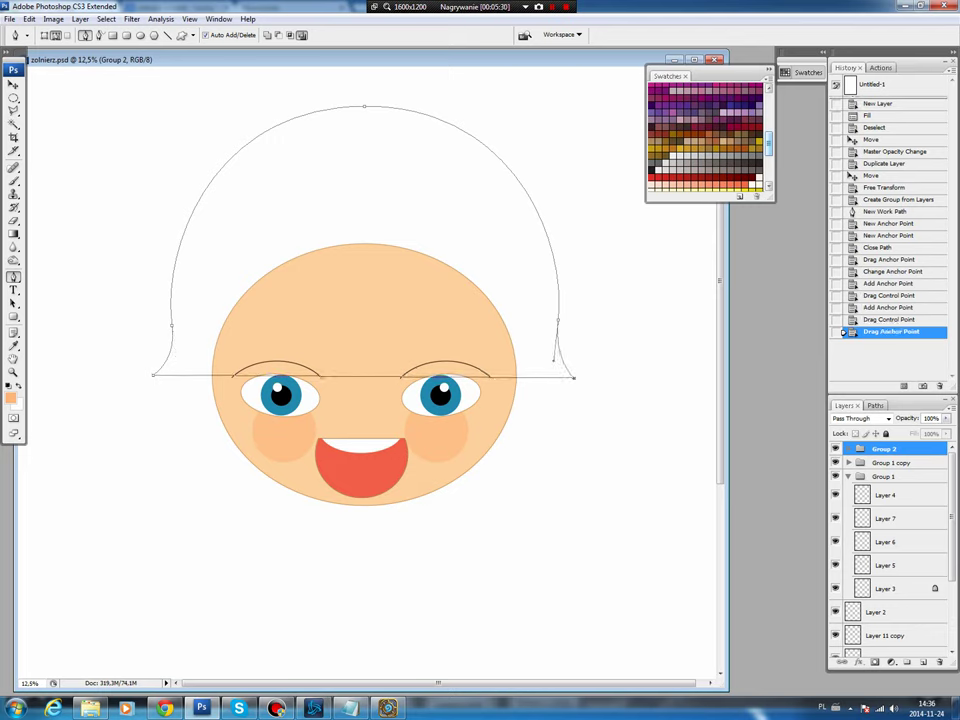
- Fine-tune the dome's side and top curves with Direct Selection
left_click(172, 325)
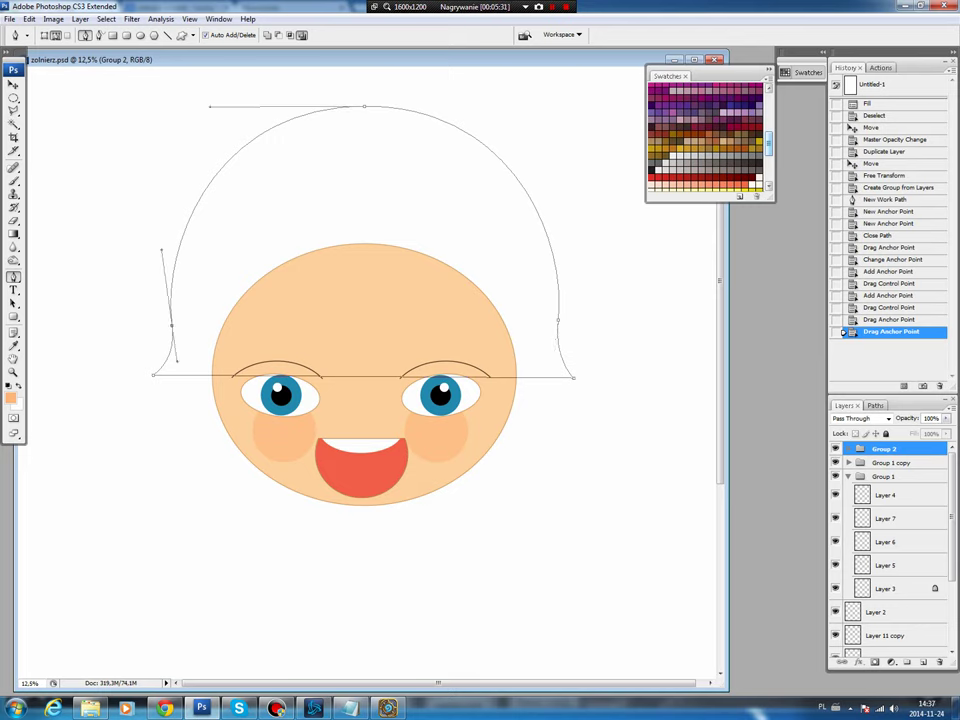
left_click_drag(161, 248, 163, 244)
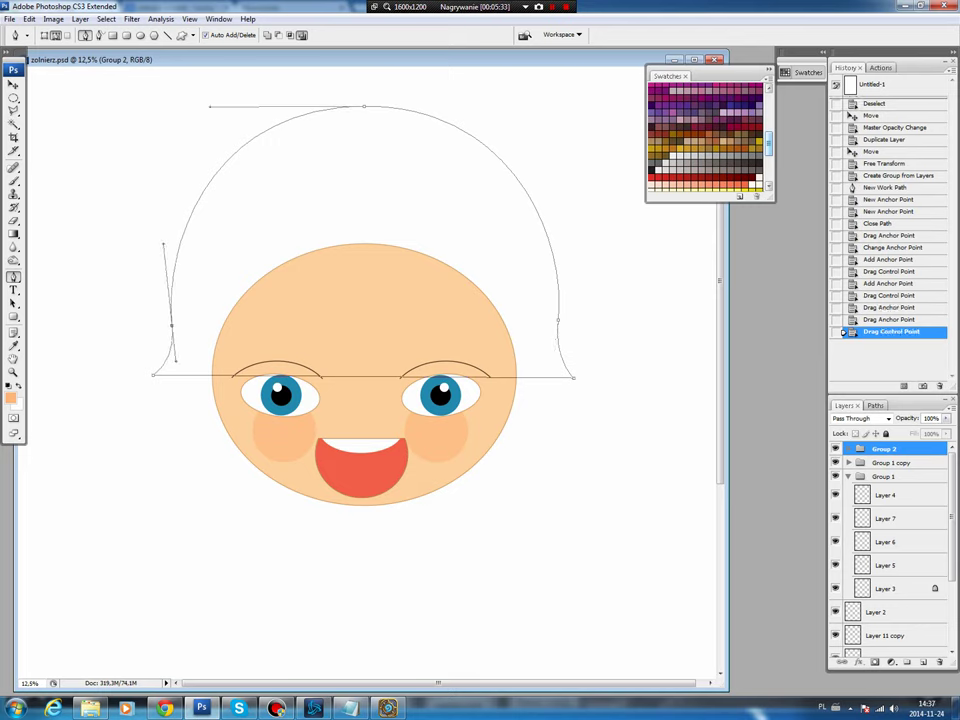
left_click(557, 320)
key("Escape")
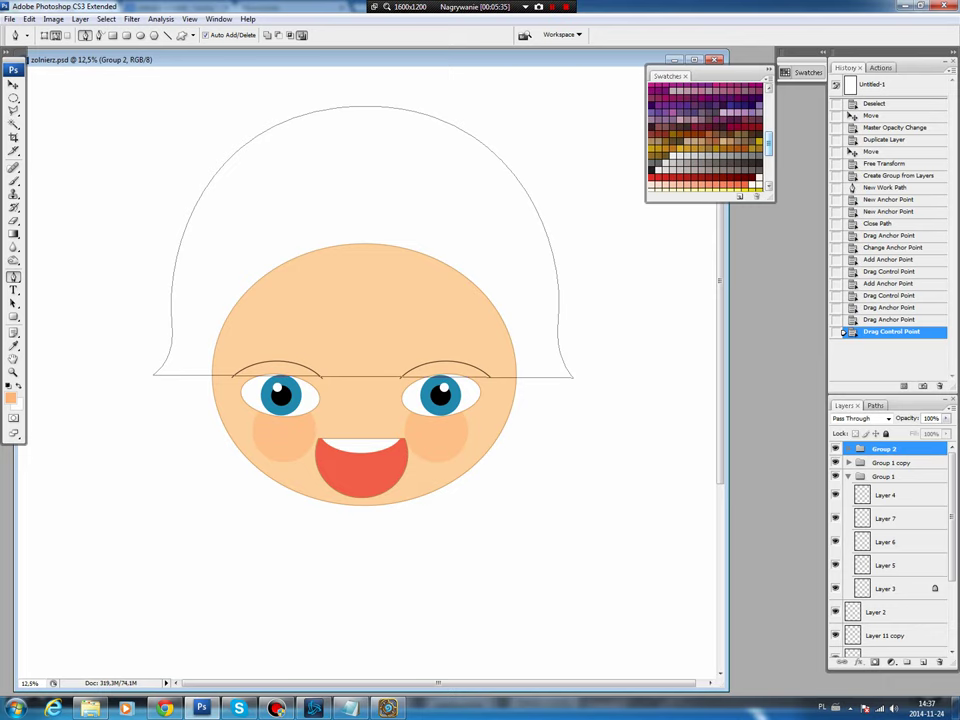
left_click(500, 168)
left_click_drag(566, 242, 563, 251)
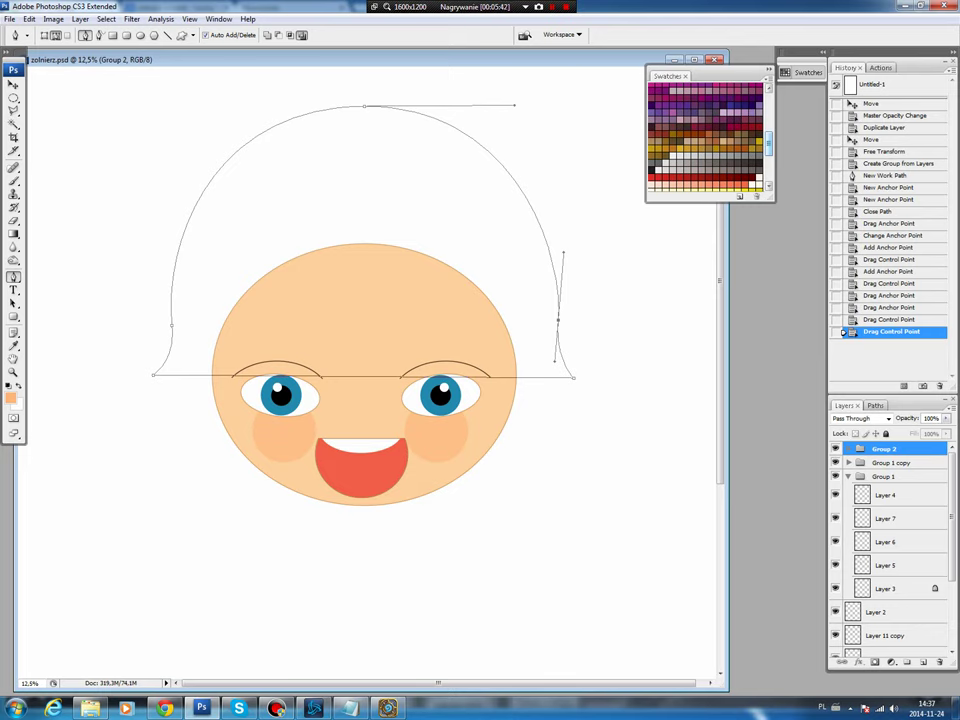
left_click(171, 325)
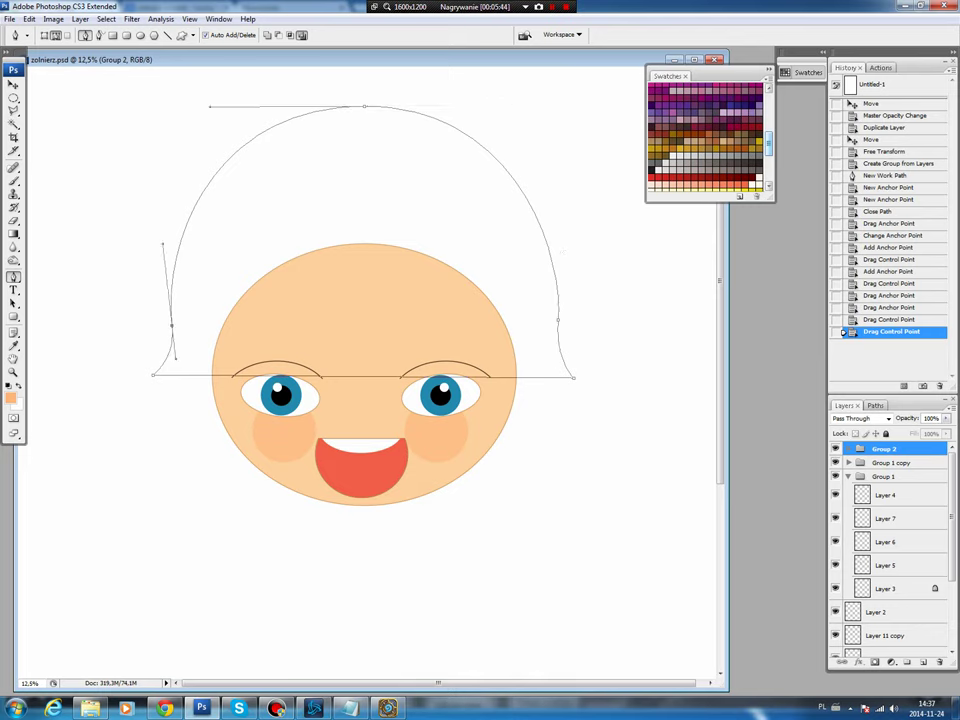
left_click_drag(163, 244, 163, 245)
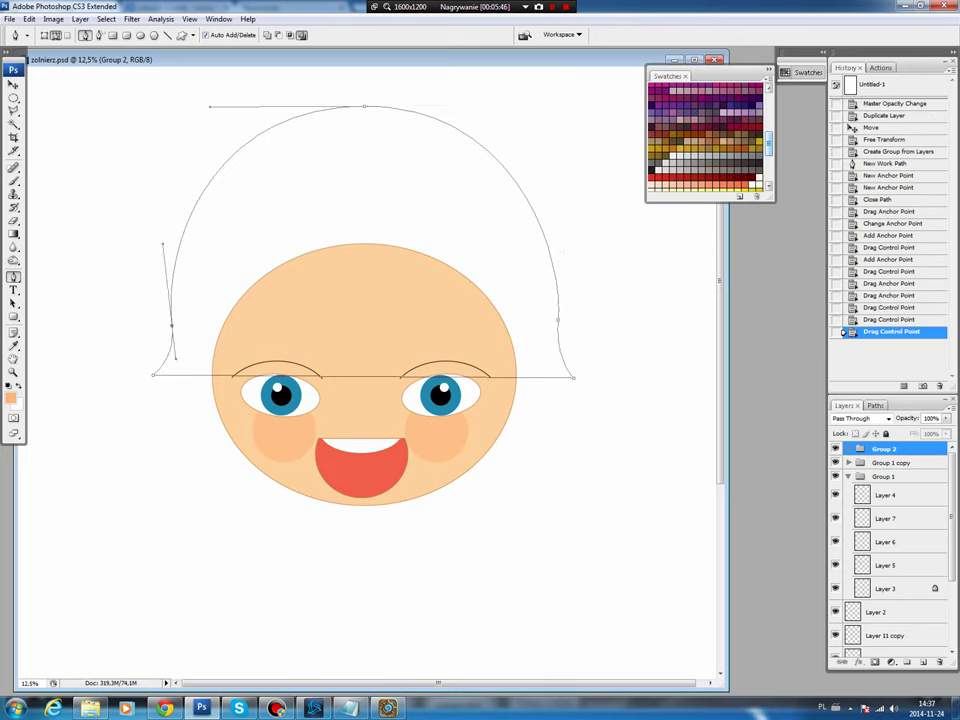
left_click(520, 178)
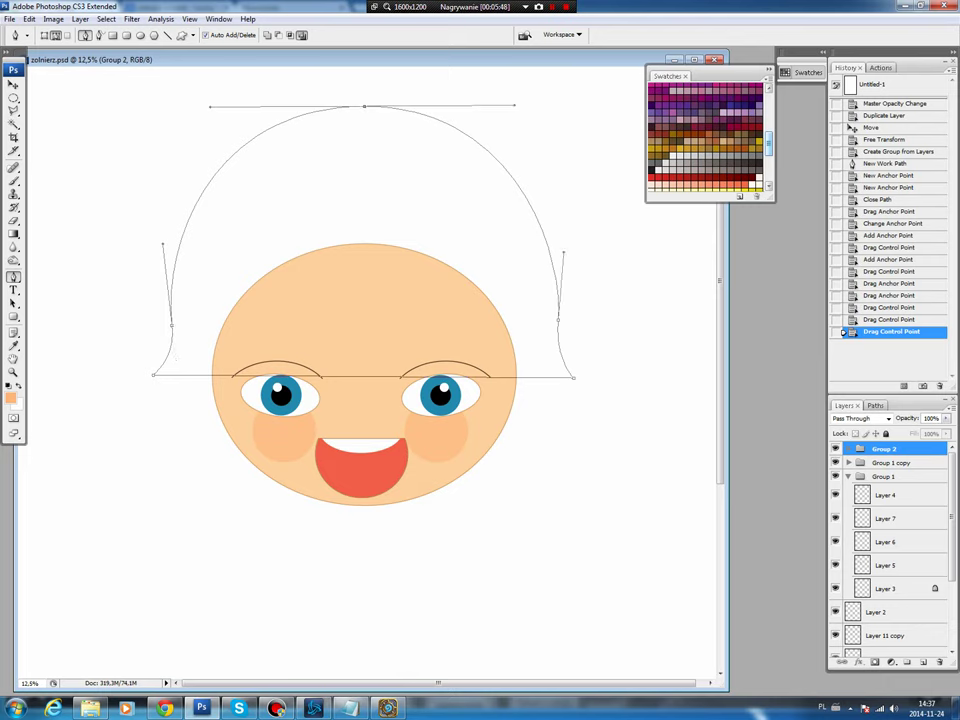
left_click_drag(515, 105, 510, 105)
left_click_drag(210, 105, 214, 105)
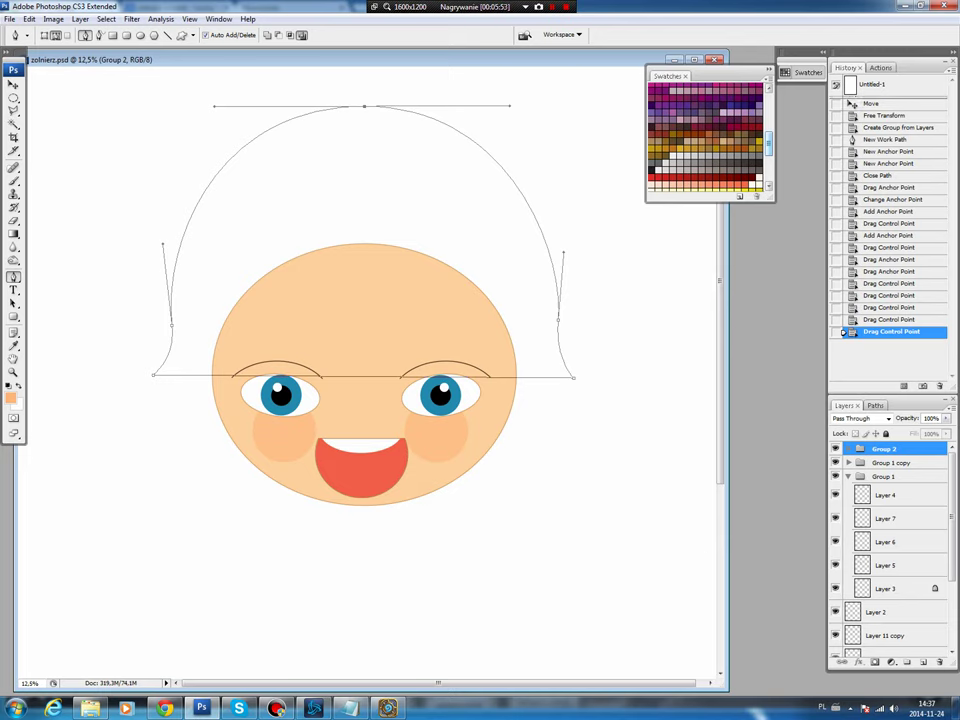
left_click_drag(364, 105, 364, 105)
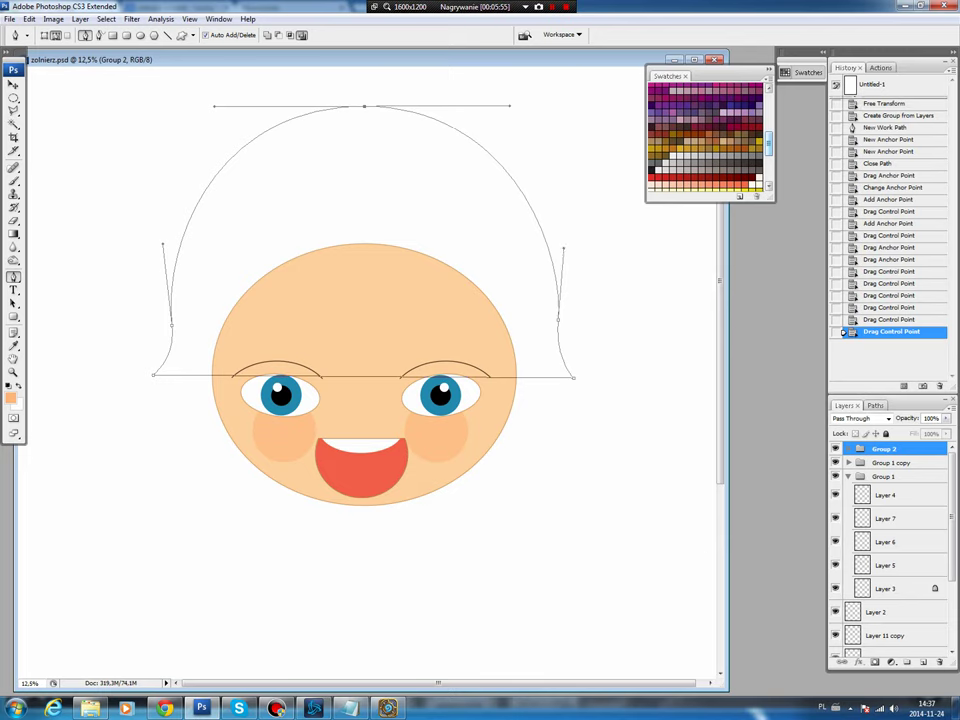
left_click(874, 405)
- Load the helmet path as a selection and fill it olive green on a new layer
key("ctrl+Return")
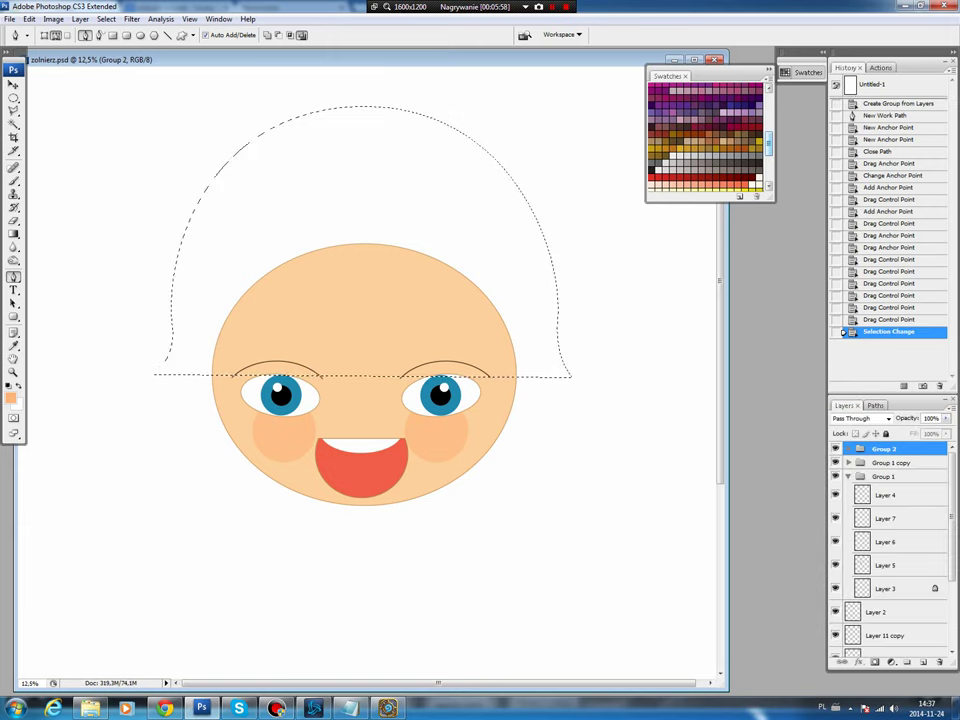
key("ctrl+shift+alt+n")
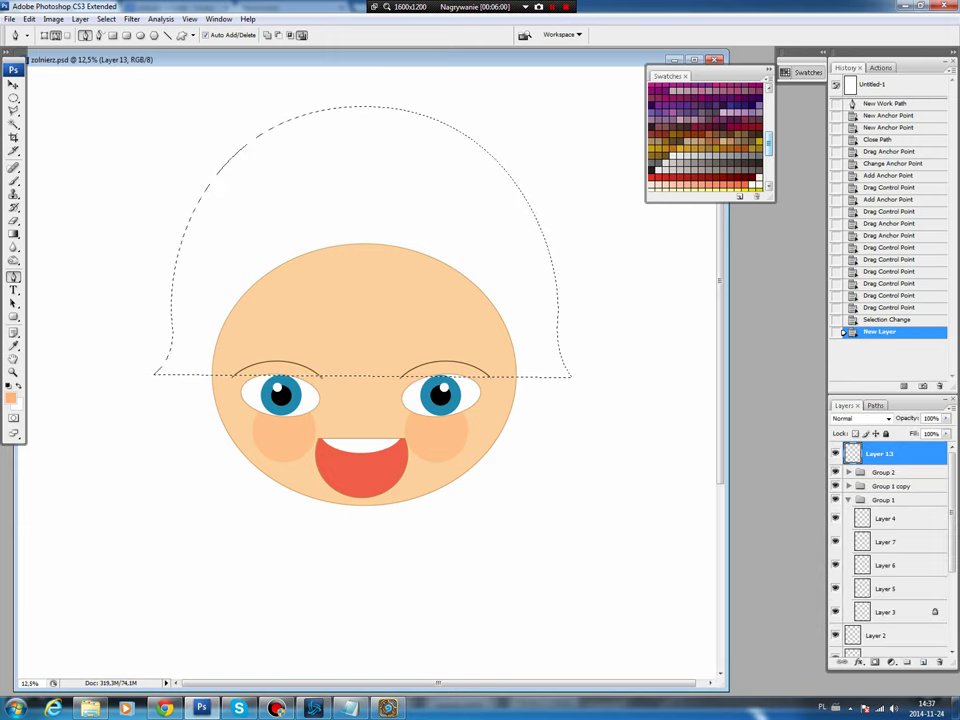
scroll(705, 135, "up", 3)
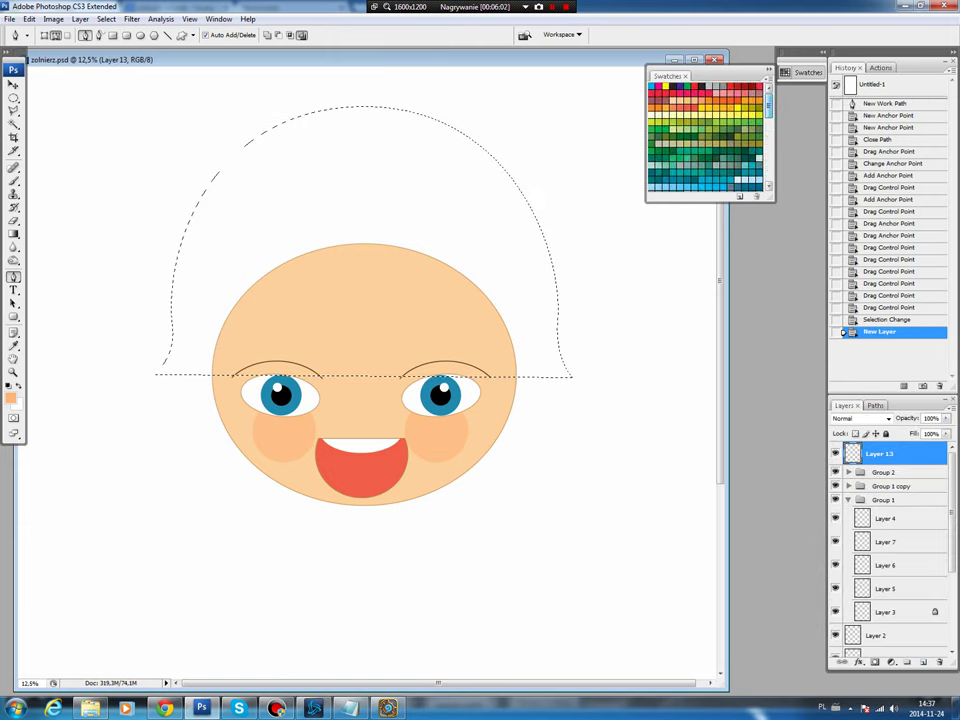
left_click(665, 130)
key("alt+BackSpace")
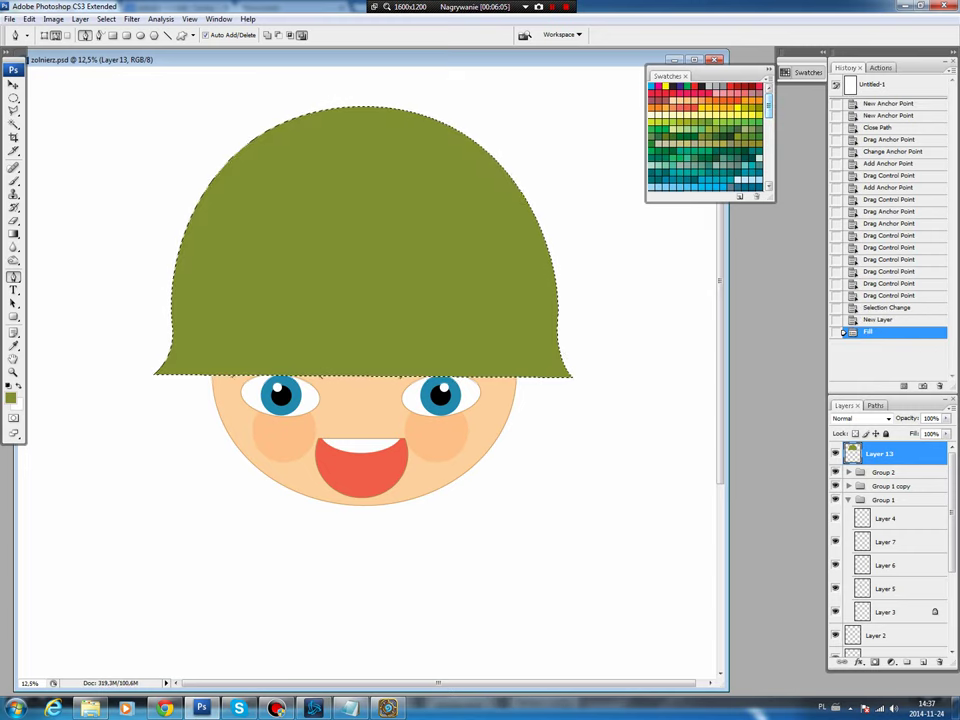
key("ctrl+d")
- Move the helmet so it sits just above the eyes
key("v")
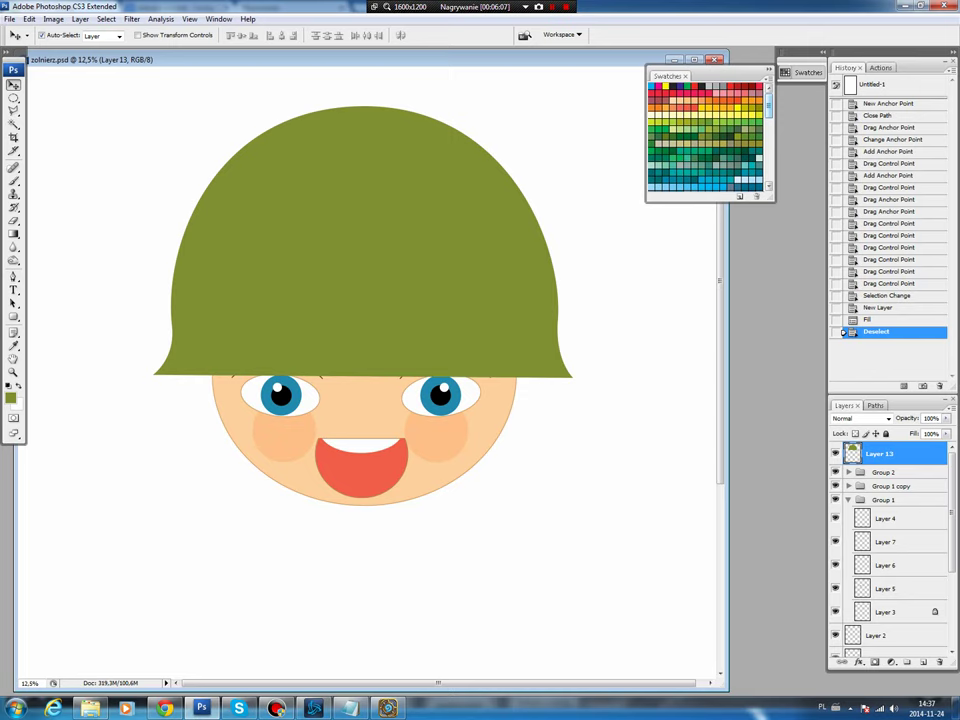
left_click_drag(363, 240, 366, 235)
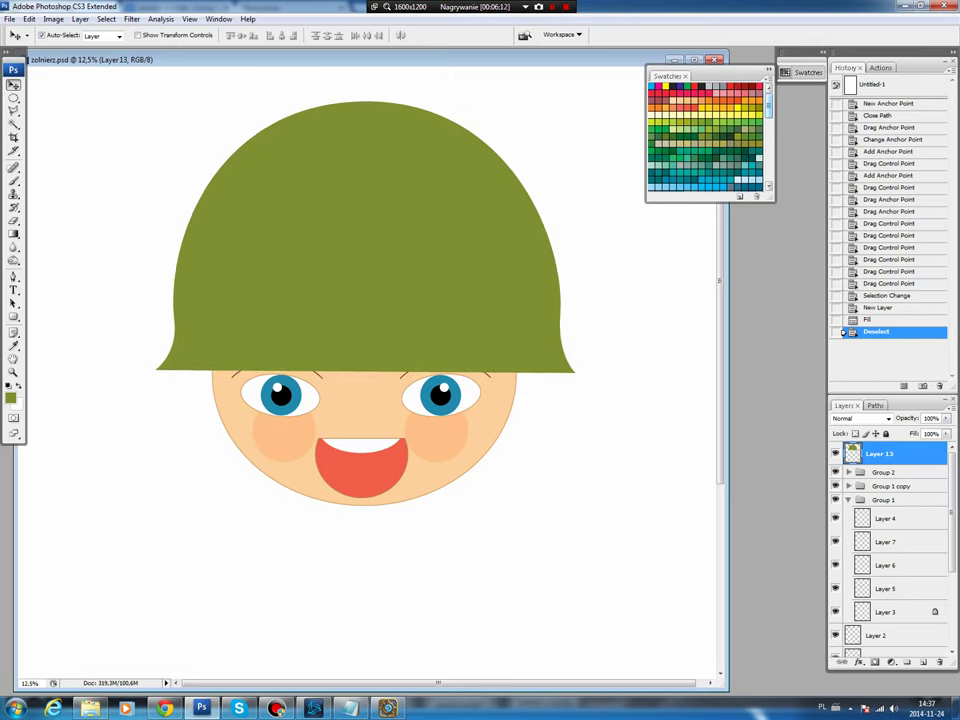
left_click_drag(366, 235, 366, 253)
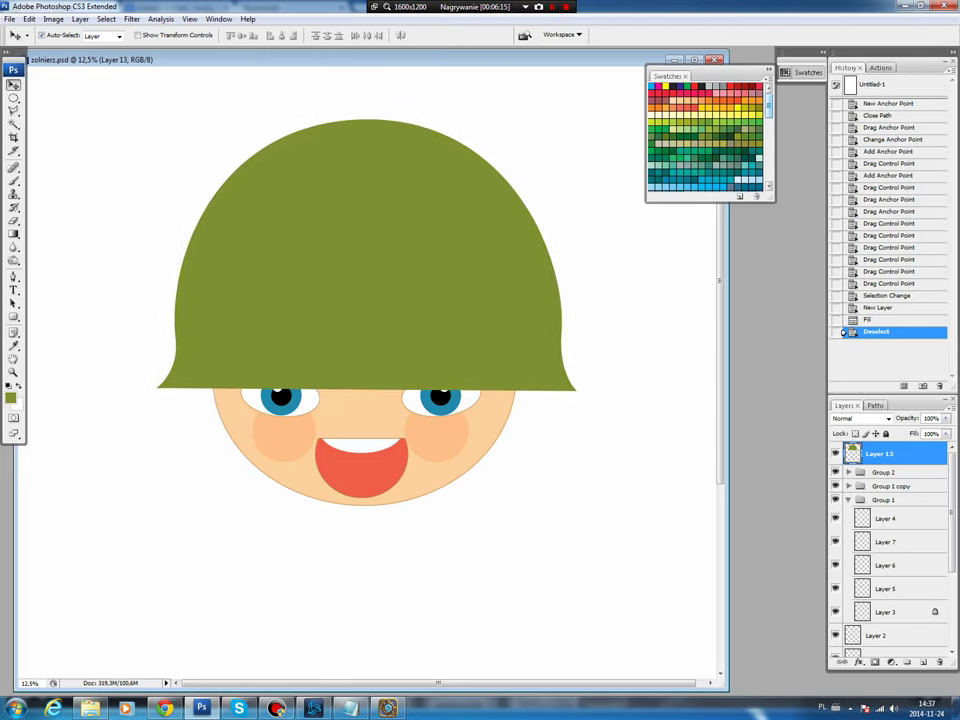
left_click_drag(366, 253, 366, 245)
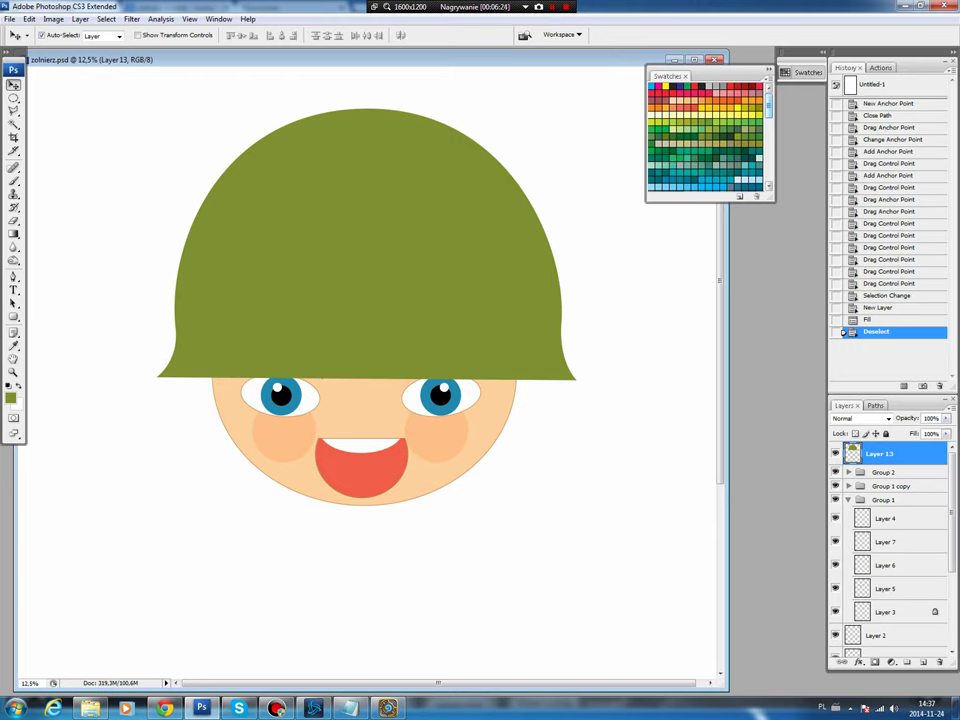
key("Up")
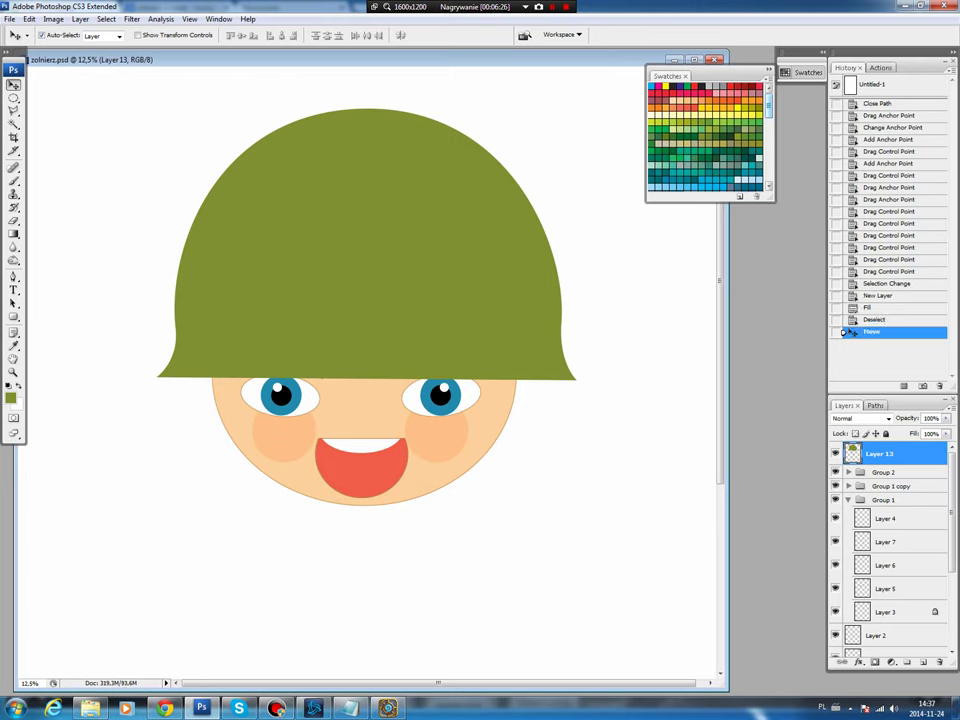
key("p")
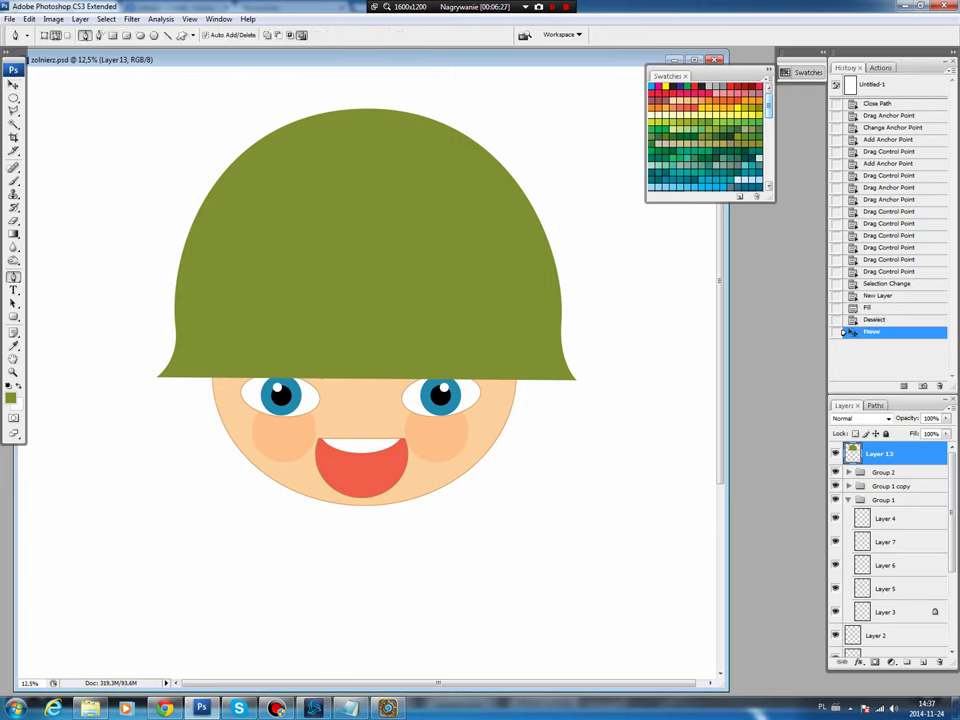
- Select a large circle over the helmet's left side and apply slightly negative Hue, Saturation +7
key("m")
mouse_move(68, 93)
left_mouse_down()
mouse_move(451, 437)
mouse_move(453, 490)
left_mouse_up()
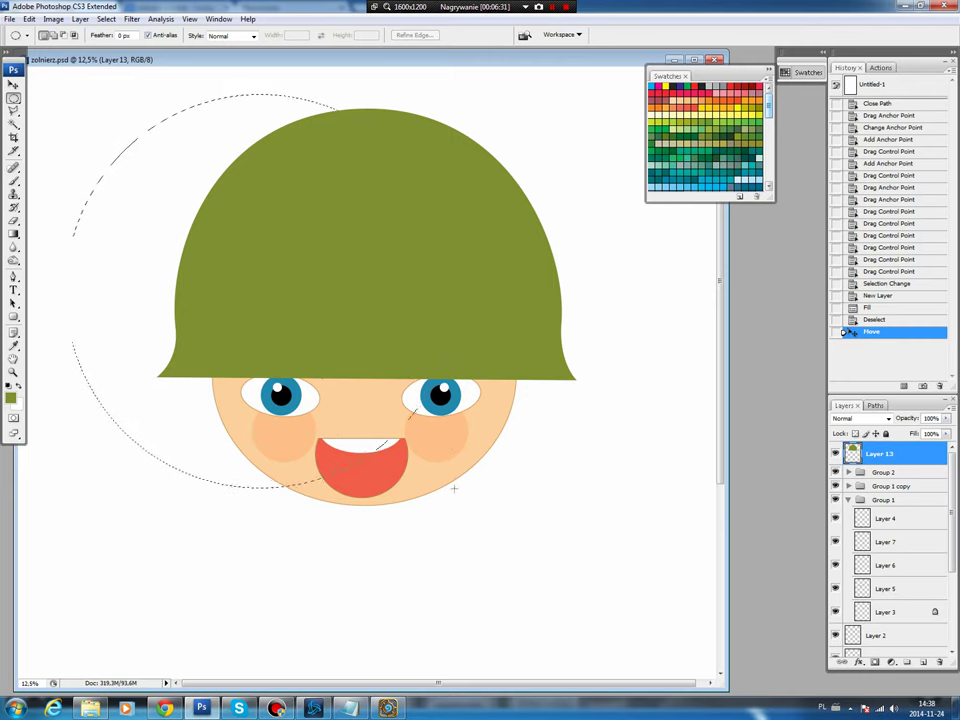
left_click_drag(433, 400, 435, 395)
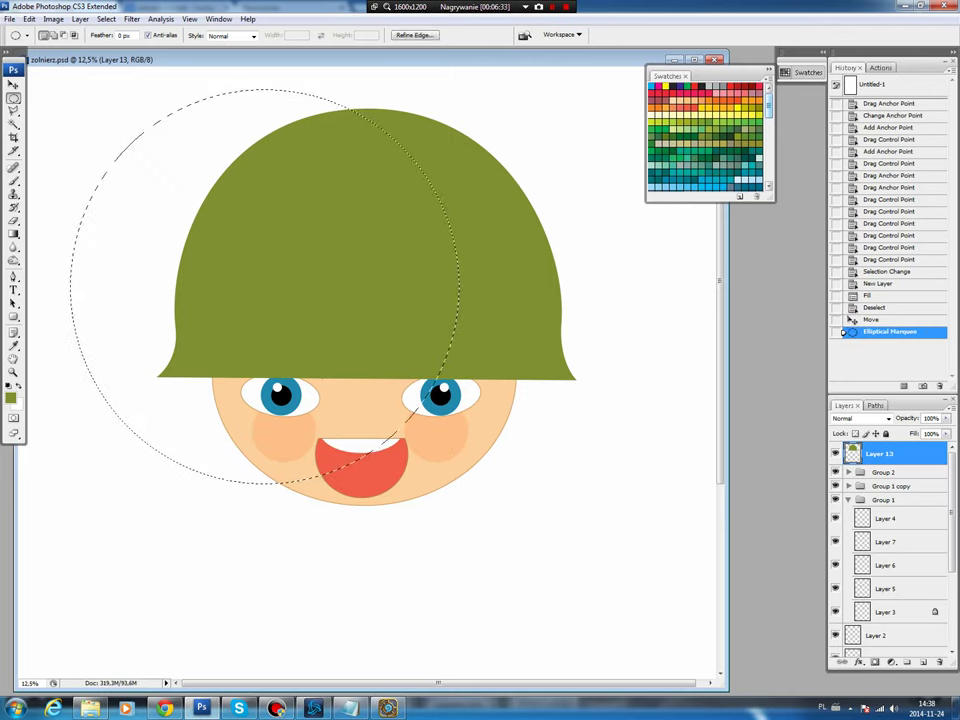
key("ctrl+u")
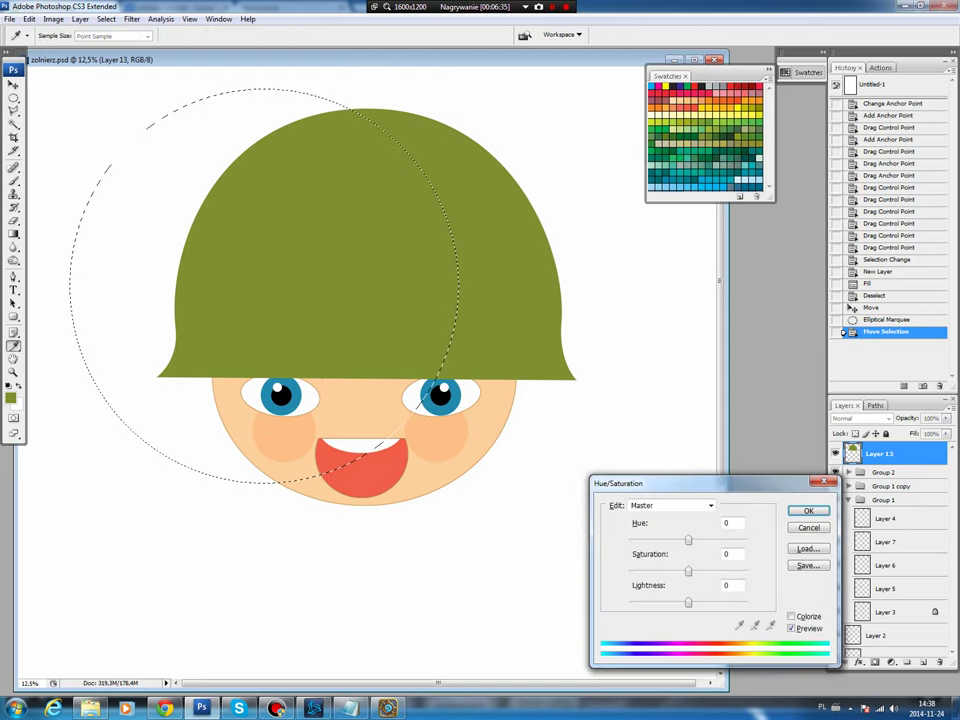
key("Down")
key("Down")
key("Down")
key("Tab")
key("Up")
key("Up")
key("Up")
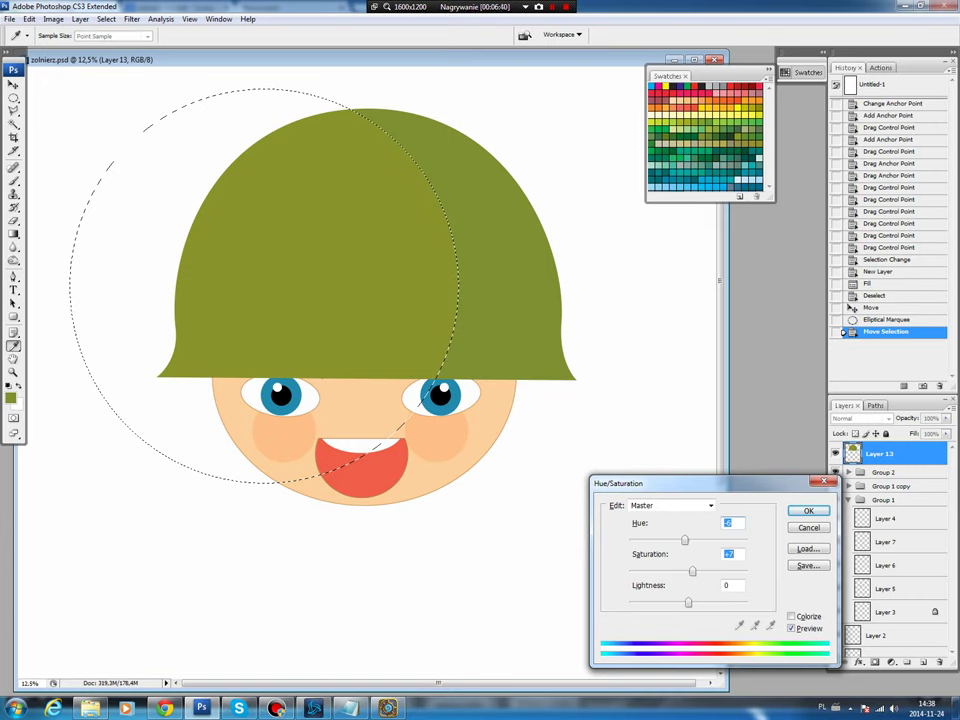
key("Return")
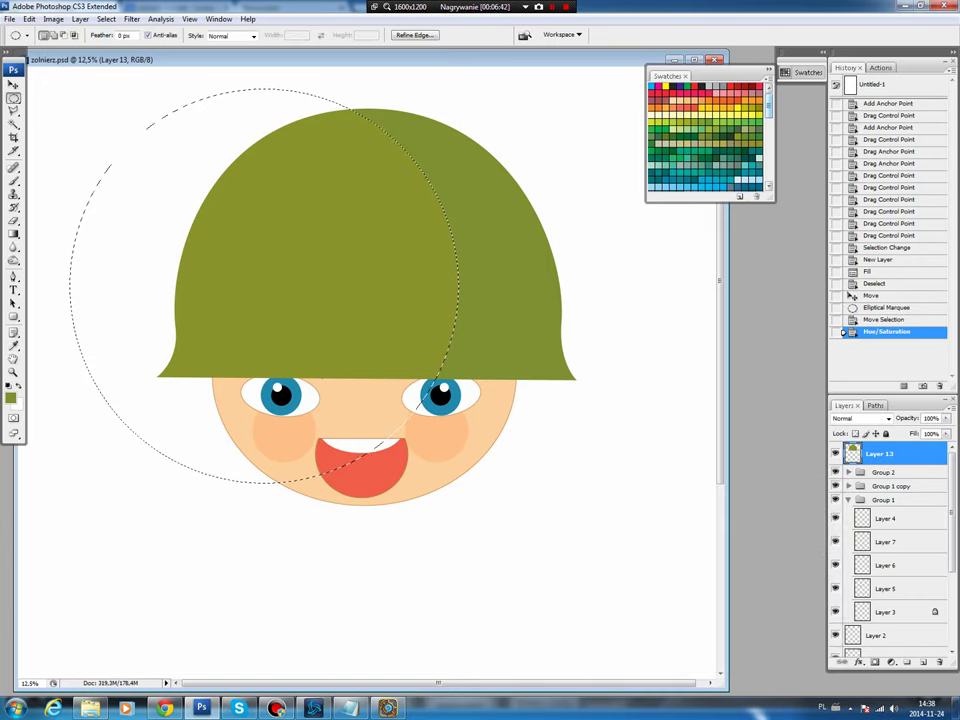
key("ctrl+d")
- Stroke the helmet shape with a 10 px dark olive outline on a new layer
key("b")
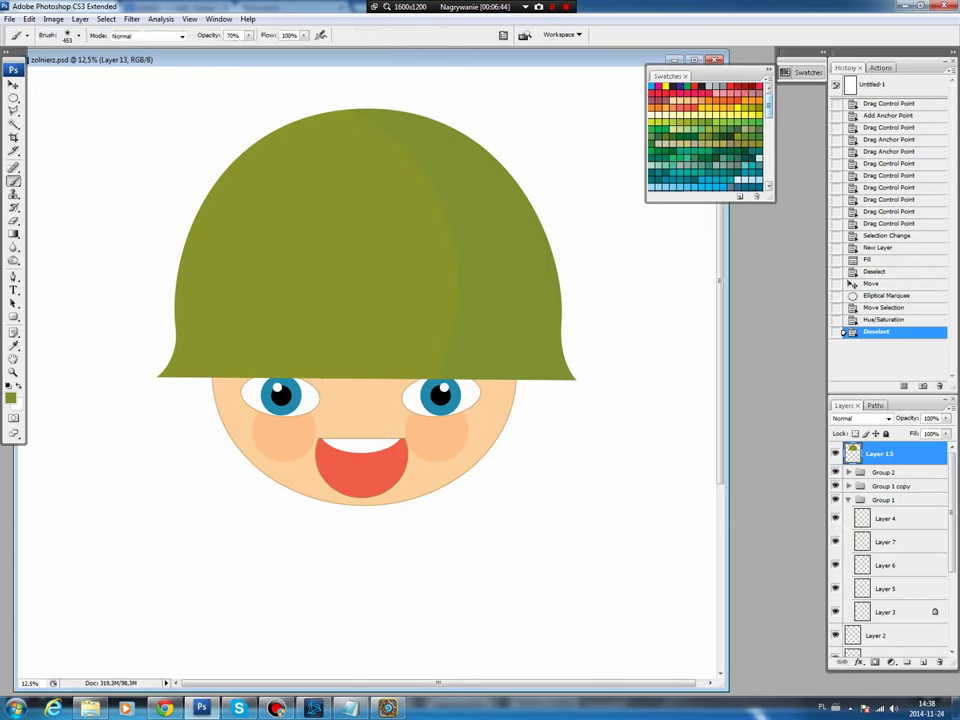
left_click(852, 453, "ctrl")
left_click(923, 662)
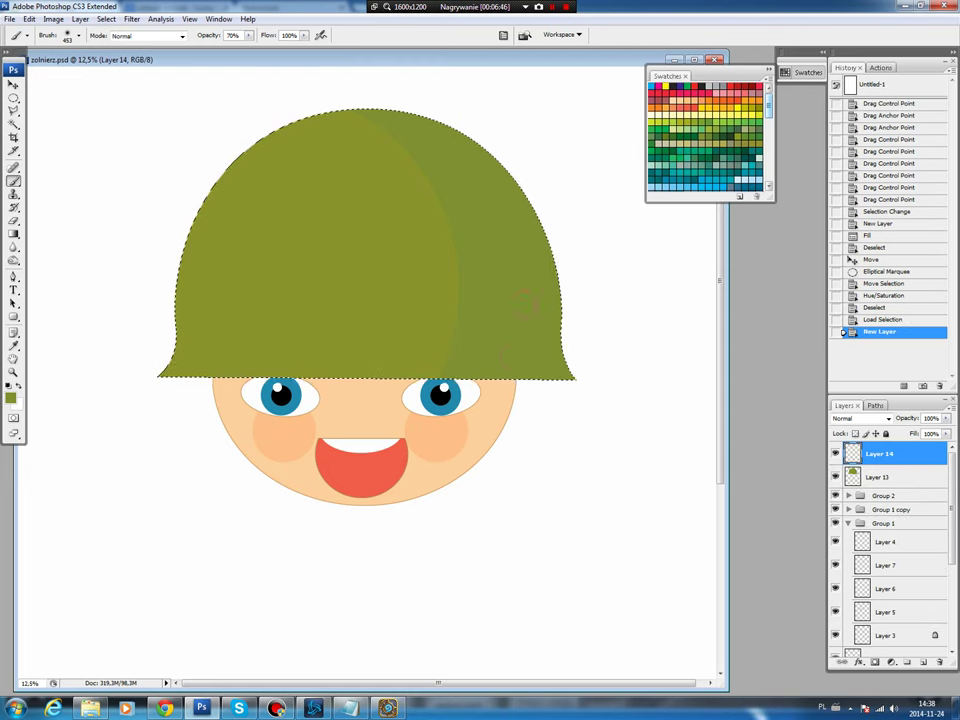
left_click(11, 397)
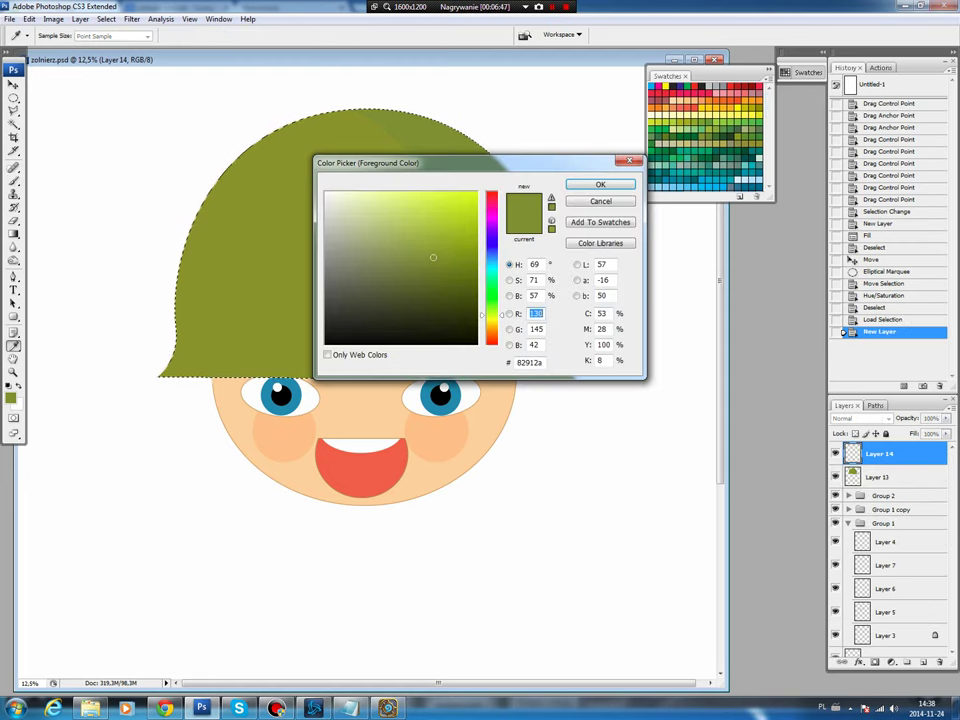
left_click_drag(433, 257, 433, 273)
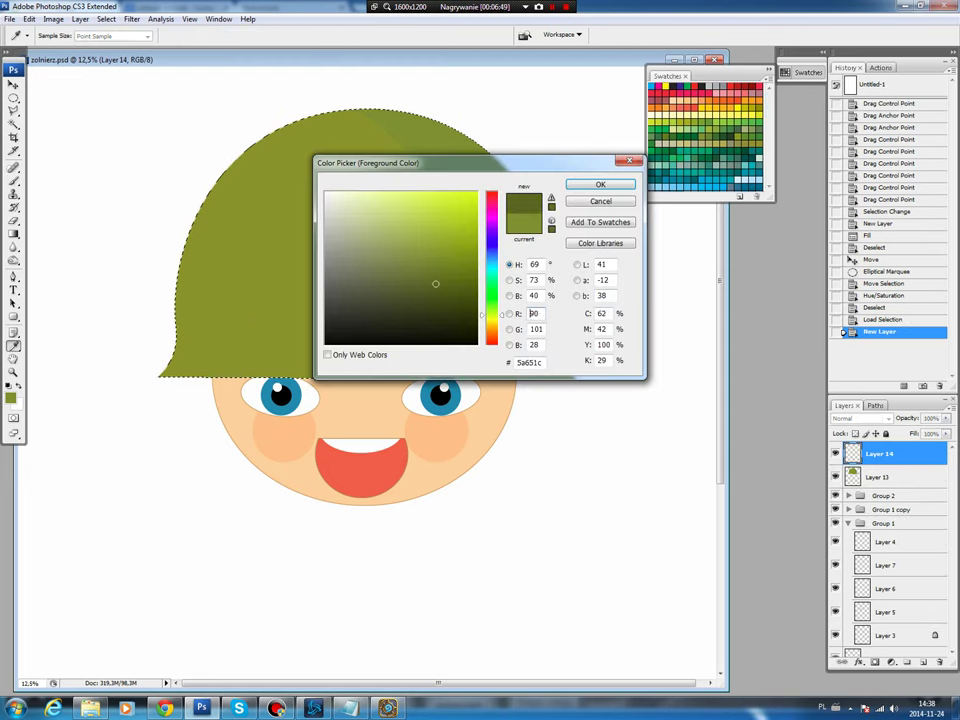
key("Return")
key("b")
left_click(29, 19)
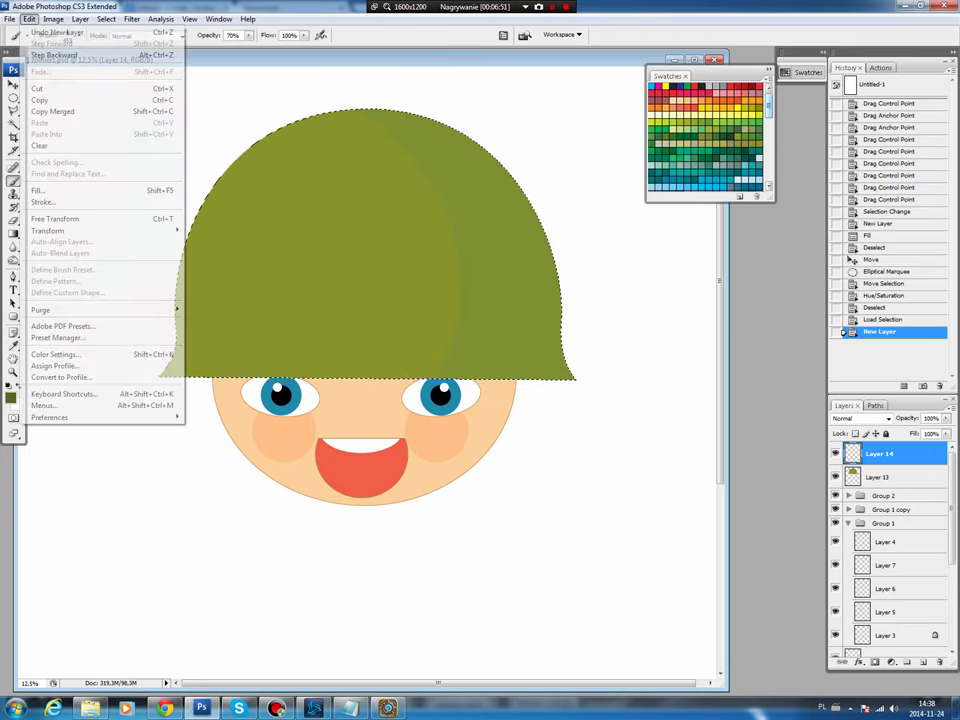
left_click(40, 199)
key("Return")
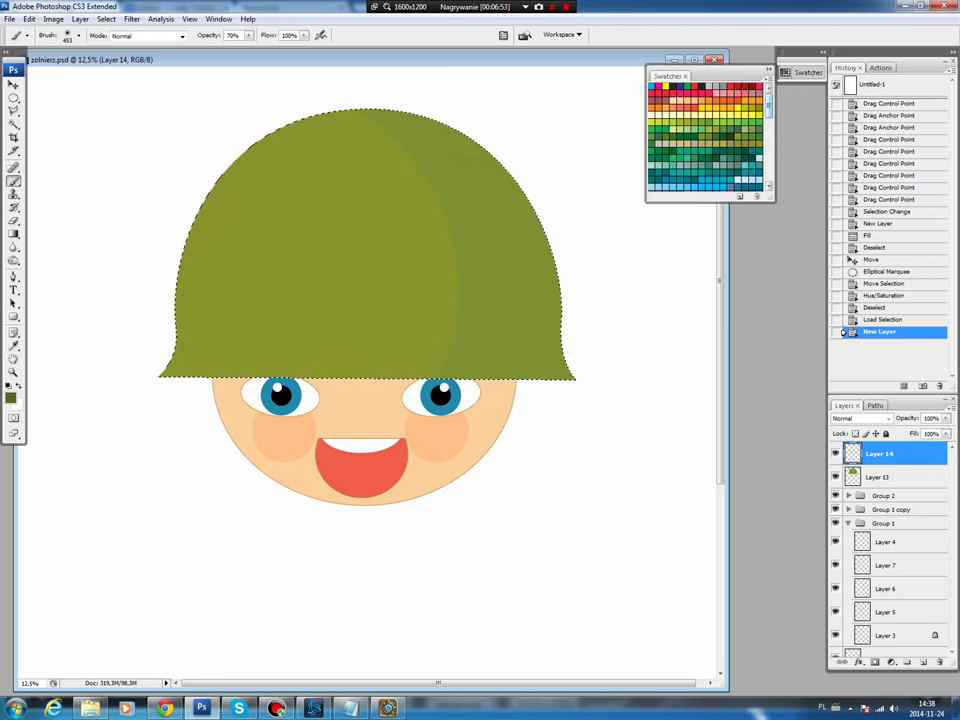
key("ctrl+d")
- Link Layers 8, 9 and 10 and move them slightly upward
key("v")
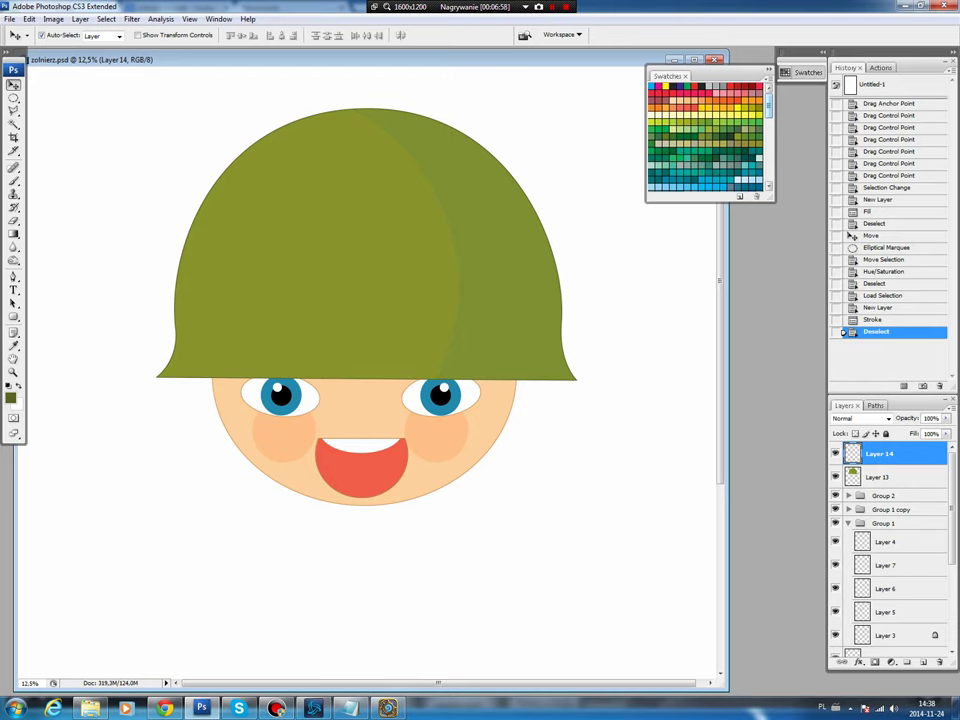
left_click(280, 395)
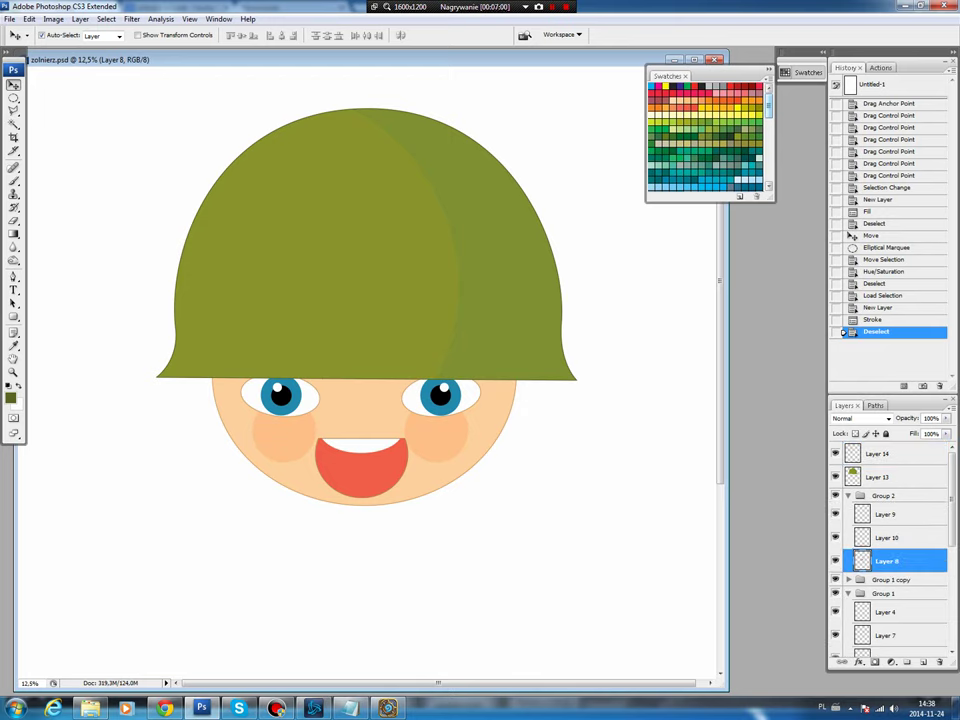
left_click(885, 514, "shift")
left_click(842, 662)
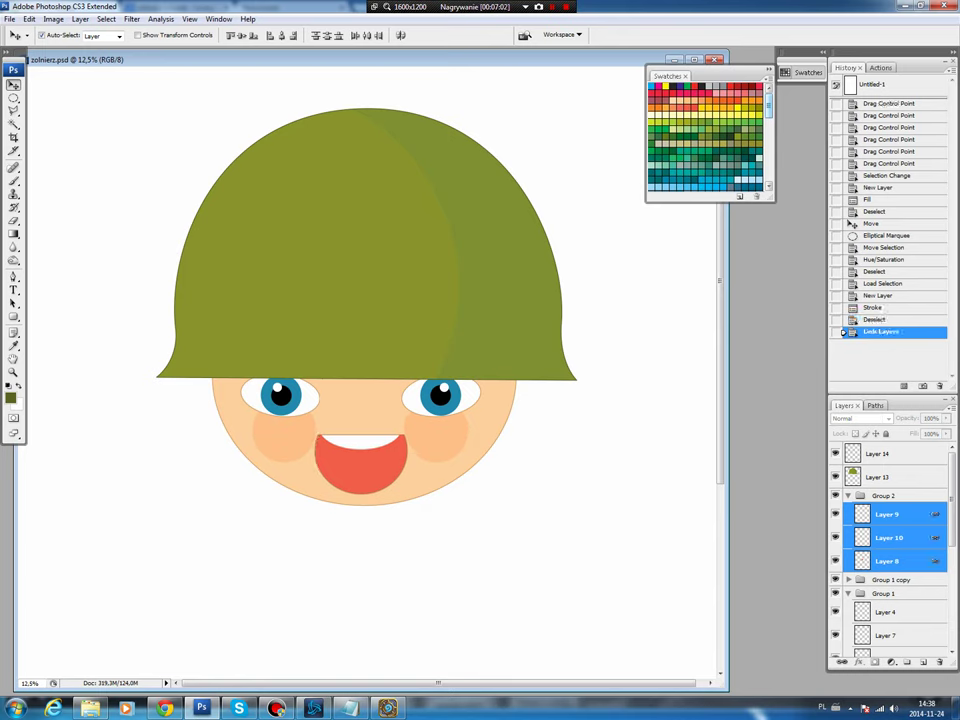
left_click(290, 330)
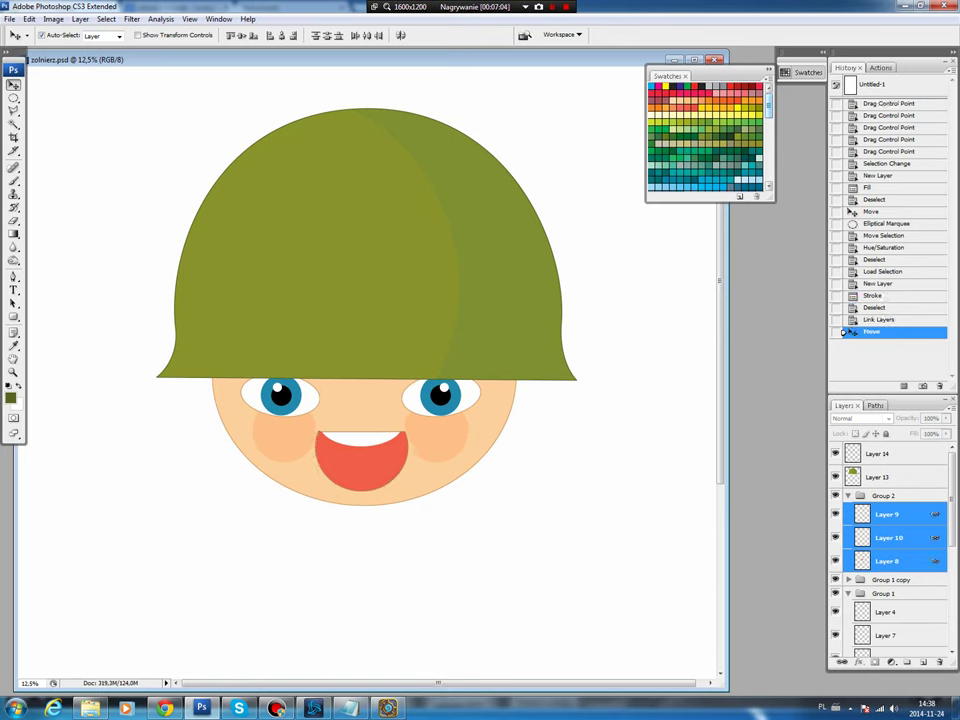
- Pen a closed six-point patch path over the helmet's upper right
key("p")
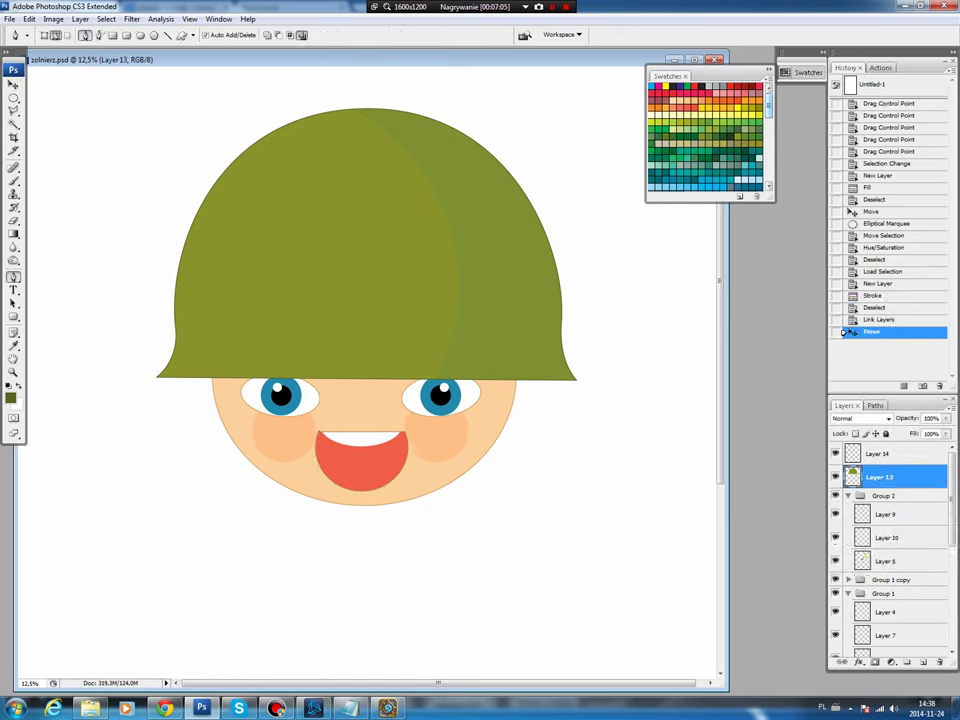
left_click(379, 105)
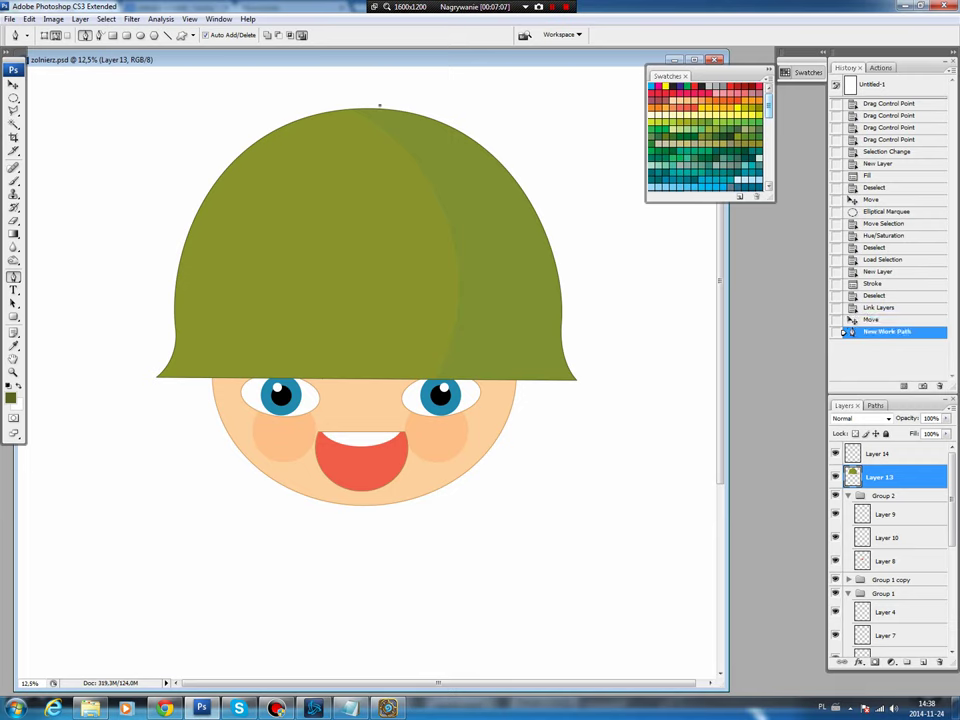
left_click_drag(379, 105, 355, 217)
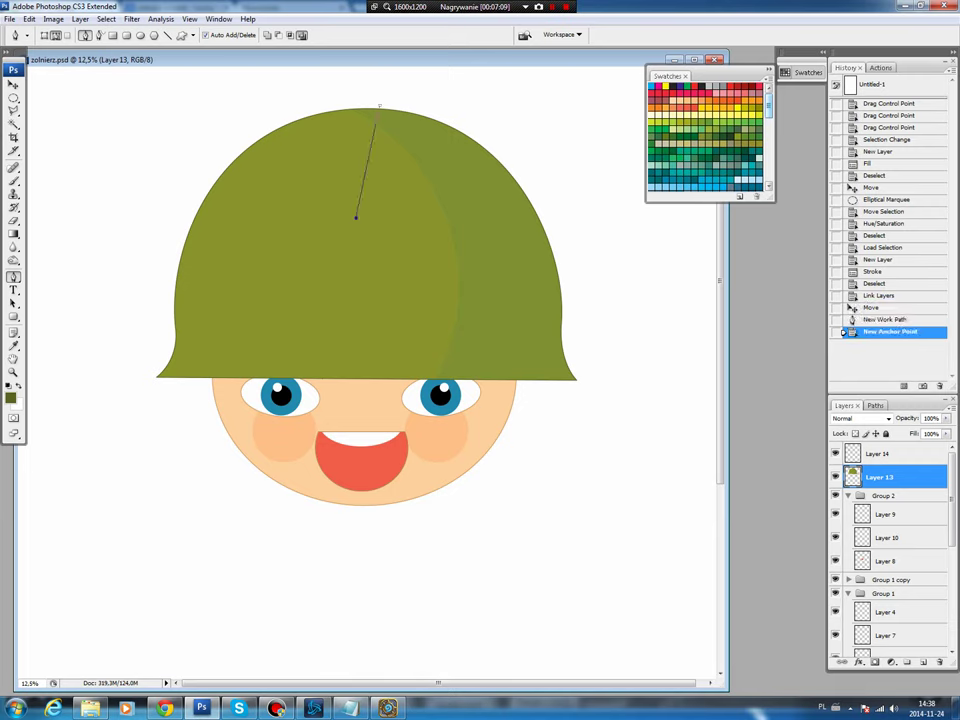
left_click(455, 240)
left_click(503, 290)
left_click(561, 237)
left_click(456, 83)
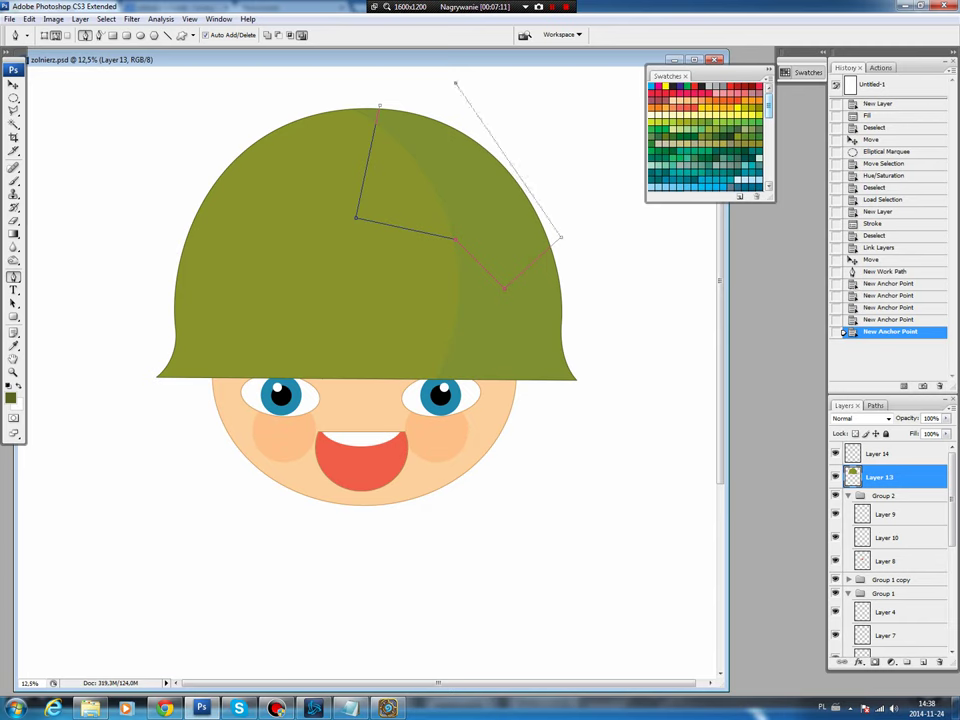
left_click(379, 105)
- Curve the patch path's segments and anchors into a rounded camouflage shape
left_click_drag(355, 217, 388, 272)
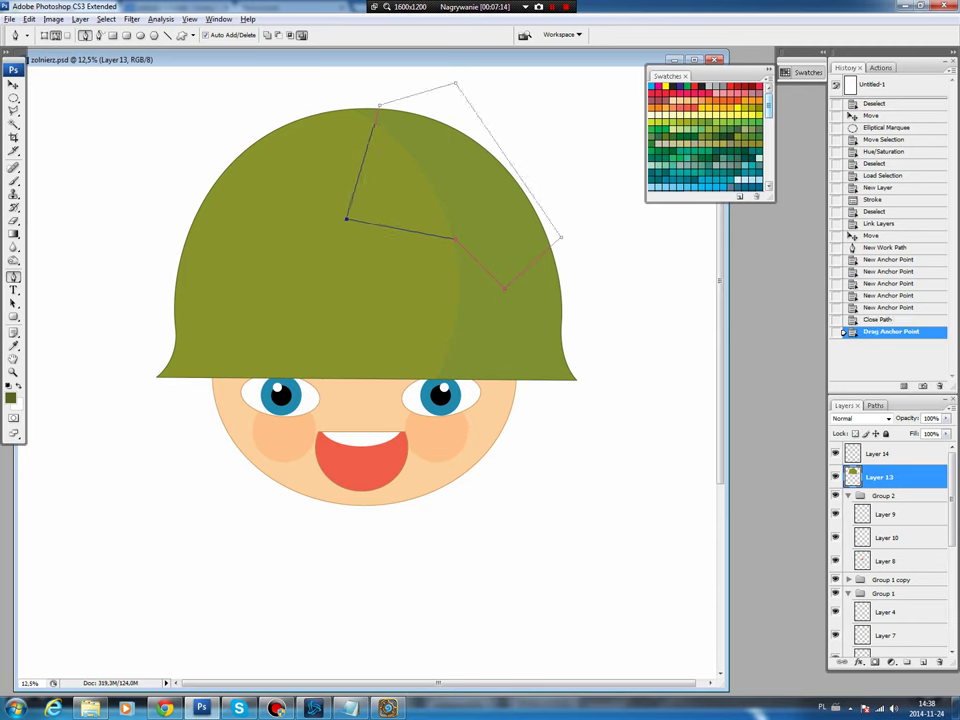
left_click_drag(304, 165, 337, 186)
left_click_drag(504, 288, 567, 289)
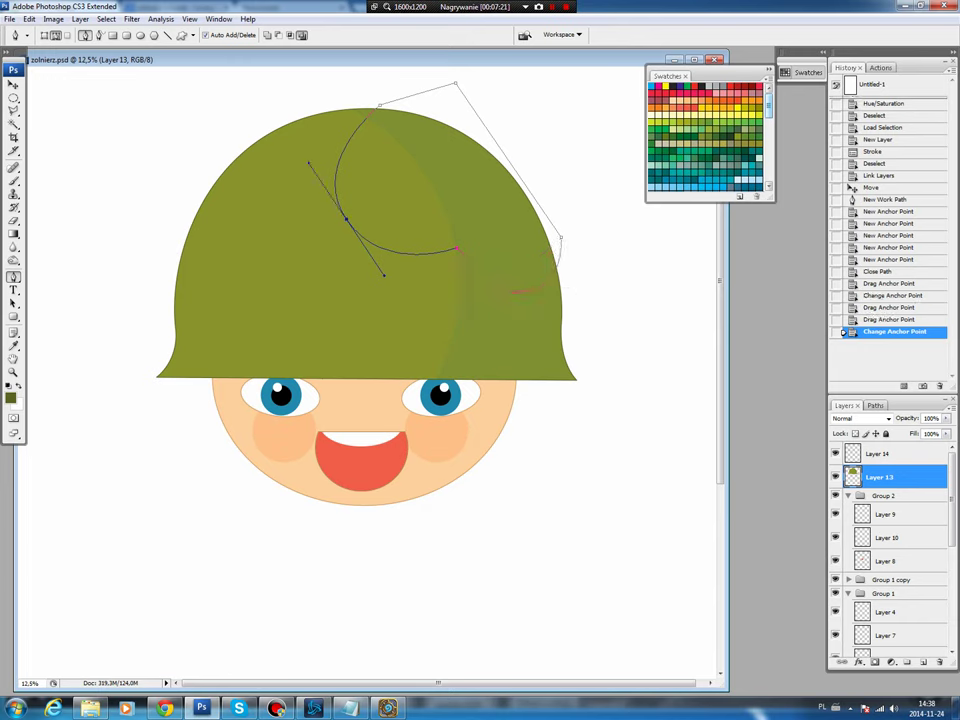
left_click_drag(309, 162, 311, 161)
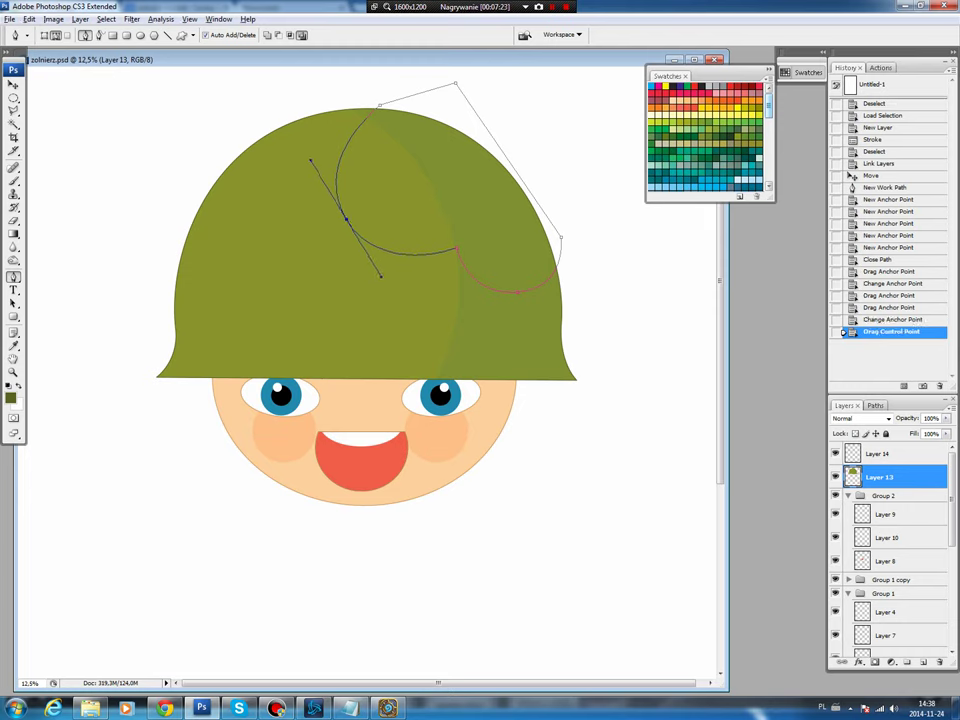
left_click_drag(379, 104, 370, 101)
left_click(379, 104)
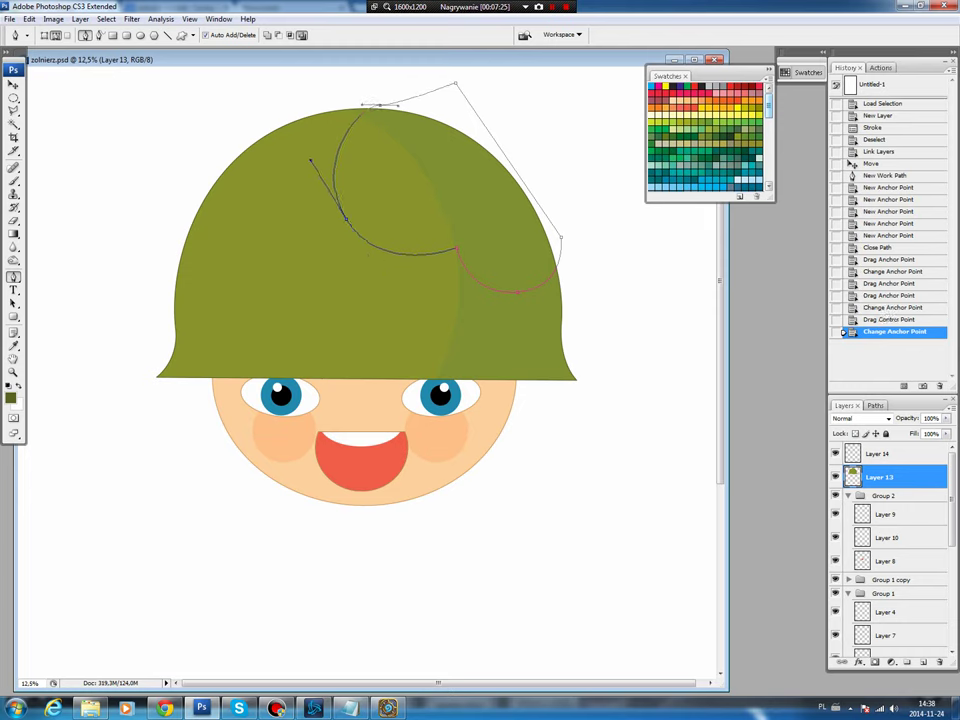
left_click(875, 405)
- Fill the patch selection with olive on a new layer
left_click(848, 484, "ctrl")
left_click(844, 405)
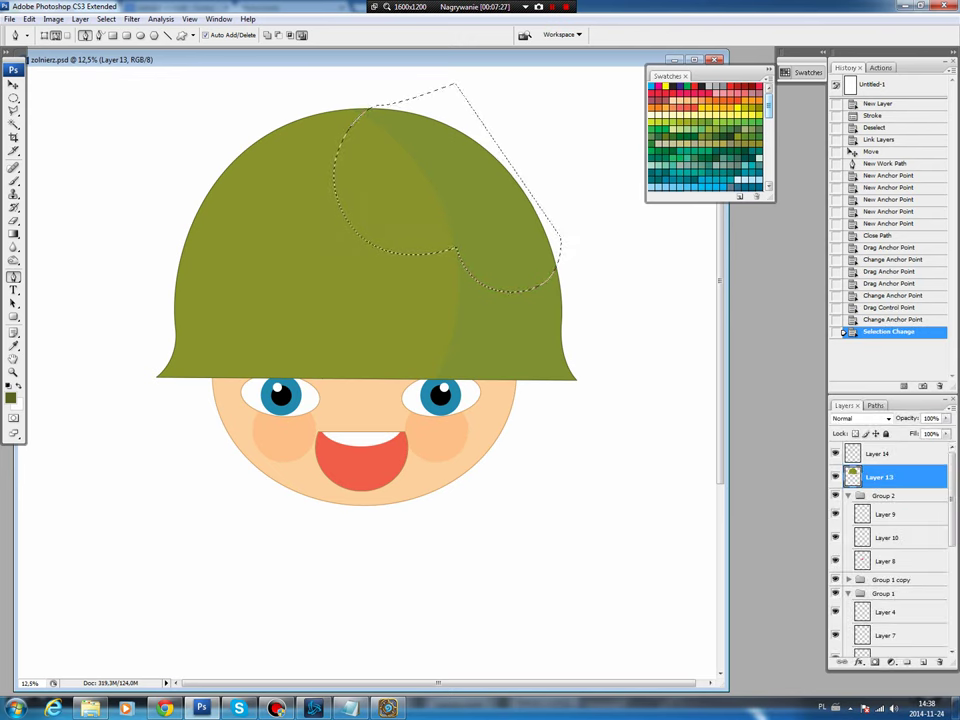
key("ctrl+shift+alt+n")
key("b")
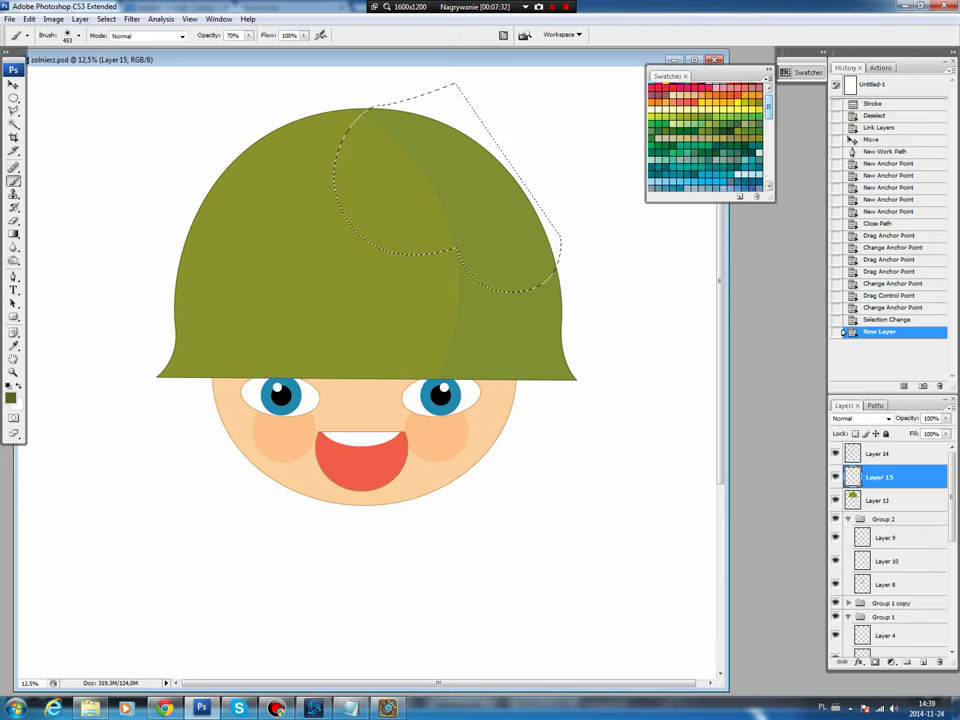
key("alt+BackSpace")
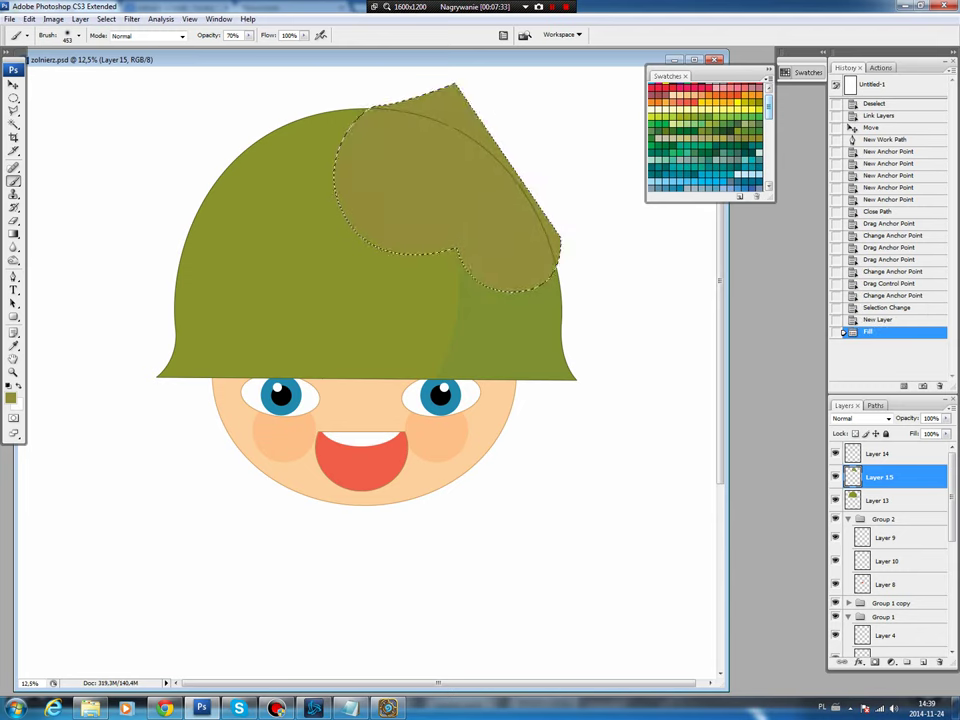
key("ctrl+d")
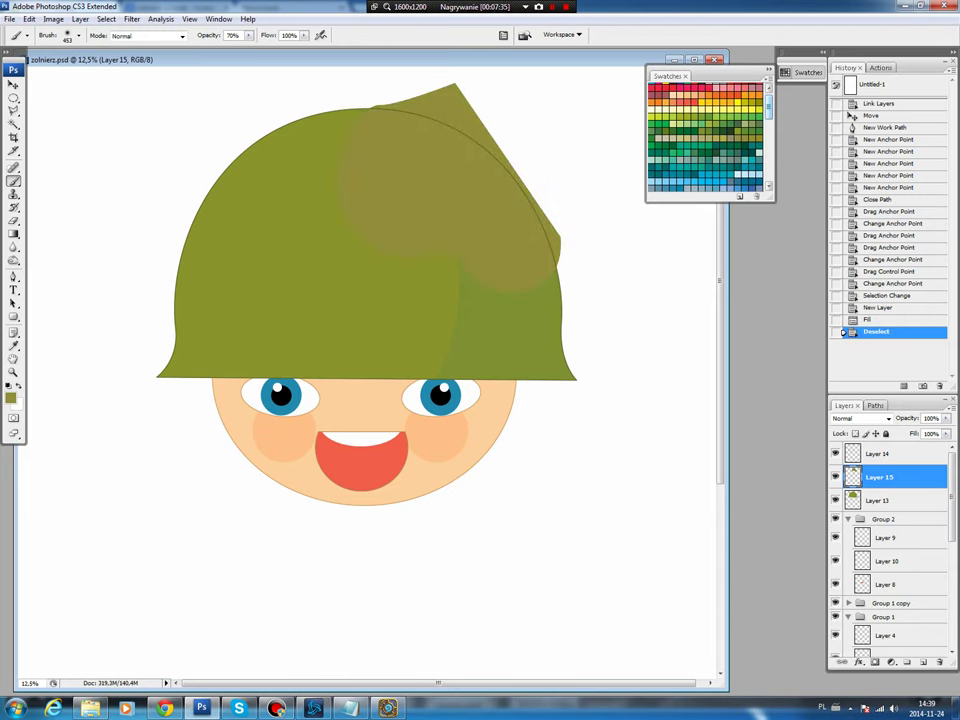
- Delete the part of the patch lying outside the helmet using the inverted helmet selection
left_click(852, 500, "ctrl")
left_click(106, 19)
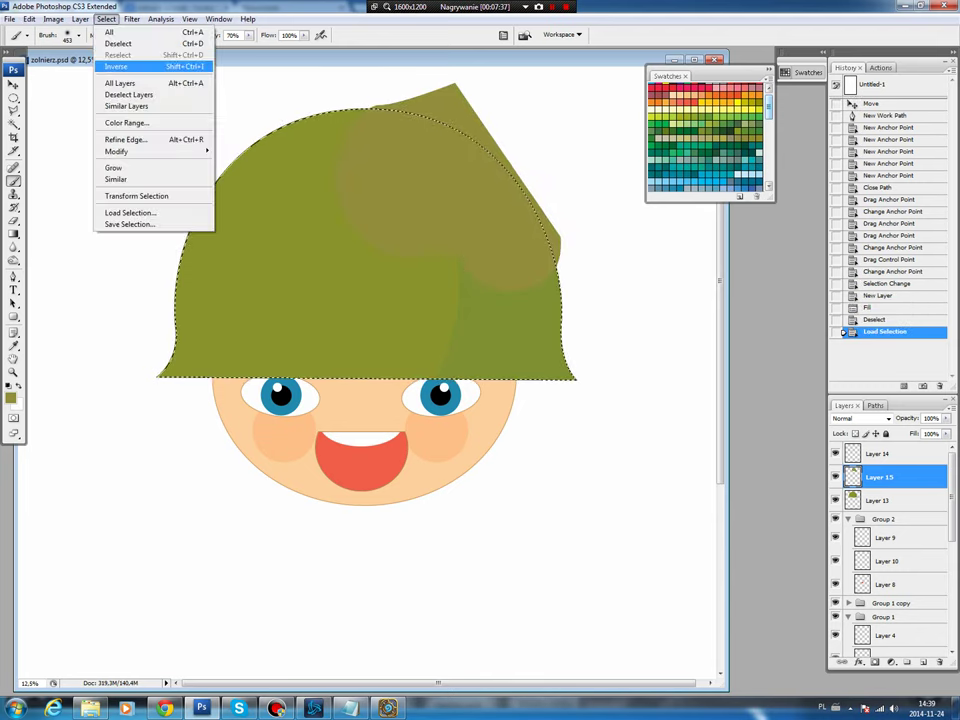
left_click(115, 66)
key("Delete")
key("ctrl+d")
- Darken the patch green with Hue +27 and negative saturation and lightness
key("ctrl+u")
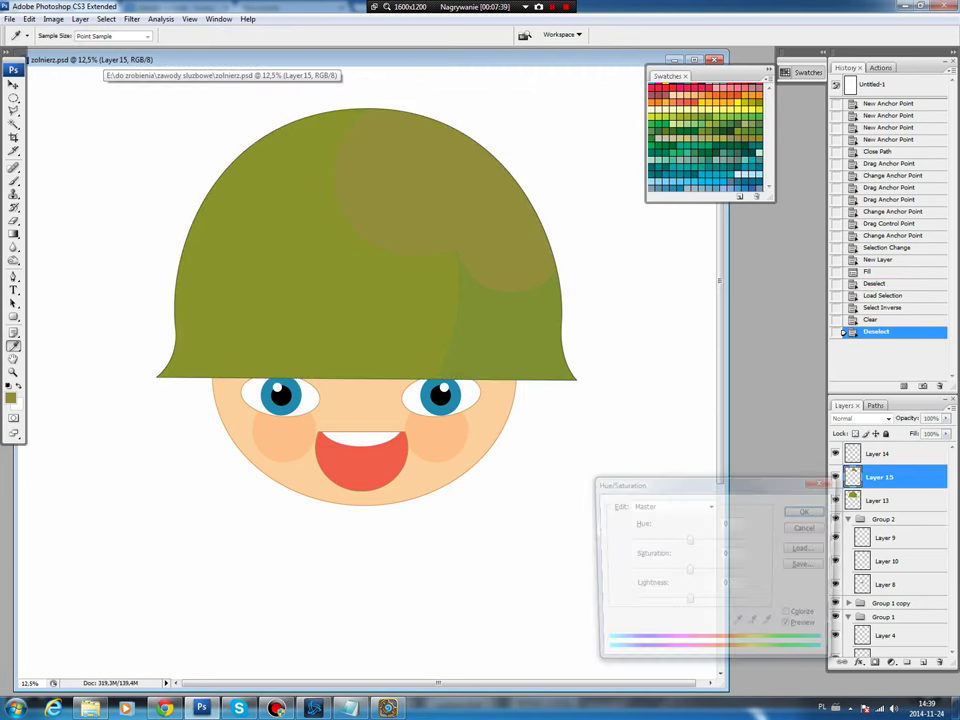
key("Up")
key("Up")
key("Up")
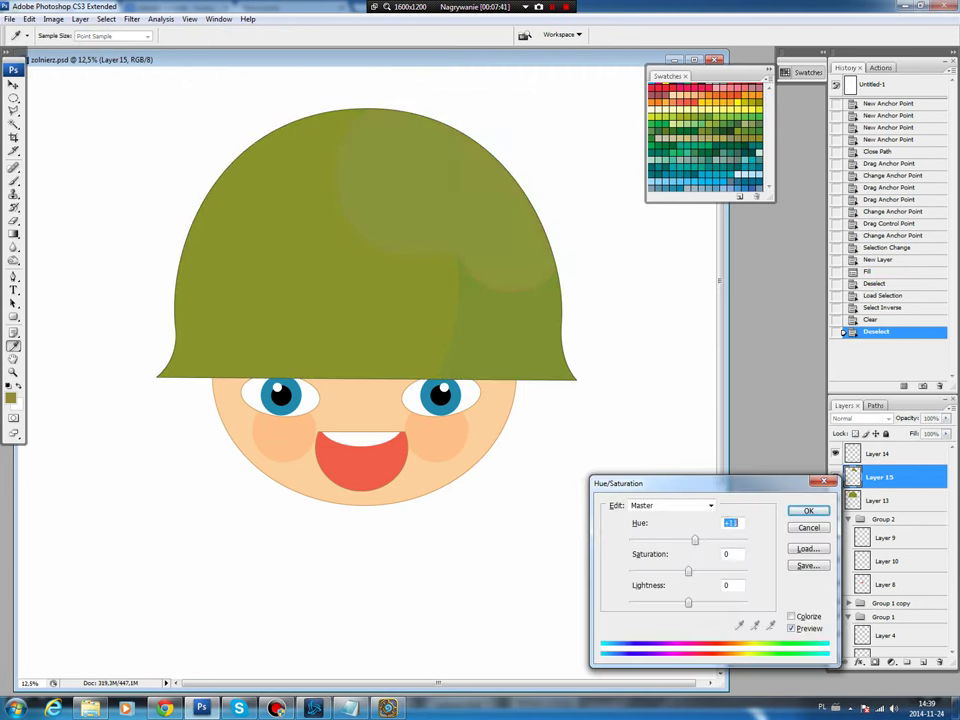
key("Up")
key("Up")
key("Up")
key("Up")
key("Up")
key("Up")
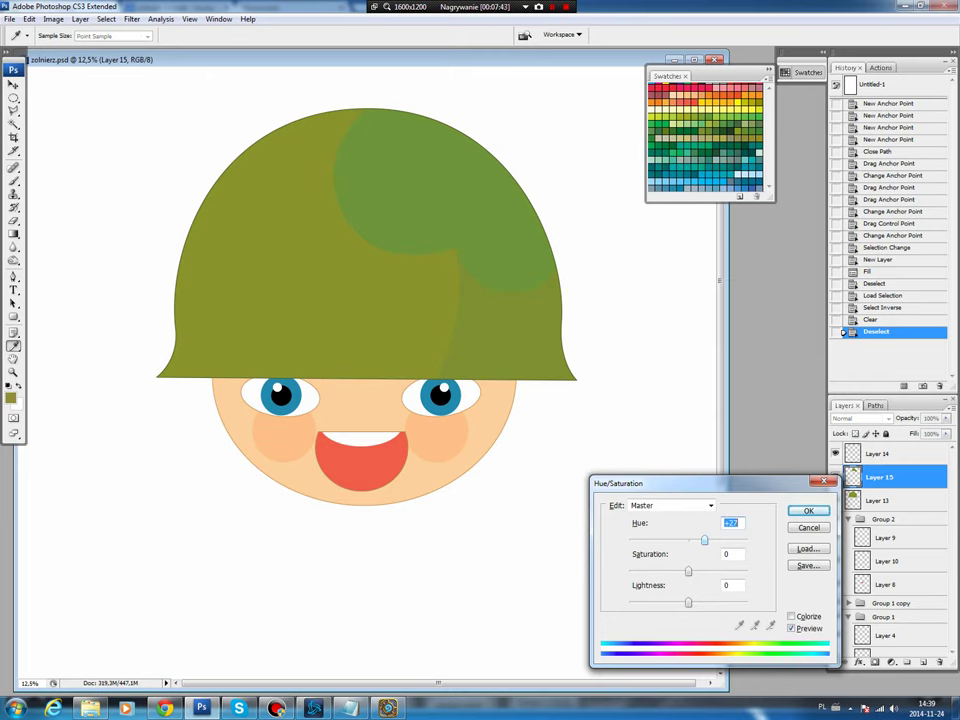
key("Tab")
key("Tab")
key("shift+Down")
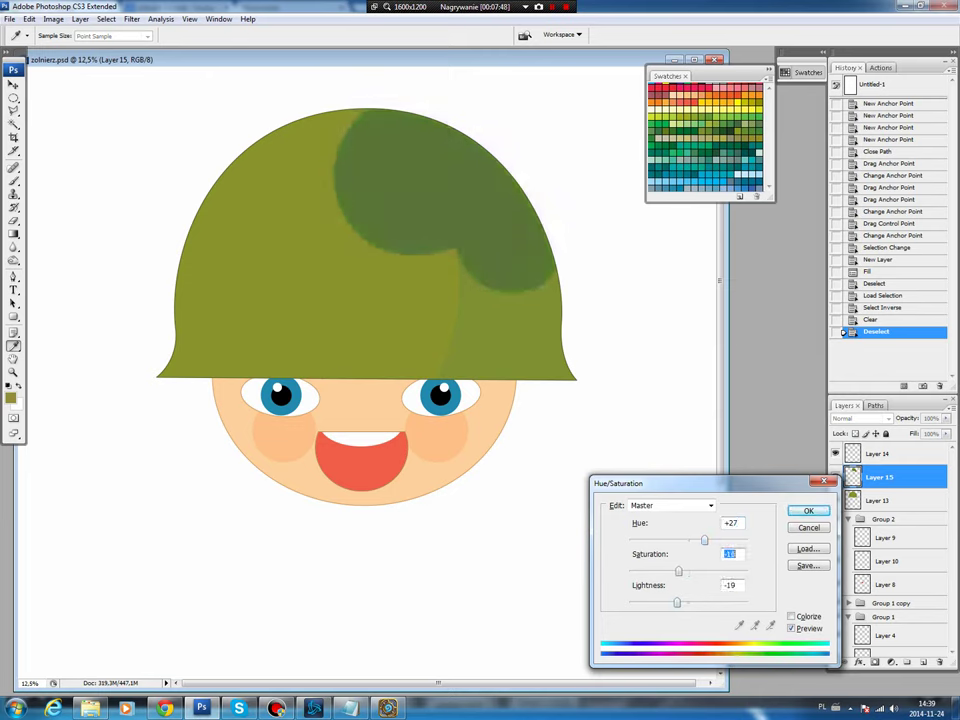
key("Return")
- Outline a closed patch over the helmet's lower left with the Pen tool
key("b")
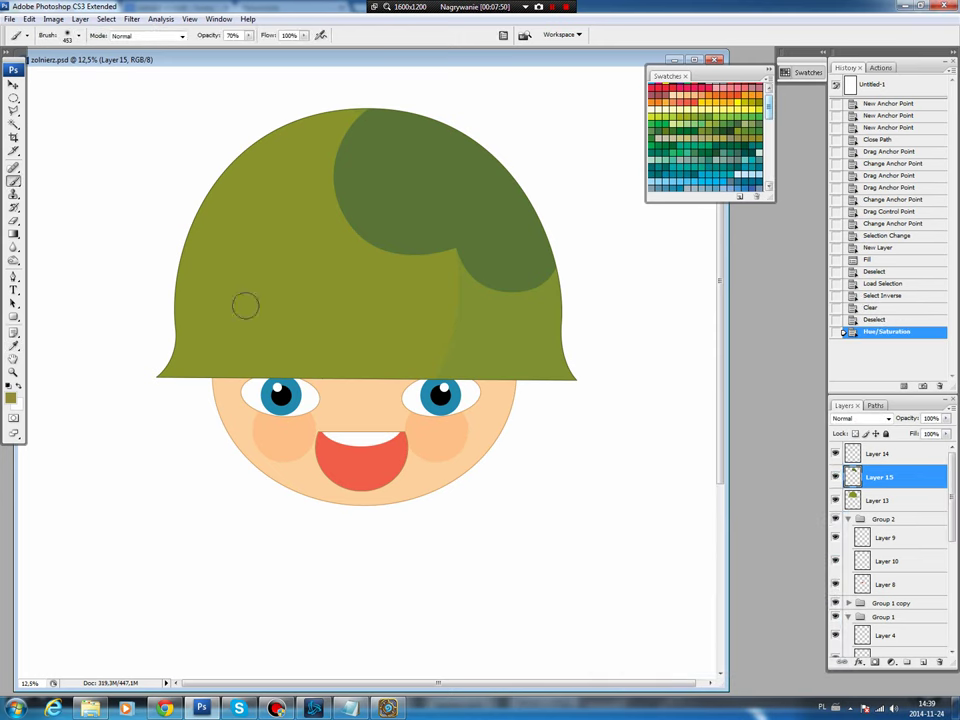
key("p")
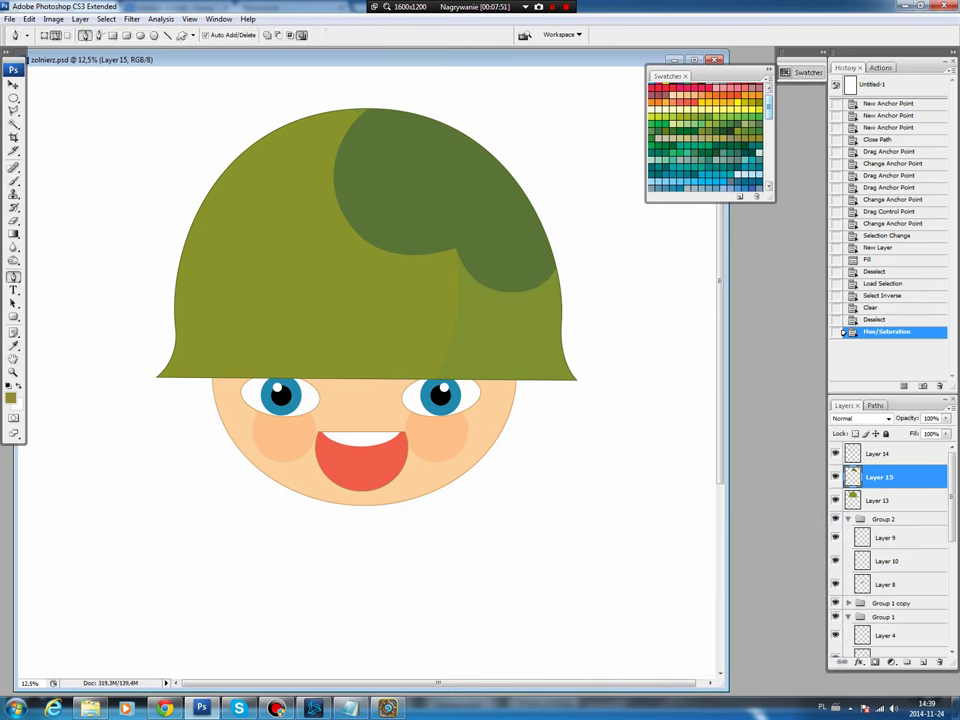
left_click(165, 298)
left_click(231, 268)
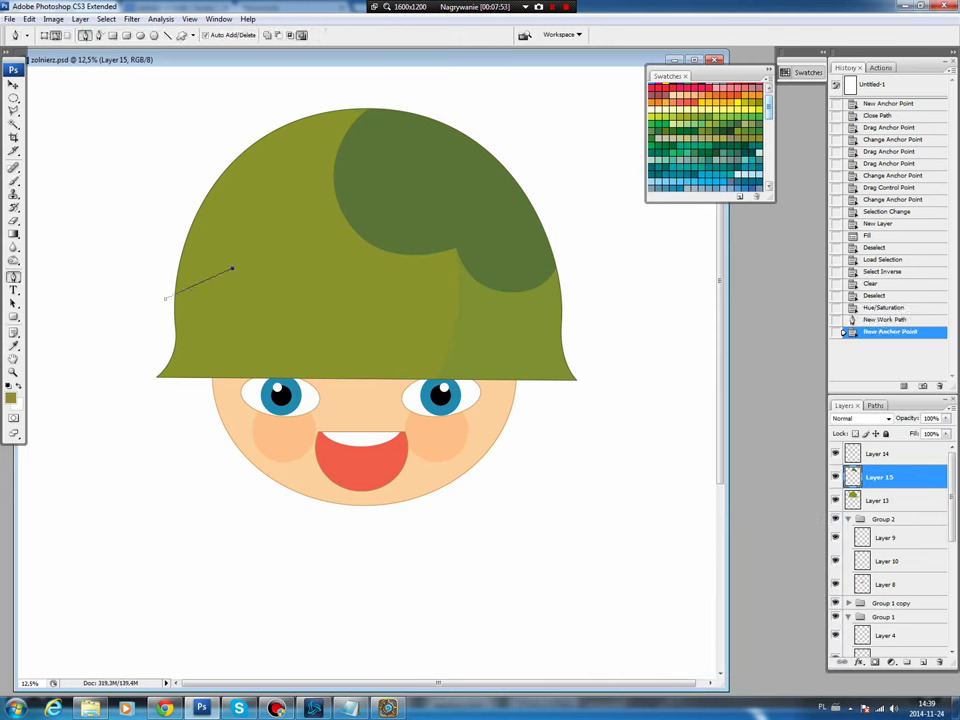
left_click(274, 311)
left_click(376, 342)
left_click(384, 402)
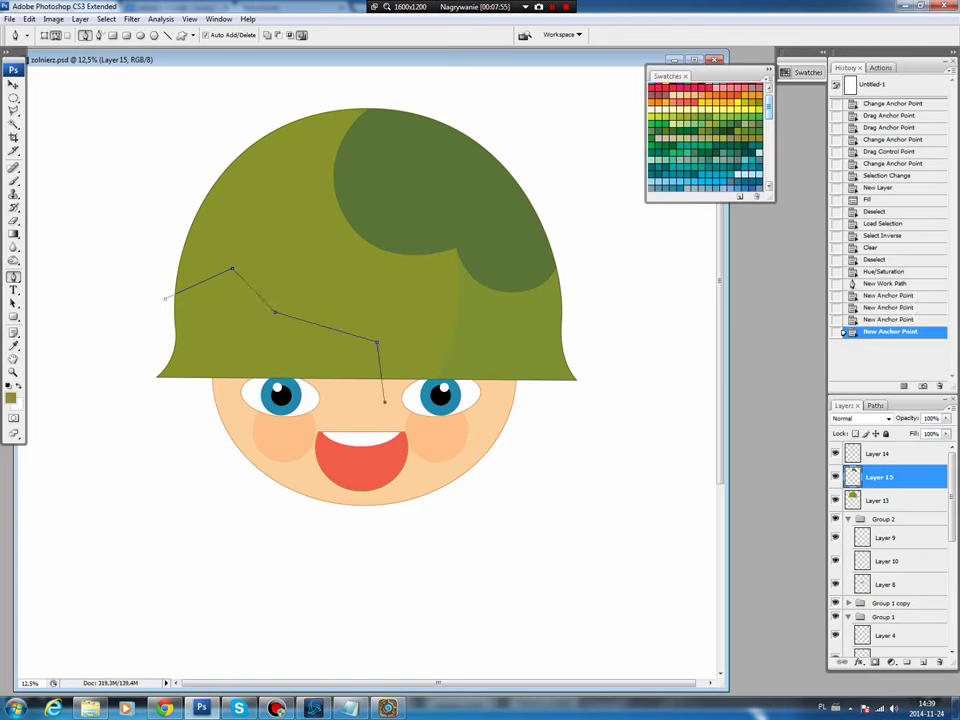
left_click(137, 403)
left_click(165, 298)
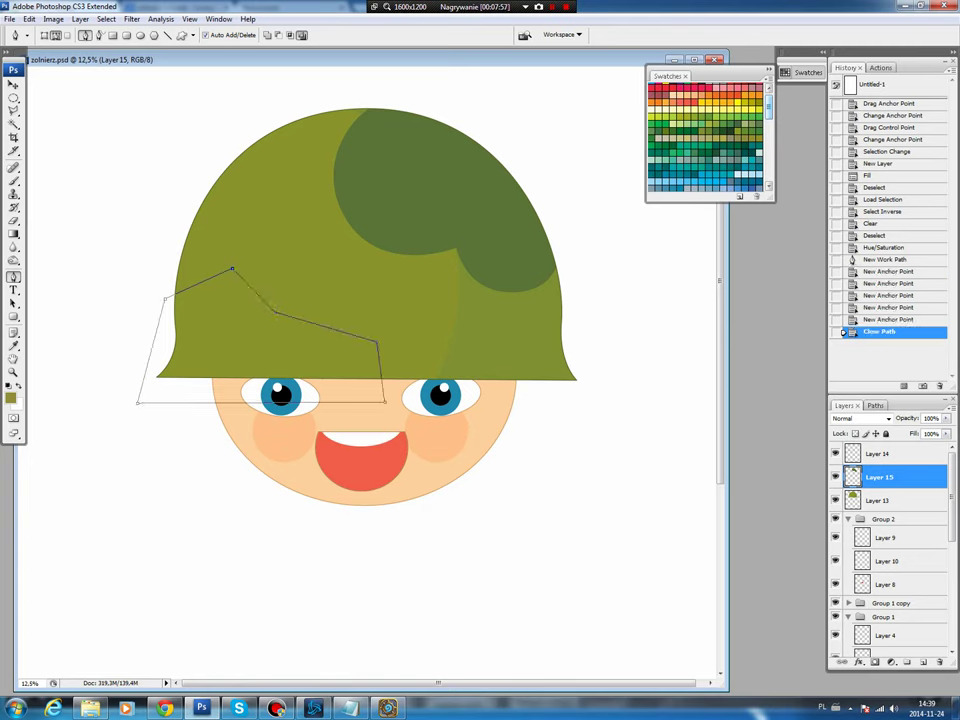
- Curve the patch path's top and right anchors into a wavy camouflage shape
left_click_drag(227, 270, 260, 273)
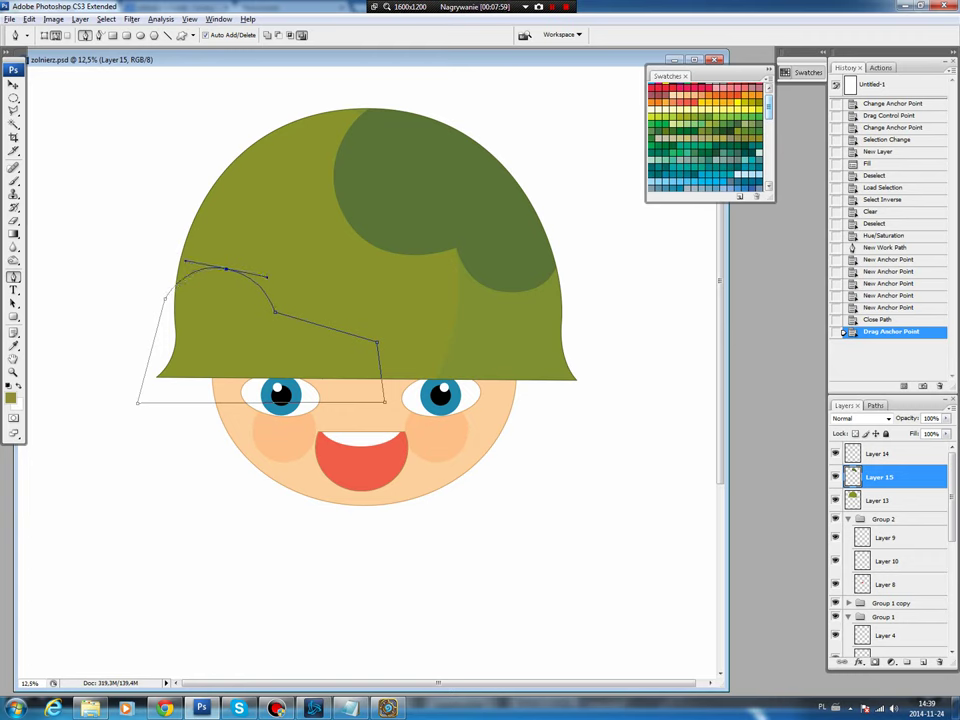
left_click(227, 270, "alt")
left_click_drag(377, 343, 399, 378)
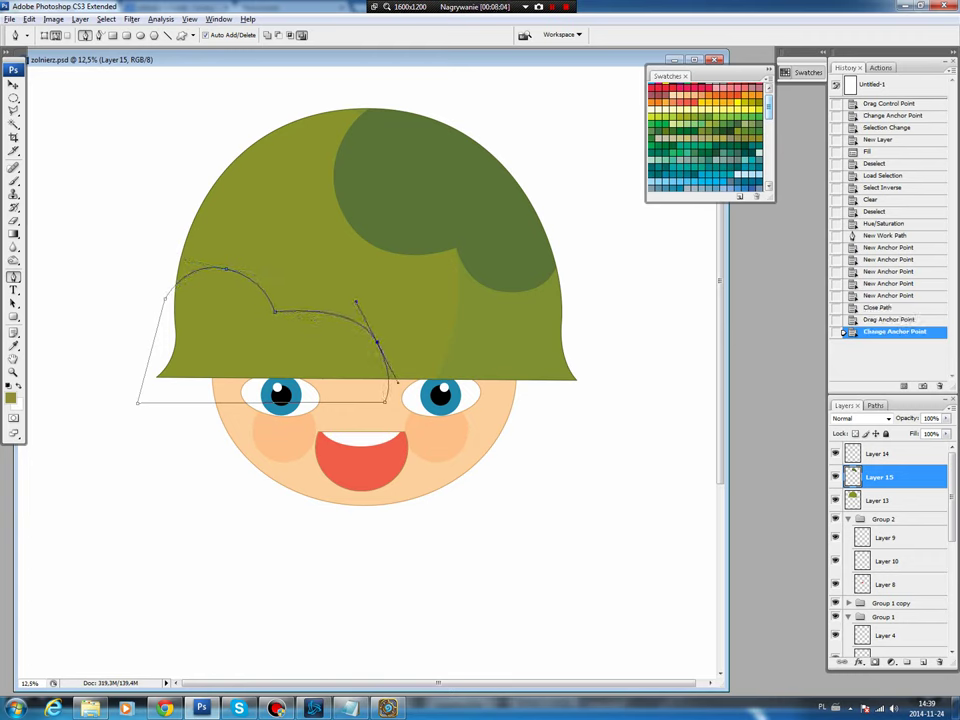
left_click(397, 380)
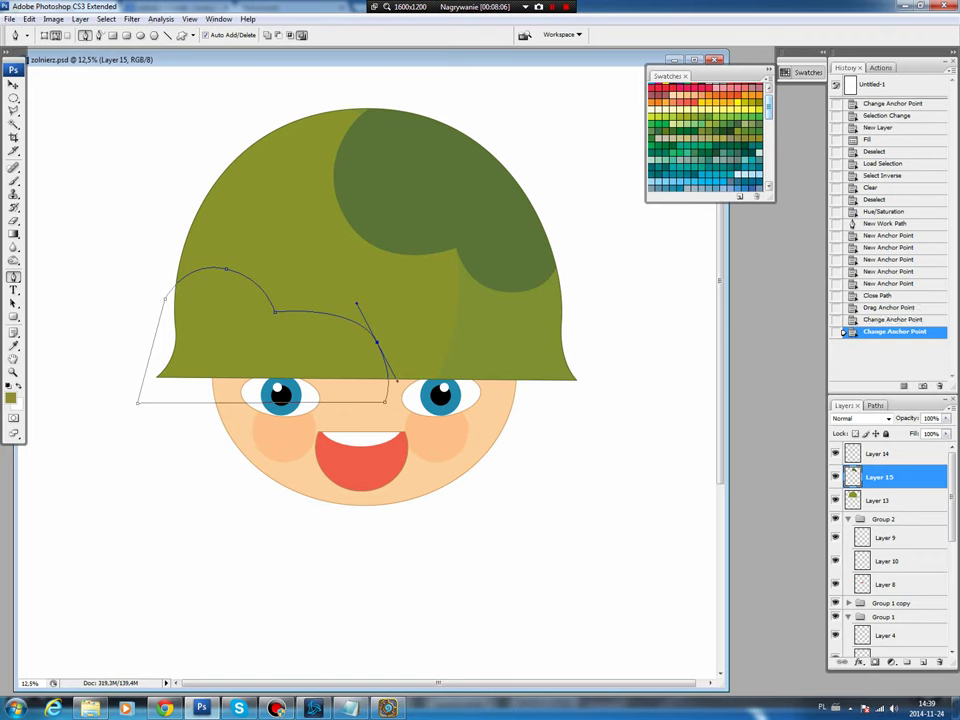
left_click_drag(387, 375, 387, 377)
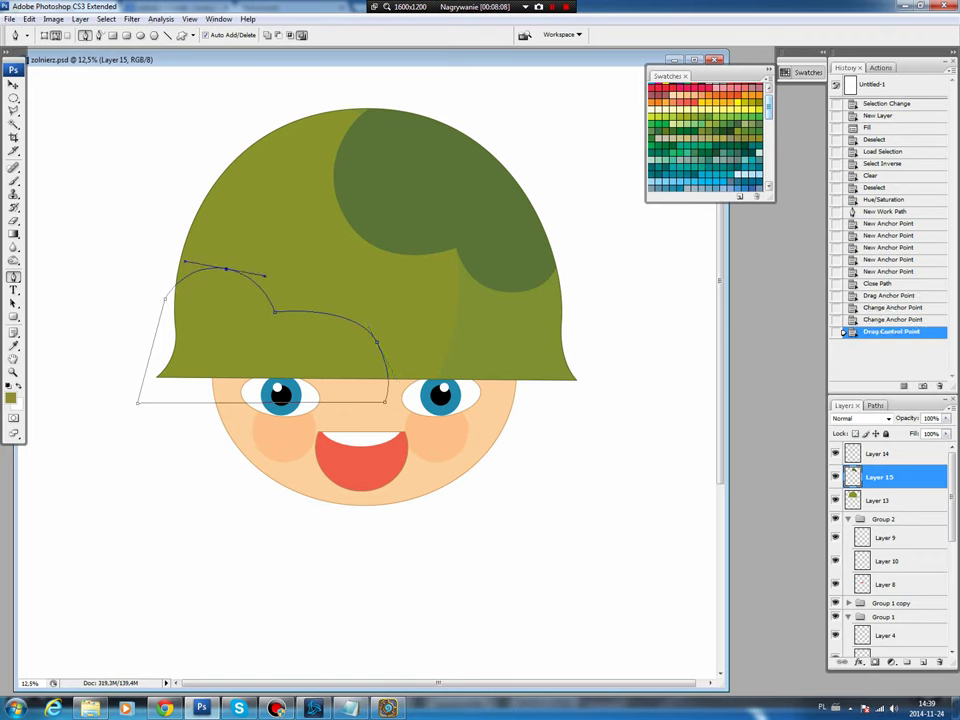
left_click(377, 343)
left_click_drag(398, 379, 398, 380)
- Fill the path's selection with light olive green on a new layer
key("ctrl+Return")
key("ctrl+shift+alt+n")
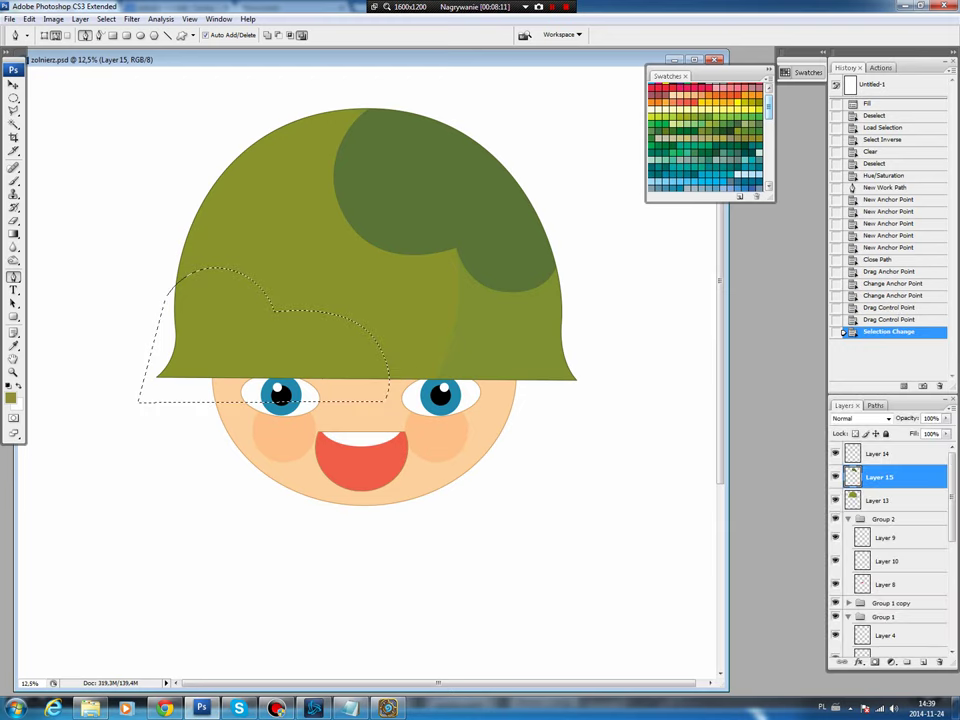
key("b")
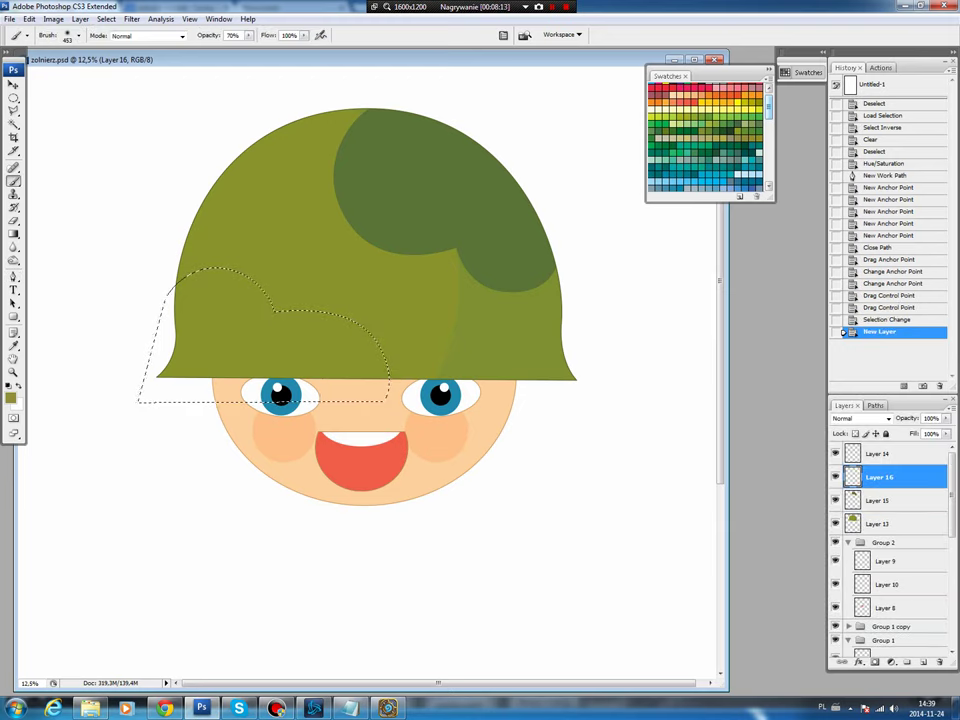
left_click(10, 397)
left_click(393, 153)
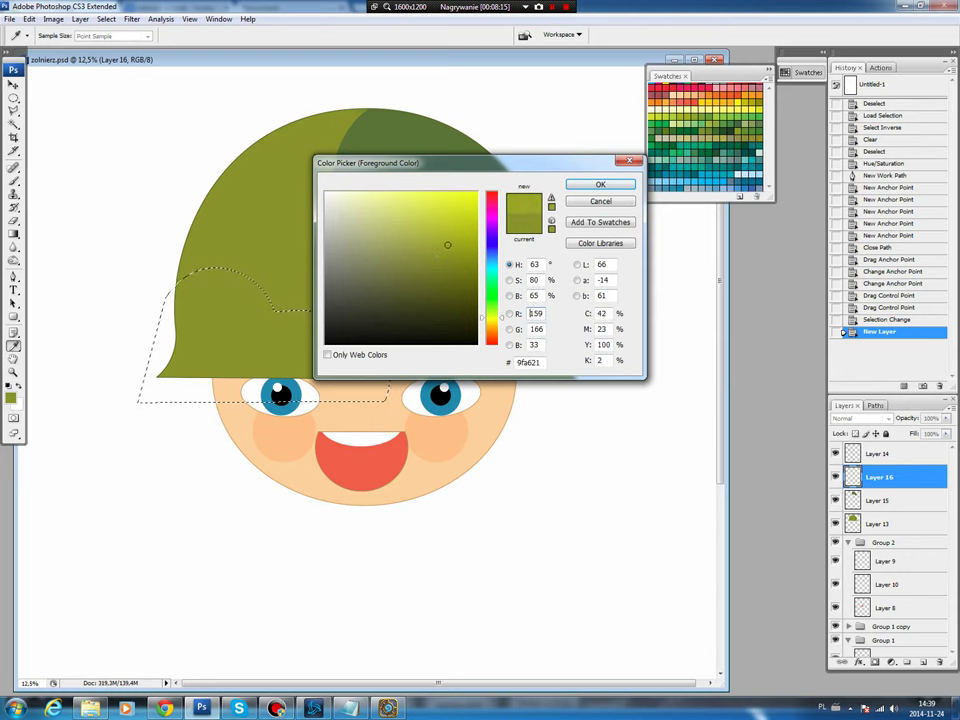
left_click(600, 184)
key("alt+BackSpace")
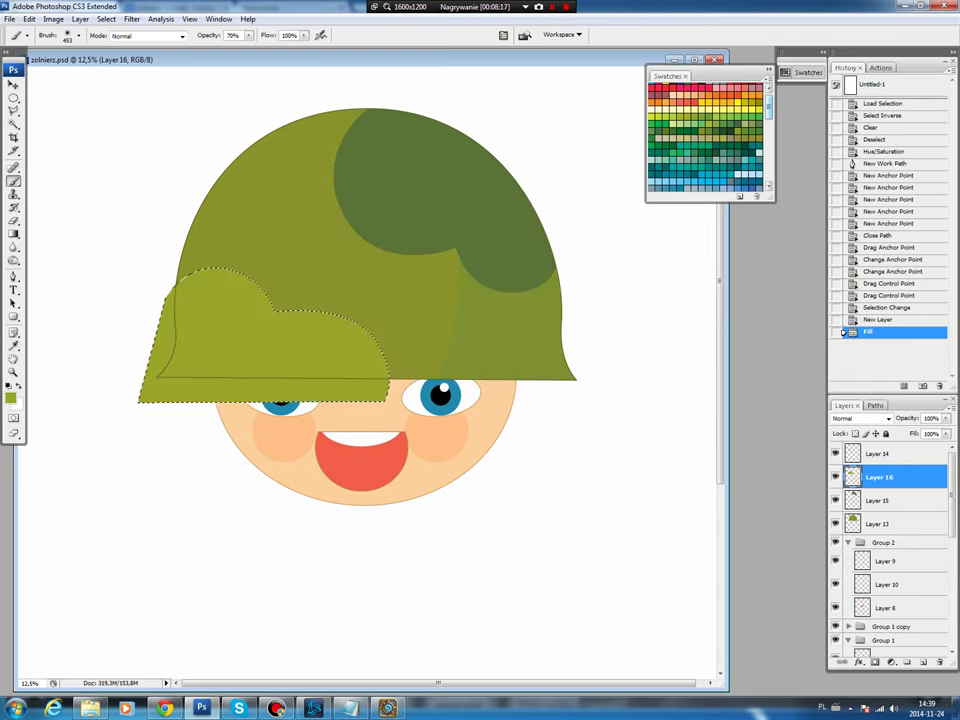
key("ctrl+d")
- Delete the patch overflow outside the helmet using the inverted helmet selection
left_click(852, 523, "ctrl")
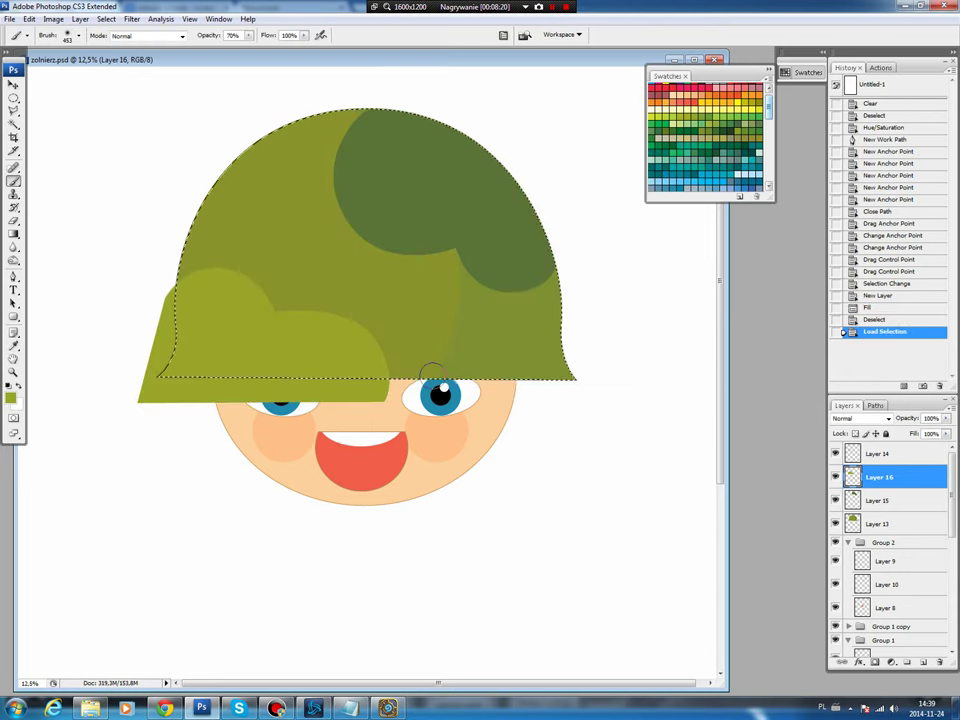
left_click(29, 19)
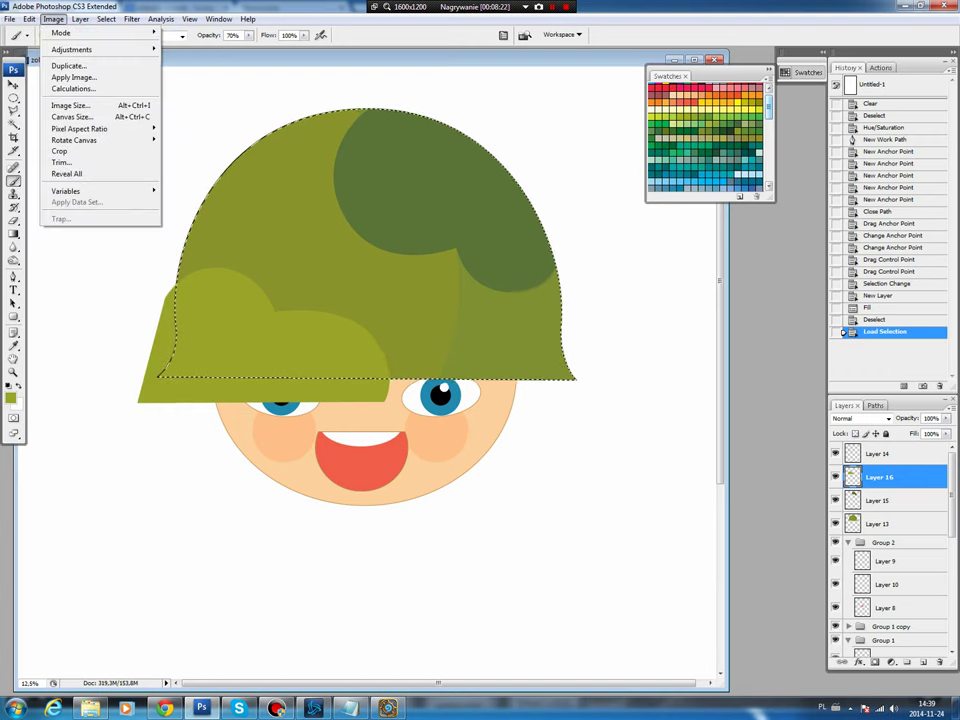
left_click(130, 64)
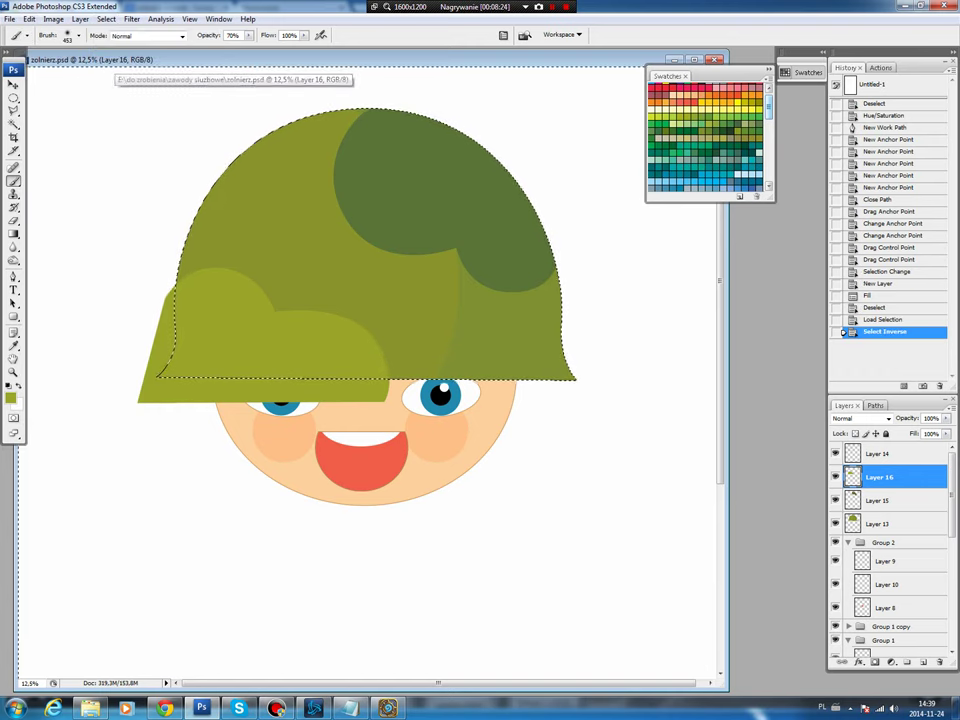
key("Delete")
key("ctrl+d")
key("p")
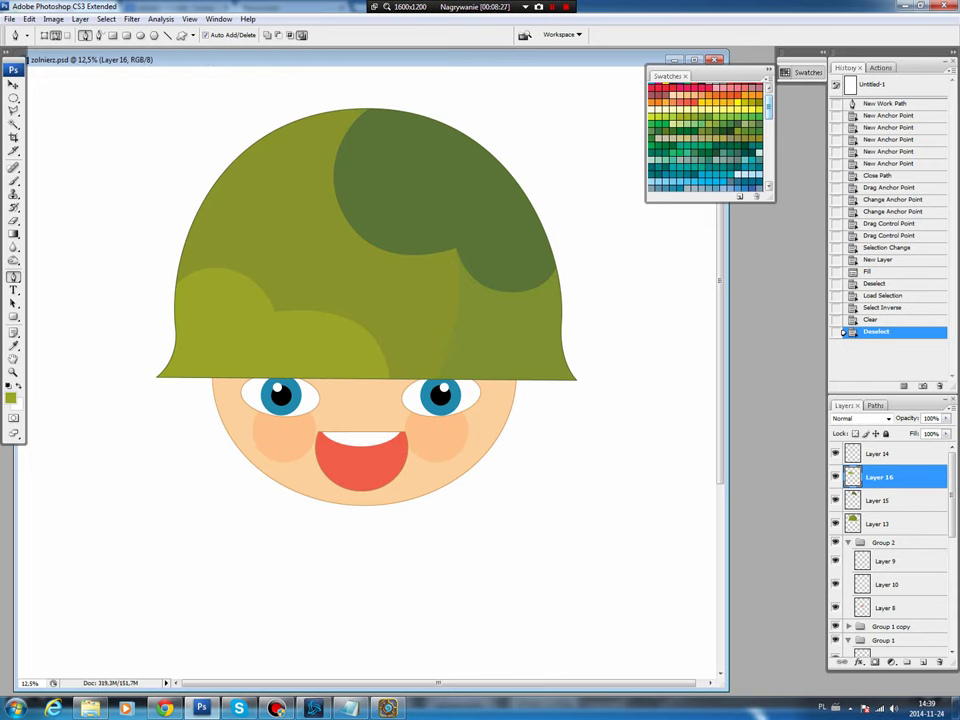
- Draw a curved closed Pen path for a patch at the helmet's upper left
left_click(185, 221)
left_click(260, 219)
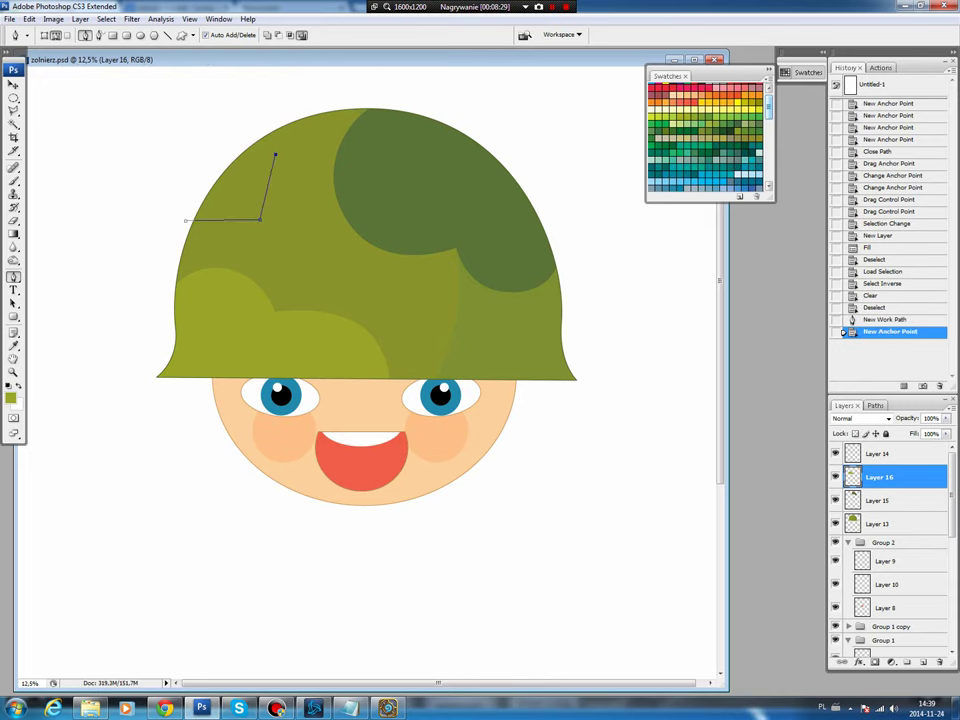
left_click(298, 133)
left_click(285, 108)
left_click(171, 196)
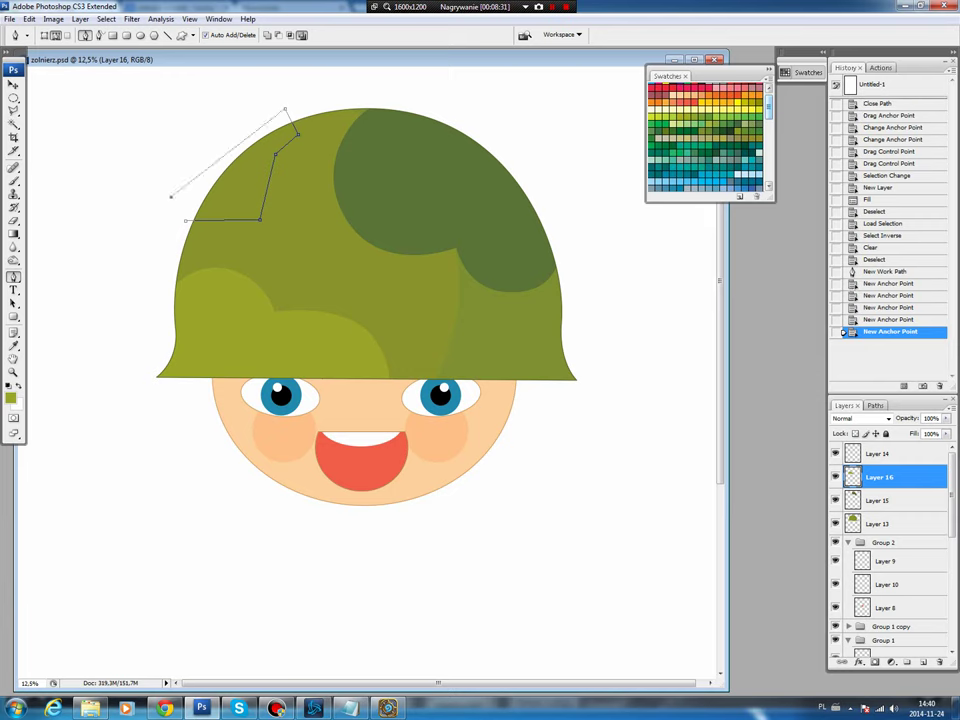
left_click(185, 221)
left_click_drag(260, 219, 291, 198)
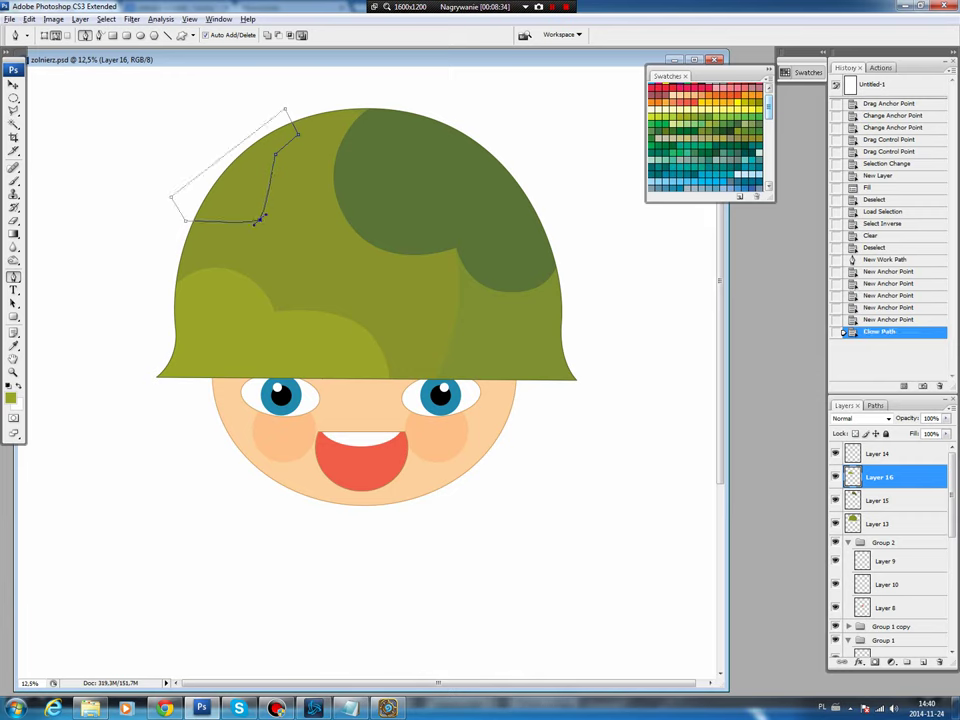
left_click(297, 133)
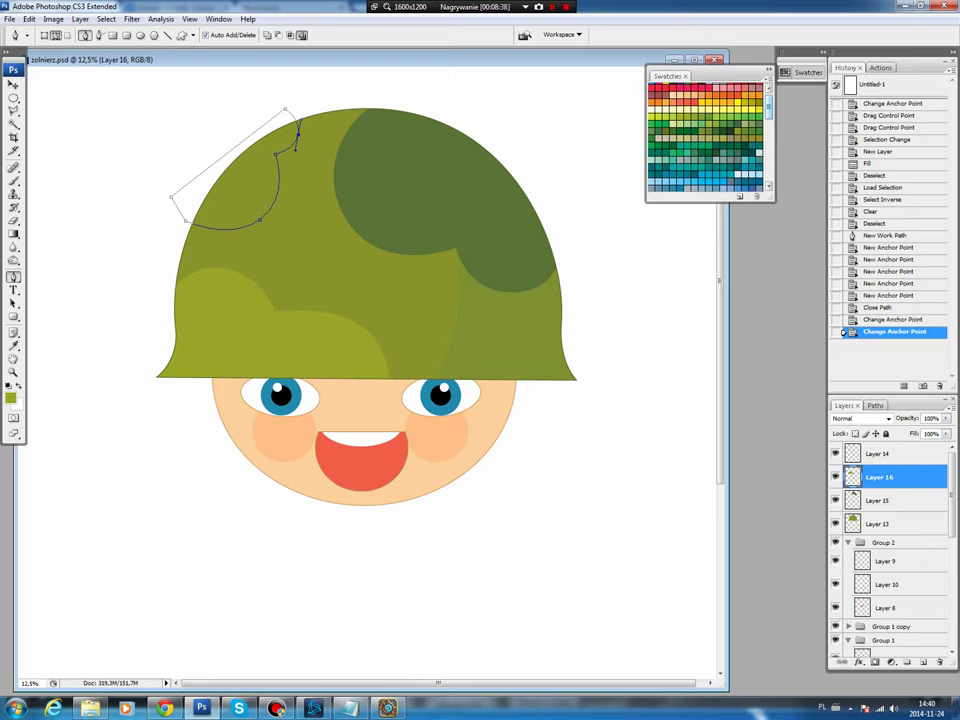
- Fill the path's selection with dark green on new Layer 17
key("ctrl+Return")
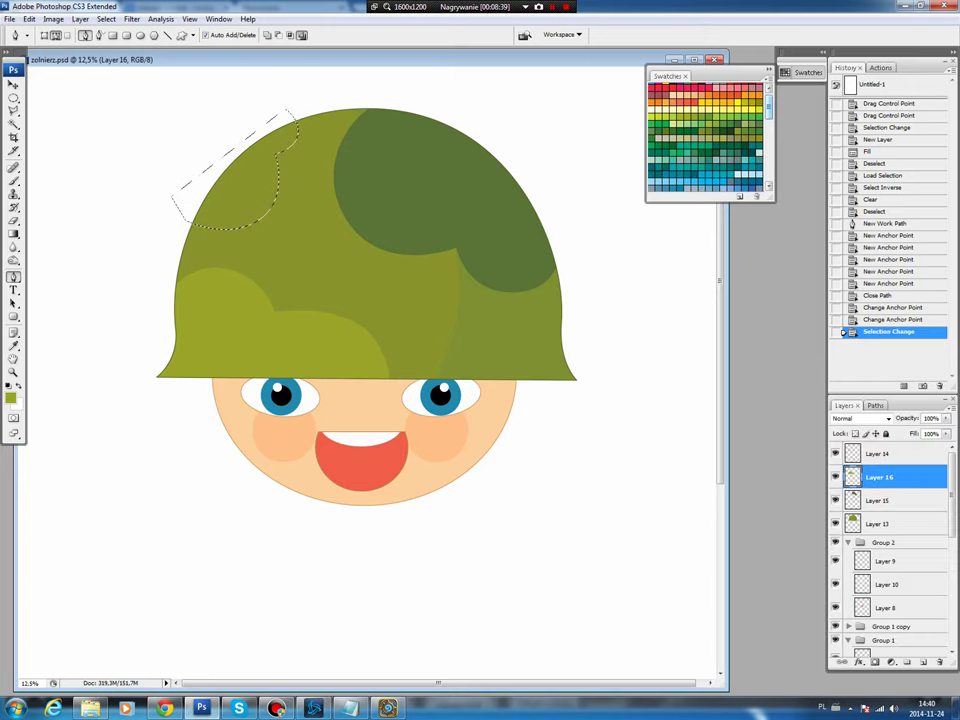
key("ctrl+shift+alt+n")
key("b")
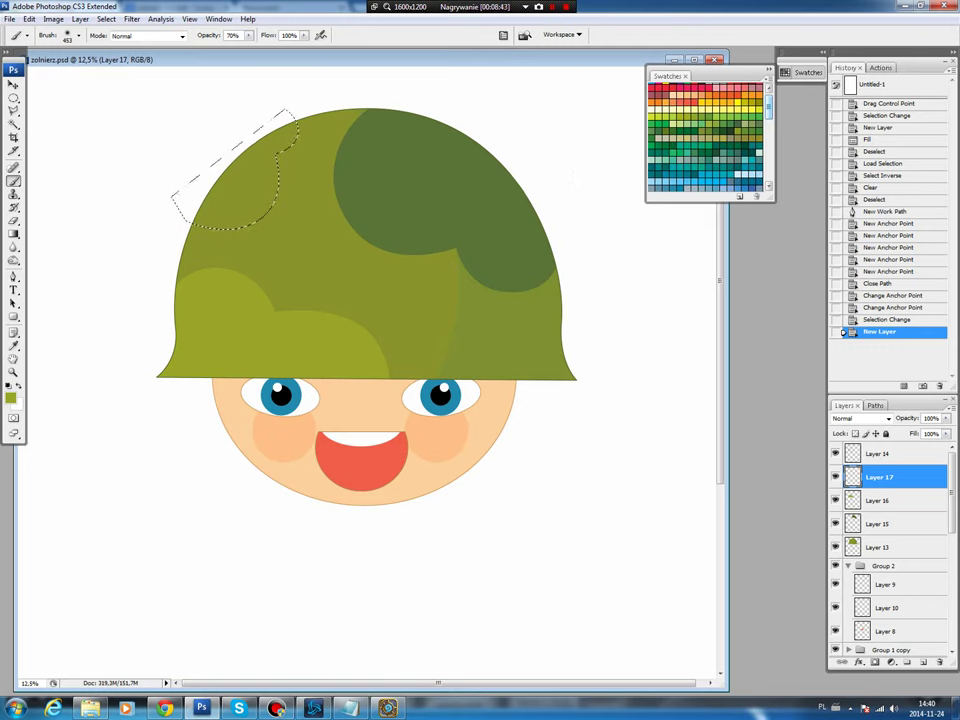
key("alt+BackSpace")
key("ctrl+d")
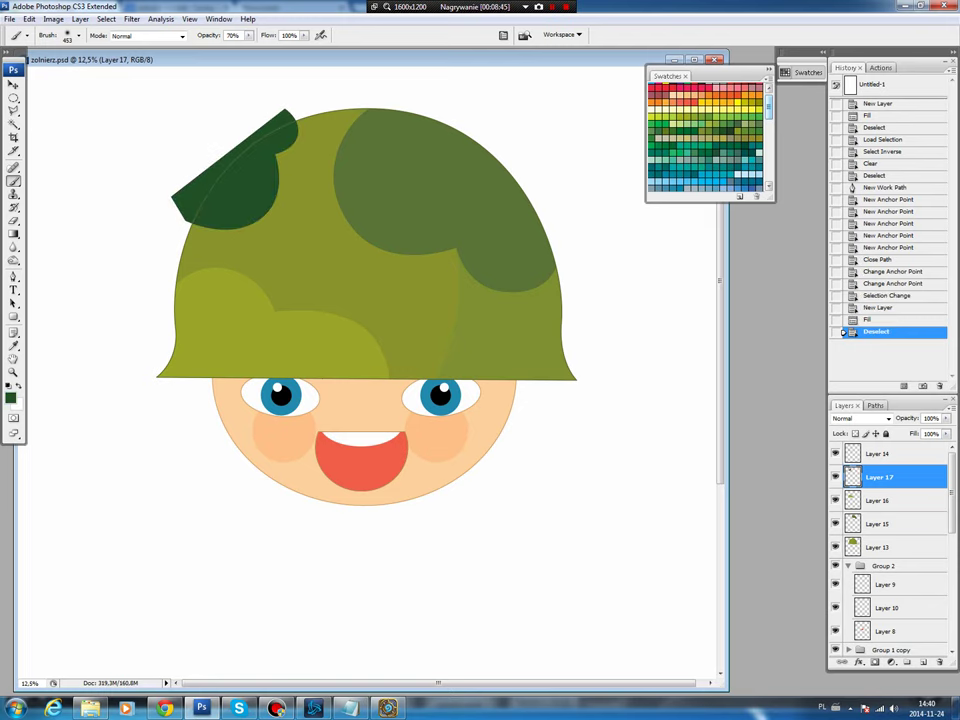
- Delete the dark green spilling outside the helmet using the inverted helmet selection
left_click(852, 546, "ctrl")
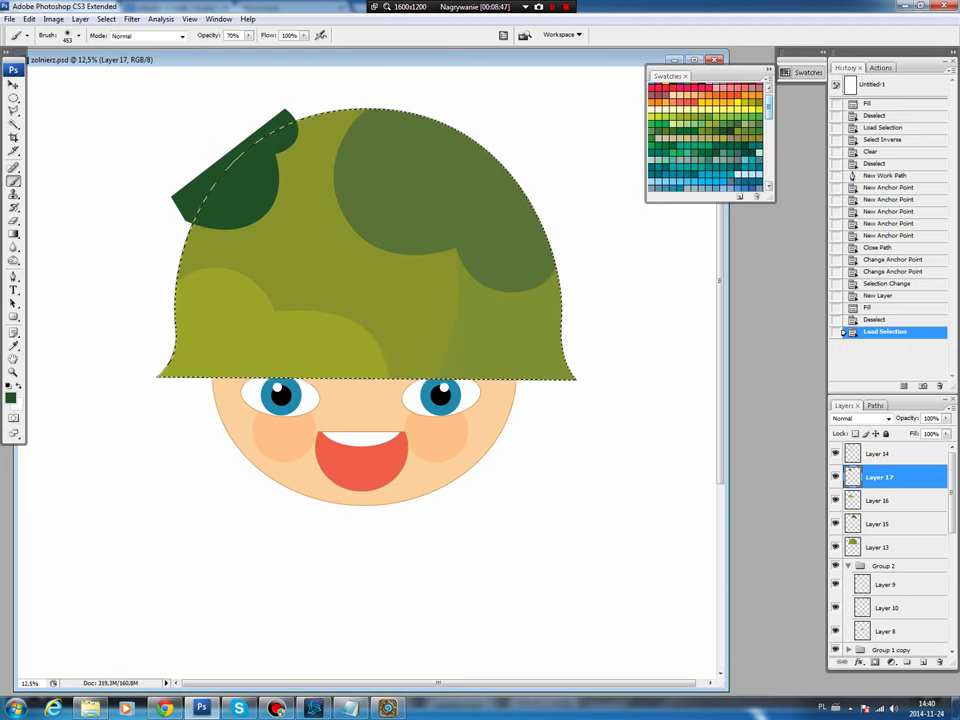
left_click(106, 19)
left_click(116, 66)
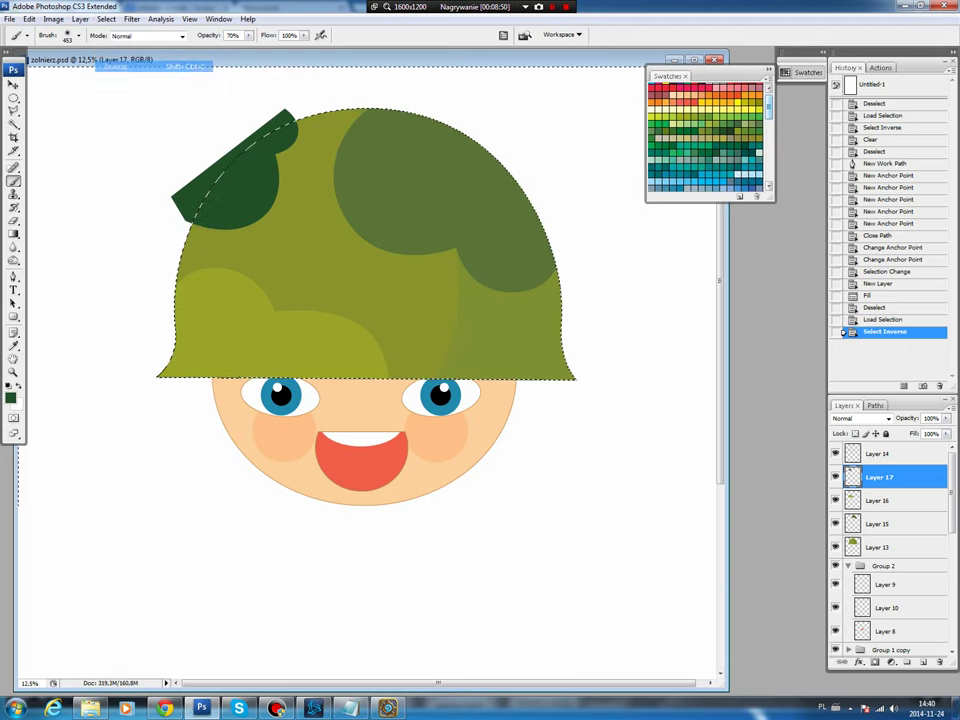
key("Delete")
key("ctrl+d")
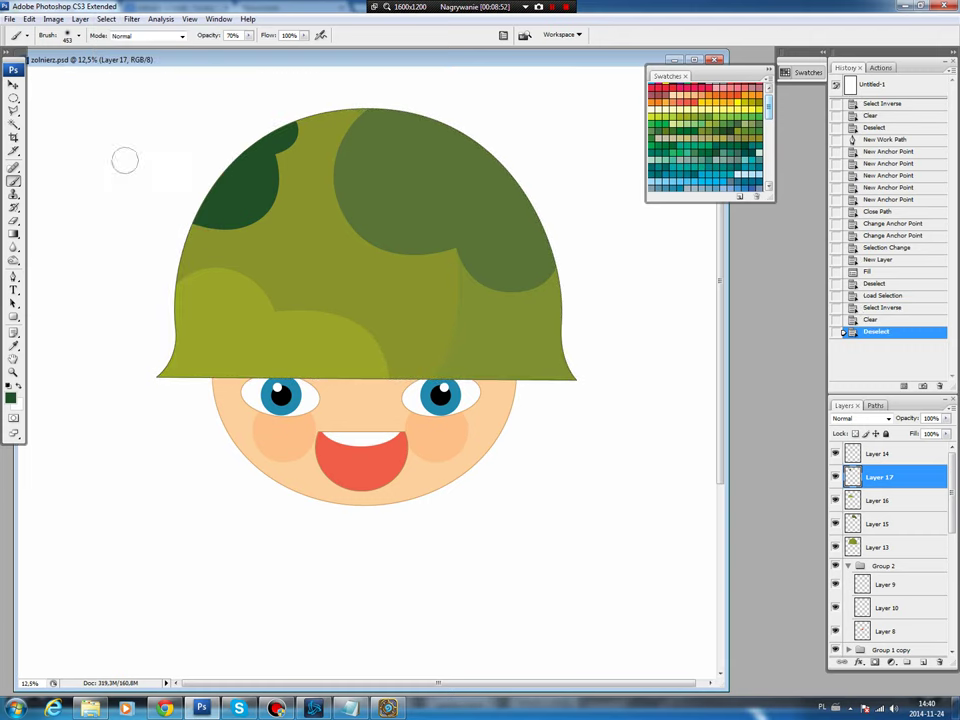
- Group helmet Layers 13–17 into Group 3
scroll(360, 300, "down", 1)
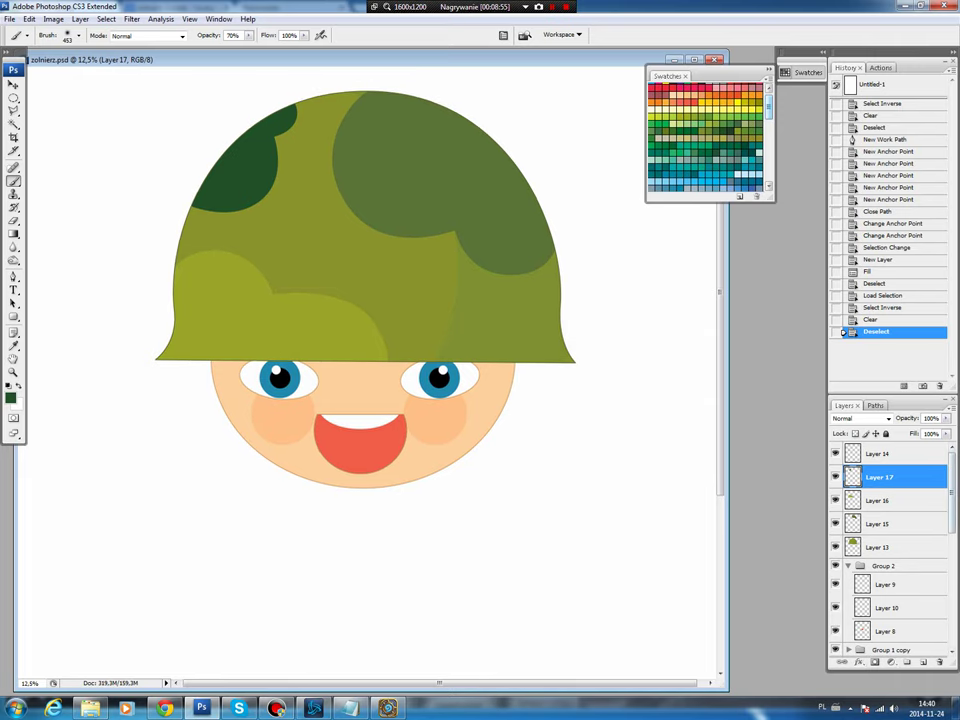
left_click(878, 547)
left_click(878, 453, "shift")
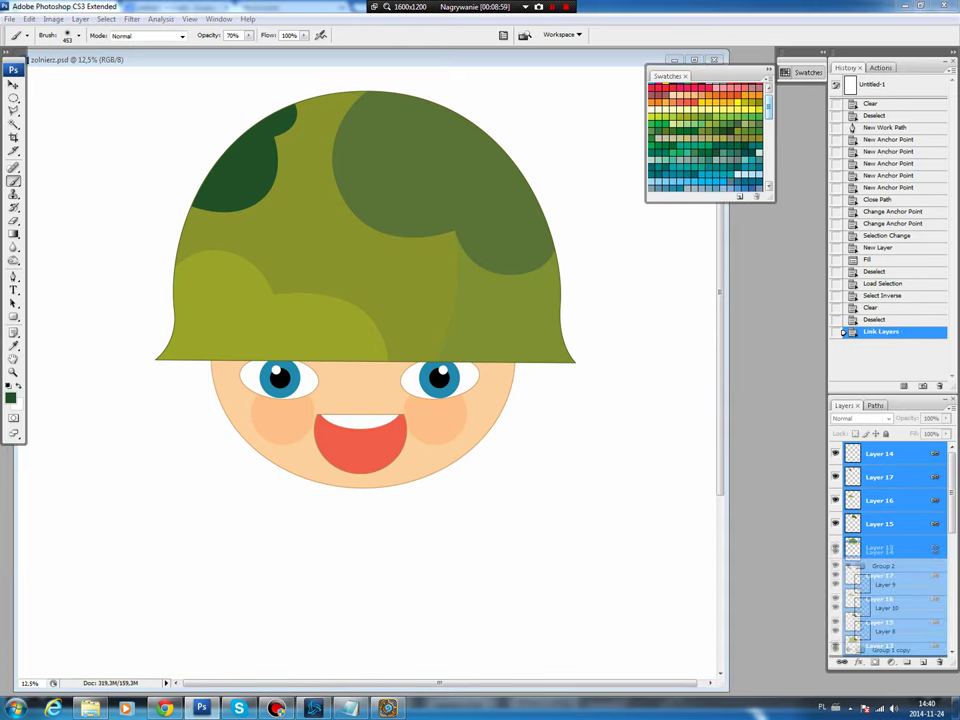
key("ctrl+g")
- Group Layer 2 through Layer 1 into Group 4, then select the Background layer
scroll(890, 545, "down", 5)
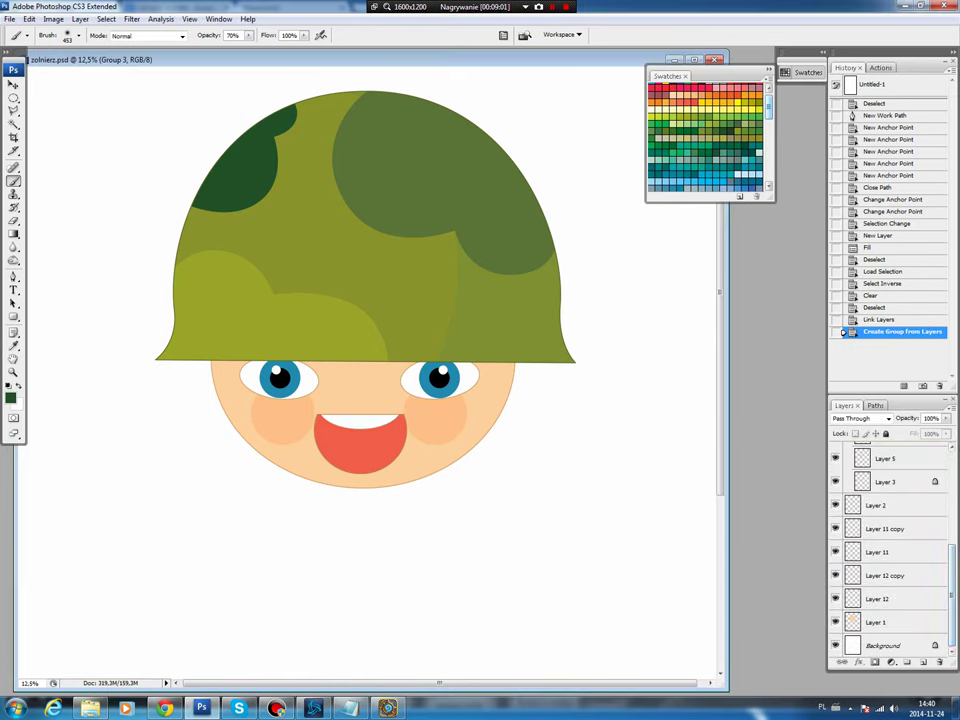
left_click(876, 622)
left_click(876, 505, "shift")
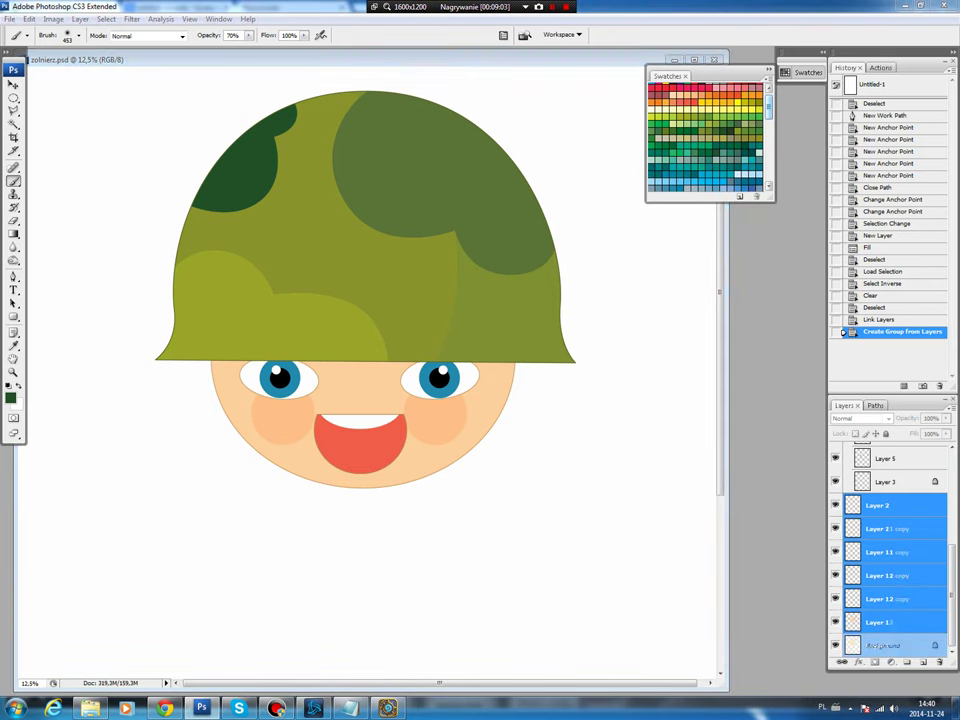
key("ctrl+g")
left_click(883, 645)
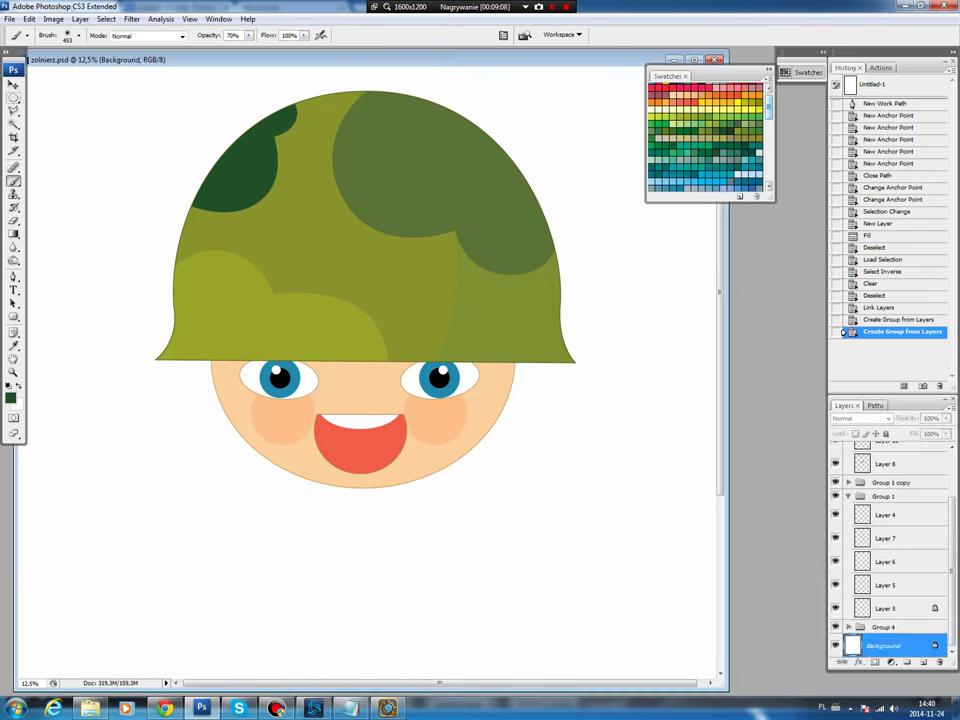
- Draw an elliptical selection around the face and shift it up toward the helmet
key("m")
left_click_drag(388, 400, 522, 512)
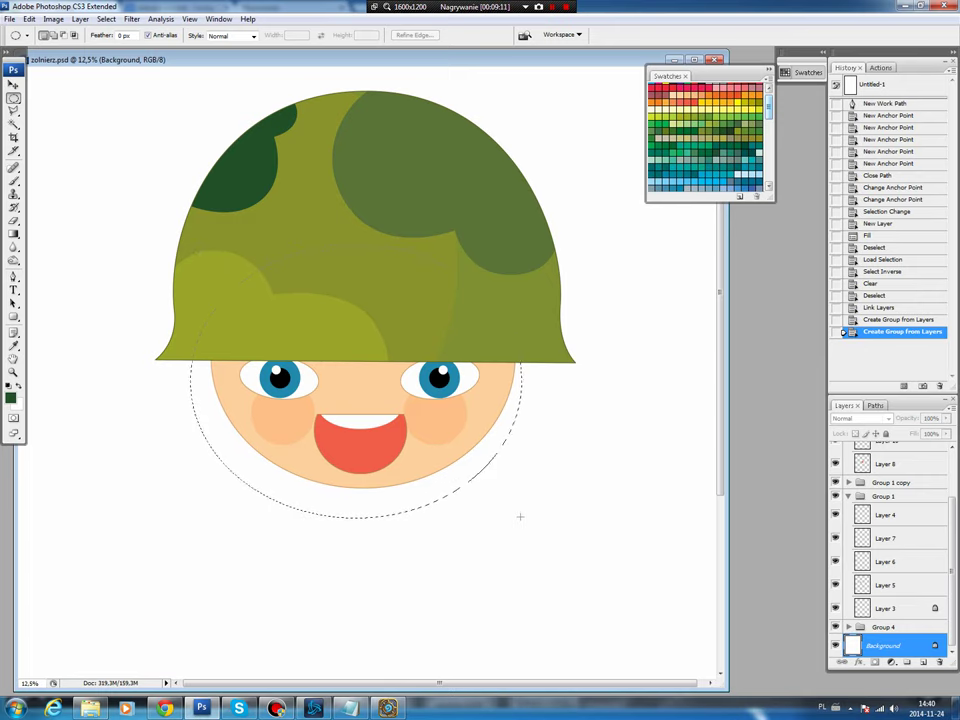
left_click_drag(522, 512, 522, 520)
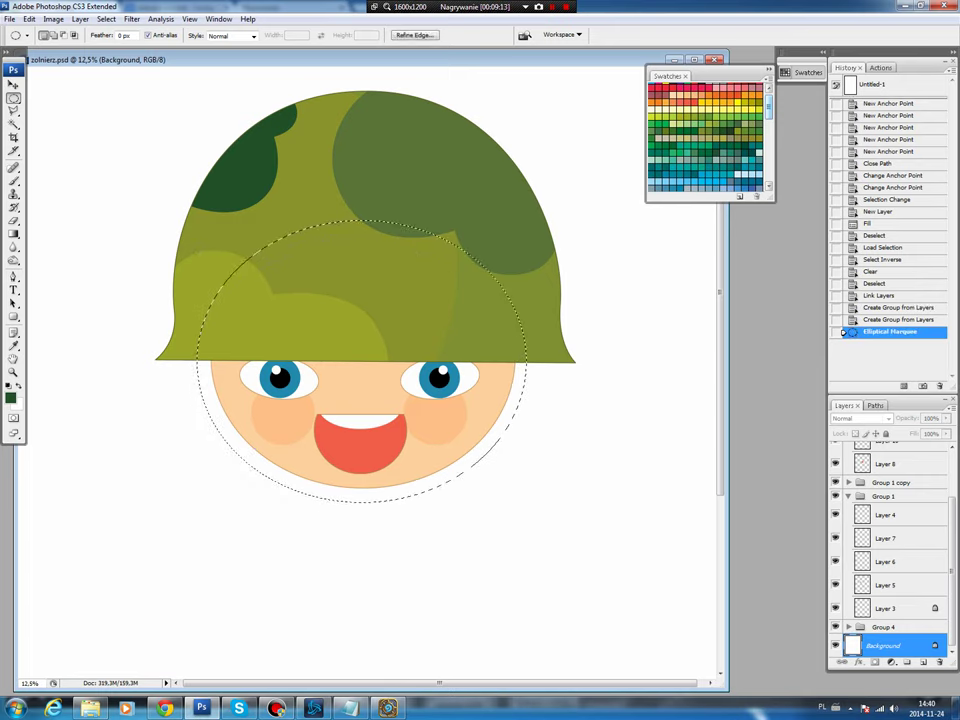
left_click_drag(357, 379, 361, 358)
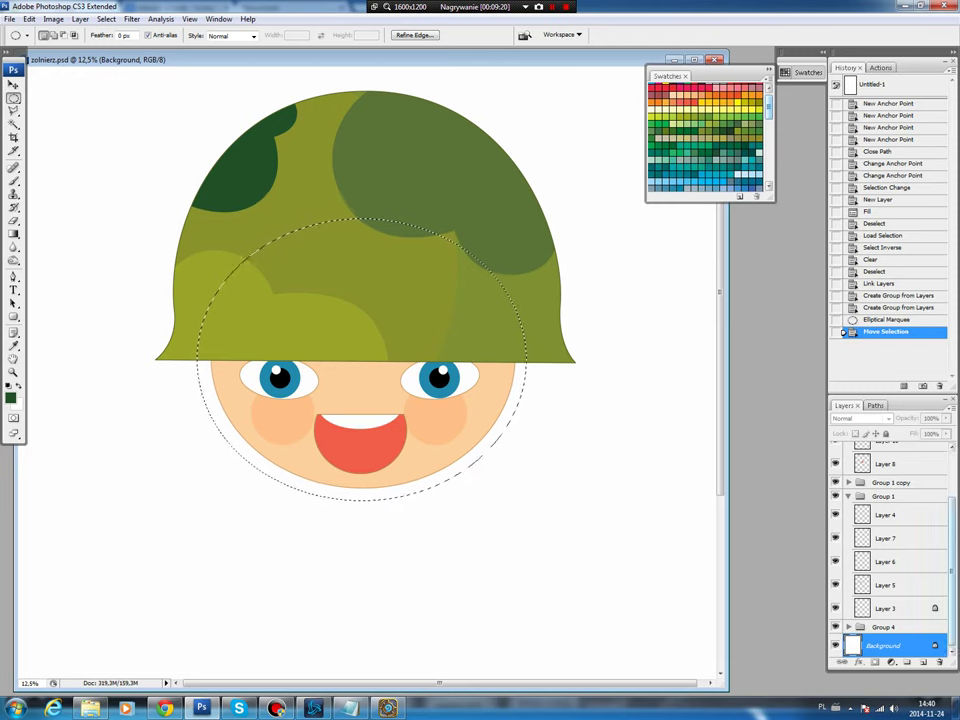
- Fill the ellipse with the helmet's sampled olive green on new Layer 18
key("ctrl+shift+alt+n")
key("b")
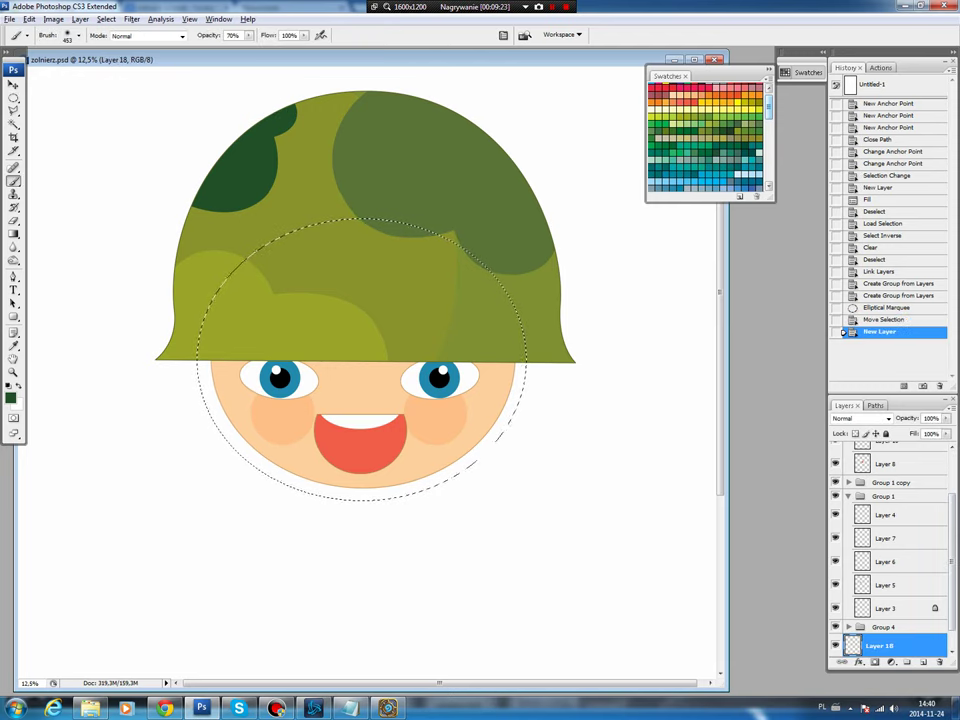
left_click(200, 240, "alt")
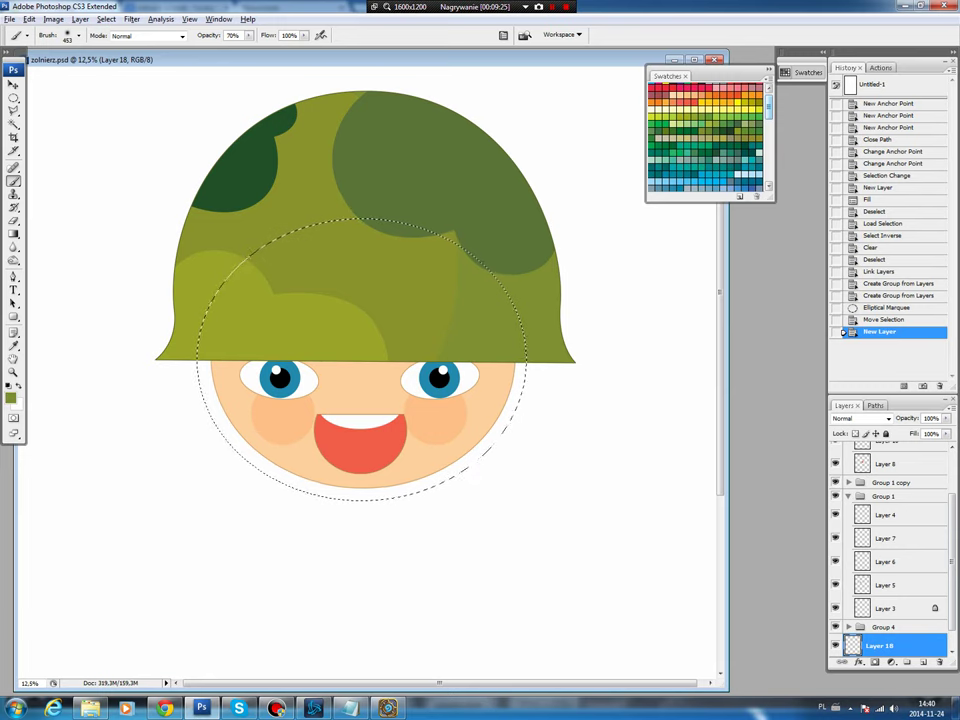
key("i")
left_click(10, 397)
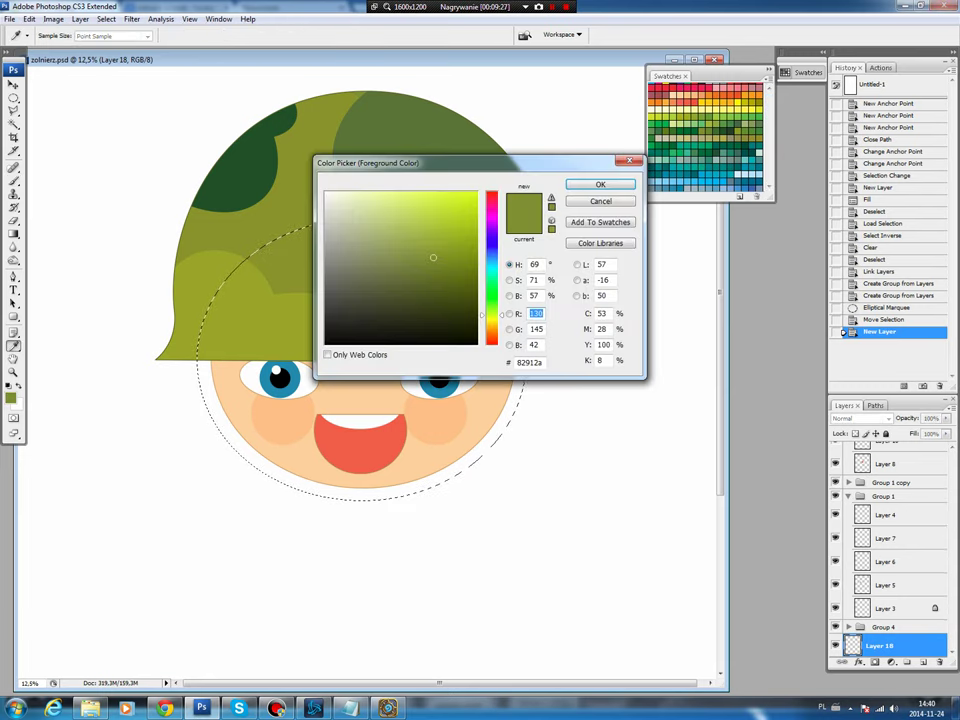
key("Return")
key("b")
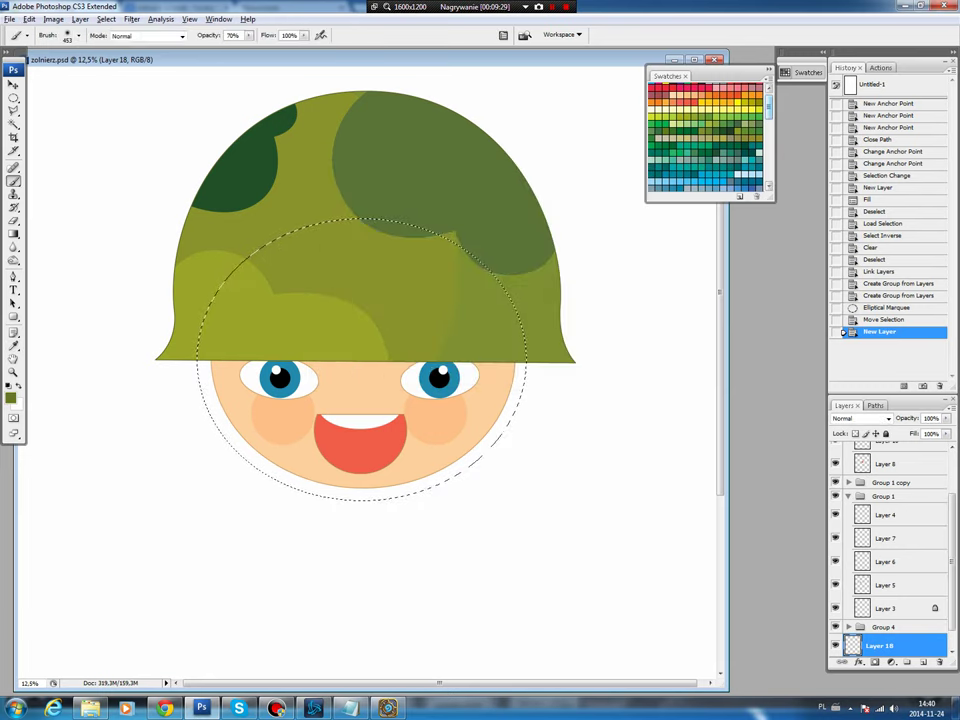
key("alt+BackSpace")
key("ctrl+d")
- Nudge the ring down, widen its top with Perspective to about 103.6%, and load its selection on a new layer
key("v")
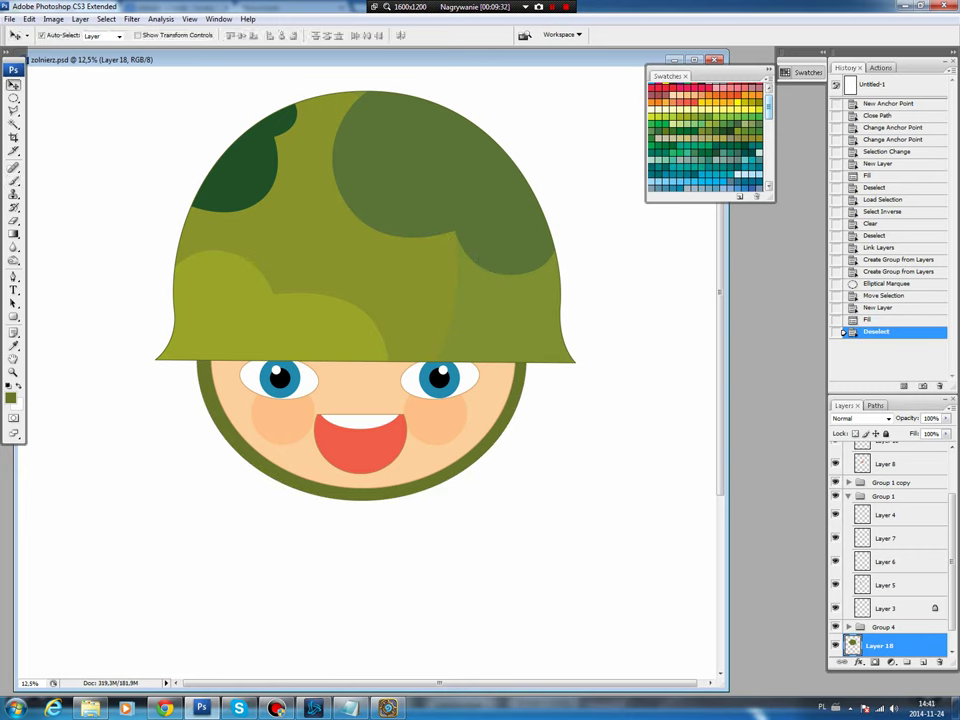
key("Down")
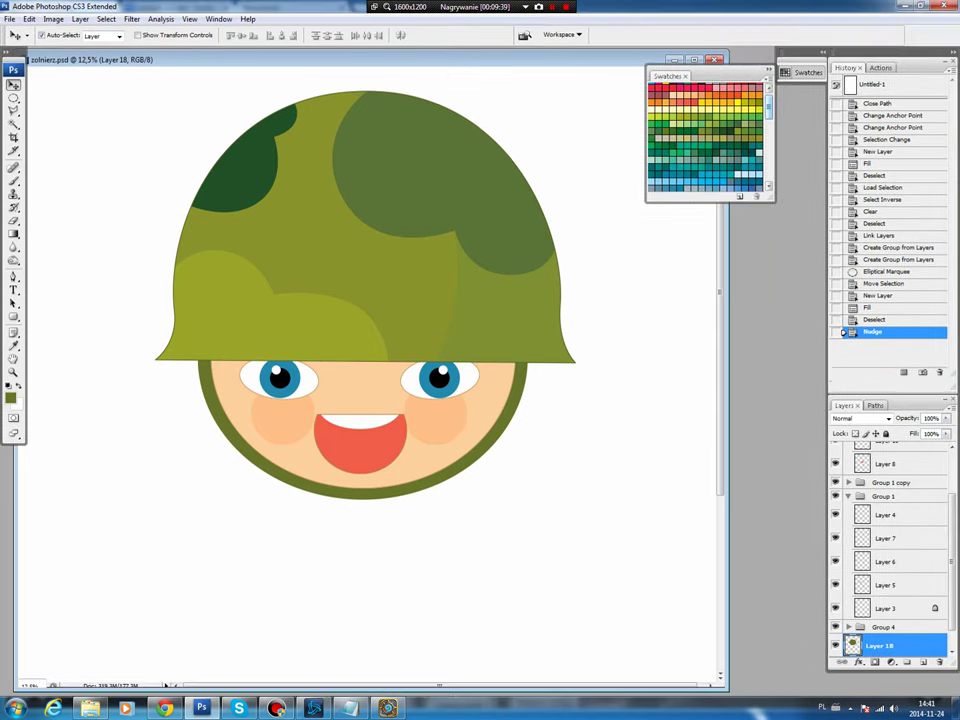
left_click(30, 19)
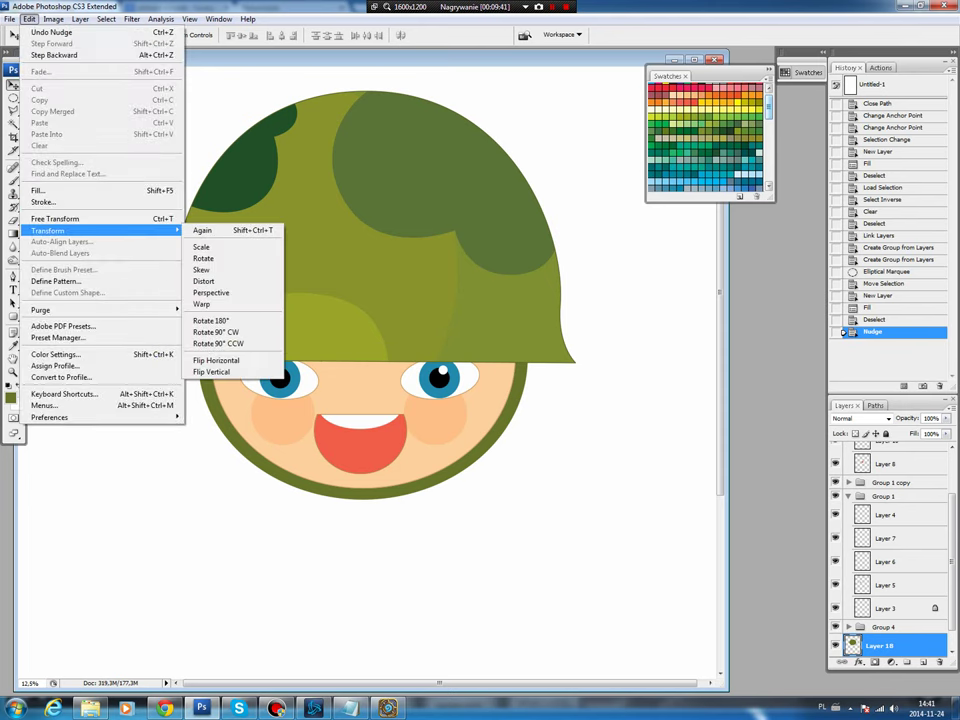
left_click(170, 213)
left_click_drag(197, 216, 191, 216)
key("ctrl")
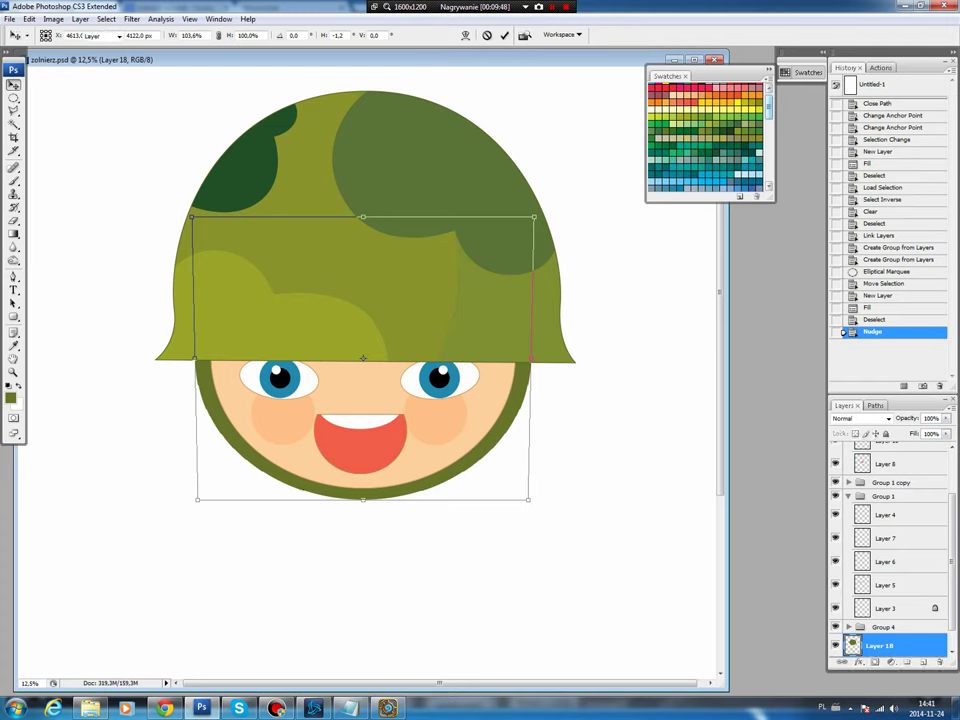
key("Return")
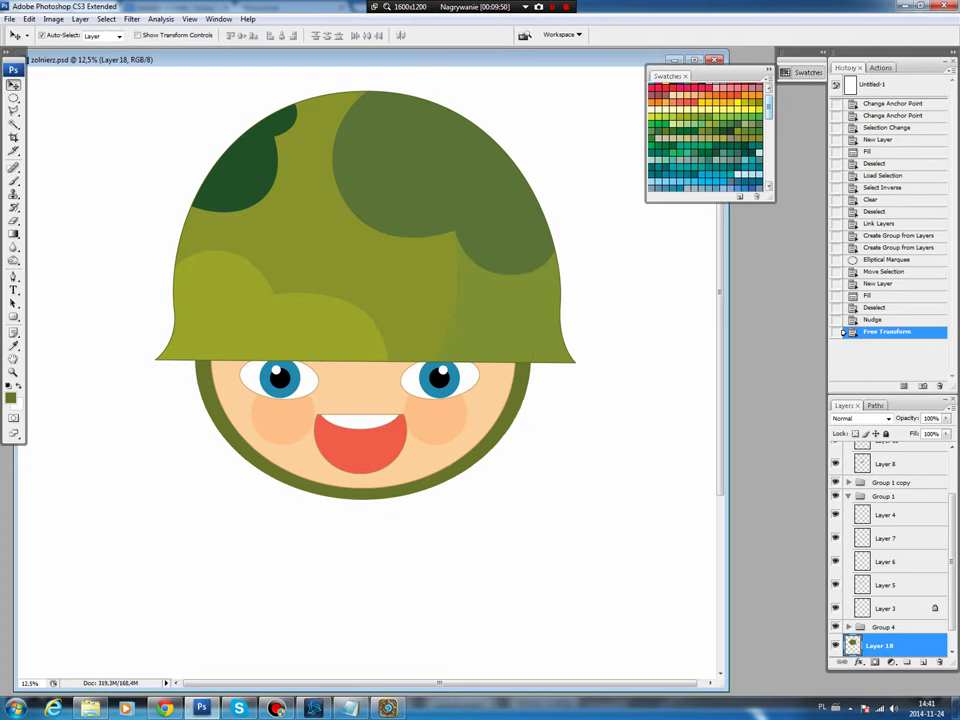
left_click(852, 645, "ctrl")
left_click(924, 662)
- Stroke the ring selection in a darker green on Layer 19, then select Group 4
left_click(10, 397)
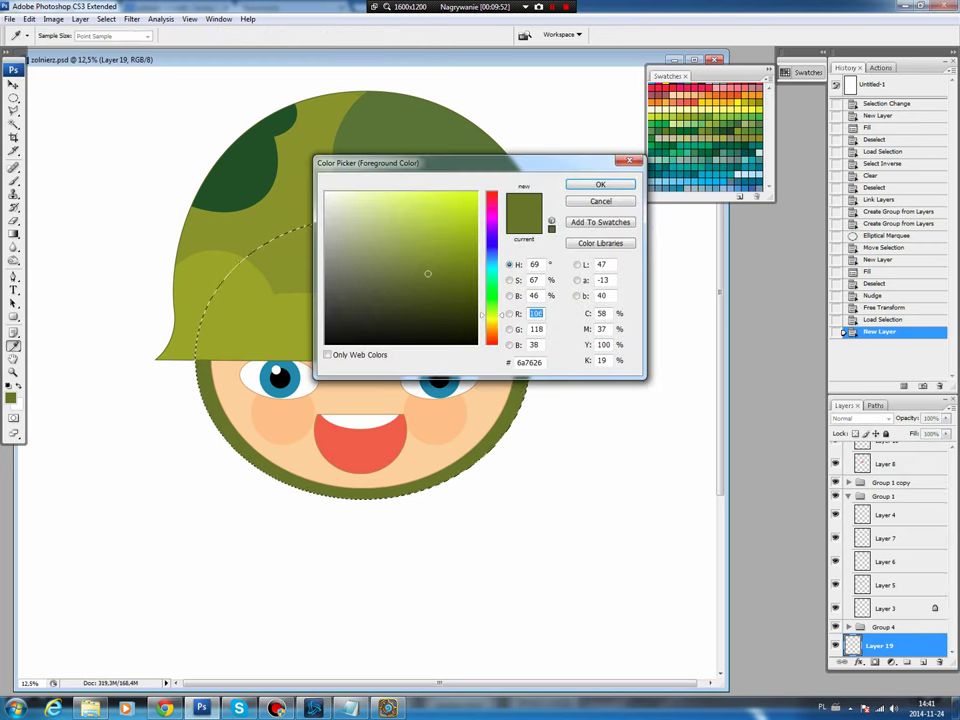
left_click(427, 300)
key("Return")
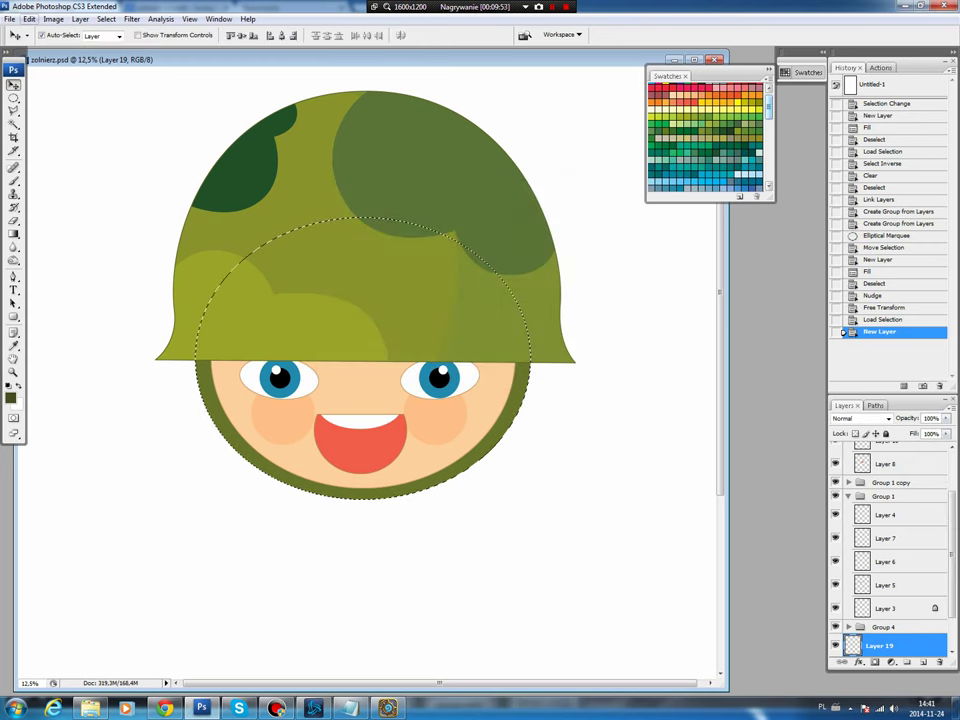
left_click(30, 19)
left_click(40, 201)
left_click(553, 195)
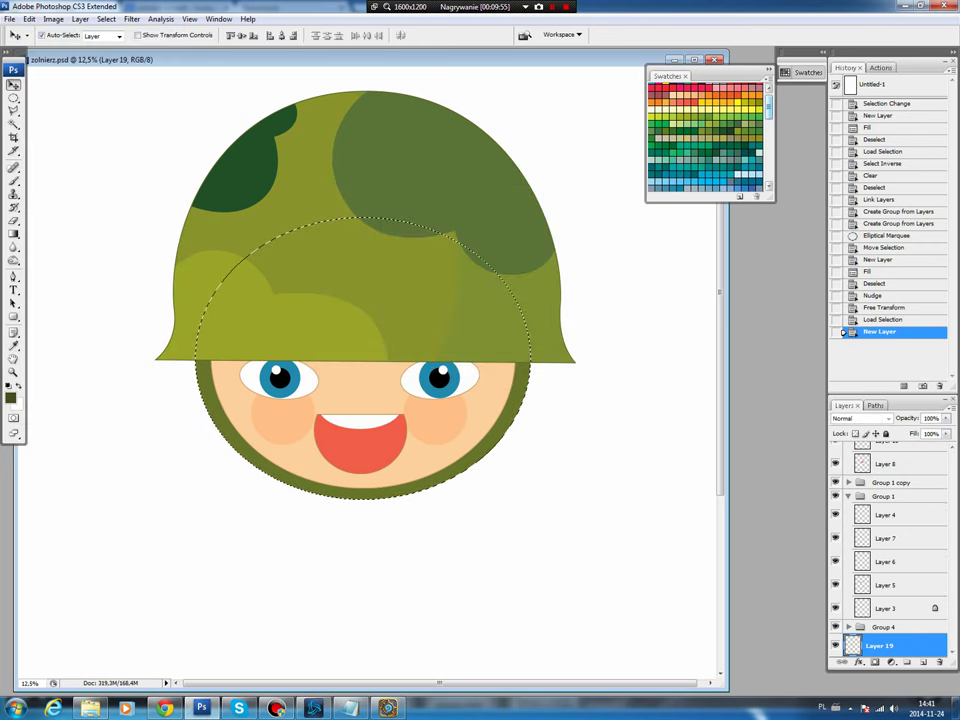
key("ctrl+d")
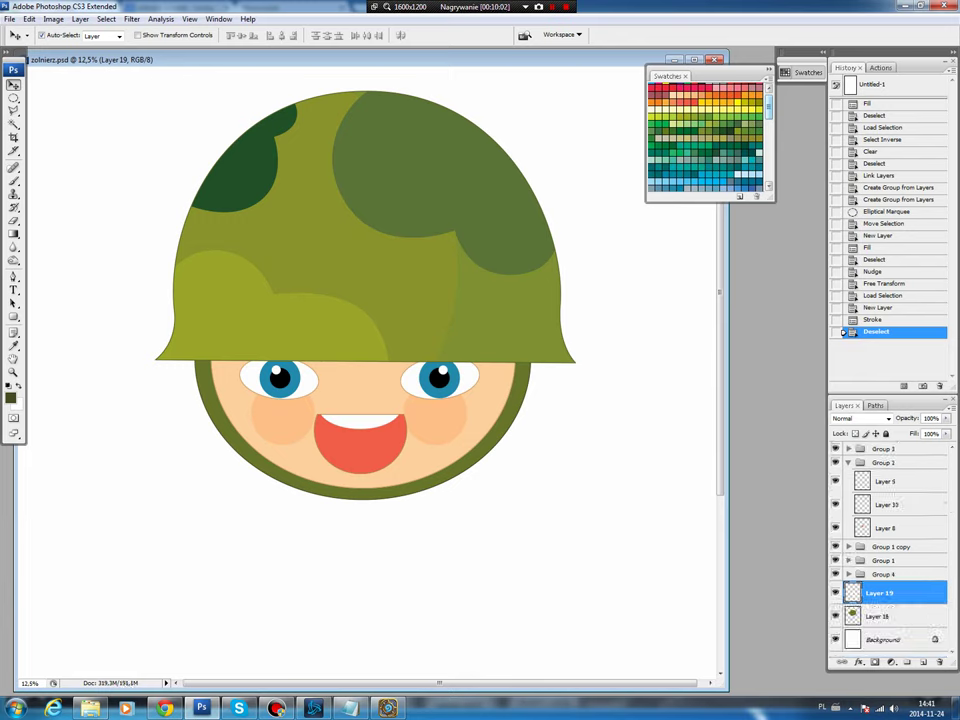
key("alt+bracketright")
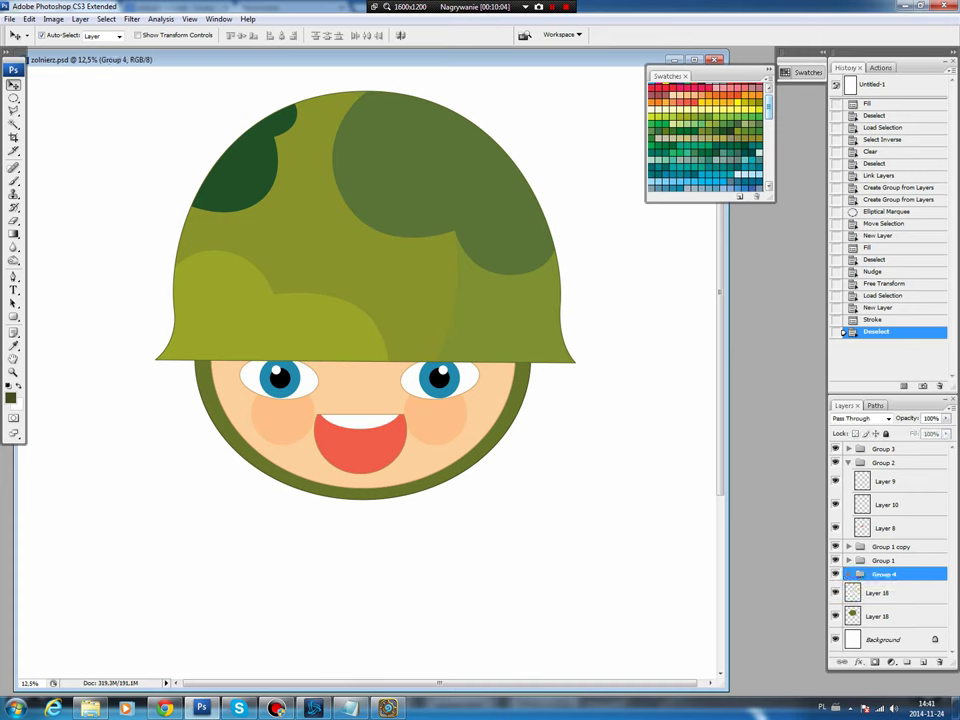
- Draw a small rectangular selection just below the chin
right_click(13, 98)
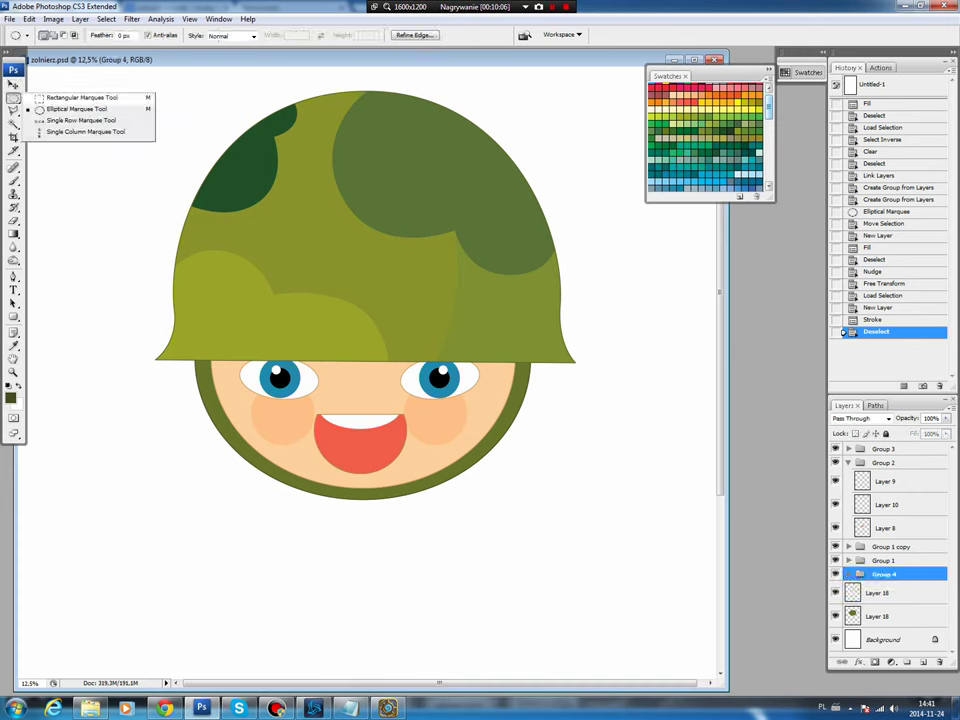
left_click(50, 74)
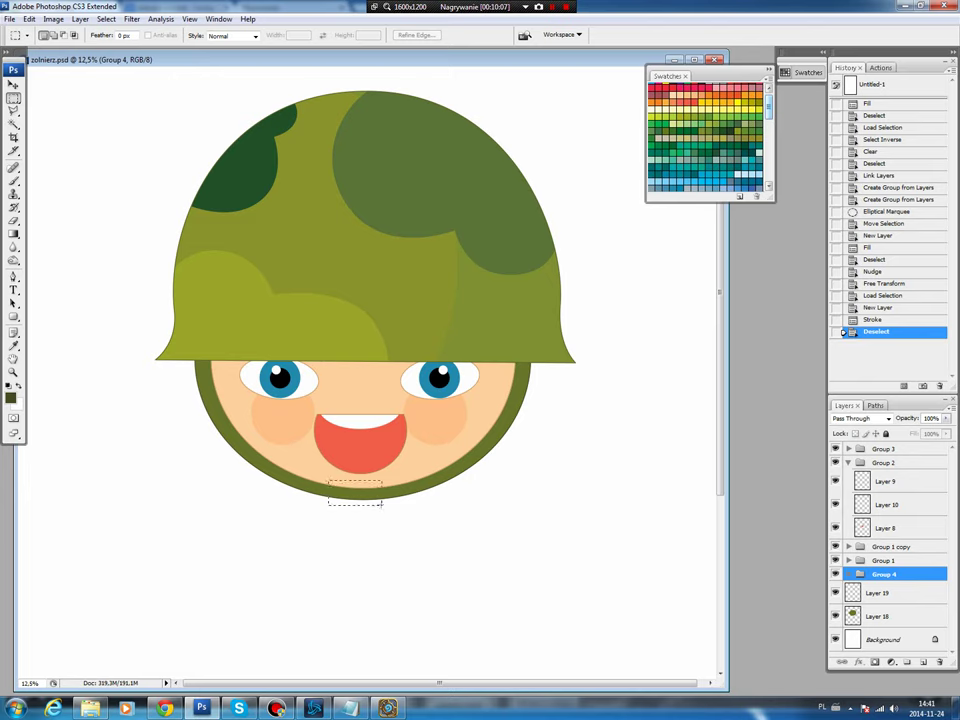
left_click_drag(382, 503, 394, 506)
left_click(875, 405)
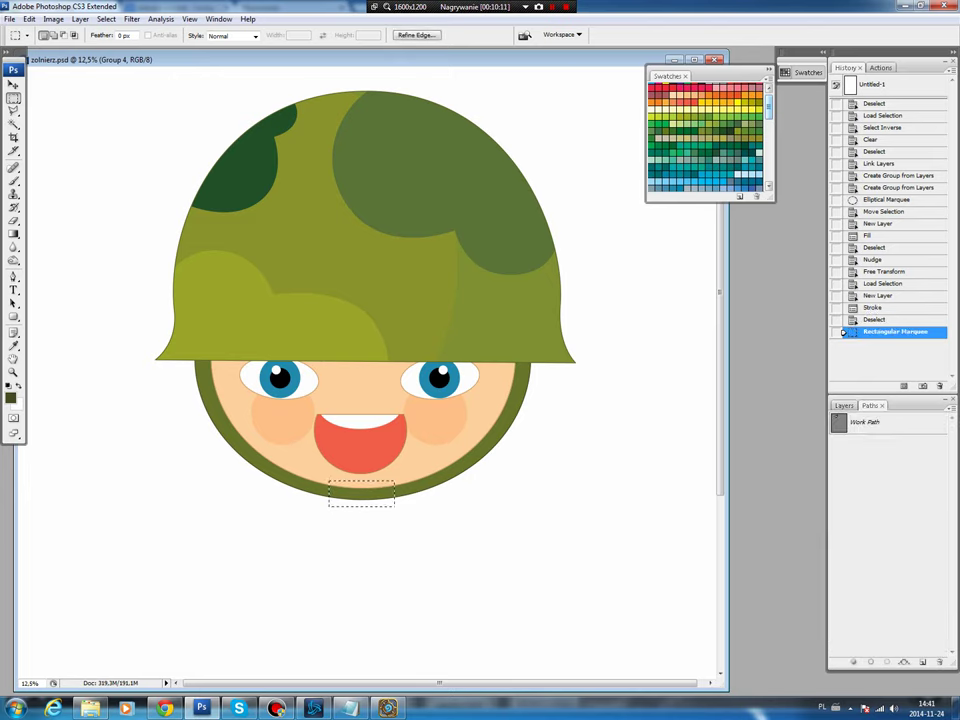
key("F7")
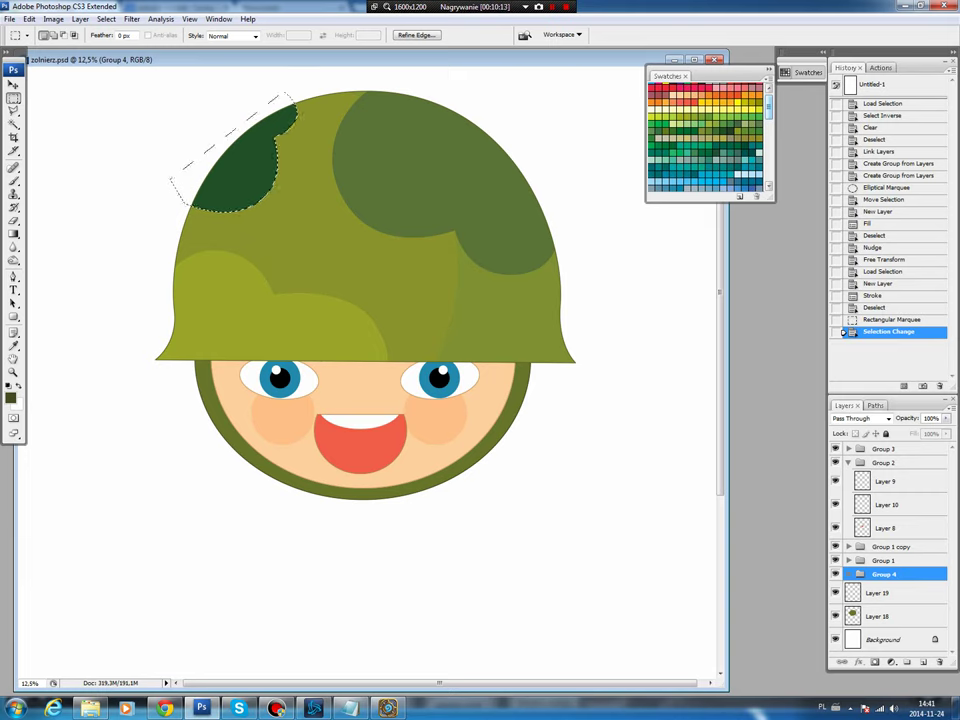
key("ctrl+z")
- Fill the rectangle with the helmet's dark green on new Layer 20 and nudge it up
key("ctrl+shift+alt+n")
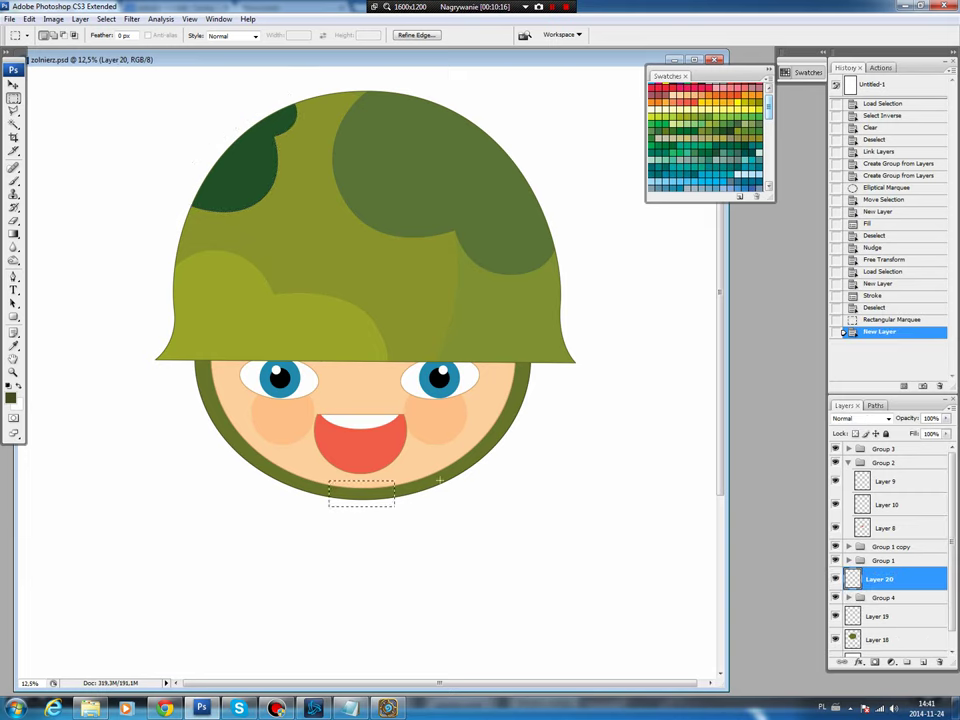
key("b")
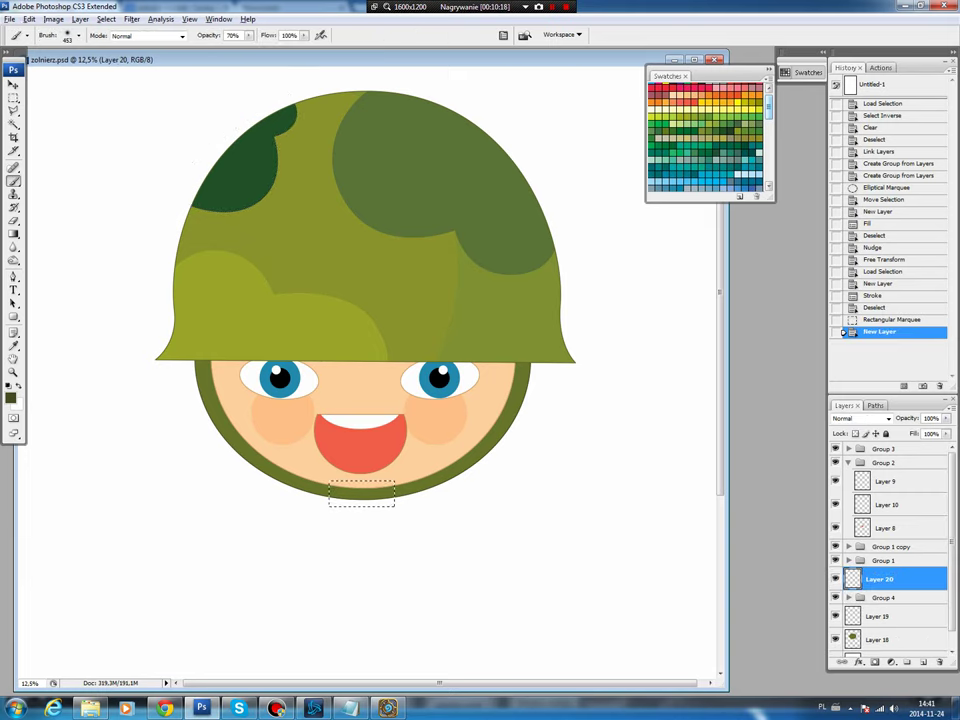
left_click(238, 158, "alt")
key("alt+BackSpace")
key("ctrl+d")
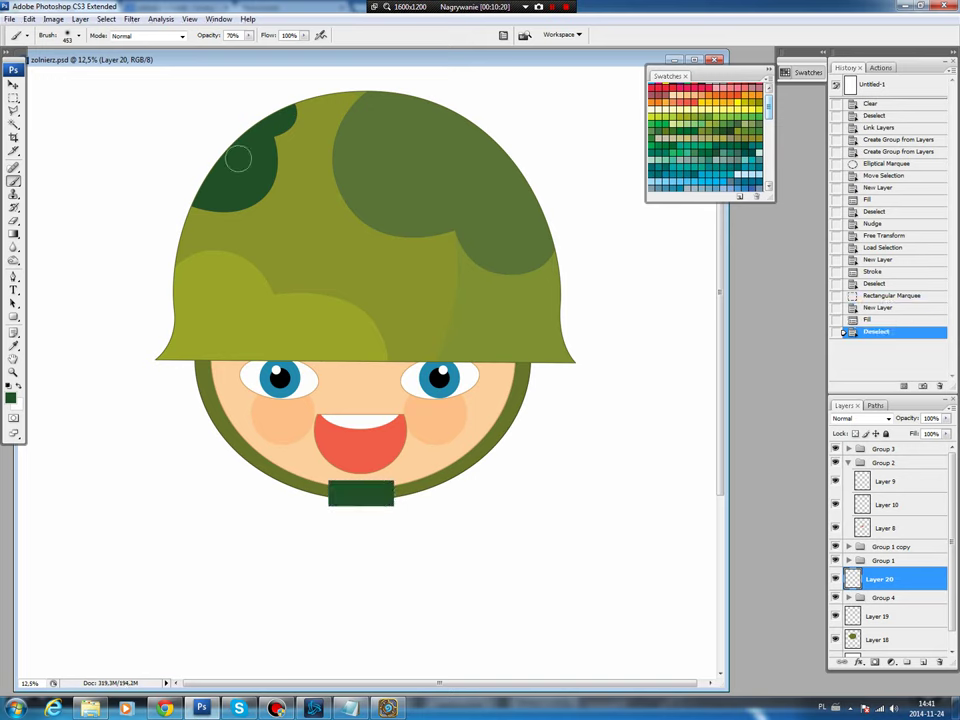
key("v")
key("Up")
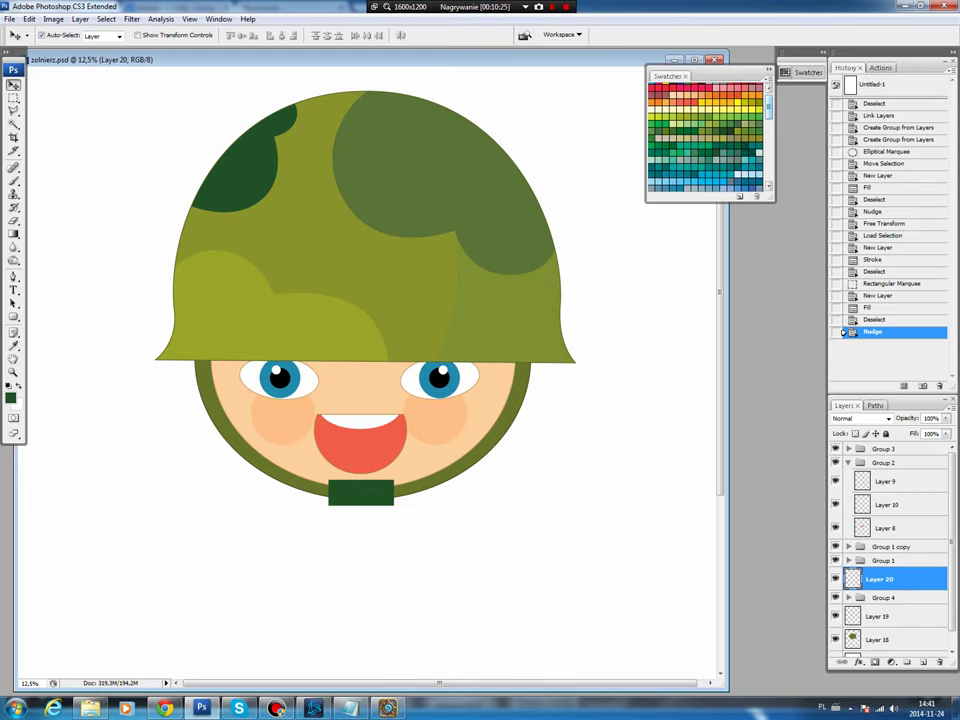
- Stroke the buckle's outline on new Layer 21 using Edit > Stroke
key("i")
left_click(11, 397)
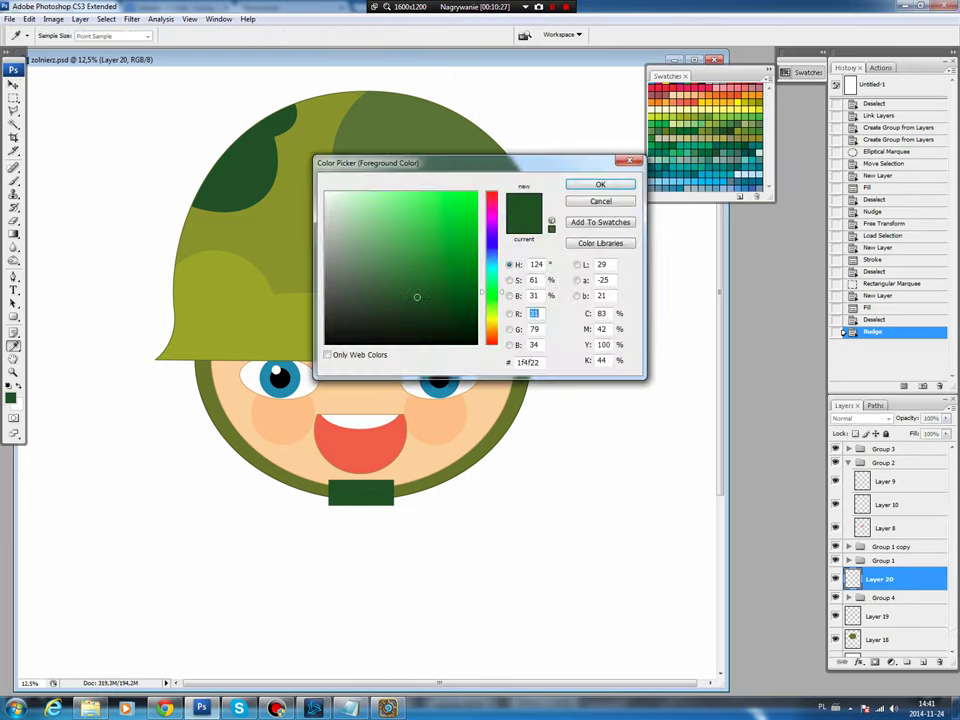
key("Escape")
key("v")
left_click(852, 579, "ctrl")
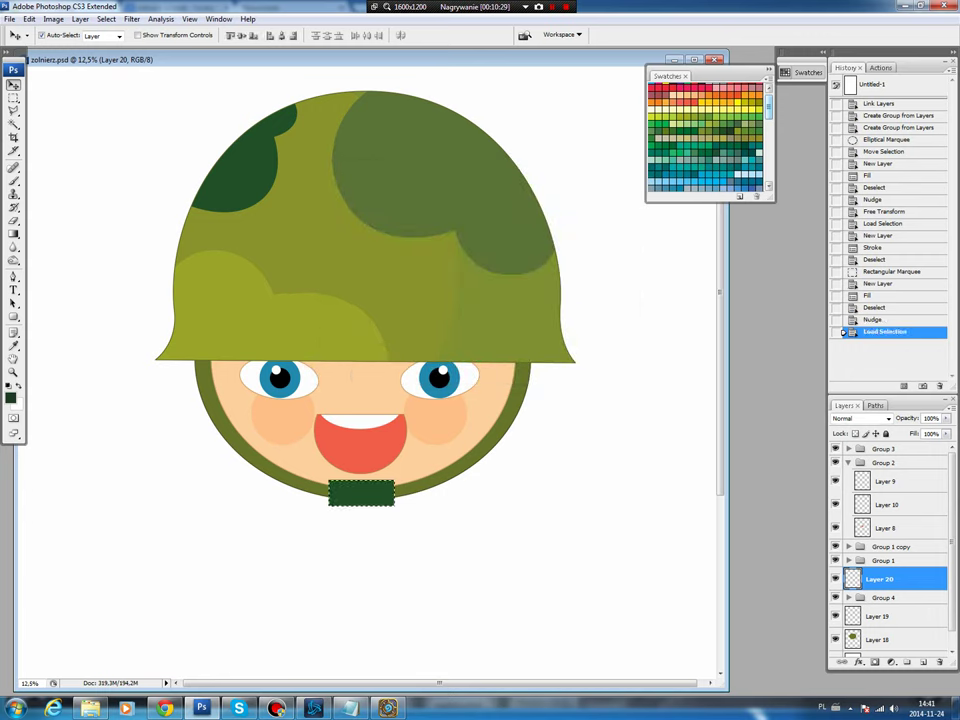
left_click(924, 662)
left_click(29, 19)
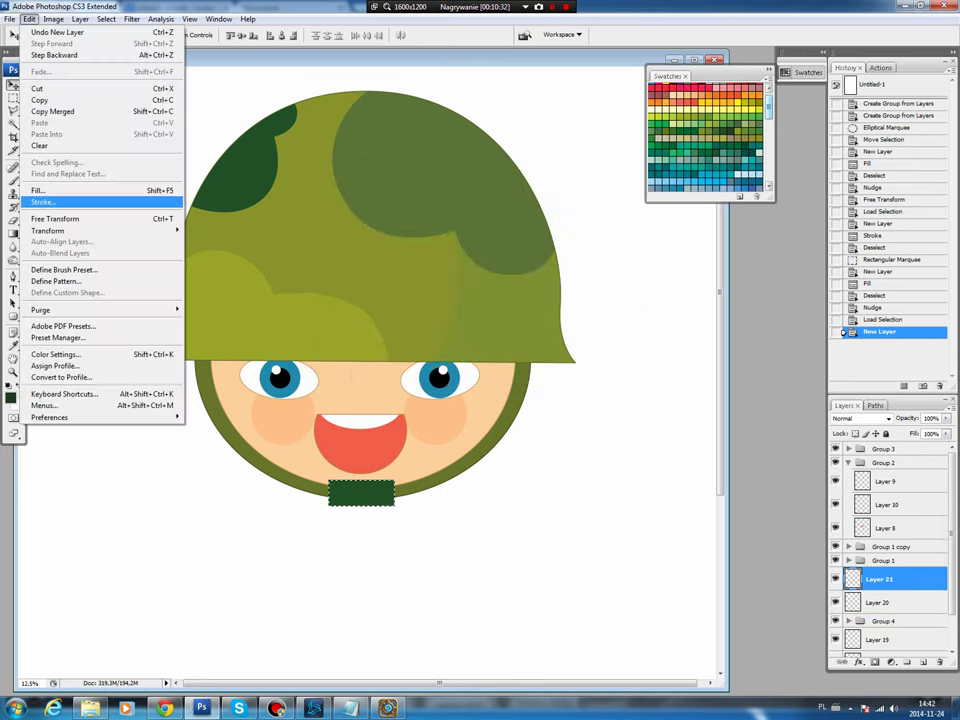
left_click(42, 202)
key("Return")
key("ctrl+d")
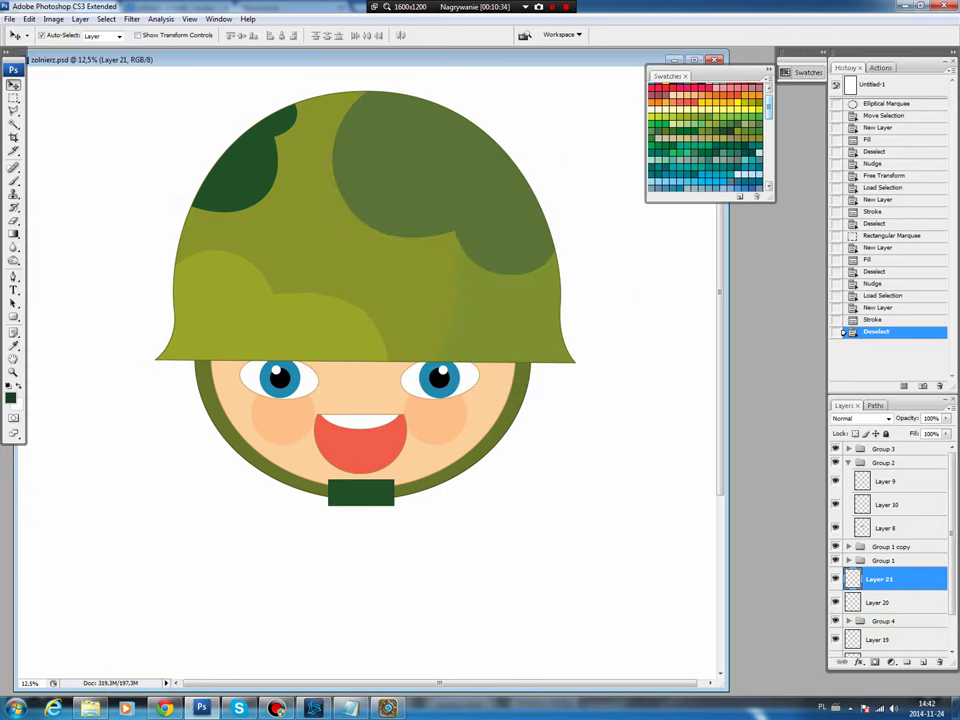
- Select Layer 20, then make the Background layer active
key("alt+comma")
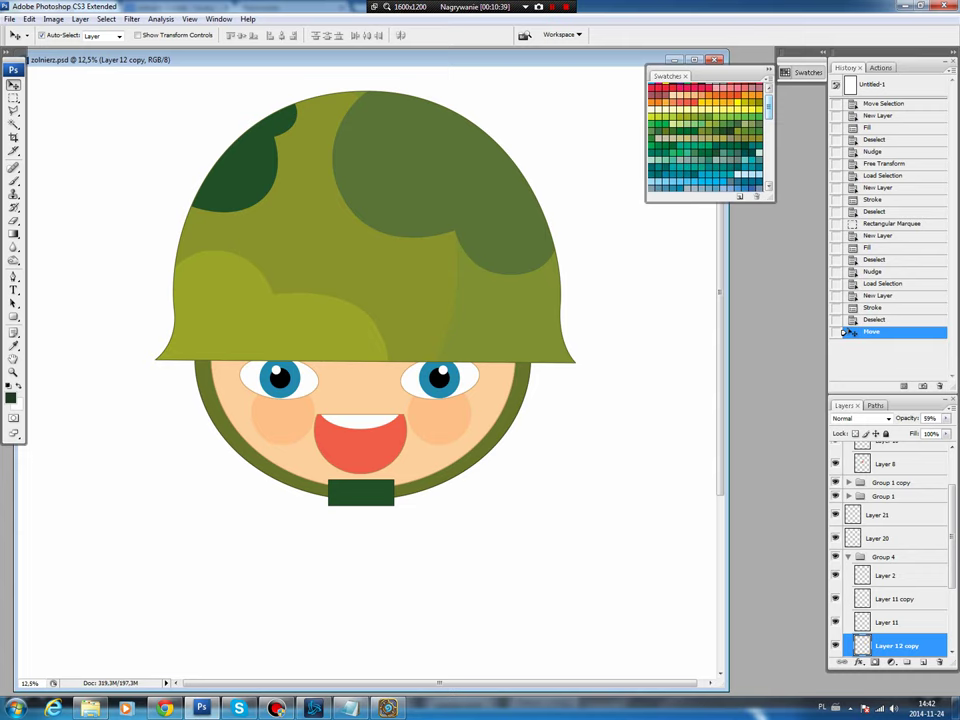
left_click(880, 538)
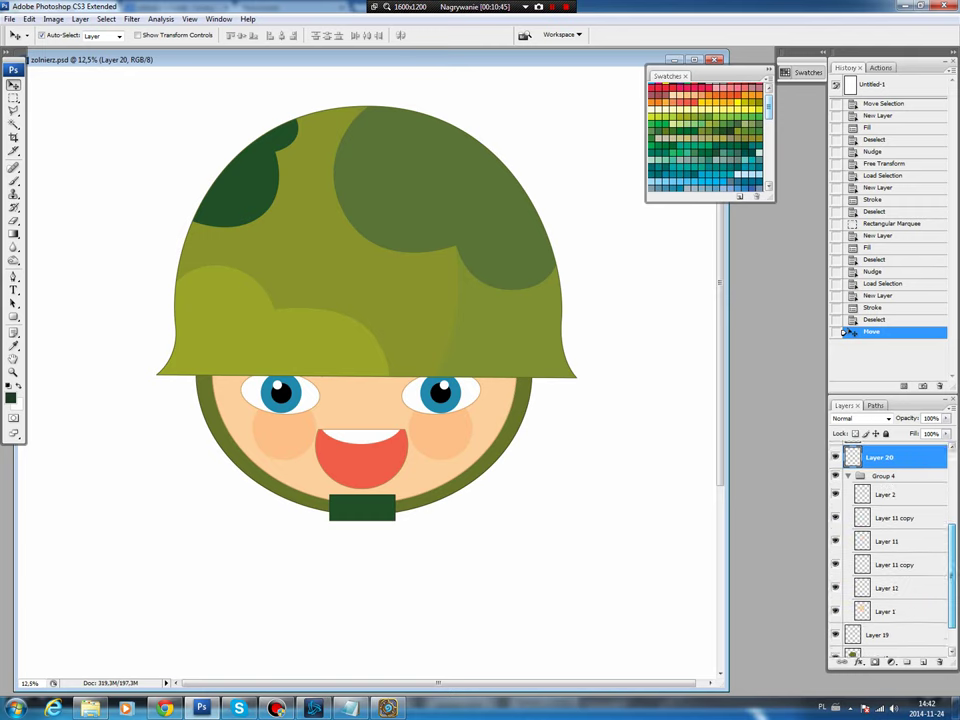
scroll(890, 550, "down", 5)
left_click(885, 645)
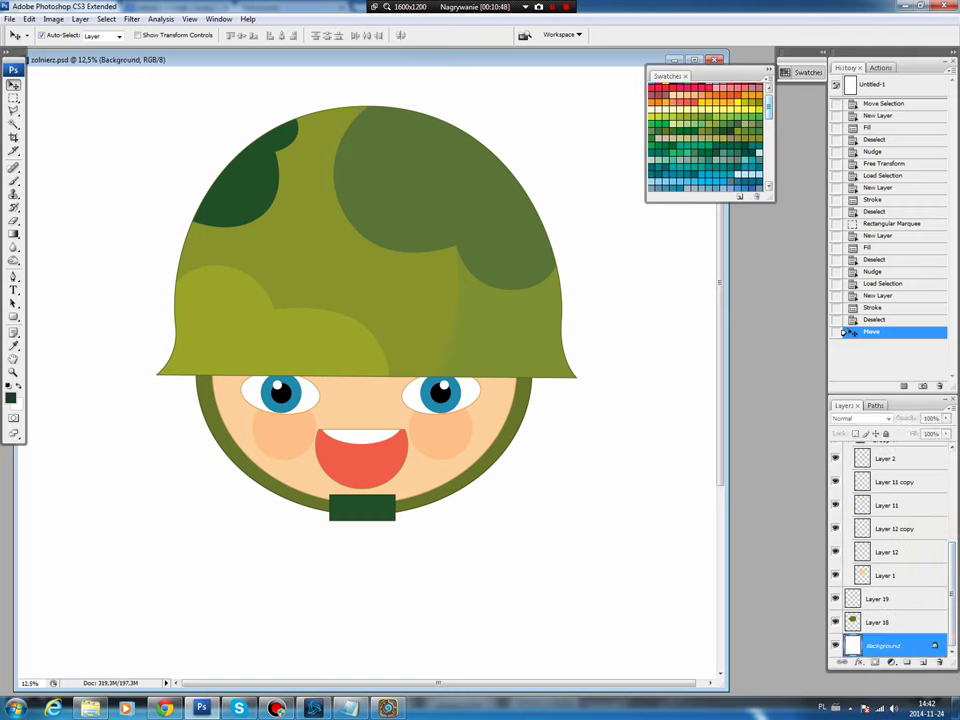
- Add a peach circle on a new layer at the head's left edge and move it into place
left_click(14, 97)
left_click(60, 109)
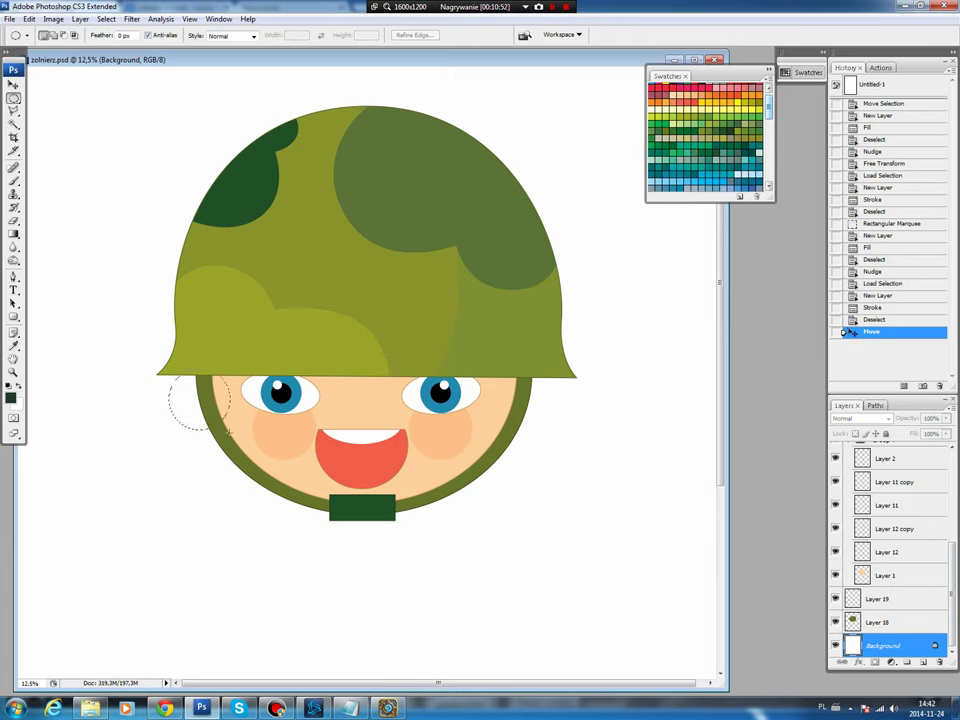
left_click_drag(212, 416, 228, 428)
key("ctrl+shift+alt+n")
key("b")
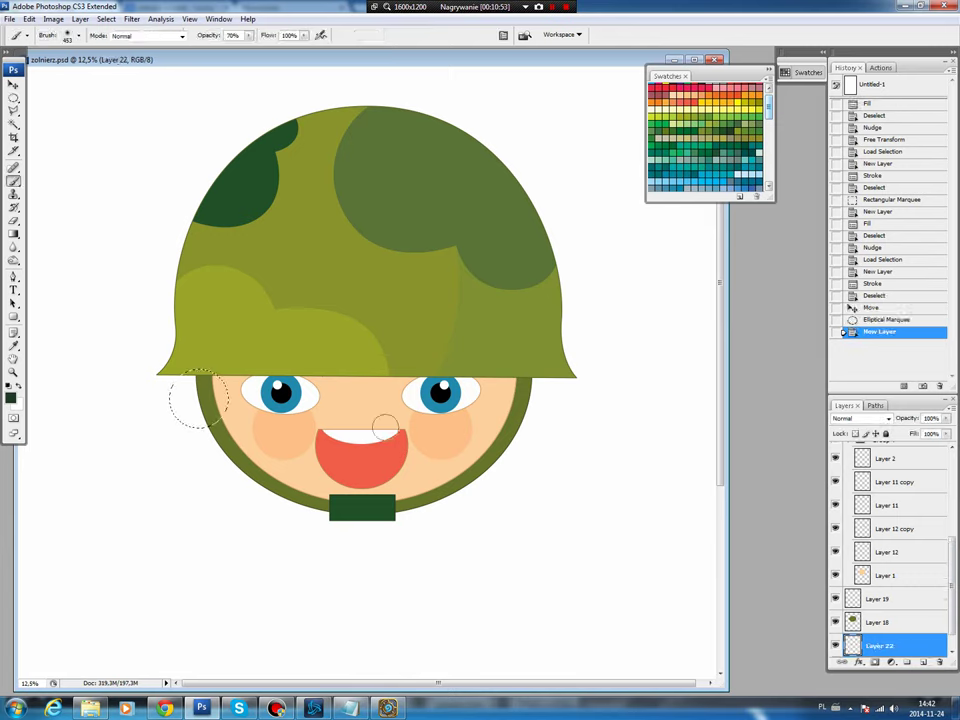
left_click(386, 424, "alt")
key("alt+BackSpace")
key("ctrl+d")
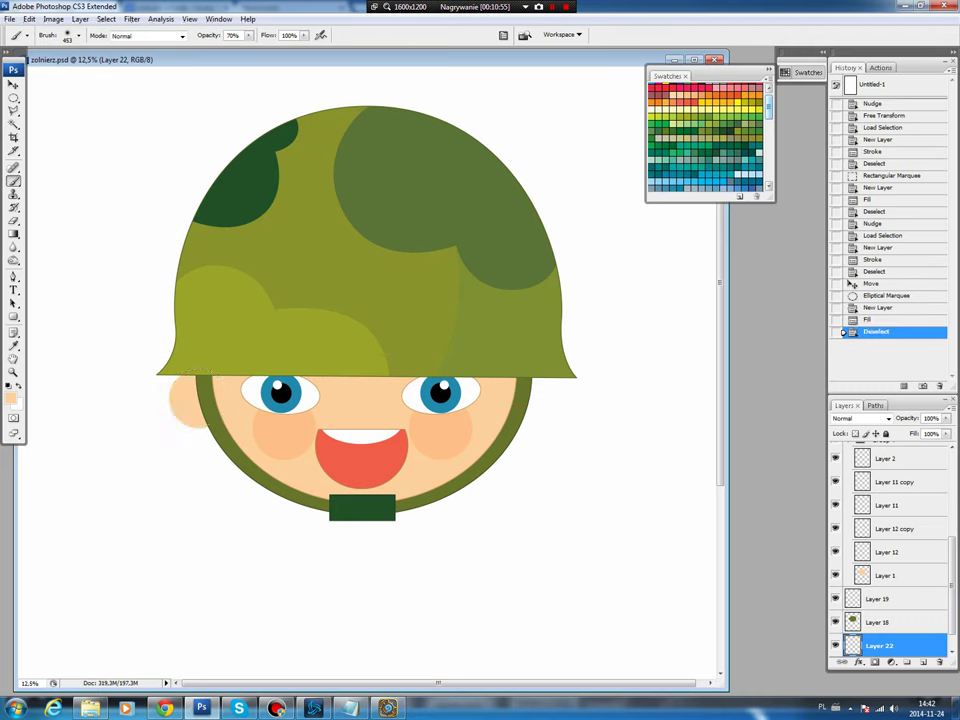
key("v")
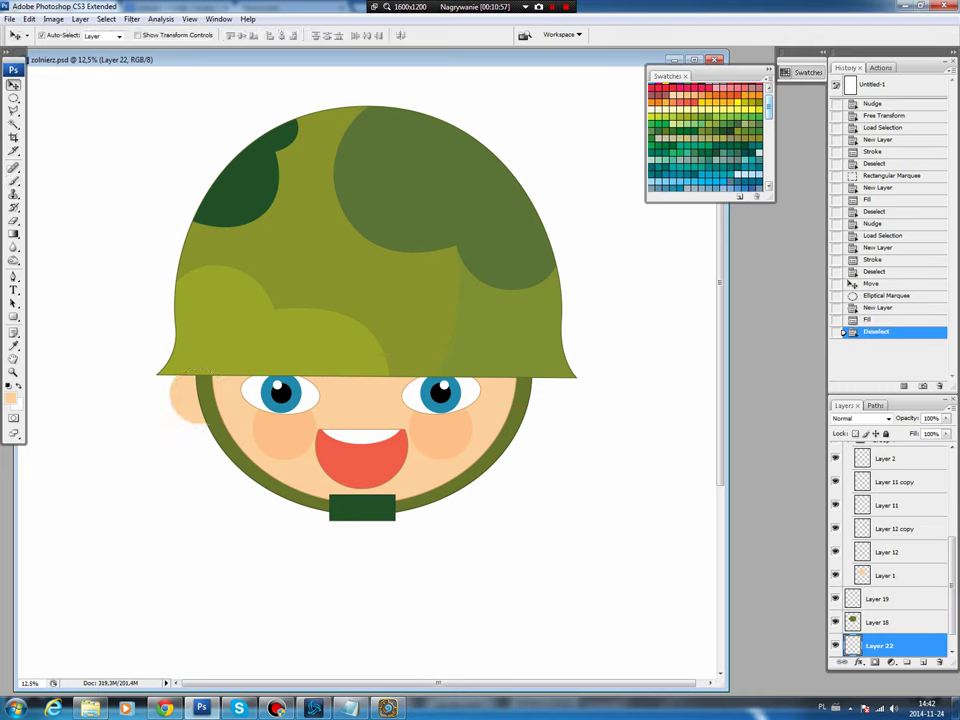
mouse_move(194, 372)
left_mouse_down()
mouse_move(228, 418)
mouse_move(206, 396)
left_mouse_up()
- Fill a smaller peach circle for the inner ear on another new layer
key("m")
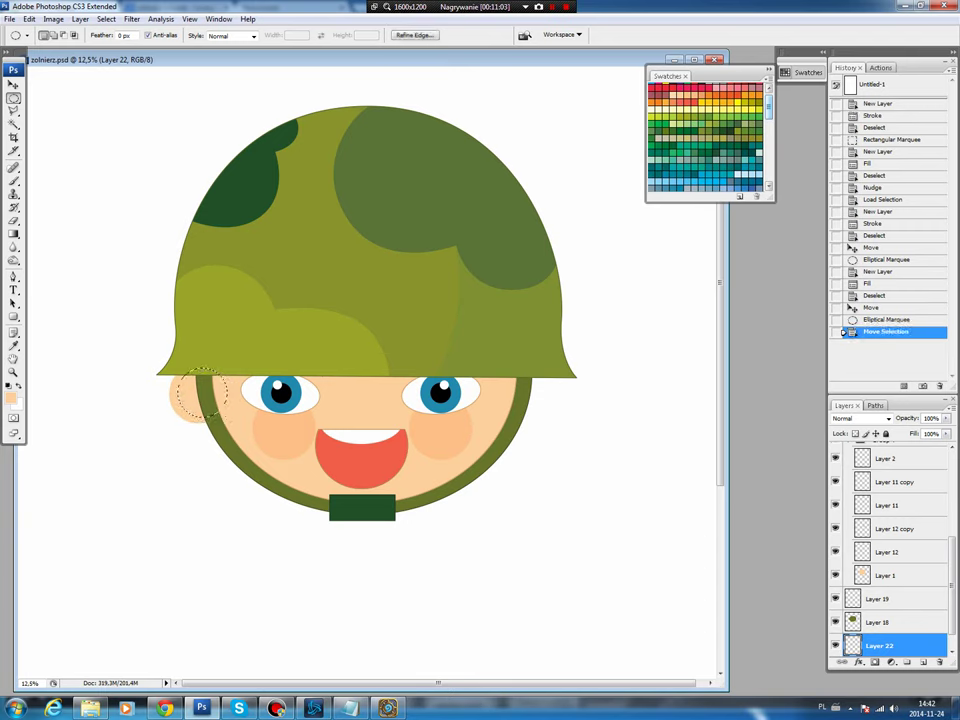
key("ctrl+shift+alt+n")
key("b")
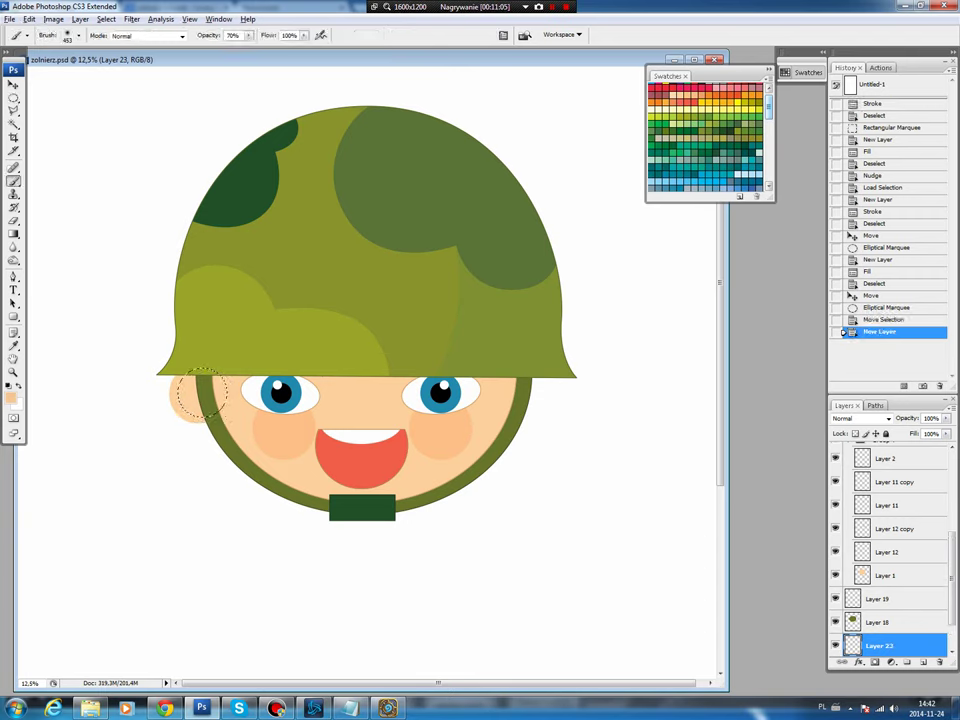
key("alt+BackSpace")
key("ctrl+d")
- Darken the inner ear with Hue/Saturation lightness, scale it to 92.2%, and nudge it right
key("ctrl+u")
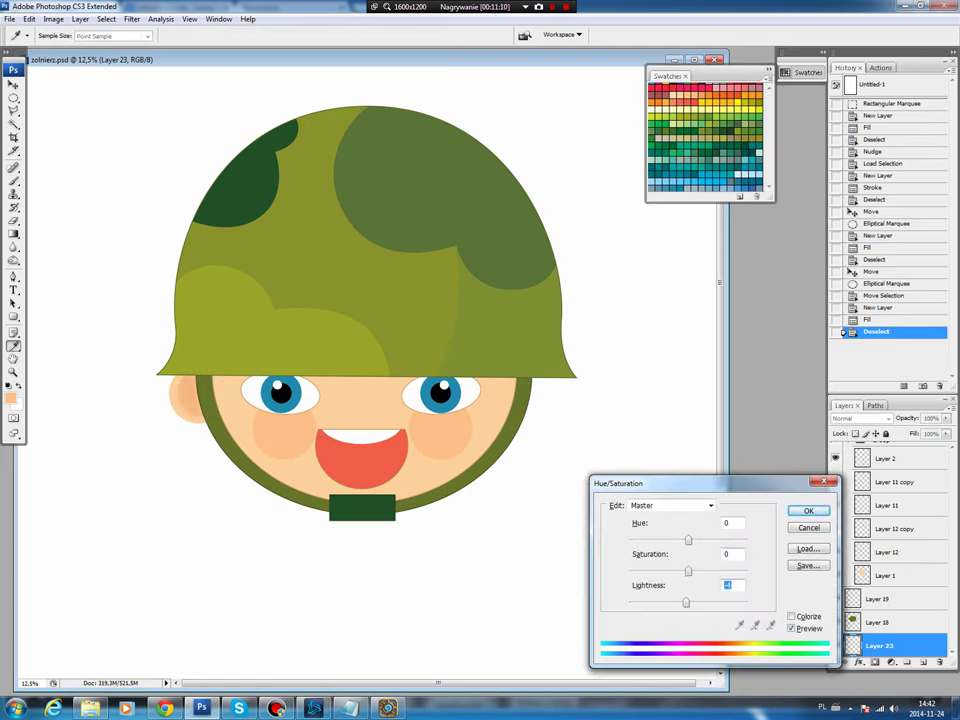
key("Return")
key("v")
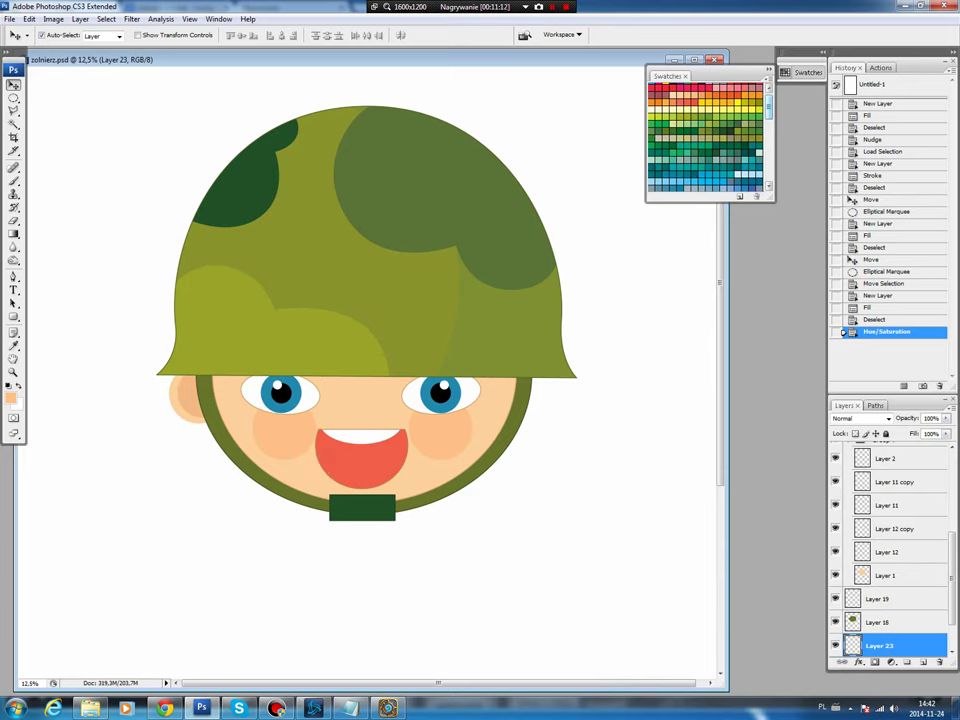
key("ctrl+t")
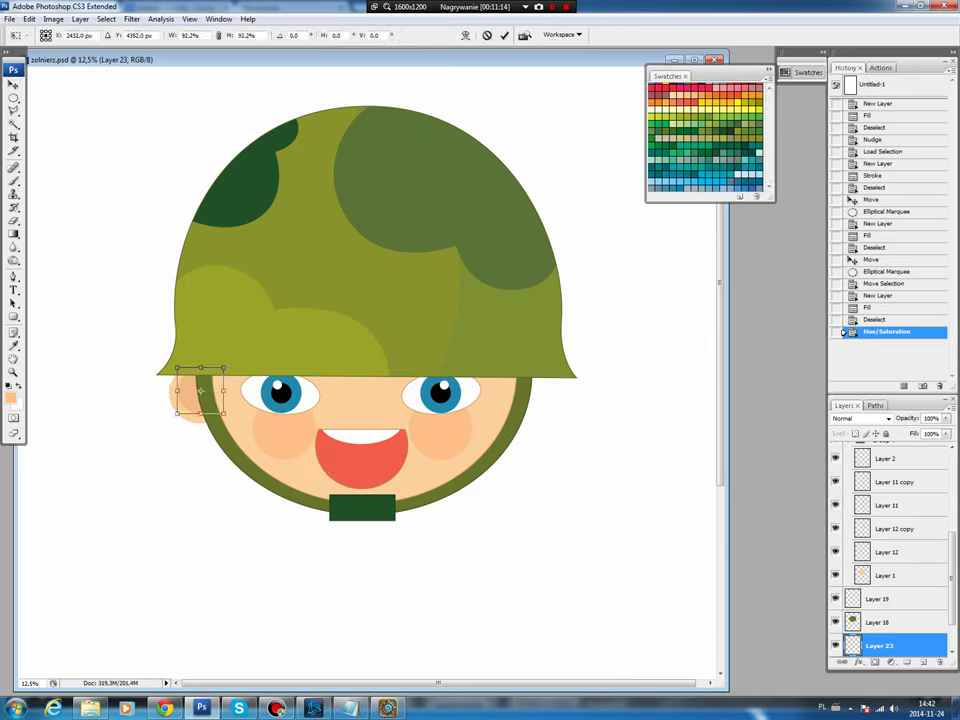
key("Return")
key("Right")
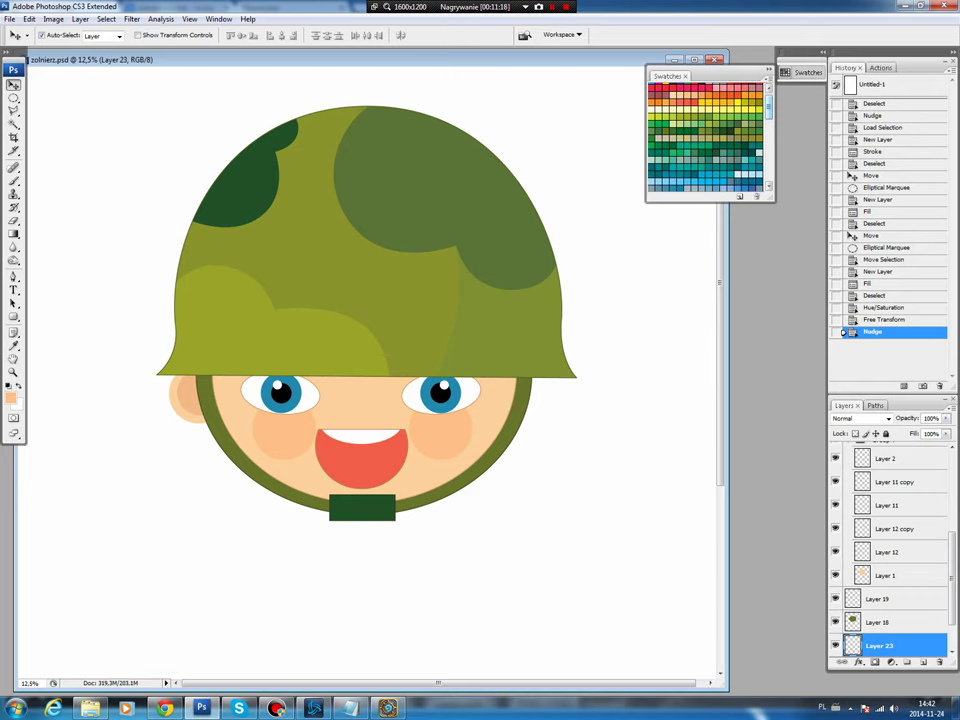
scroll(890, 550, "down", 2)
- Merge the two ear layers into one and load the ear's shape as a selection
left_click(880, 622, "shift")
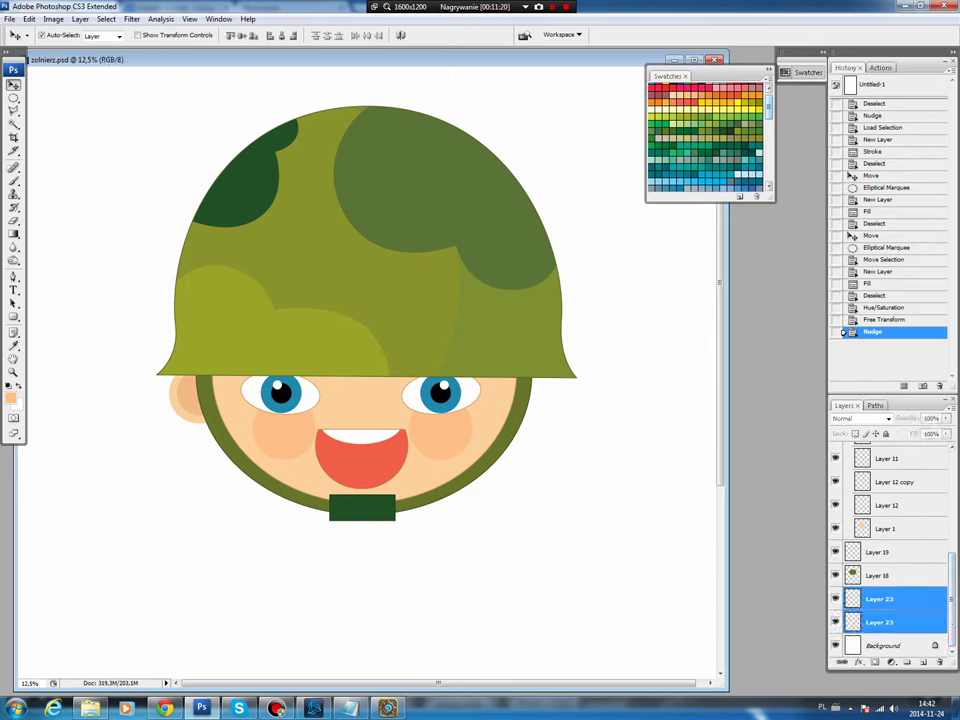
right_click(880, 598)
left_click(870, 568)
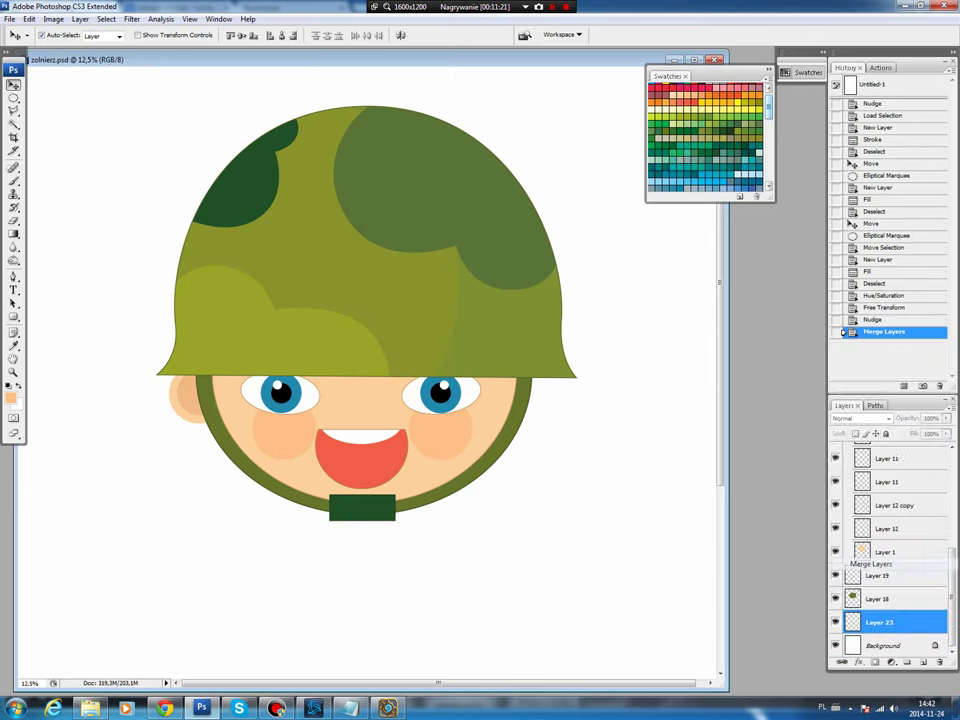
left_click(852, 622, "ctrl")
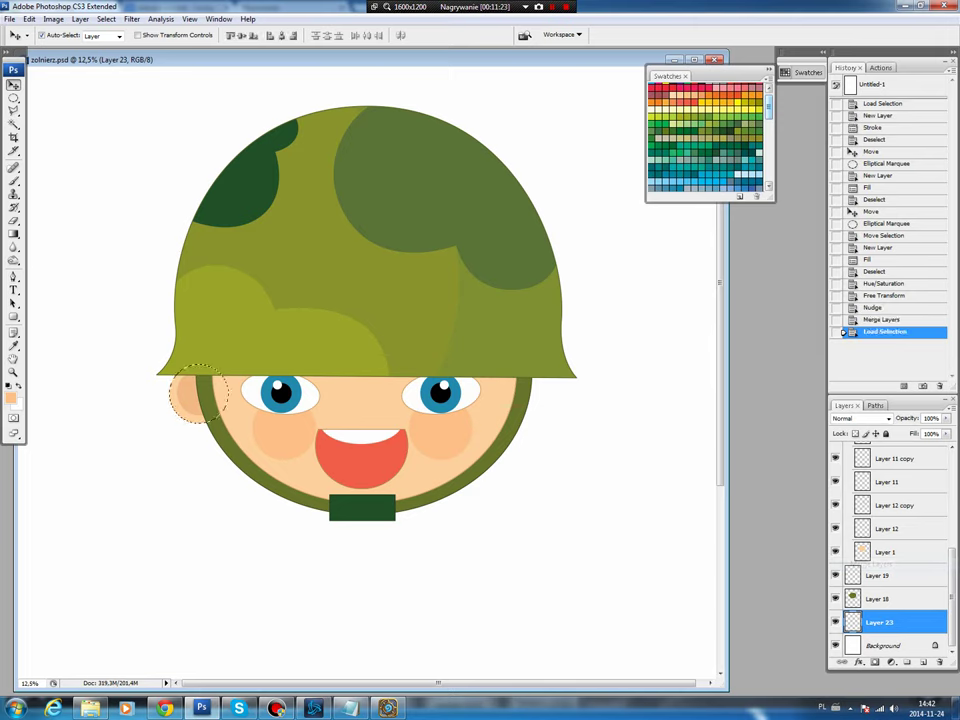
- On a new layer, stroke the ear selection with a darker brown outline, then deselect
key("ctrl+shift+alt+n")
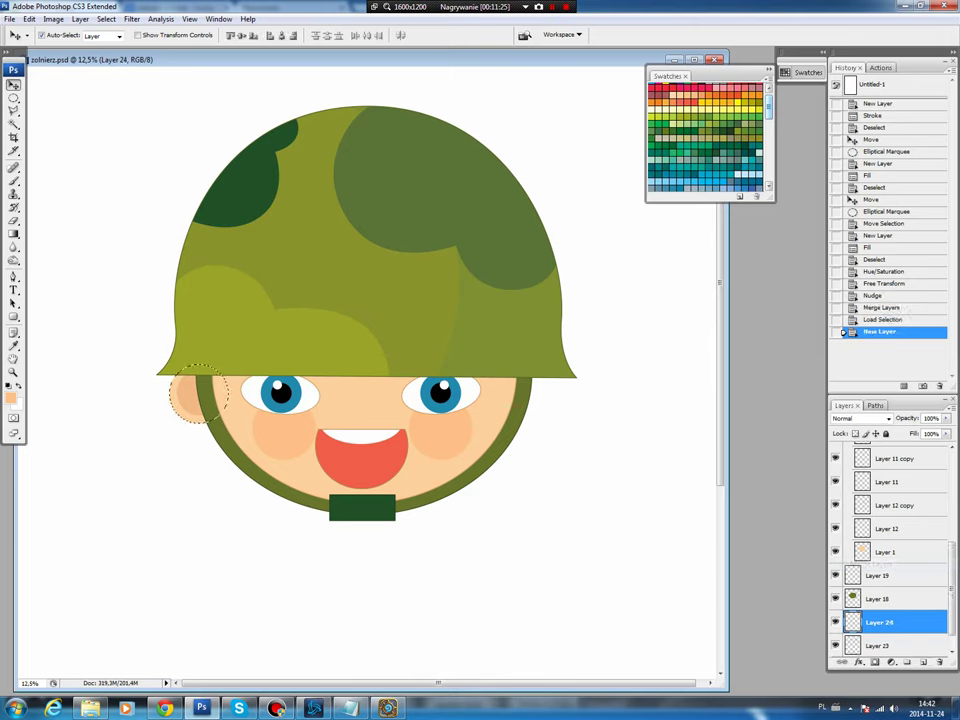
key("i")
left_click(11, 398)
left_click(418, 232)
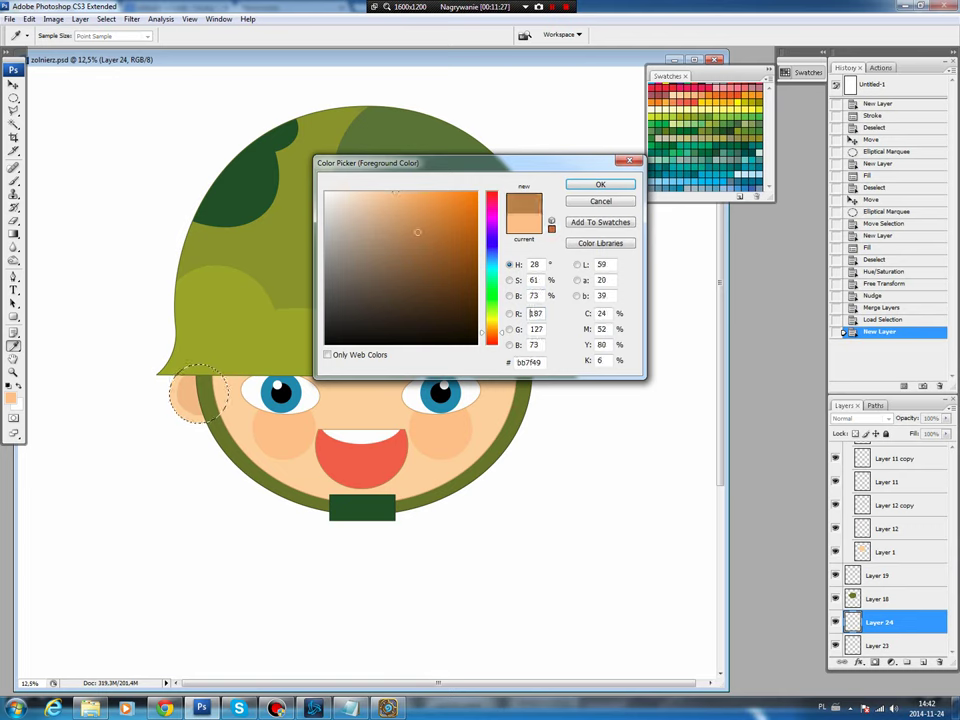
left_click(600, 185)
key("v")
left_click(29, 19)
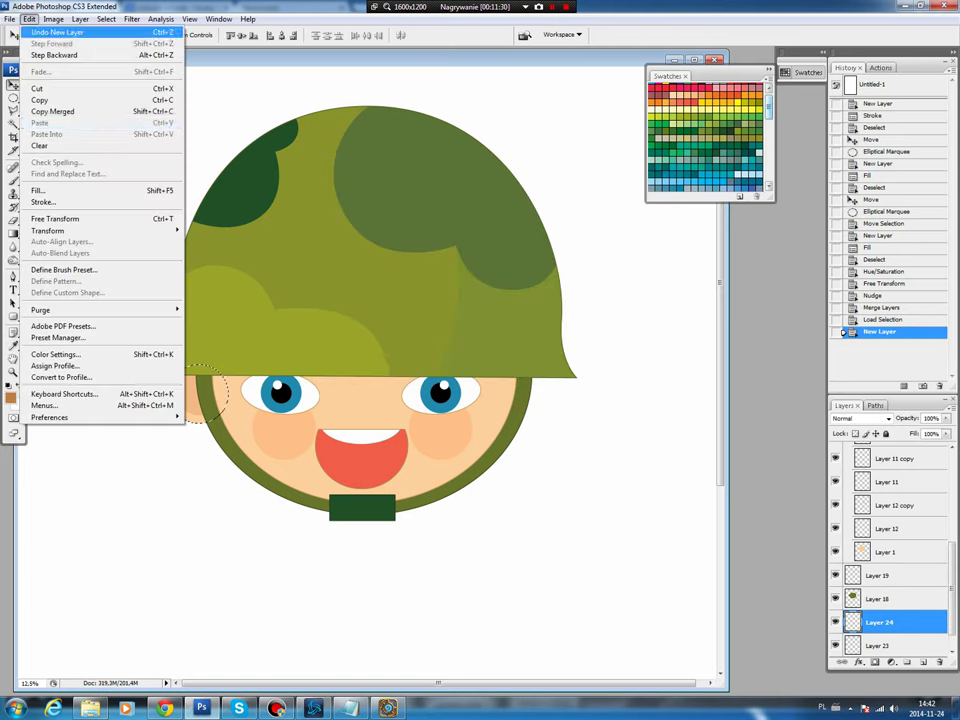
left_click(42, 201)
key("Return")
key("ctrl+d")
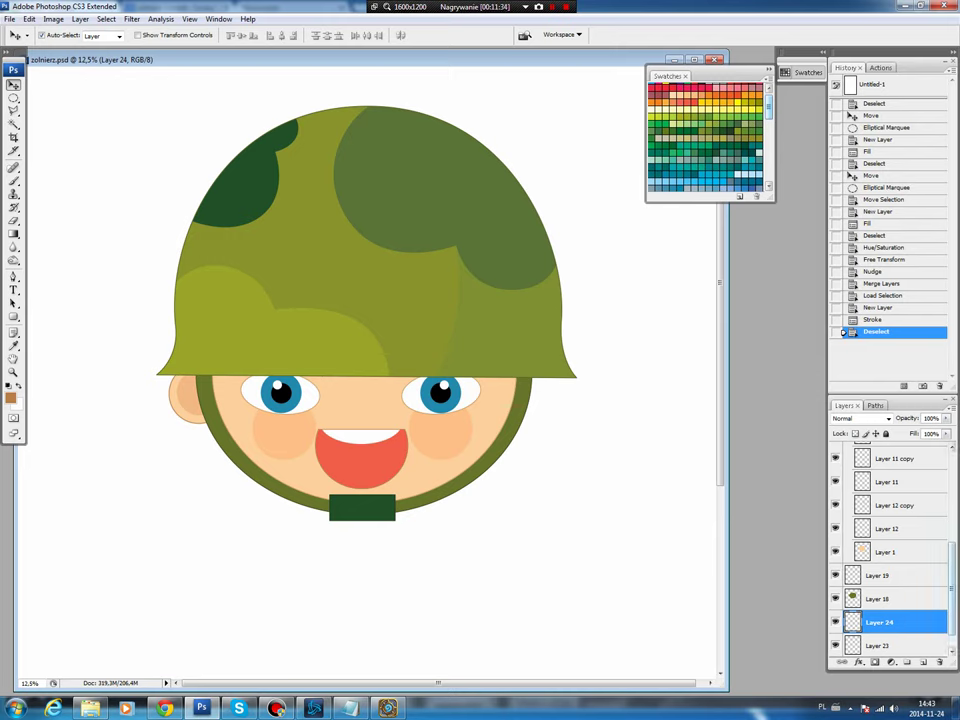
- Link the ear and outline layers, duplicate them, and flip the copy horizontally
key("shift+alt+bracketleft")
left_click(846, 662)
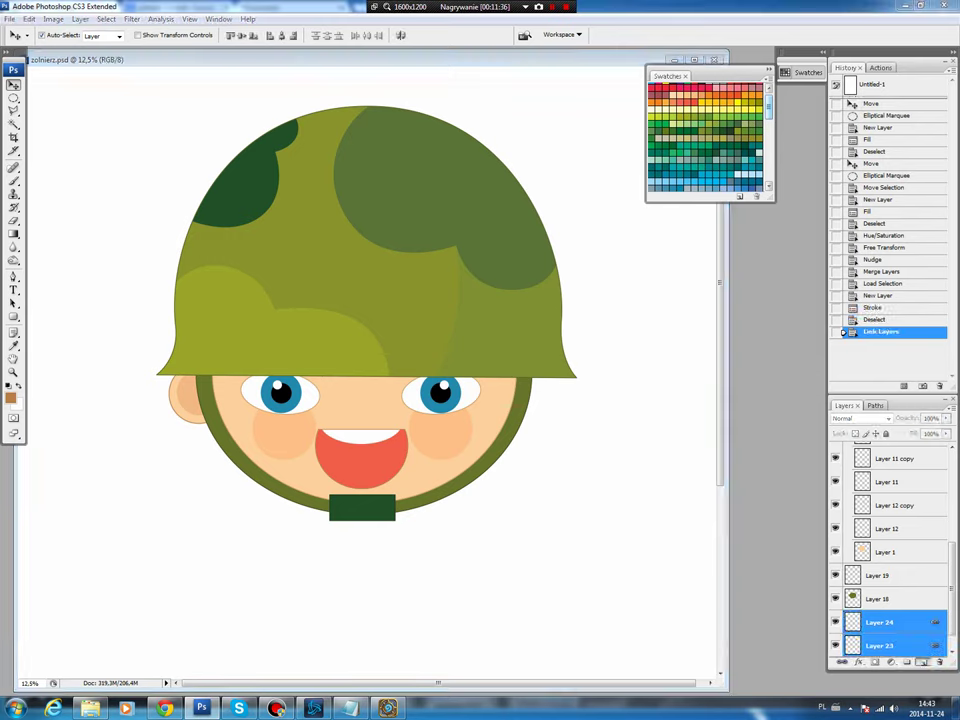
key("ctrl+j")
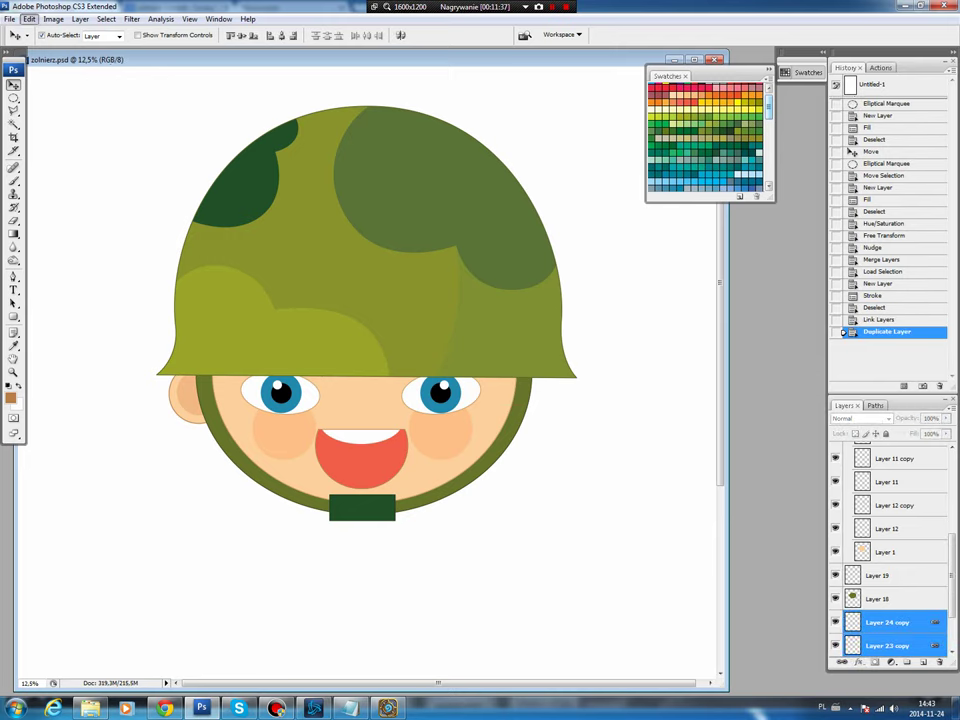
left_click(29, 19)
mouse_move(100, 230)
left_click(215, 360)
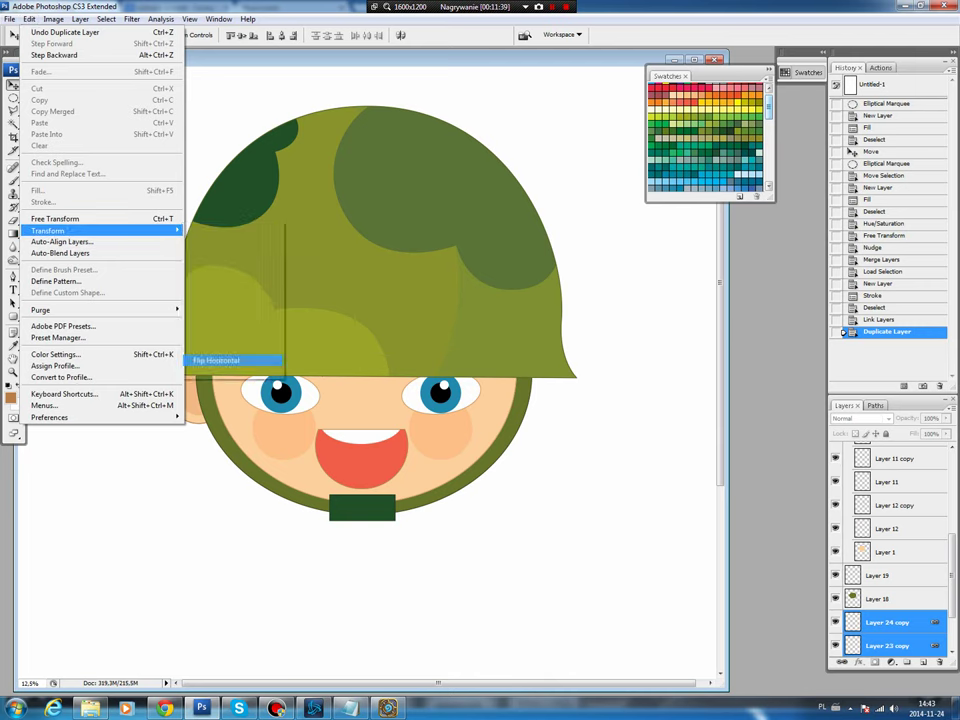
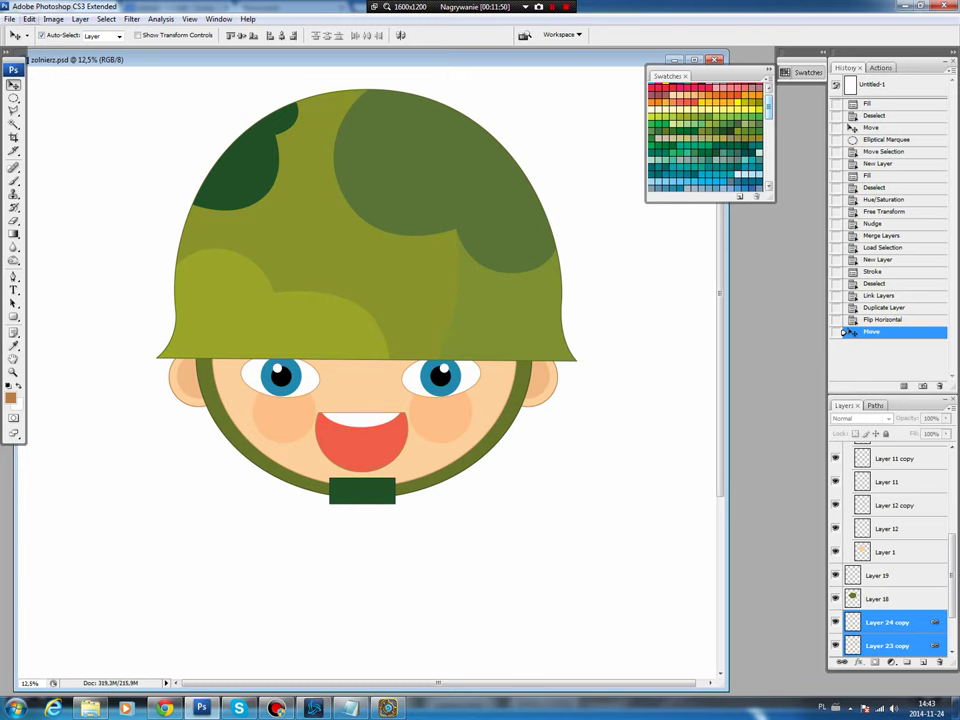
- On Layer 13, draw a closed six-point Pen outline across the helmet's lower right
left_click(887, 453)
key("p")
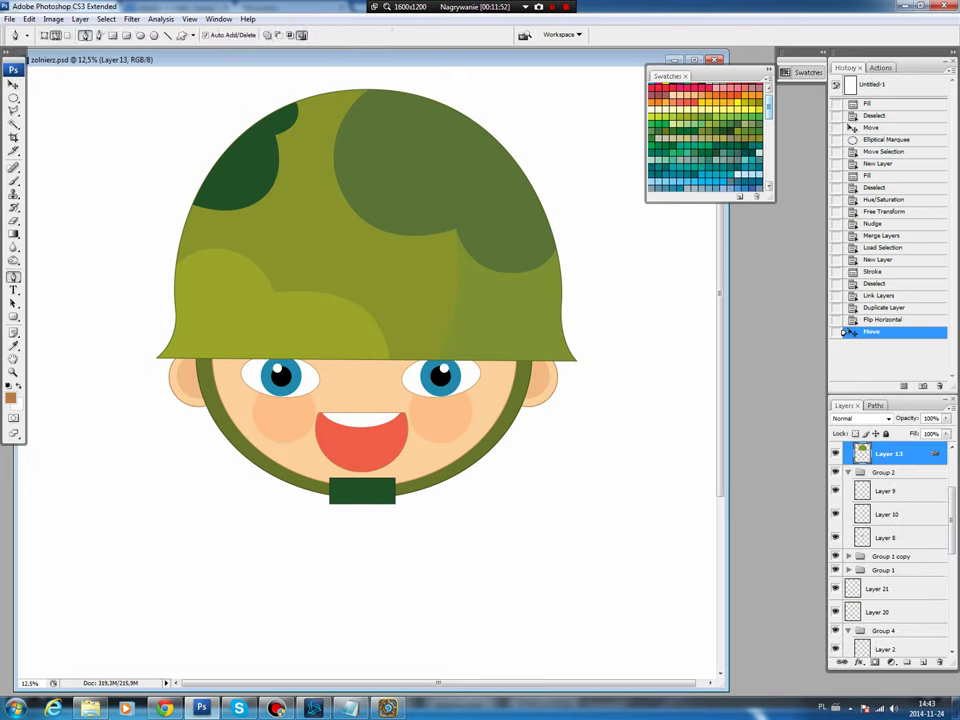
left_click(322, 294)
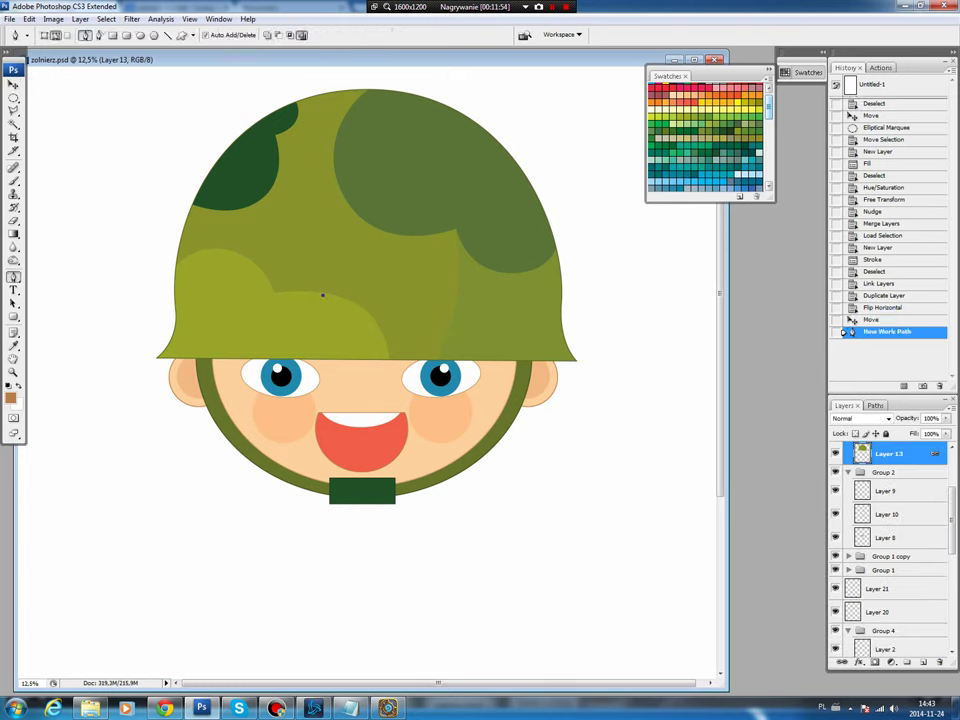
left_click(347, 244)
left_click(481, 315)
left_click(590, 271)
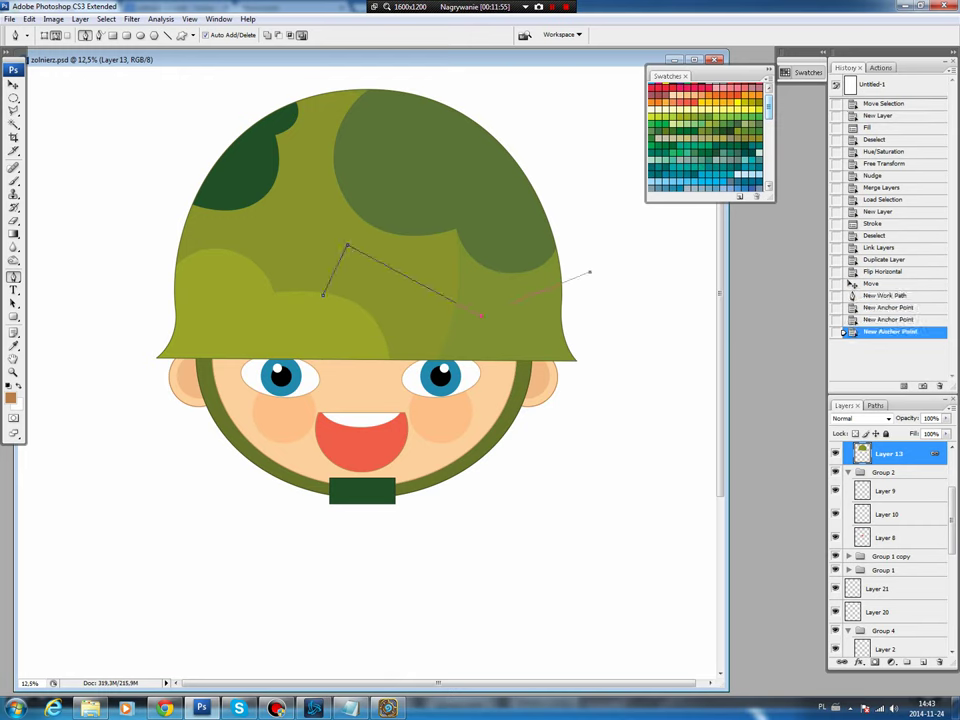
left_click(608, 360)
left_click(340, 380)
left_click(322, 294)
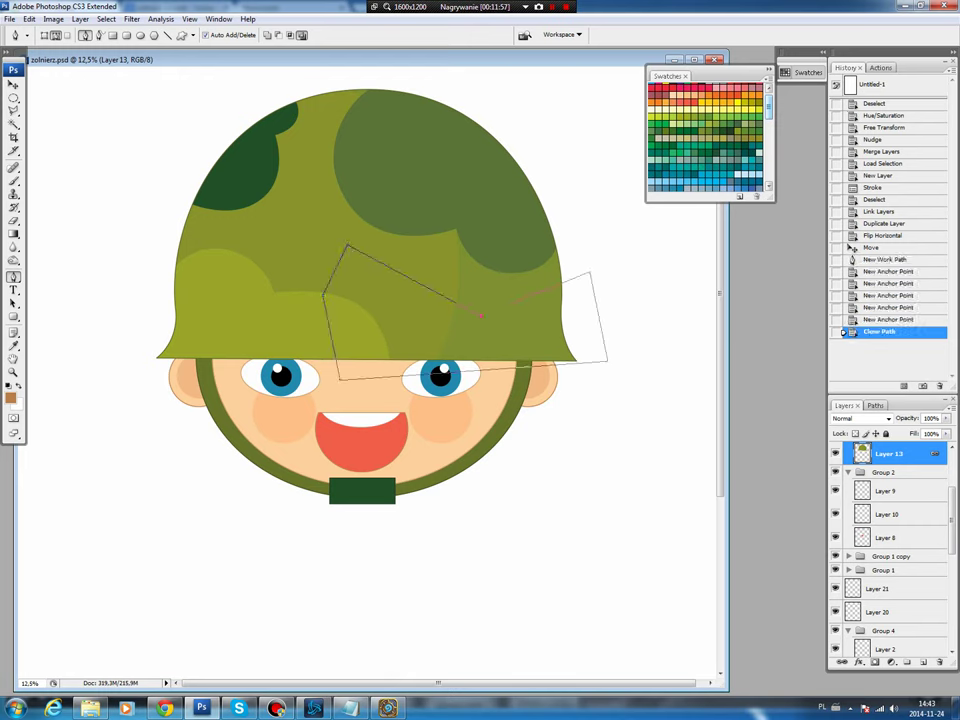
- Curve the outline's top, left and lower points, then load the path as a selection
left_click_drag(347, 244, 389, 231)
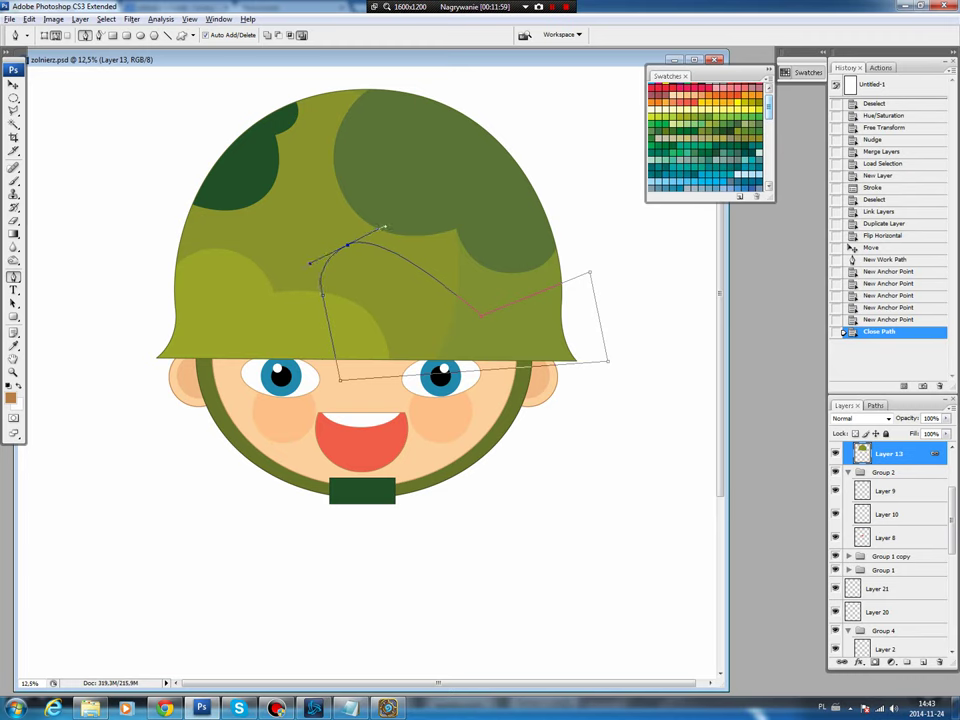
left_click_drag(322, 294, 315, 302)
left_click_drag(480, 315, 410, 307)
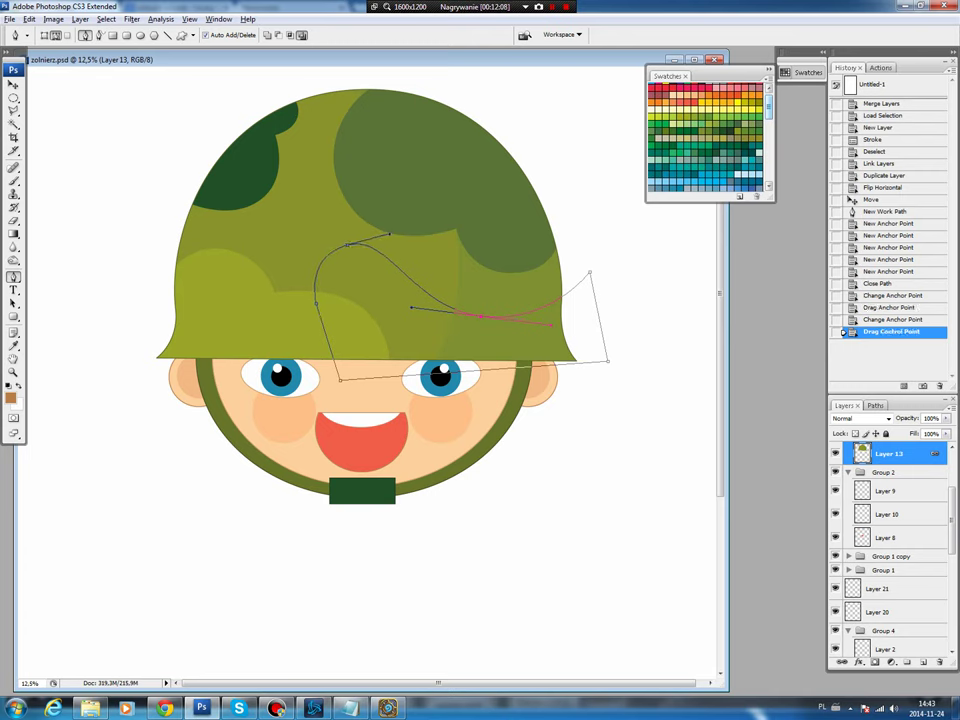
key("alt")
key("w")
key("p")
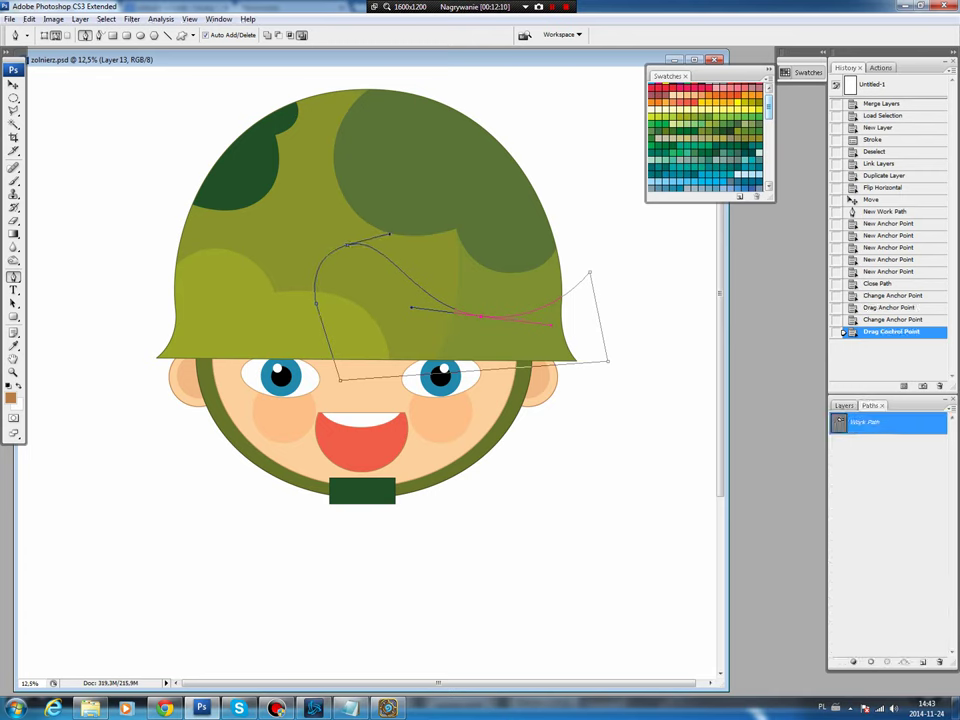
key("ctrl+Return")
- Fill the patch selection with light khaki on a new empty layer
key("ctrl+shift+alt+n")
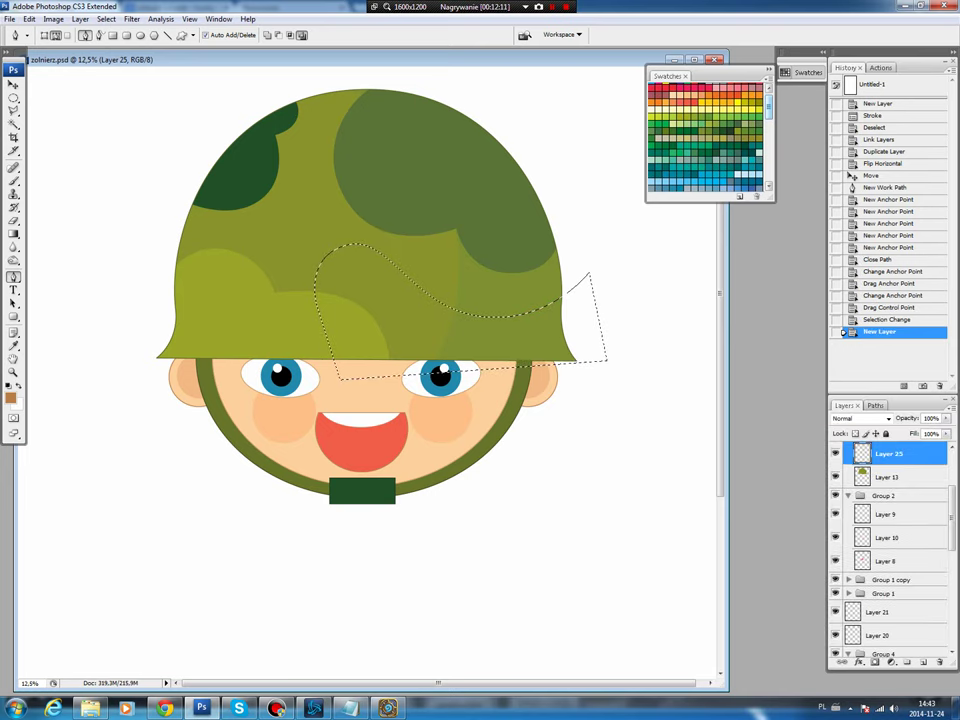
key("b")
key("x")
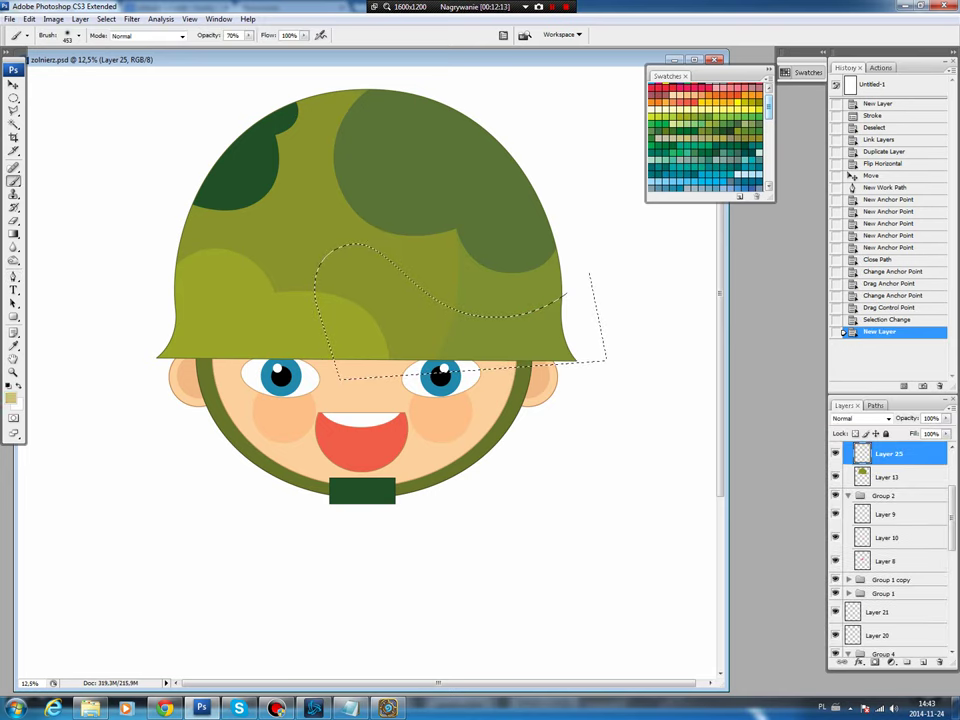
key("alt+BackSpace")
key("ctrl+d")
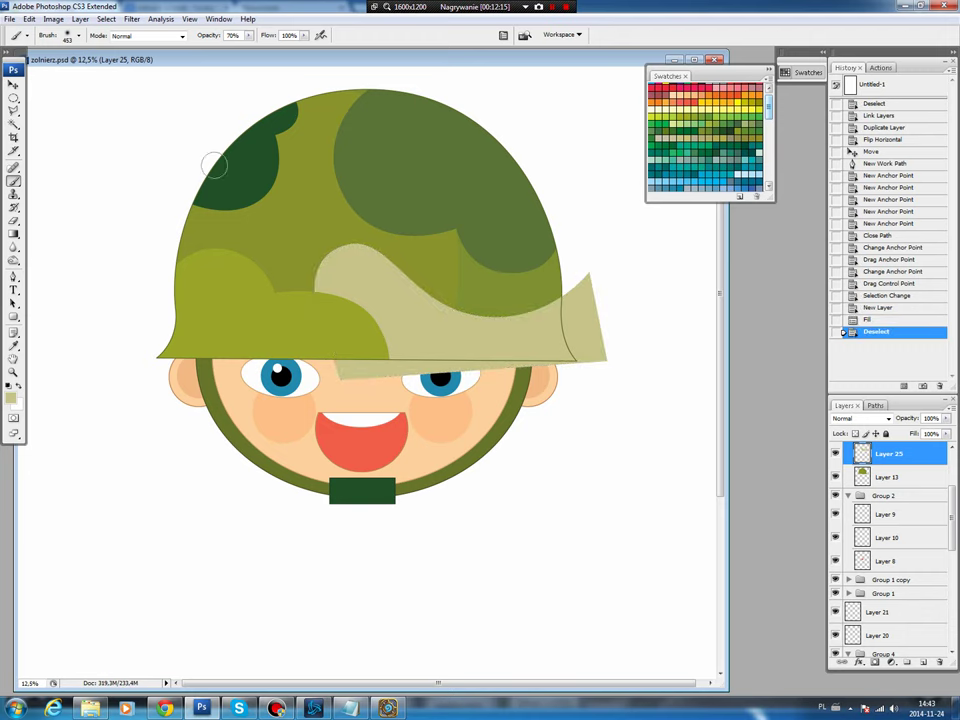
- Delete the khaki outside the helmet's outline, then collapse and select Group 3
left_click(862, 477, "ctrl")
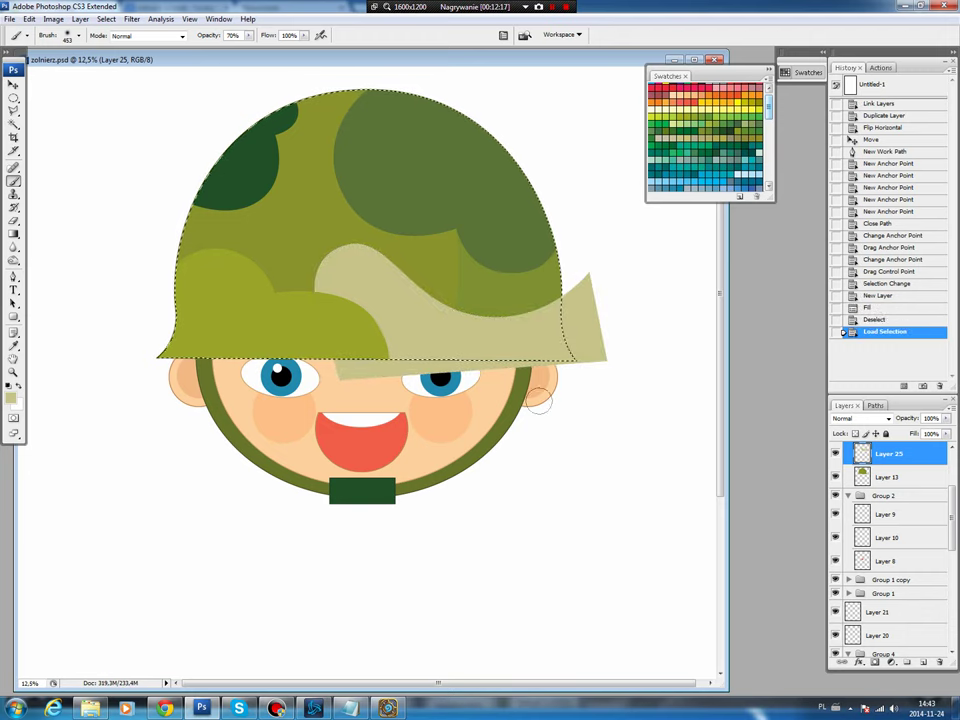
left_click(106, 19)
left_click(116, 66)
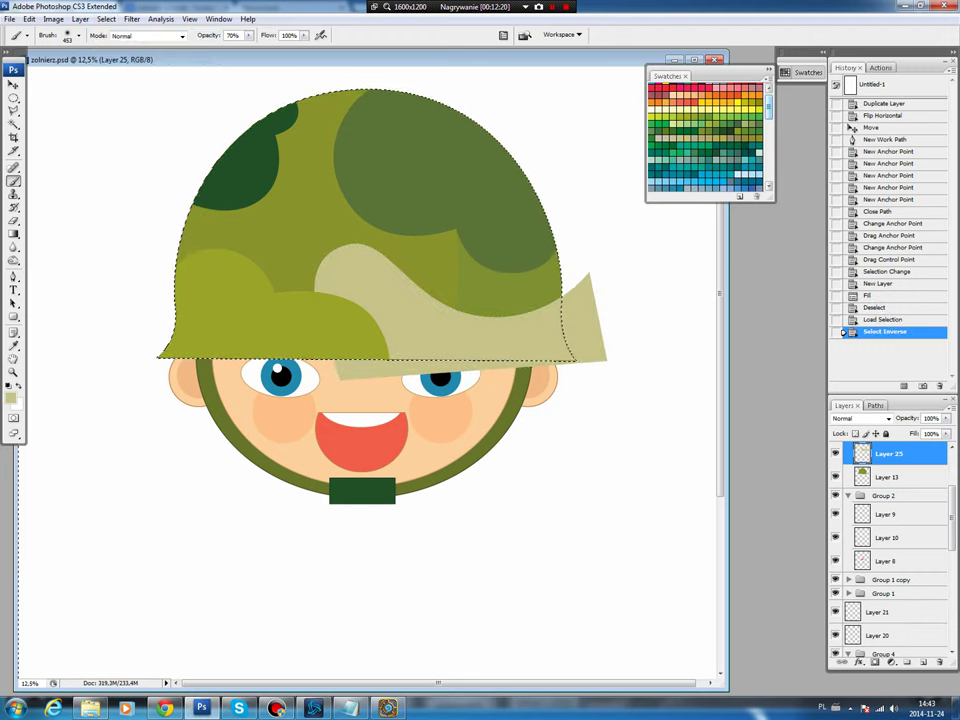
key("Delete")
key("ctrl+d")
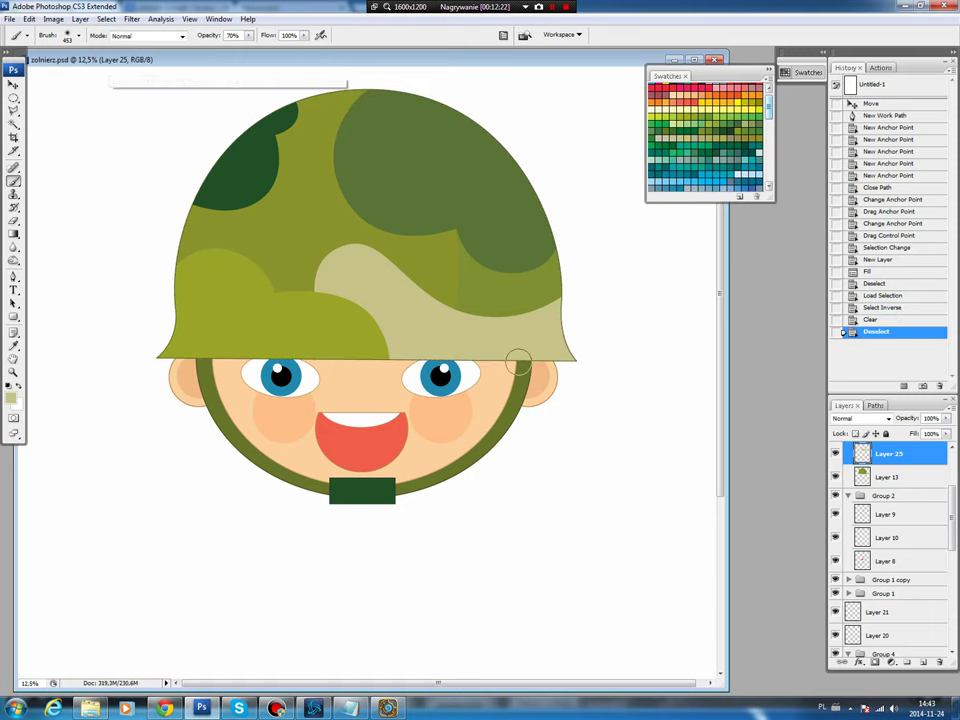
scroll(366, 370, "down", 1)
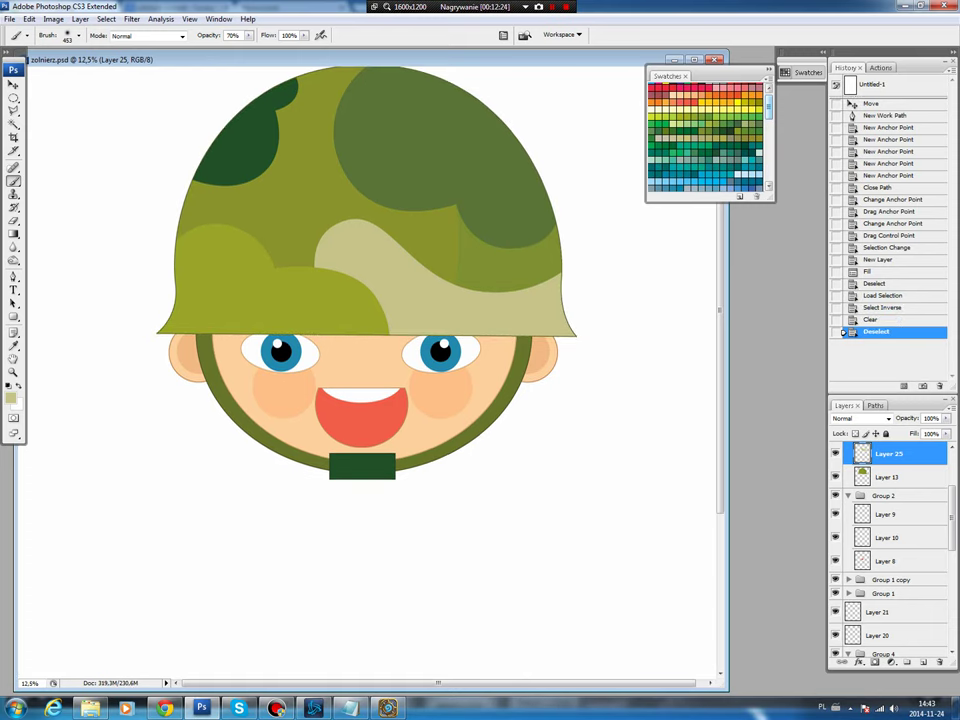
scroll(366, 370, "down", 1)
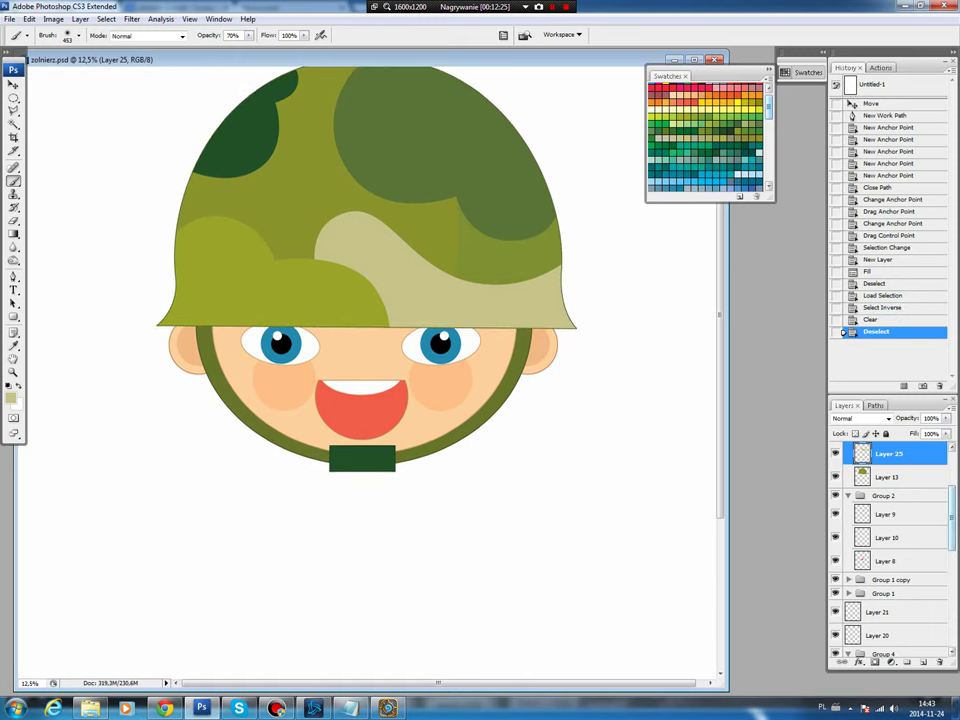
scroll(890, 540, "up", 2)
left_click(848, 443)
- Zoom out to 6.25% and group the layers from Layer 19 to Layer 23 into Group 5
key("z")
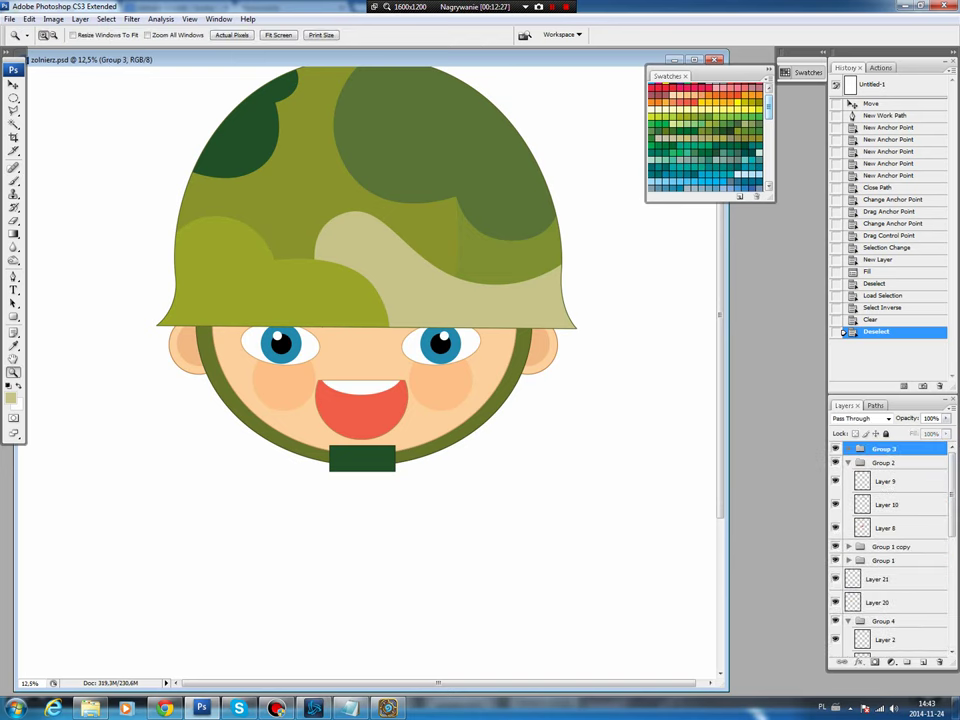
left_click_drag(104, 153, 720, 690)
key("ctrl+minus")
key("ctrl+minus")
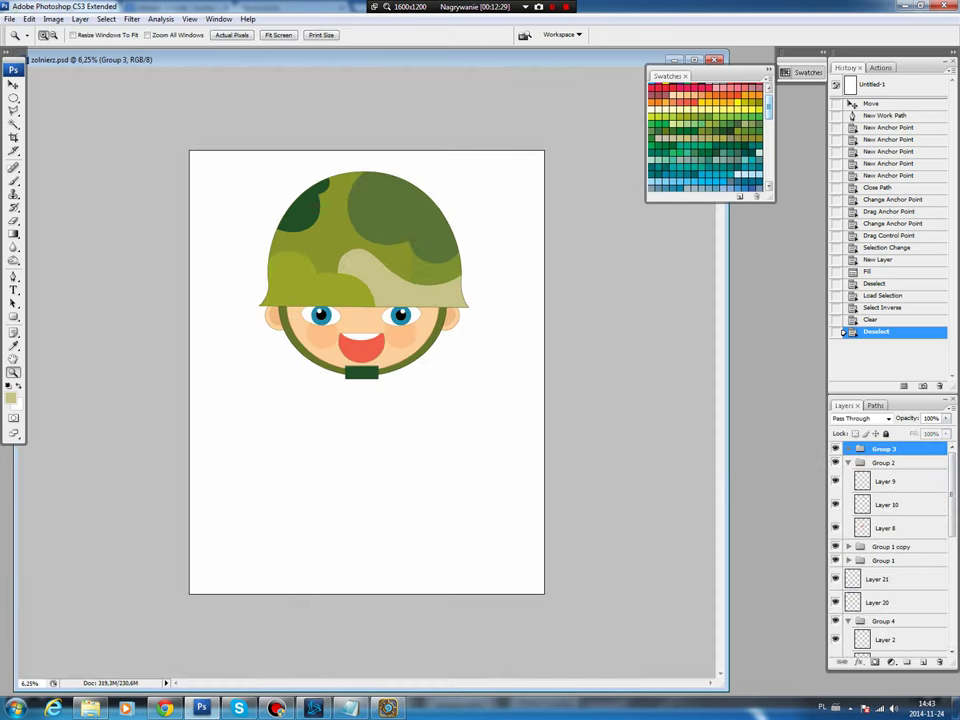
scroll(890, 545, "down", 5)
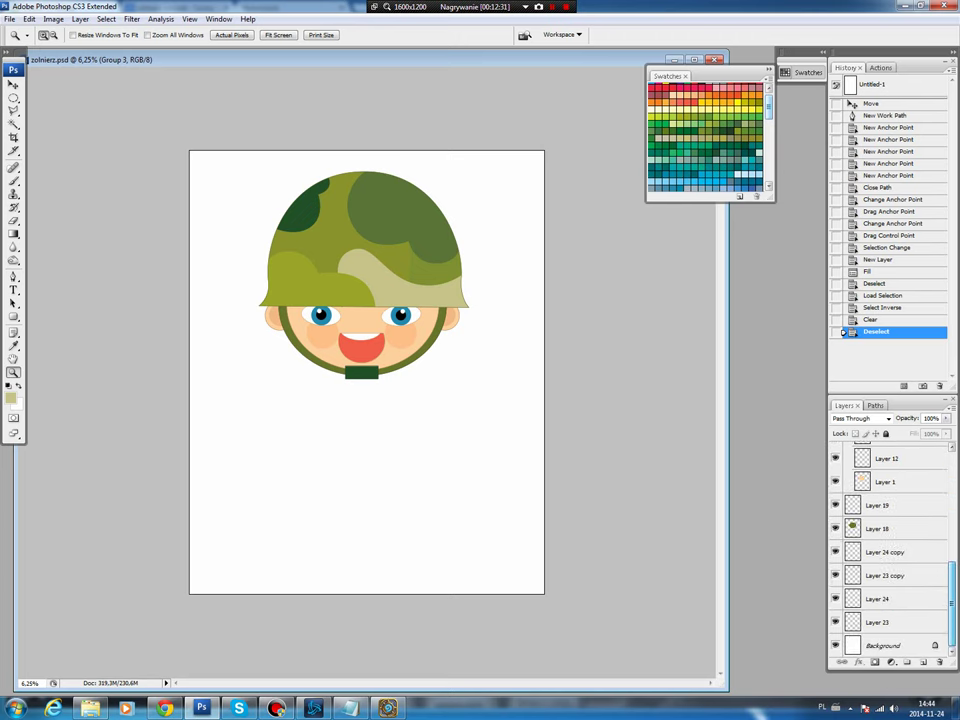
left_click(882, 645)
left_click(880, 622)
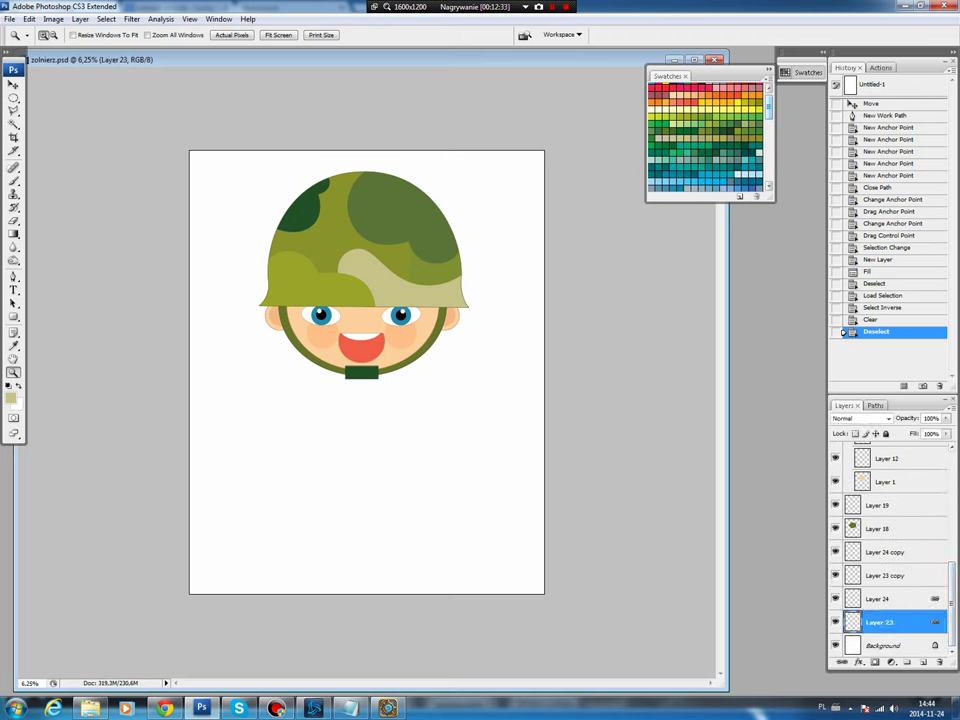
left_click(880, 505, "shift")
left_click_drag(880, 505, 907, 662)
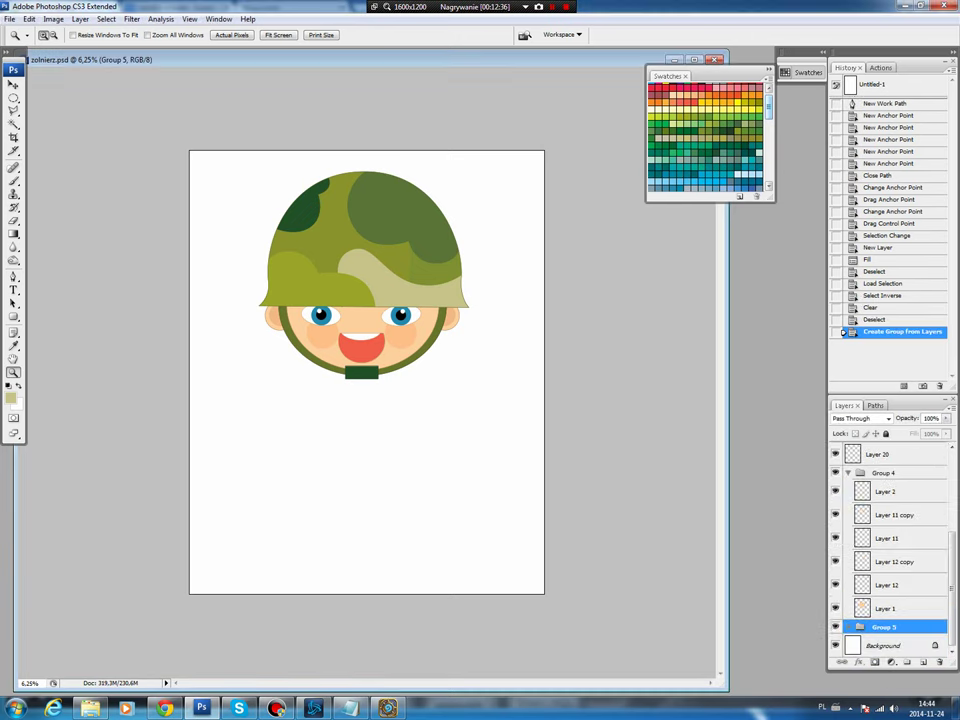
- Fill an elliptical selection below the head with olive green on a new layer, nudging it up
key("m")
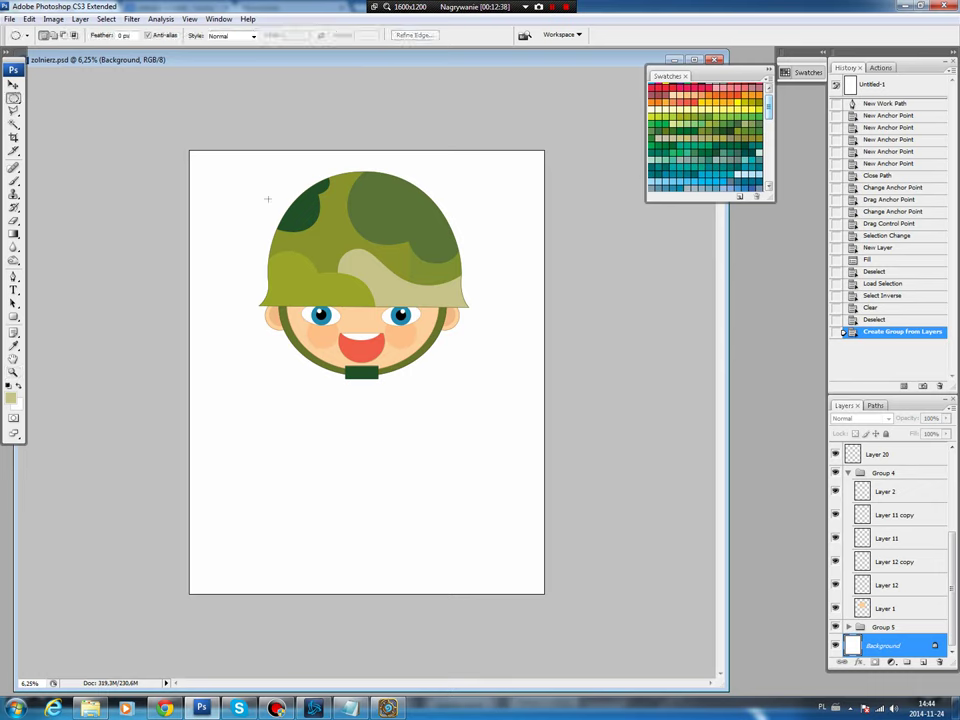
mouse_move(312, 330)
left_mouse_down()
mouse_move(450, 464)
mouse_move(437, 490)
left_mouse_up()
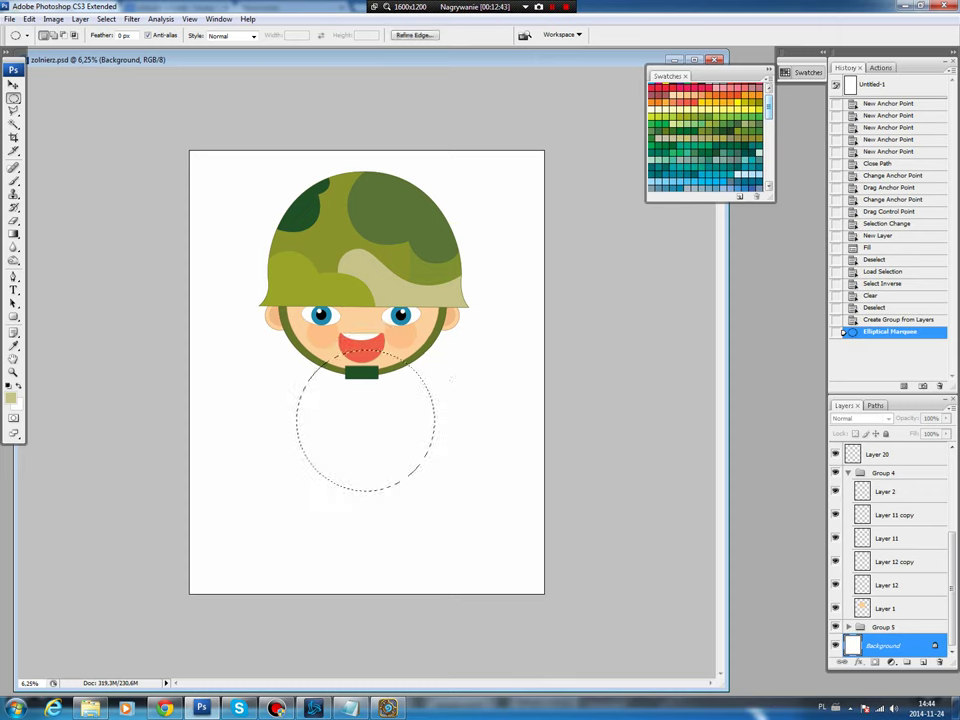
left_click_drag(367, 421, 362, 420)
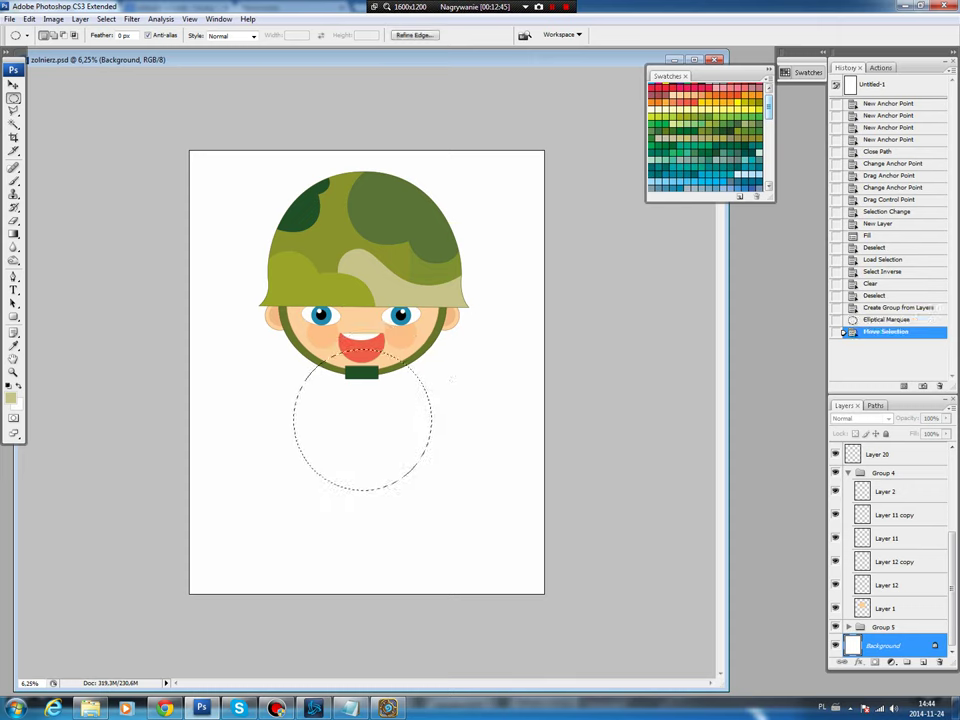
key("ctrl+shift+alt+n")
key("b")
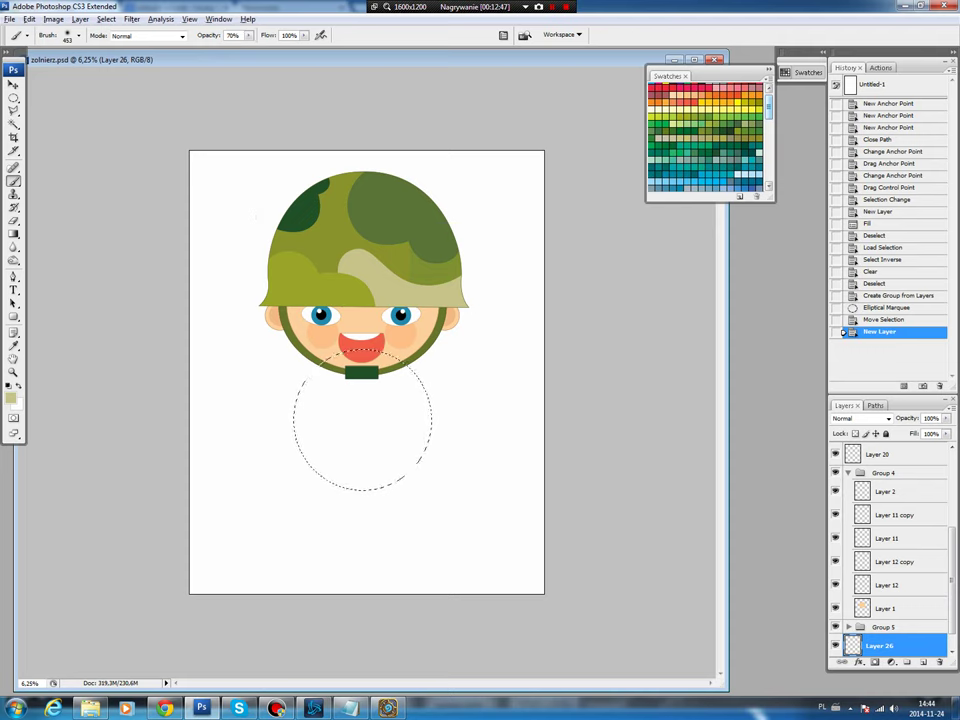
left_click(300, 275, "alt")
key("ctrl+d")
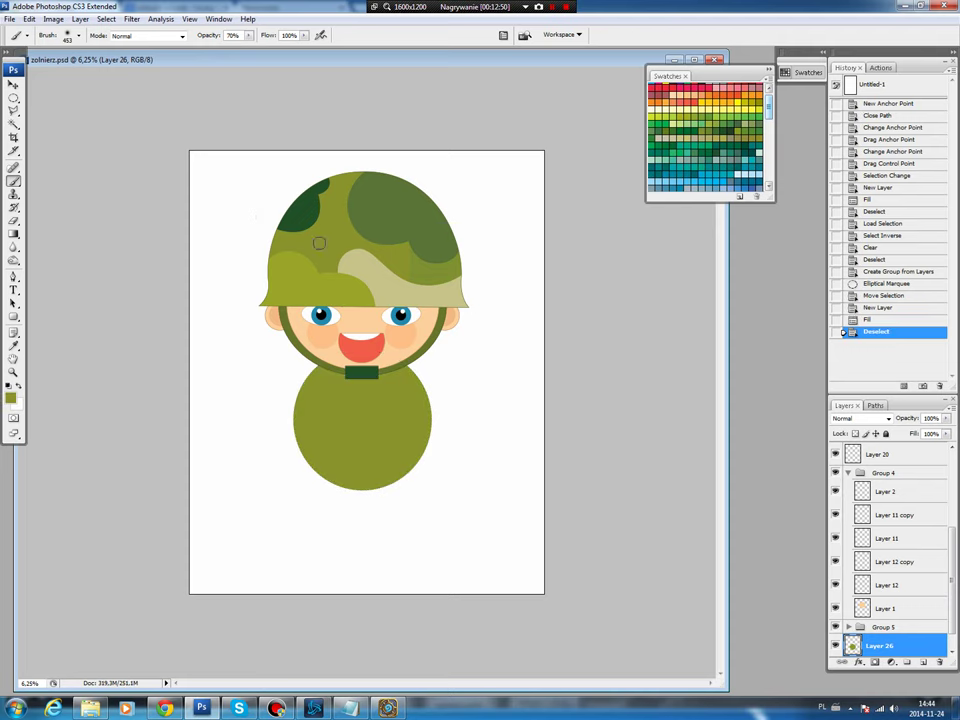
key("v")
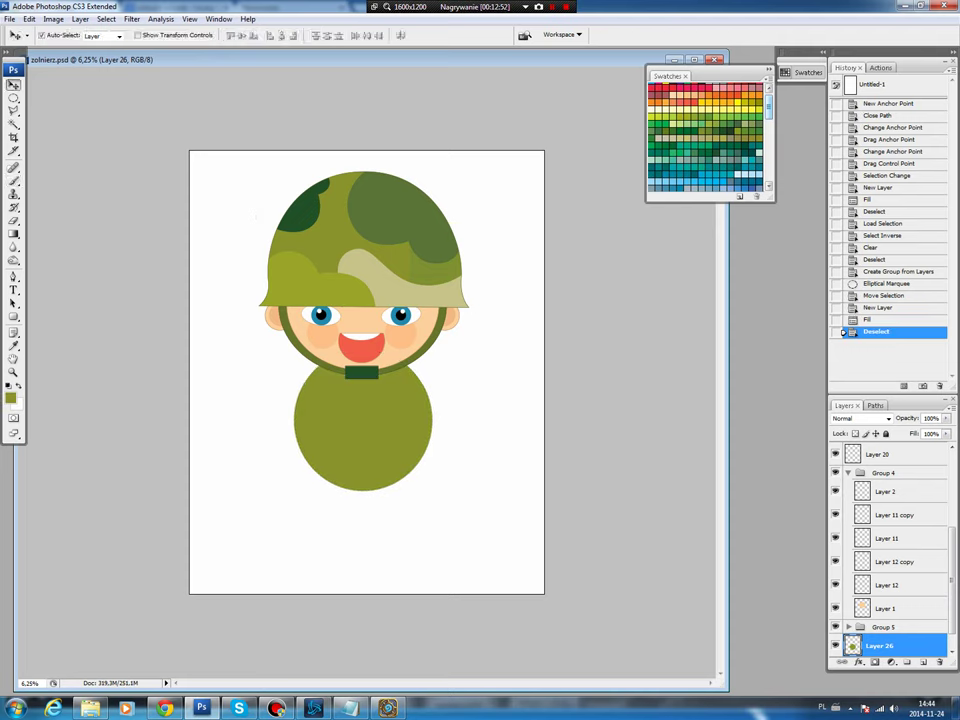
key("Up")
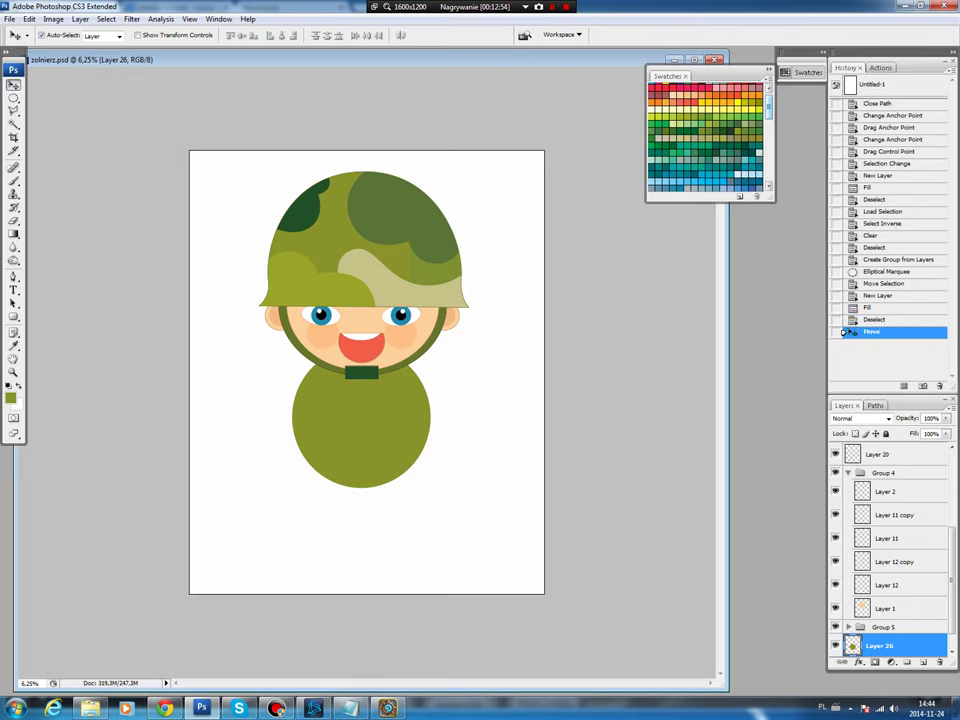
left_click(14, 97)
left_click(60, 98)
- Delete the lower part of the olive body circle to flatten it, then nudge it down
mouse_move(252, 503)
left_mouse_down()
mouse_move(349, 533)
mouse_move(479, 420)
left_mouse_up()
key("Delete")
key("ctrl+d")
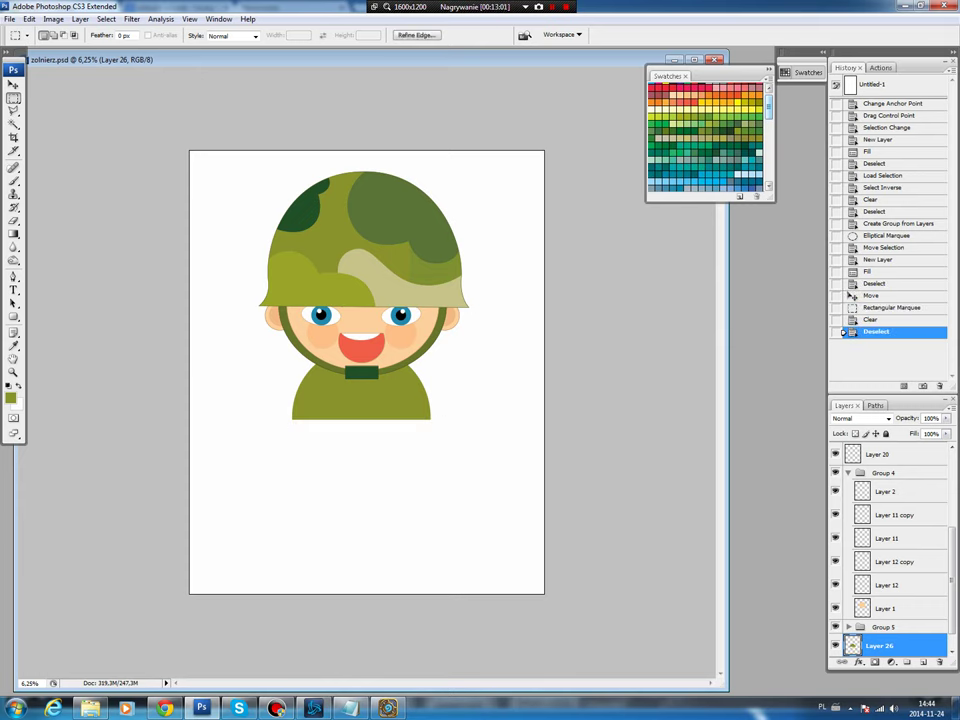
key("v")
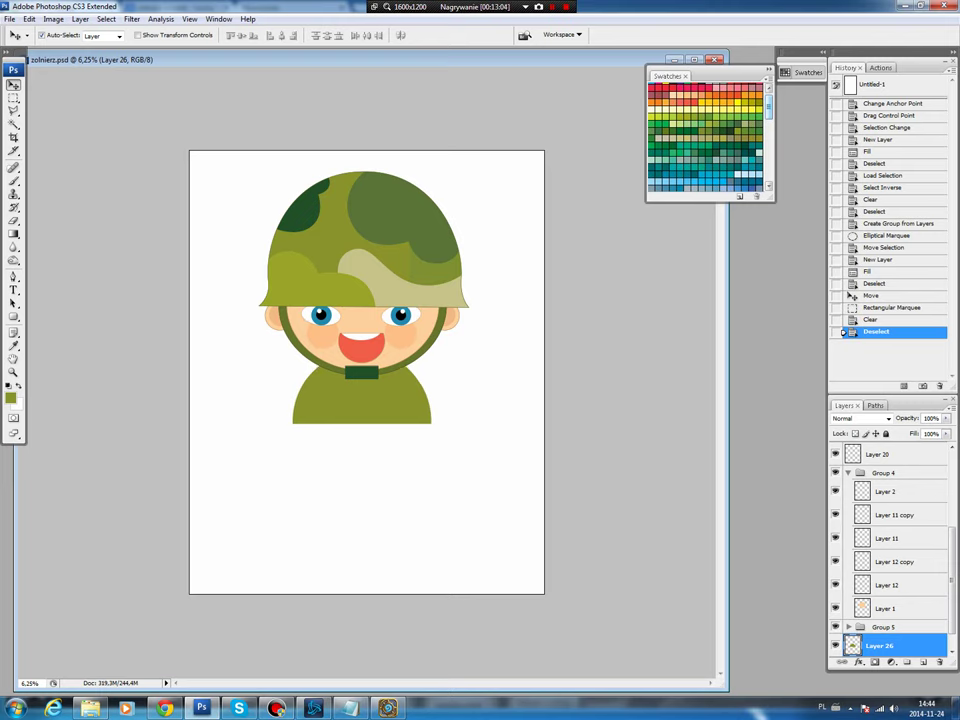
key("Down")
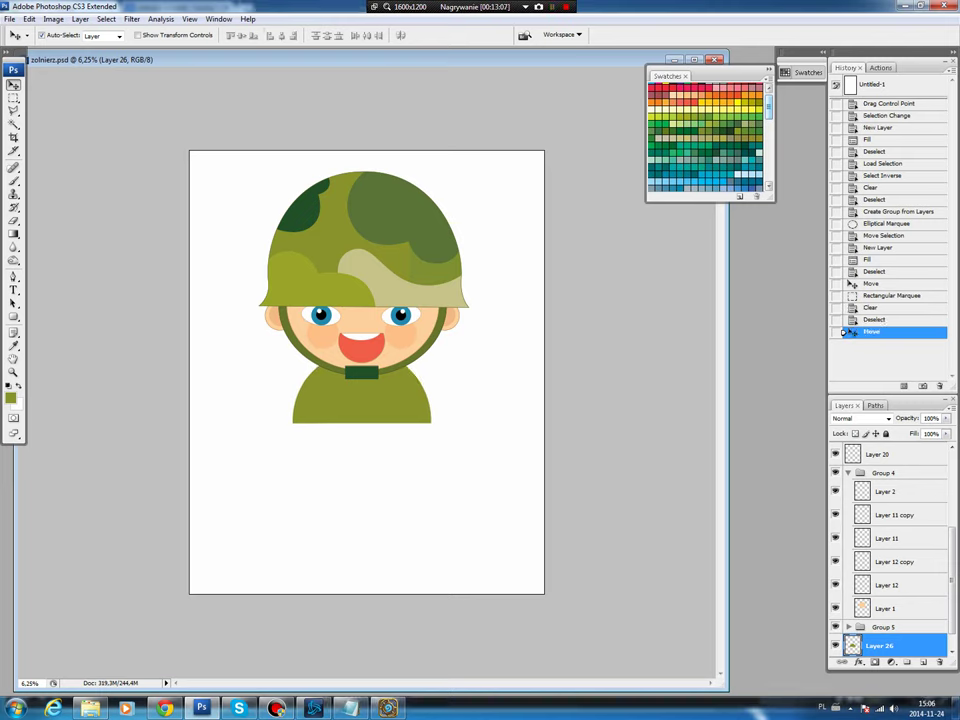
- Zoom in on the soldier and load the jacket's outline as a selection
key("z")
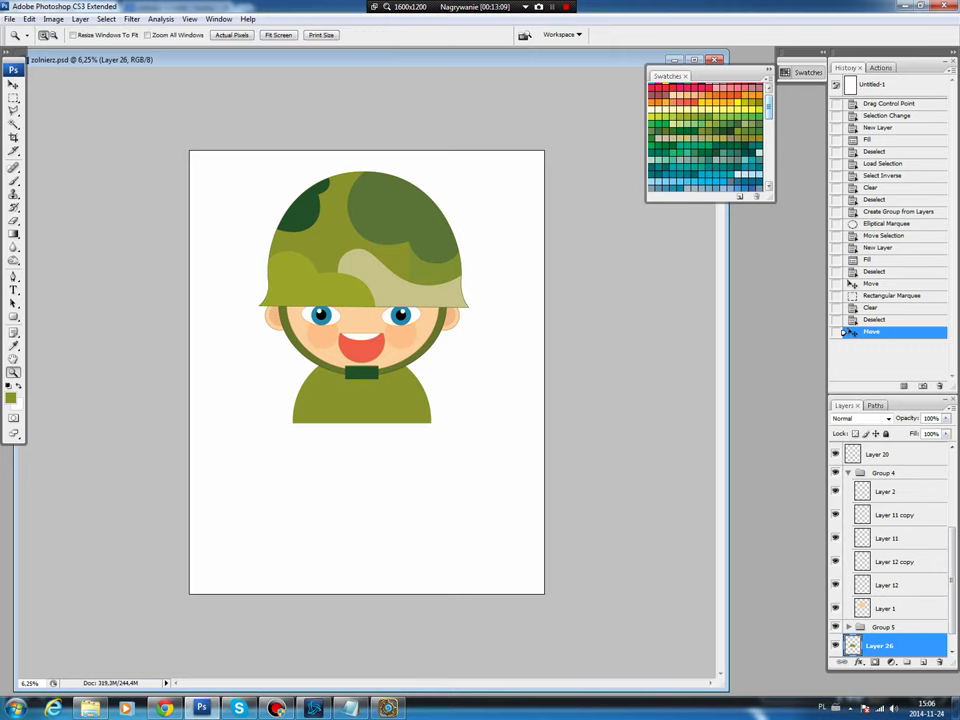
key("ctrl+plus")
key("ctrl+plus")
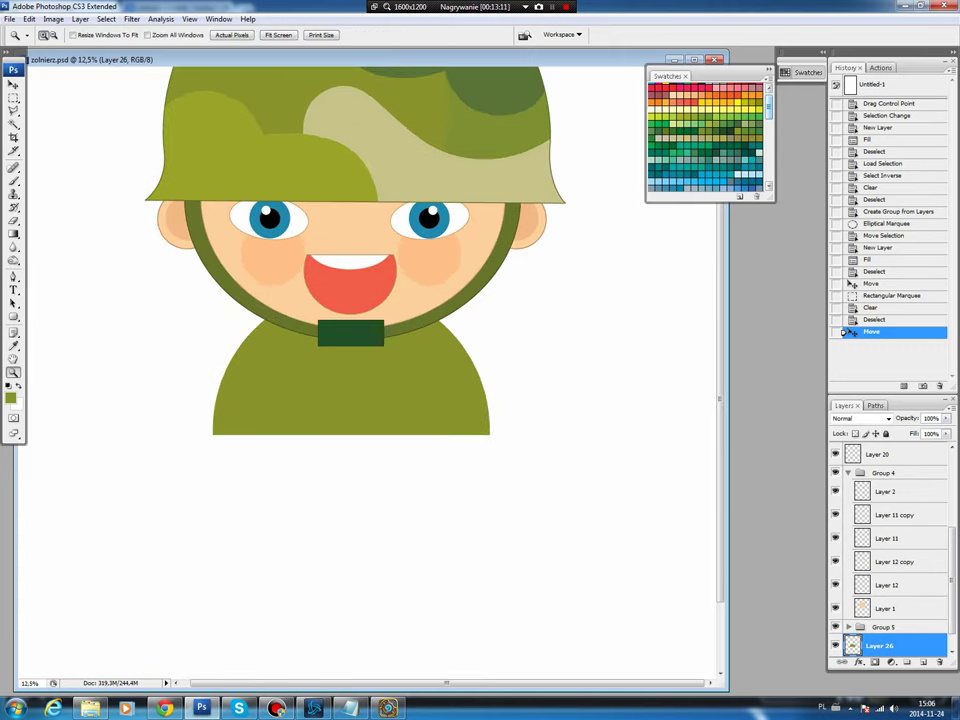
key("v")
scroll(360, 300, "up", 3)
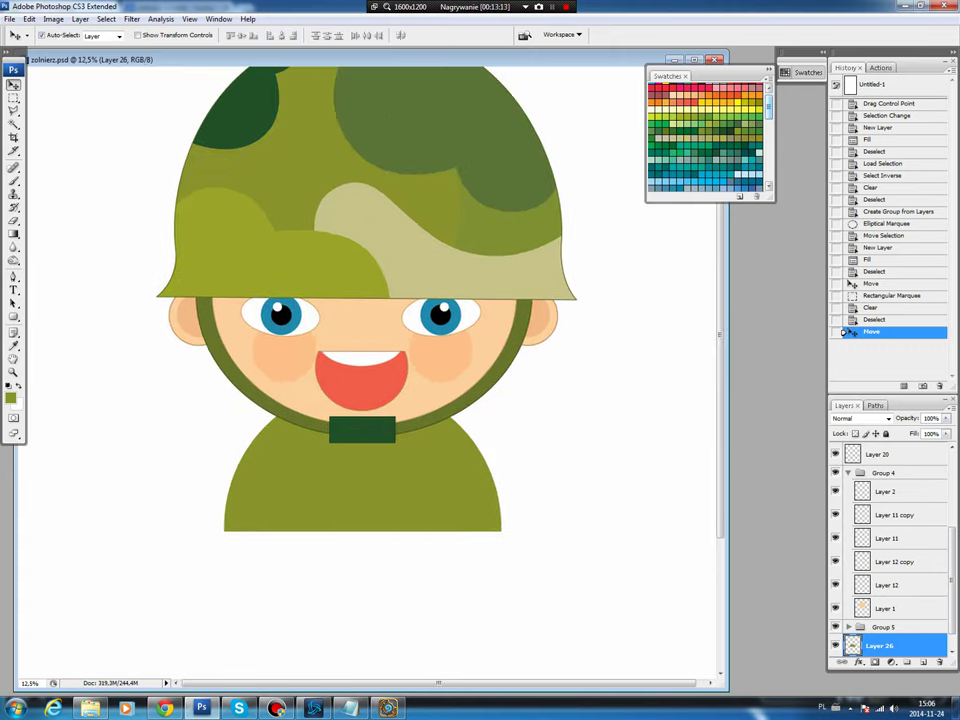
left_click(852, 645, "ctrl")
- Add a new layer and set the foreground to a darker olive sampled from the jacket
key("ctrl+shift+alt+n")
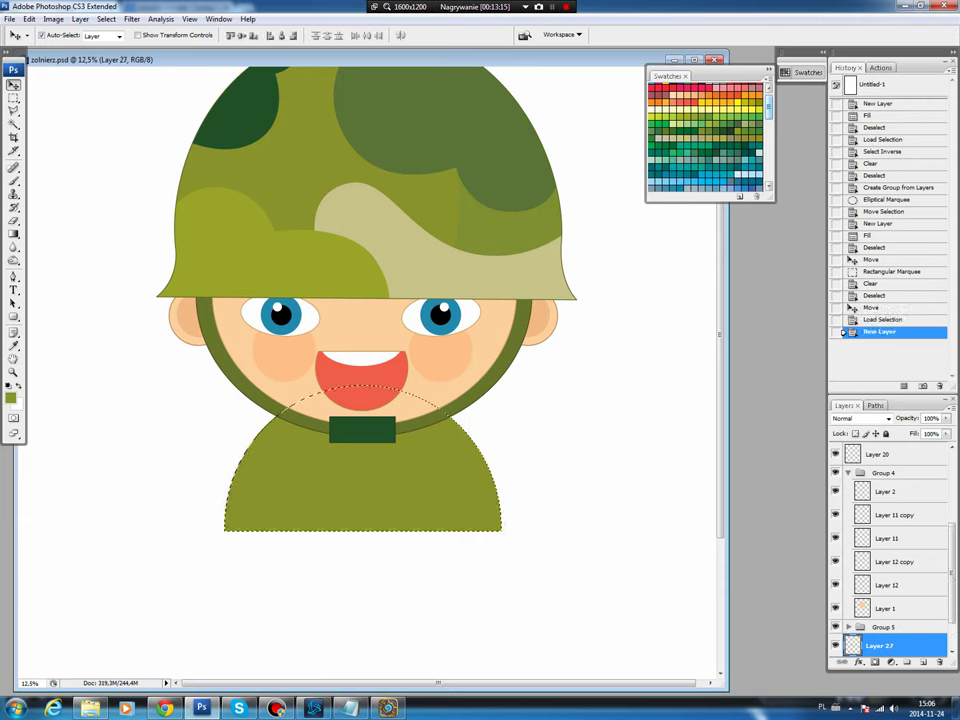
key("b")
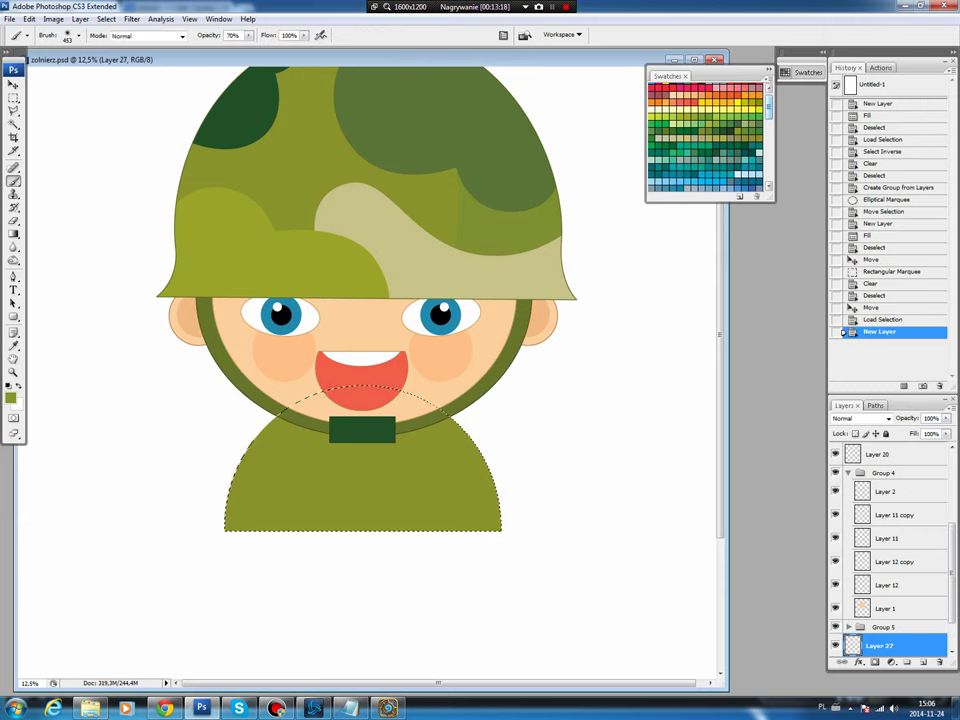
key("i")
left_click(12, 398)
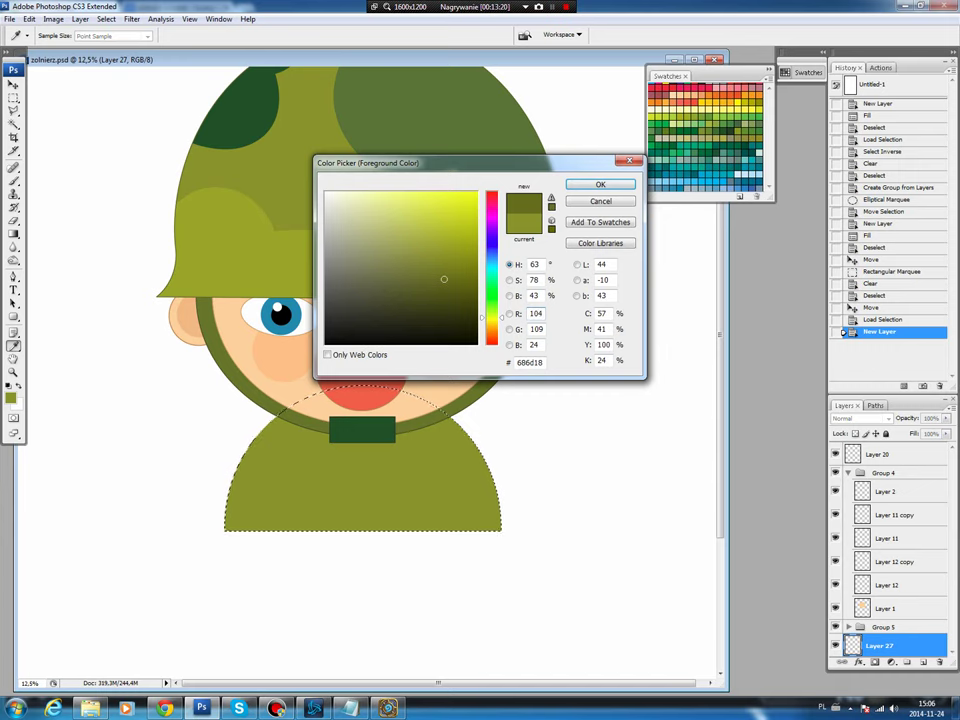
key("Return")
- Stroke the jacket outline in that darker olive, then marquee a rectangle over its right half
left_click(29, 19)
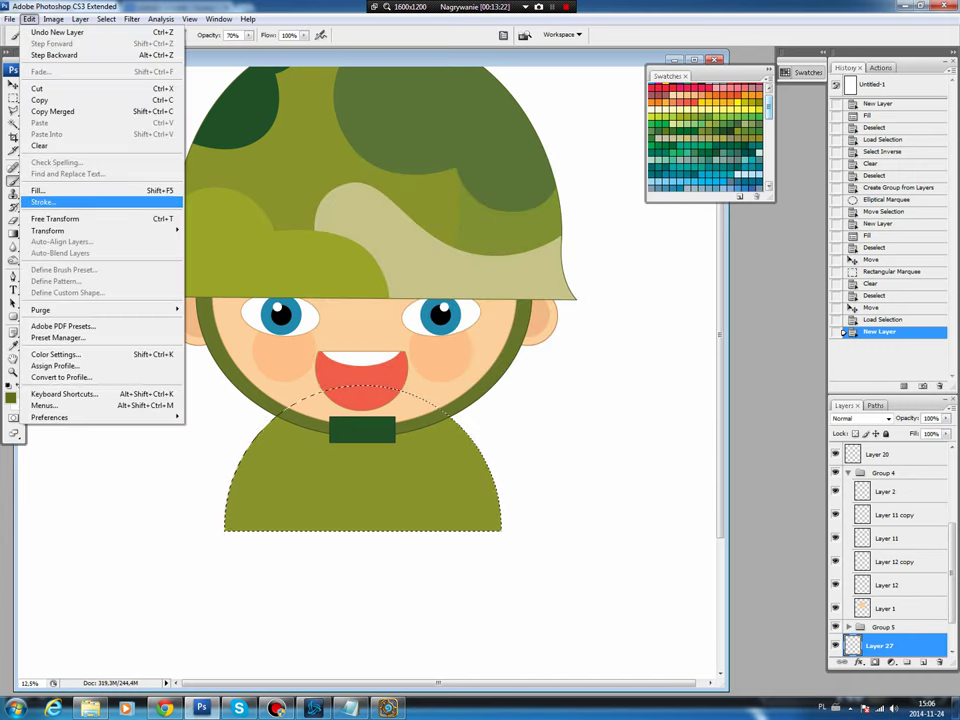
left_click(43, 202)
key("Return")
key("ctrl+d")
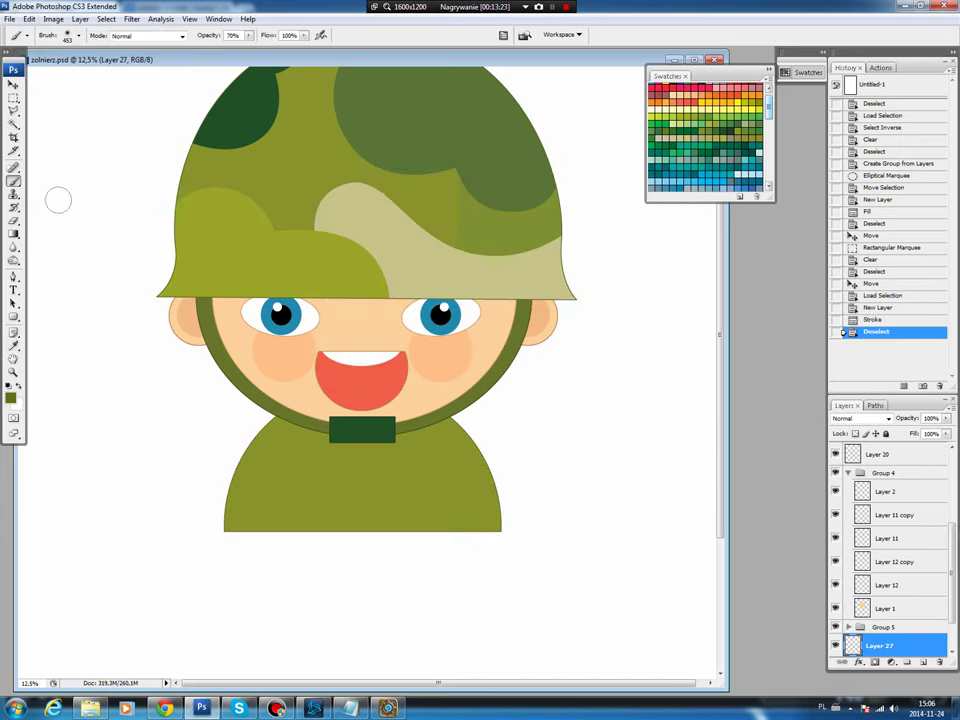
key("m")
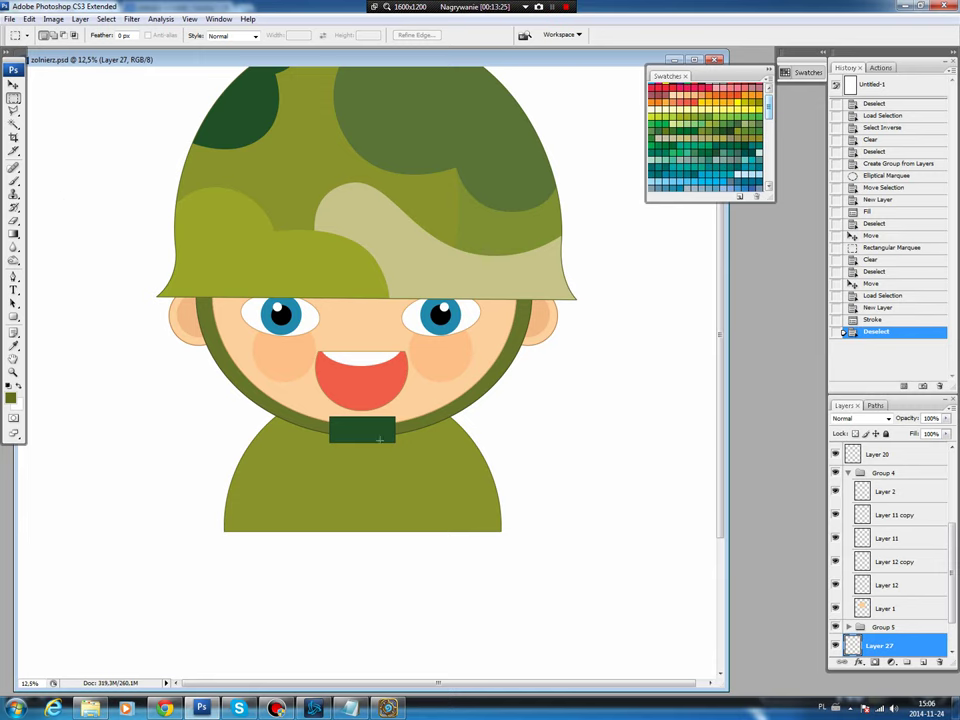
left_click_drag(384, 430, 515, 557)
- Stroke the rectangular selection on a new layer and nudge the stroke 1 px right
key("ctrl+alt+shift+n")
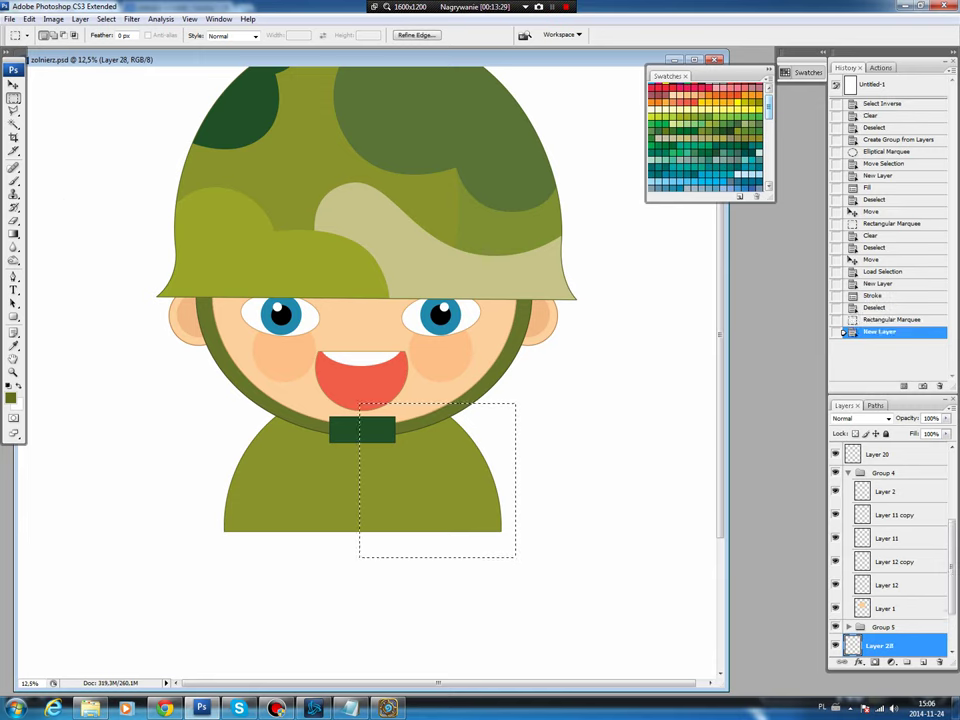
key("alt+e")
key("s")
key("Return")
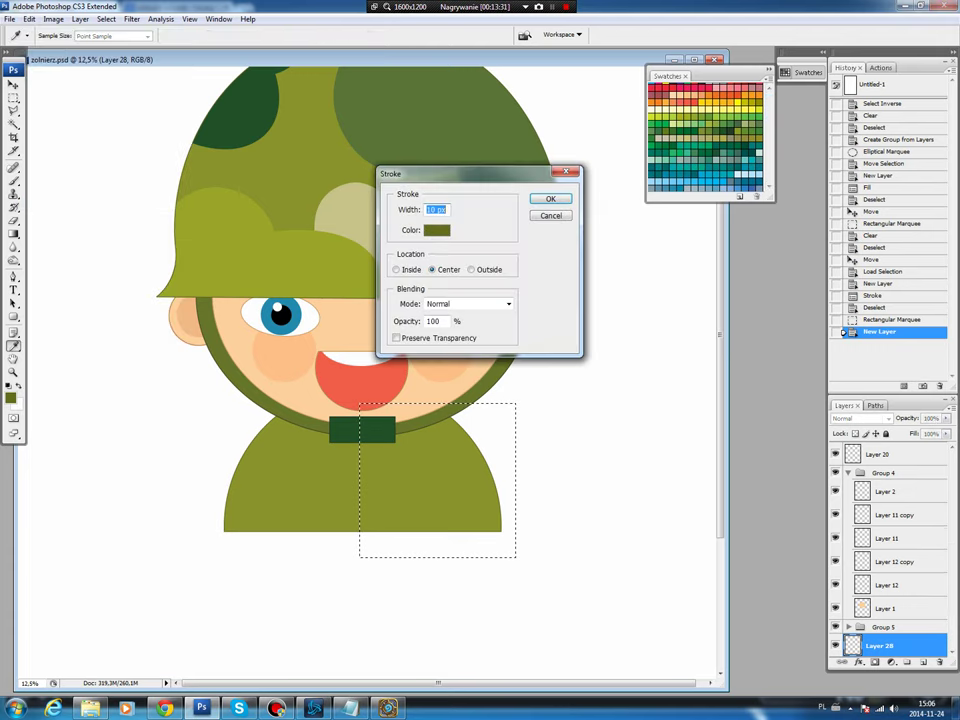
key("Return")
key("ctrl+d")
key("v")
key("Right")
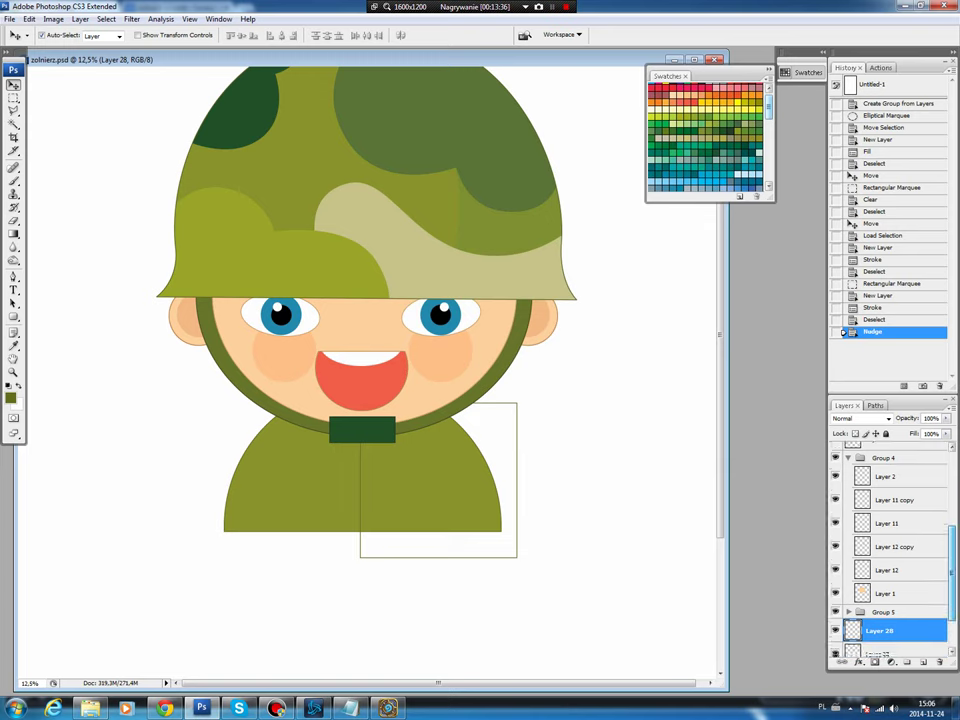
- Erase the stroke lines outside the jacket's outline, leaving only the centre seam
scroll(890, 550, "down", 3)
left_click(852, 622, "ctrl")
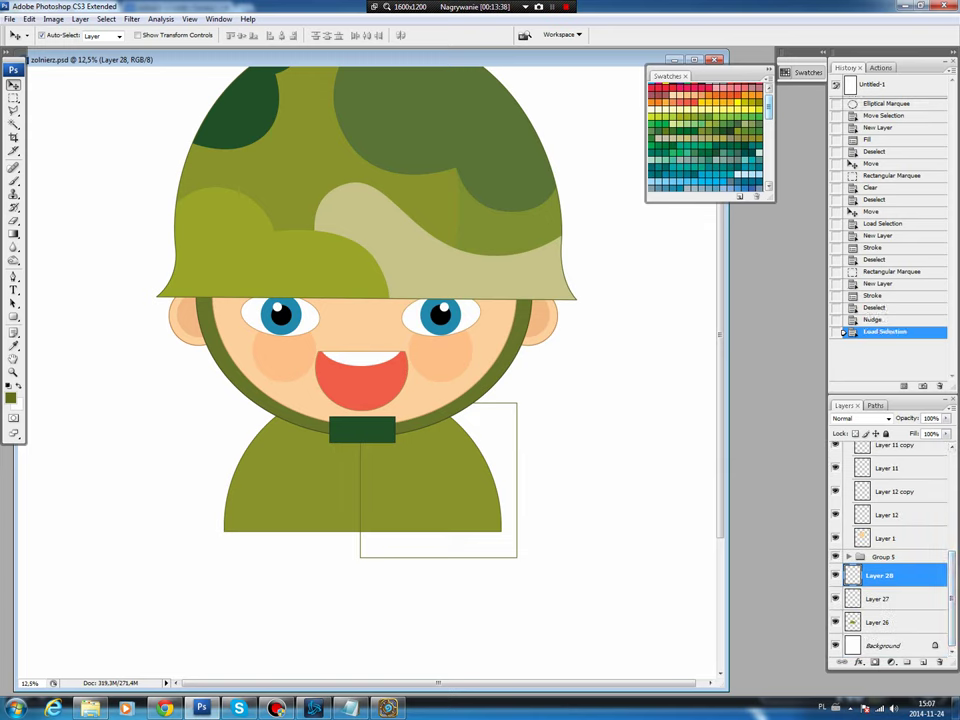
left_click(106, 19)
left_click(116, 66)
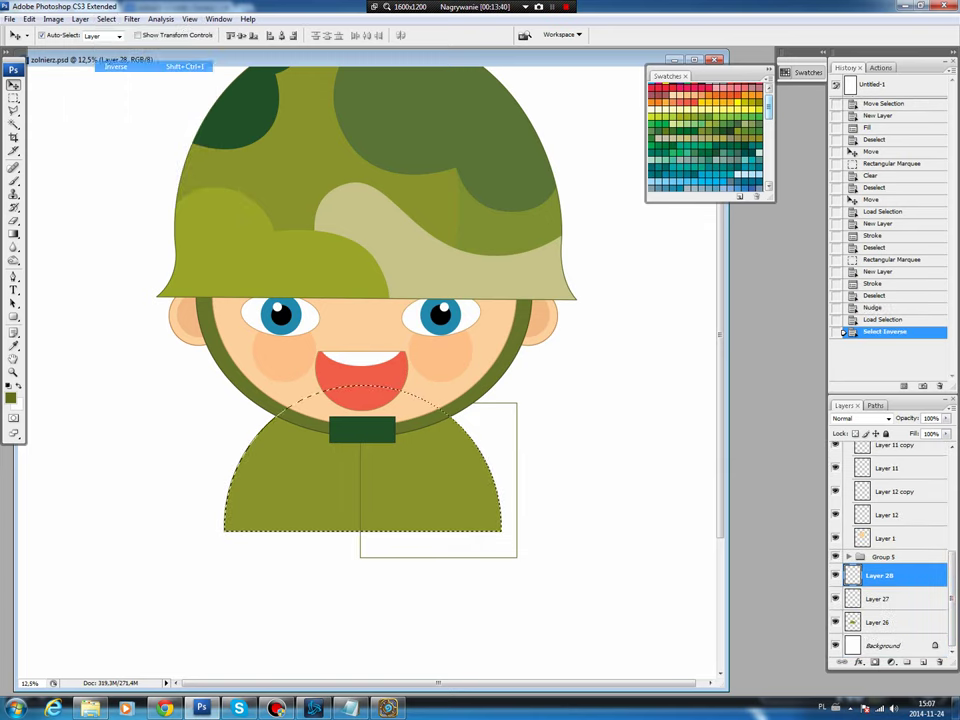
key("Delete")
key("ctrl+d")
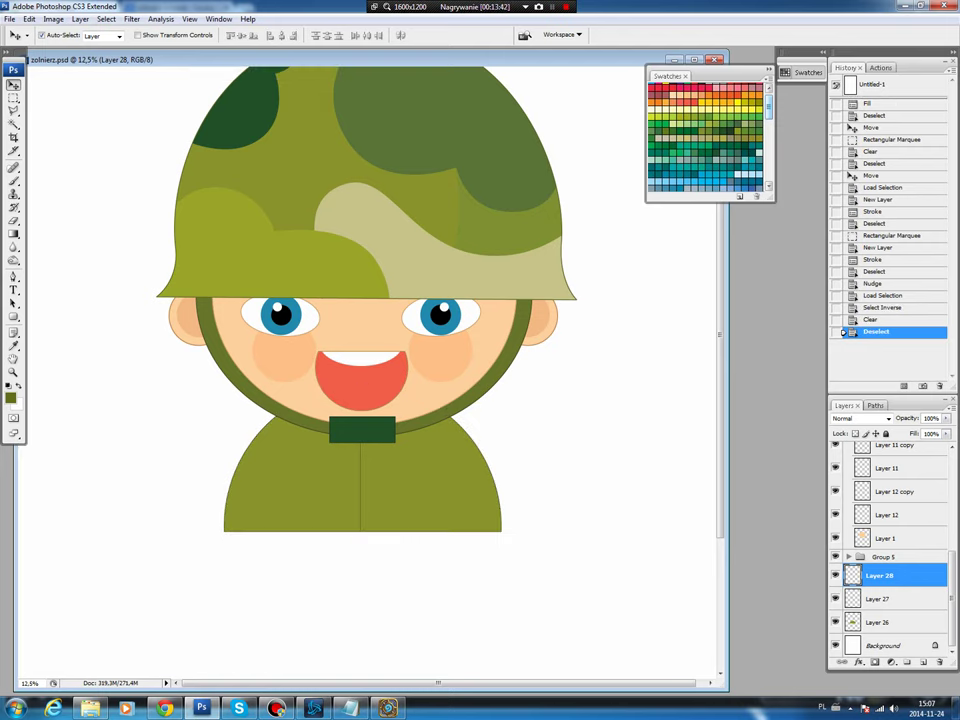
- Fill a small circle on the seam with dark green on a new layer as the first button
left_click_drag(14, 97, 60, 105)
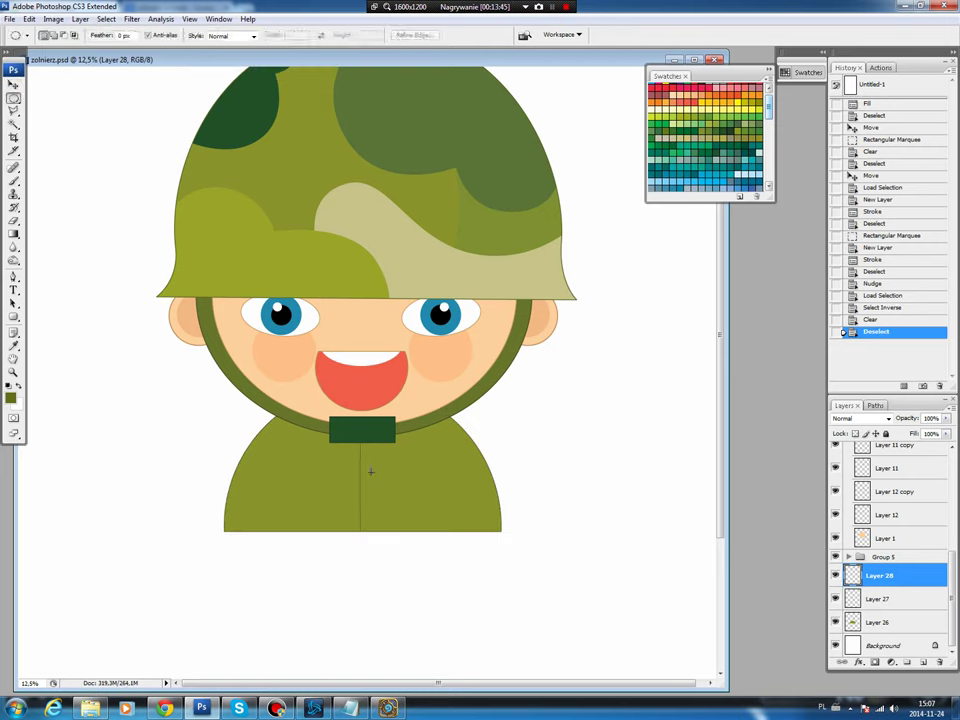
left_click_drag(356, 455, 371, 470)
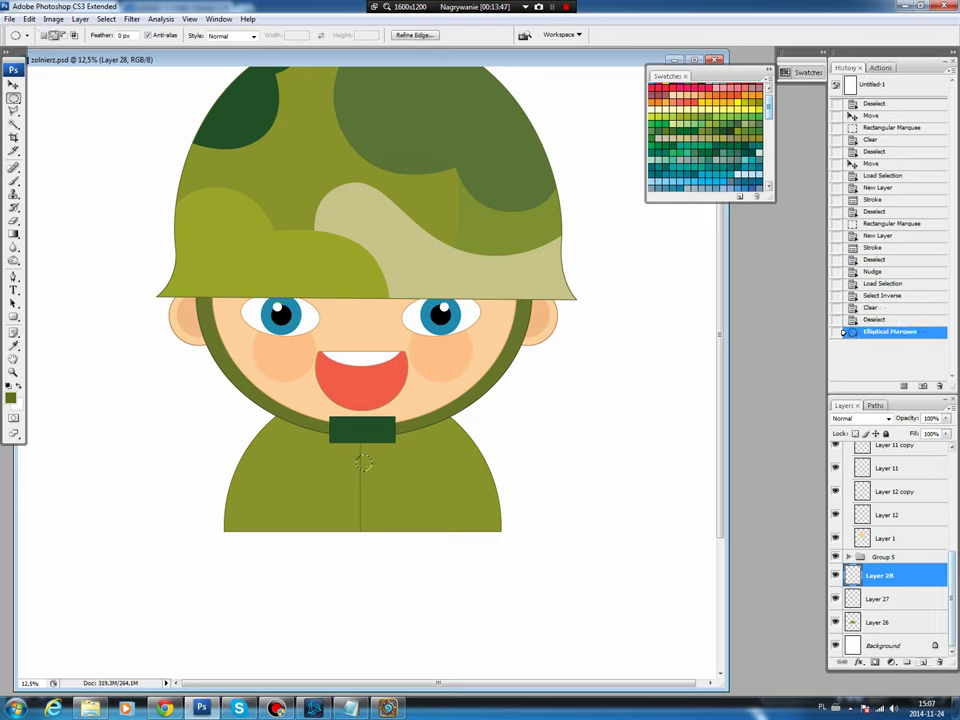
key("ctrl+alt+shift+n")
key("b")
key("i")
left_click(11, 398)
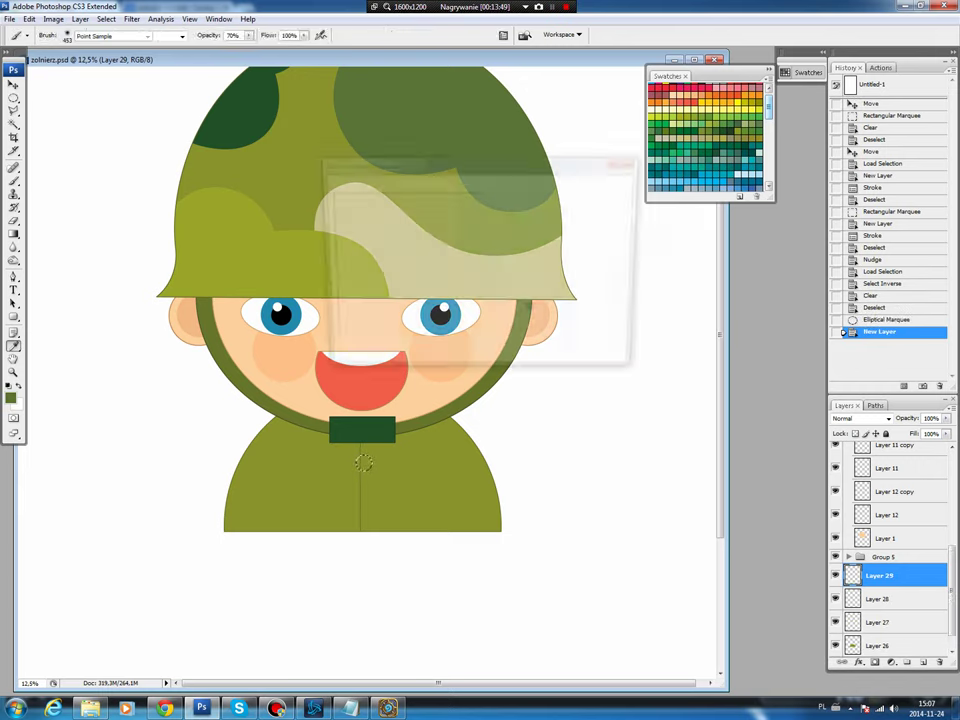
left_click(600, 184)
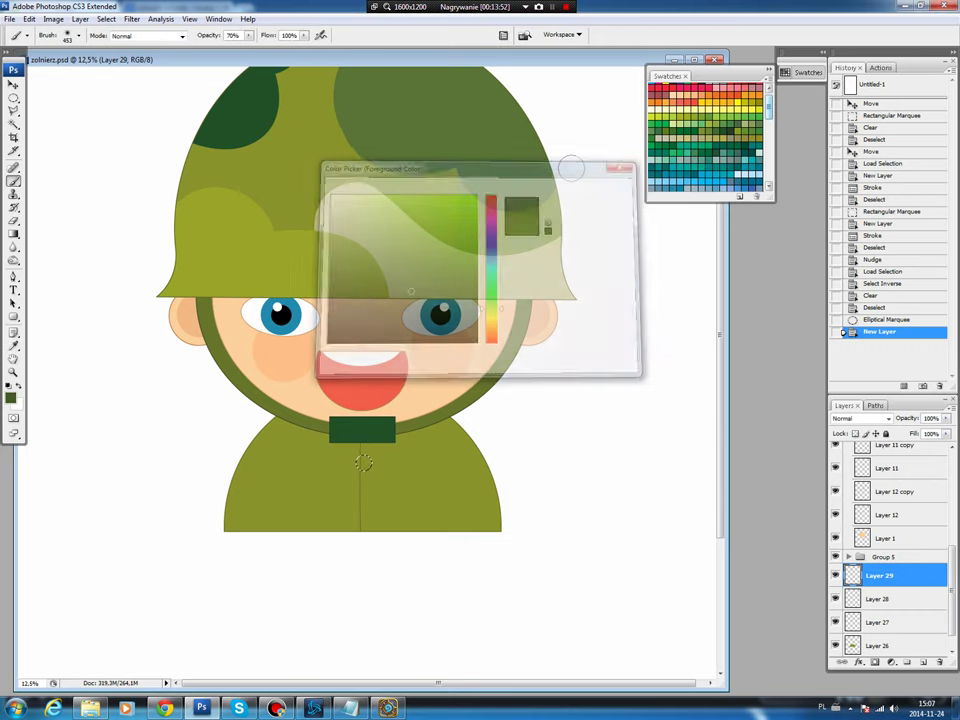
key("alt+BackSpace")
key("ctrl+d")
key("v")
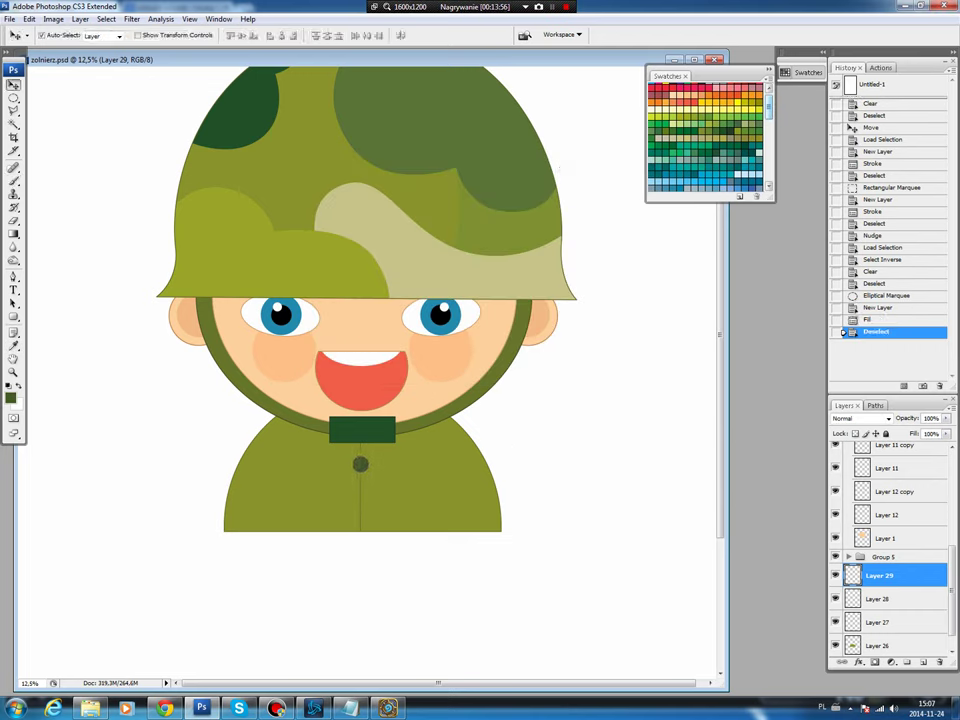
key("Down")
- Duplicate the button layer and move the copy lower down the seam
scroll(890, 600, "down", 1)
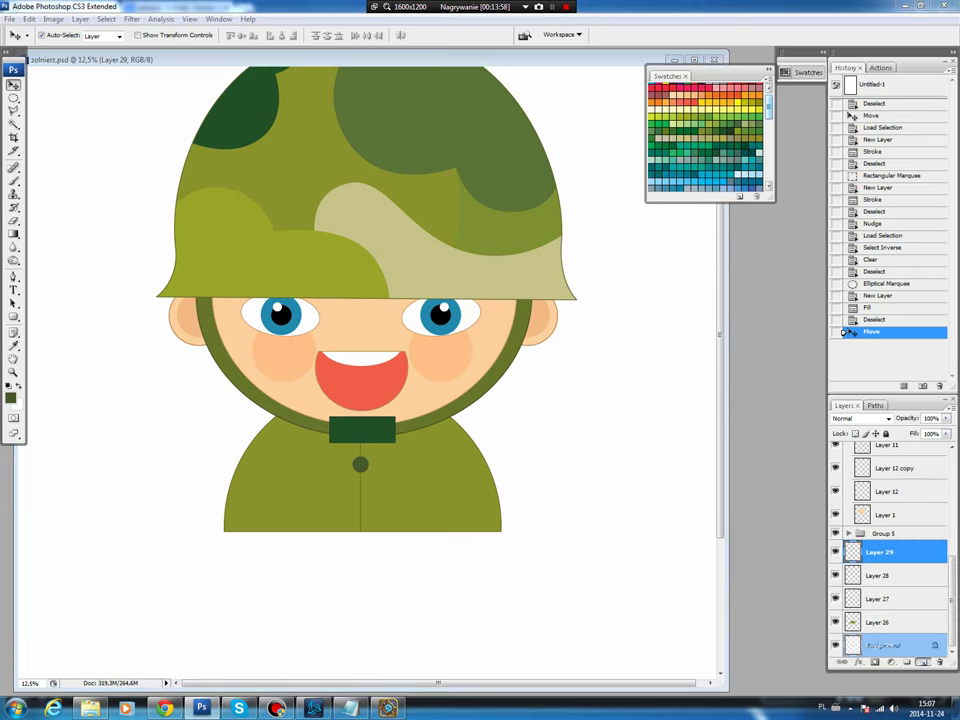
key("ctrl+j")
left_click_drag(360, 475, 360, 512)
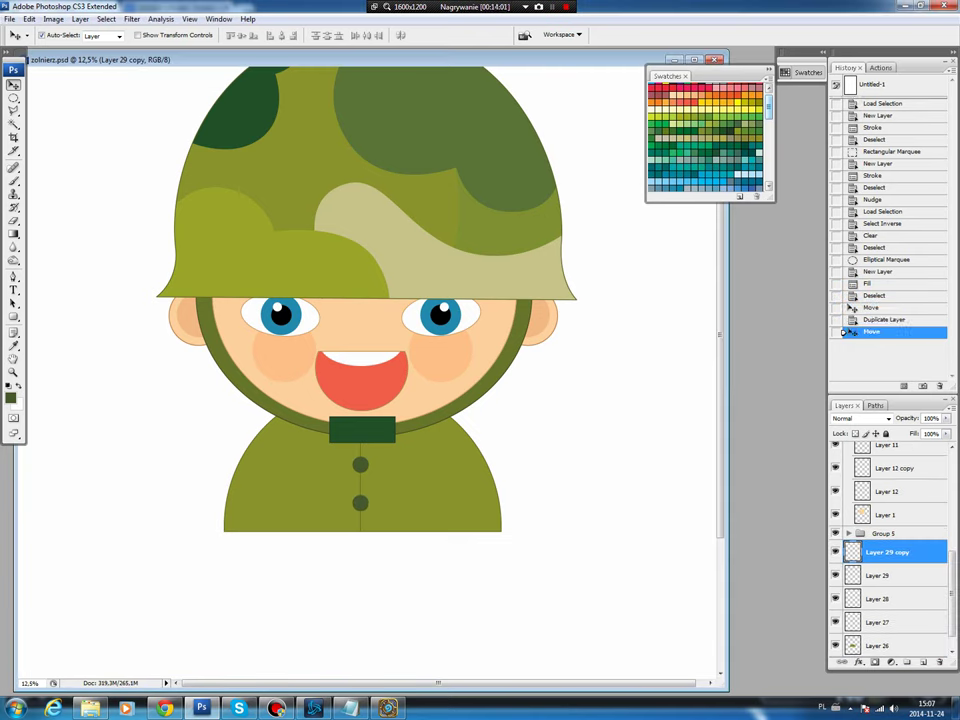
- Marquee a thin band across the jacket's bottom edge, undoing an accidental selection change
left_click(878, 645)
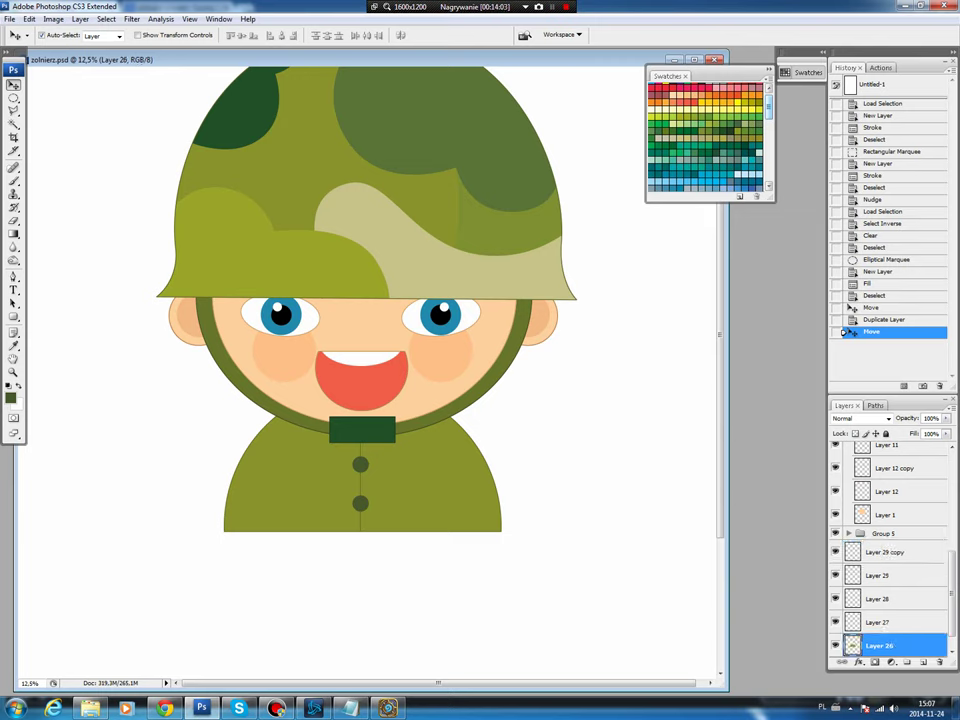
left_click_drag(14, 98, 55, 72)
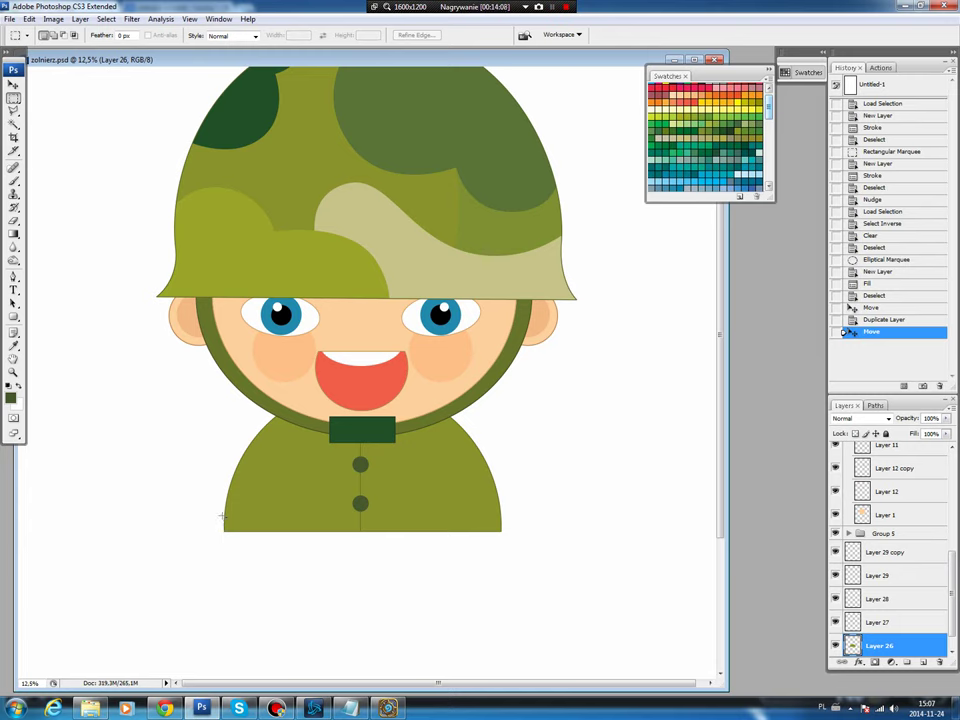
left_click_drag(366, 563, 502, 563)
left_click_drag(502, 563, 503, 563)
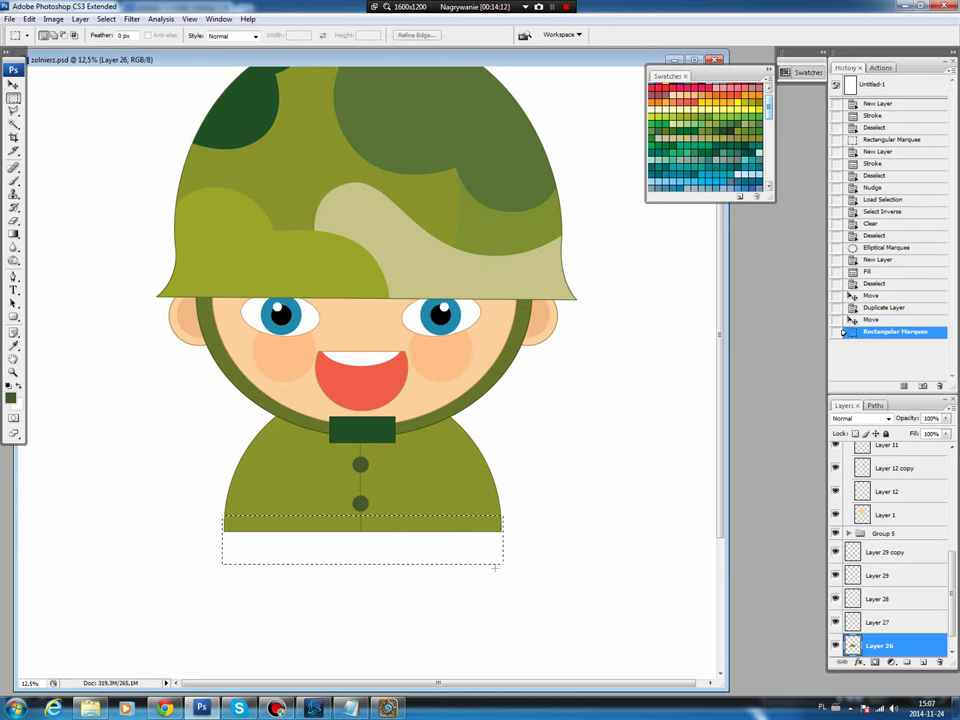
left_click(875, 405)
left_click(853, 422, "ctrl")
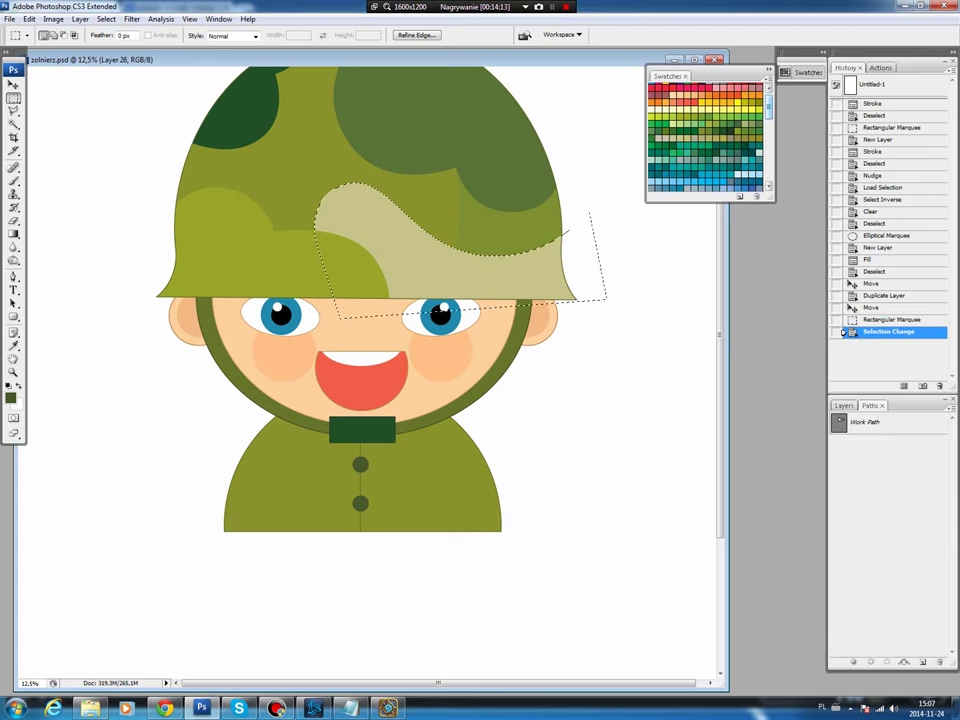
left_click(845, 405)
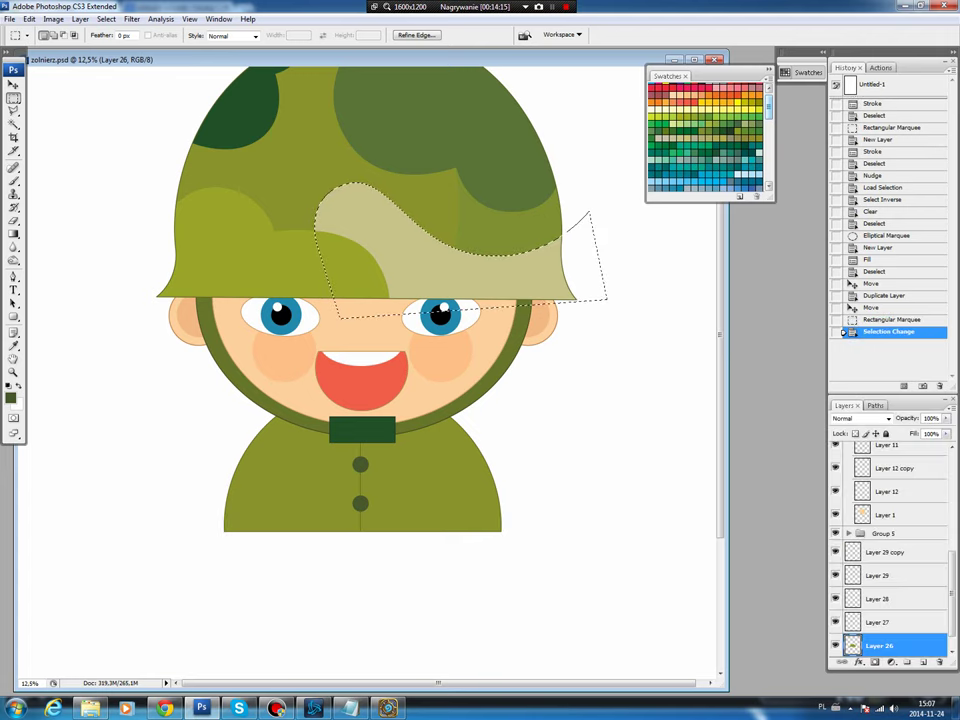
key("ctrl+z")
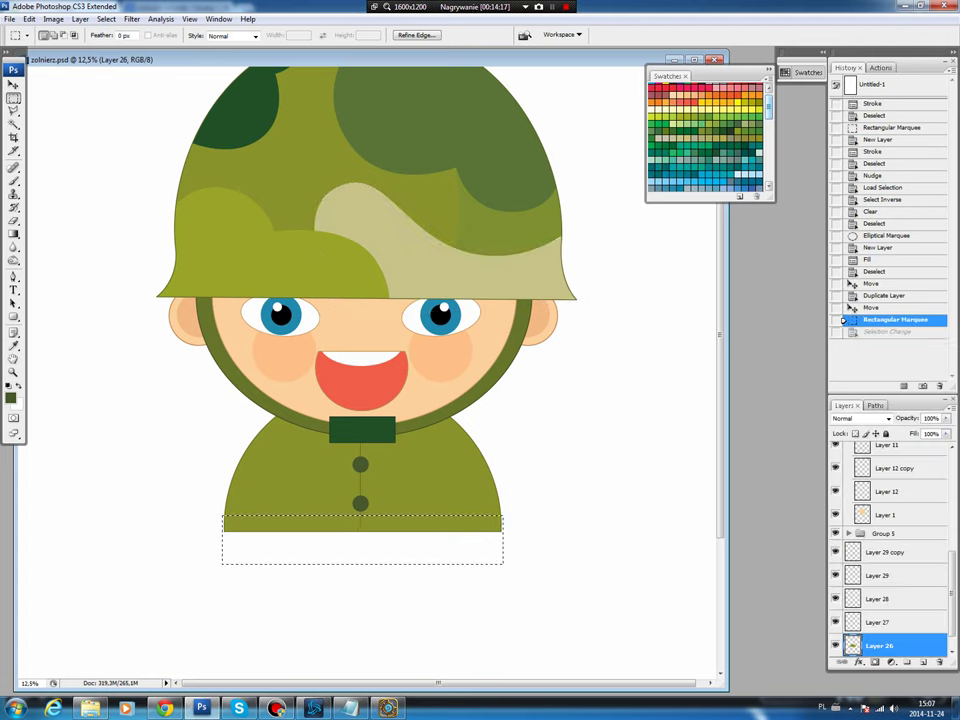
- Fill the band with brown on new Layer 30 and move it above Layer 29 copy
key("ctrl+shift+alt+n")
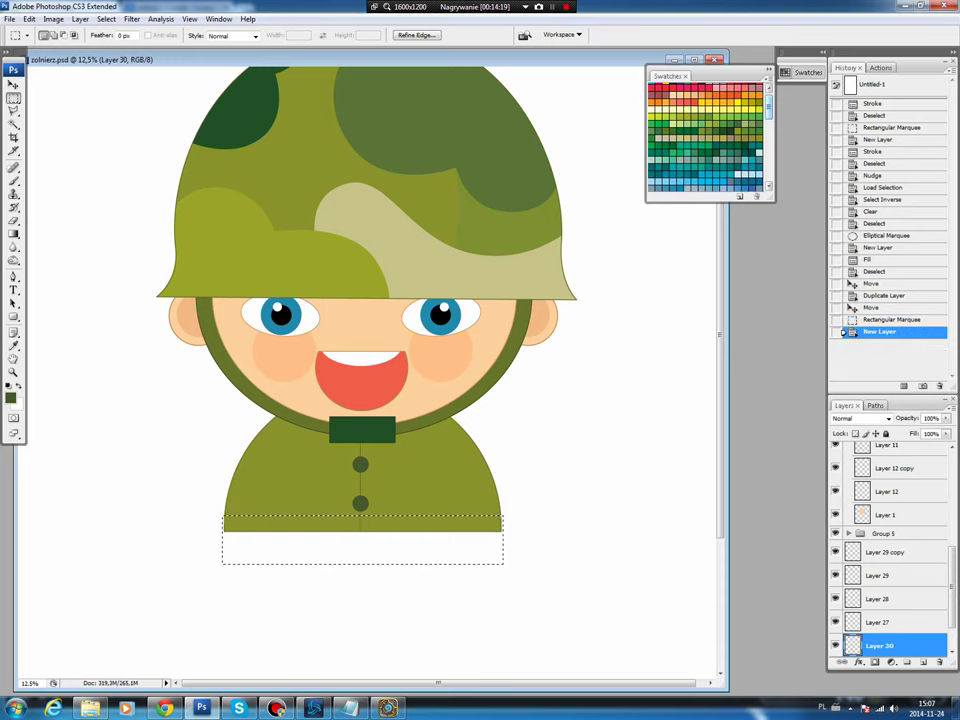
scroll(705, 135, "down", 5)
scroll(705, 135, "down", 2)
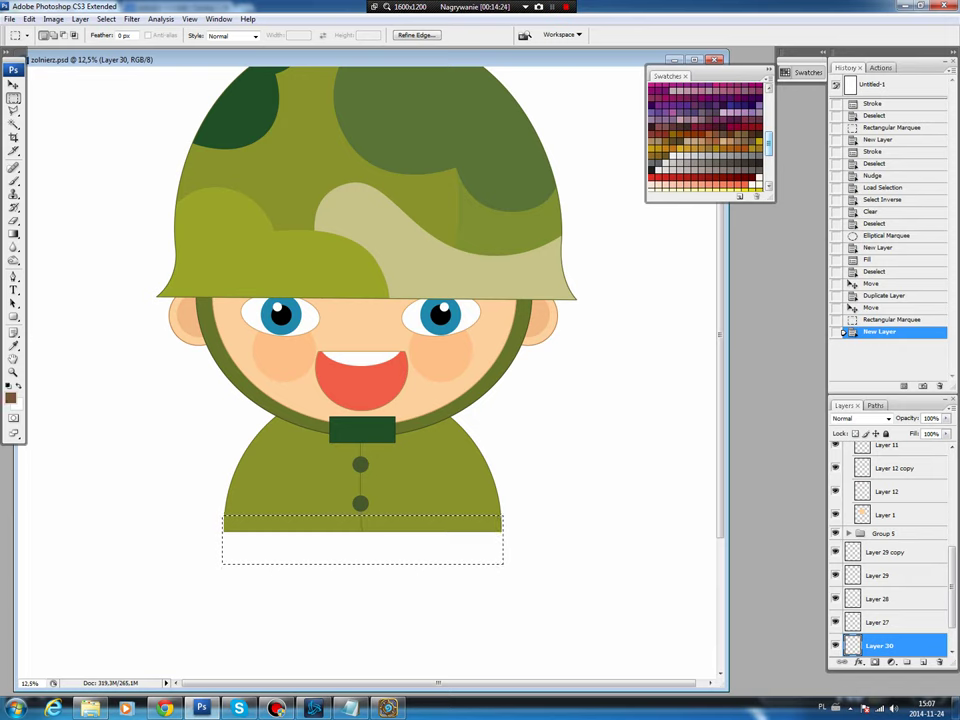
key("alt+BackSpace")
key("ctrl+d")
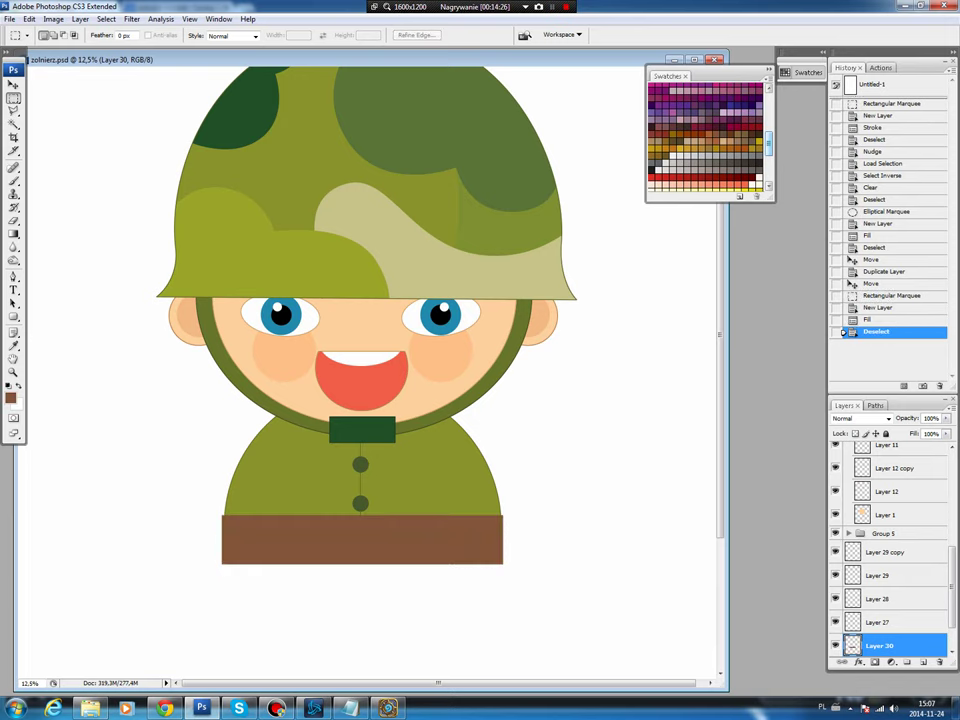
left_click_drag(880, 645, 880, 545)
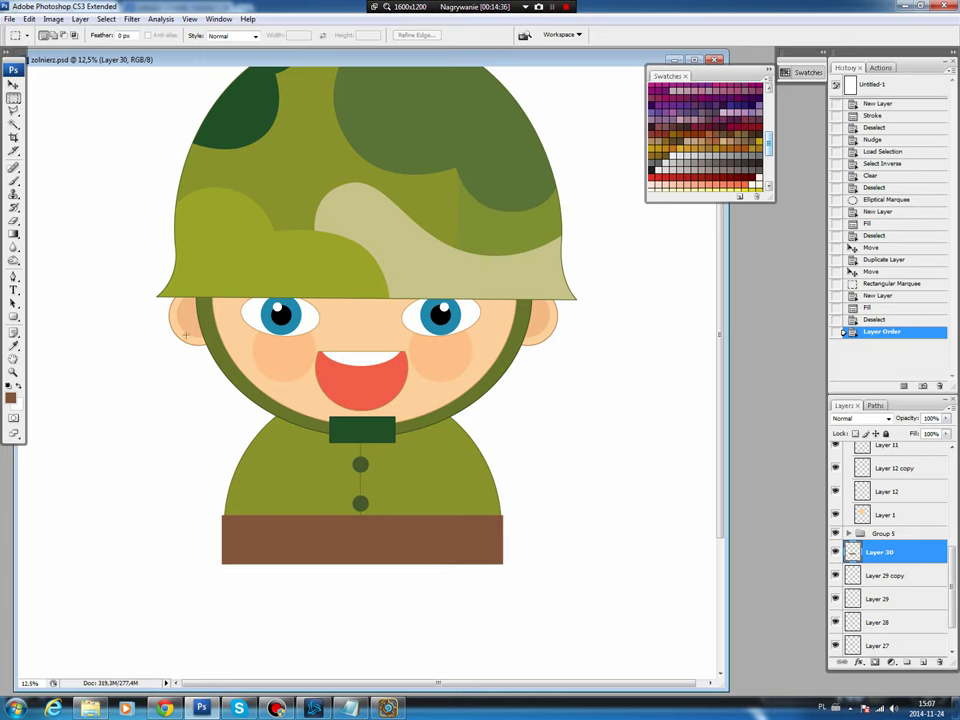
- Shade the belt's lower part by inverting a two-oval selection and lowering Hue/Saturation lightness
left_click_drag(14, 97, 60, 84)
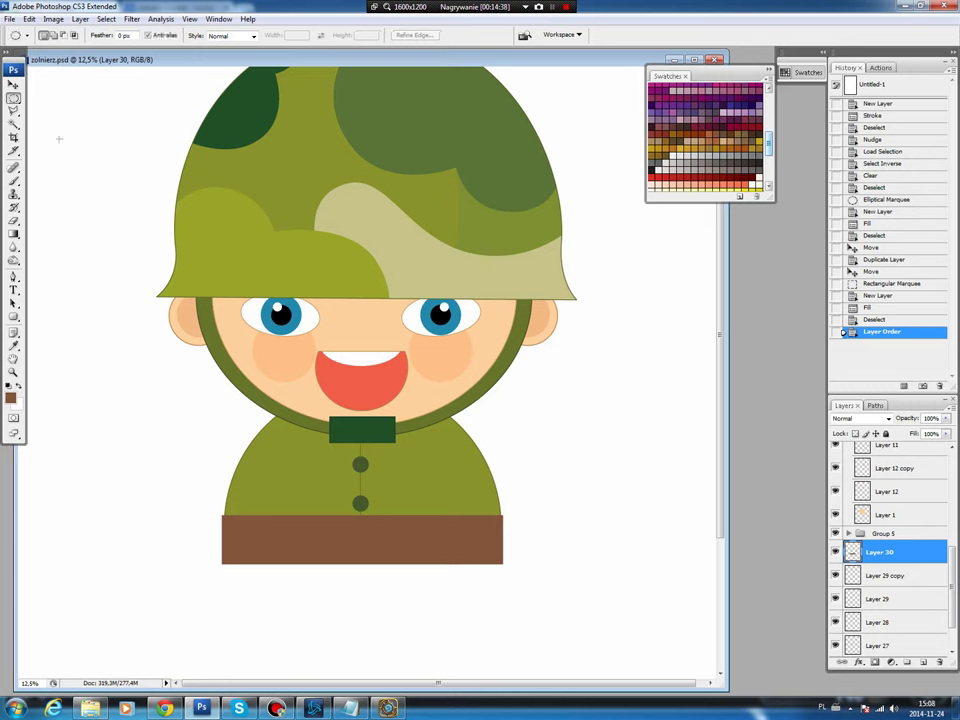
mouse_move(149, 402)
left_mouse_down()
mouse_move(462, 575)
mouse_move(461, 566)
left_mouse_up()
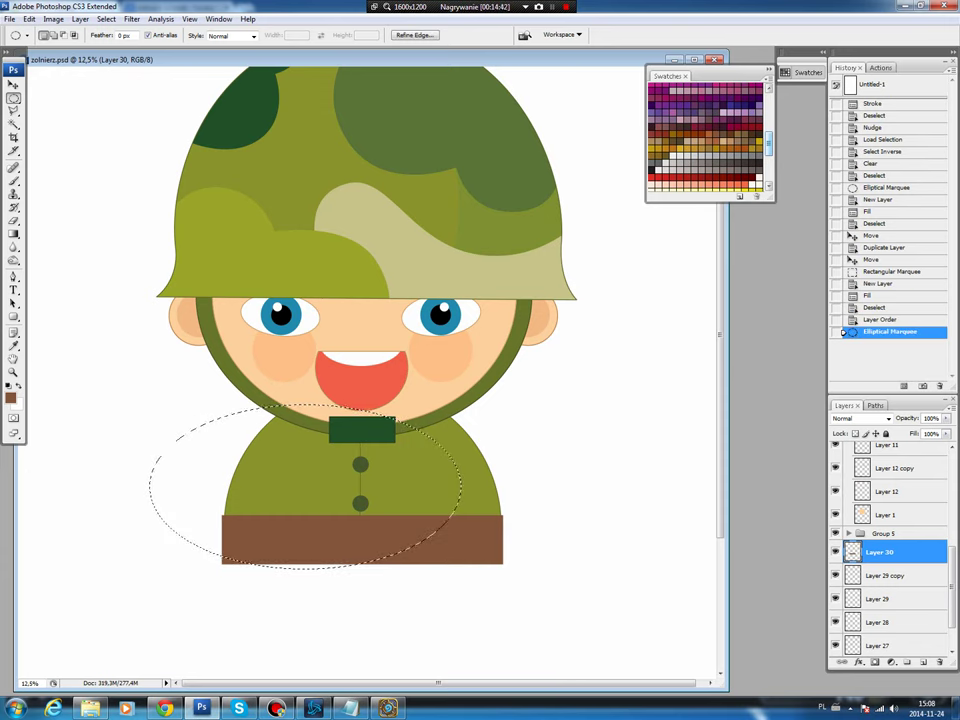
left_click_drag(173, 504, 288, 604)
left_click(106, 19)
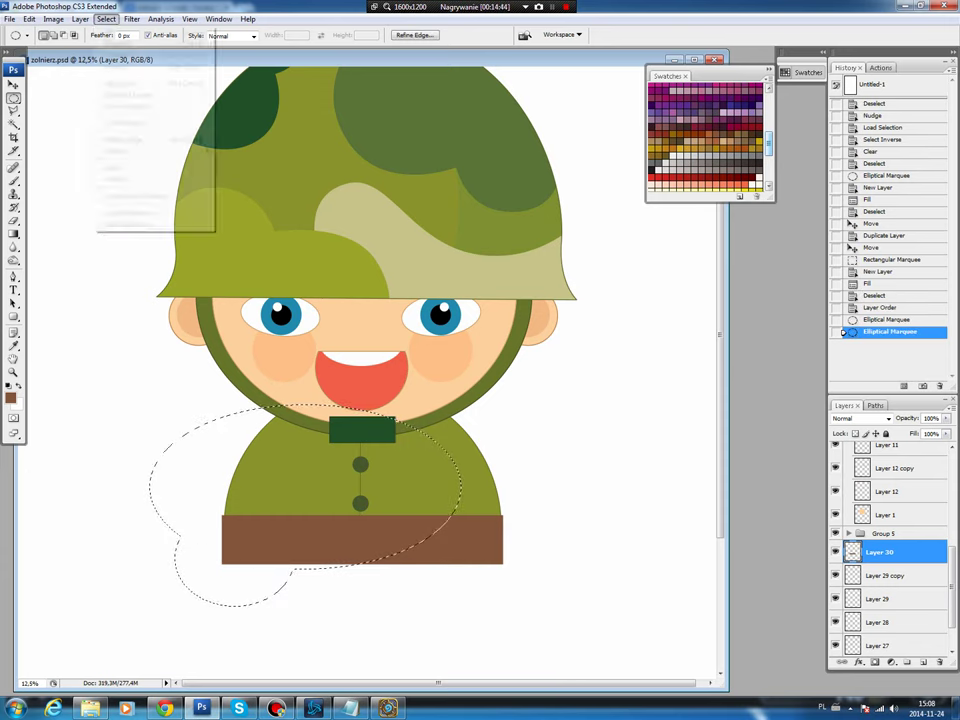
left_click(105, 63)
key("ctrl+u")
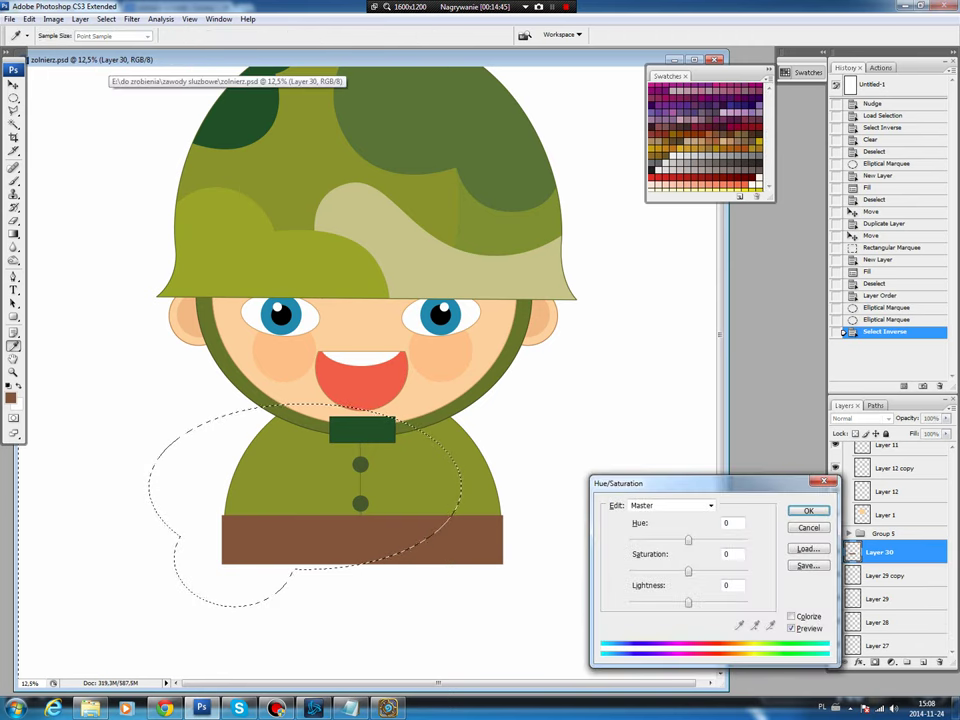
left_click_drag(688, 602, 683, 602)
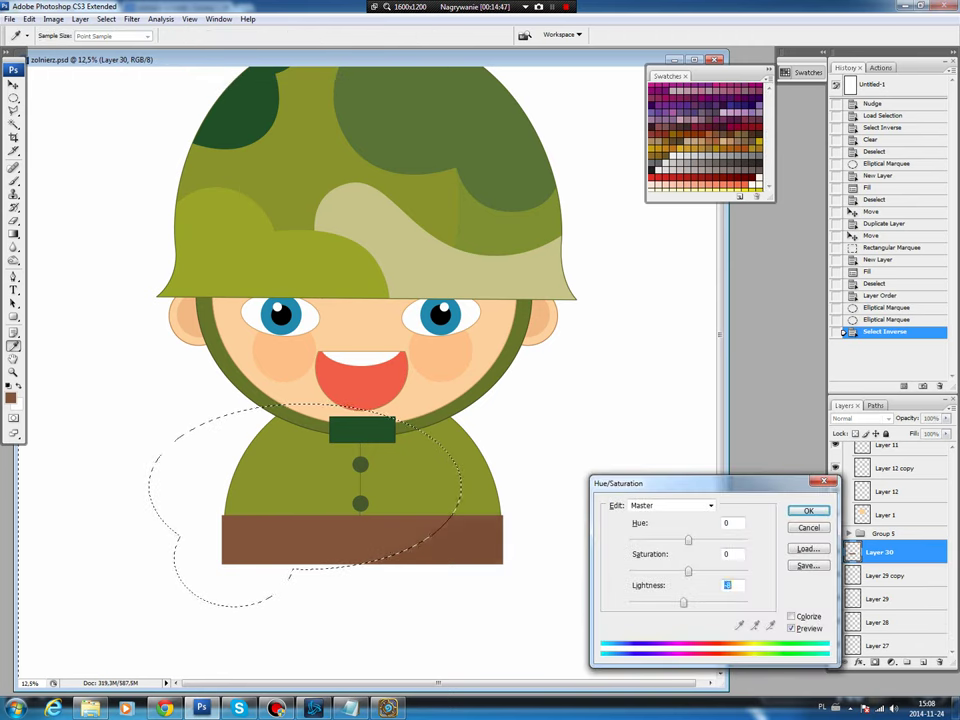
key("Return")
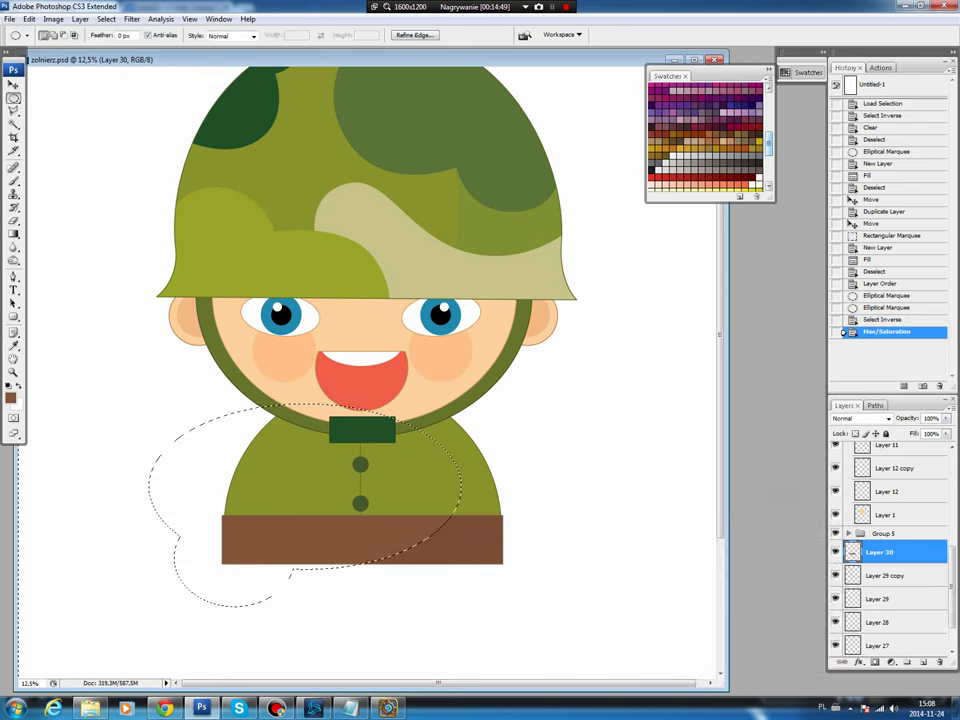
key("ctrl+d")
- Sample the belt's brown and set a darker brown as the foreground colour
key("b")
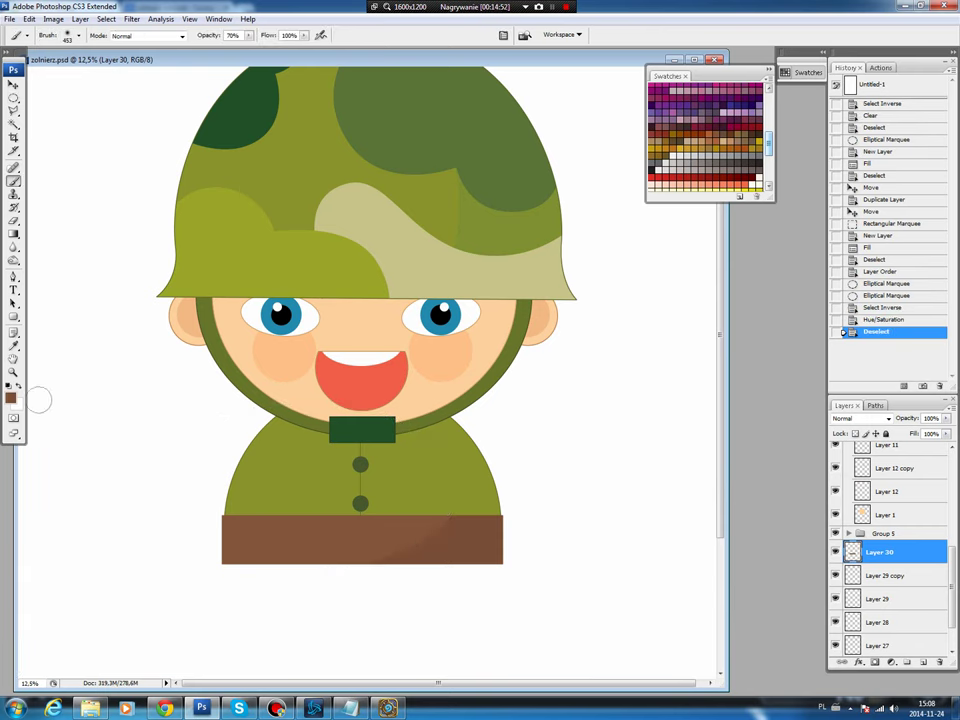
key("i")
left_click(11, 397)
left_click_drag(411, 271, 418, 296)
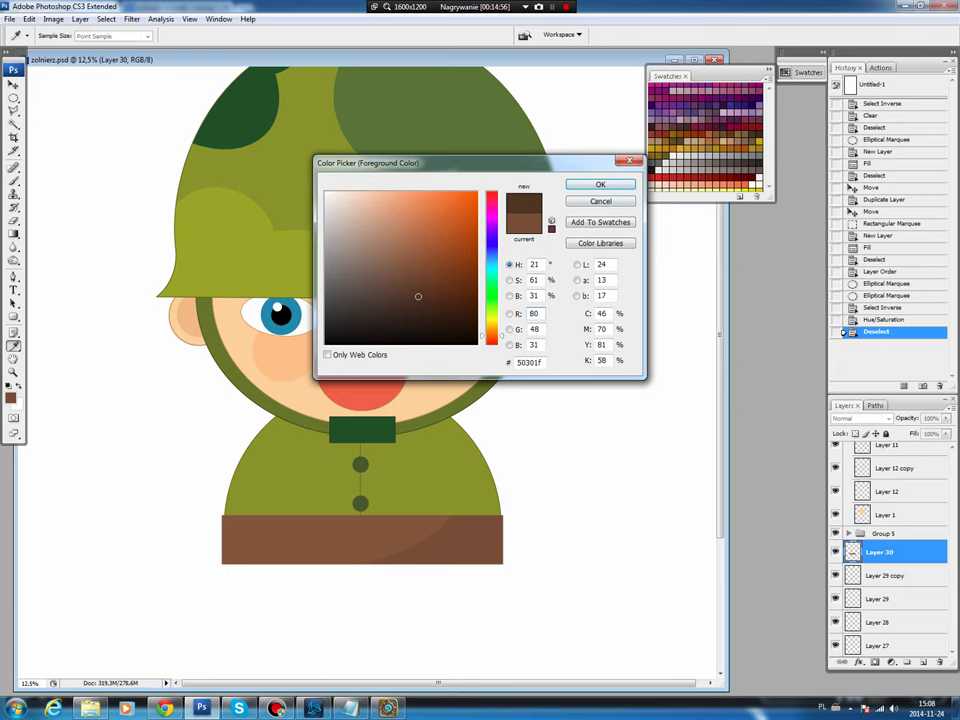
key("Return")
key("b")
- Stroke the belt's outline in dark brown on a new layer
left_click(852, 552, "ctrl")
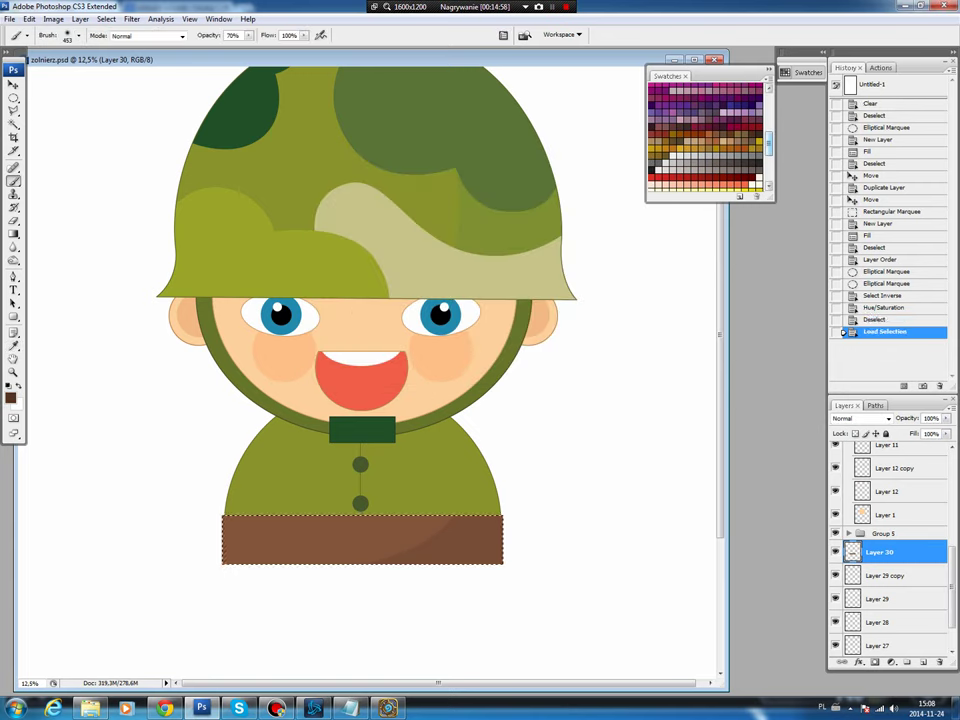
key("ctrl+shift+alt+n")
left_click(29, 19)
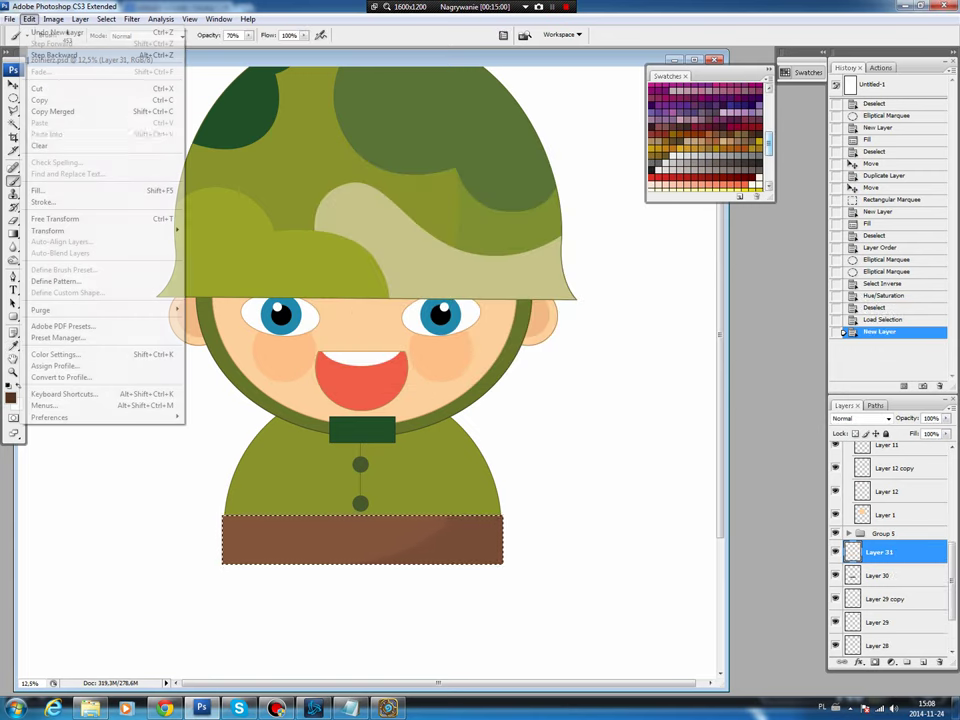
left_click(50, 152)
key("Return")
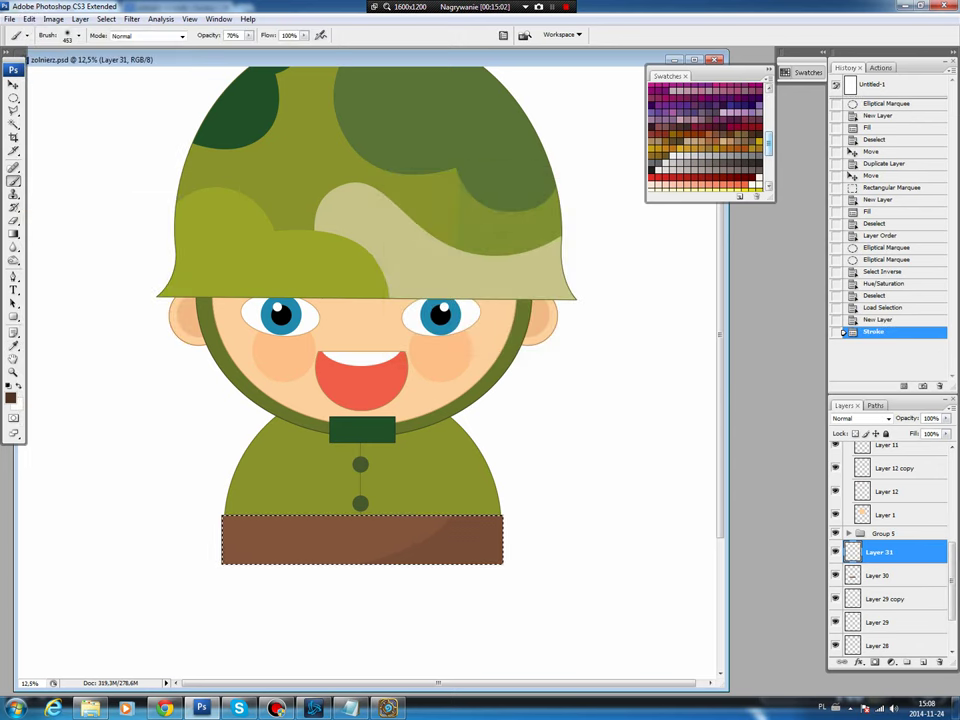
key("ctrl+d")
- Tint the lower jacket on Layer 26 by shifting the hue inside an oval selection
key("v")
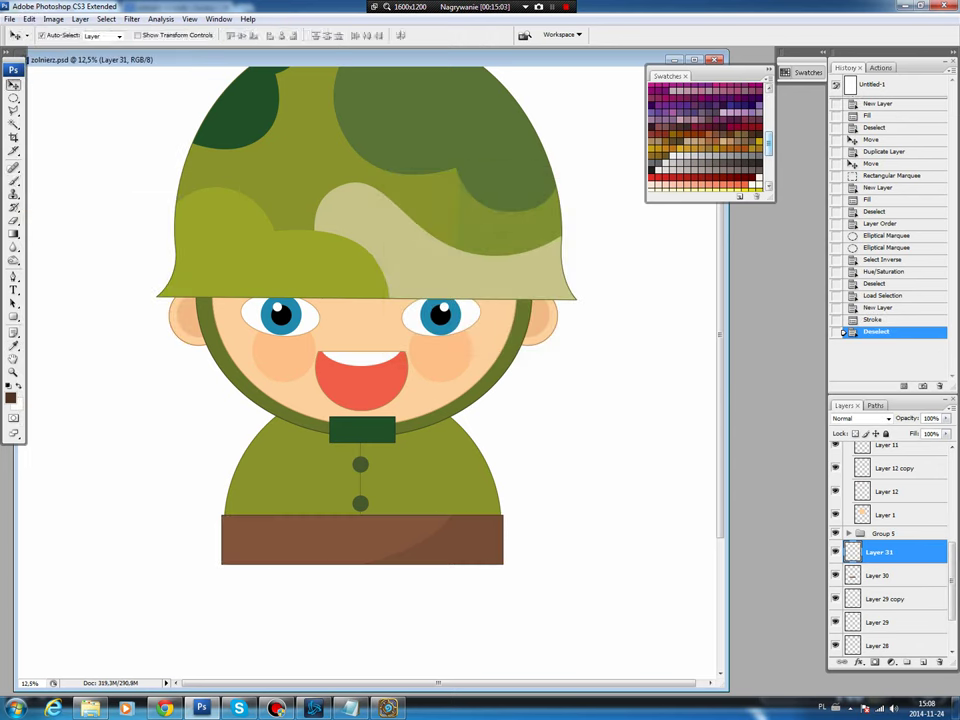
left_click(360, 540)
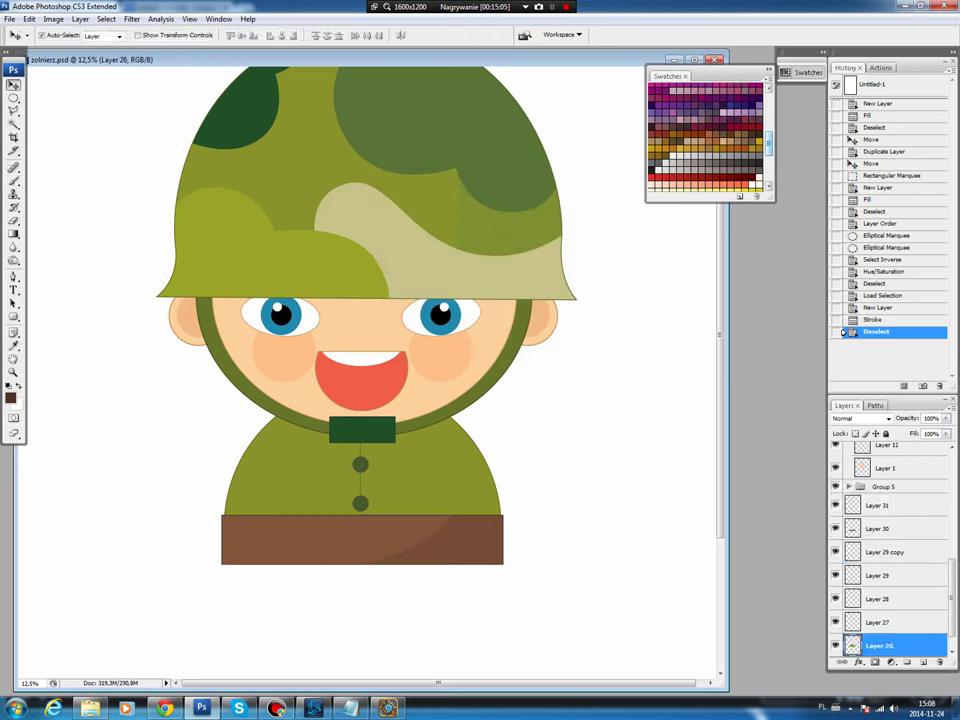
key("m")
left_click_drag(438, 573, 436, 606)
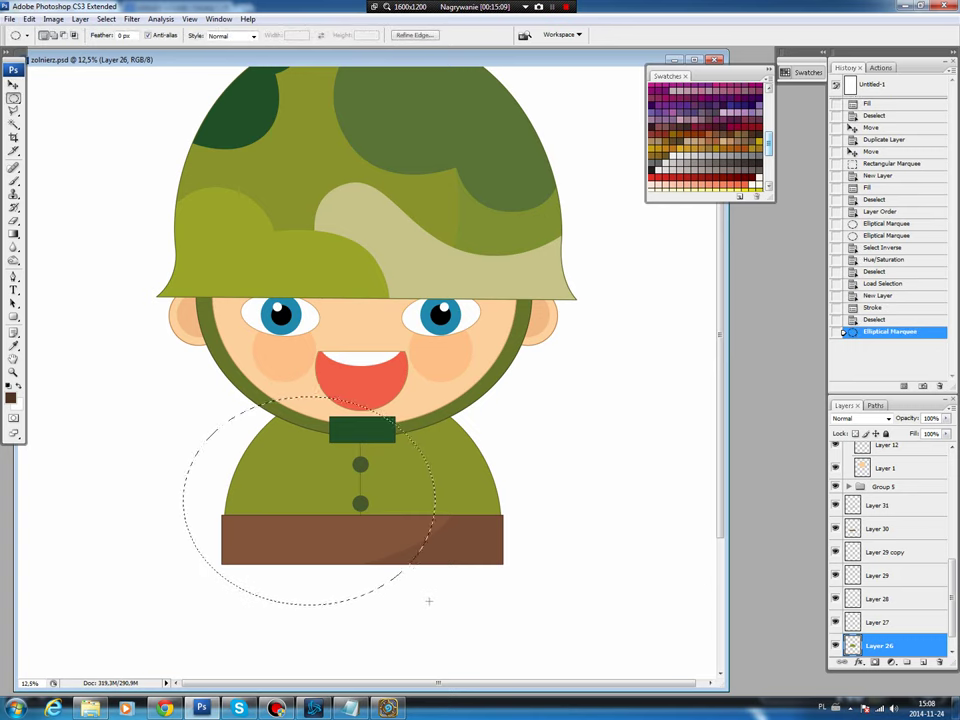
key("ctrl+u")
key("Up")
key("Up")
key("Up")
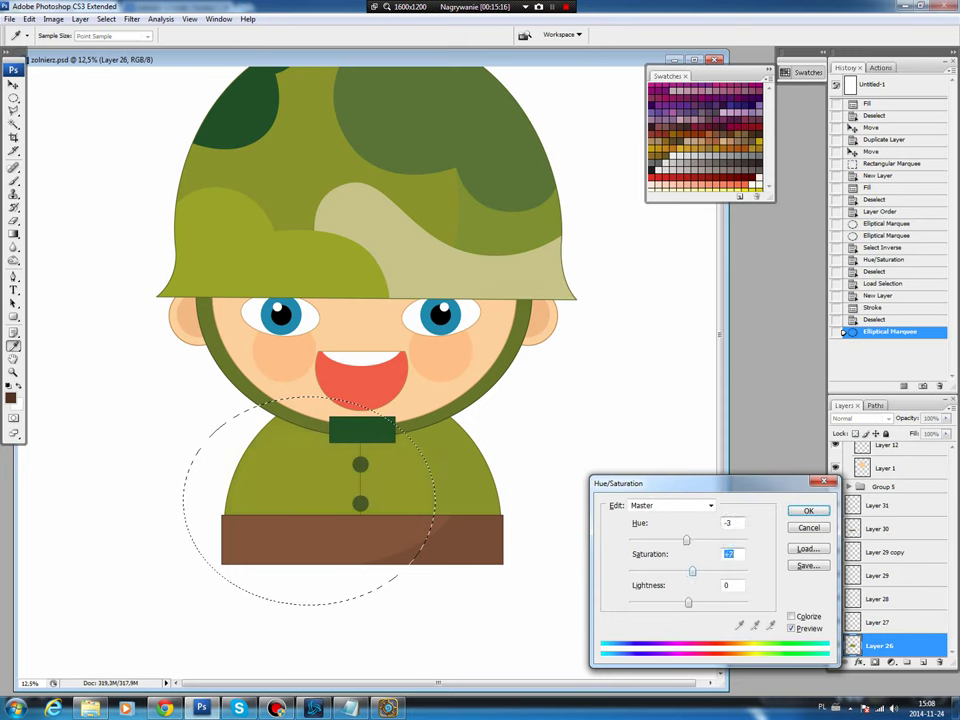
key("Return")
key("ctrl+d")
key("p")
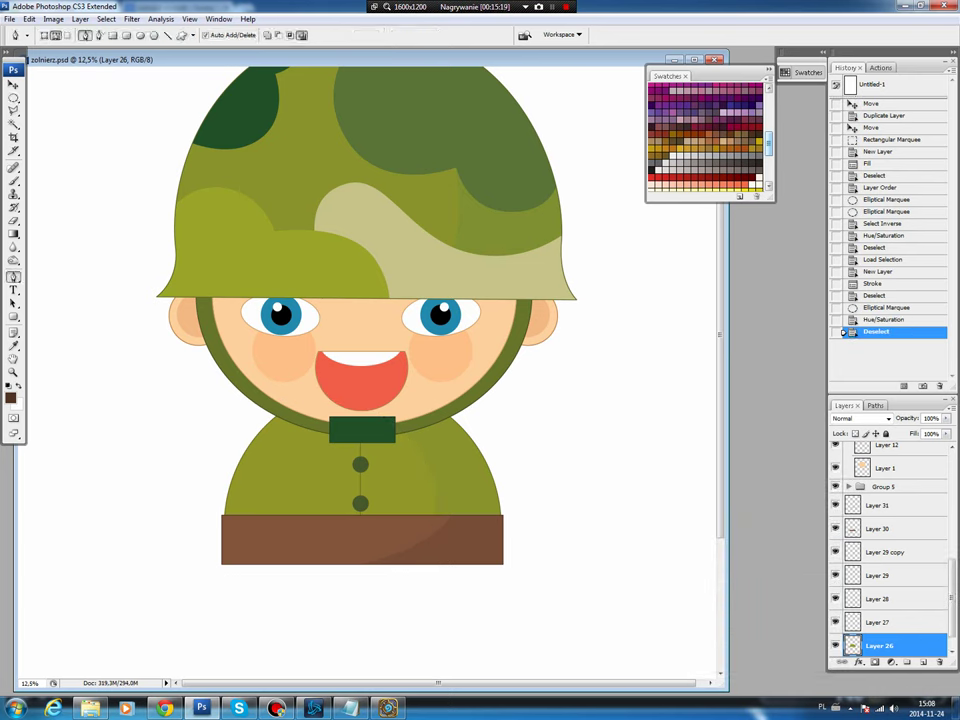
- Draw and reshape a closed Pen path for a patch over the jacket's left side
left_click(232, 460)
left_click(297, 451)
left_click_drag(297, 451, 309, 486)
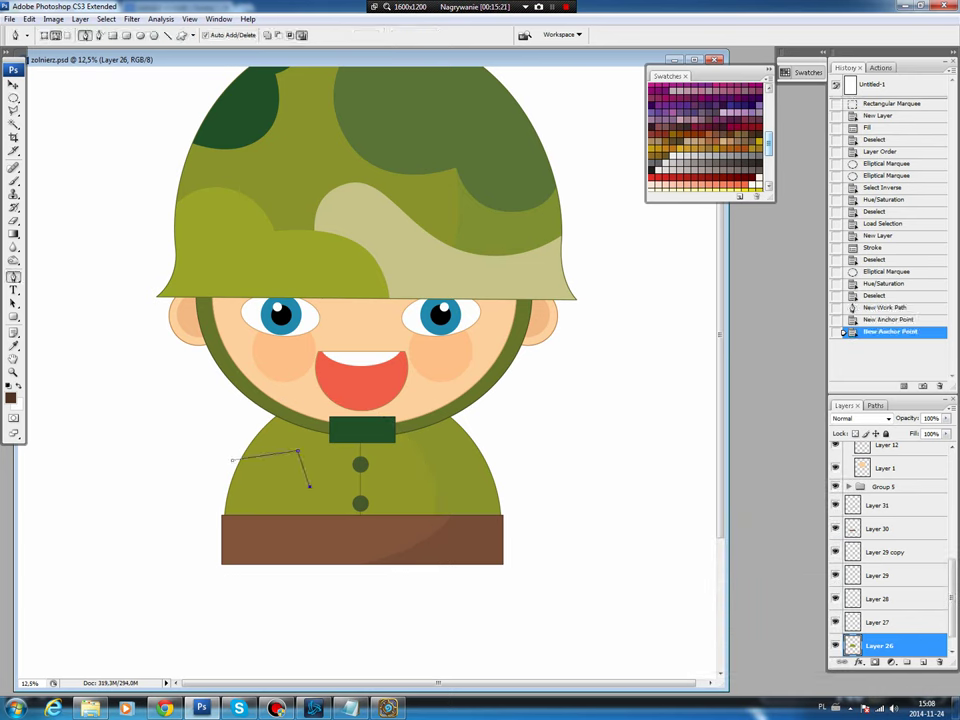
left_click_drag(380, 498, 386, 528)
left_click(206, 531)
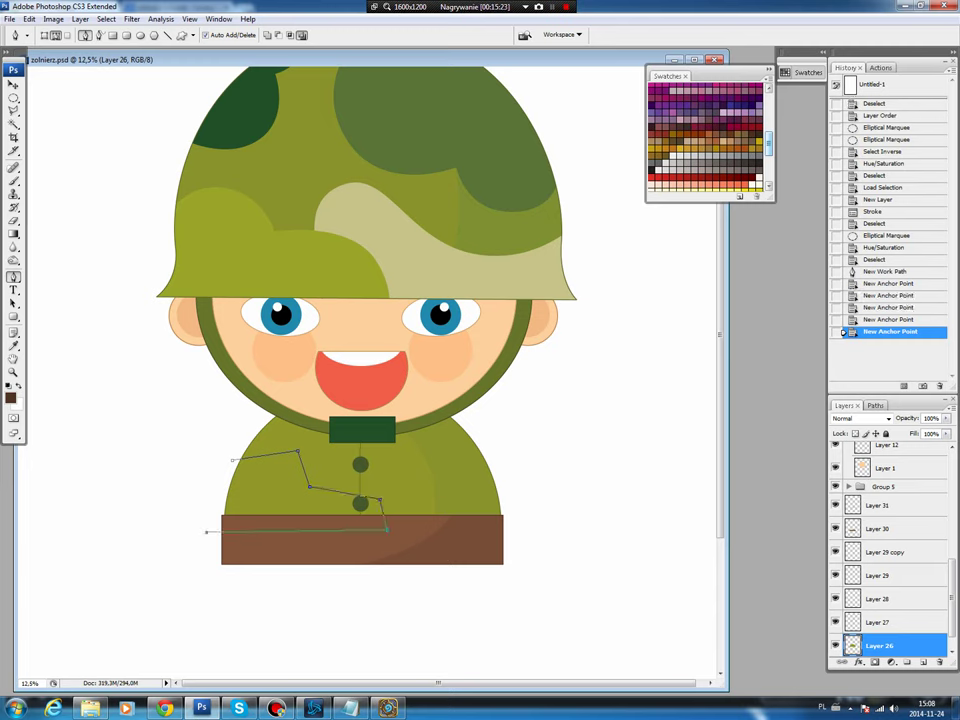
left_click(232, 460)
left_click_drag(232, 460, 222, 456)
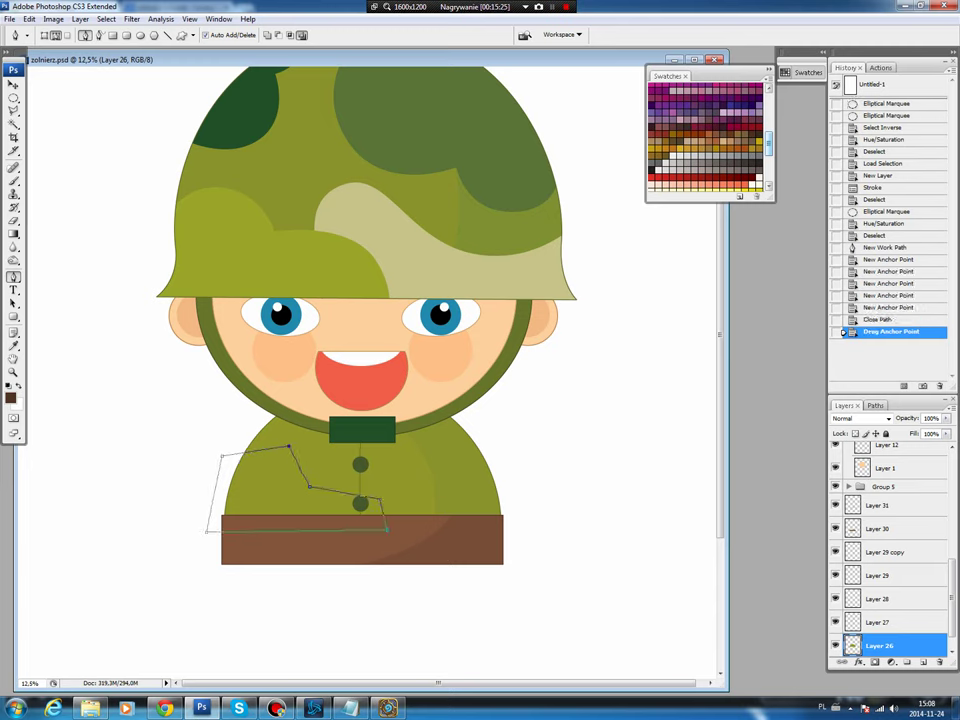
mouse_move(297, 451)
left_mouse_down()
mouse_move(290, 445)
mouse_move(314, 466)
mouse_move(316, 491)
mouse_move(317, 463)
left_mouse_up()
left_click(380, 499)
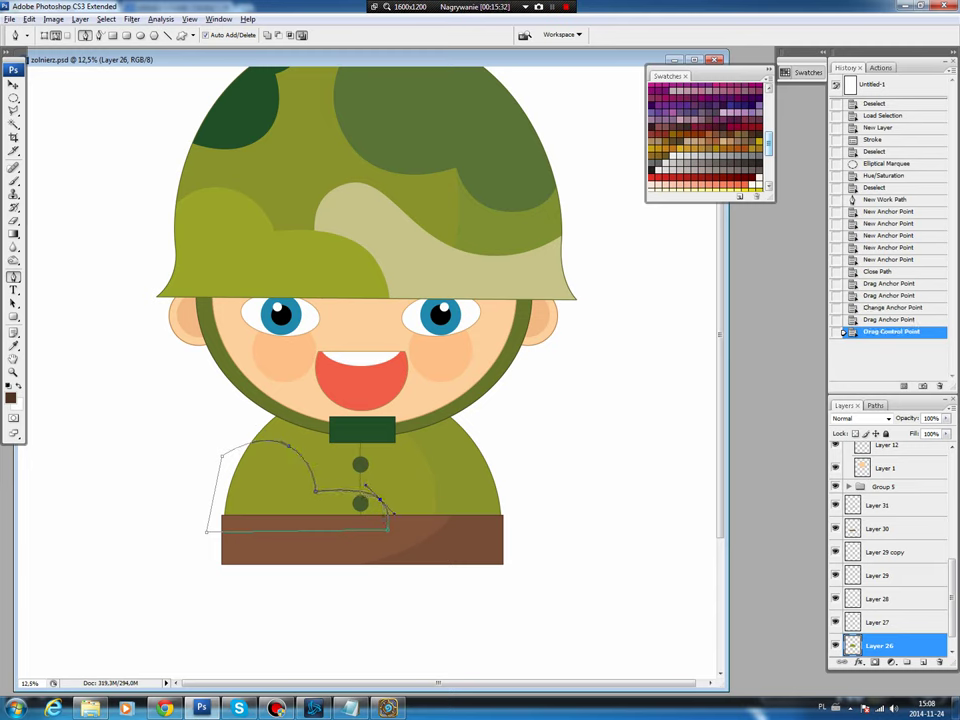
left_click(392, 517)
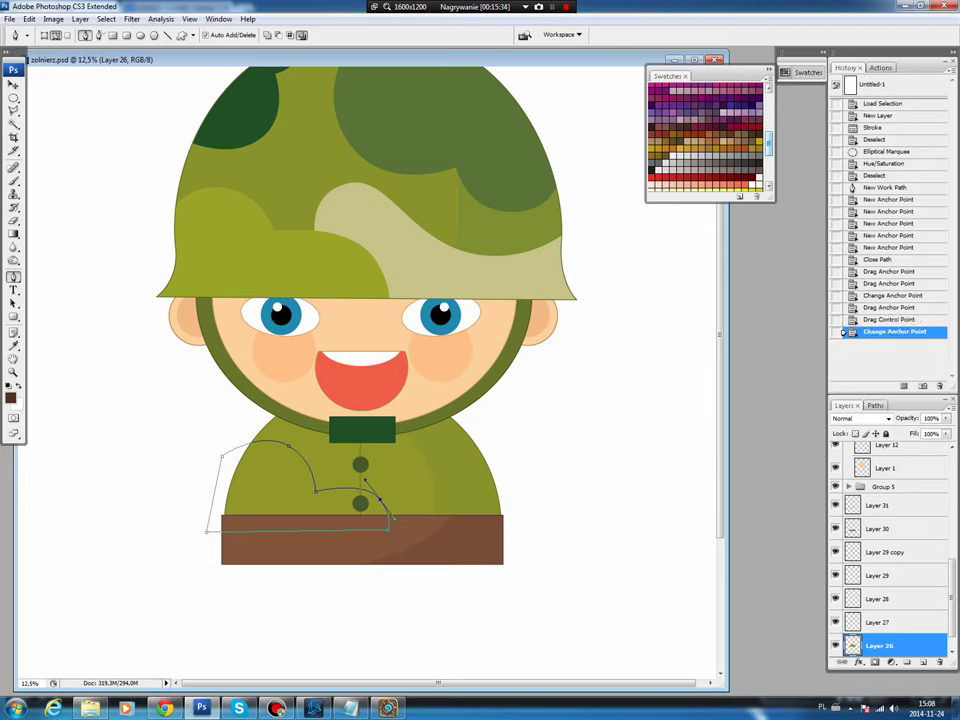
- Turn the path into a selection and fill it with khaki on a new layer
left_click(874, 405)
key("ctrl+Return")
key("ctrl+shift+alt+n")
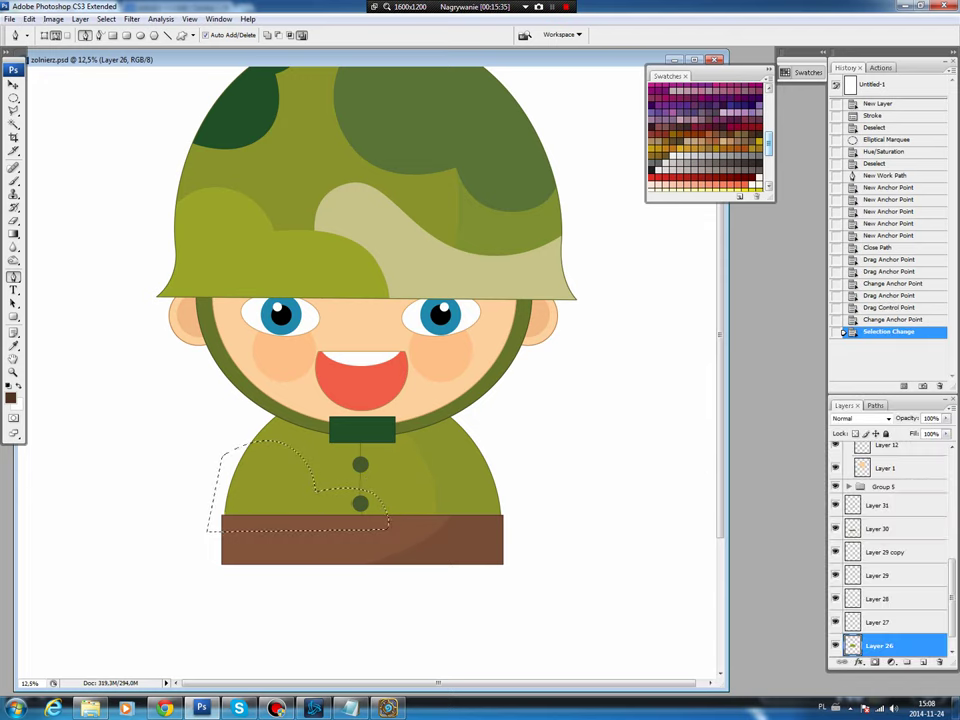
key("b")
left_click(435, 258, "alt")
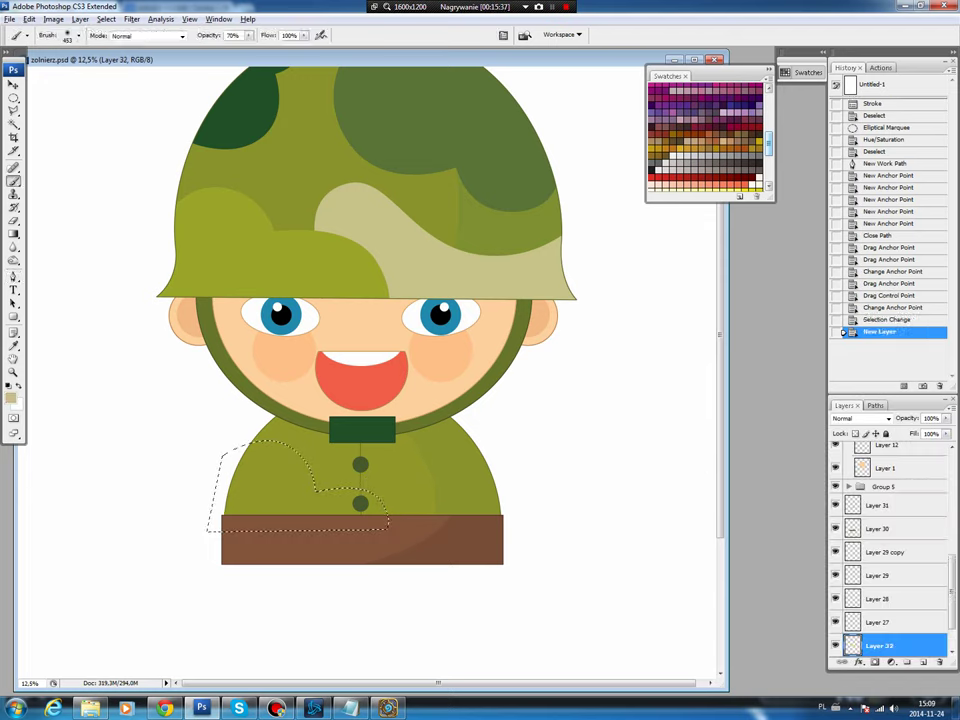
key("alt+BackSpace")
key("ctrl+d")
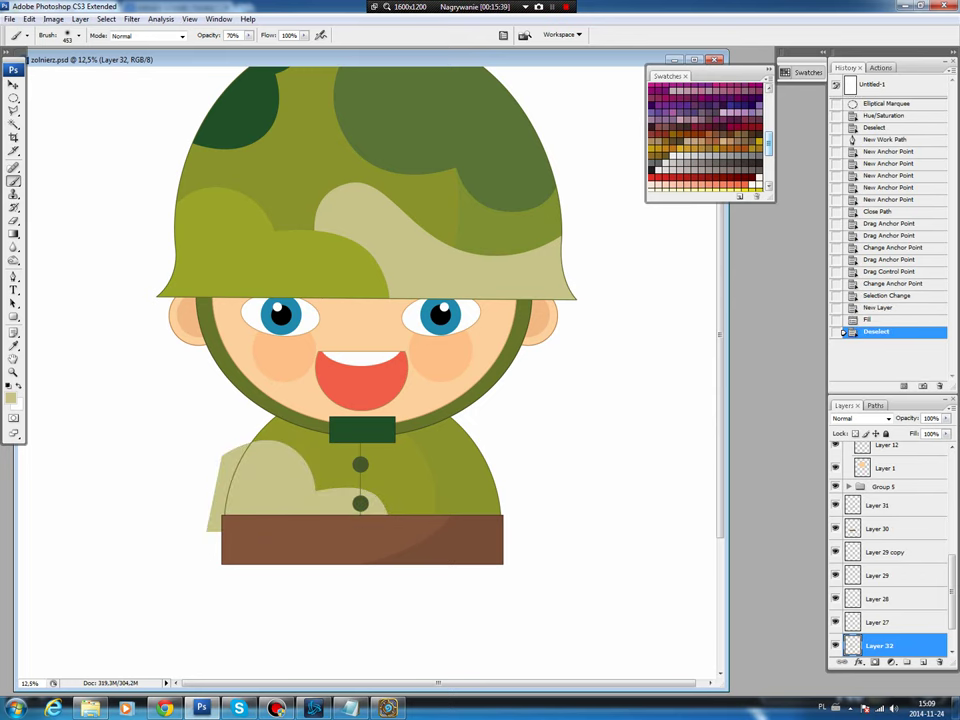
- Trim the khaki patch by deleting everything outside the jacket's shape
scroll(890, 550, "down", 2)
left_click(852, 622, "ctrl")
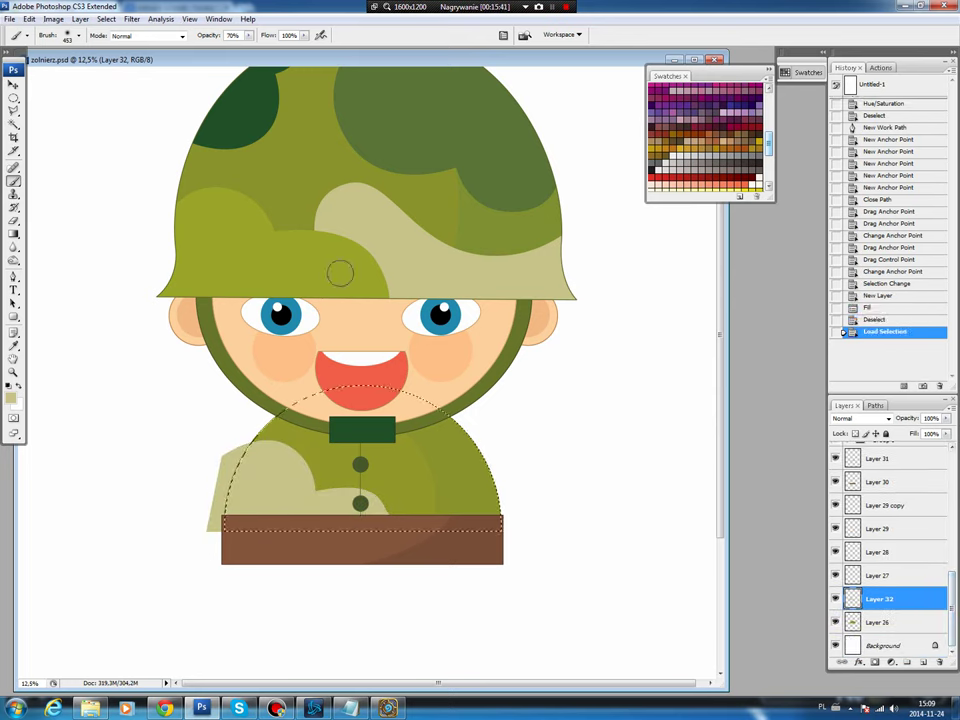
left_click(106, 19)
left_click(118, 57)
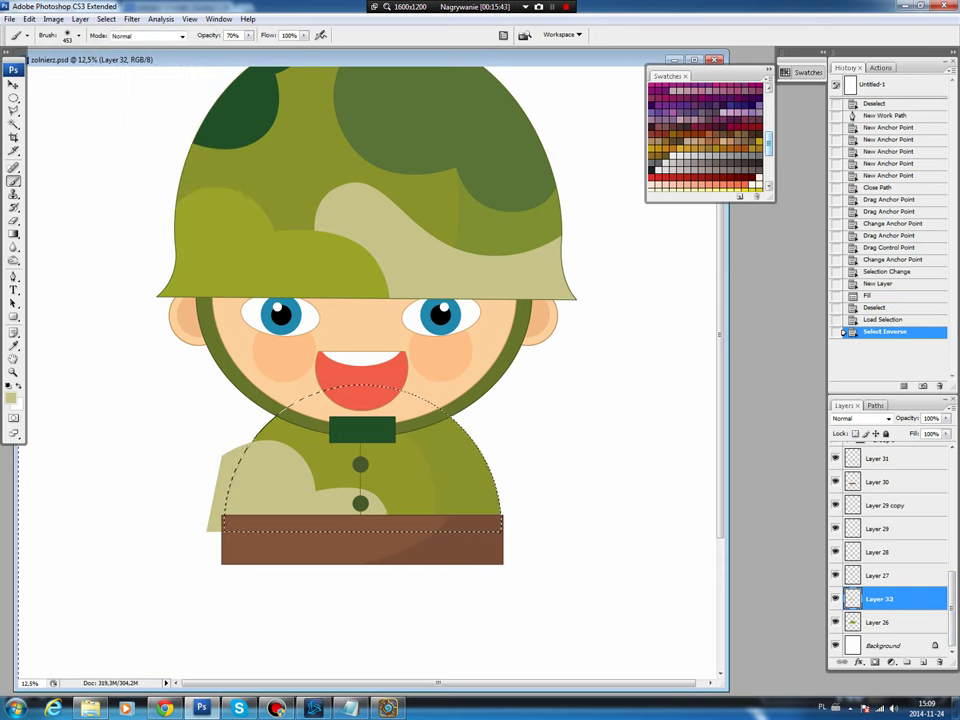
key("Delete")
key("ctrl+d")
- Start a new Pen path at the collar for the next camo patch
key("p")
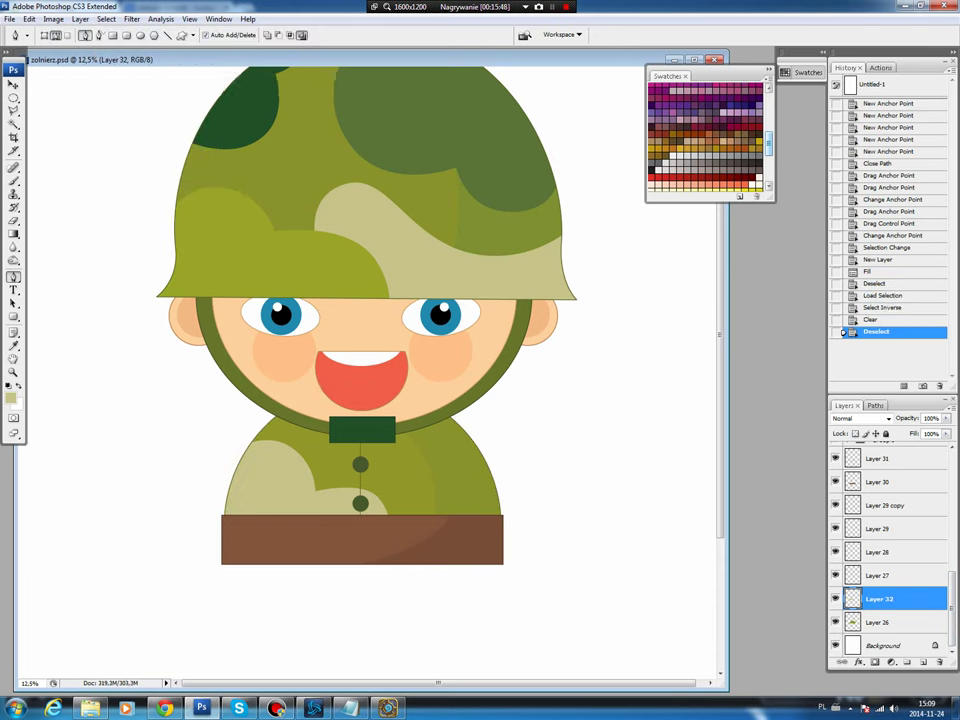
left_click(366, 436)
left_click(400, 478)
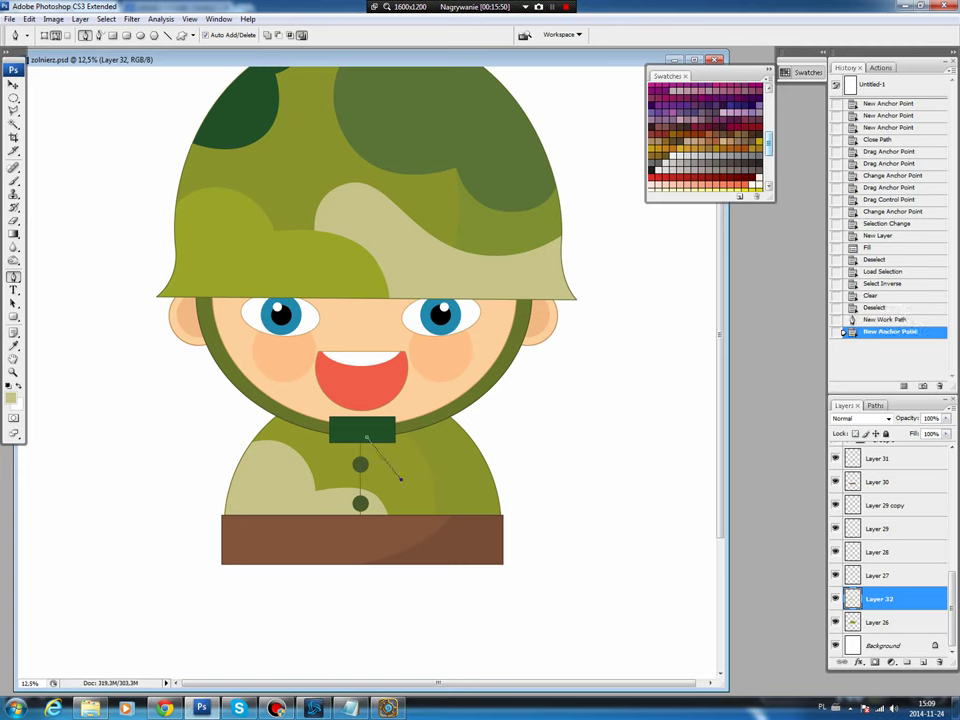
- Complete and curve the patch path around the jacket's right chest and shoulder
left_click(462, 463)
left_click(503, 469)
left_click(492, 401)
left_click(385, 397)
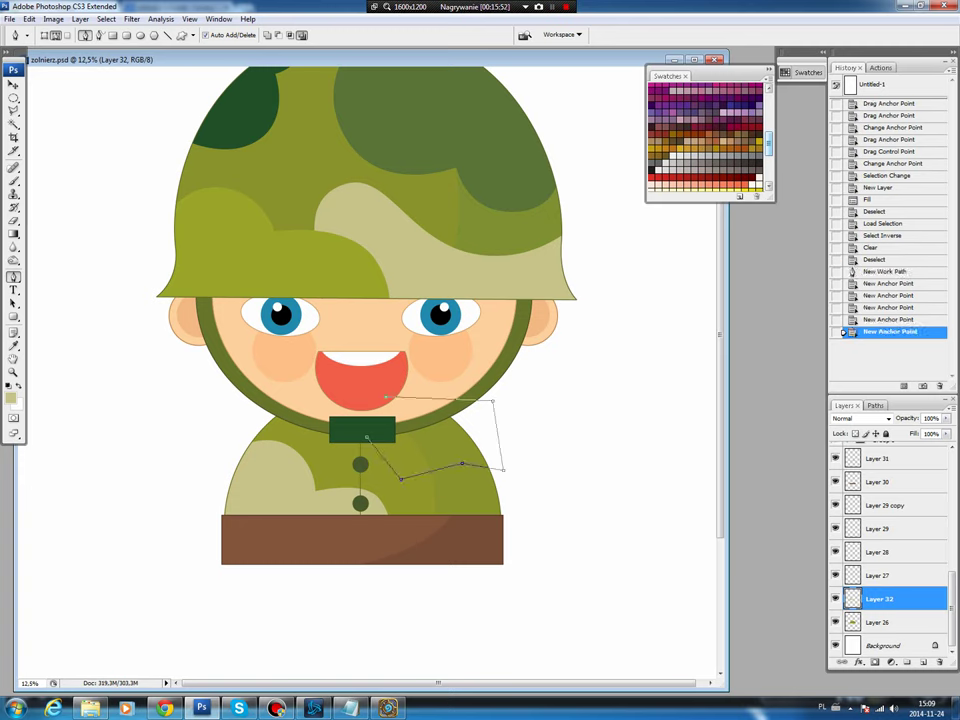
left_click(366, 436)
left_click_drag(366, 436, 285, 340)
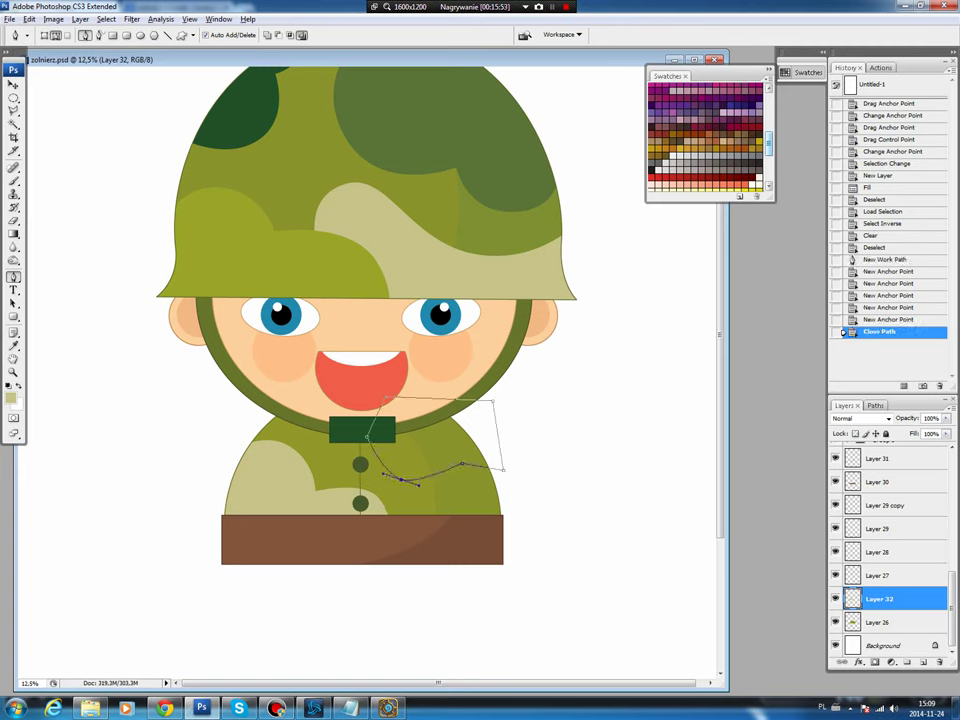
left_click_drag(361, 427, 356, 412)
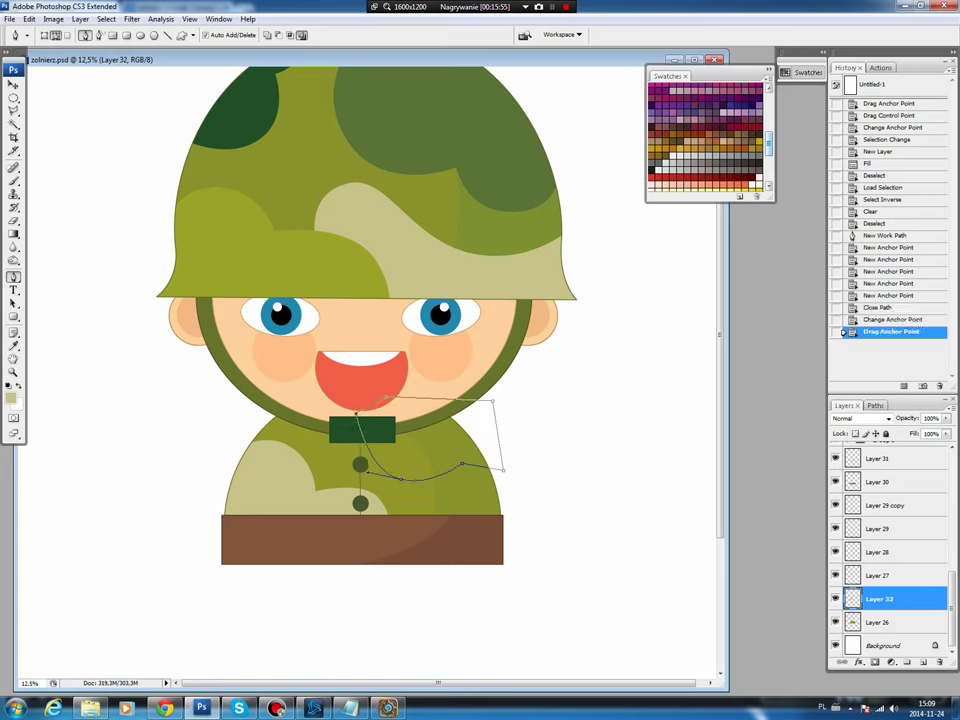
left_click_drag(285, 352, 284, 351)
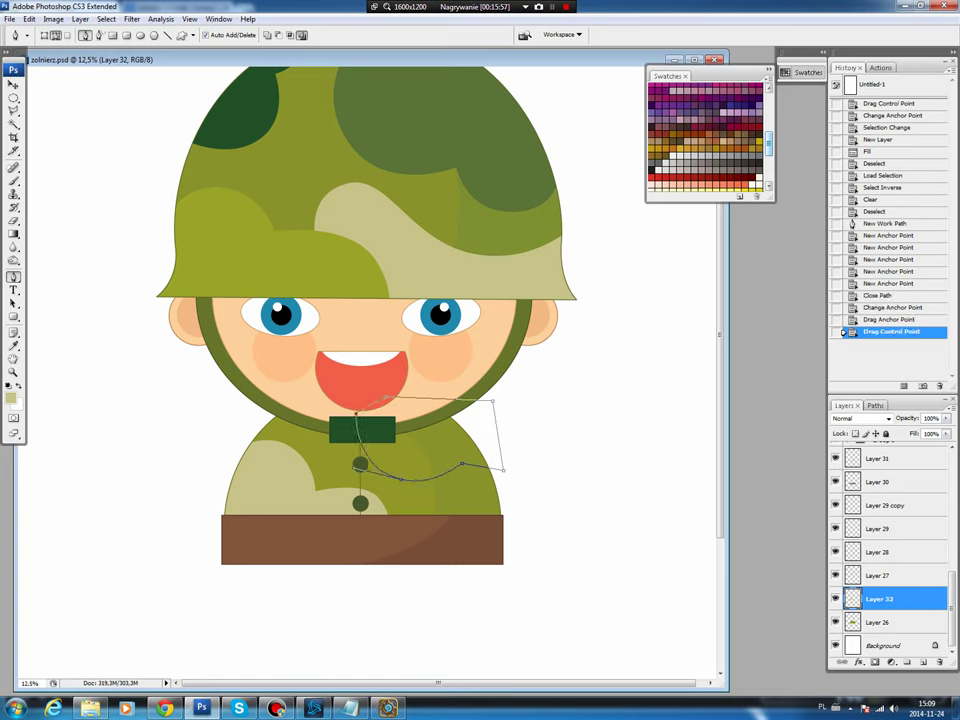
left_click_drag(352, 382, 351, 381)
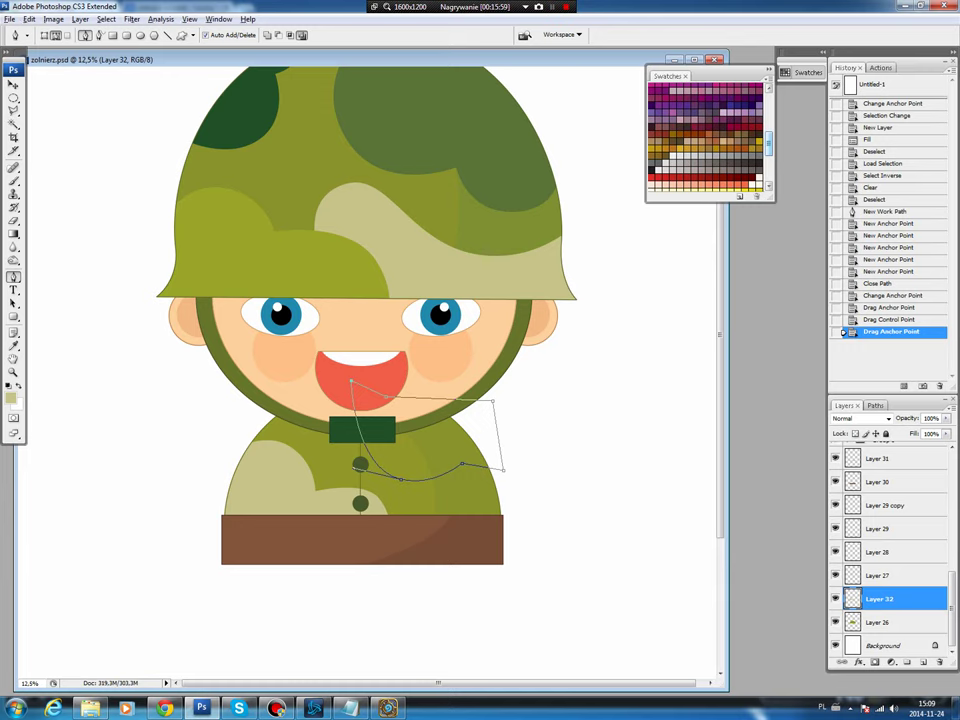
left_click_drag(503, 468, 524, 455)
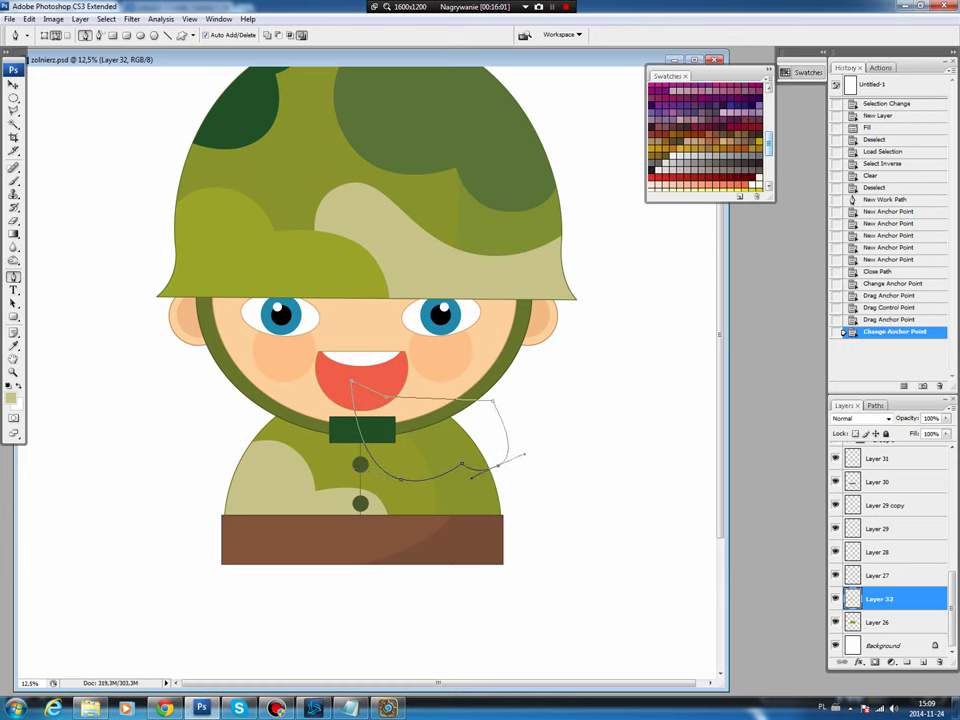
left_click_drag(352, 382, 352, 381)
mouse_move(433, 486)
left_mouse_down()
mouse_move(456, 465)
mouse_move(436, 487)
left_mouse_up()
- Turn the path into a selection and fill it with dark green on a new layer
left_click(875, 405)
left_click(852, 423, "ctrl")
left_click(843, 405)
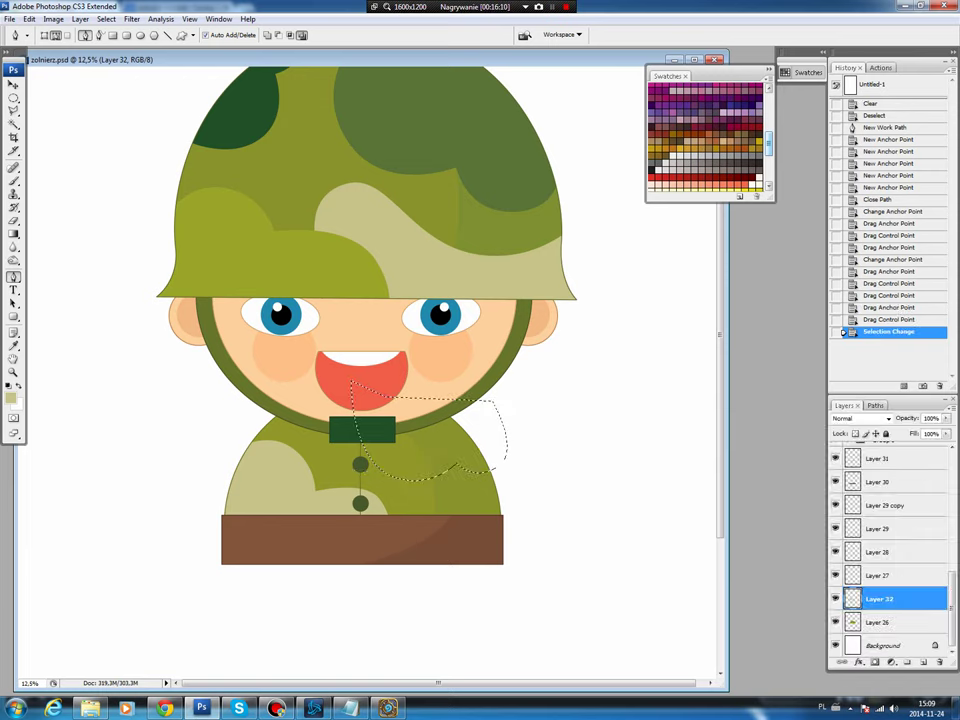
key("ctrl+shift+alt+n")
key("b")
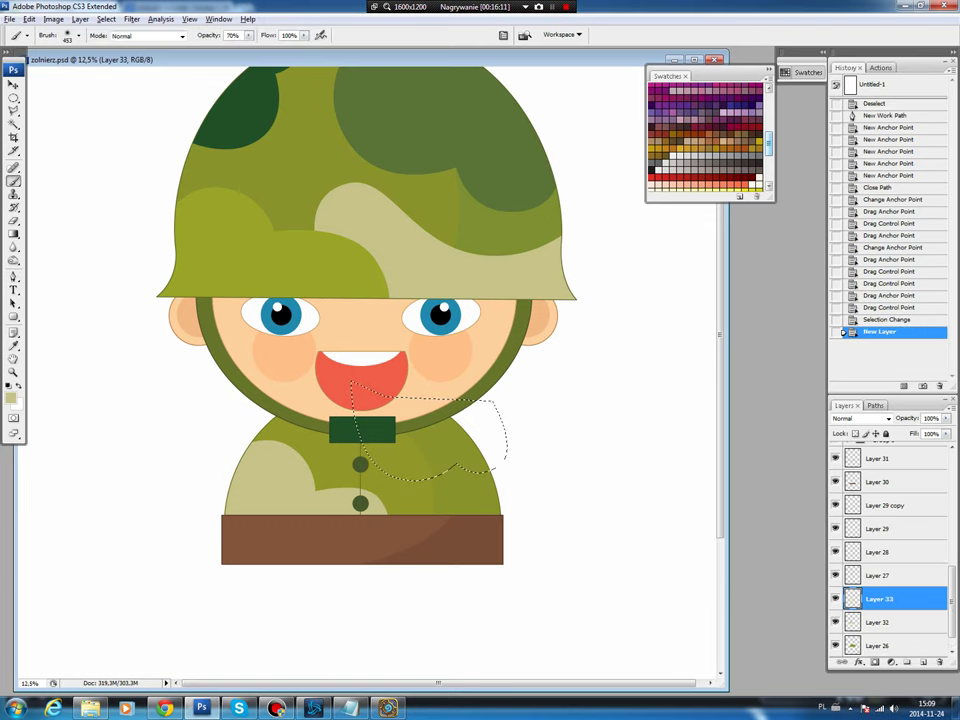
key("x")
key("alt+BackSpace")
key("ctrl+d")
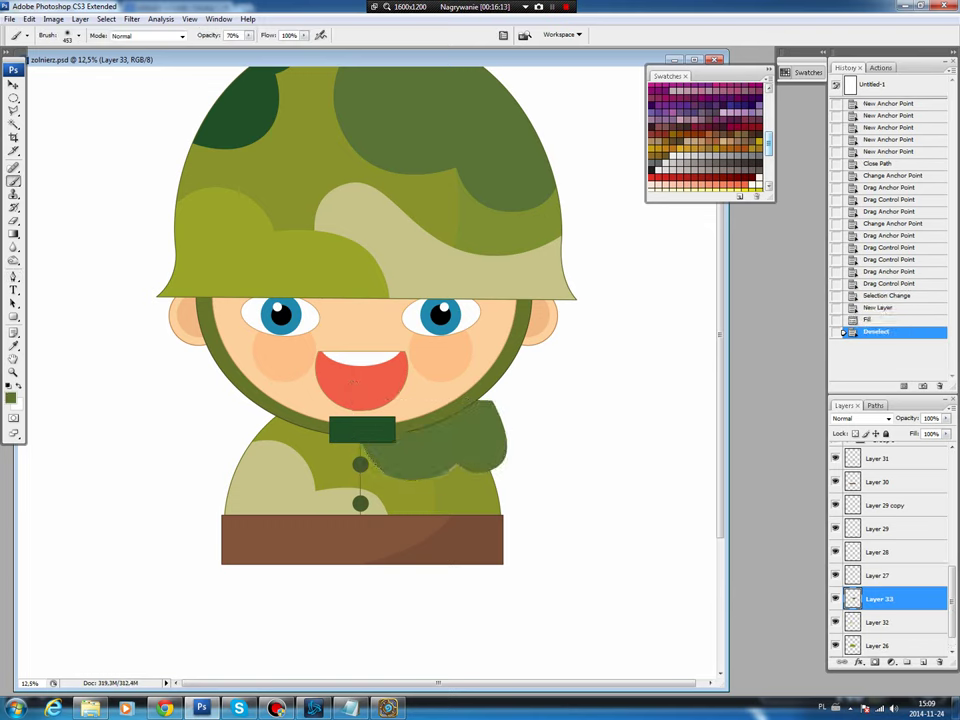
- Delete the part of the green patch spilling outside the jacket outline
left_click(852, 622, "ctrl")
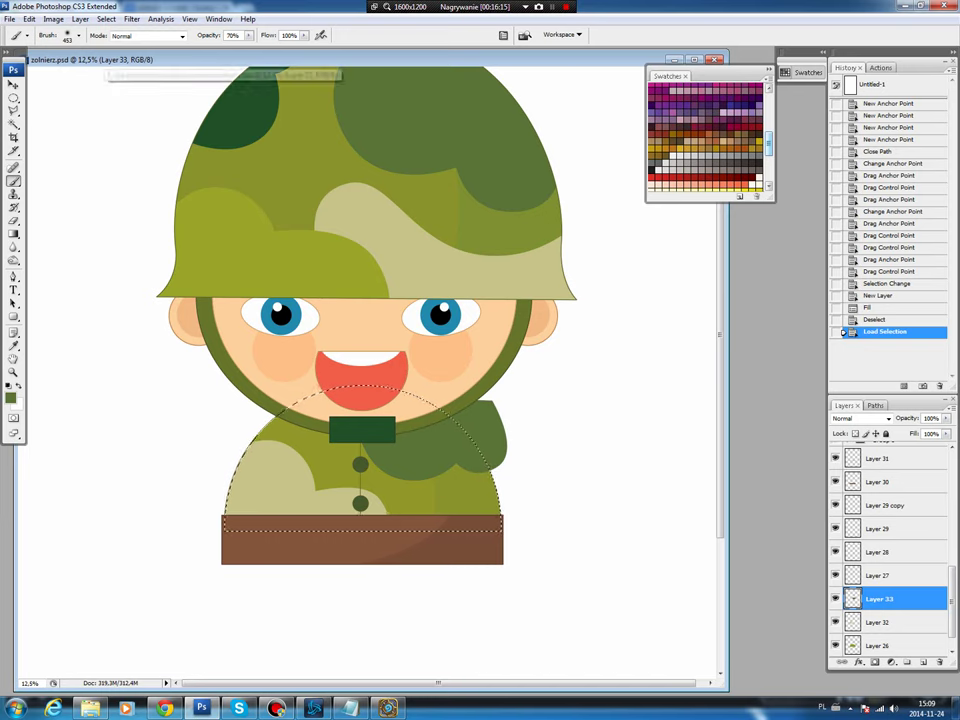
left_click(106, 19)
left_click(115, 66)
key("Delete")
key("ctrl+d")
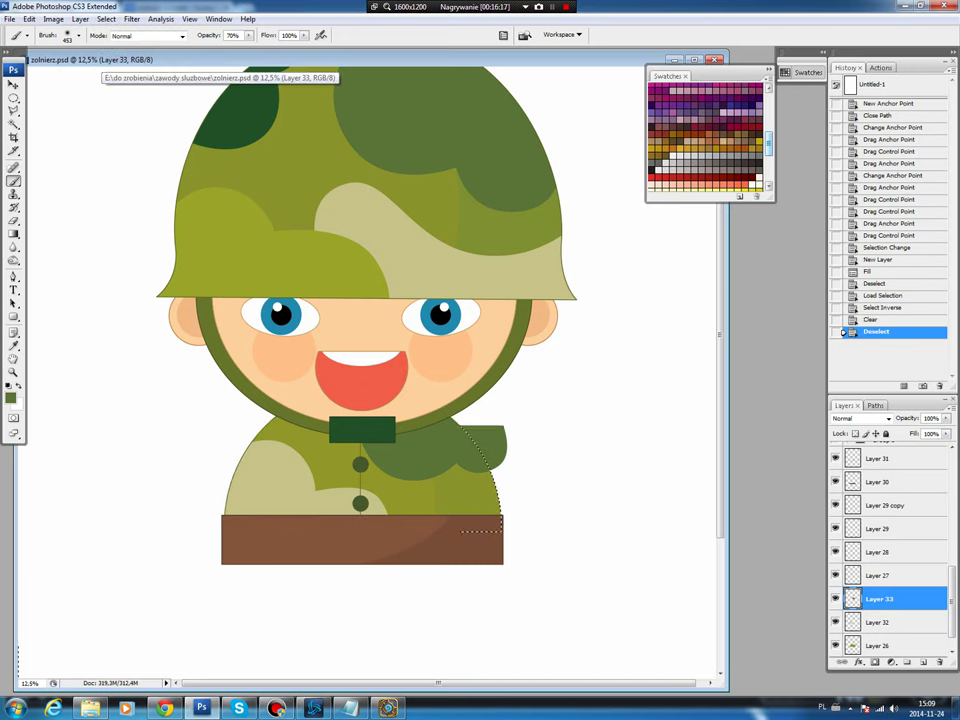
key("p")
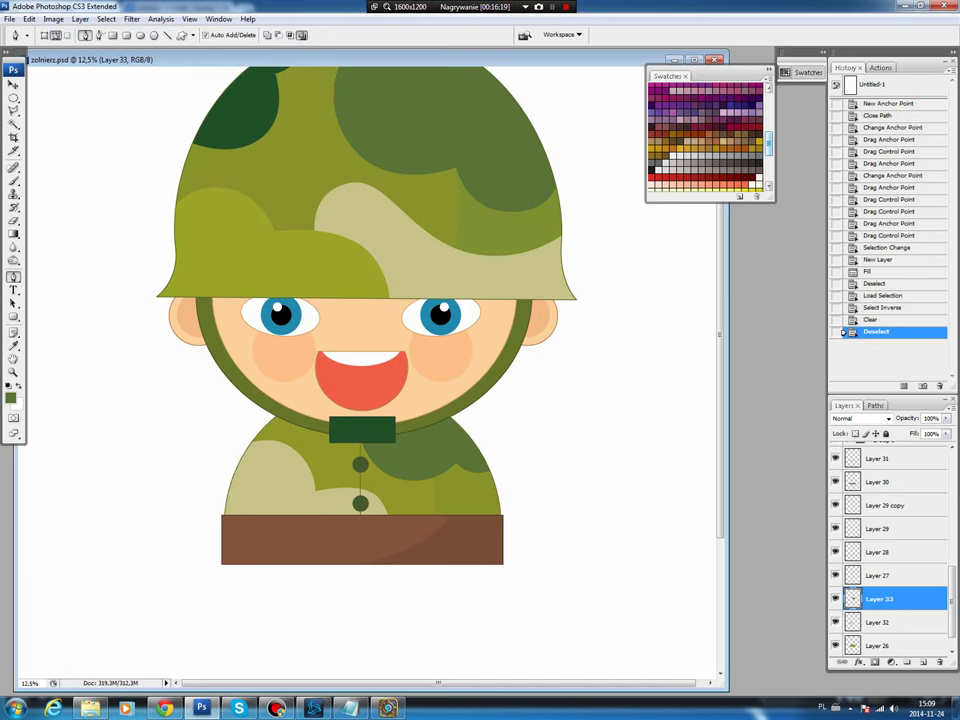
scroll(360, 360, "down", 2)
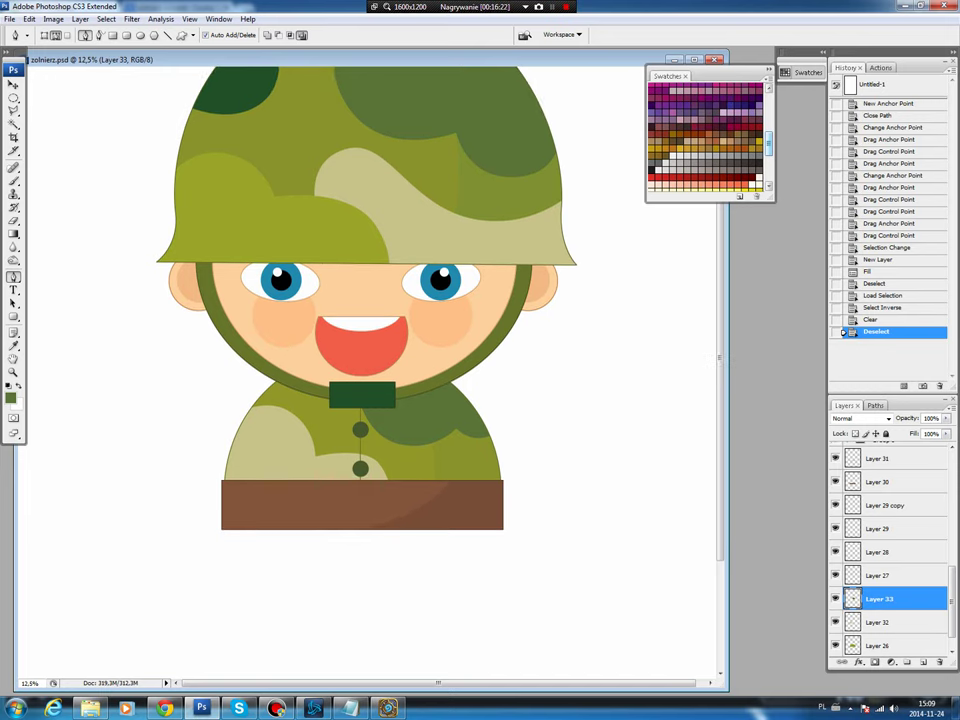
- Fill a rectangle over the belt's centre with light blue on a new layer
key("v")
left_click(880, 481)
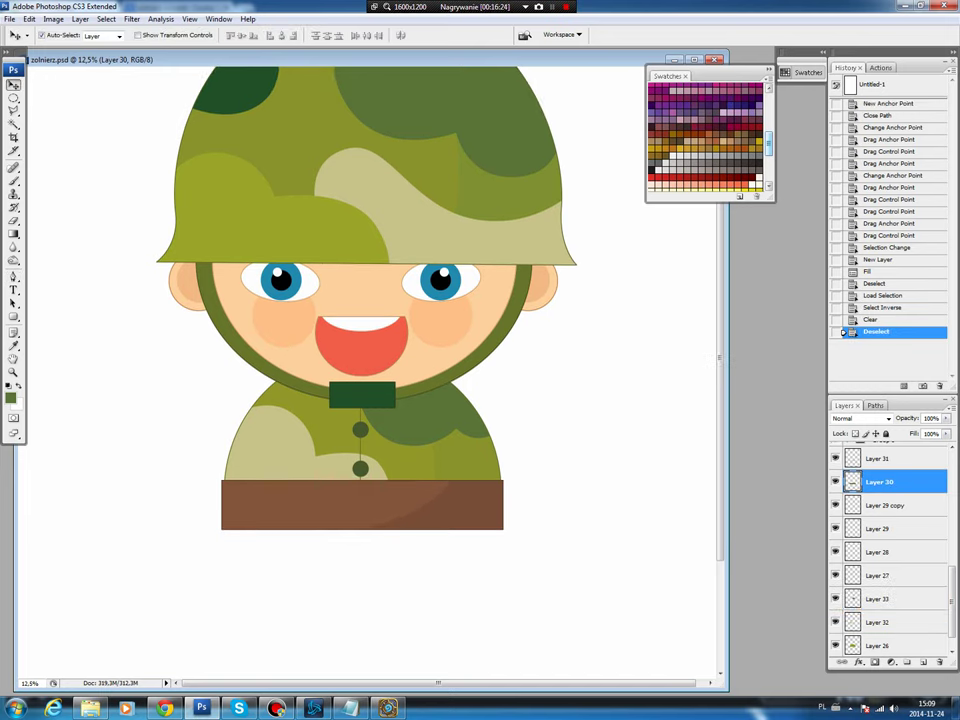
key("alt+bracketright")
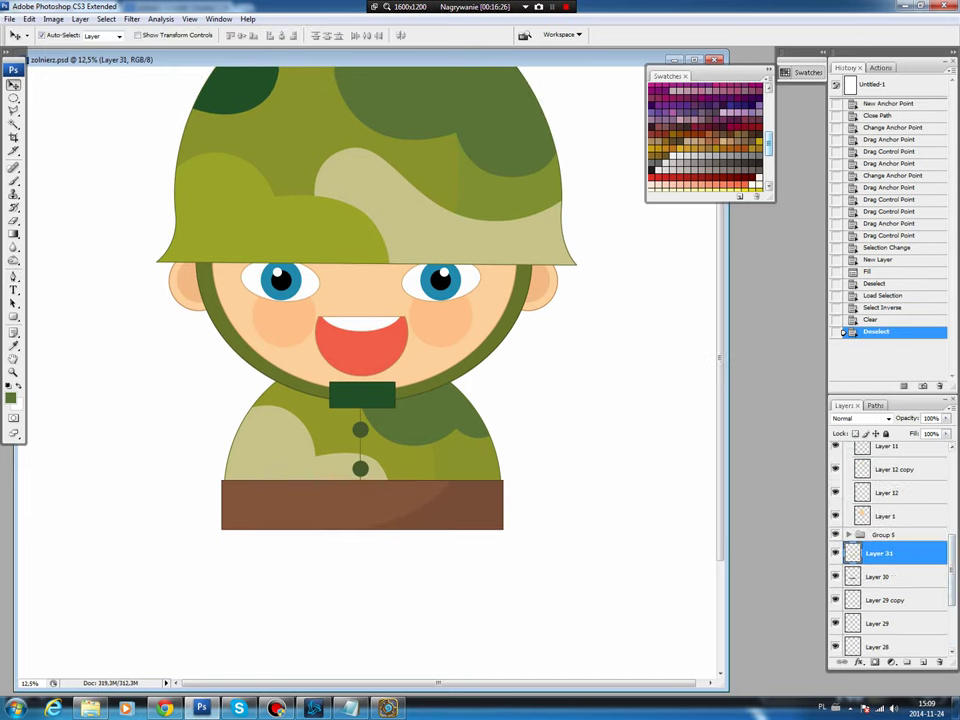
left_click(14, 98)
left_click(80, 96)
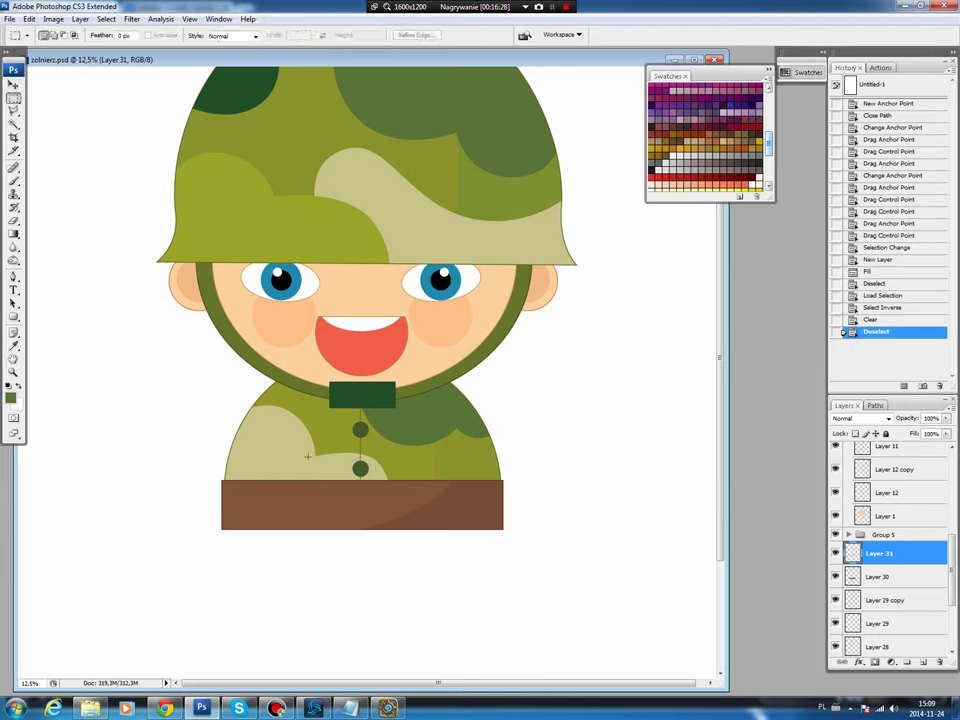
left_click_drag(311, 478, 411, 534)
key("ctrl+shift+alt+n")
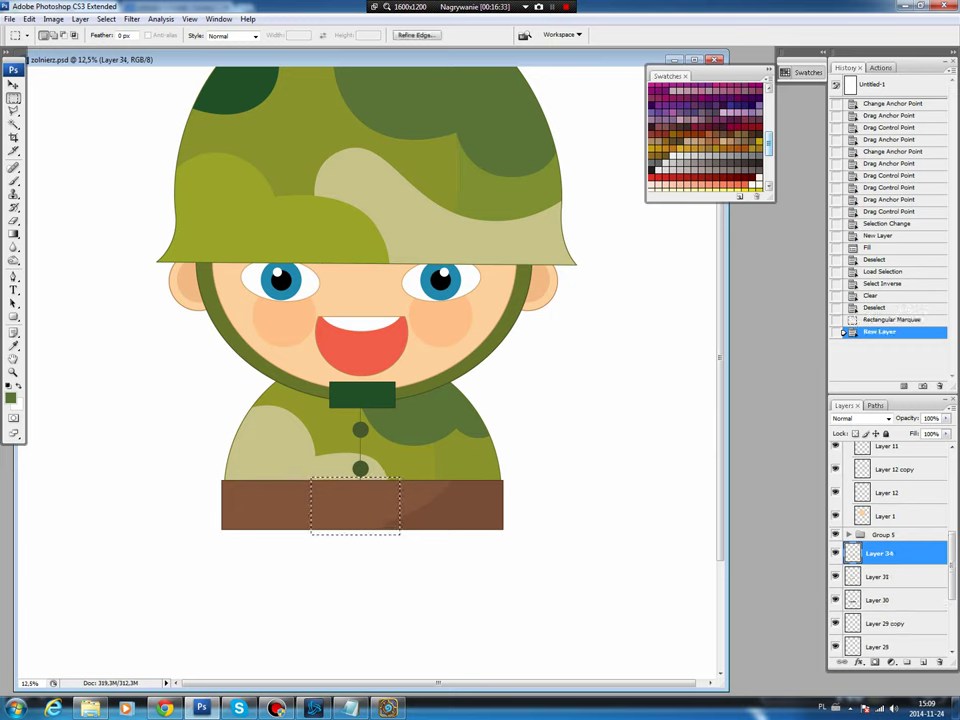
scroll(705, 135, "up", 3)
scroll(705, 135, "up", 3)
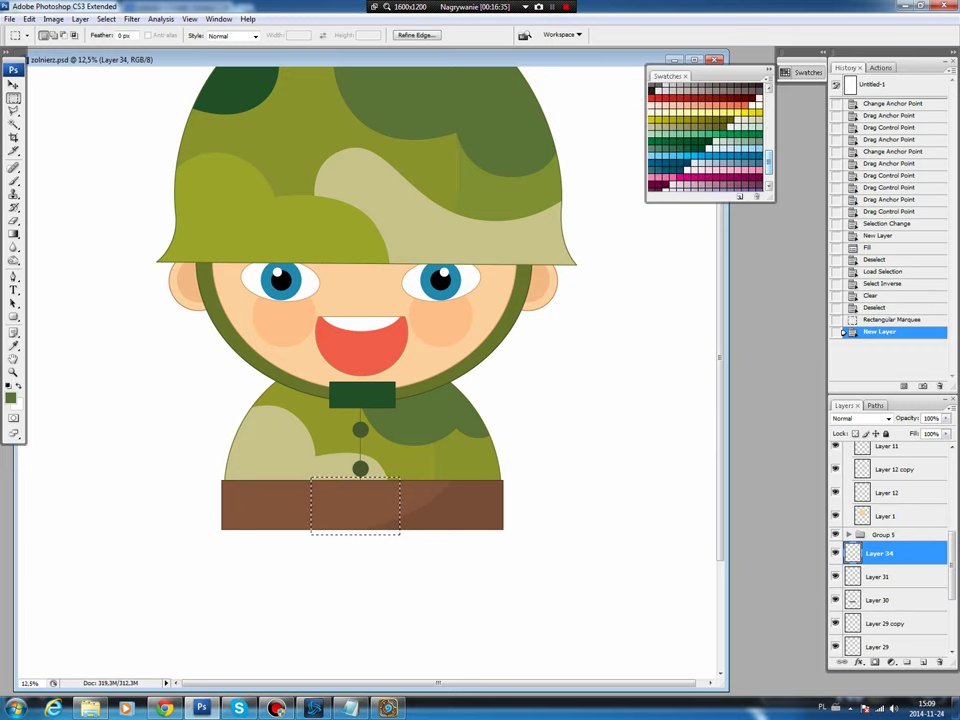
key("alt+BackSpace")
key("ctrl+d")
- Nudge the light blue buckle rightward to centre it on the belt
key("v")
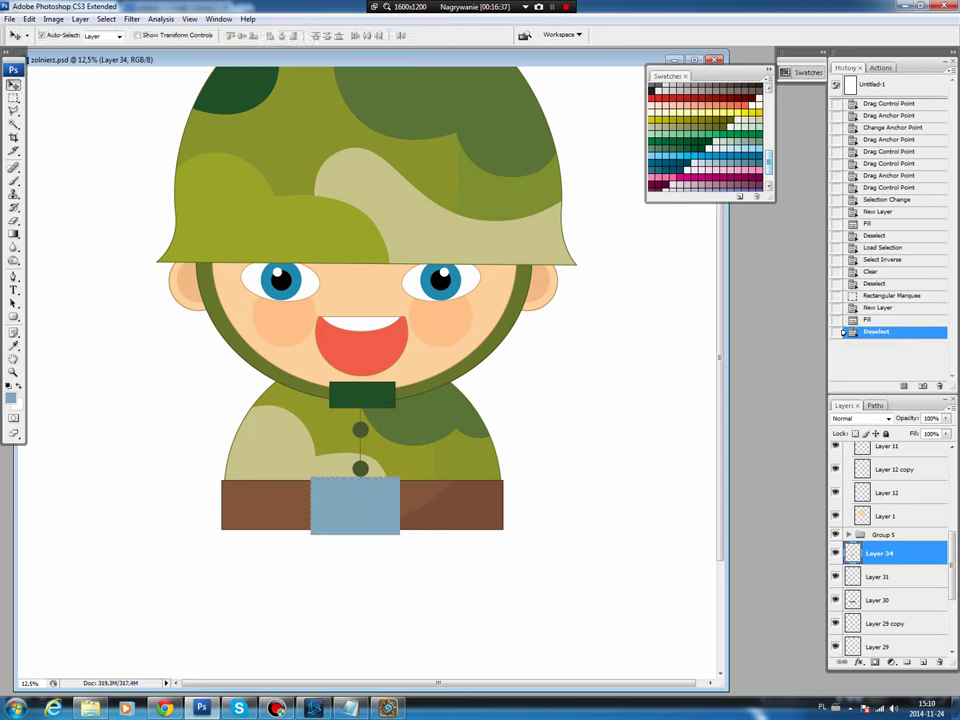
key("shift+Right")
key("shift+Right")
key("shift+Right")
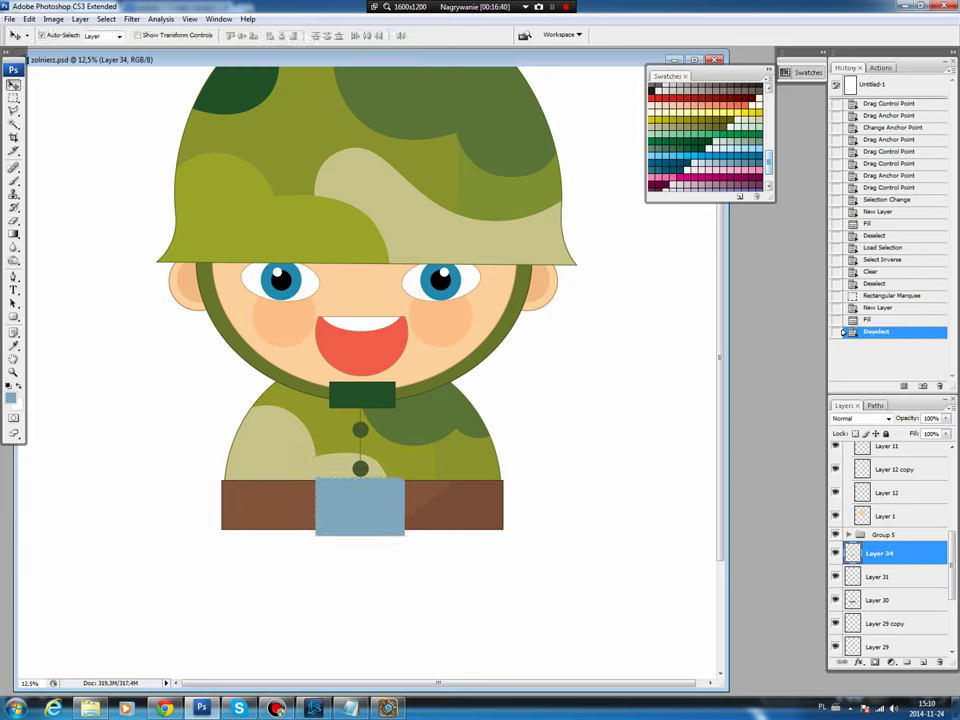
key("Right")
key("Right")
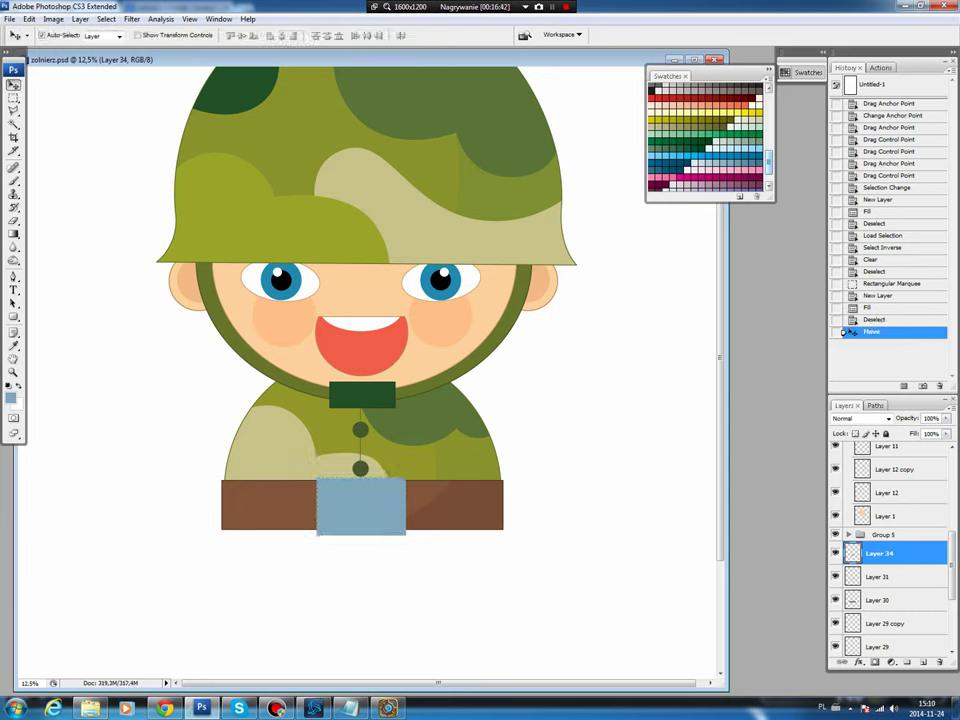
left_click(887, 623)
key("Right")
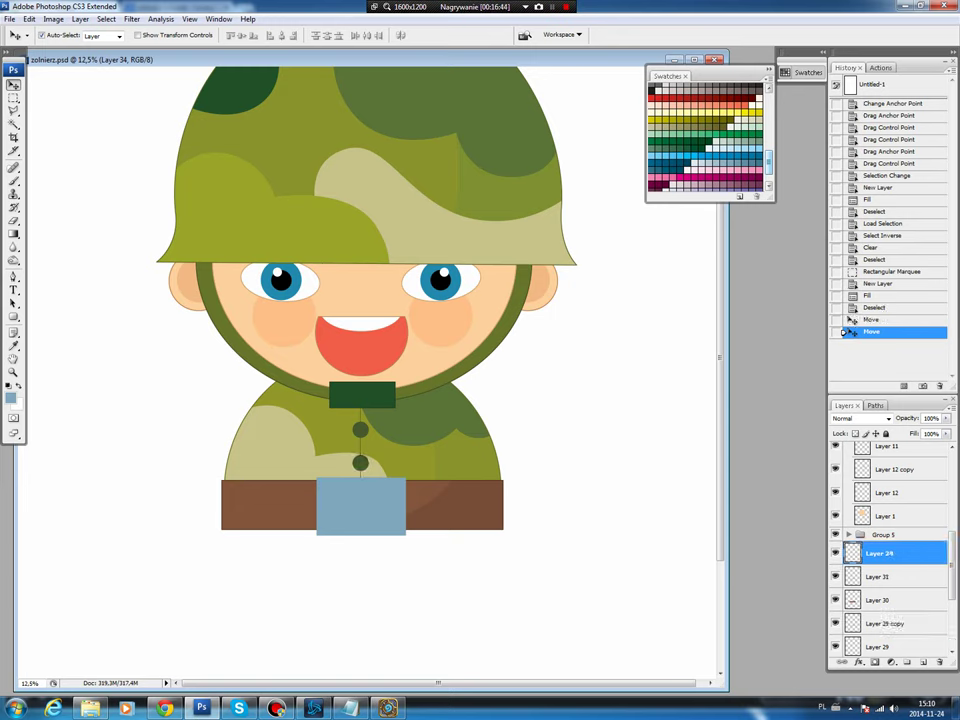
left_click(880, 646)
key("Right")
left_click(880, 552)
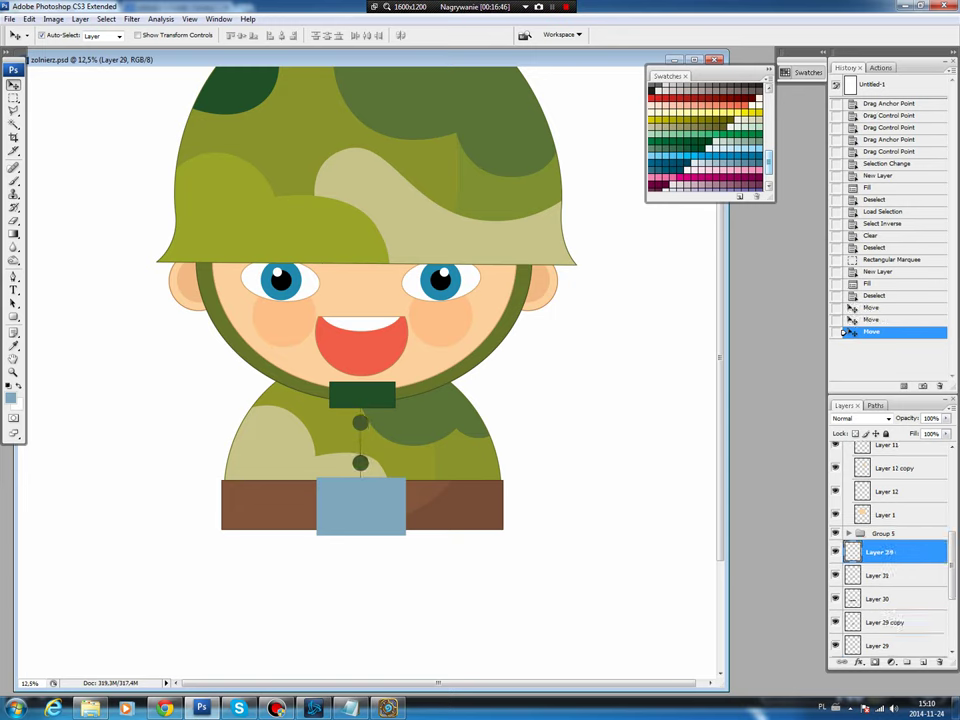
key("Right")
key("Right")
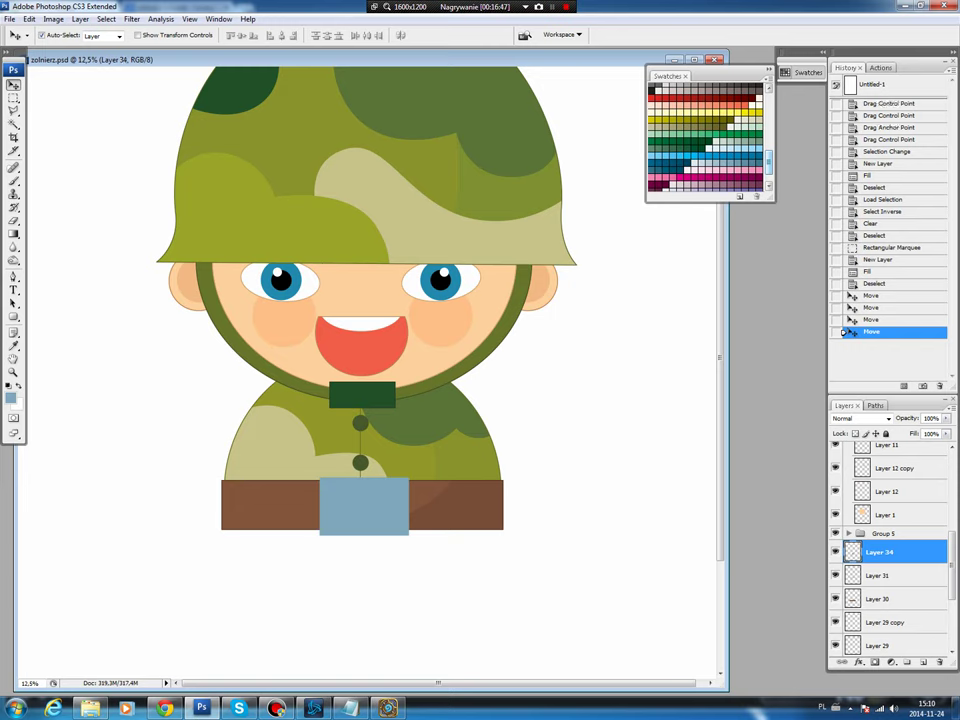
- Clear the buckle's inner area so only a light blue frame remains
key("m")
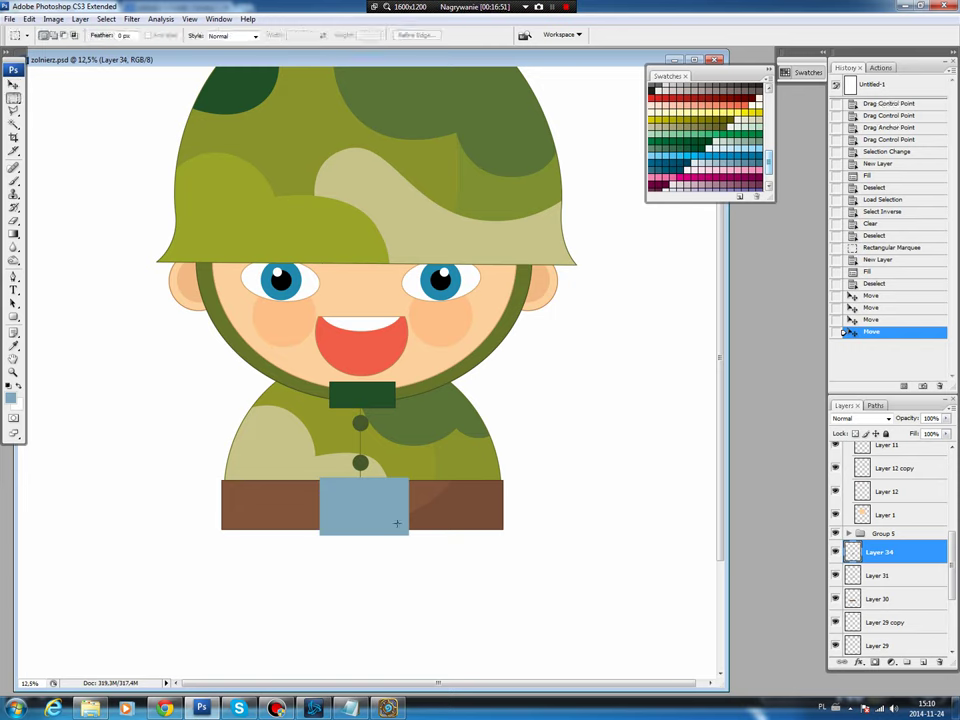
left_click_drag(394, 523, 333, 487)
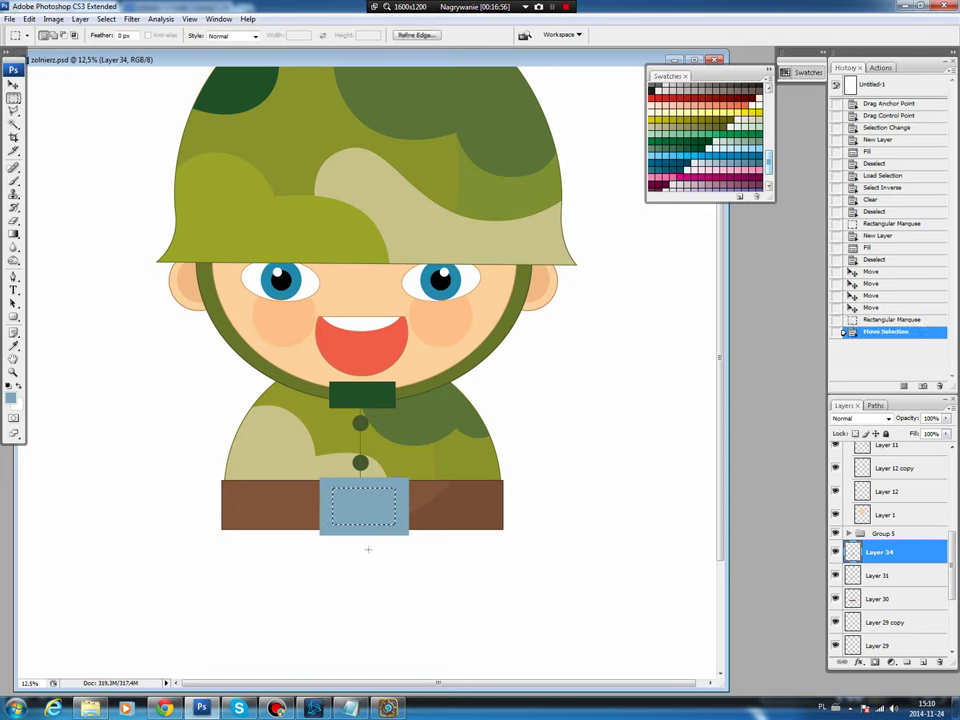
key("Delete")
key("ctrl+d")
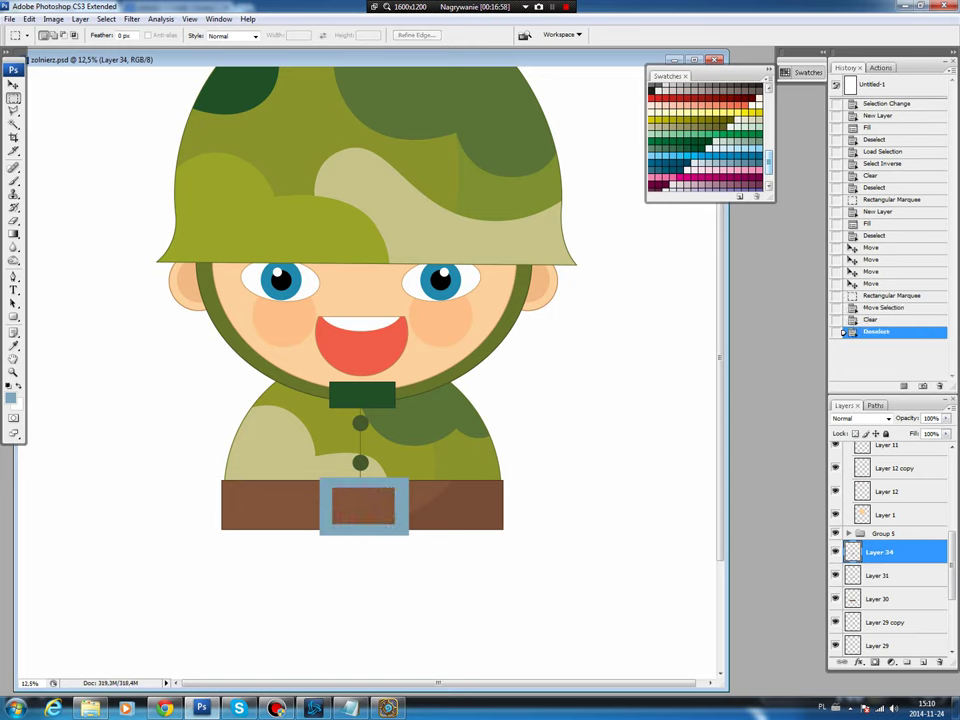
- Reload the buckle selection on a new layer and pick a darker slate blue
left_click(852, 551, "ctrl")
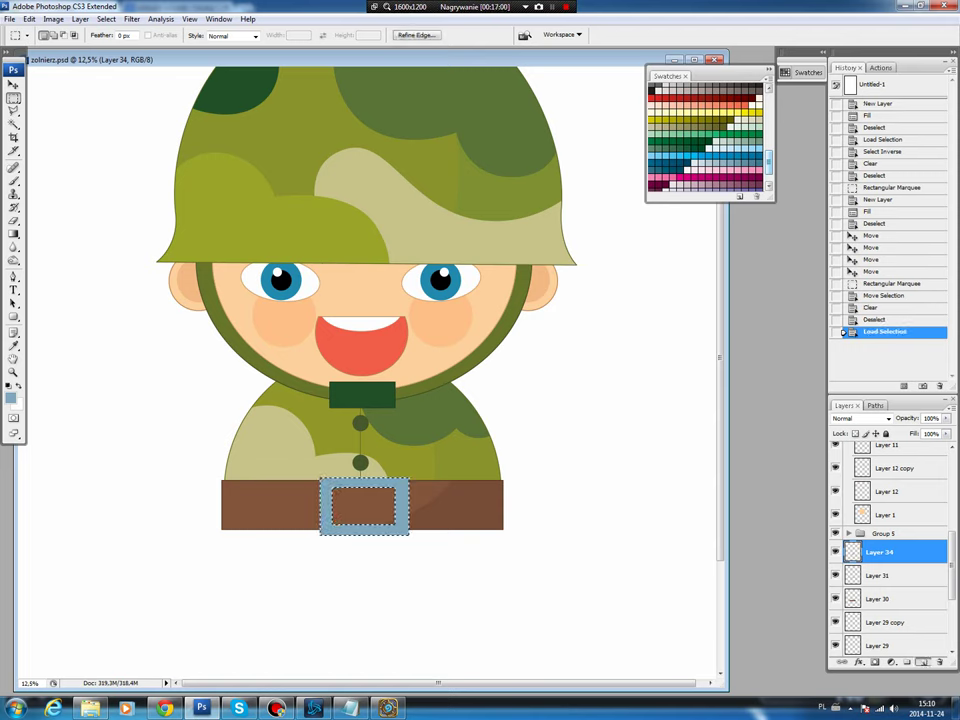
key("ctrl+shift+alt+n")
key("i")
left_click(11, 397)
left_click_drag(374, 231, 379, 266)
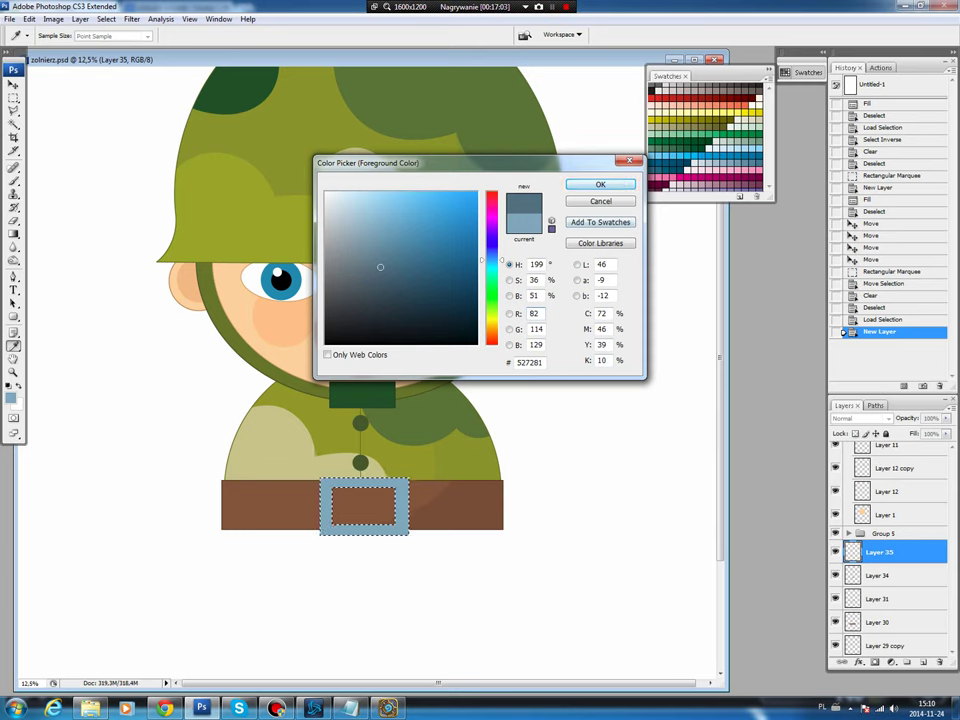
key("Return")
- Stroke the buckle outline in the darker blue-grey
key("m")
left_click(29, 19)
left_click(50, 199)
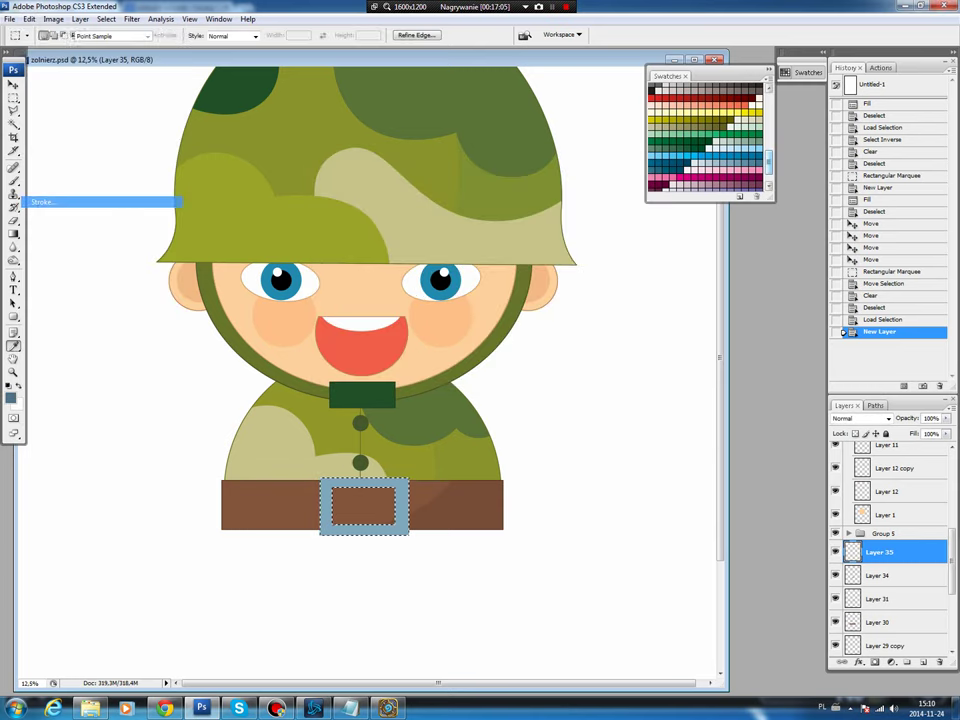
key("Return")
key("ctrl+d")
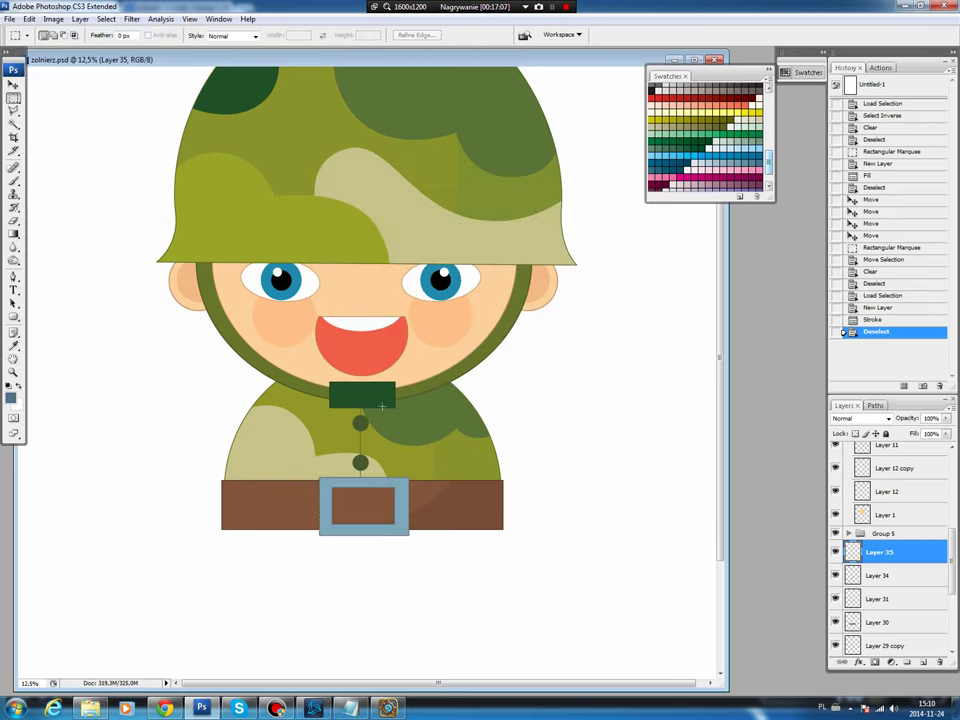
key("v")
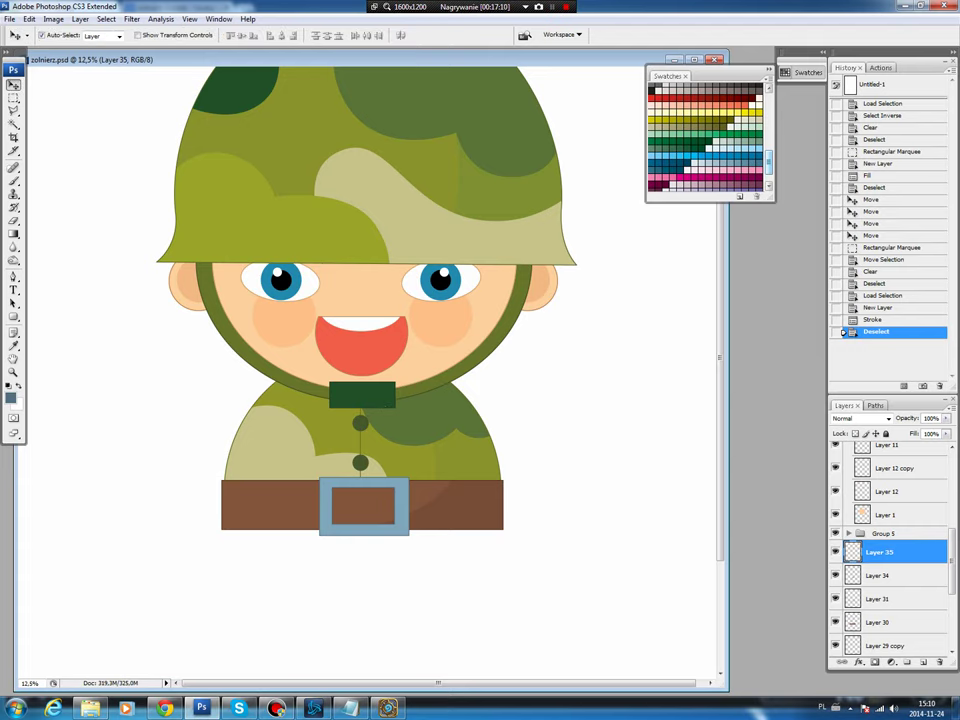
scroll(370, 360, "down", 1)
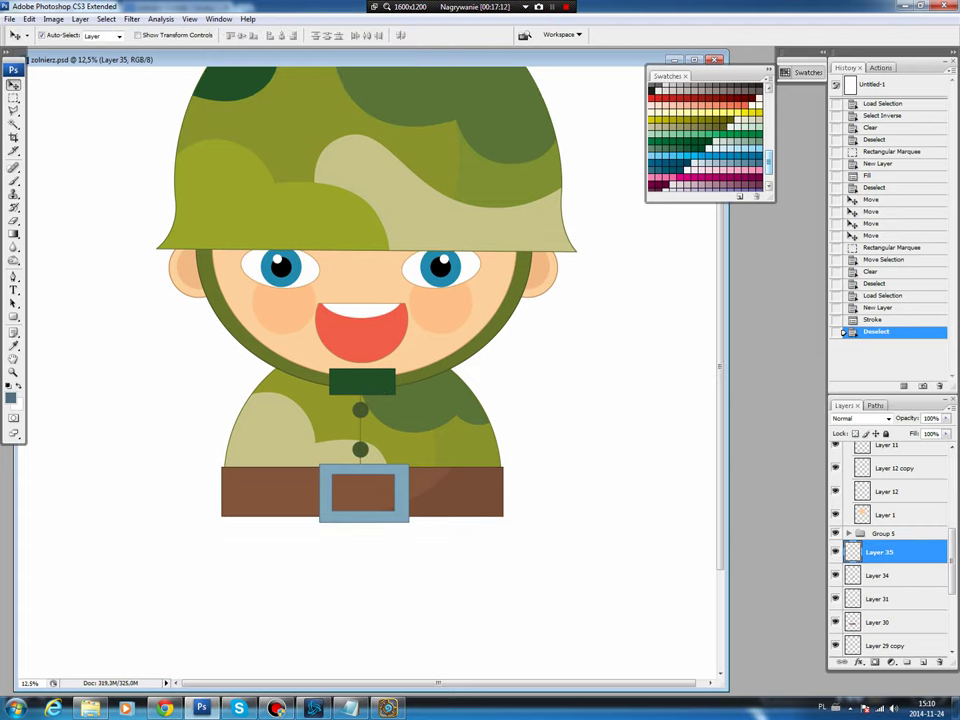
left_click(294, 488)
- Fill a small brown oval hole on the belt's left side on a new layer
key("m")
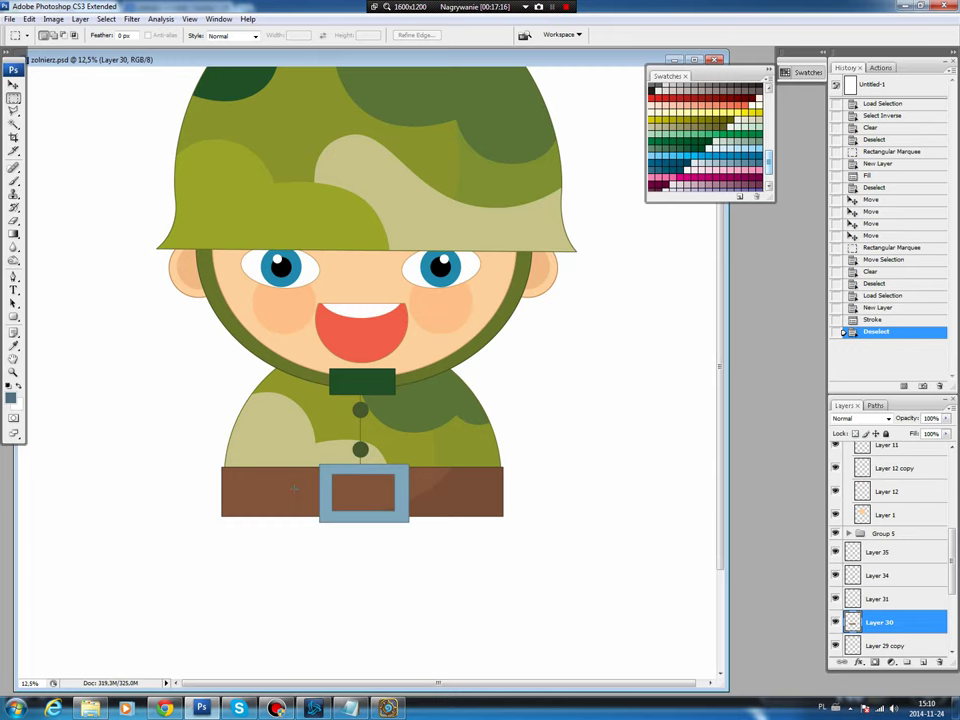
left_click_drag(13, 97, 50, 88)
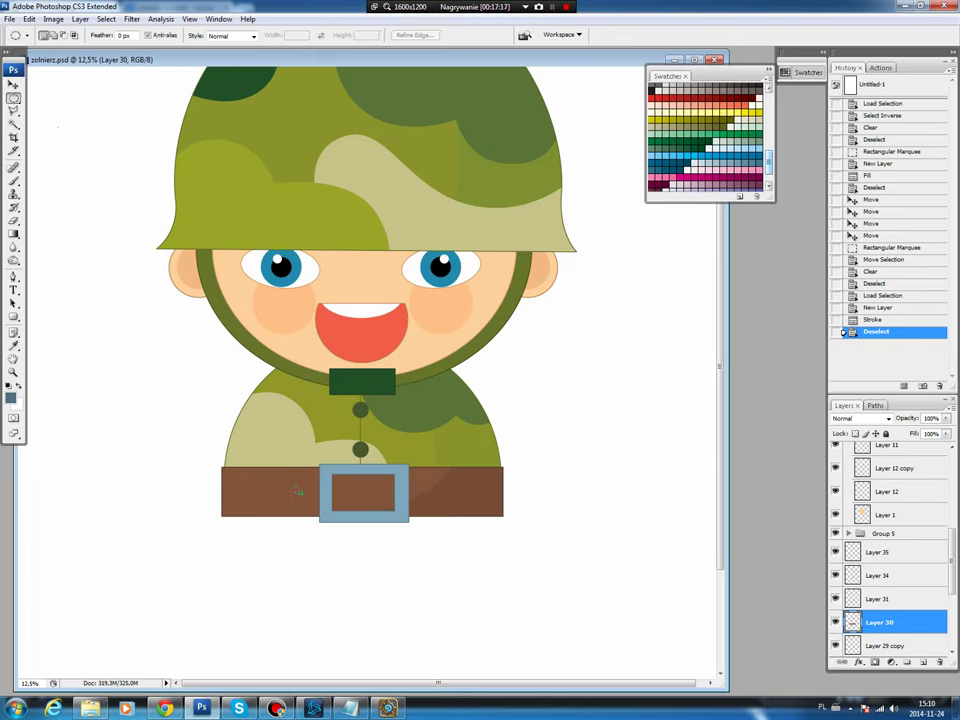
left_click_drag(291, 485, 299, 494)
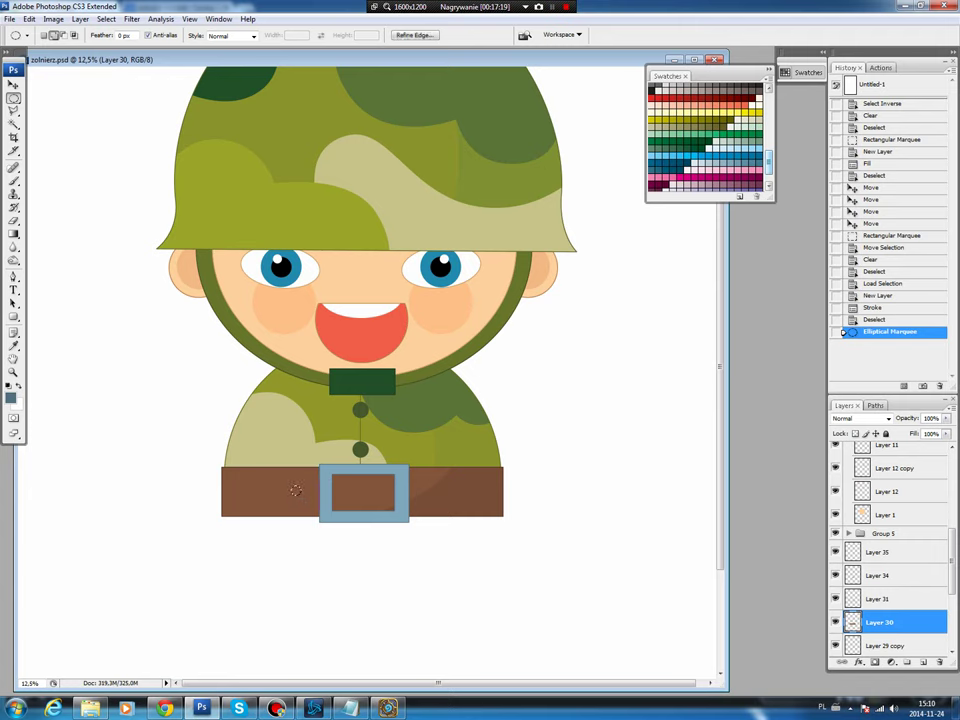
key("ctrl+shift+alt+n")
key("b")
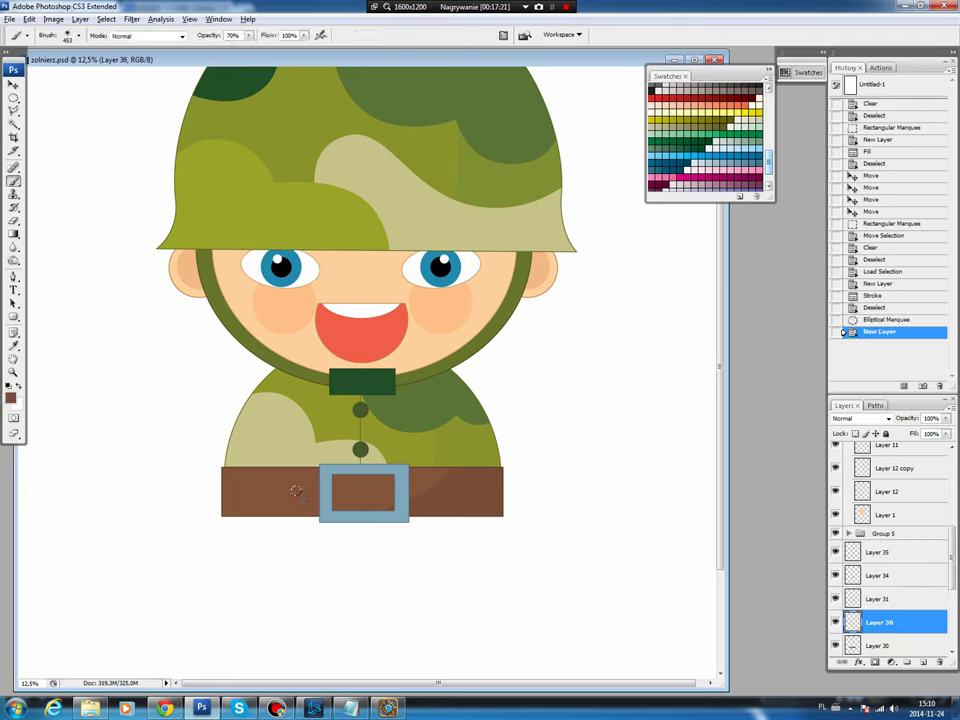
left_click(11, 398)
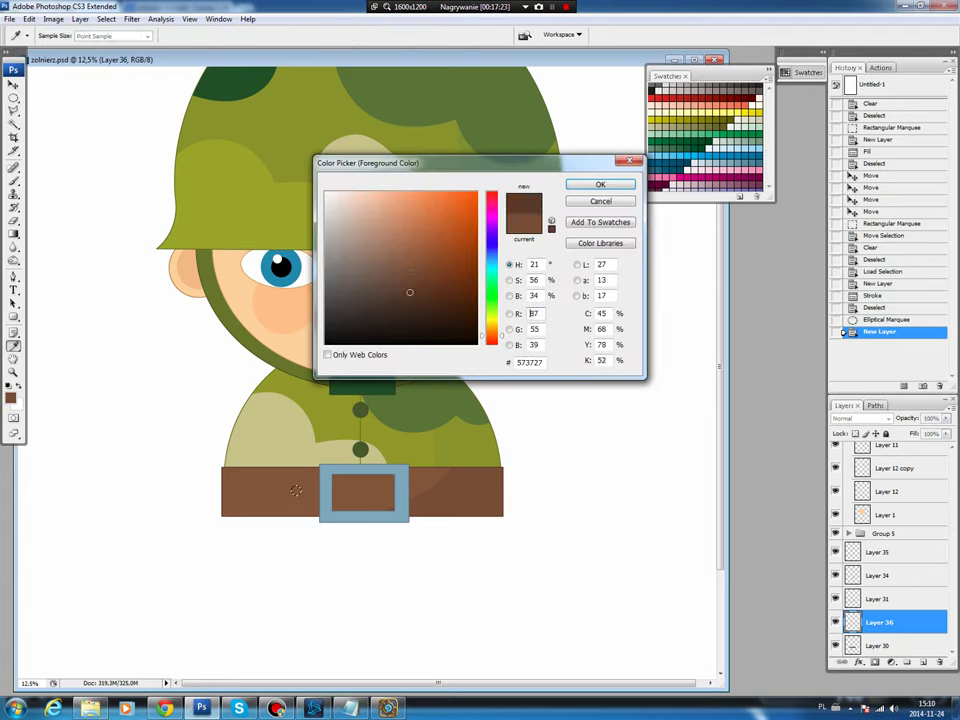
key("Return")
key("alt+BackSpace")
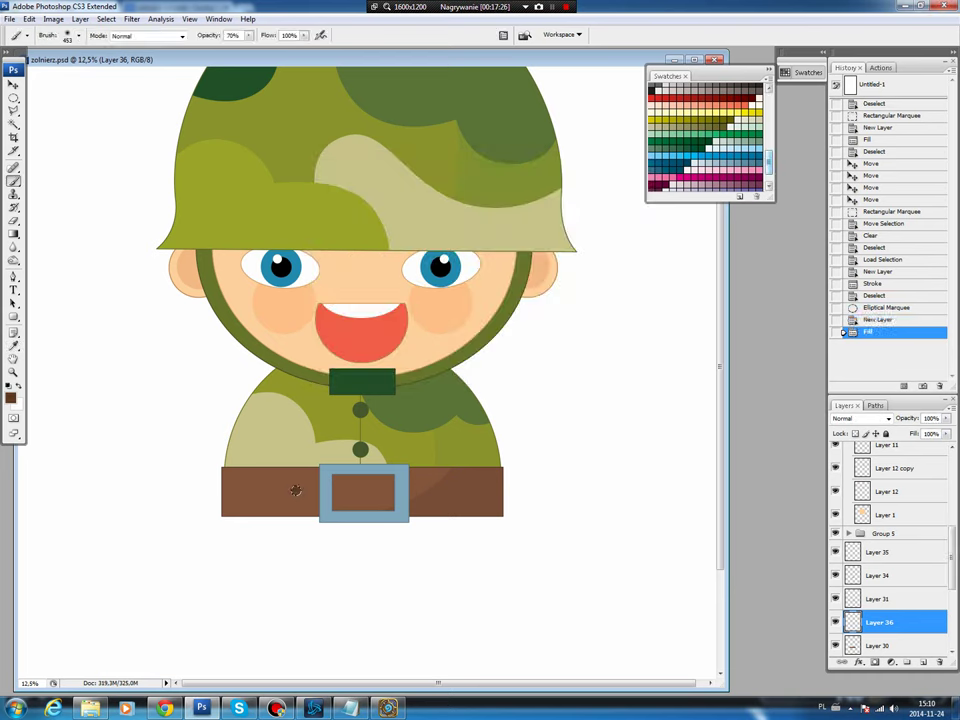
key("ctrl+d")
key("v")
key("Left")
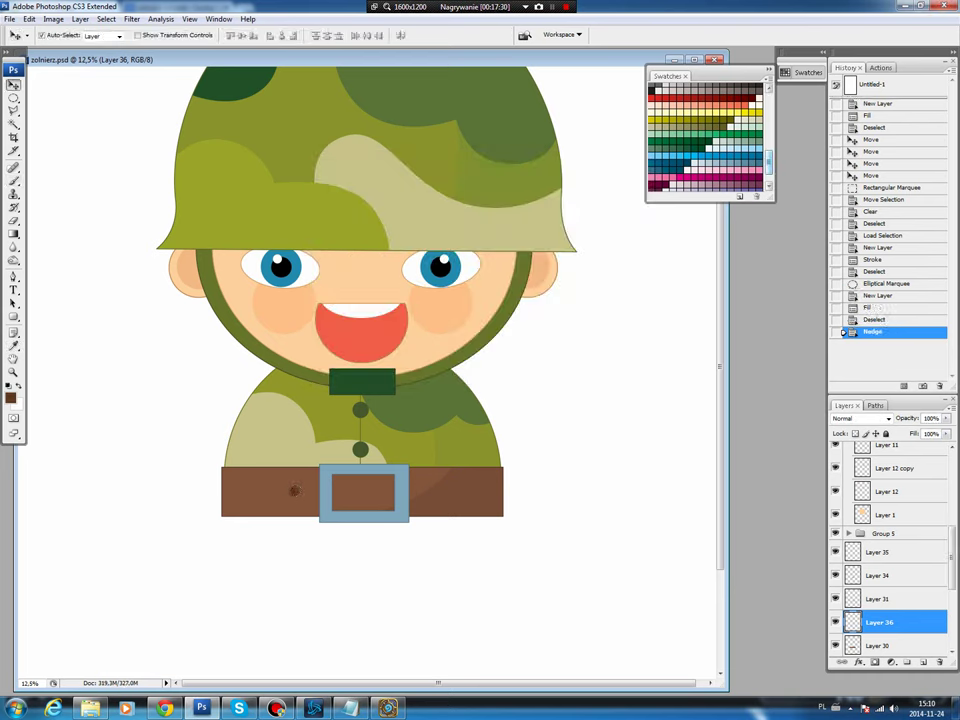
- Duplicate the hole, then the pair, shifting copies right to make four holes
key("ctrl+j")
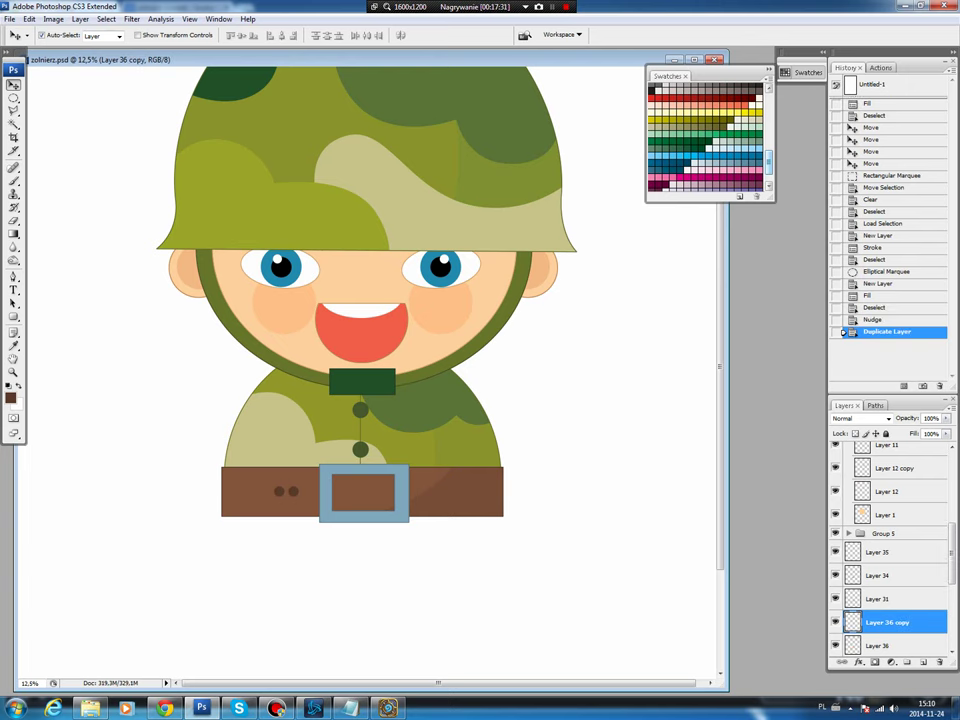
key("shift+Right")
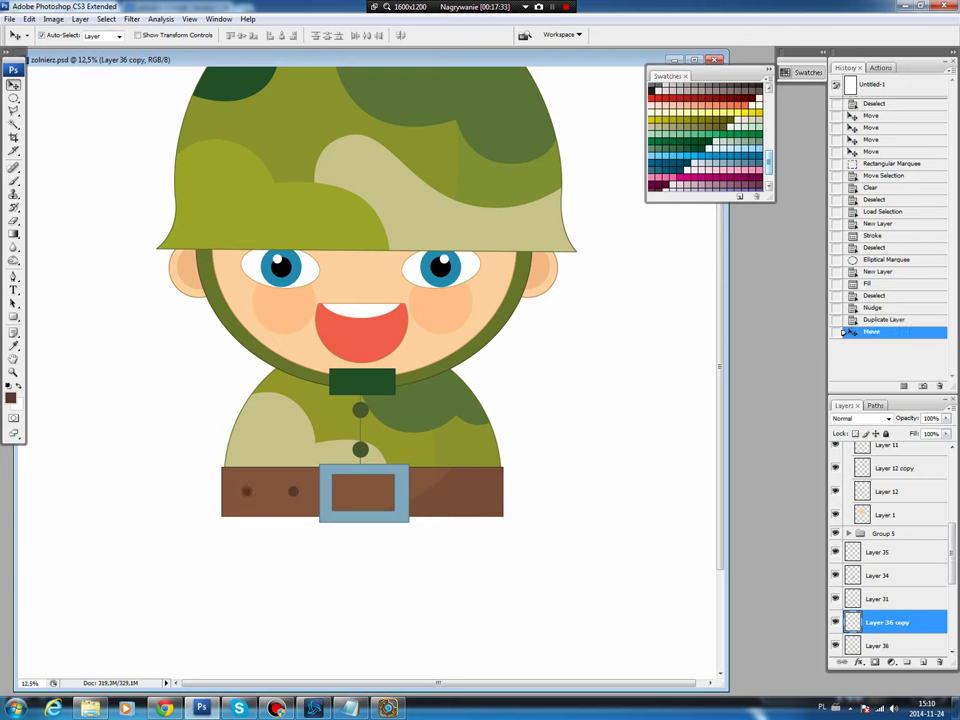
key("ctrl+j")
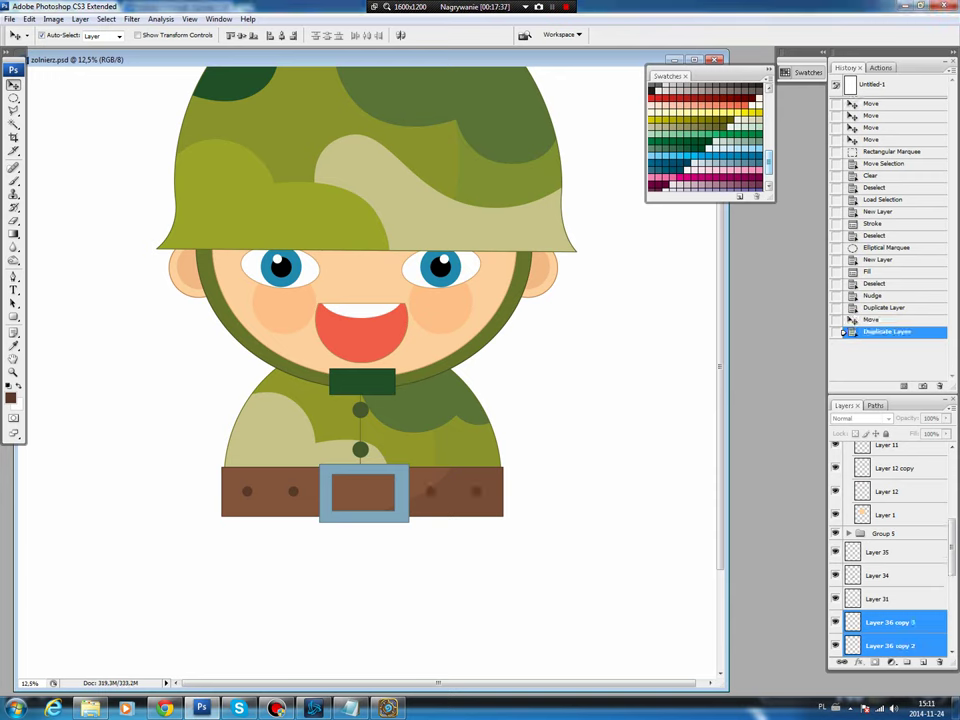
key("shift+Right")
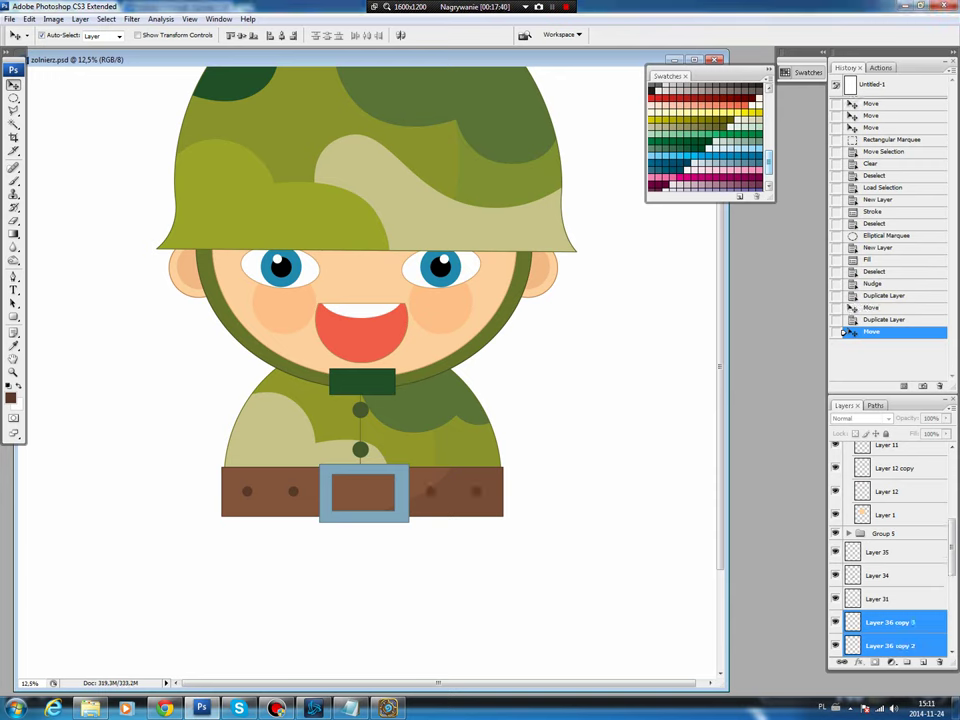
- Select a rectangle from the belt downward and fill it olive green on new Layer 37
scroll(845, 332, "down", 2)
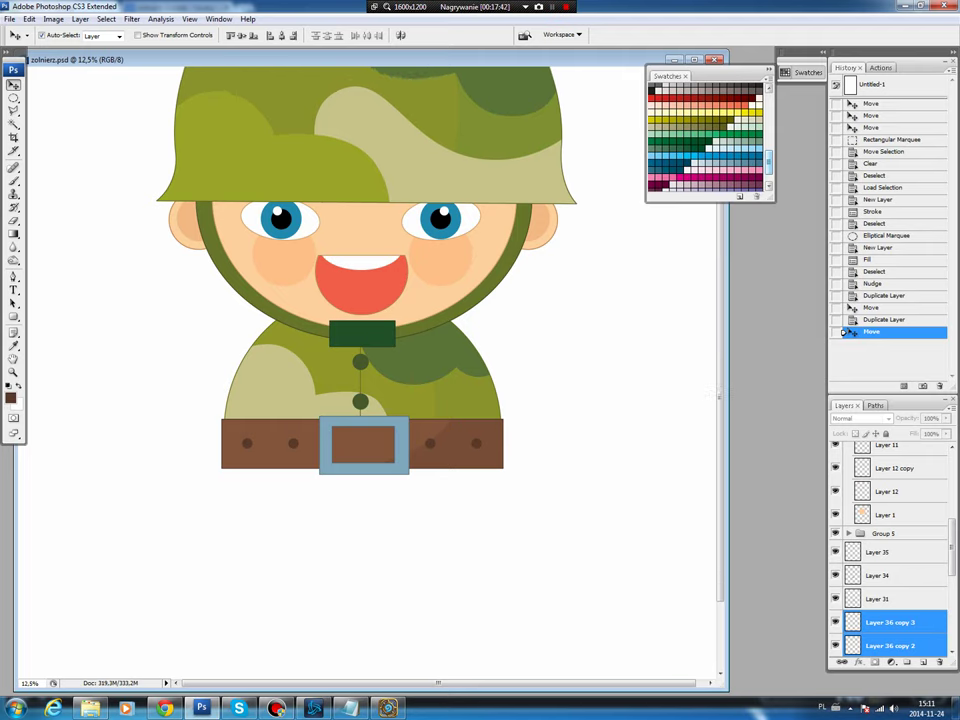
key("alt+comma")
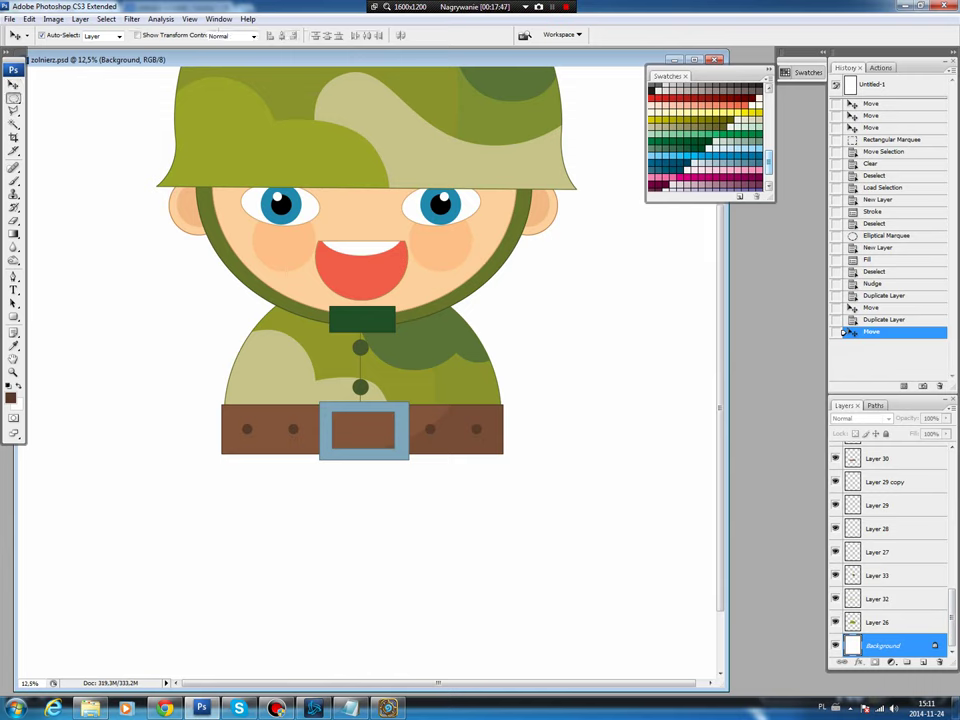
left_click_drag(14, 97, 60, 75)
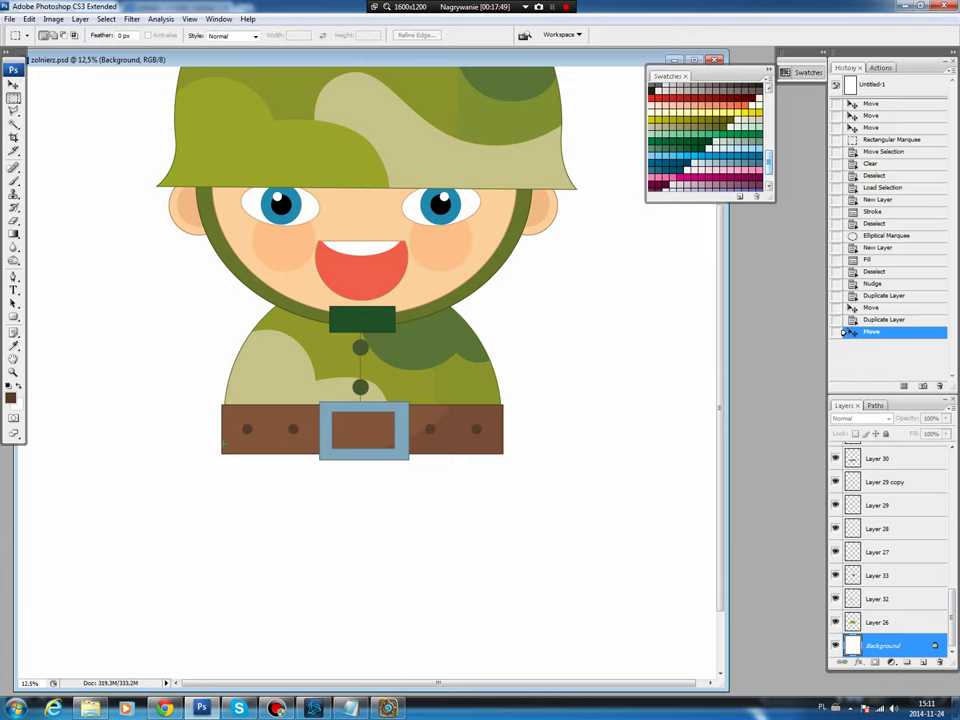
mouse_move(222, 441)
left_mouse_down()
mouse_move(500, 494)
mouse_move(500, 504)
left_mouse_up()
key("ctrl+shift+alt+n")
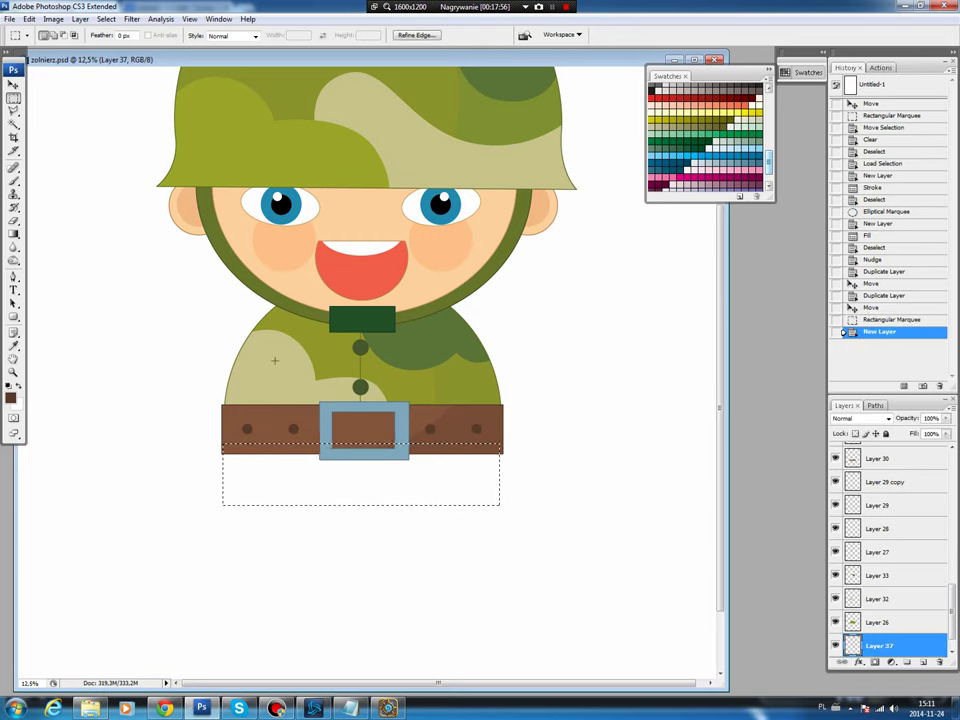
key("b")
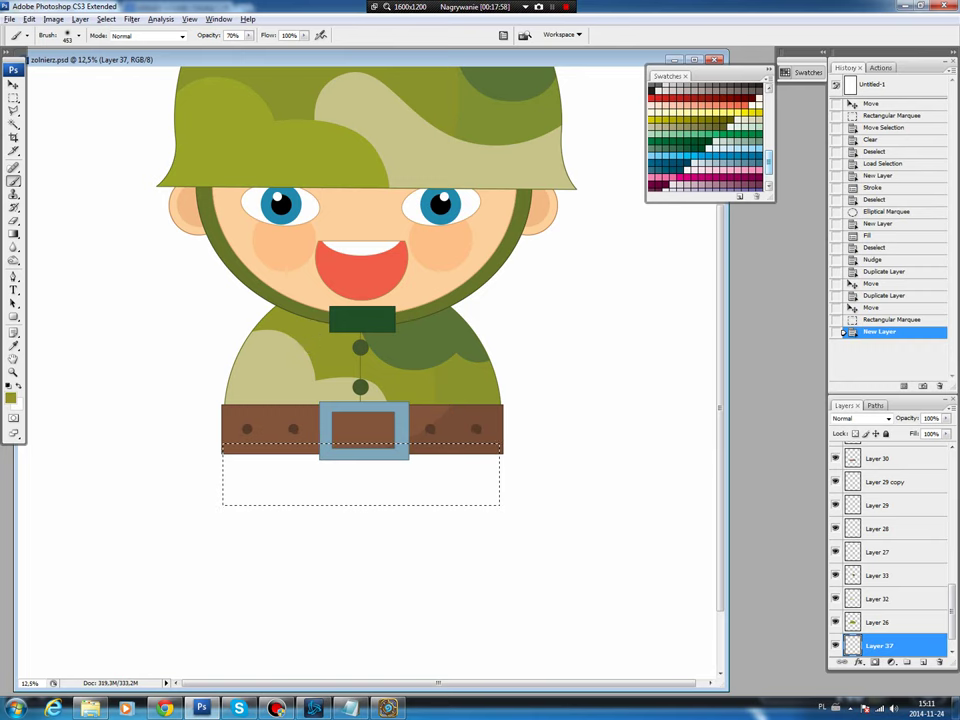
key("alt+BackSpace")
key("ctrl+d")
- Widen the olive rectangle's bottom with a Perspective transform and nudge it up slightly
key("v")
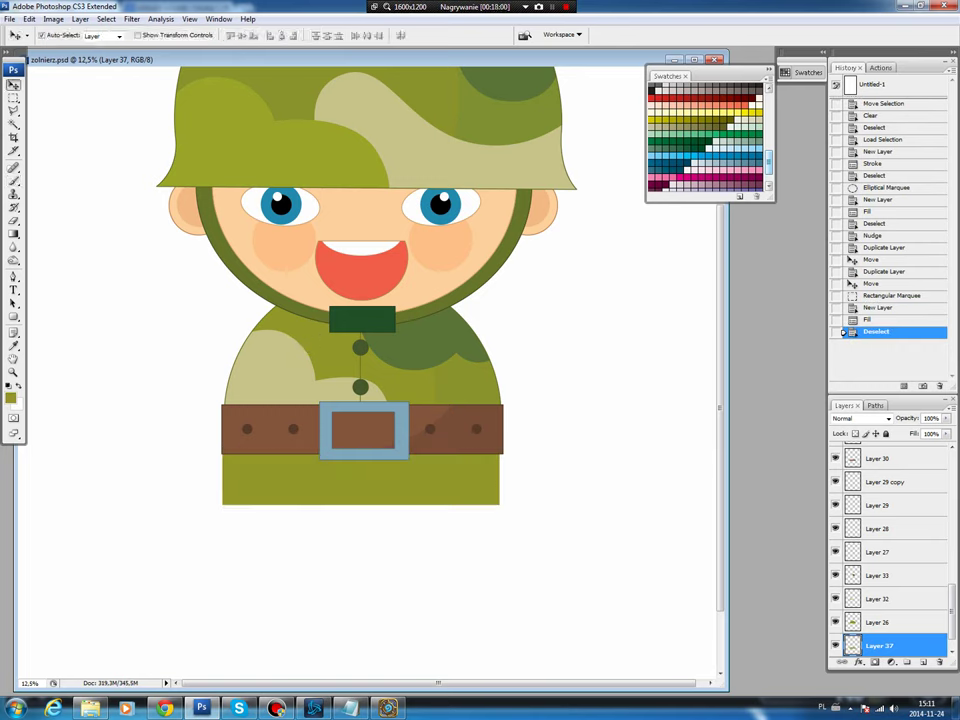
left_click(29, 19)
mouse_move(60, 230)
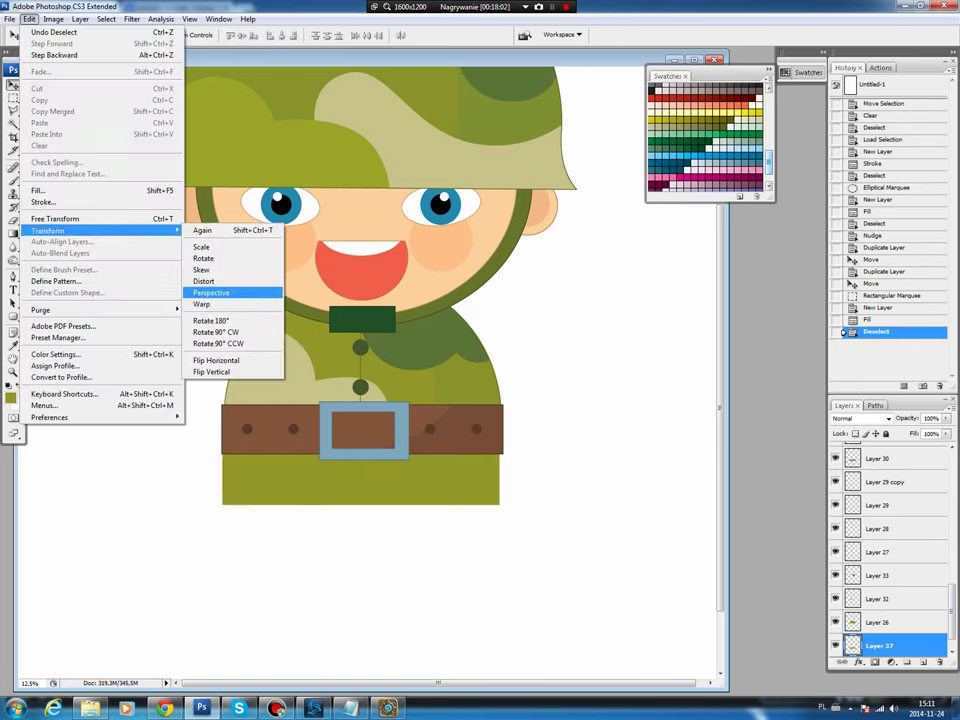
left_click(211, 292)
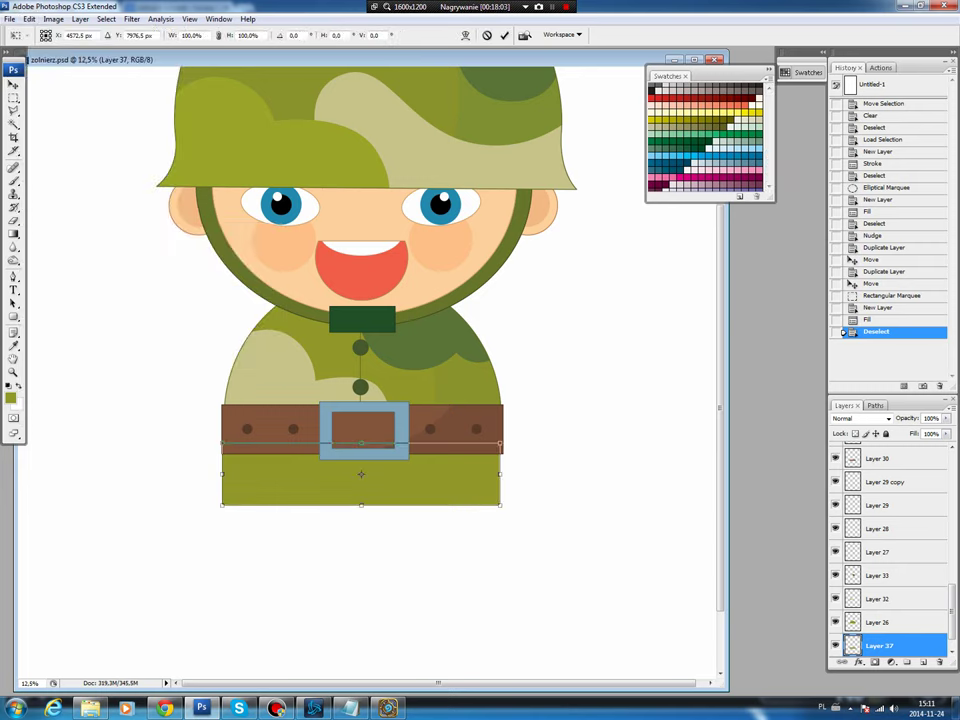
left_click_drag(222, 504, 203, 505)
key("Return")
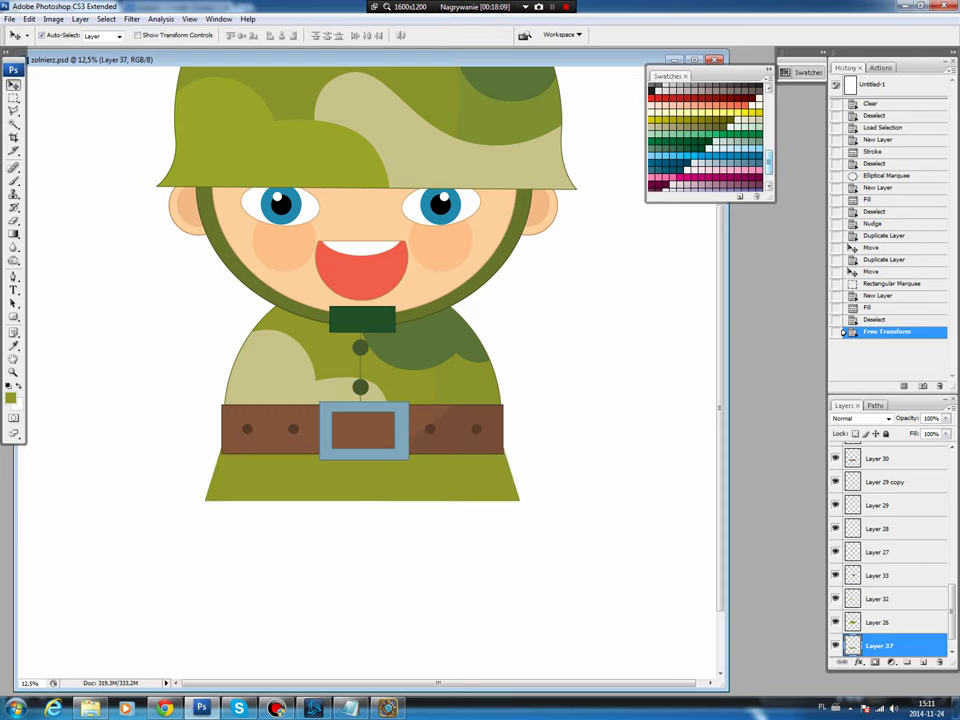
key("shift+Up")
- Pull the top corners slightly inward with a second Perspective transform, then load the jacket's outline as a selection
left_click(29, 19)
mouse_move(60, 230)
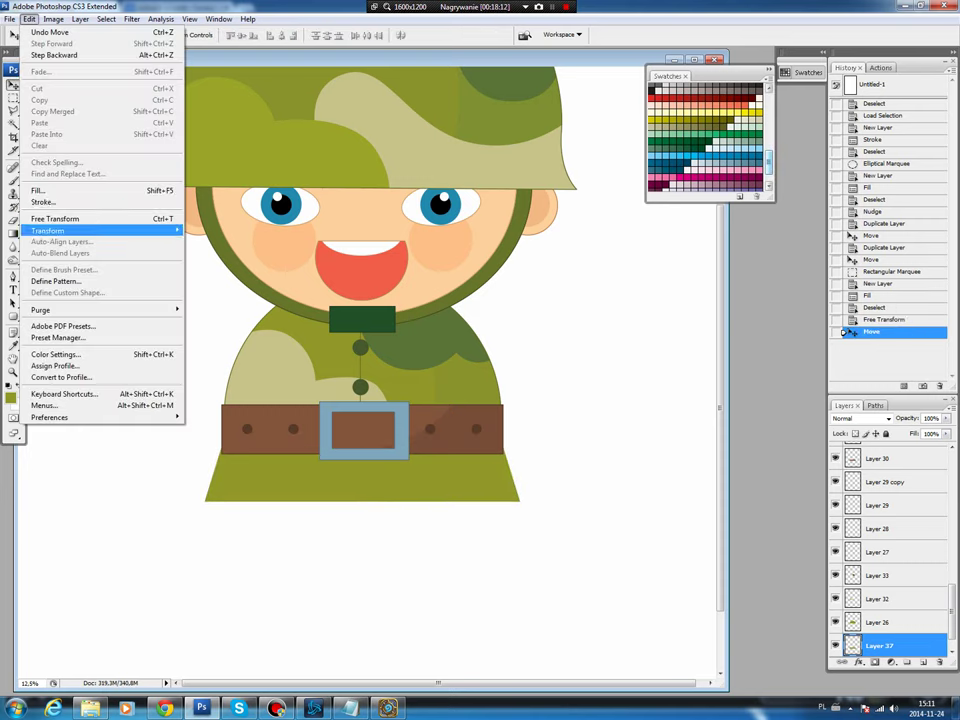
left_click(210, 292)
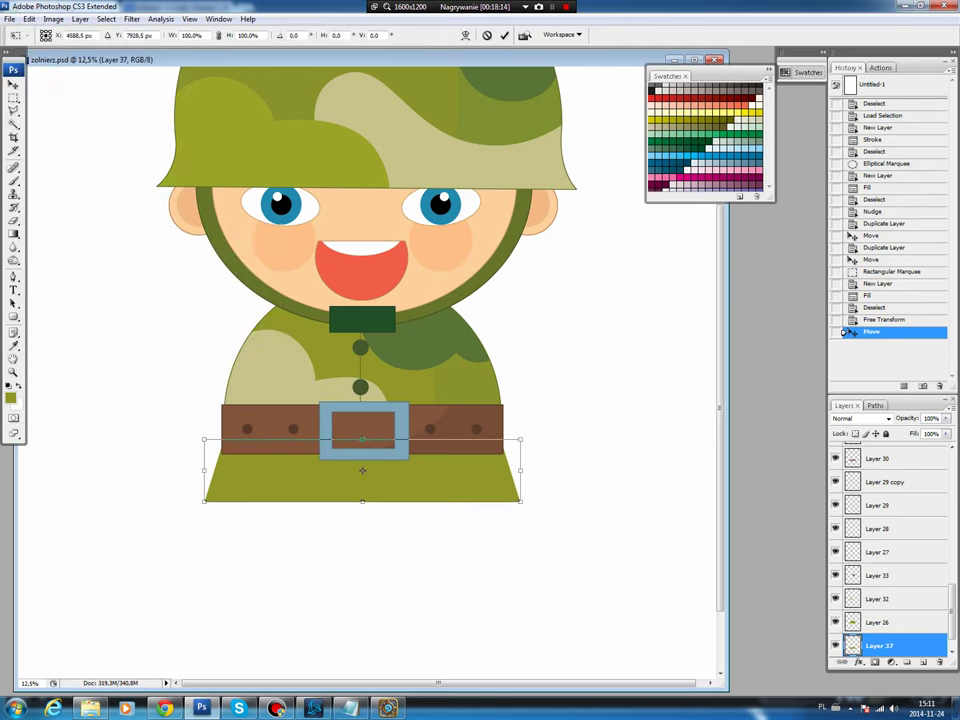
left_click_drag(204, 439, 209, 439)
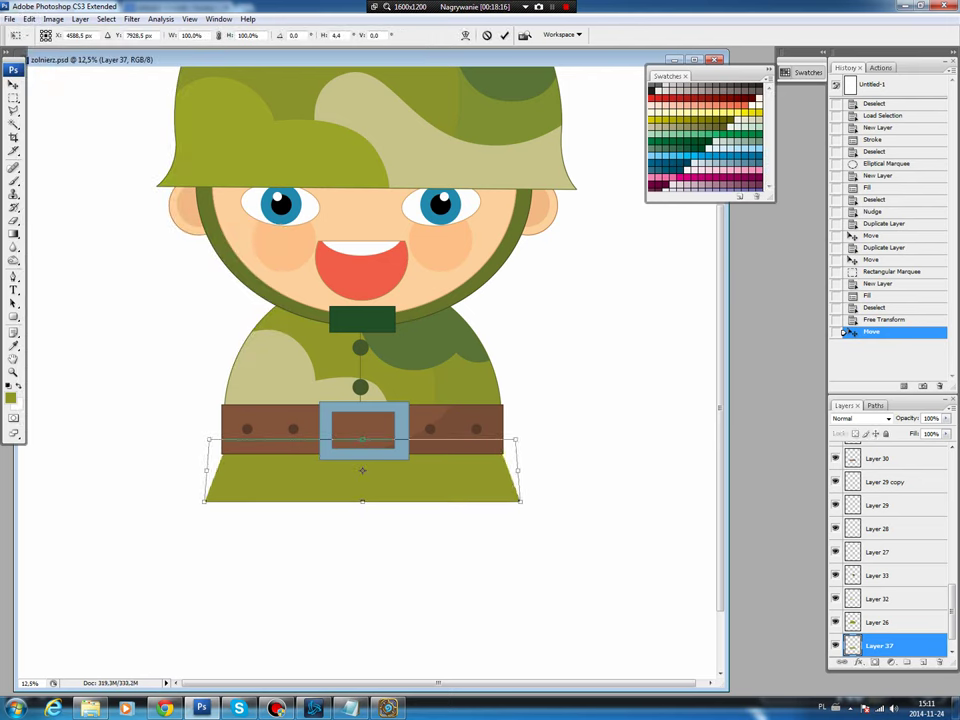
key("Return")
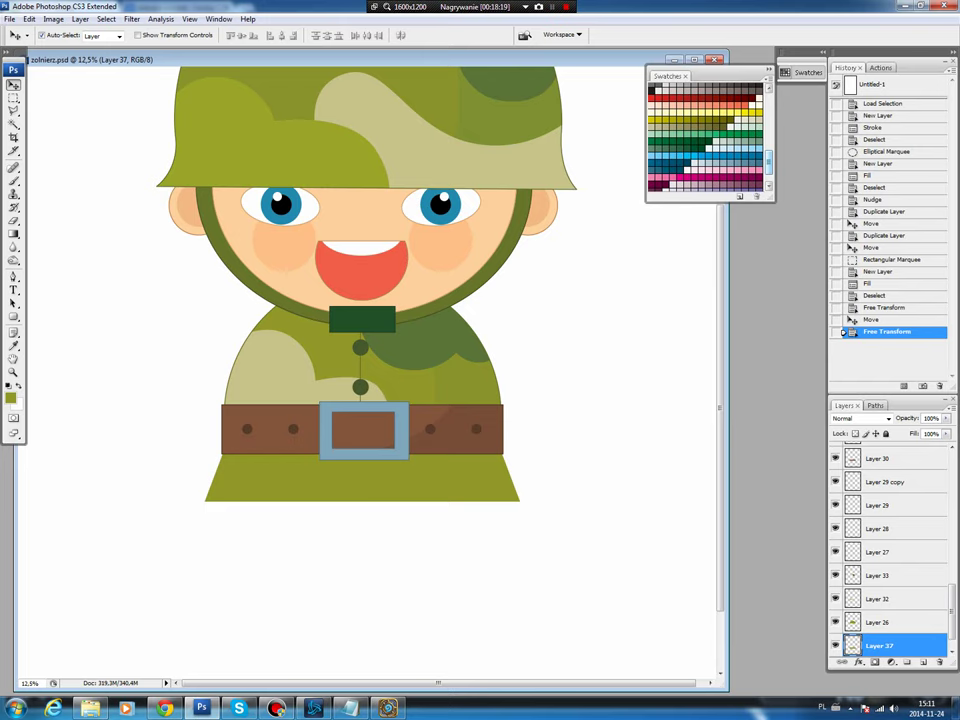
left_click(852, 645, "ctrl")
- Stroke the lower jacket's outline in a darker olive on a new layer
key("ctrl+alt+shift+n")
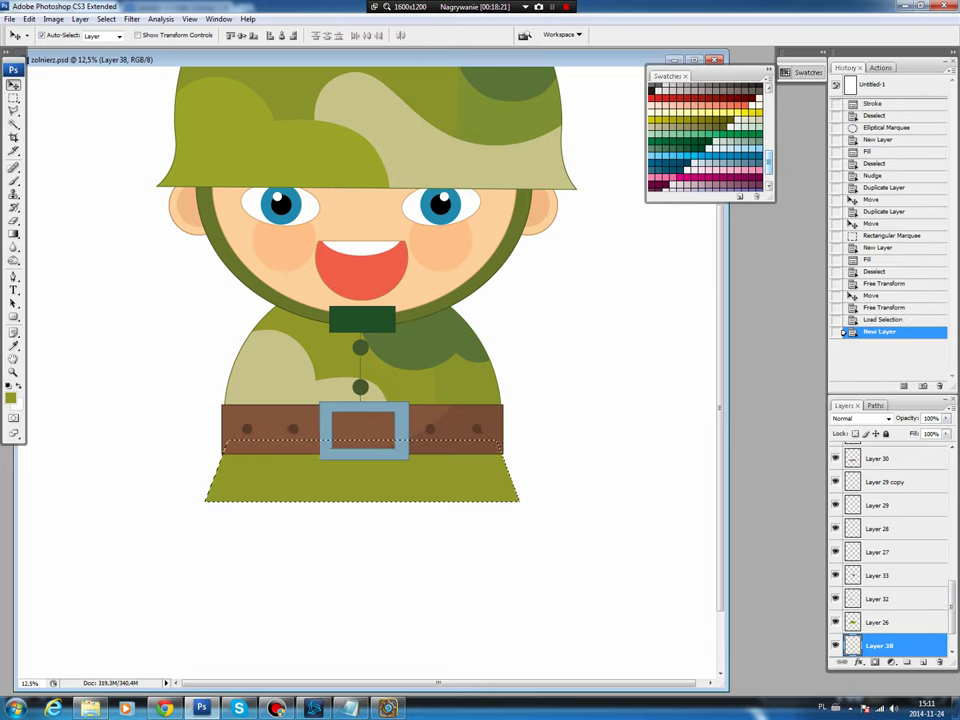
left_click(11, 397)
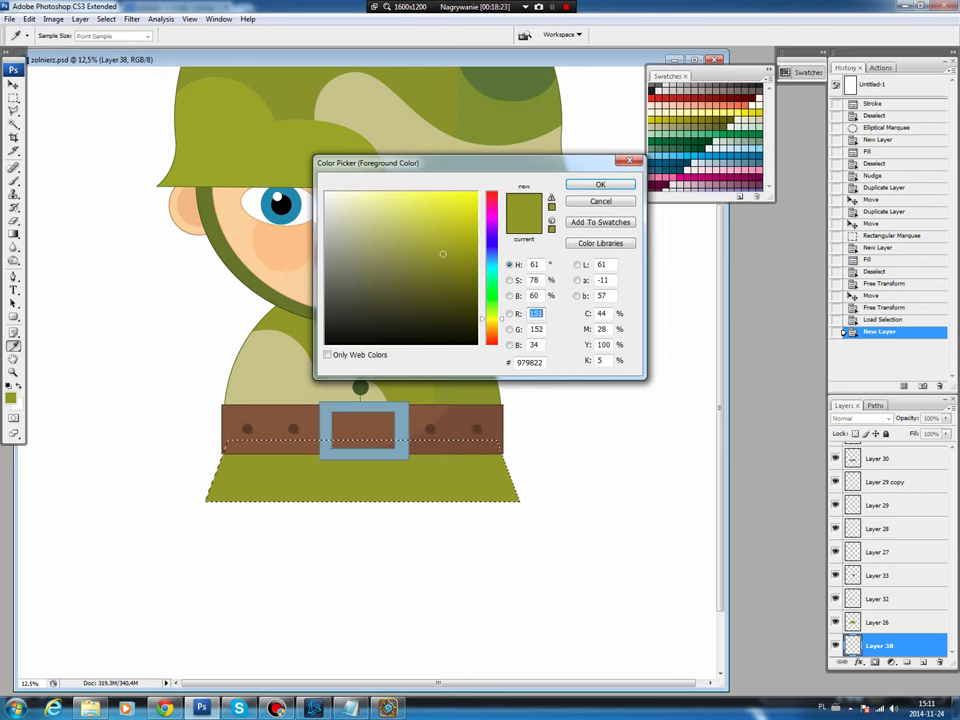
left_click(446, 277)
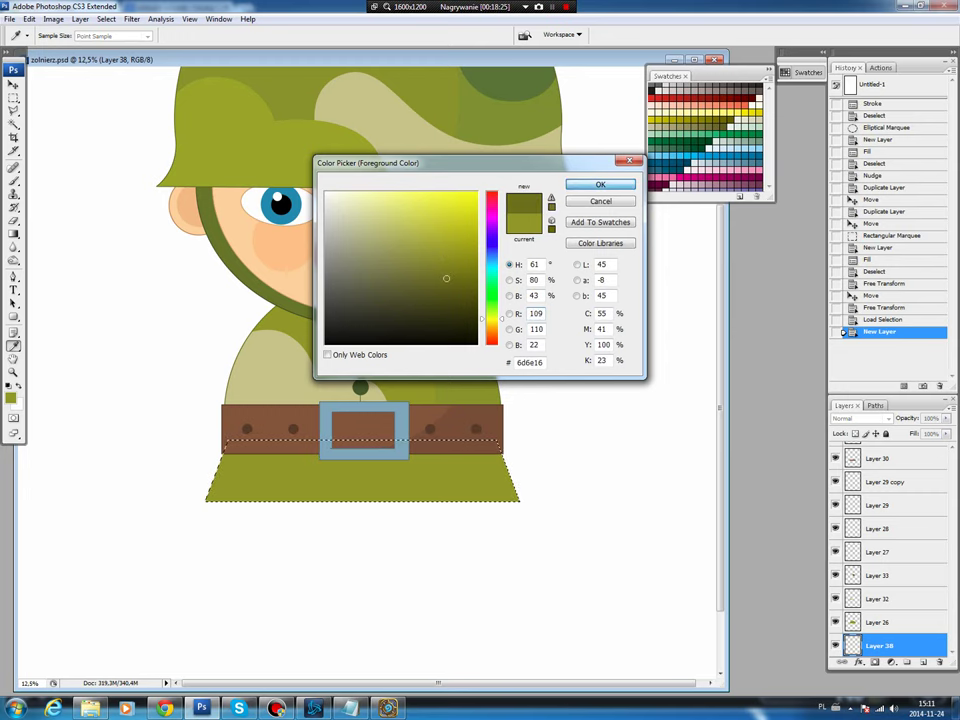
key("Return")
left_click(29, 19)
left_click(43, 202)
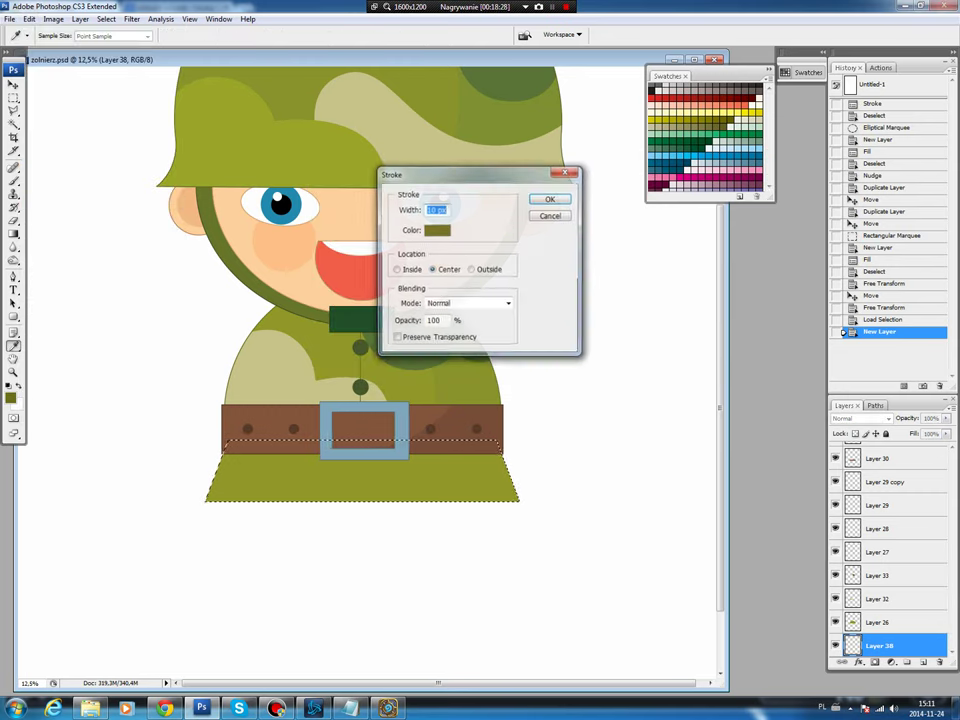
key("Return")
key("ctrl+d")
- Stroke a rectangle whose left edge runs down the jacket centre on a new layer, forming the seam
key("m")
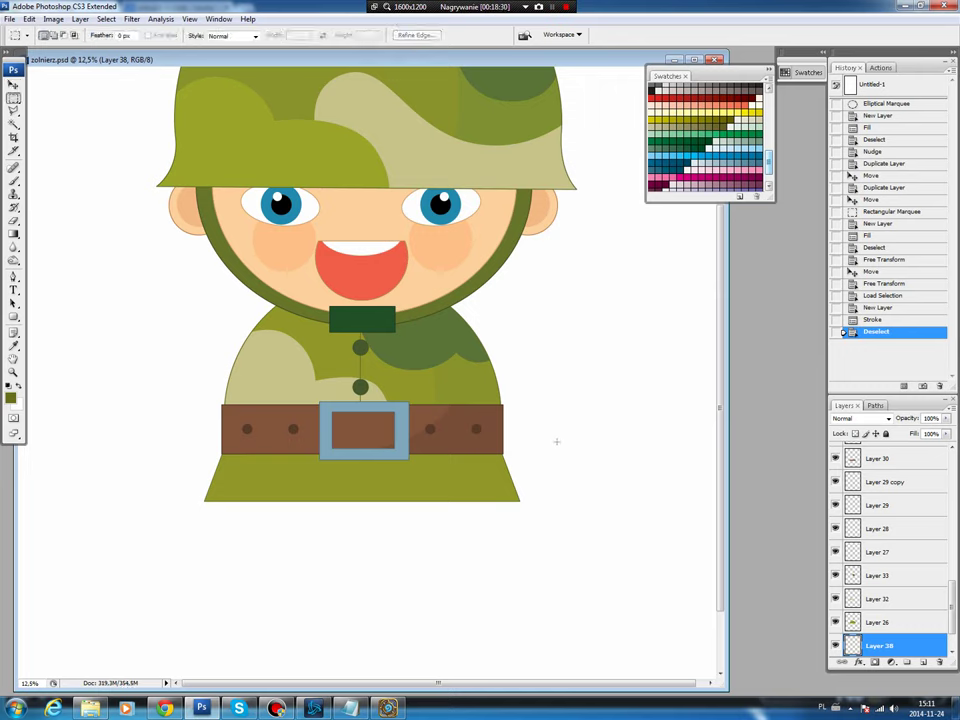
left_click_drag(561, 430, 362, 534)
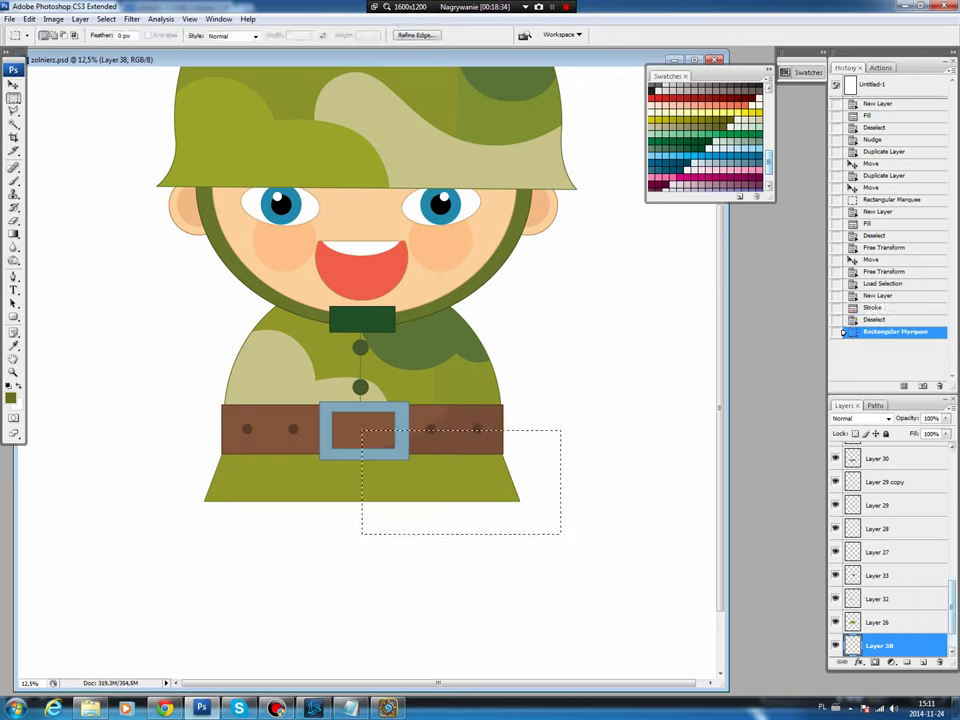
left_click(921, 662)
left_click(29, 19)
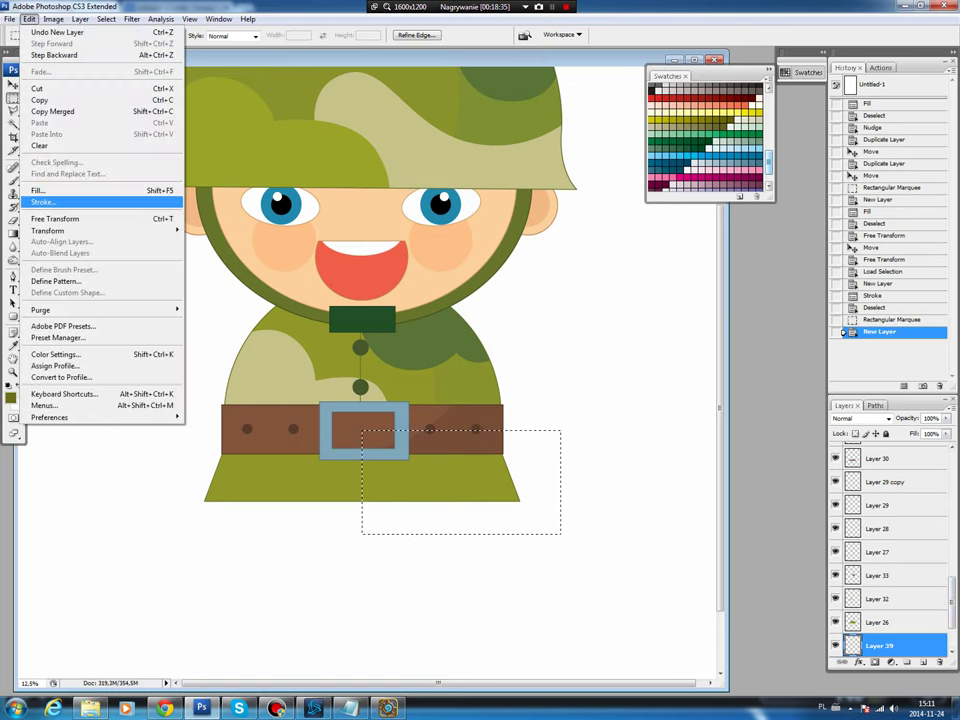
left_click(40, 201)
key("Return")
key("ctrl+d")
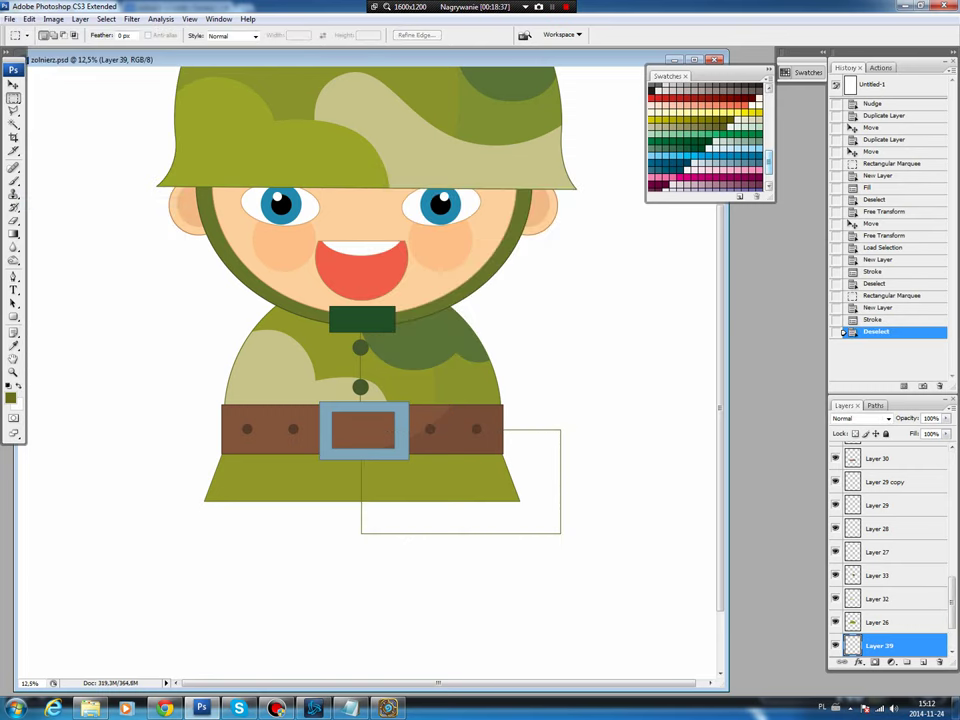
- Delete the stroke lines outside the lower jacket using the inverted jacket selection
scroll(890, 550, "down", 3)
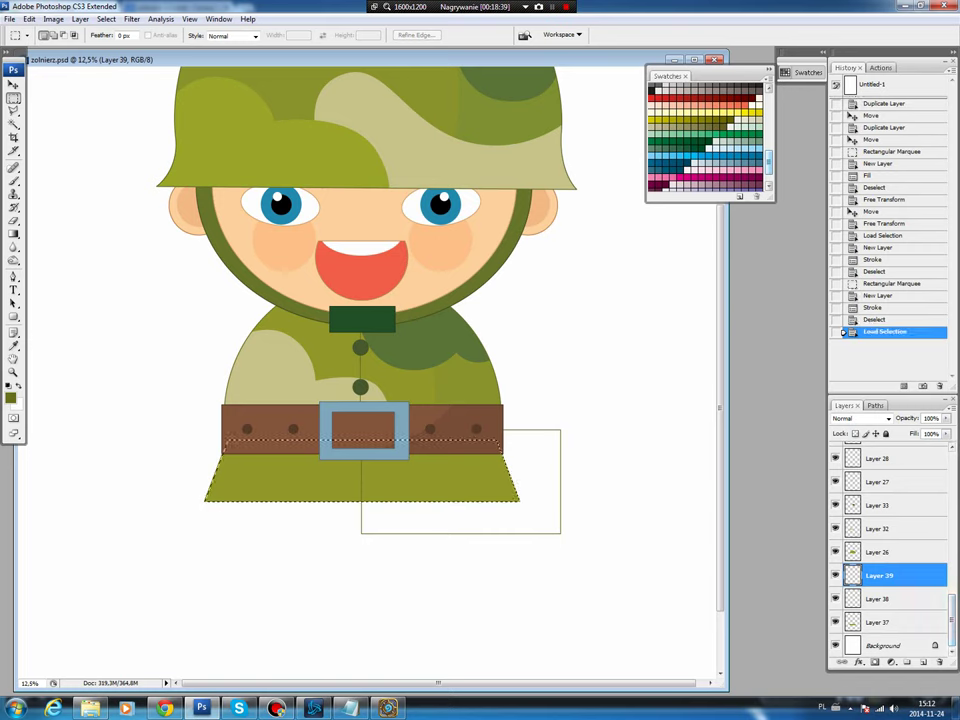
left_click(852, 622, "ctrl")
left_click(106, 19)
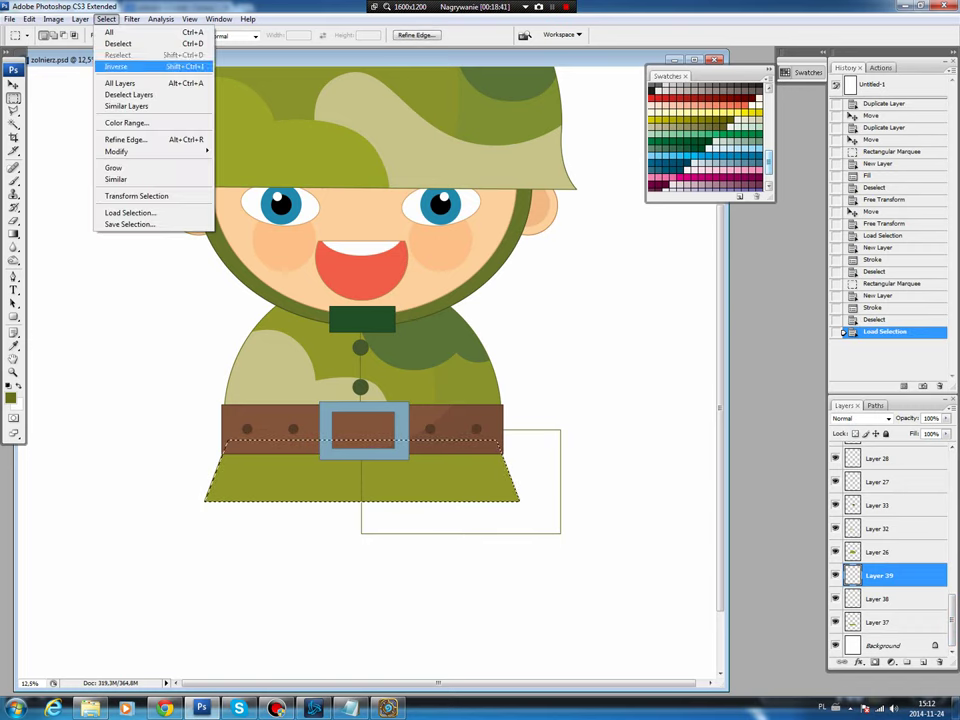
left_click(120, 63)
key("Delete")
key("ctrl+d")
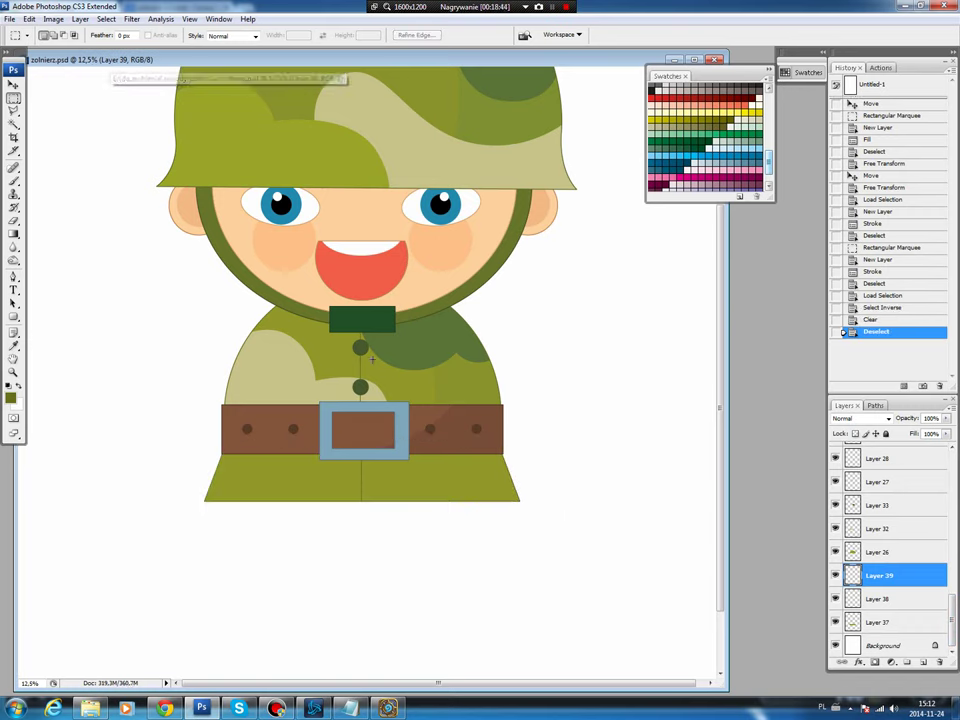
key("alt+bracketleft")
key("alt+bracketleft")
key("p")
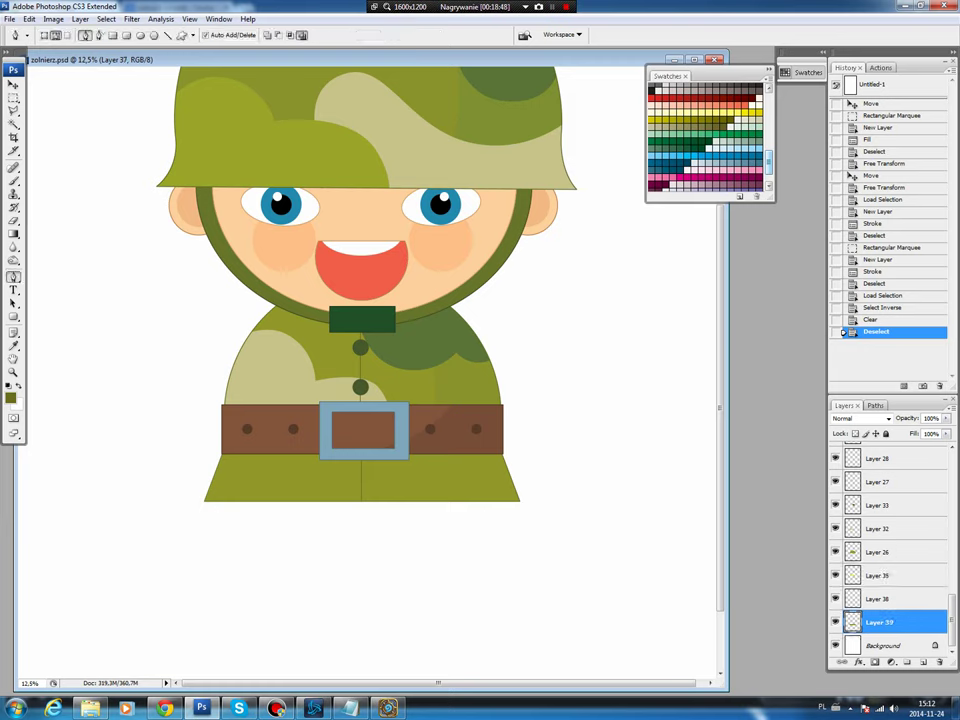
- Draw a closed, curved Pen path for a camo patch from the buckle across the lower tunic
left_click(368, 433)
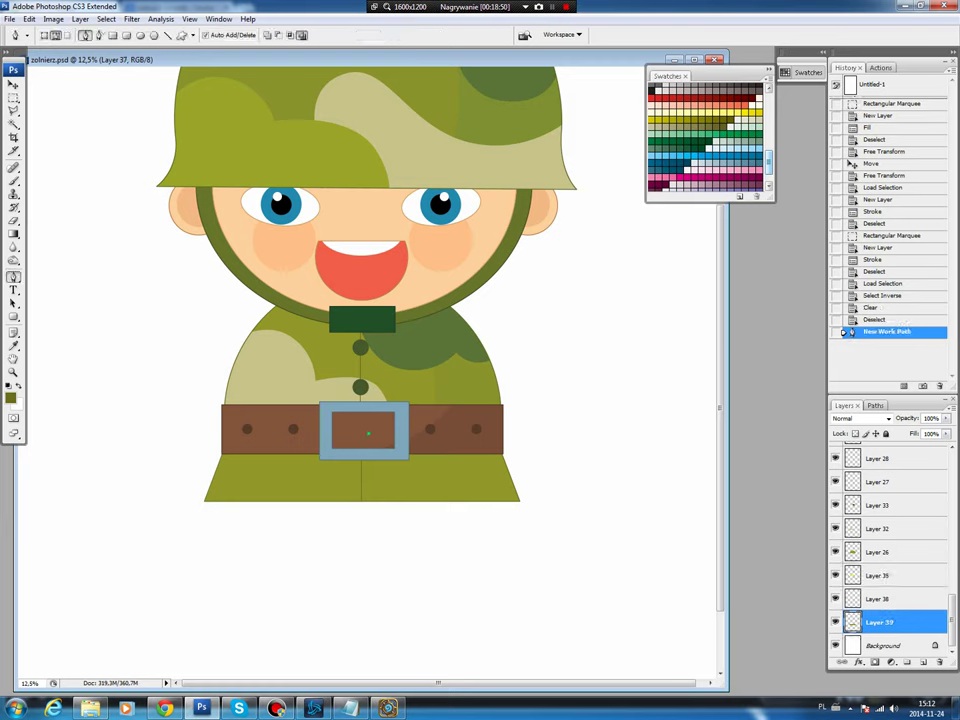
left_click(334, 481)
left_click(303, 486)
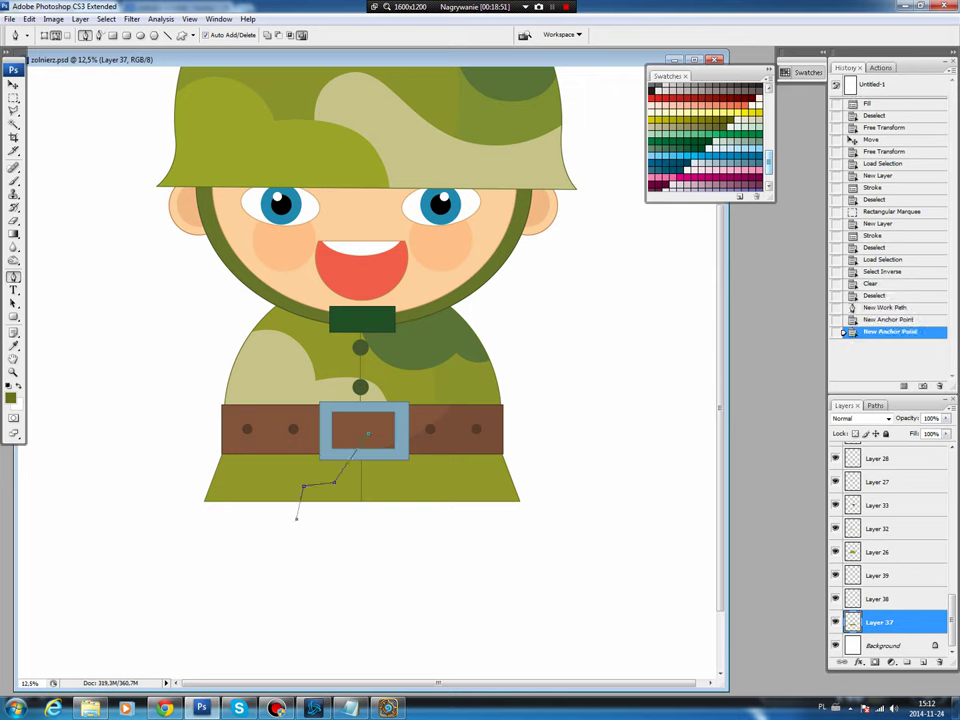
left_click(297, 517)
left_click(488, 510)
left_click_drag(368, 433, 473, 445)
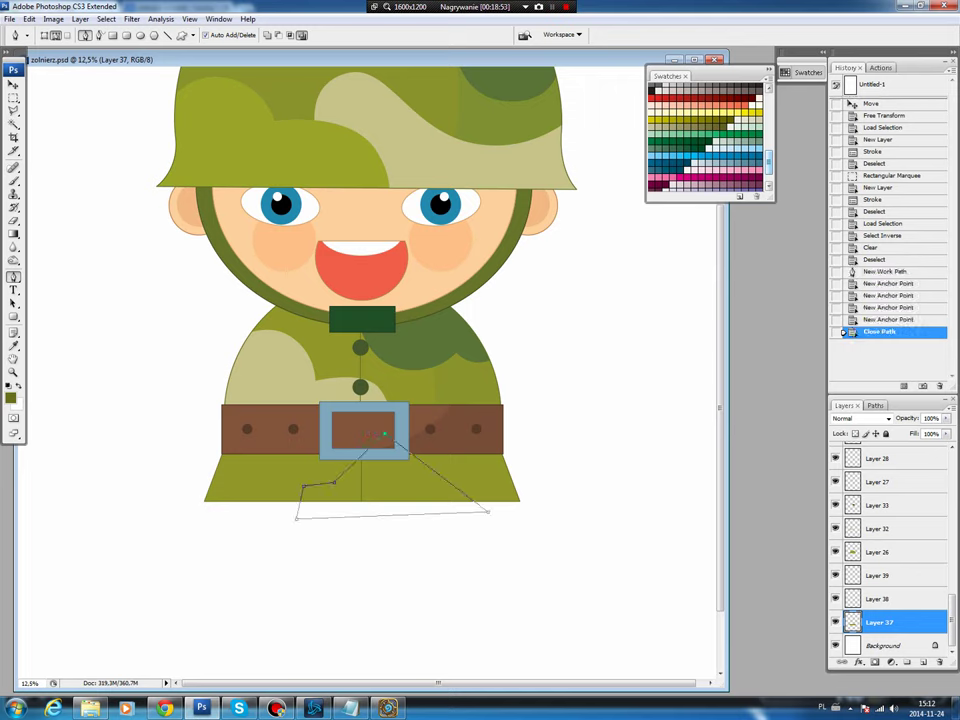
left_click(400, 437, "alt")
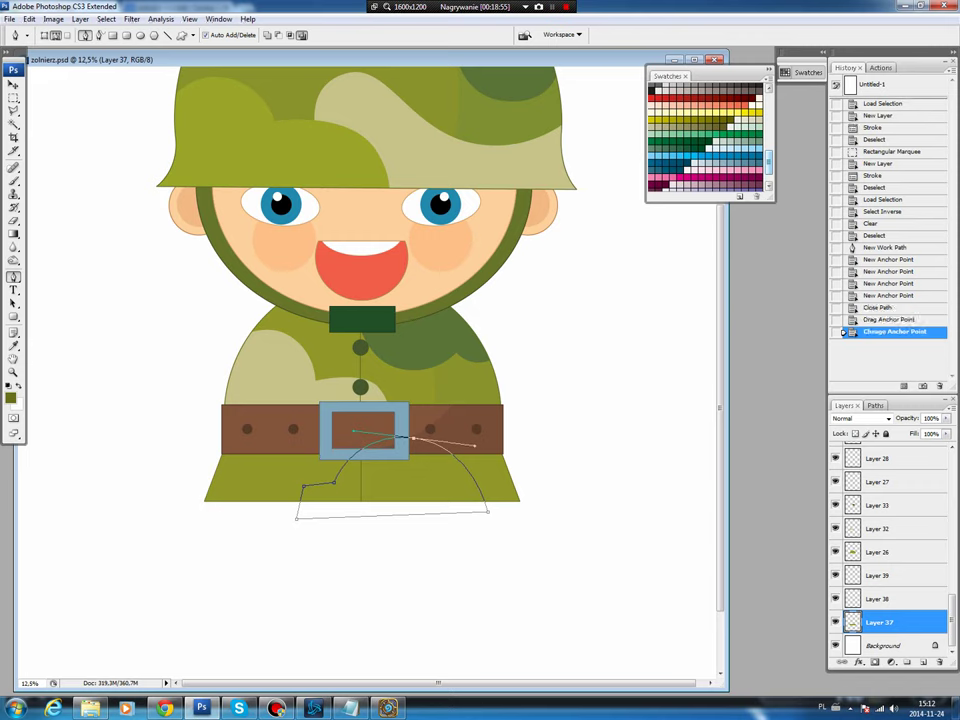
left_click_drag(303, 486, 298, 491)
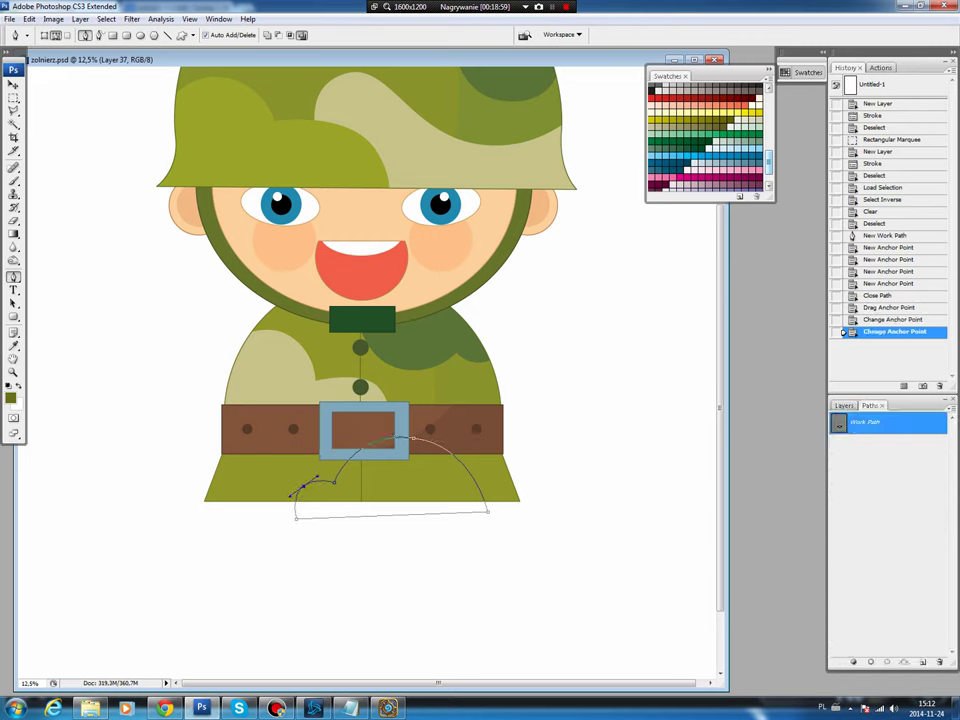
- Fill the patch path with lighter olive on new Layer 40
key("ctrl+Return")
key("ctrl+shift+alt+n")
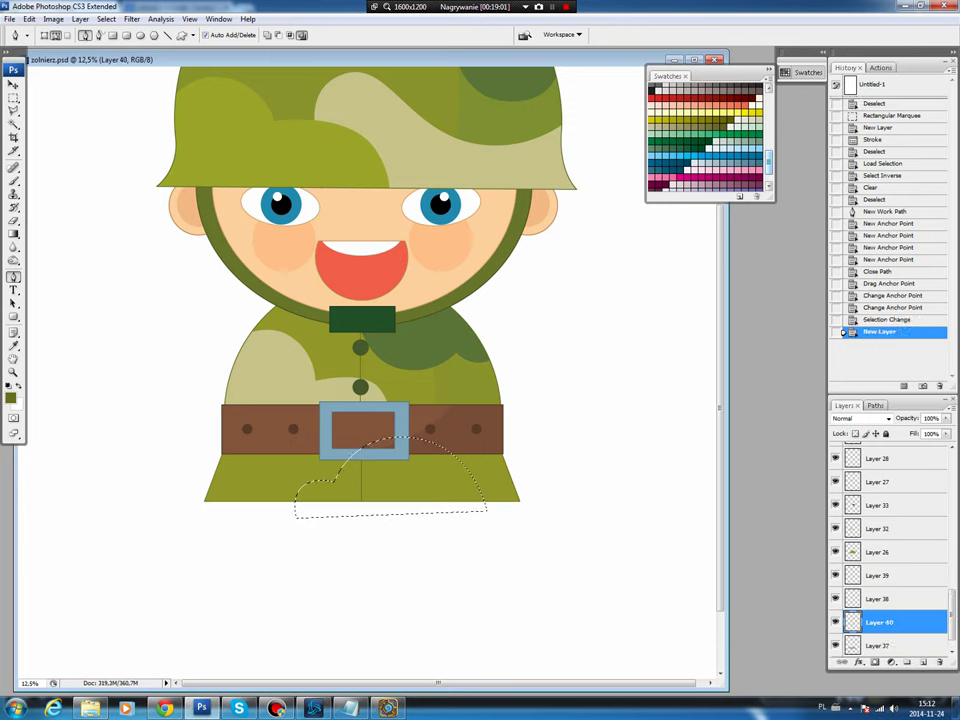
key("b")
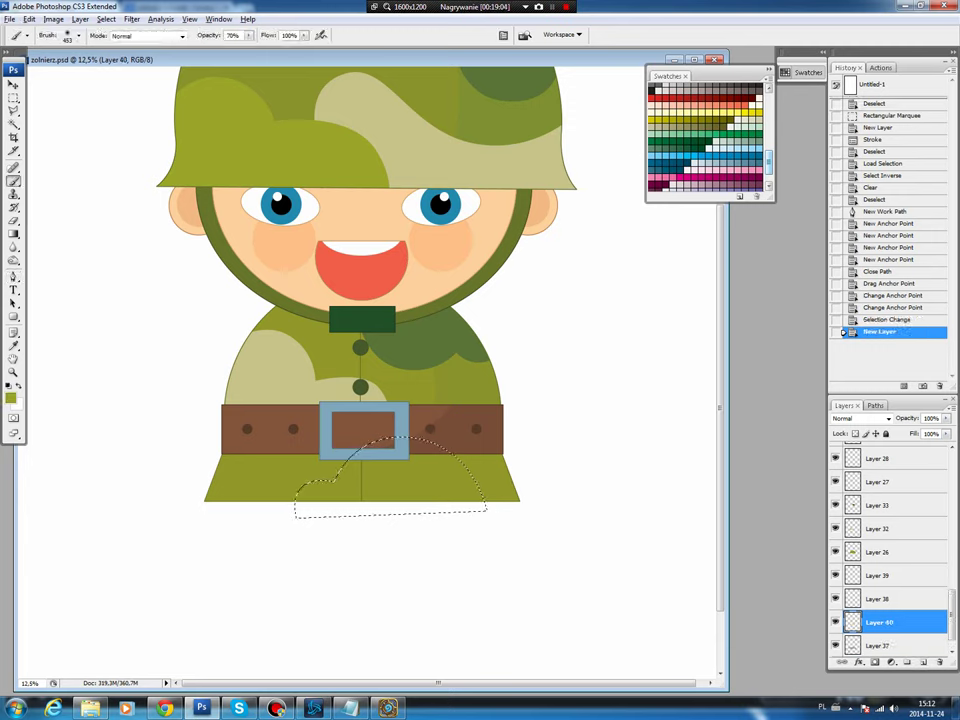
key("alt+BackSpace")
key("ctrl+d")
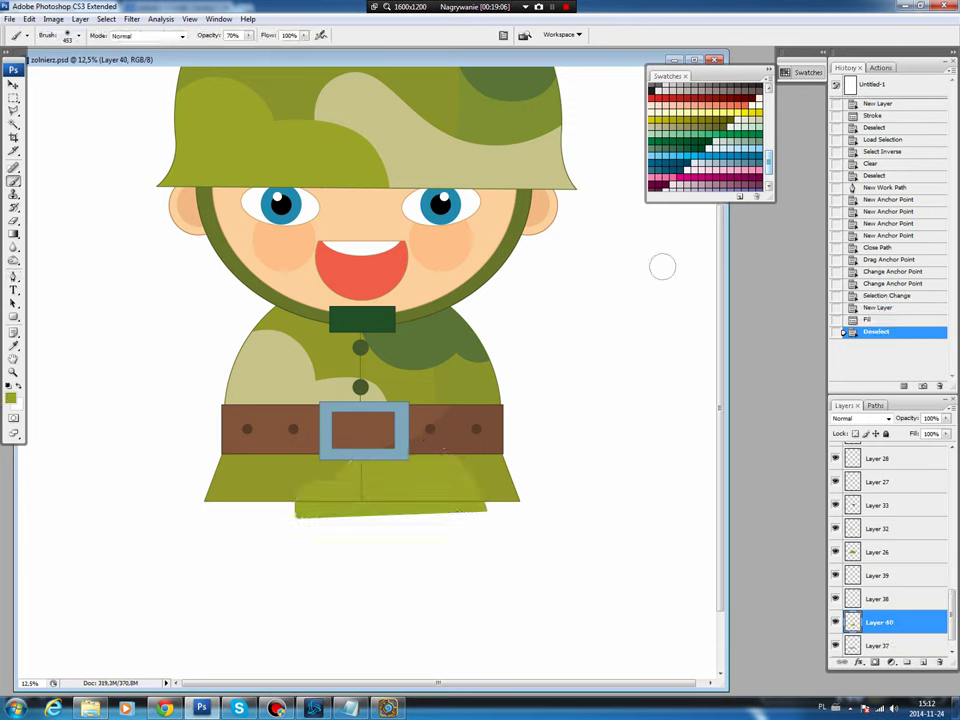
- Delete the part of the patch outside the tunic using the inverted tunic selection
scroll(890, 550, "down", 1)
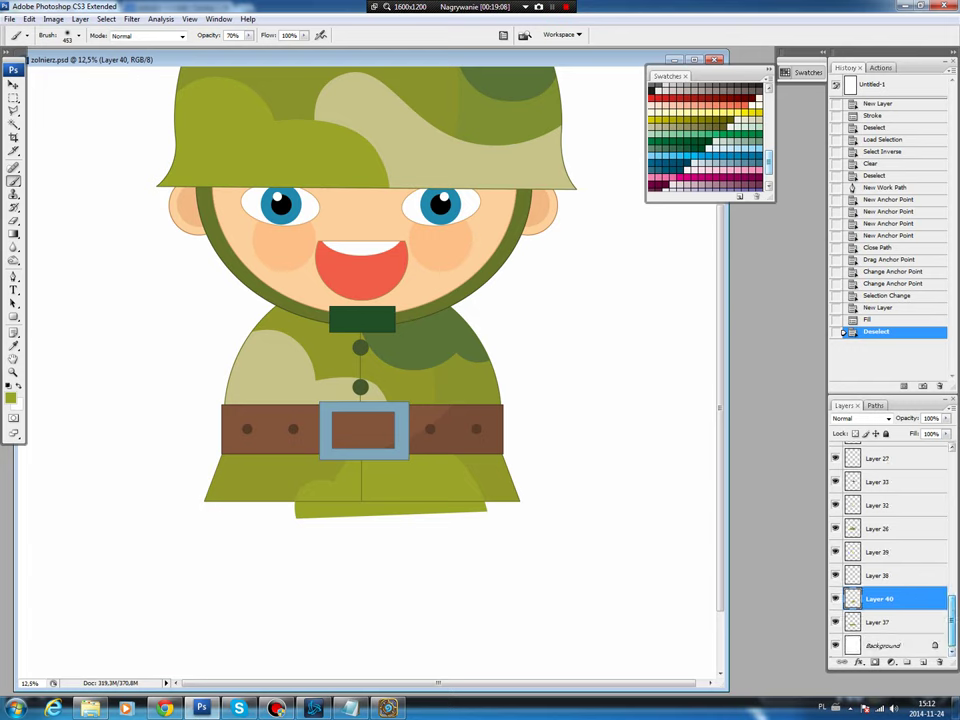
left_click(852, 598, "ctrl")
left_click(106, 19)
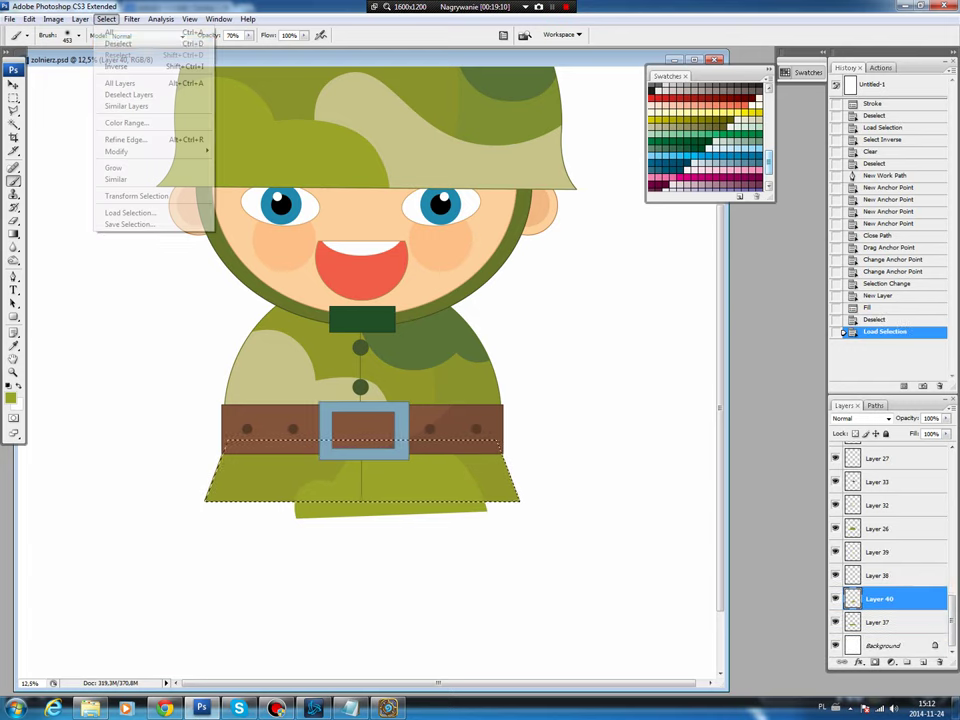
left_click(115, 65)
key("Delete")
key("ctrl+d")
key("p")
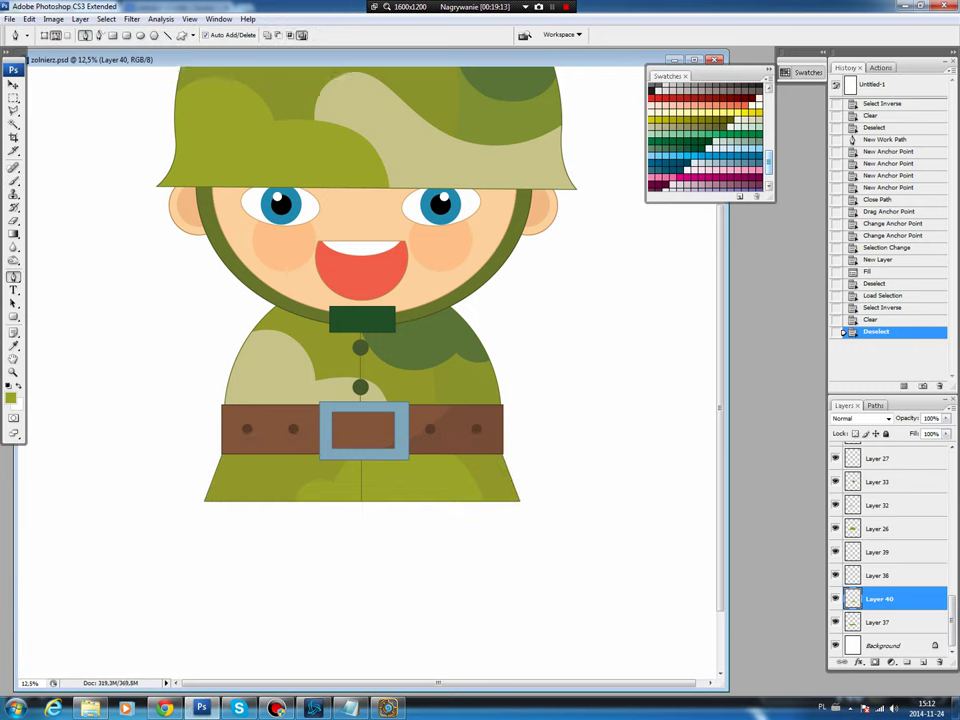
left_click(297, 467)
- Outline a curved camo patch at the tunic's lower left with the Pen tool
left_click(297, 458)
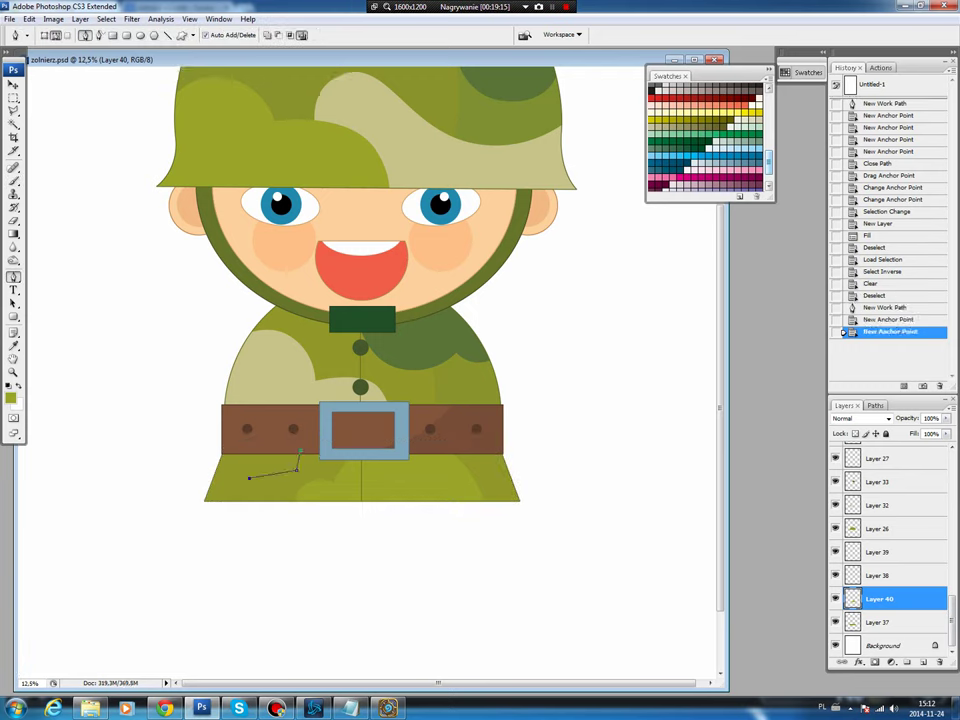
left_click(161, 479)
left_click(187, 438)
left_click(246, 437)
left_click(297, 458)
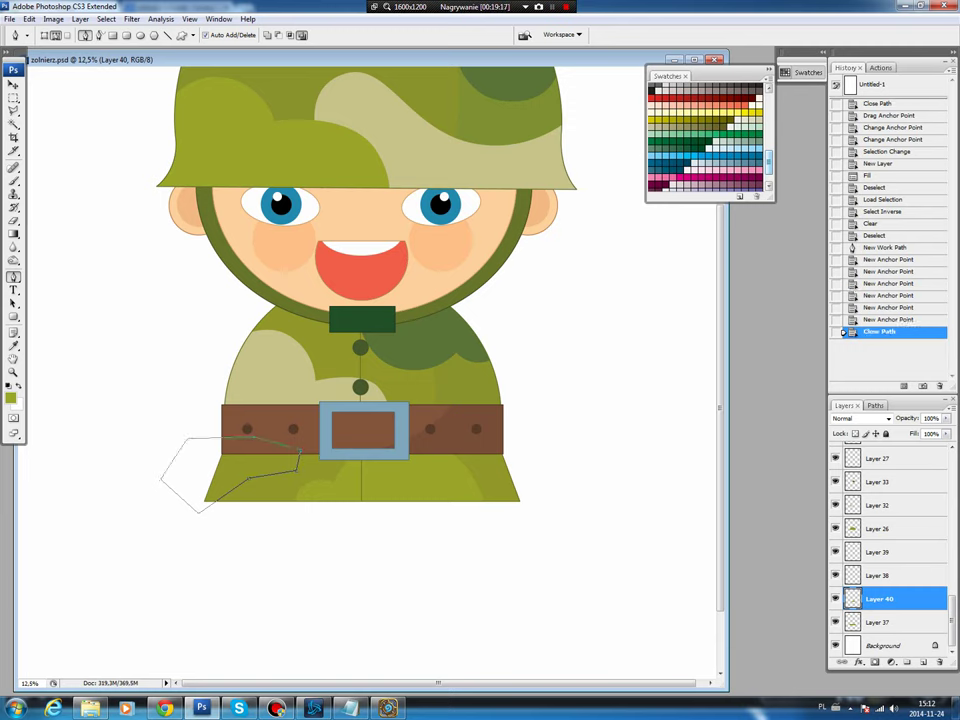
left_click_drag(297, 467, 307, 459)
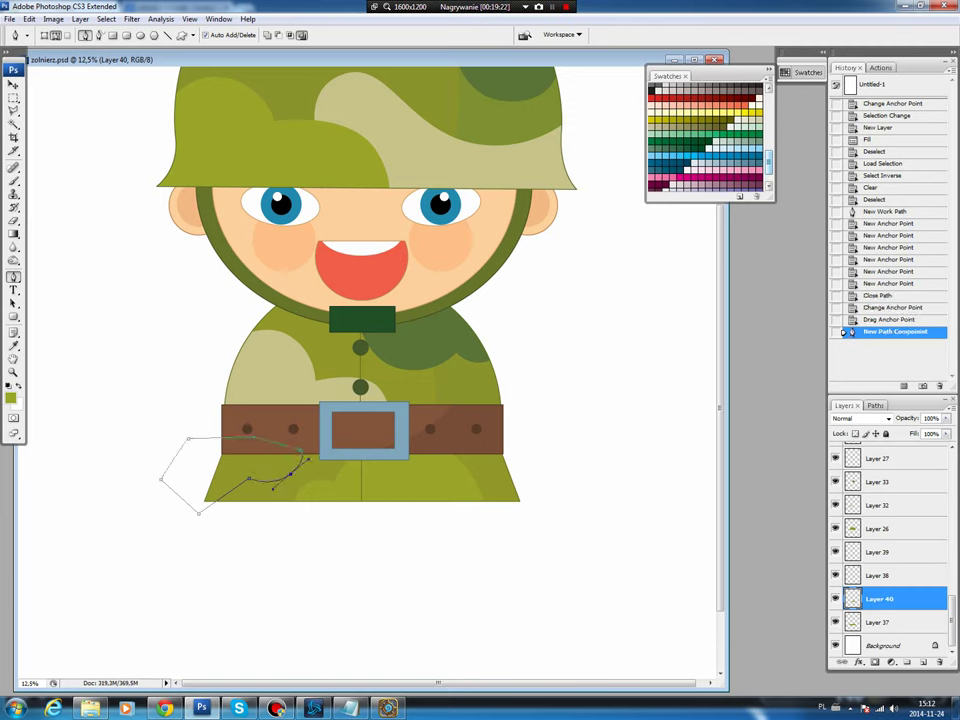
left_click_drag(197, 514, 238, 510)
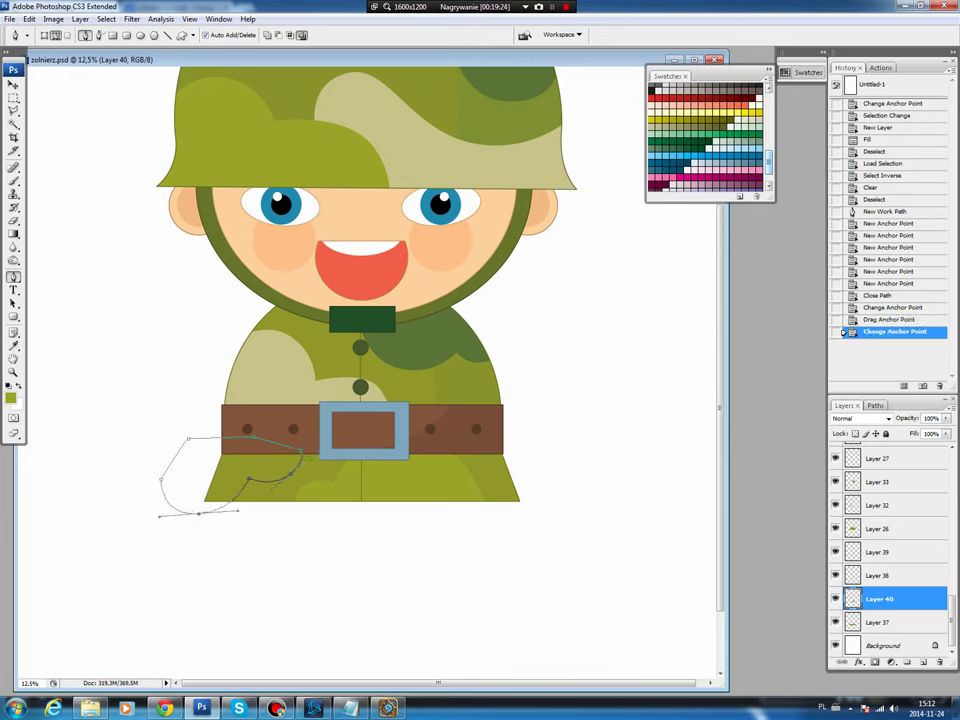
left_click_drag(297, 467, 305, 458)
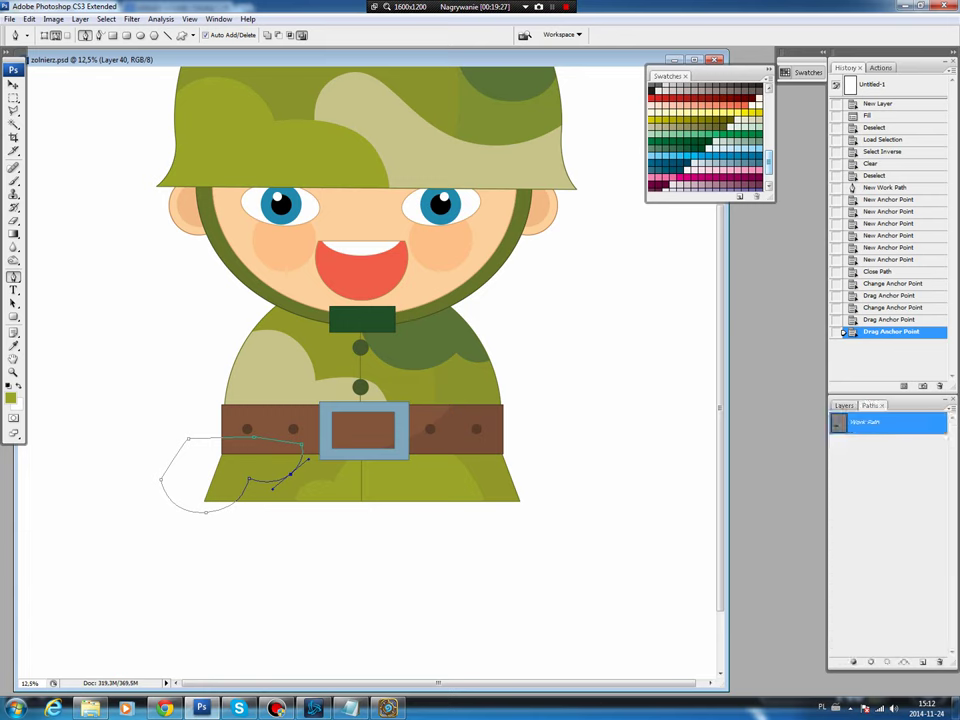
- Fill the patch outline with dark green on new Layer 41
key("ctrl+Return")
key("ctrl+shift+alt+n")
key("b")
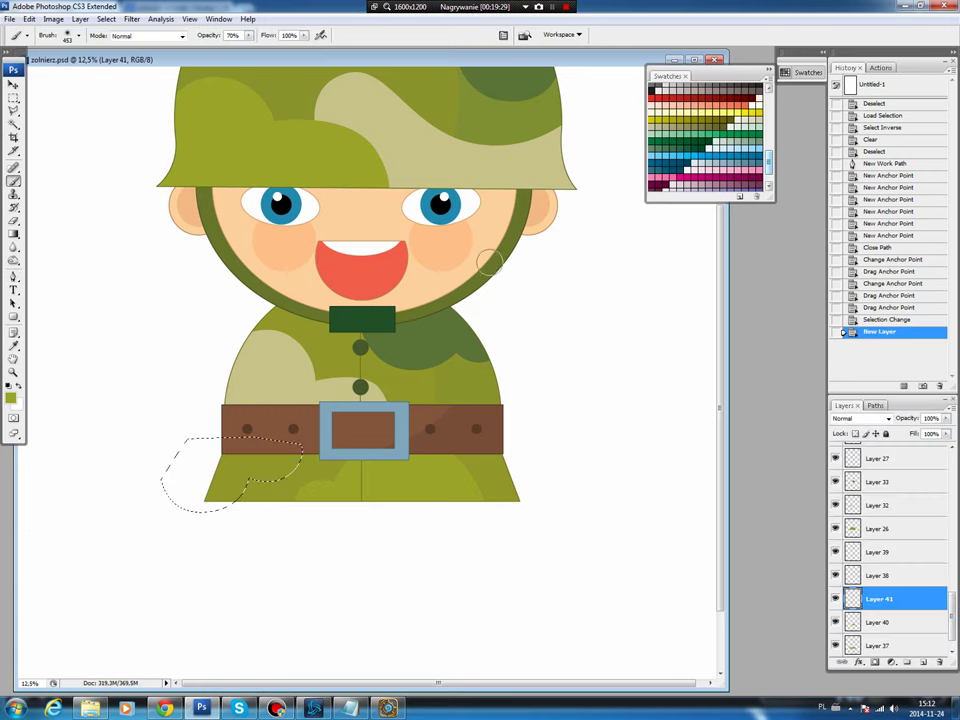
key("alt+BackSpace")
key("ctrl+d")
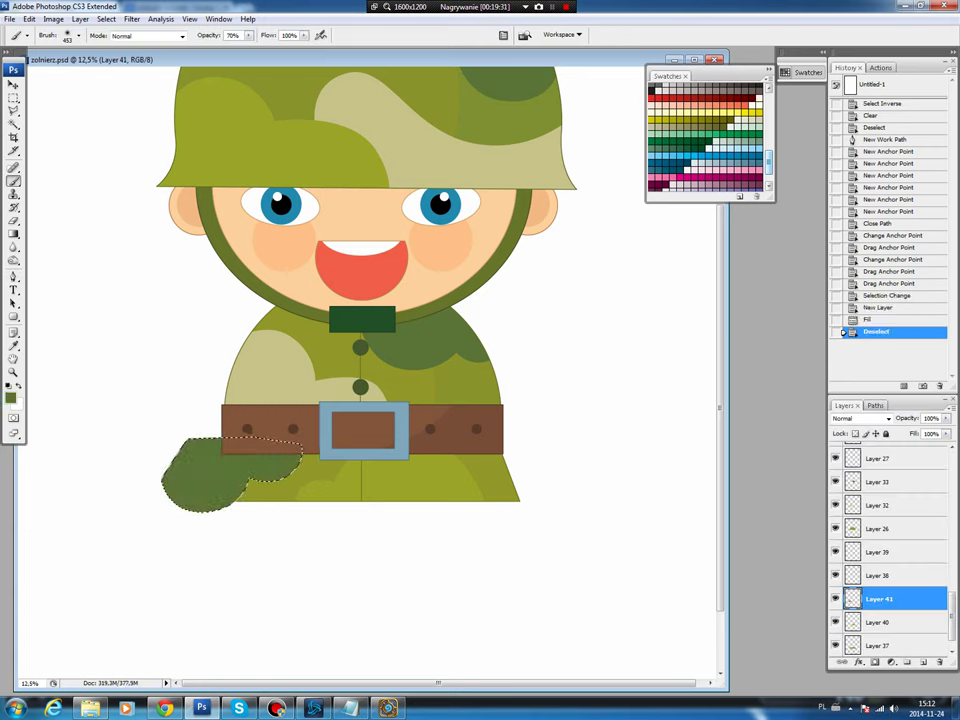
- Delete the dark green outside the tunic using the inverted tunic selection
scroll(890, 550, "down", 1)
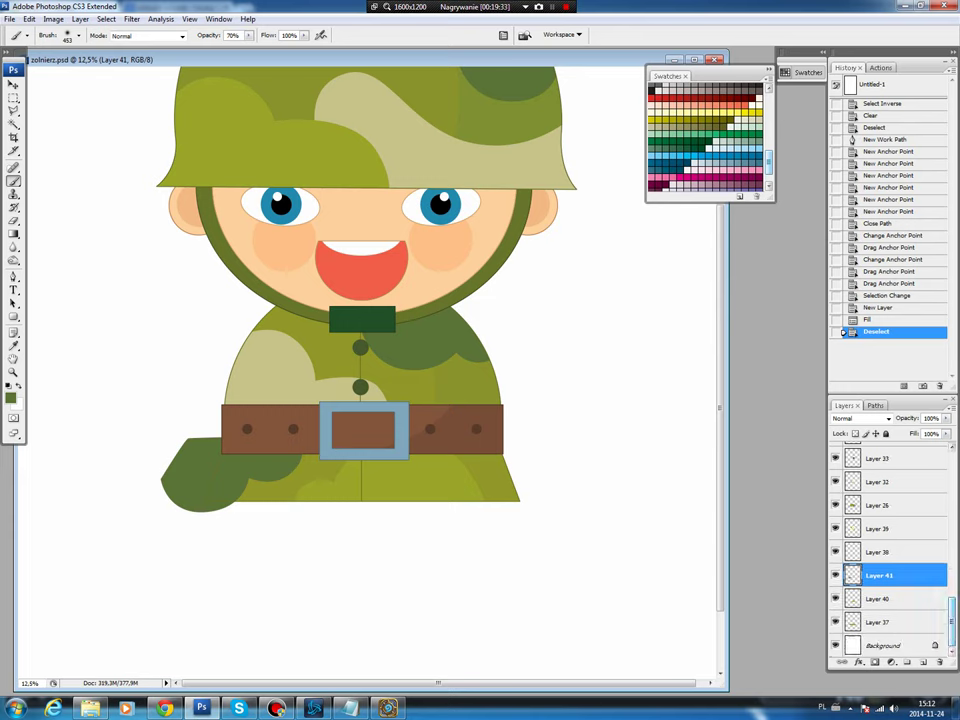
left_click(852, 575, "ctrl")
left_click(106, 19)
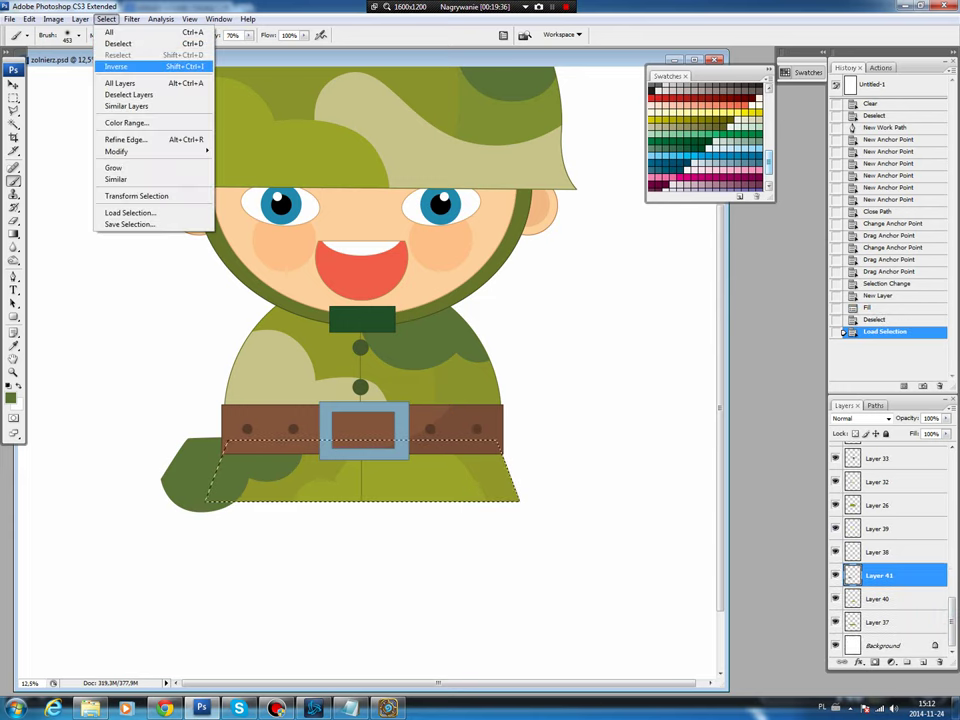
left_click(120, 63)
key("Delete")
- Select Layer 37 up through Layer 35 in the Layers panel and group them as Group 6
key("ctrl+d")
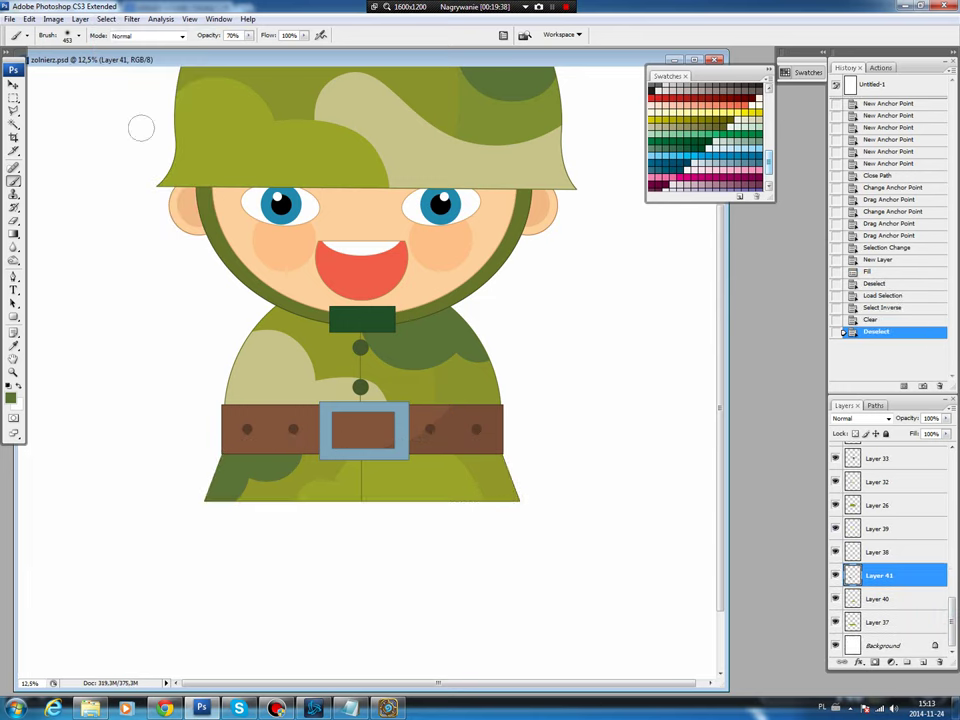
key("v")
scroll(360, 300, "up", 1)
scroll(360, 300, "up", 2)
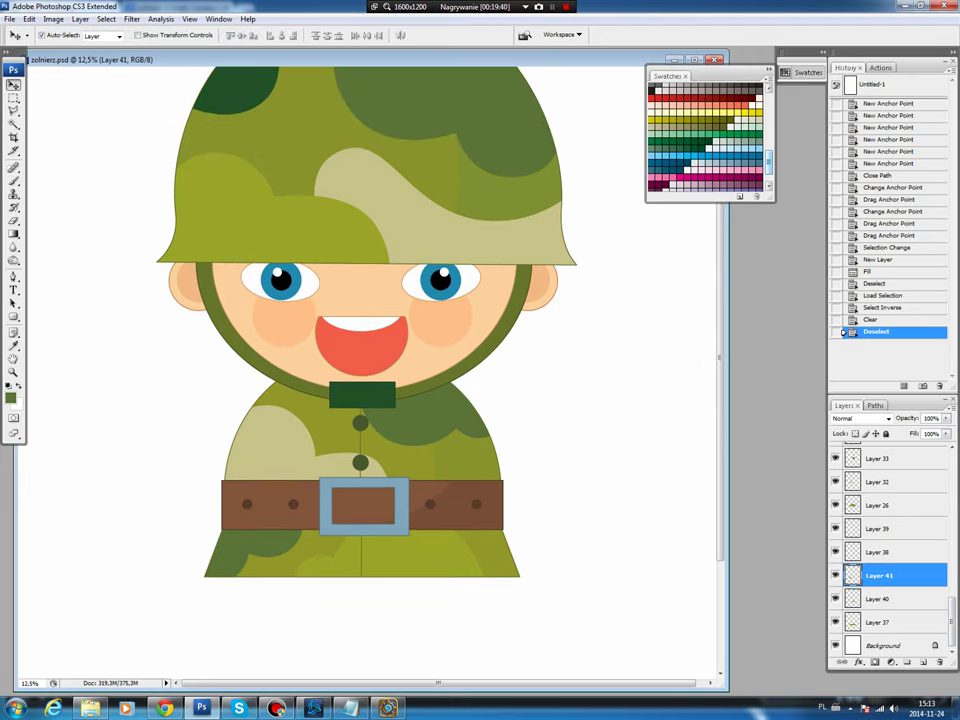
scroll(360, 320, "down", 1)
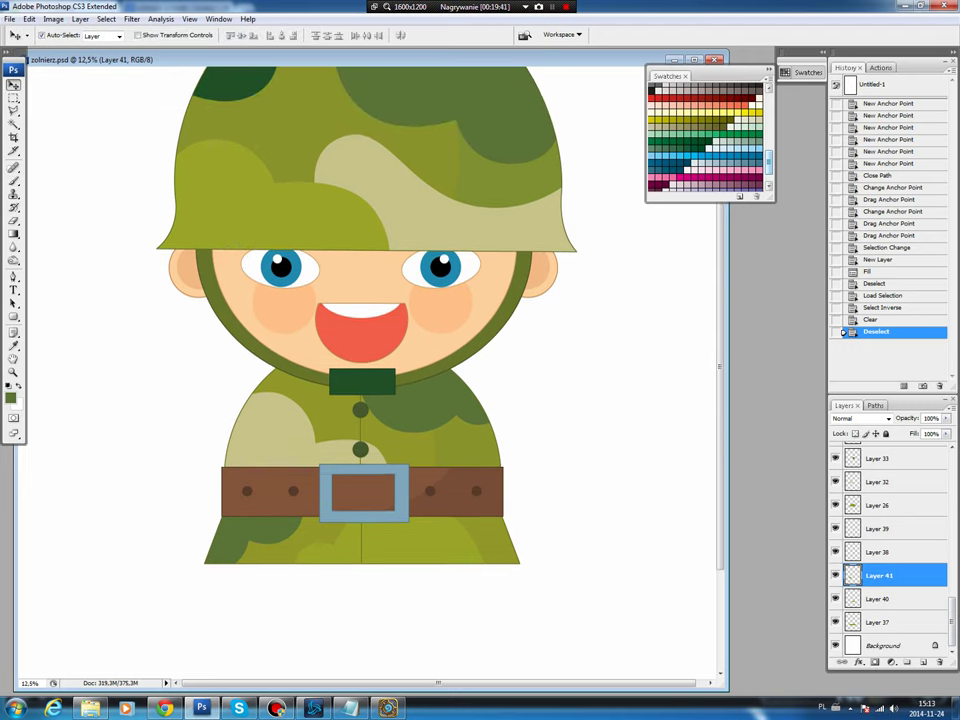
left_click(880, 622)
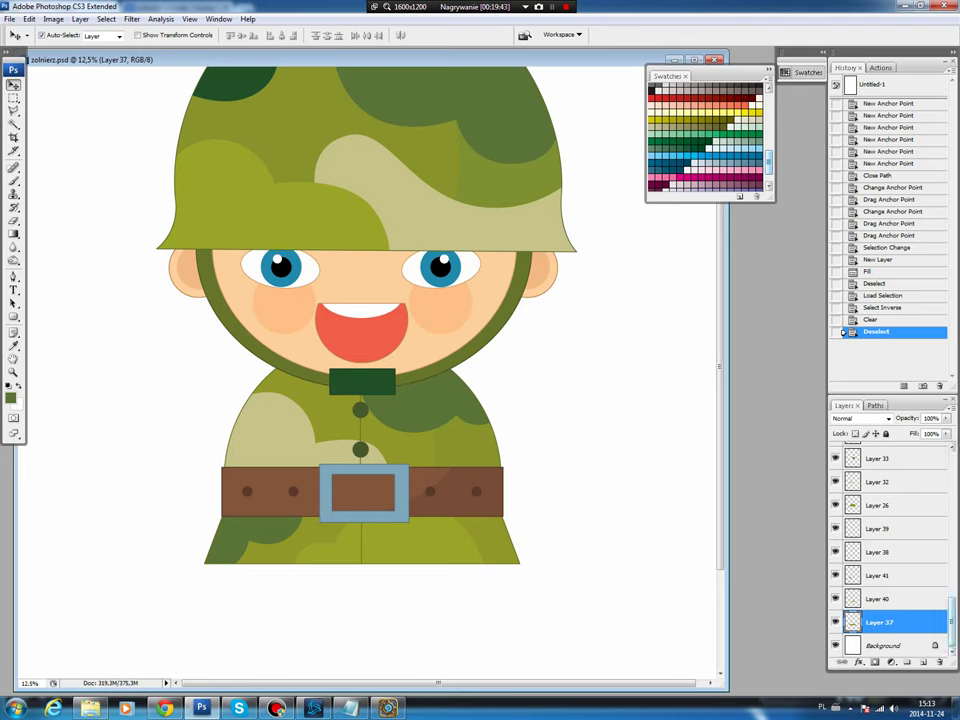
scroll(890, 550, "up", 5)
scroll(890, 550, "up", 5)
scroll(890, 550, "up", 3)
left_click(880, 573, "shift")
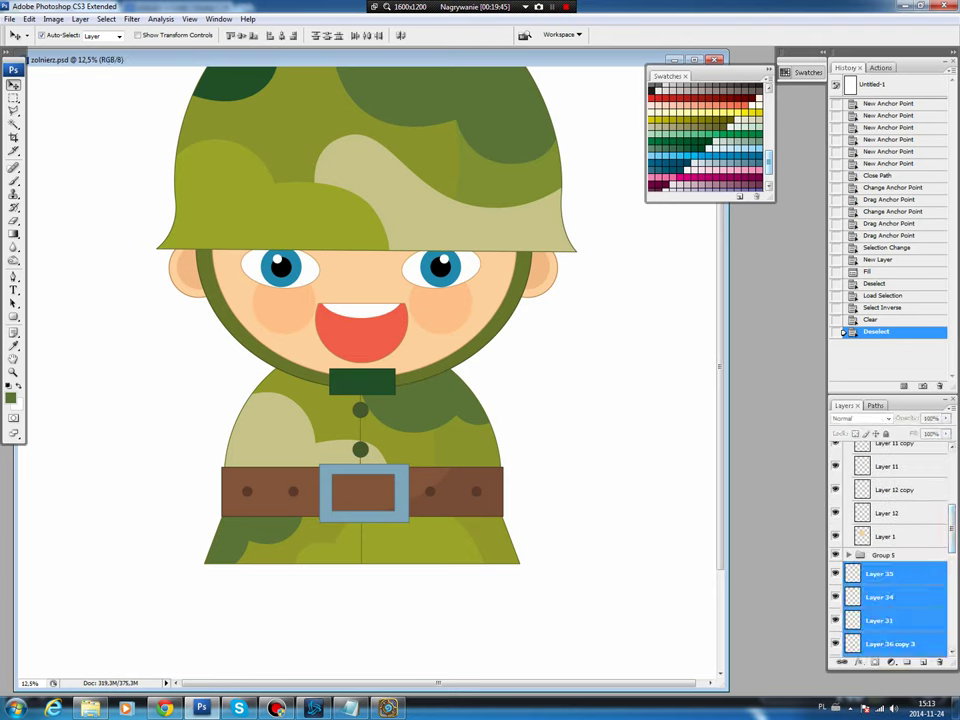
key("ctrl+g")
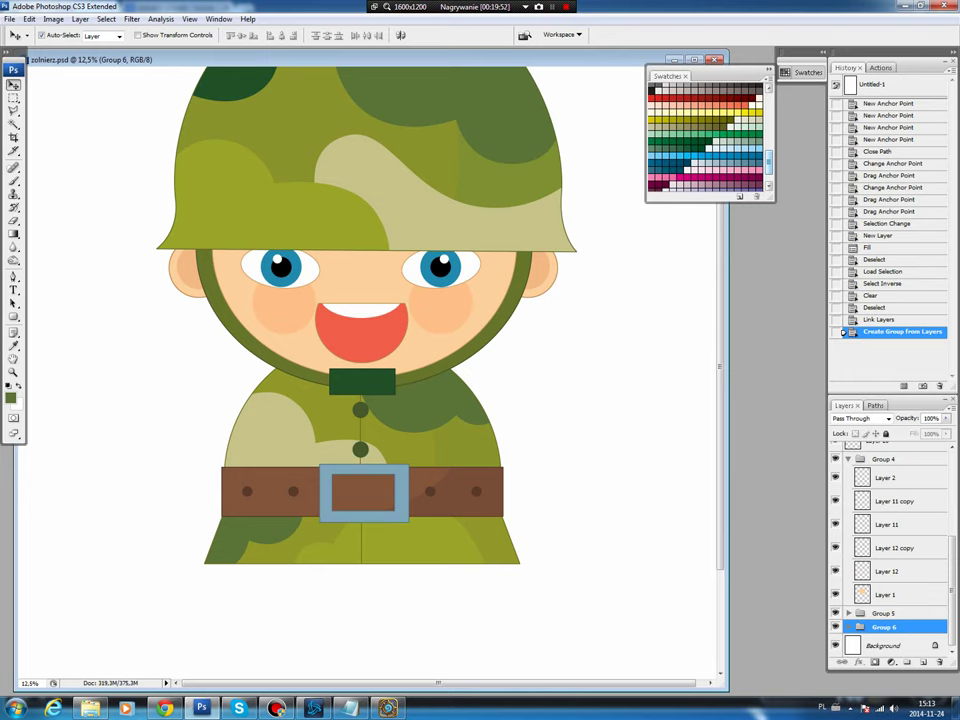
key("alt+period")
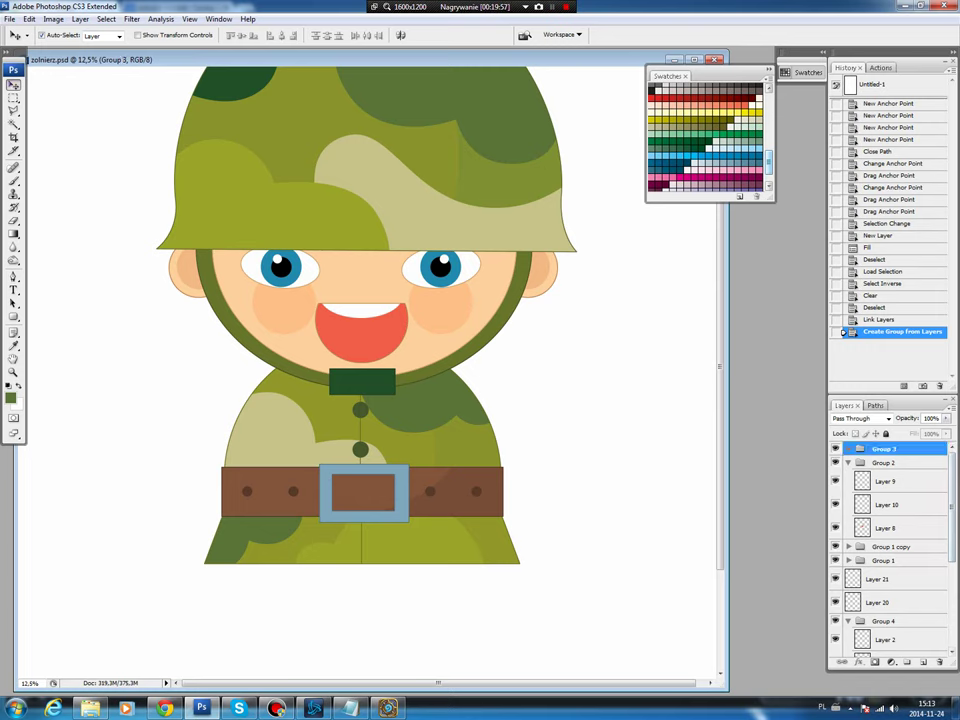
- Fill an olive green oval on a new layer beside the tunic's right side for the arm
left_click(13, 98)
left_click(76, 108)
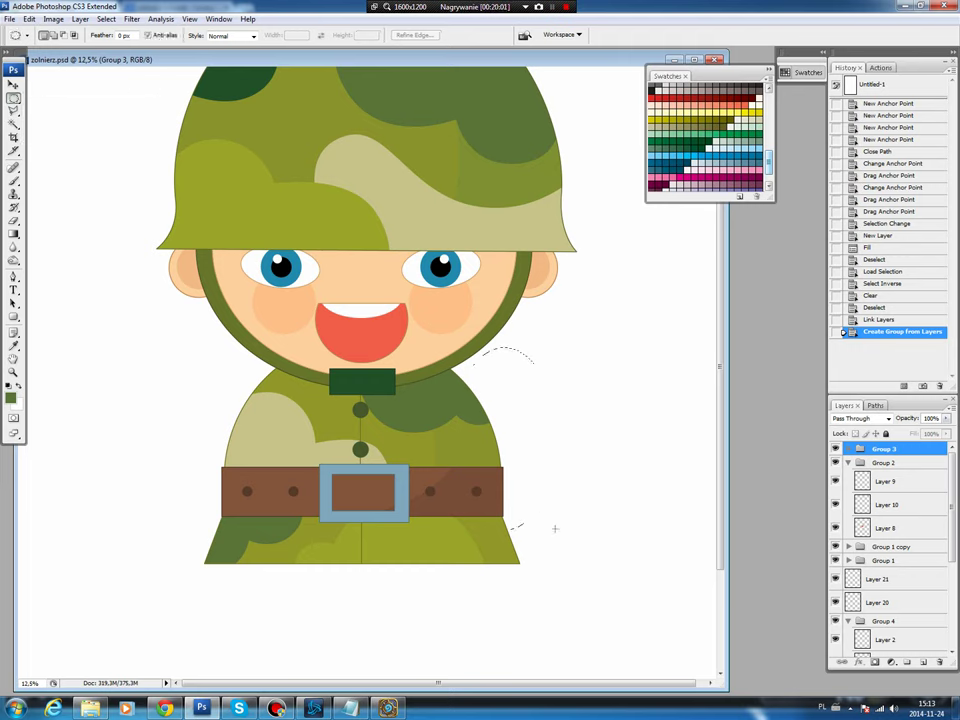
left_click_drag(555, 528, 559, 545)
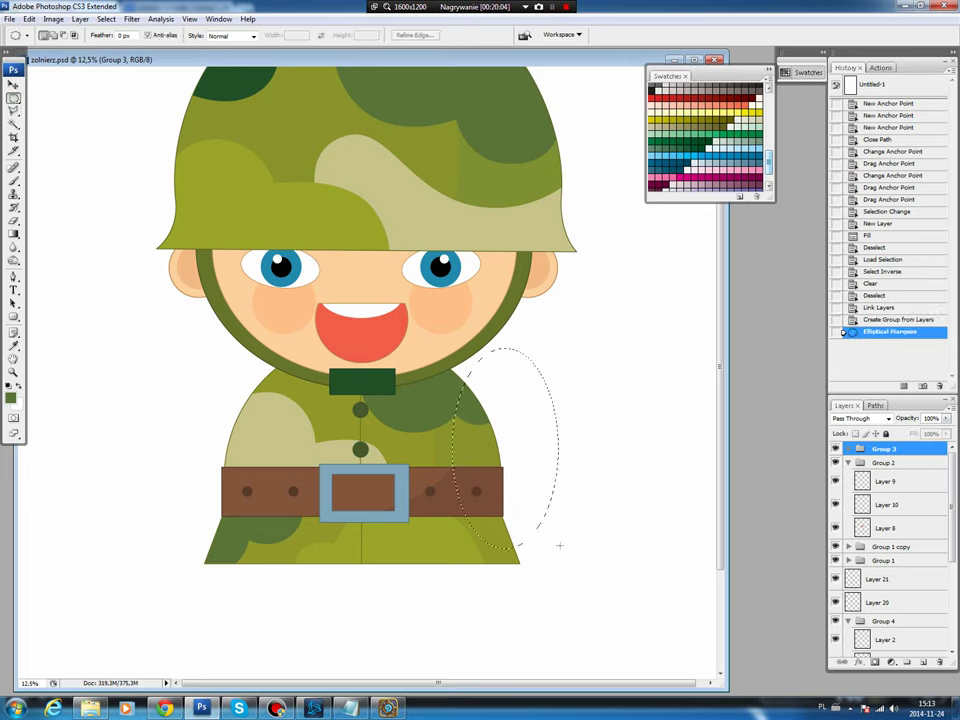
key("ctrl+shift+alt+n")
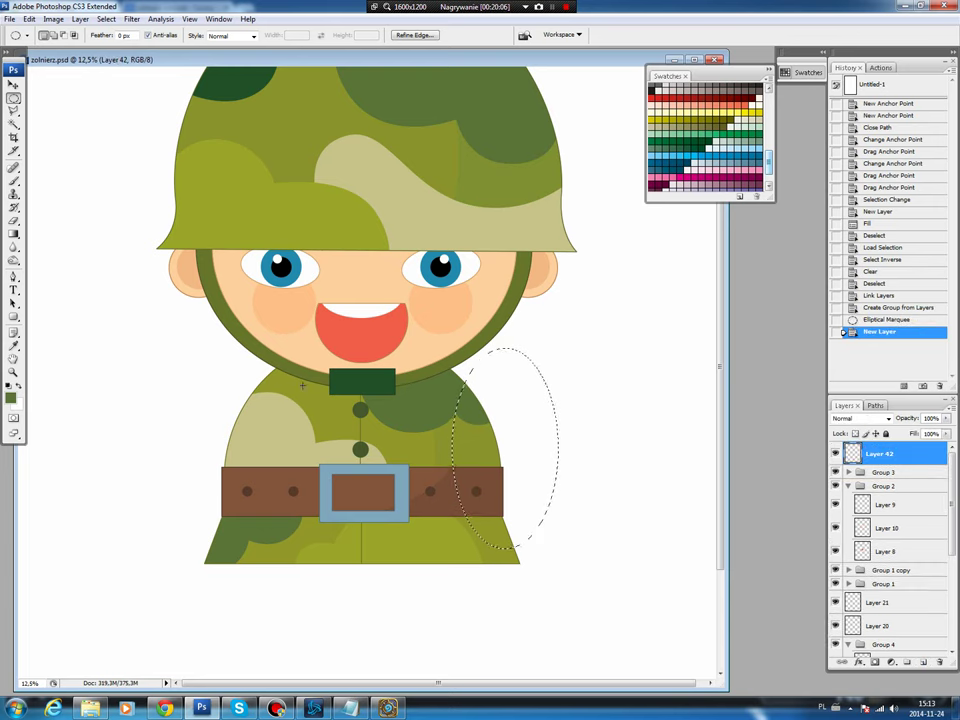
key("b")
key("alt+BackSpace")
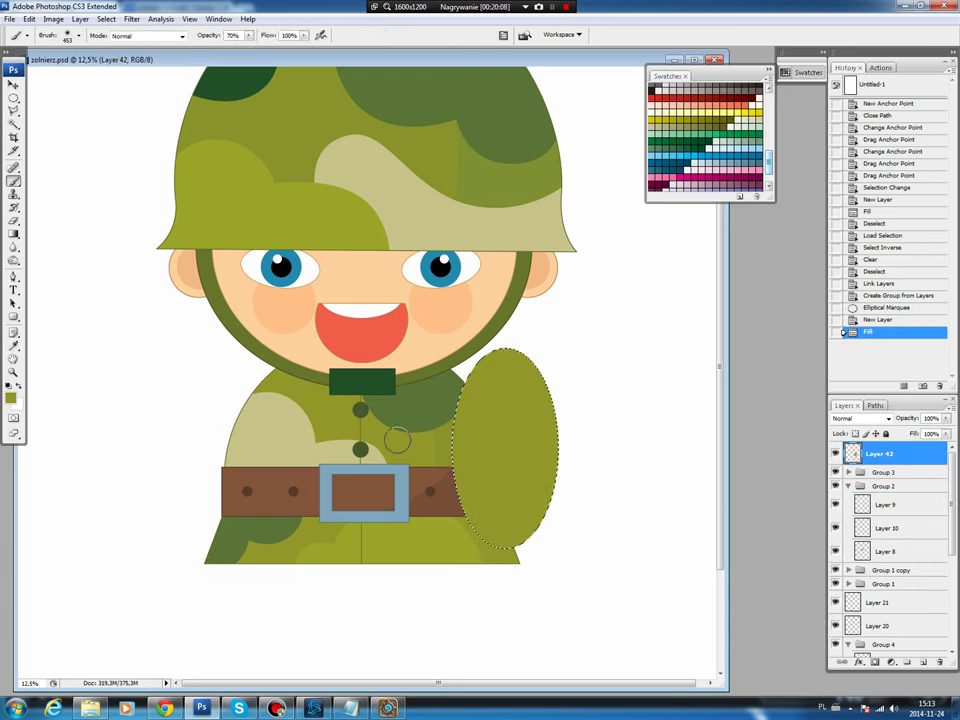
key("ctrl+d")
- Cut the arm flat below the cuff line and shift it right beside the belt's end
left_click_drag(13, 97, 55, 75)
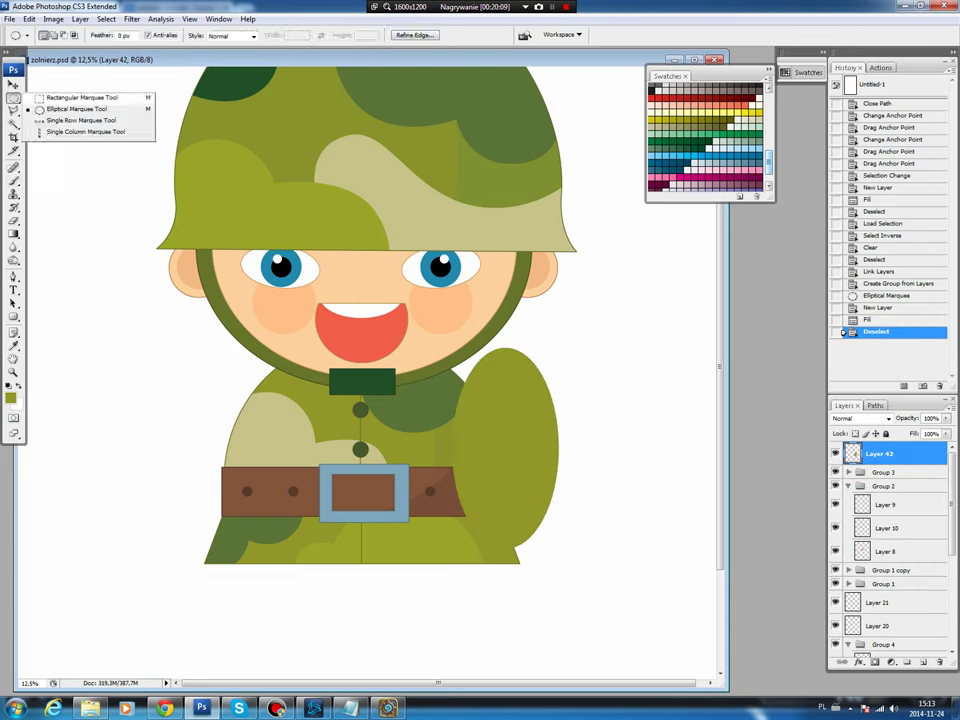
left_click_drag(414, 586, 629, 495)
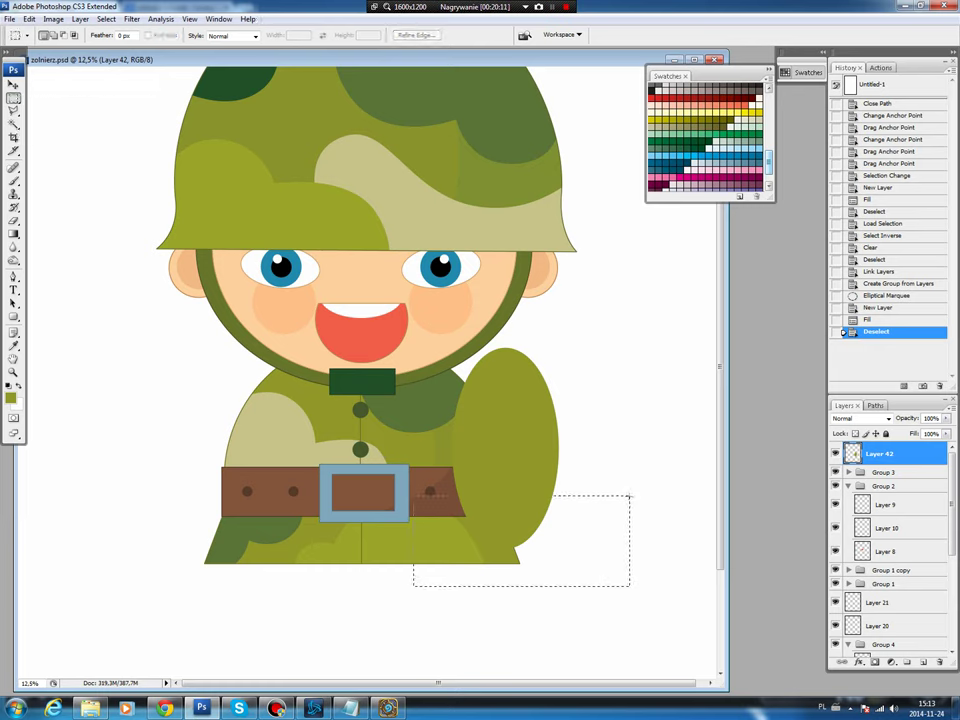
key("Delete")
key("ctrl+d")
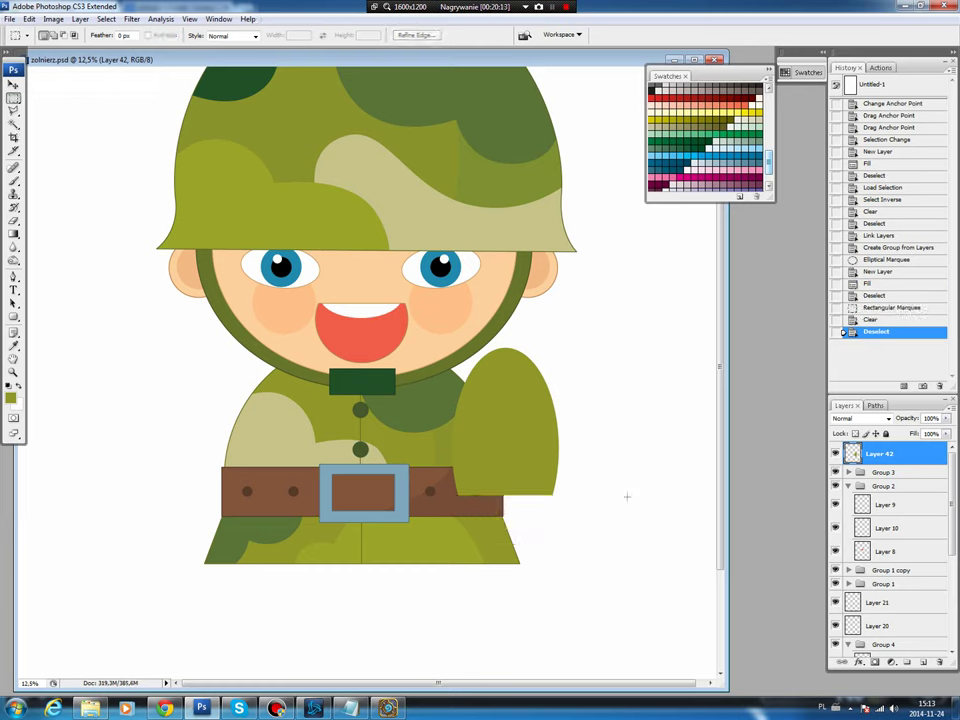
key("v")
left_click_drag(505, 420, 538, 420)
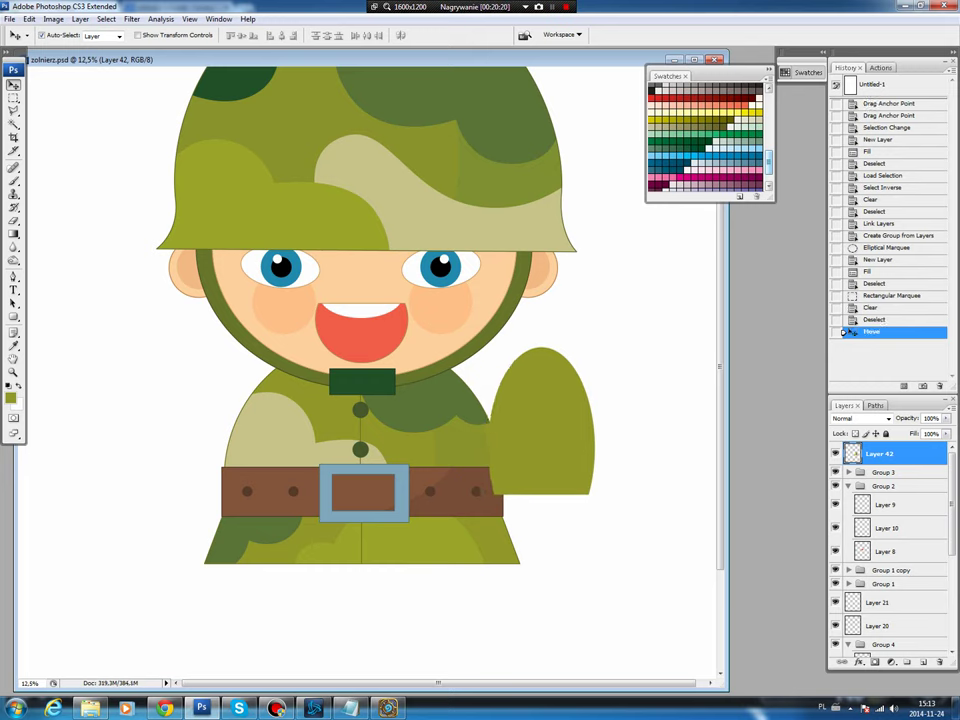
key("m")
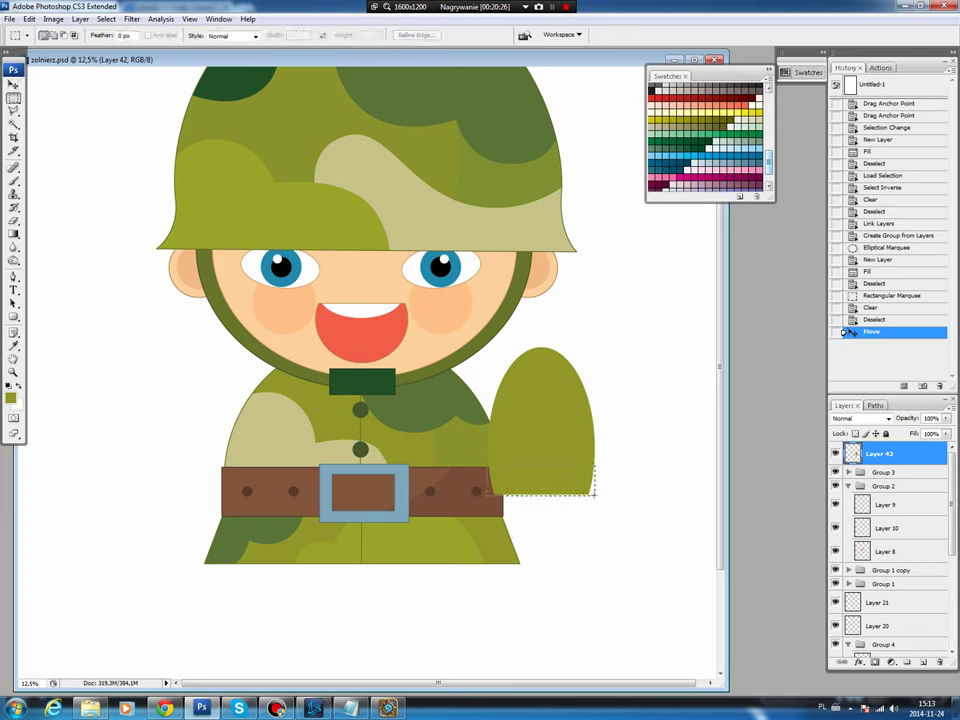
left_click_drag(593, 493, 593, 495)
- Fill the band across the arm's bottom with dark green on new Layer 43 as a cuff
key("ctrl+shift+alt+n")
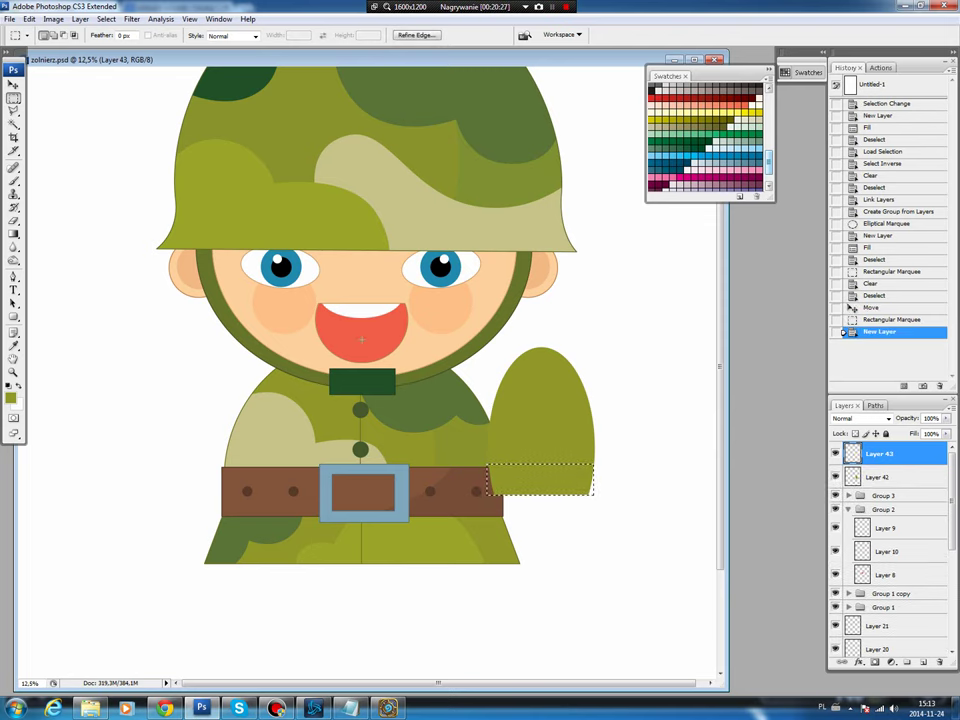
key("b")
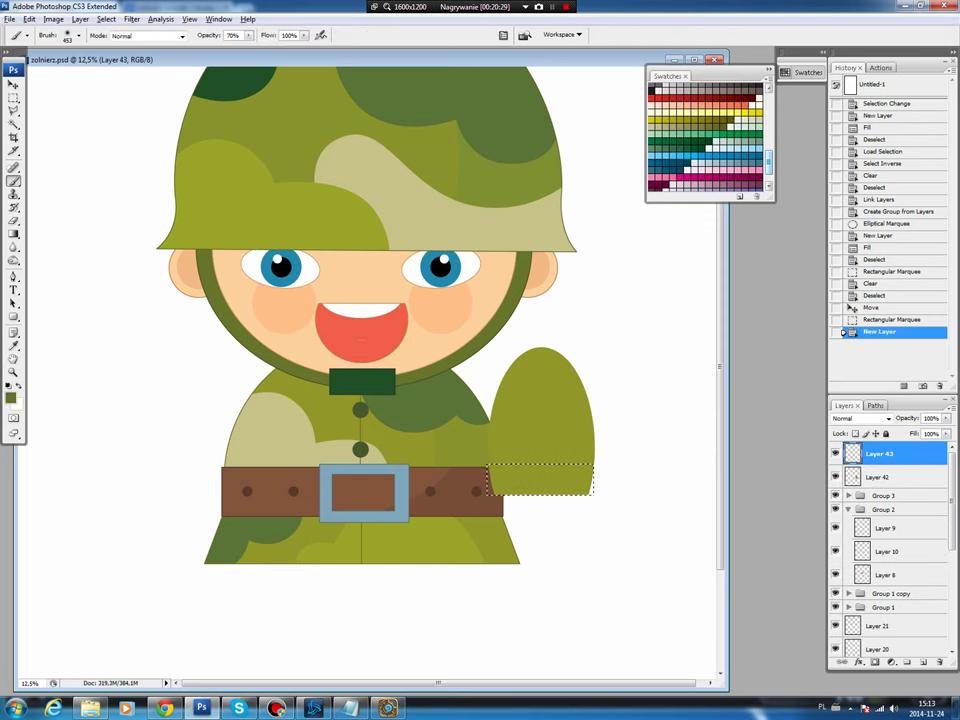
key("alt+BackSpace")
key("ctrl+d")
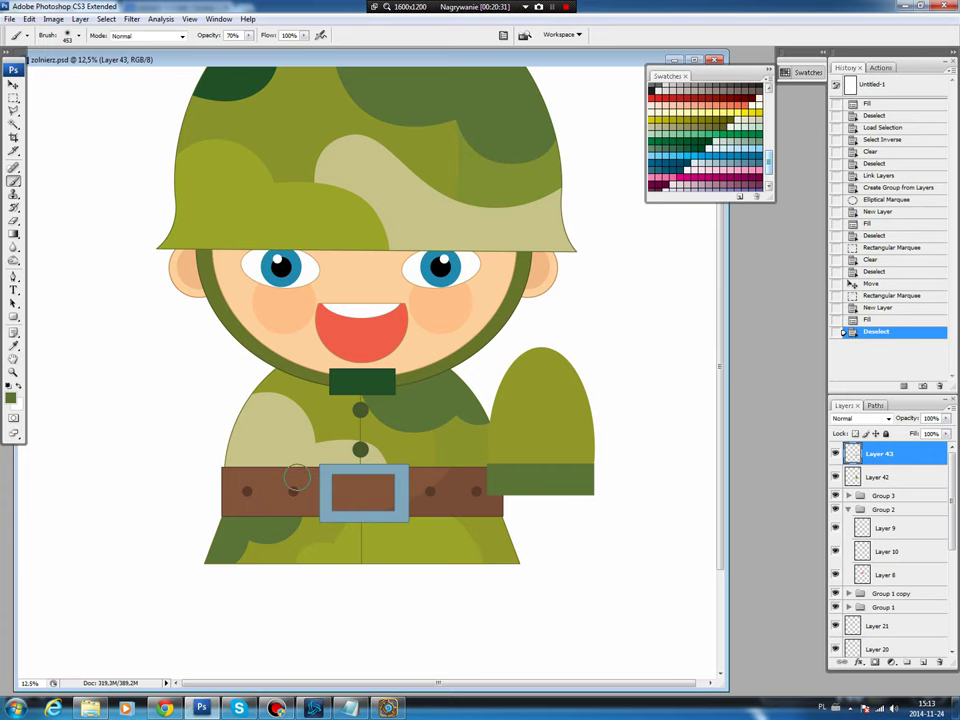
key("v")
left_click(11, 397)
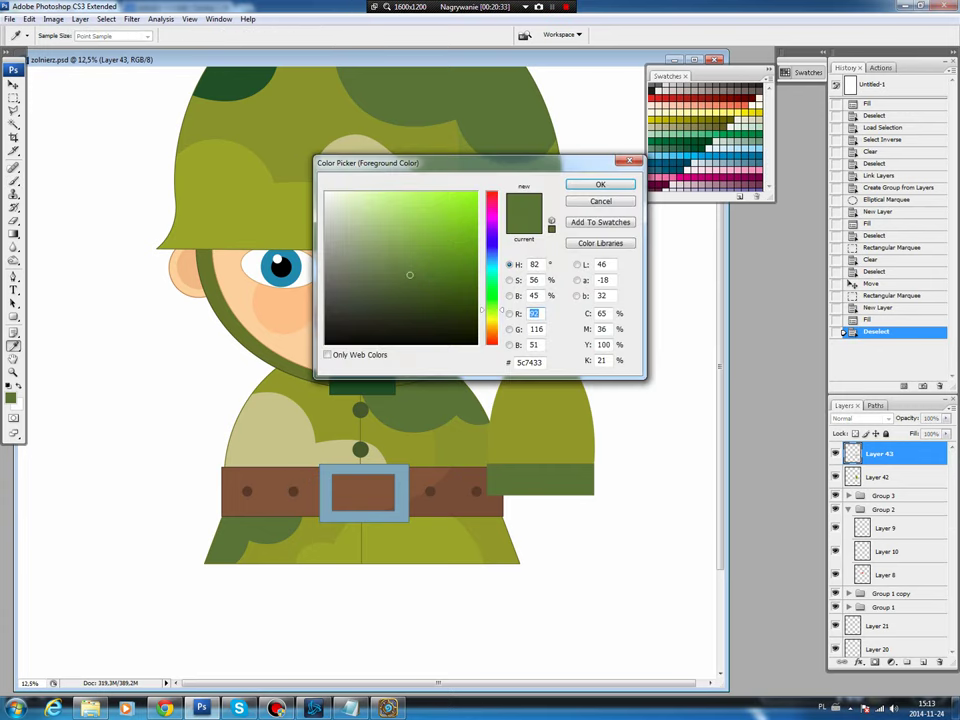
key("Return")
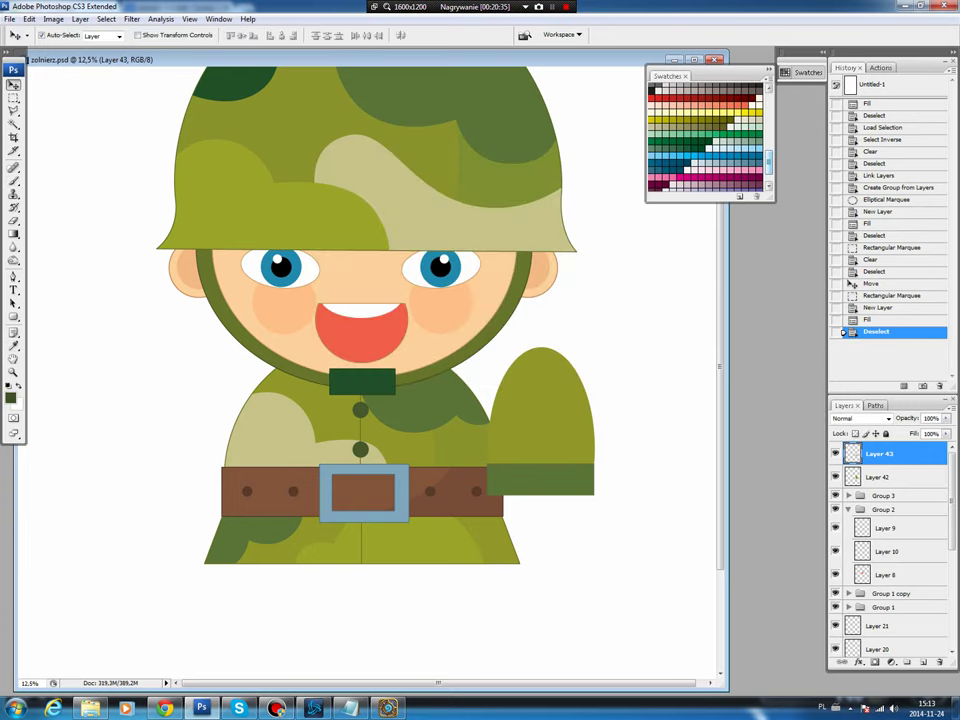
- Stroke the cuff's outline on new Layer 44, then reselect the arm's Layer 42
left_click(852, 453, "ctrl")
key("ctrl+shift+alt+n")
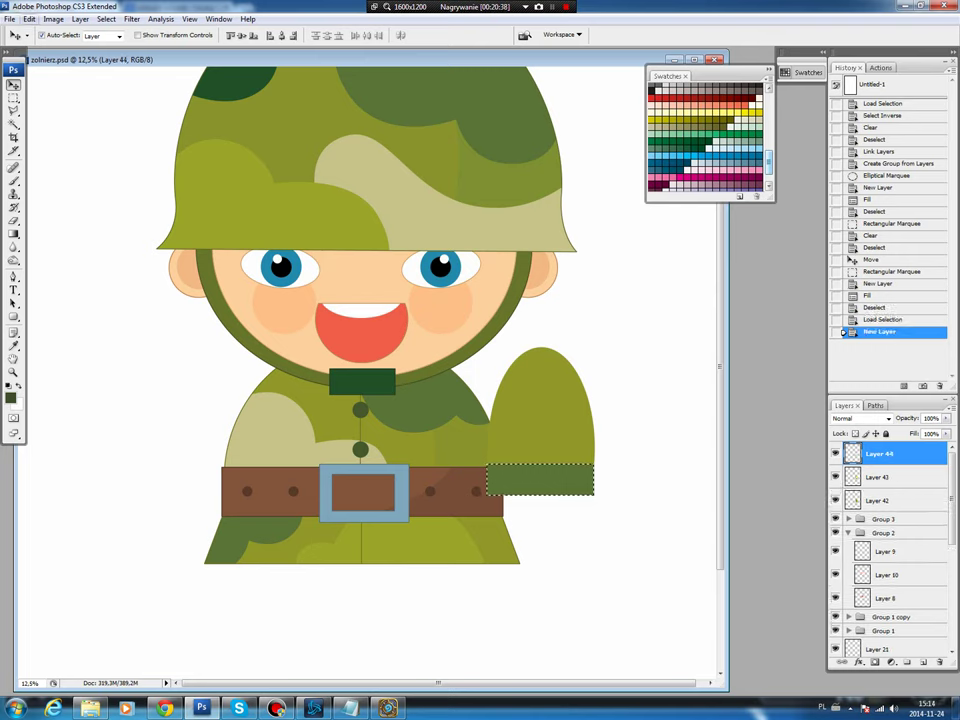
left_click(30, 19)
left_click(50, 151)
key("Return")
key("ctrl+d")
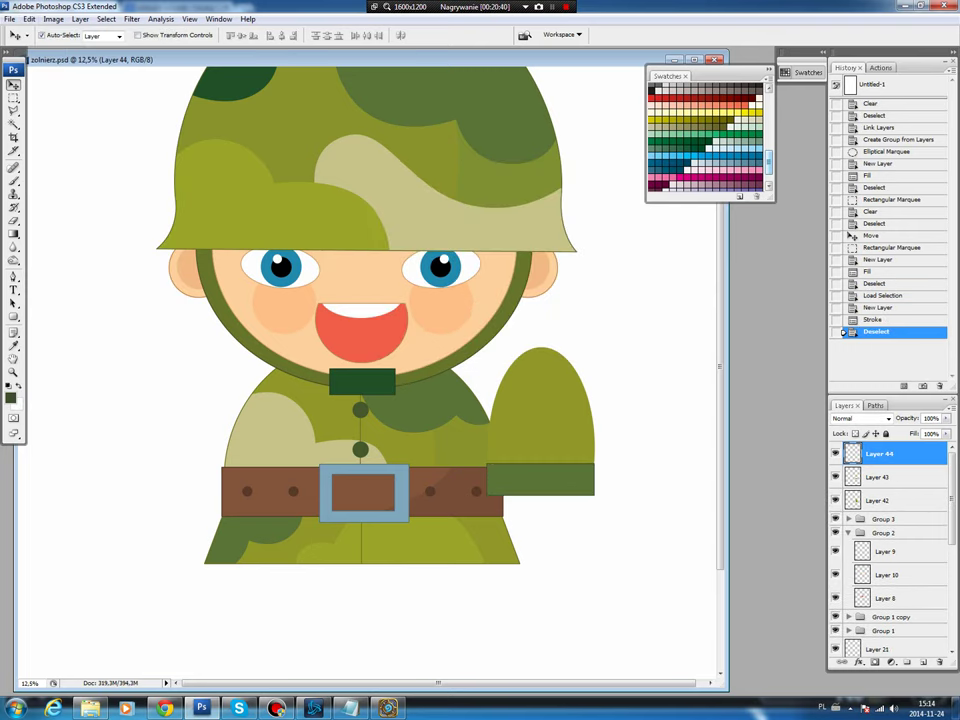
left_click(878, 500)
key("m")
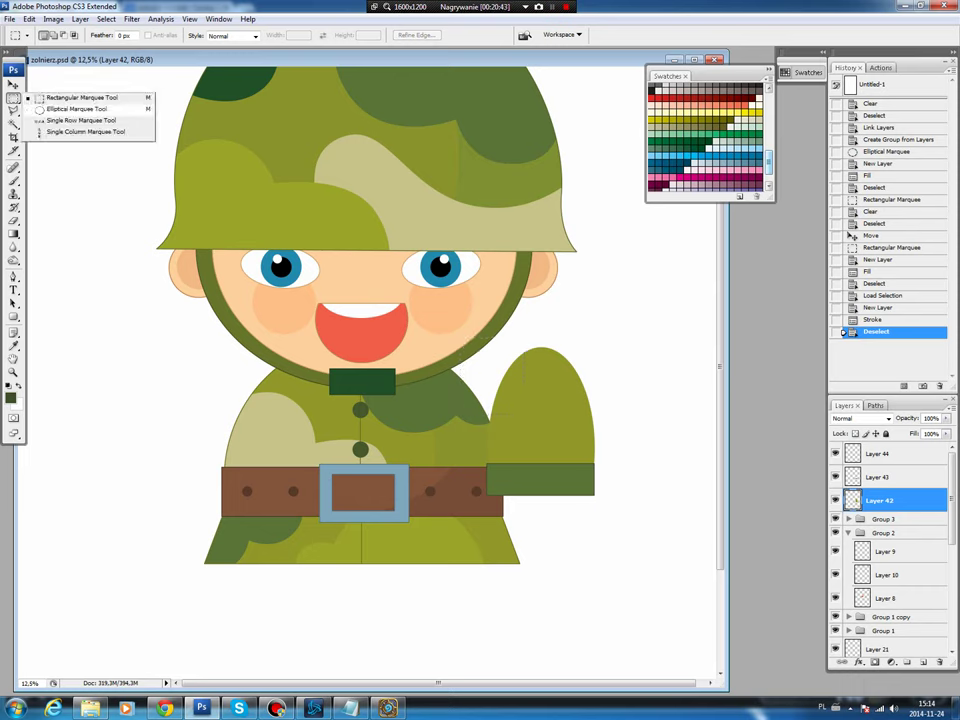
- Darken the raised arm's outer side outside an oval selection with Hue/Saturation lightness -5
left_click_drag(13, 98, 75, 110)
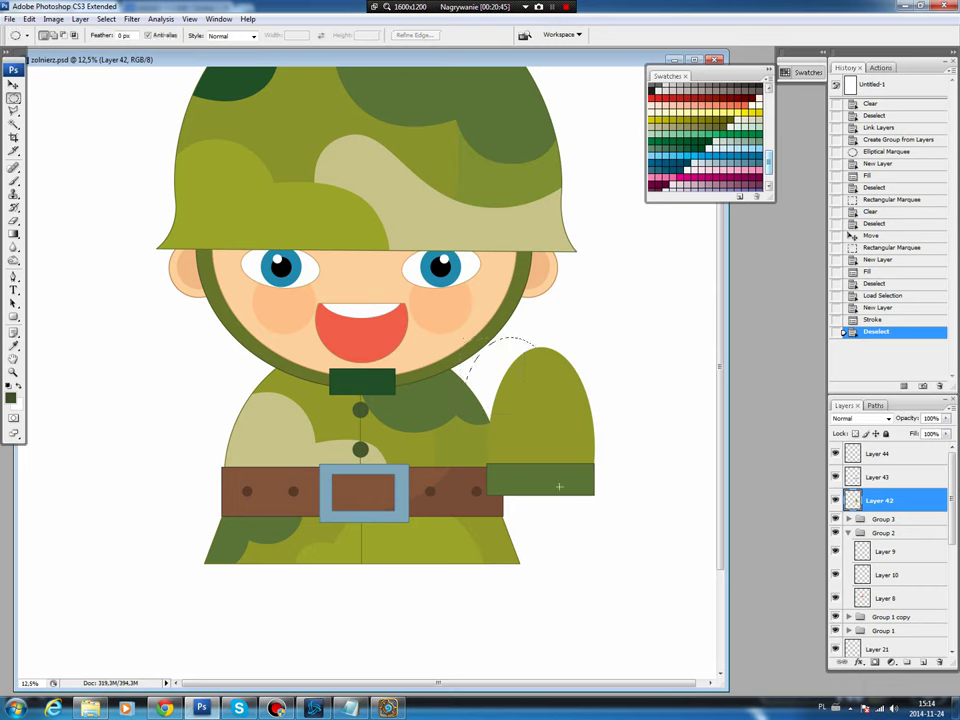
left_click_drag(559, 486, 560, 489)
left_click(106, 19)
left_click(110, 66)
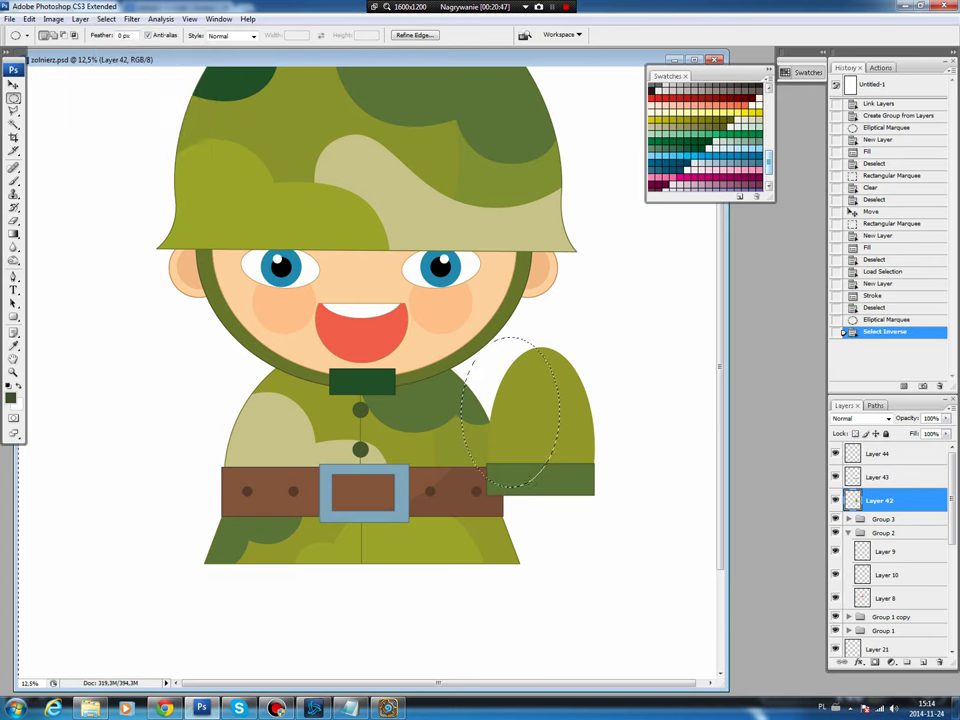
key("ctrl+u")
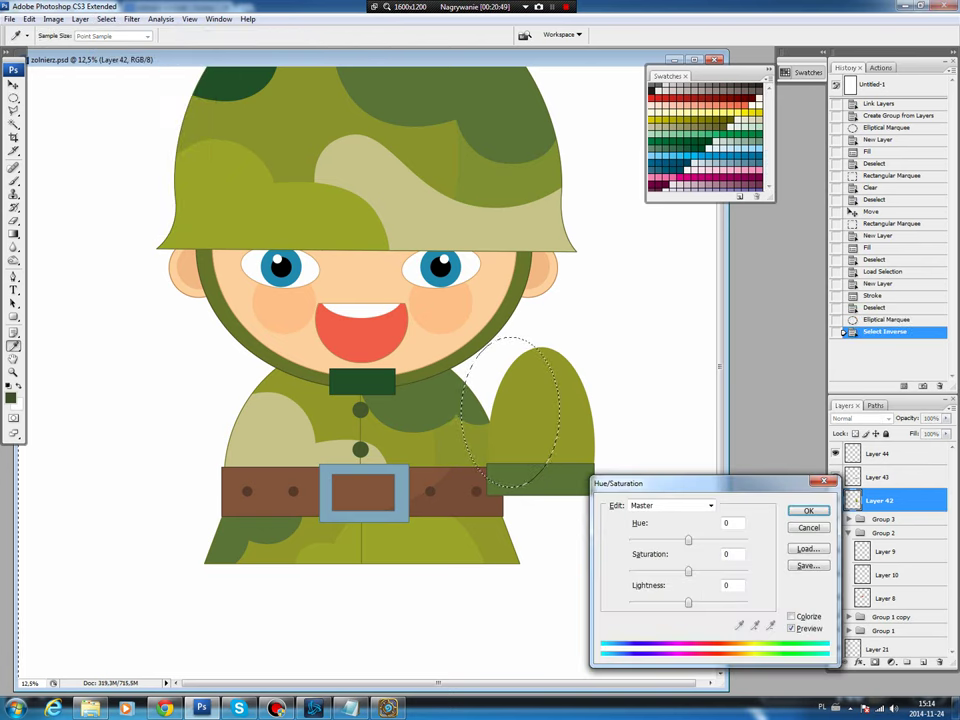
key("Down")
key("Down")
key("Down")
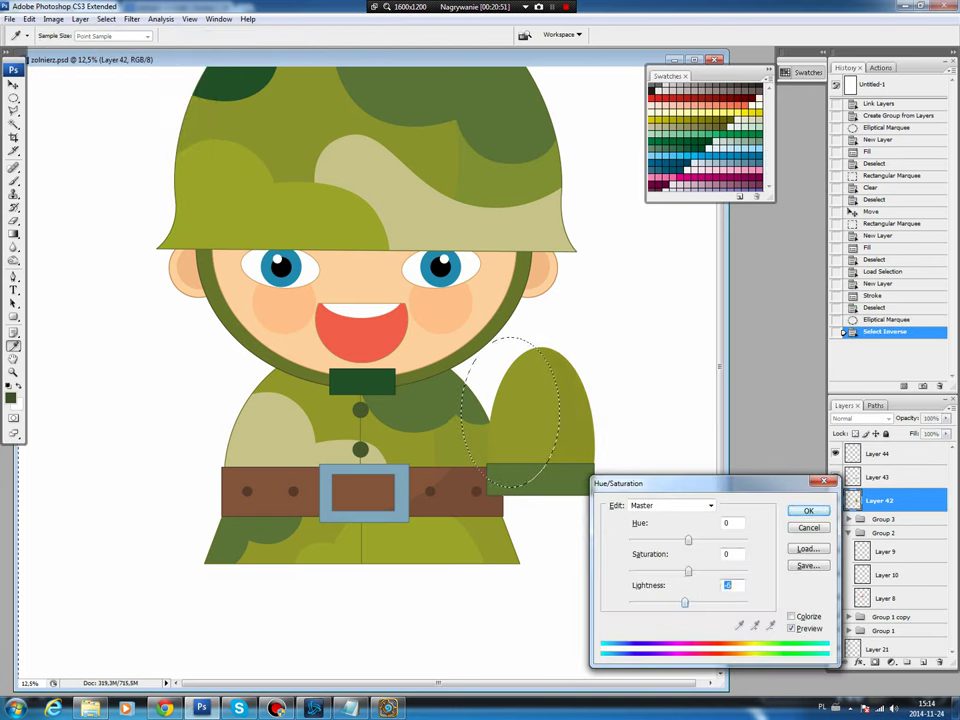
key("Return")
key("ctrl+d")
- Add a 10 px olive outline stroke around the arm on a new layer, then reselect Layer 42
key("b")
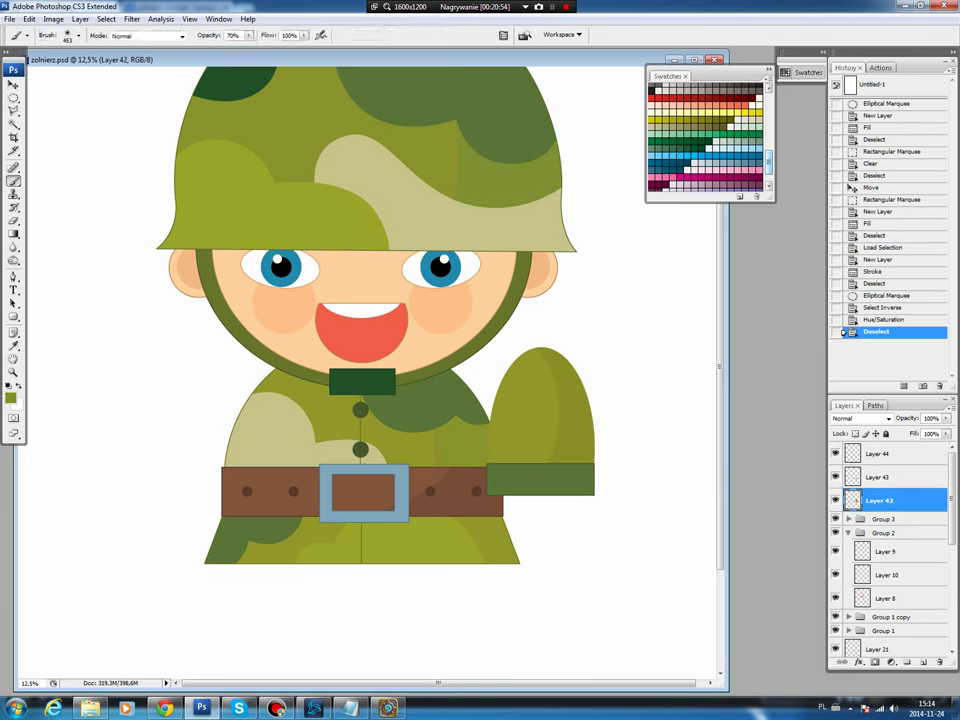
left_click(10, 398)
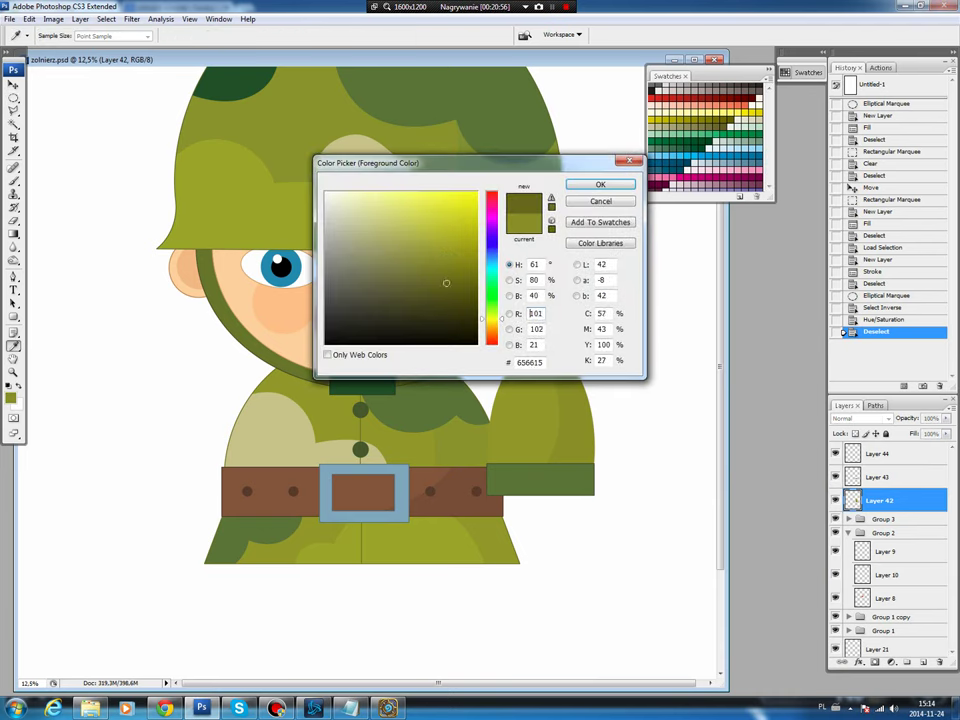
key("Return")
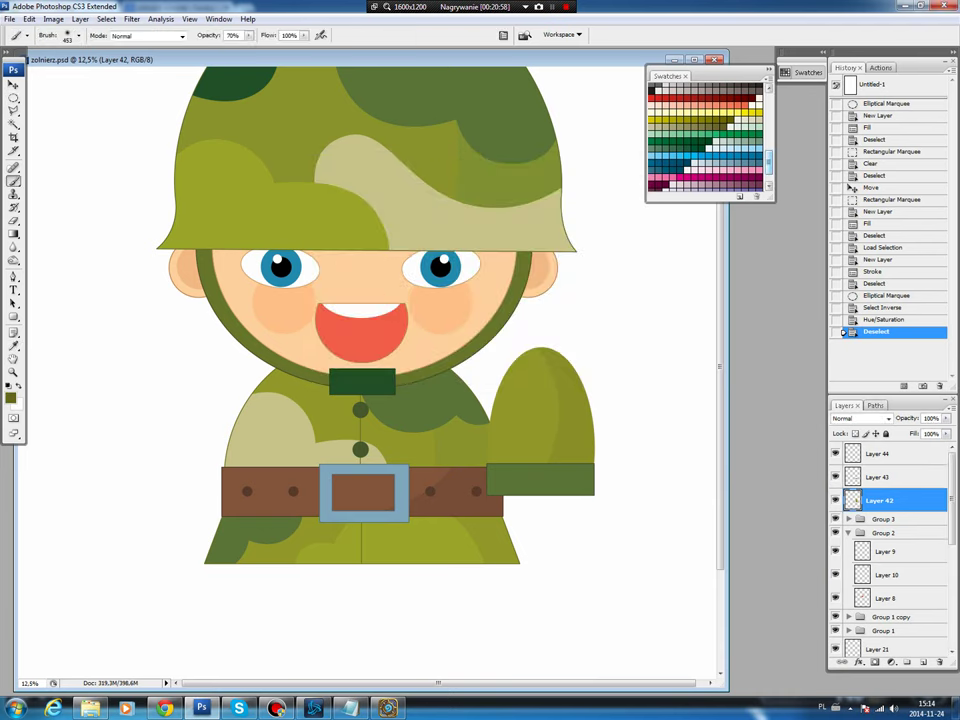
left_click(852, 500, "ctrl")
key("ctrl+shift+alt+n")
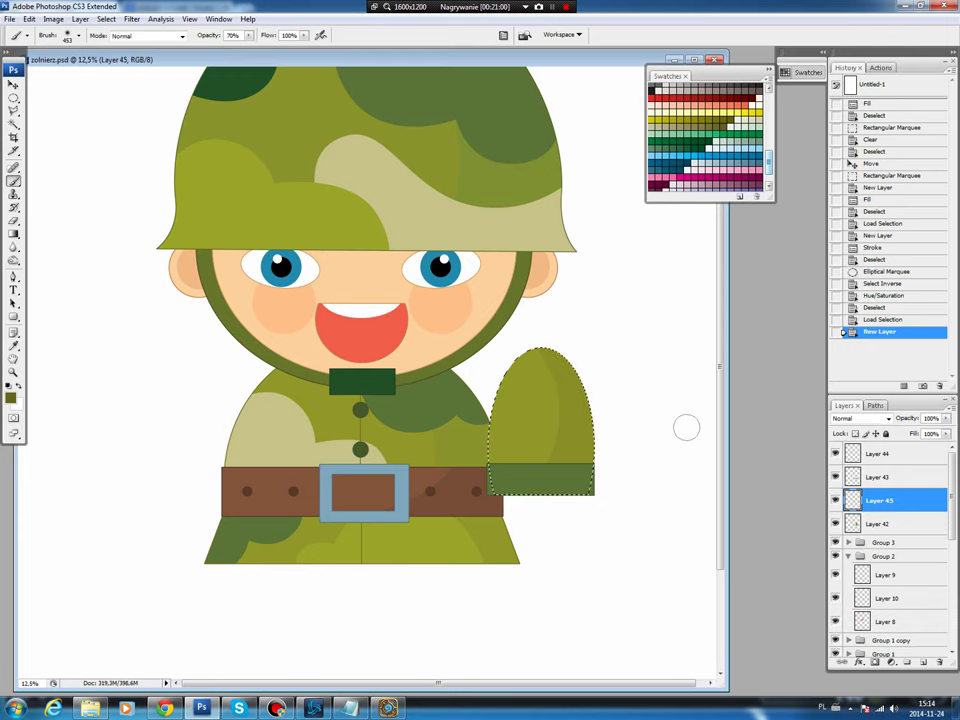
left_click(29, 19)
left_click(37, 195)
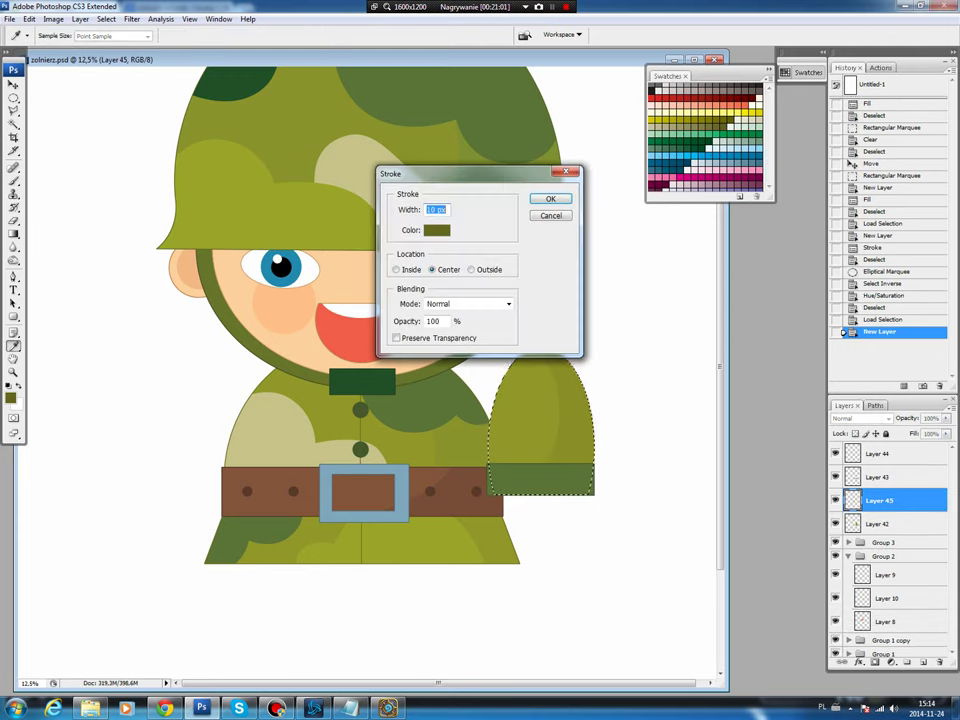
key("Return")
key("ctrl+d")
key("v")
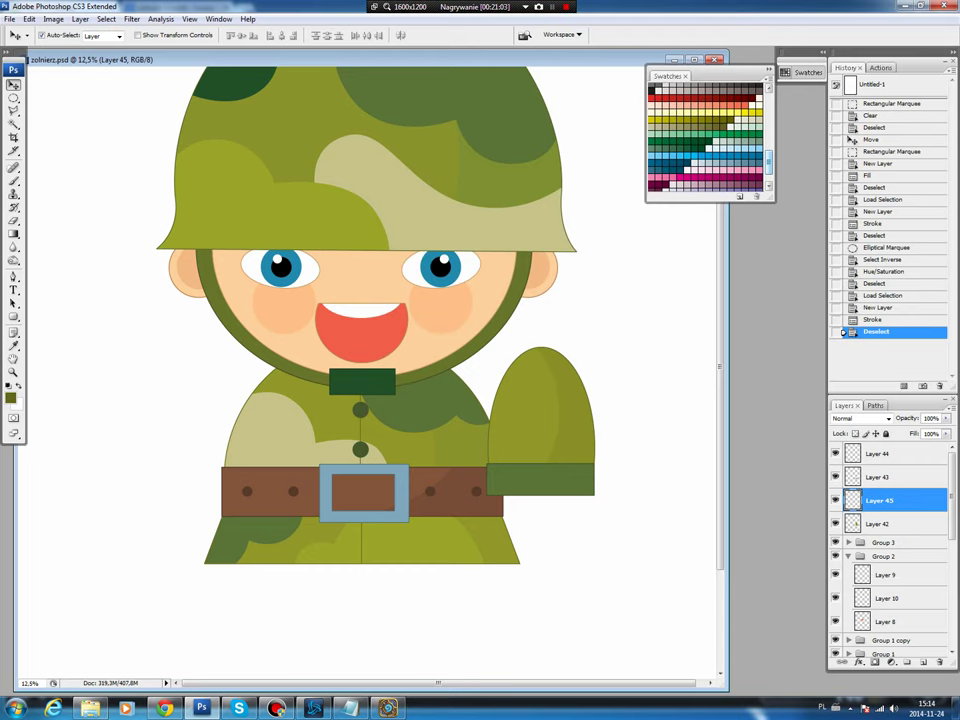
key("alt+bracketleft")
key("p")
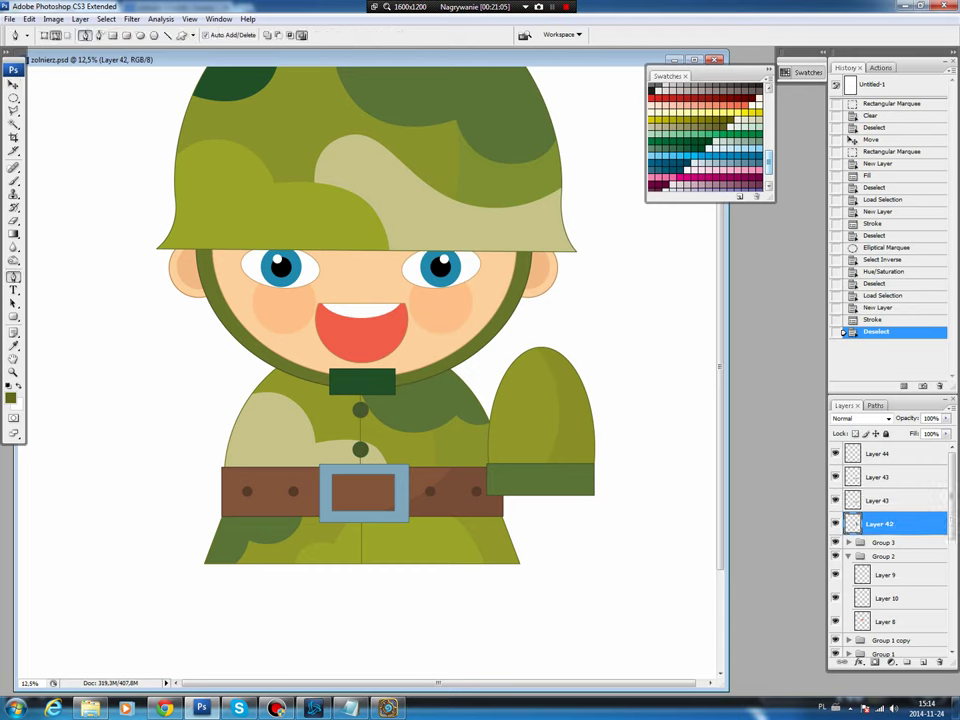
- Draw a closed, curved patch path across the arm and the cuff and convert it to a selection
left_click(532, 438)
left_click(546, 398)
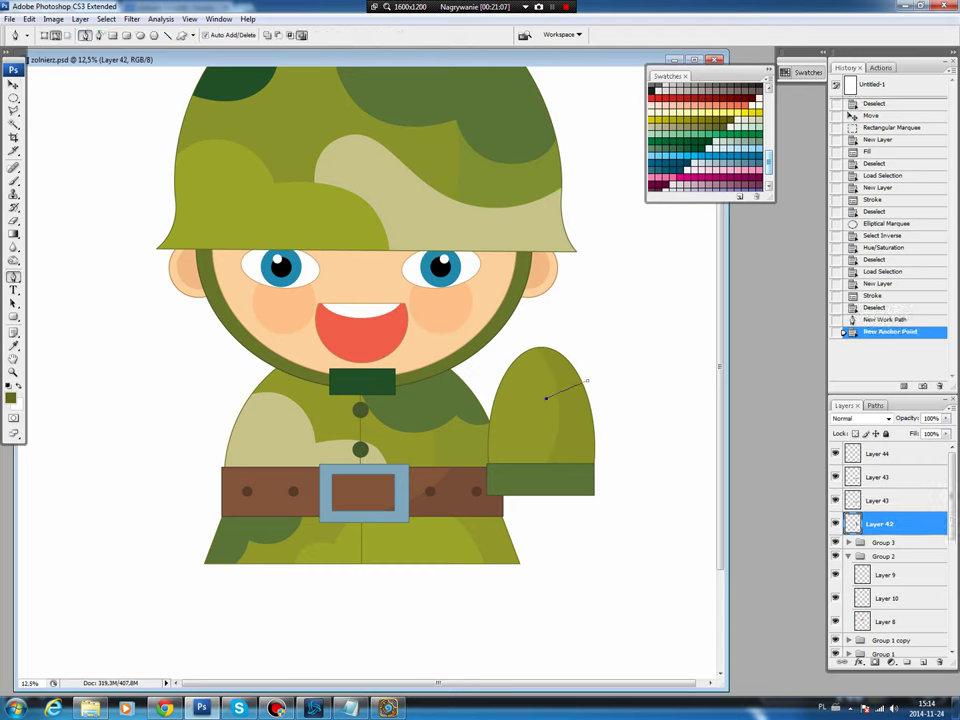
left_click(587, 380)
left_click(502, 470)
left_click(544, 484)
left_click(614, 472)
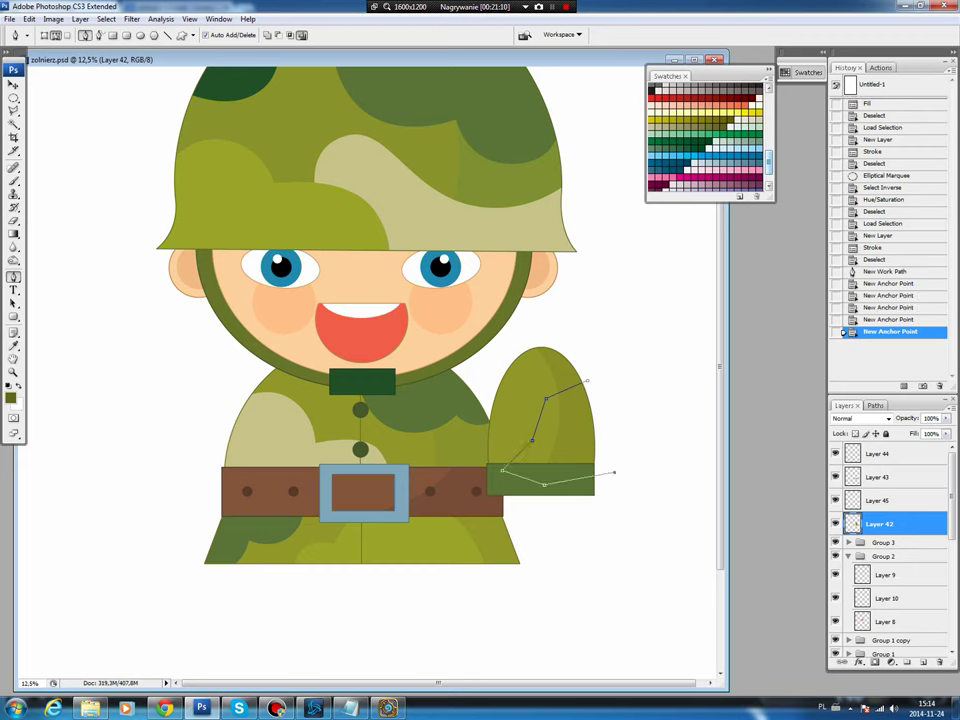
left_click(587, 380)
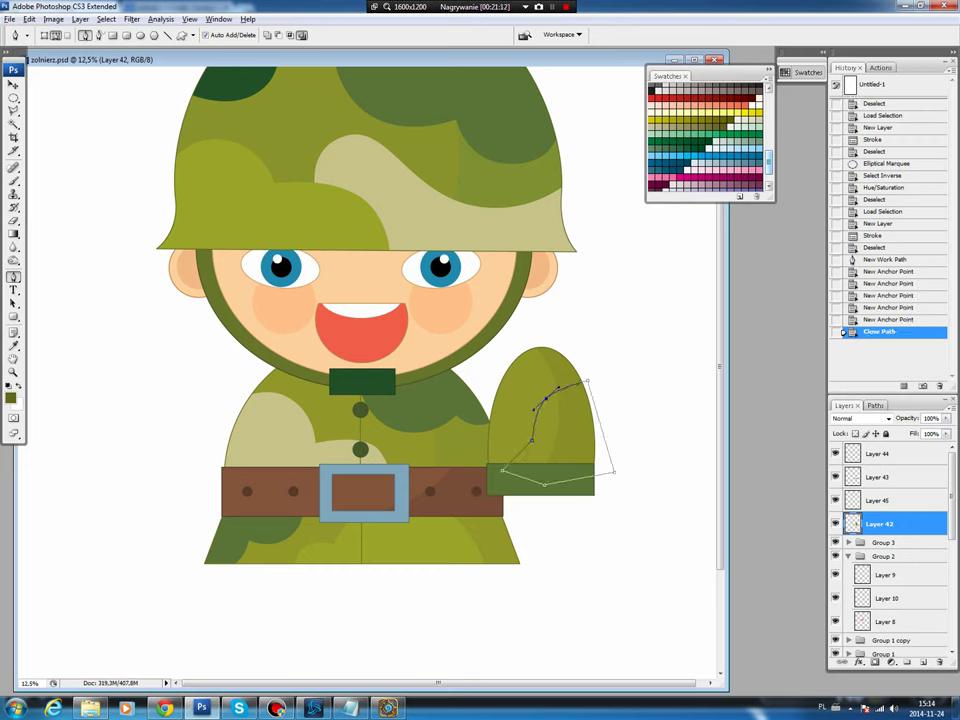
left_click(587, 380, "alt")
left_click_drag(502, 470, 502, 490)
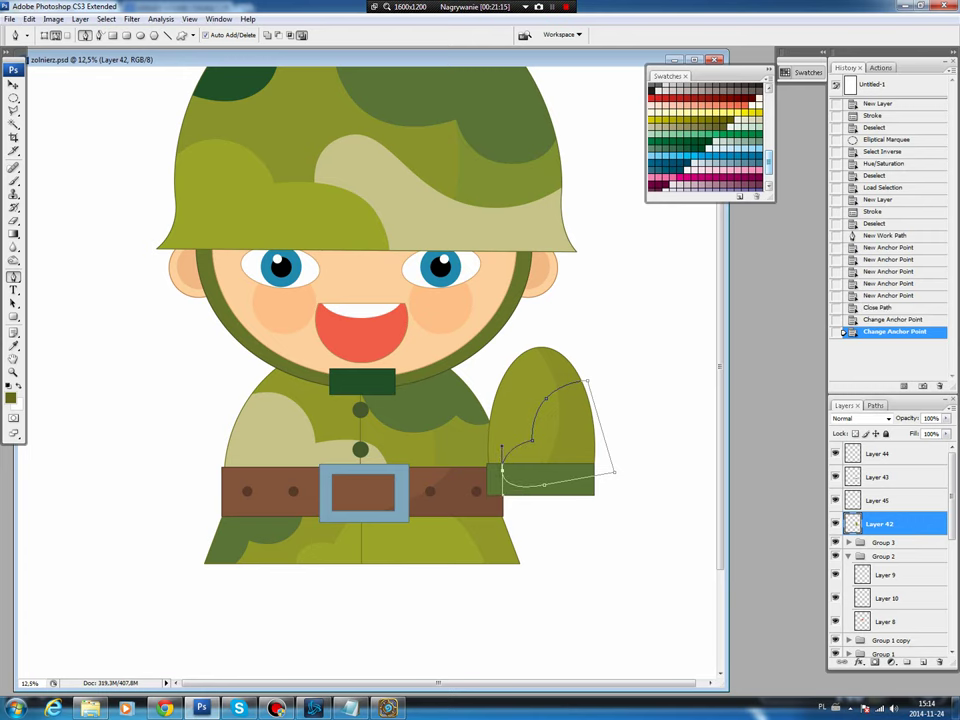
key("ctrl+Return")
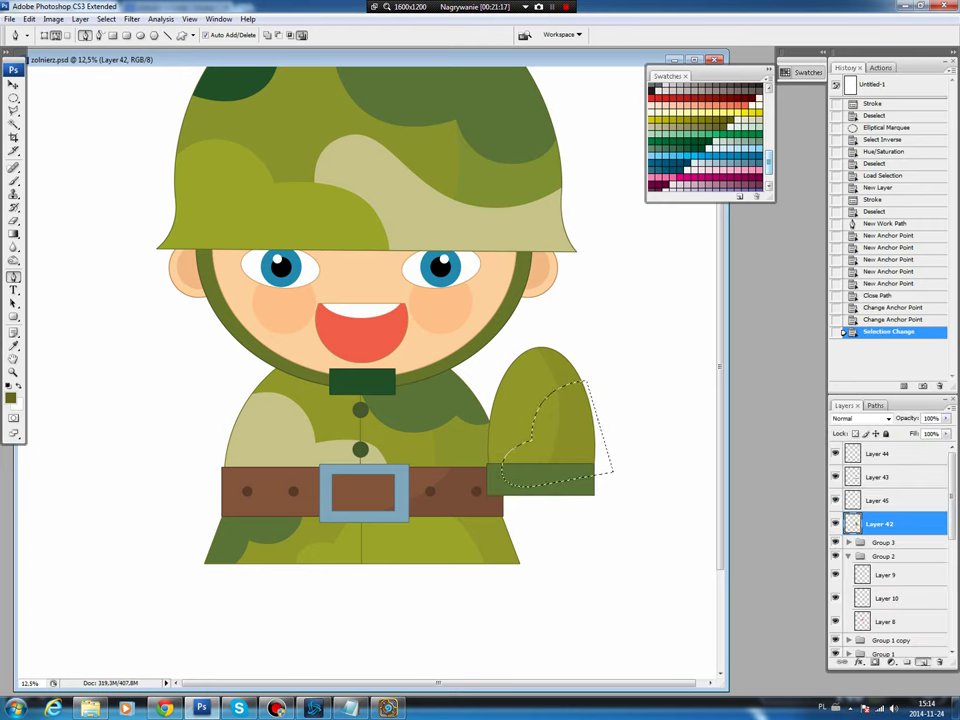
- Fill the patch selection with lighter olive on a new layer
key("ctrl+shift+alt+n")
key("b")
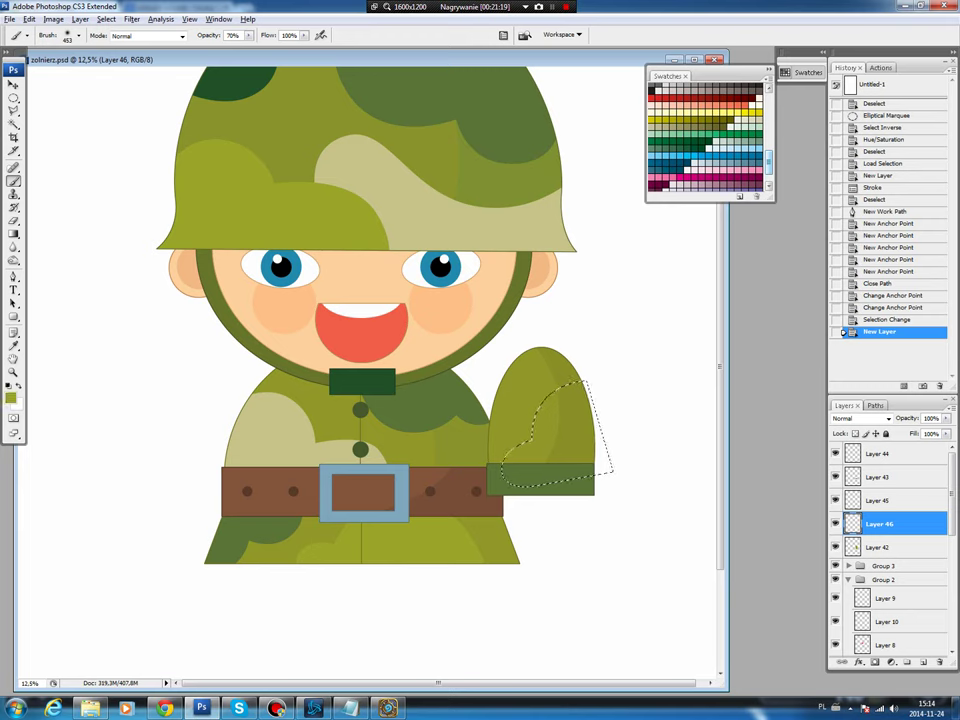
key("alt+BackSpace")
key("ctrl+d")
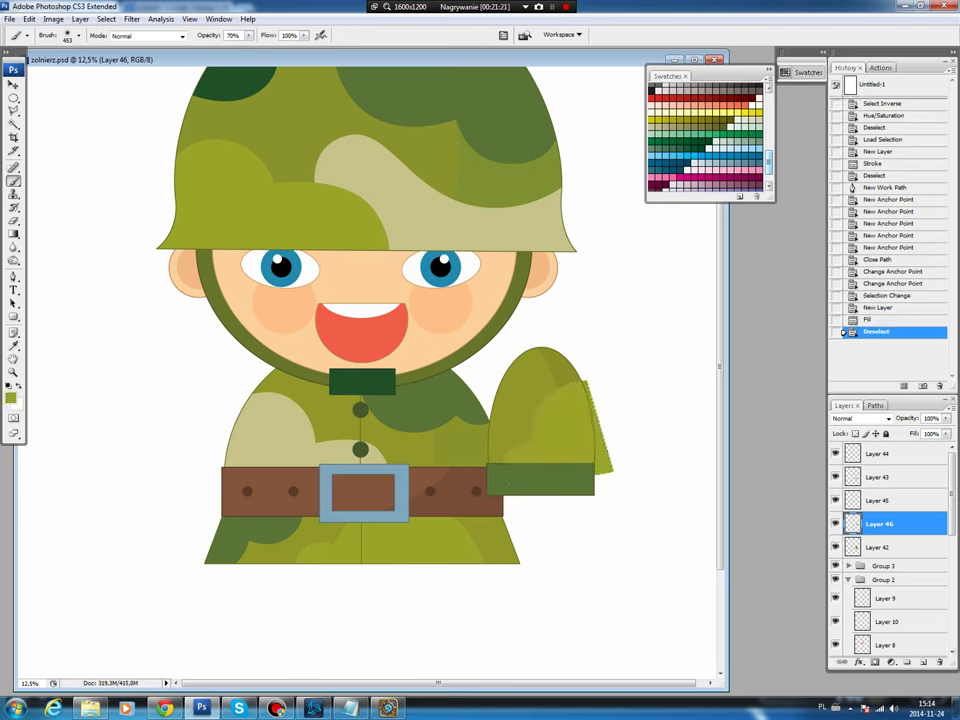
- Delete the part of the patch that spills outside the arm's shape
left_click(852, 523, "ctrl")
left_click(106, 19)
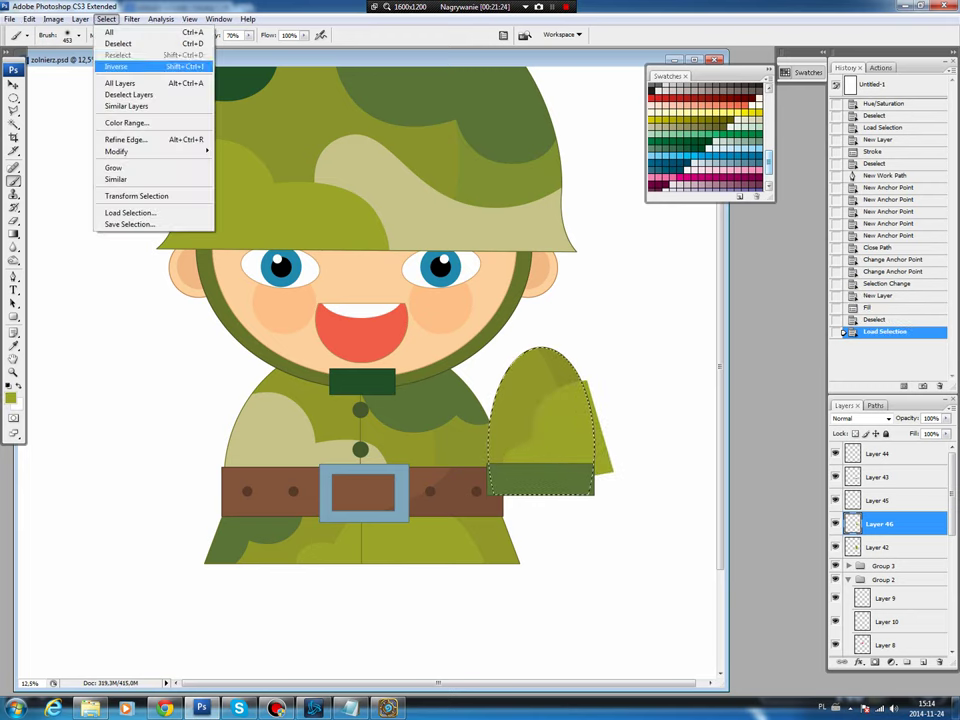
left_click(116, 66)
key("Delete")
key("ctrl+d")
key("p")
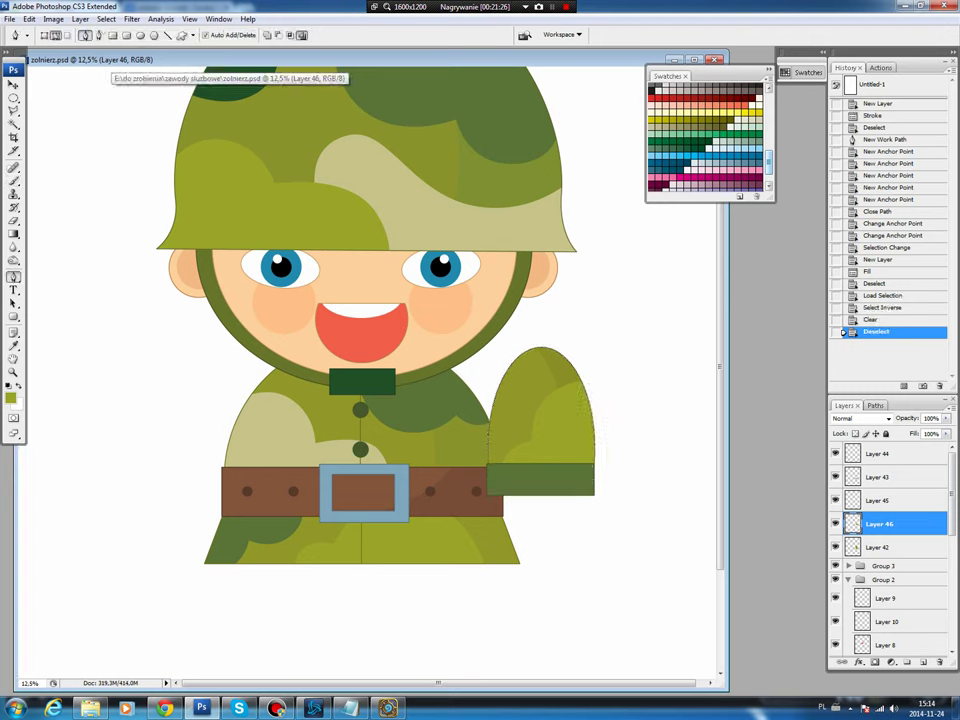
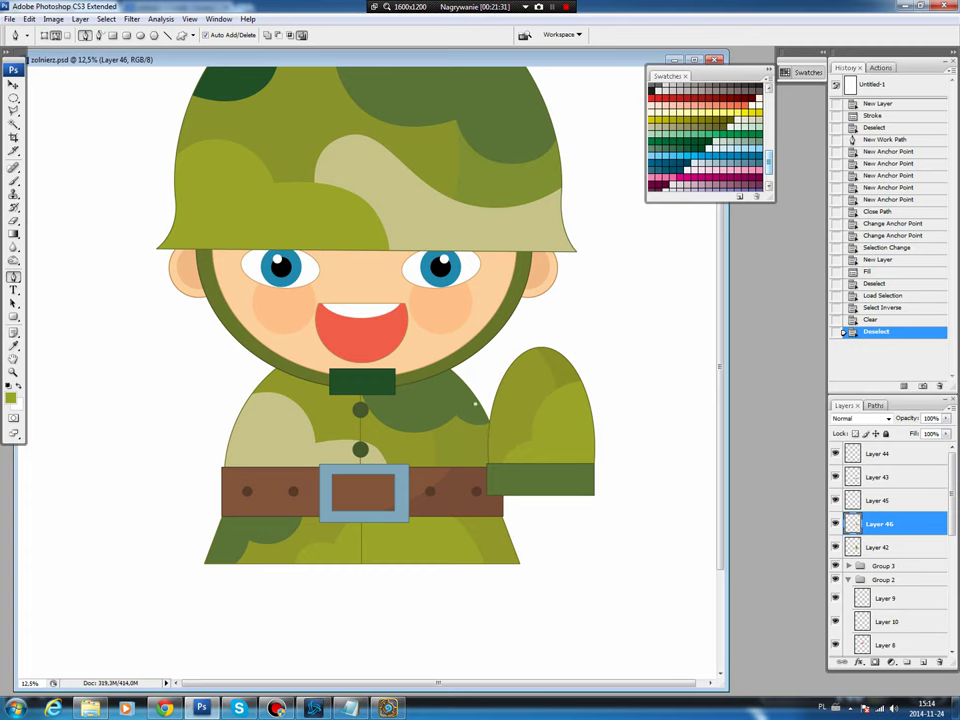
- Draw a closed, curved Pen path outlining a patch over the upper raised arm
left_click(475, 403)
left_click(496, 432)
left_click(531, 362)
left_click(582, 347)
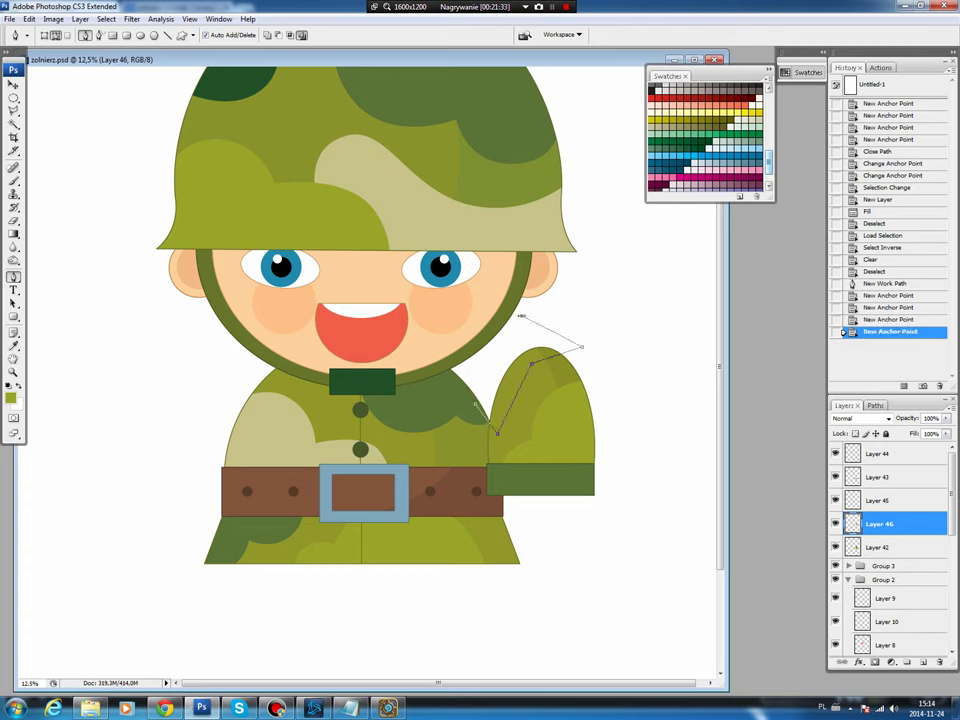
left_click(458, 345)
left_click(475, 403)
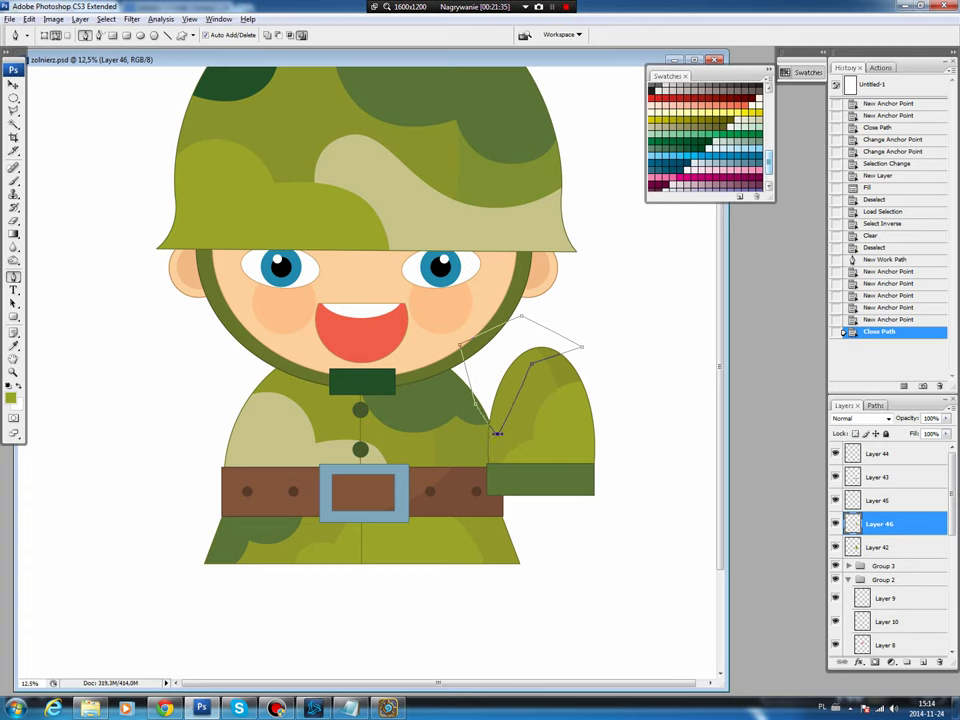
mouse_move(531, 362)
left_mouse_down()
mouse_move(570, 352)
mouse_move(561, 363)
mouse_move(581, 347)
left_mouse_up()
left_click(555, 352)
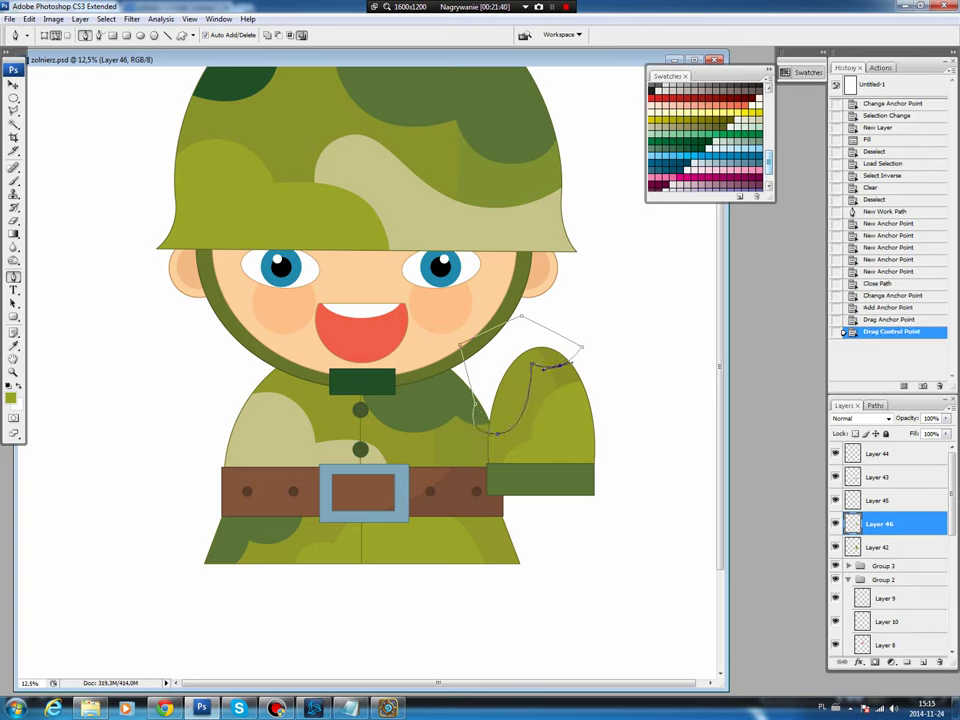
left_click_drag(491, 433, 495, 430)
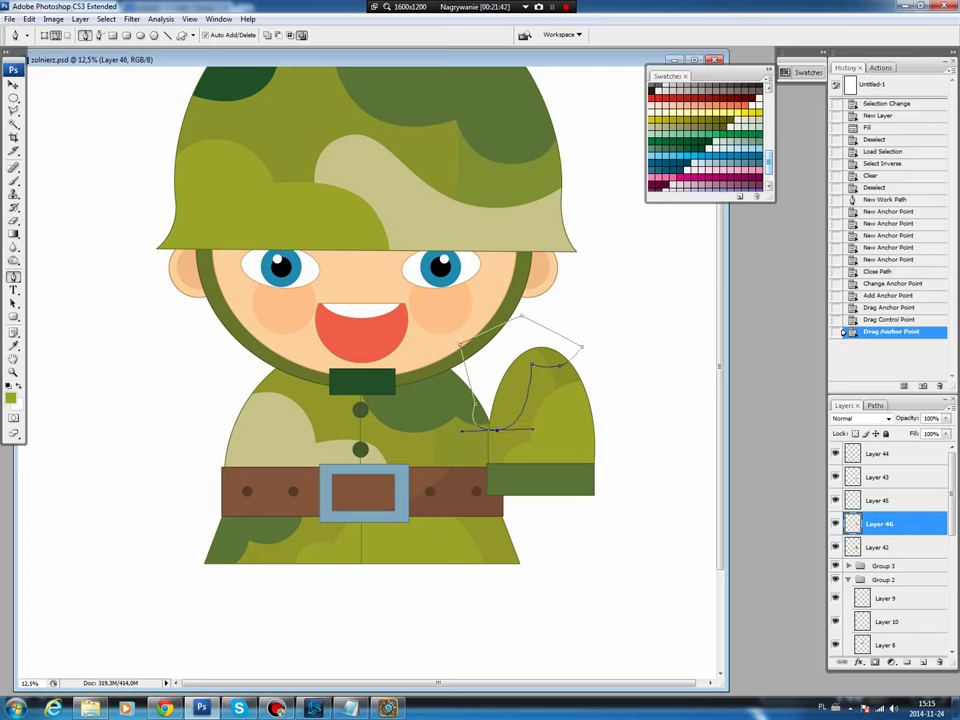
- Turn the path into a selection and fill it with beige on a new layer
key("ctrl+Return")
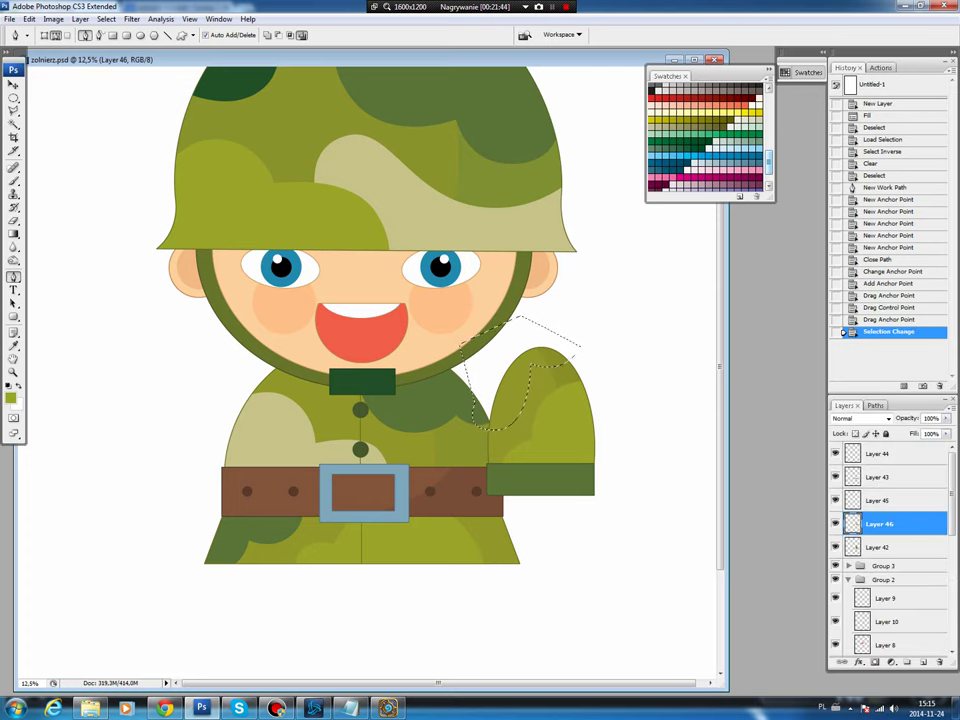
key("ctrl+shift+alt+n")
key("b")
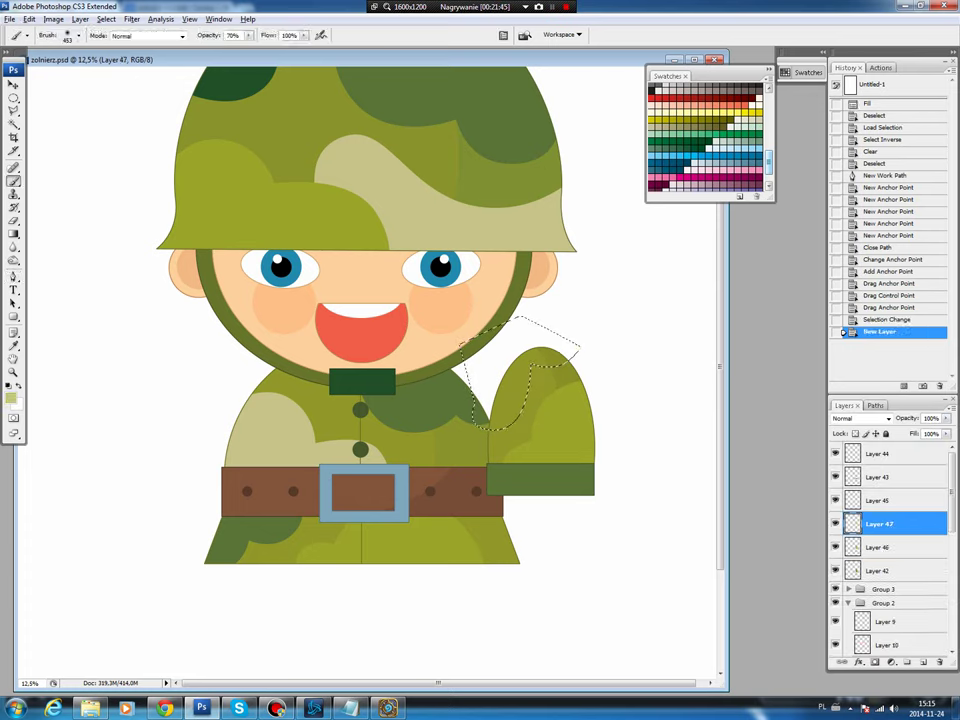
key("alt+BackSpace")
key("ctrl+d")
- Trim the beige patch to the arm's outline and link all the arm layers
left_click(852, 523, "ctrl")
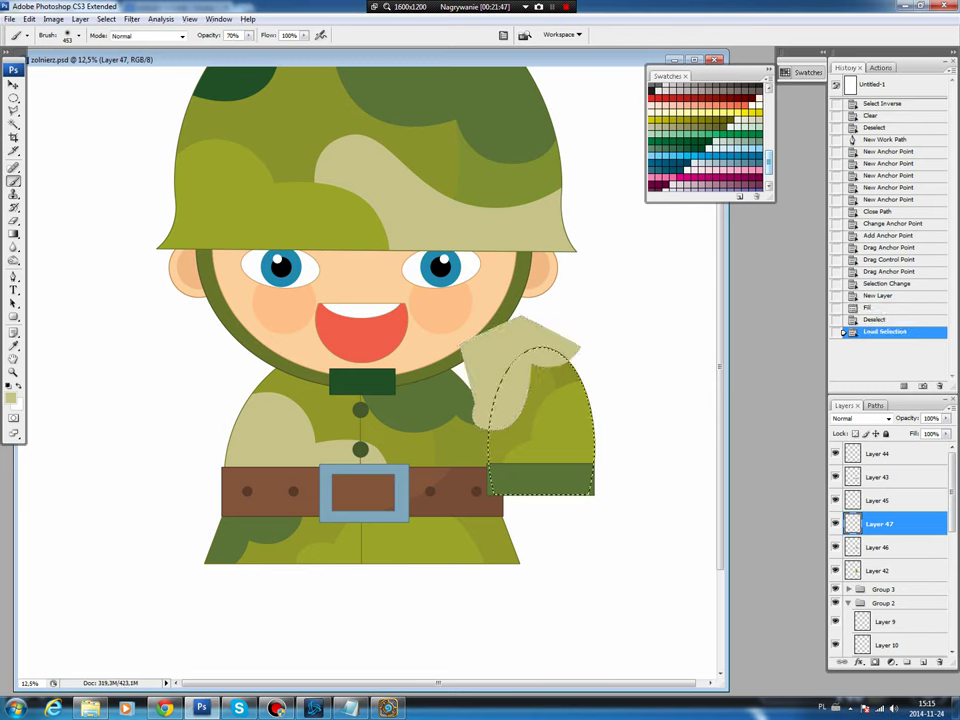
left_click(106, 19)
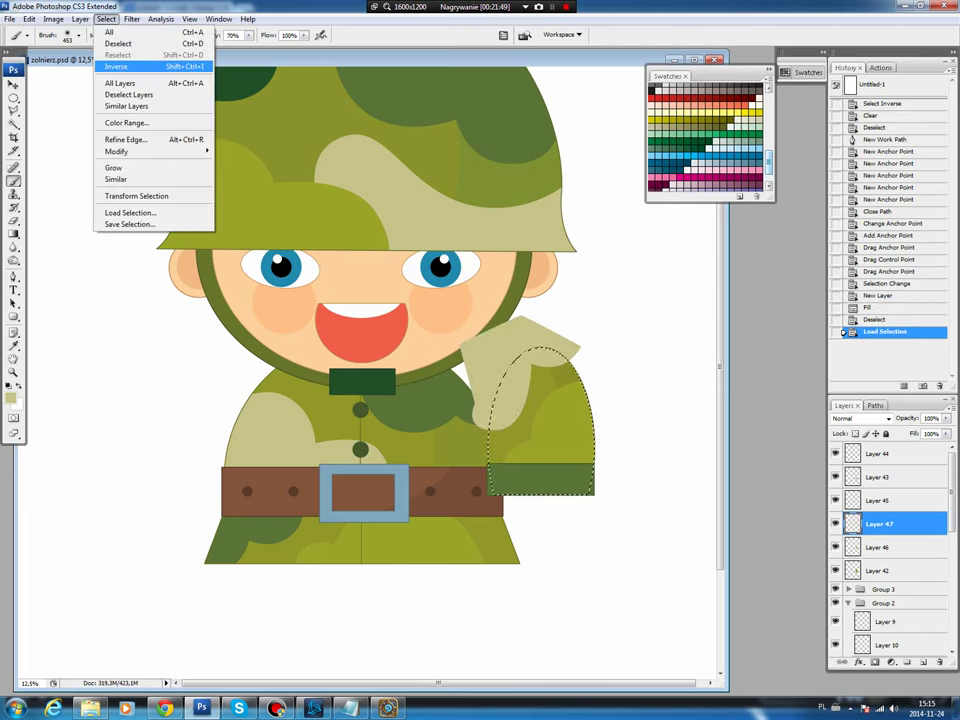
left_click(116, 66)
key("Delete")
key("ctrl+d")
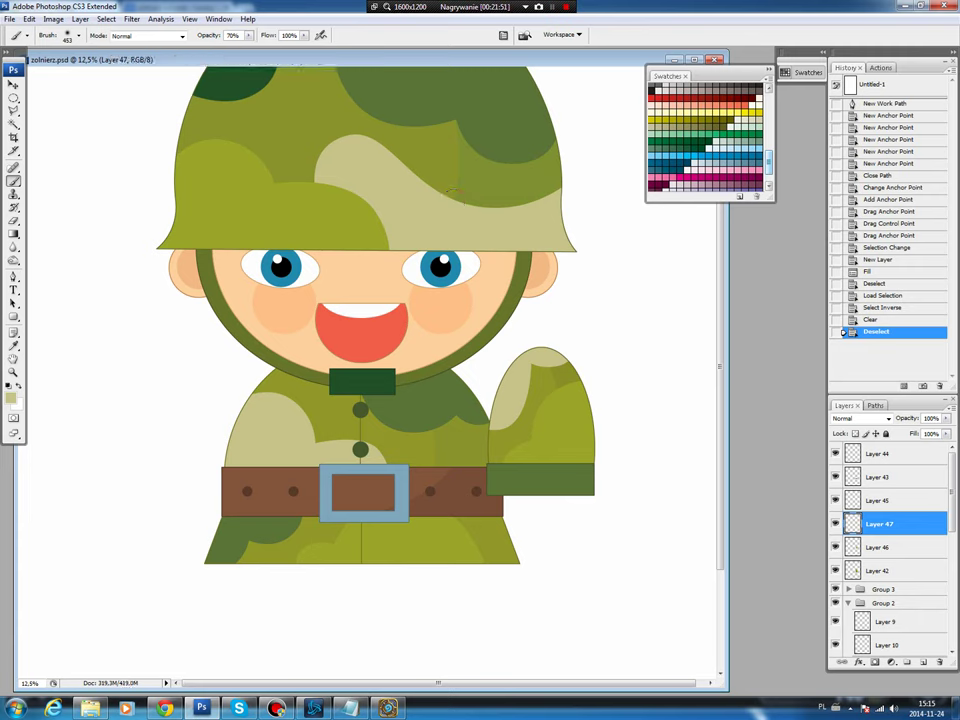
key("alt+period")
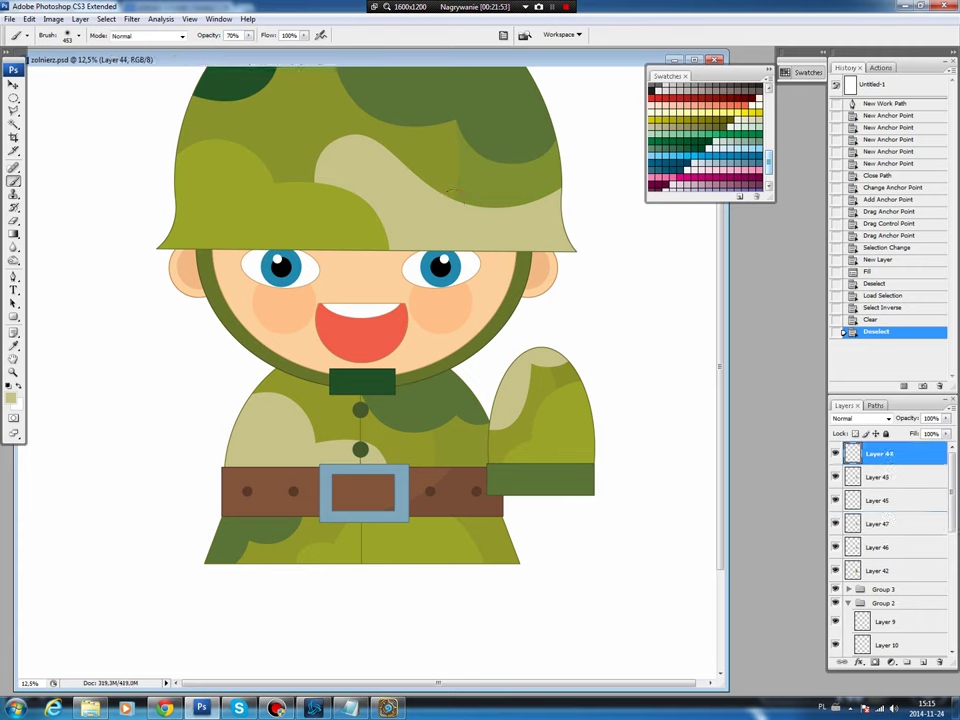
key("ctrl+alt+a")
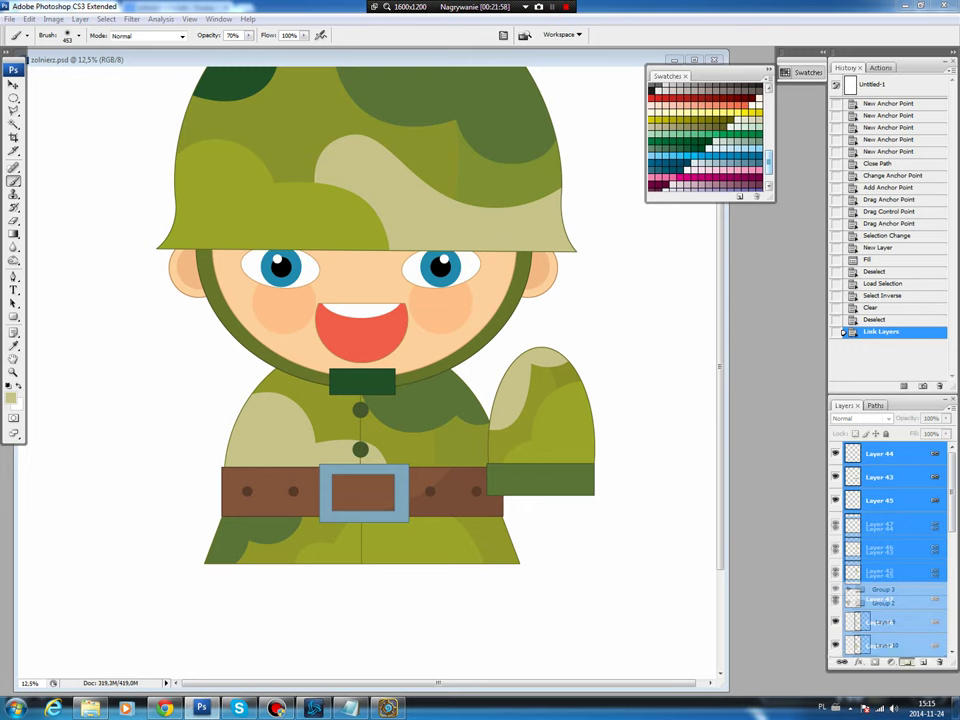
- Group the linked arm layers and rotate the arm outward about 42° at the shoulder
left_click_drag(906, 662, 906, 662)
key("v")
key("ctrl+t")
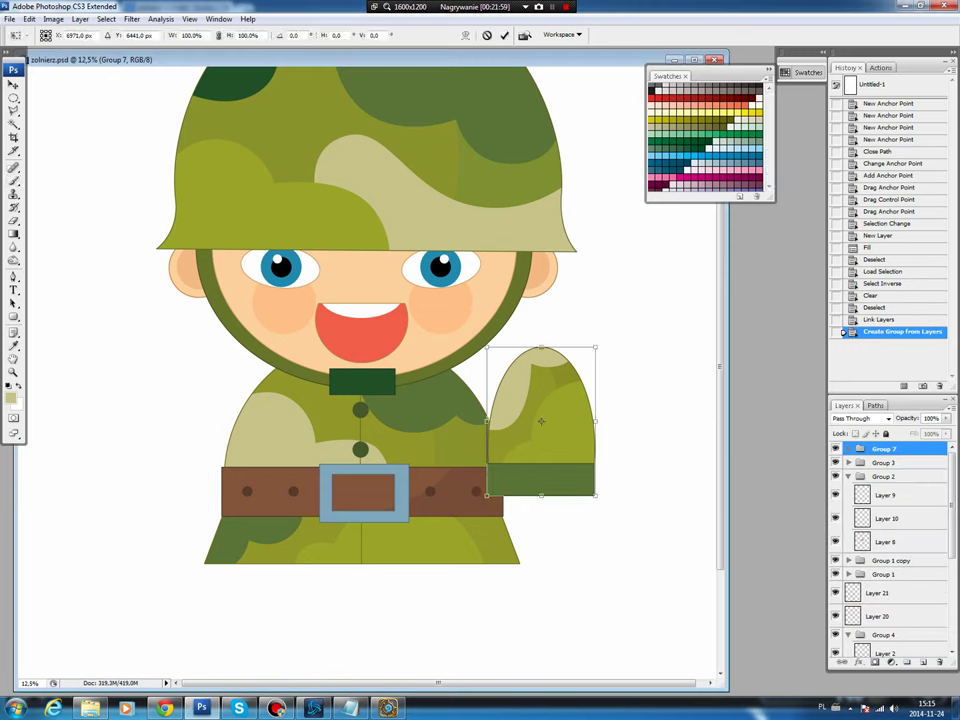
left_click_drag(541, 424, 491, 424)
left_click_drag(409, 278, 316, 302)
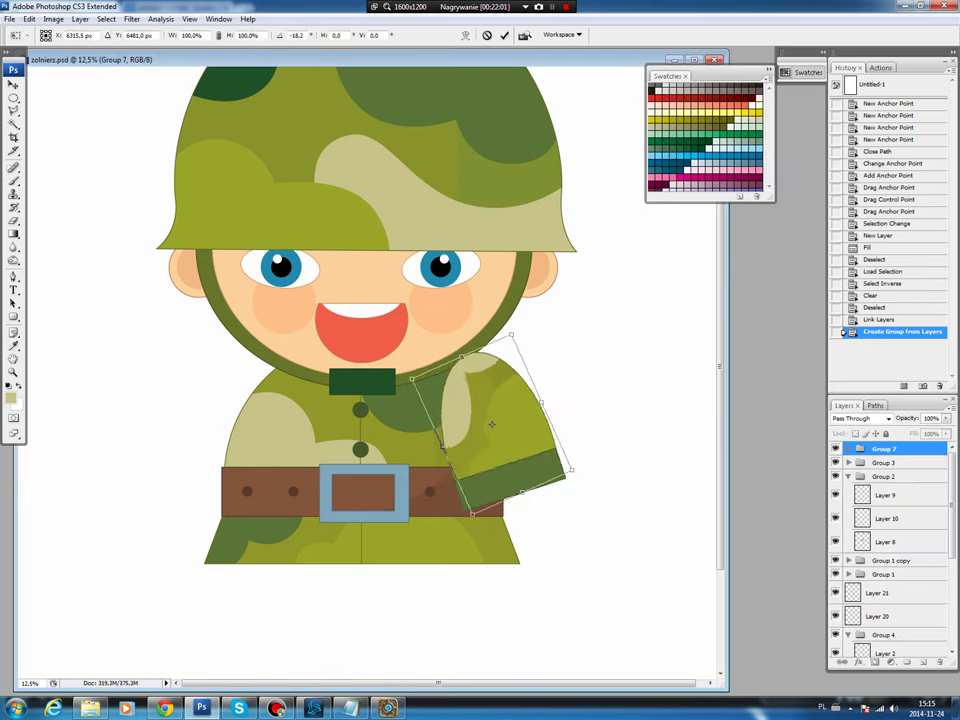
left_click_drag(491, 424, 507, 416)
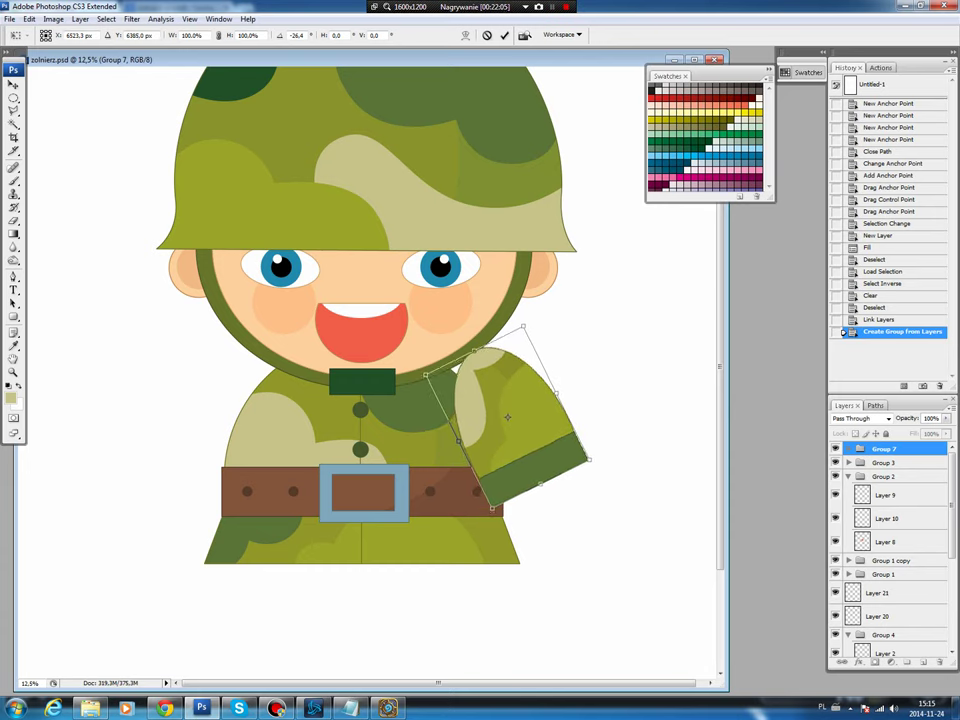
left_click_drag(316, 302, 292, 360)
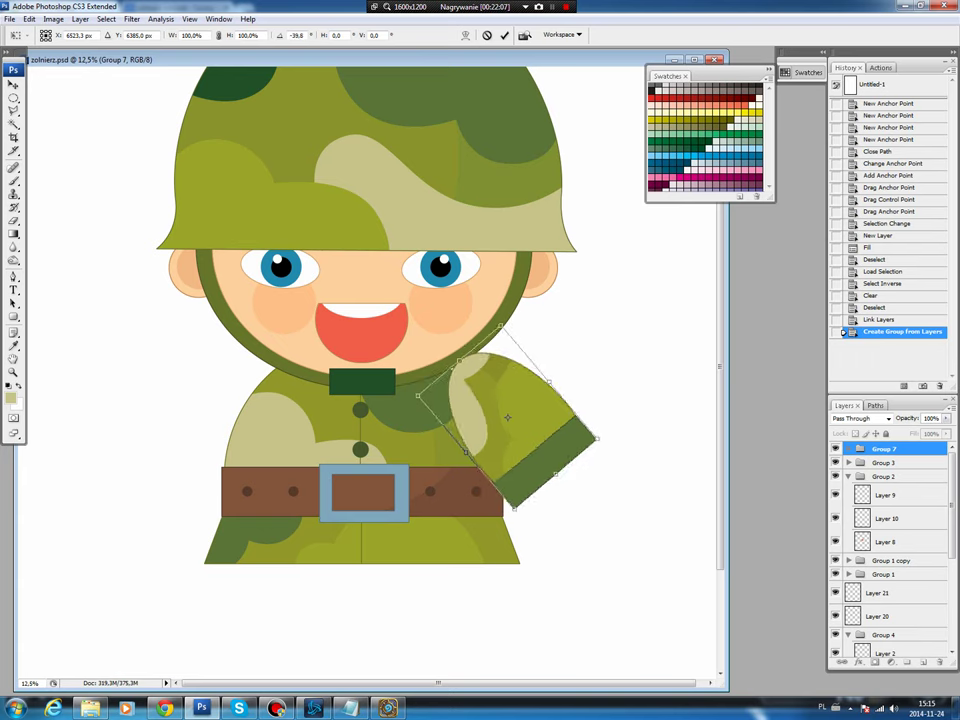
left_click_drag(382, 376, 386, 372)
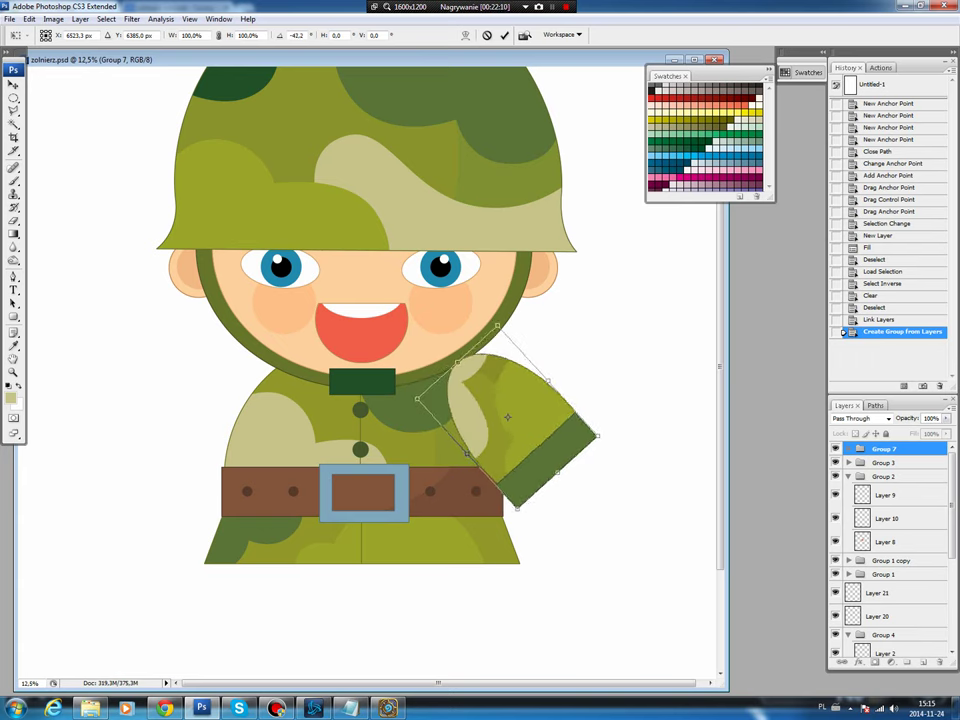
key("Return")
- Move Group 7 down between Group 4 and Group 5 in the layer stack
left_click(848, 476)
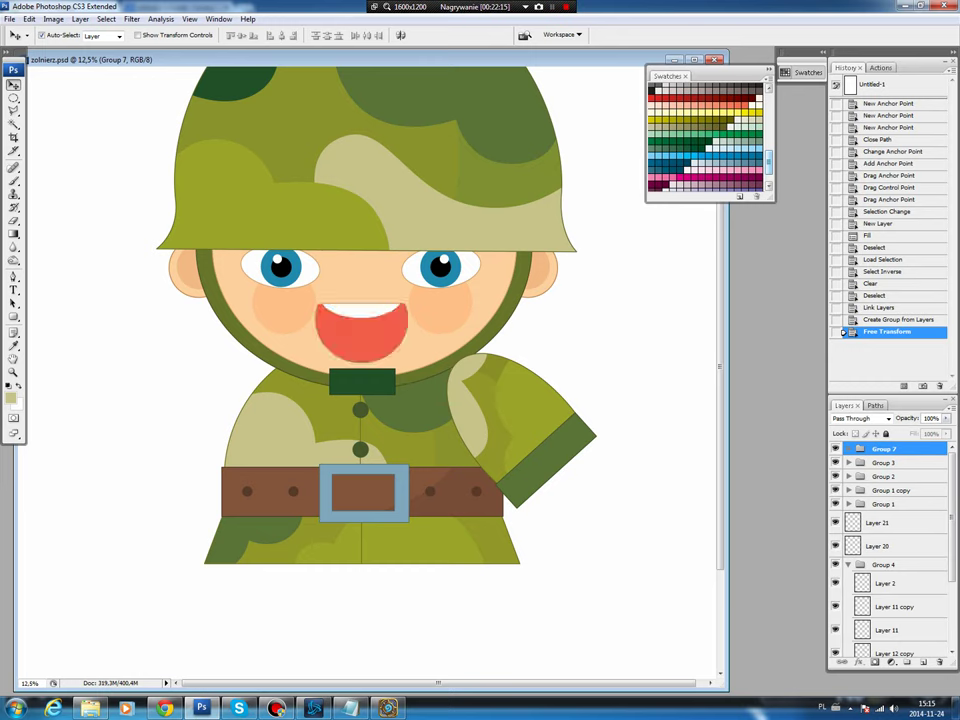
left_click(848, 564)
mouse_move(883, 449)
left_mouse_down()
mouse_move(883, 583)
mouse_move(883, 558)
left_mouse_up()
left_click(848, 578)
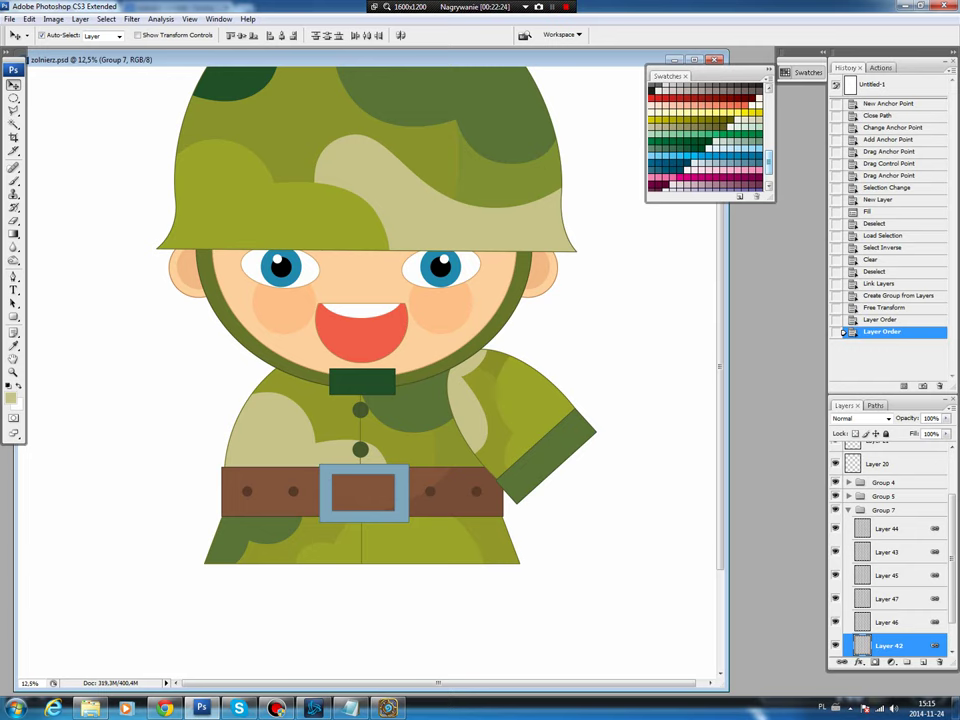
key("Up")
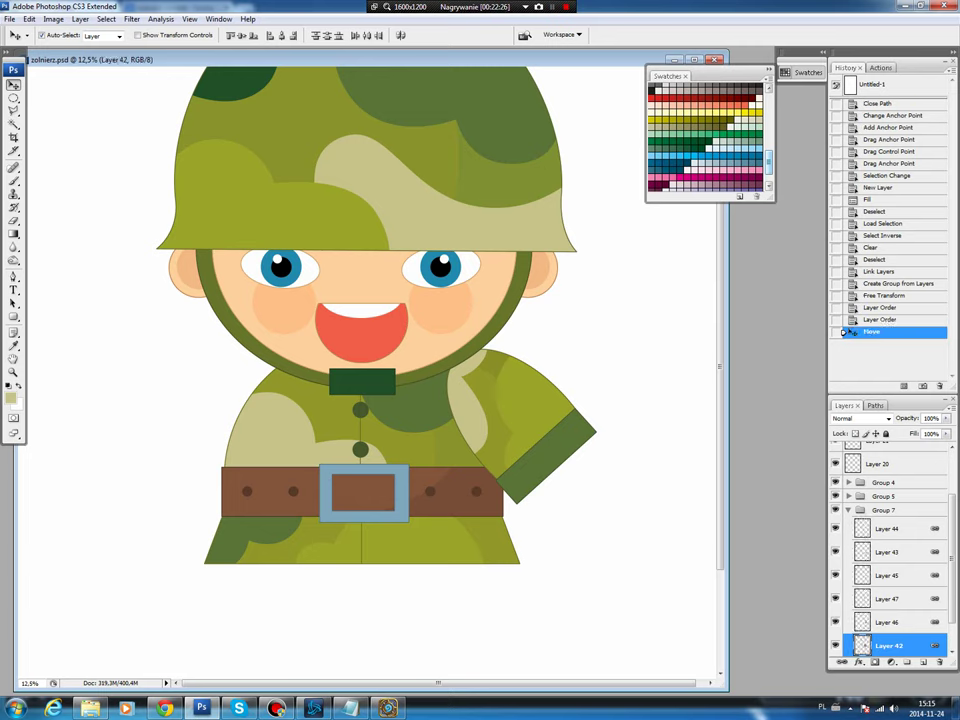
- Duplicate the arm group, flip it horizontally, and place it rotated on the soldier's other side at the bottom
key("ctrl+j")
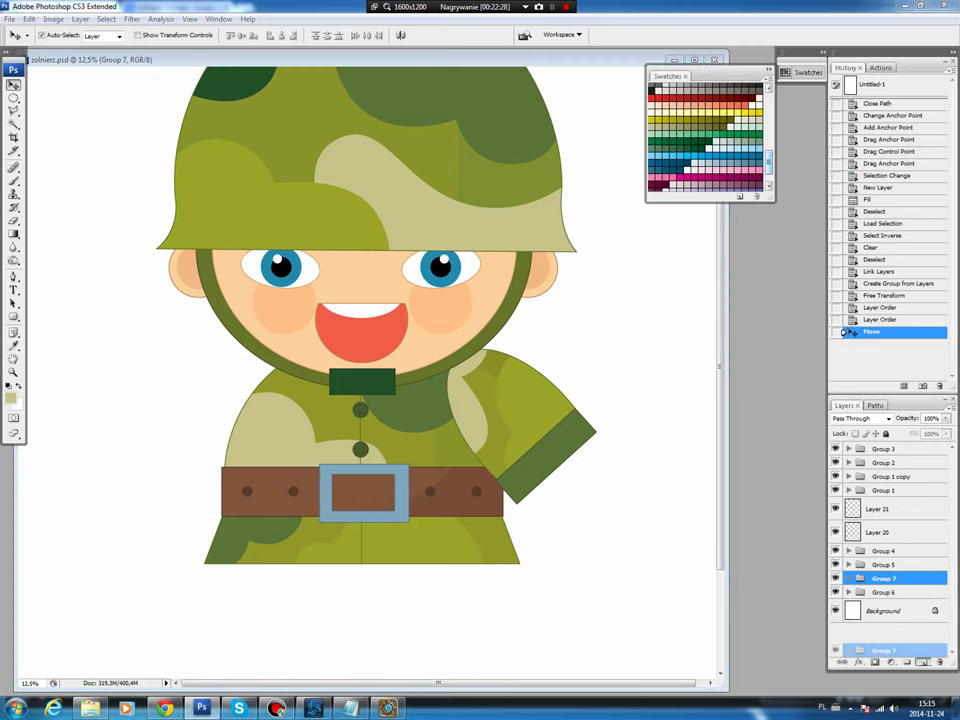
left_click(29, 19)
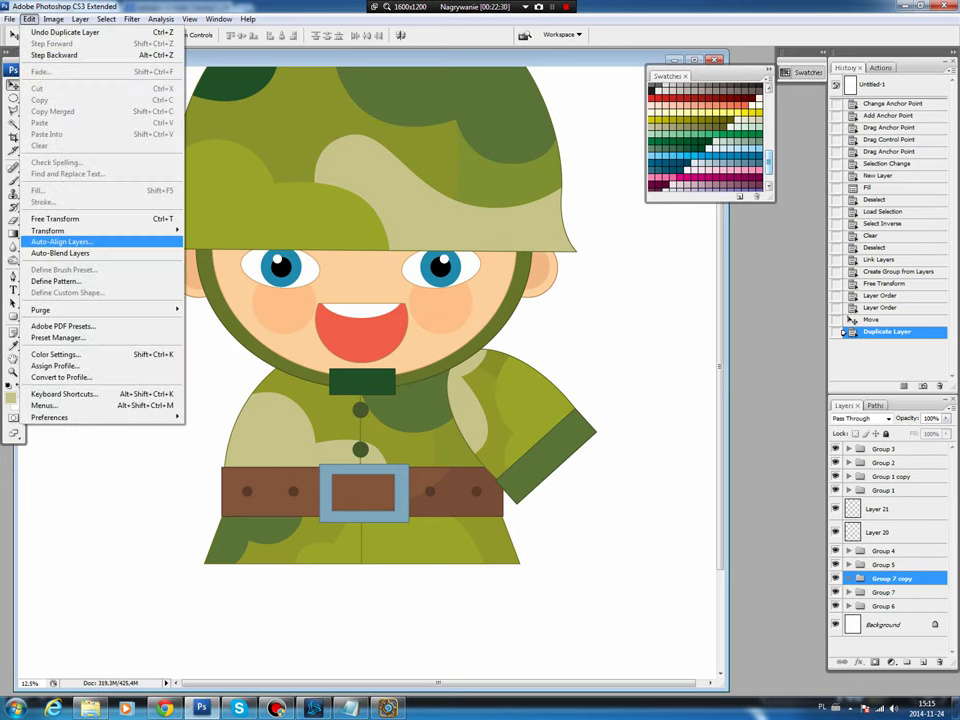
left_click(215, 360)
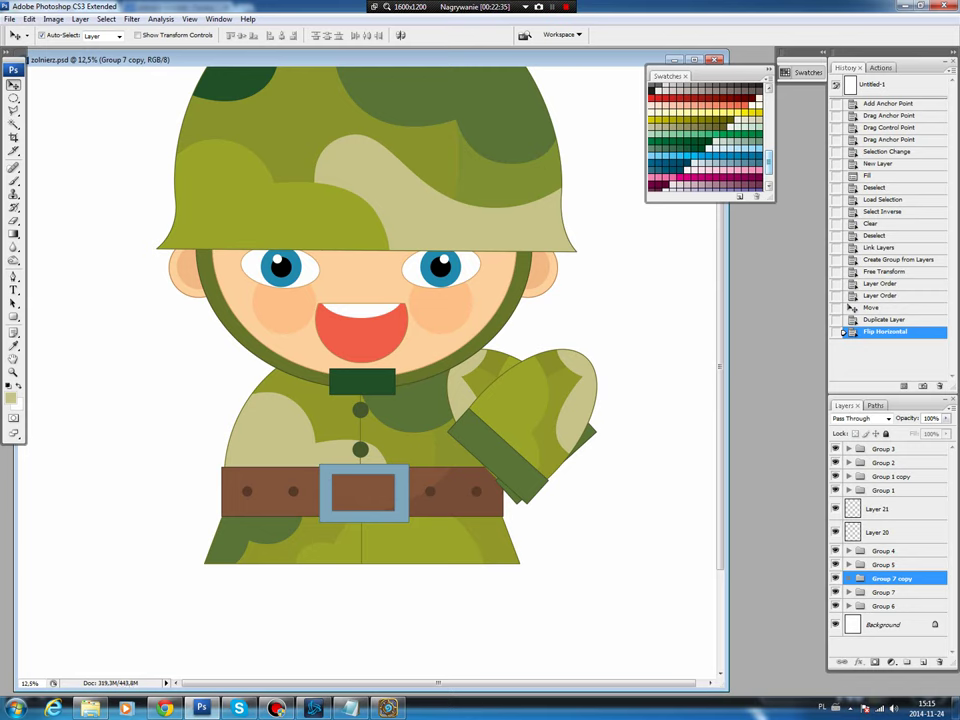
key("ctrl+t")
left_click_drag(430, 330, 512, 294)
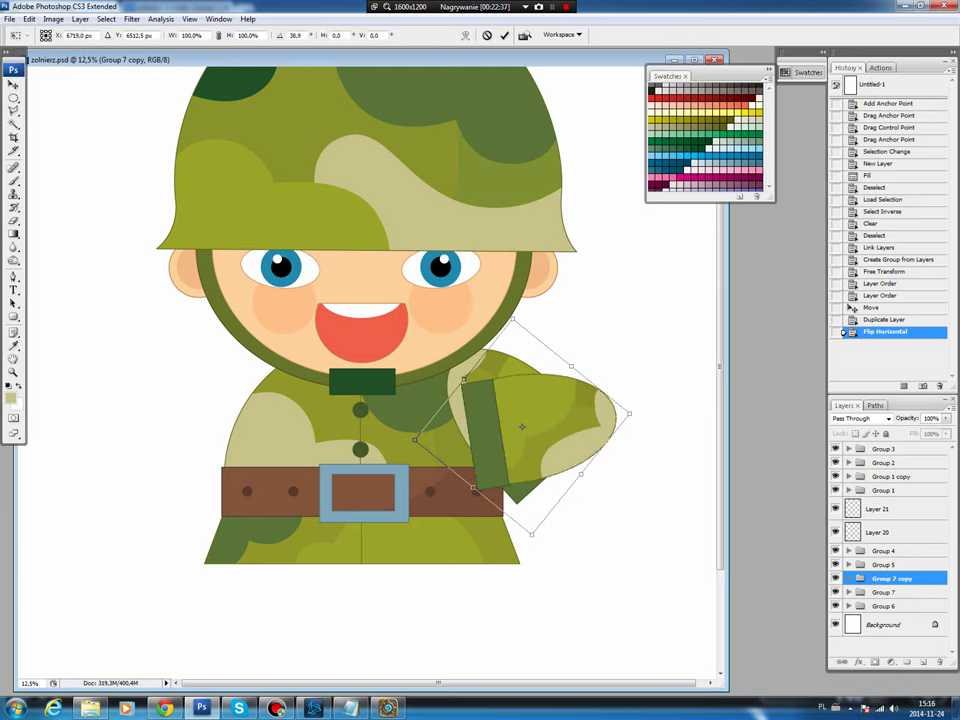
left_click_drag(521, 427, 184, 374)
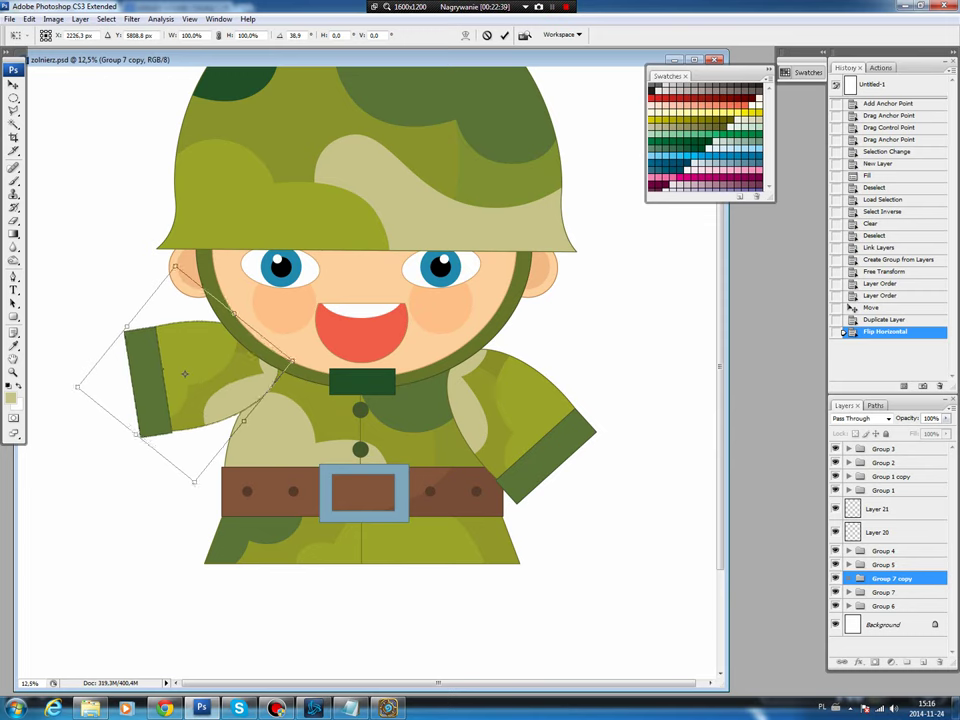
key("Return")
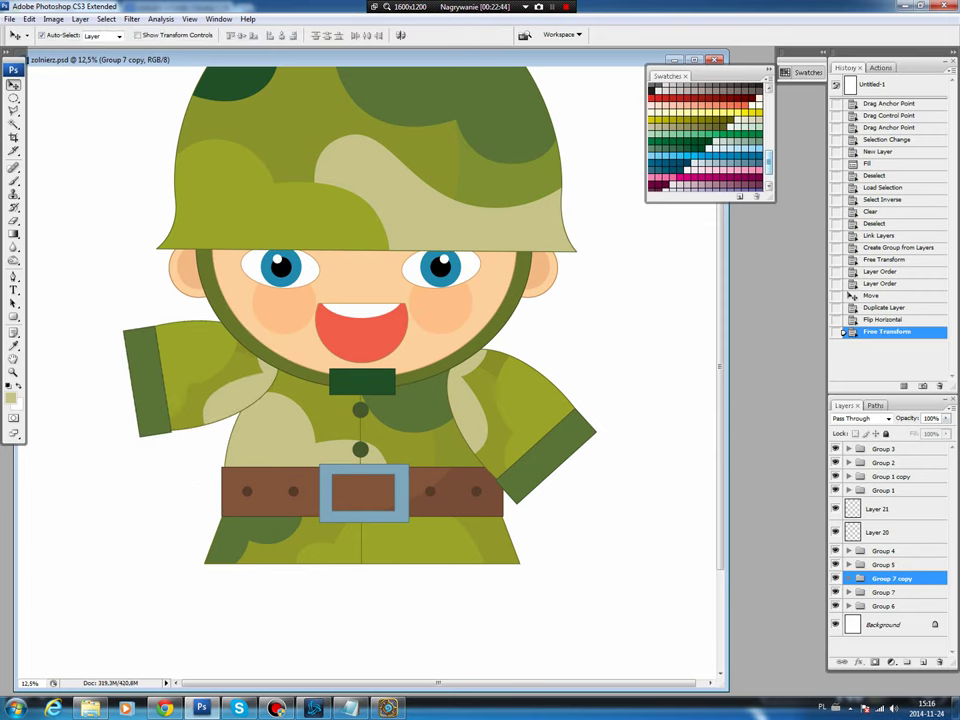
key("ctrl+shift+bracketleft")
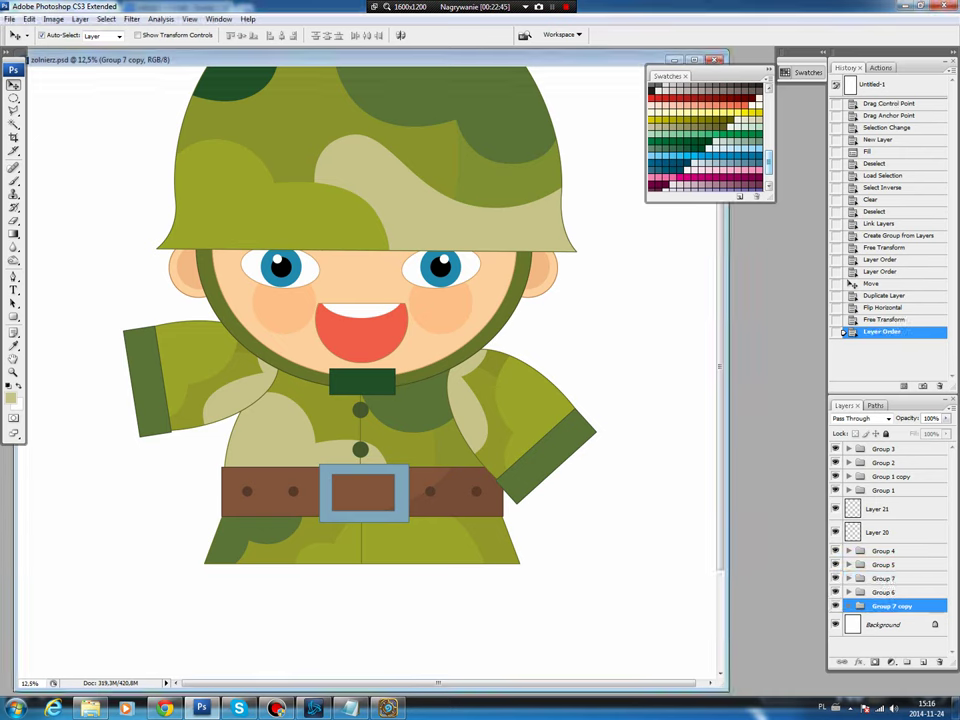
- Re-tilt the copied arm to about 20° and fine-tune its position
left_click_drag(180, 380, 187, 380)
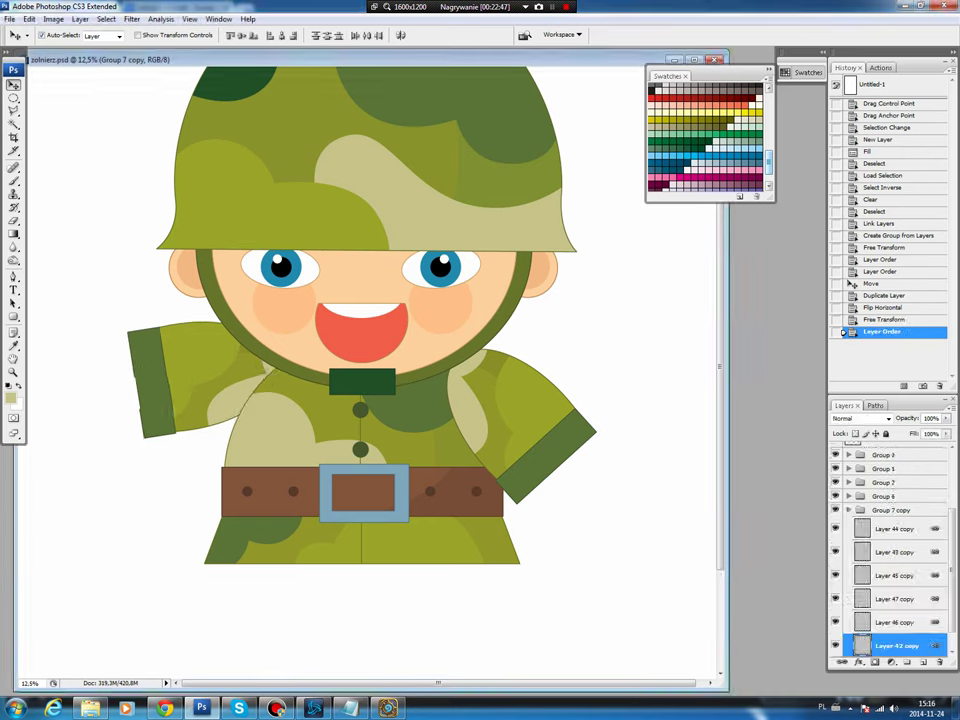
key("ctrl+t")
left_click_drag(120, 315, 165, 283)
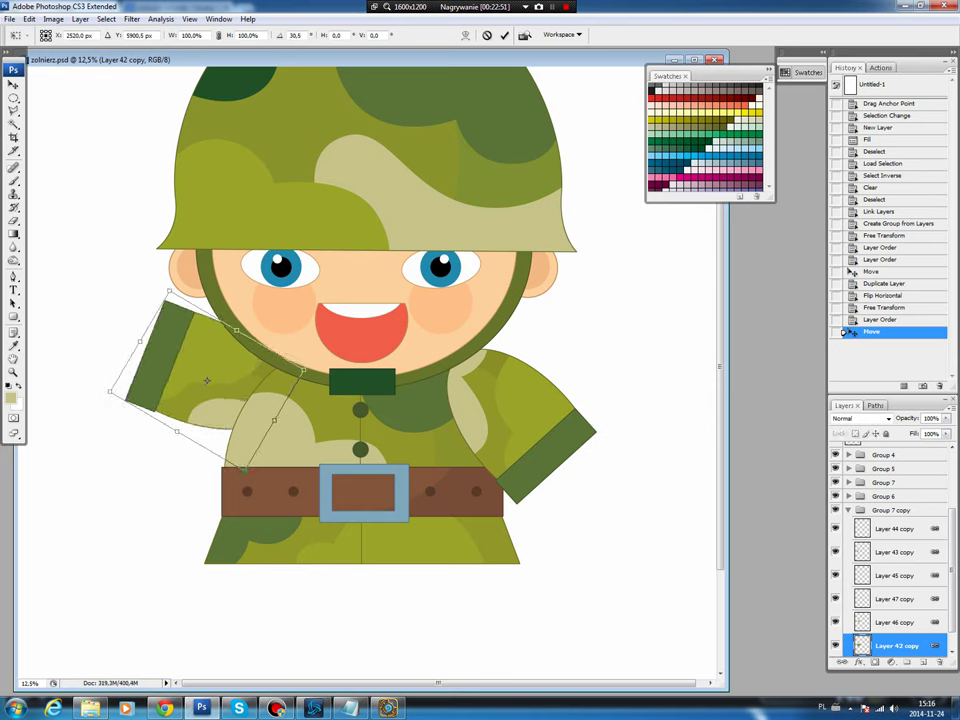
left_click_drag(206, 380, 209, 376)
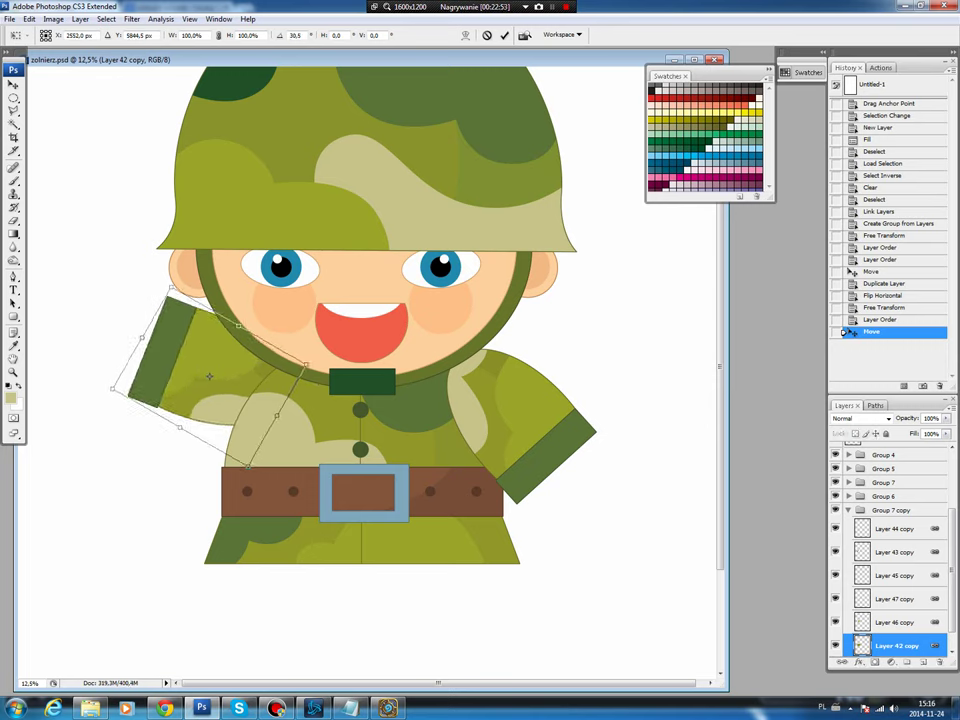
left_click_drag(105, 392, 112, 410)
left_click_drag(209, 376, 216, 381)
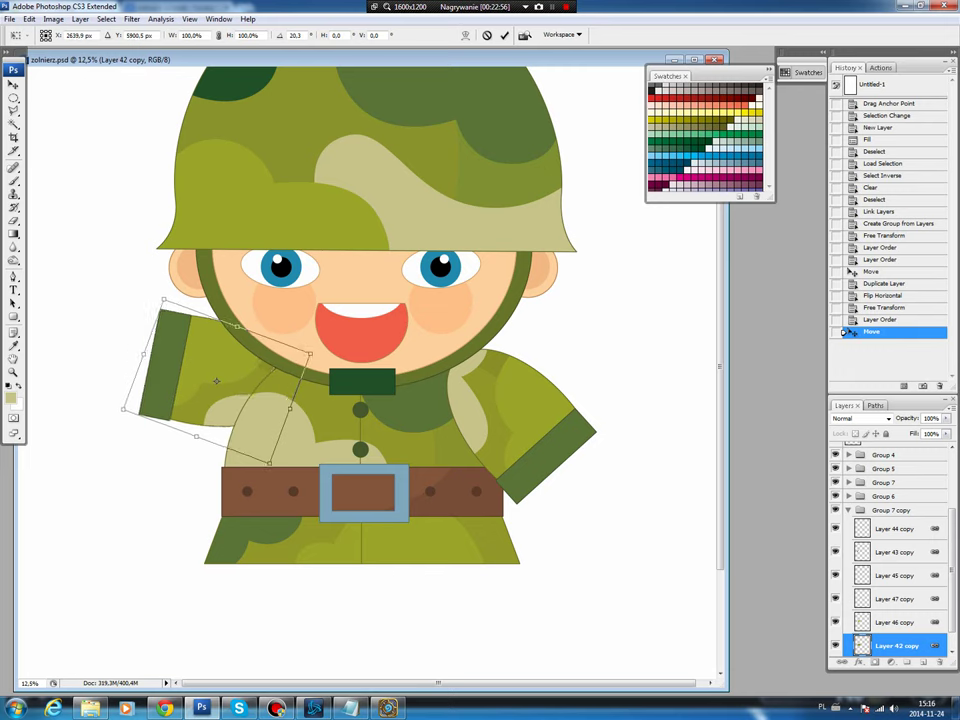
key("v")
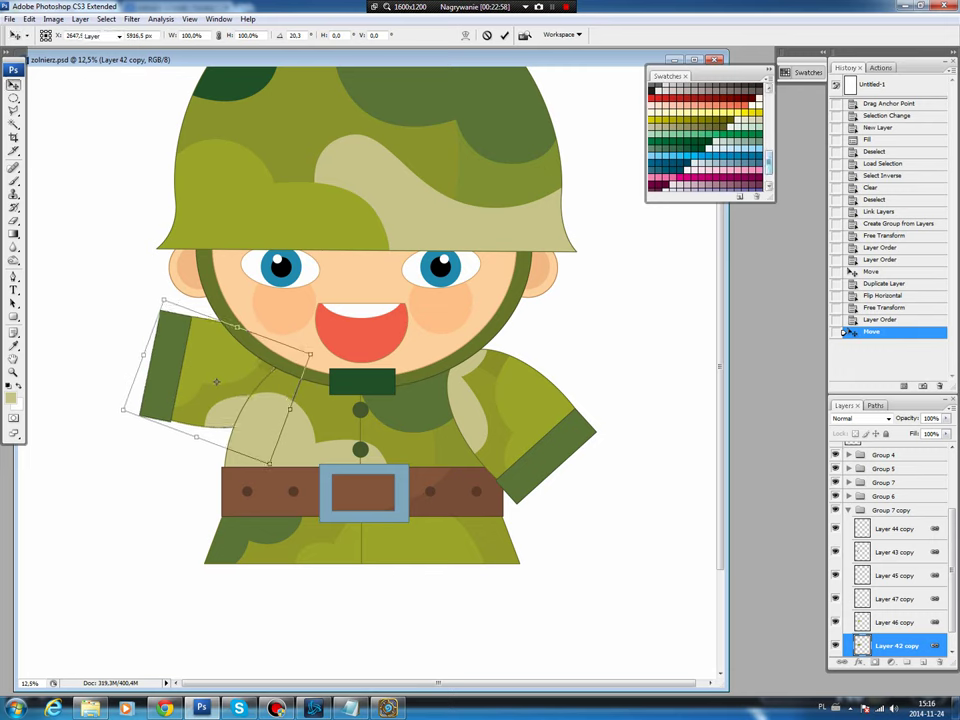
key("Return")
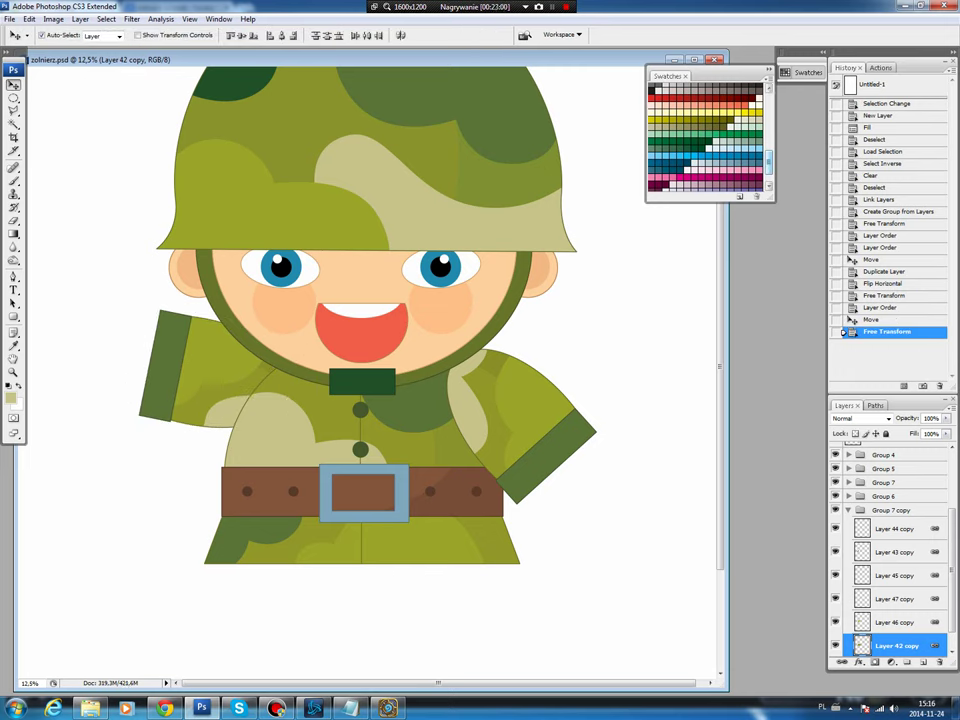
- Shift the copied arm's cuff (Layer 46 copy) slightly left and collapse Group 7 copy
left_click(896, 622)
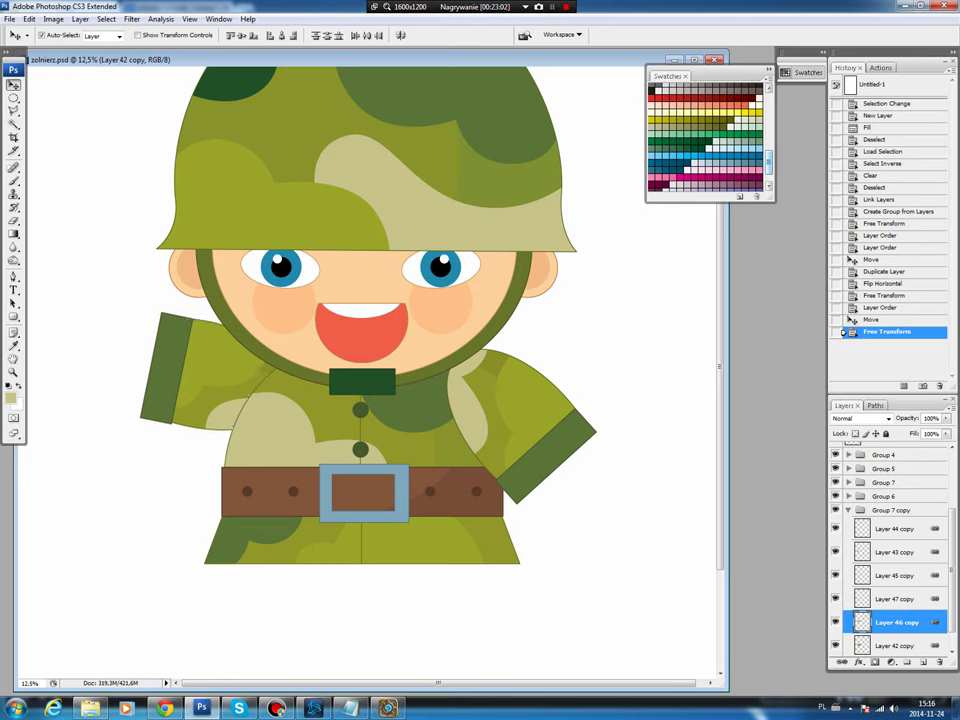
left_click_drag(106, 297, 99, 297)
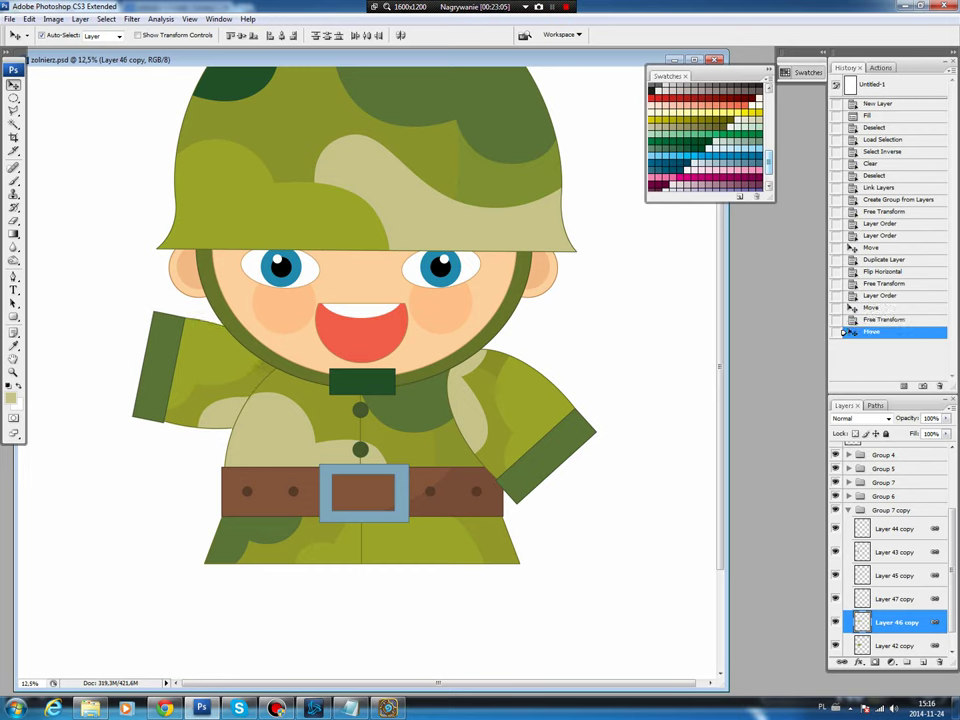
left_click(848, 510)
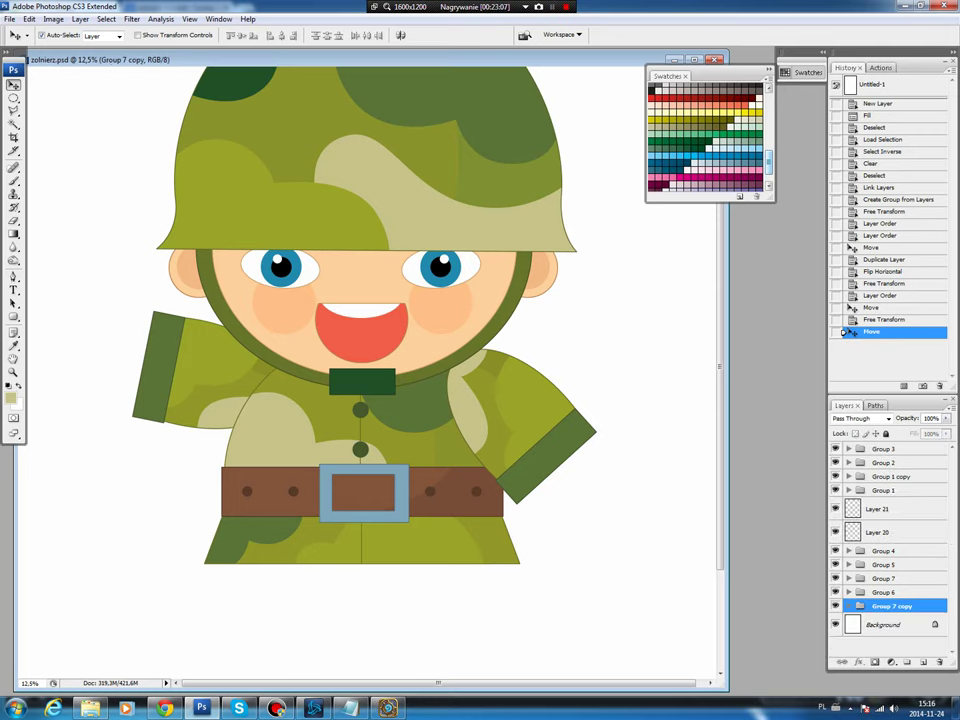
- Draw a rounded-rectangle hand at the left cuff, fill it peach on a new layer, and tuck it beneath Group 7 copy
key("u")
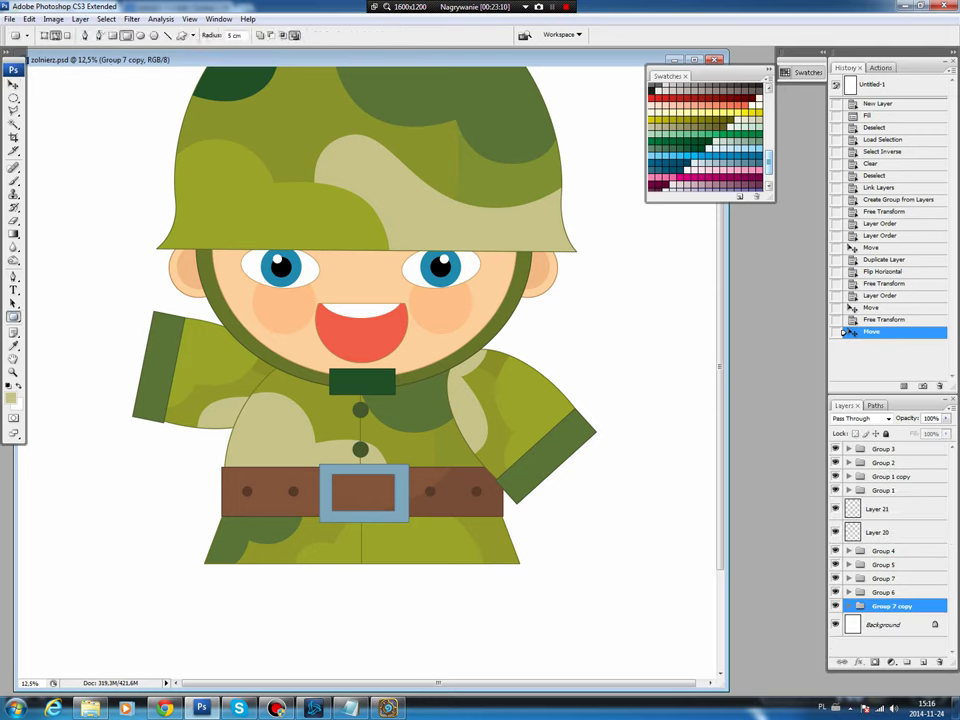
left_click_drag(83, 330, 177, 407)
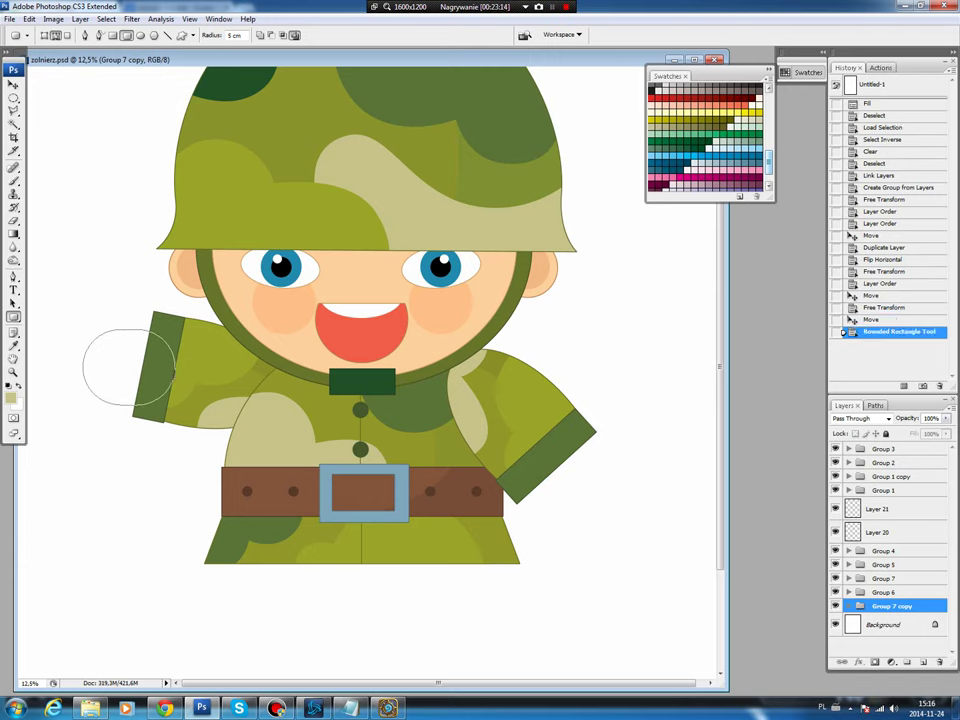
key("ctrl+Return")
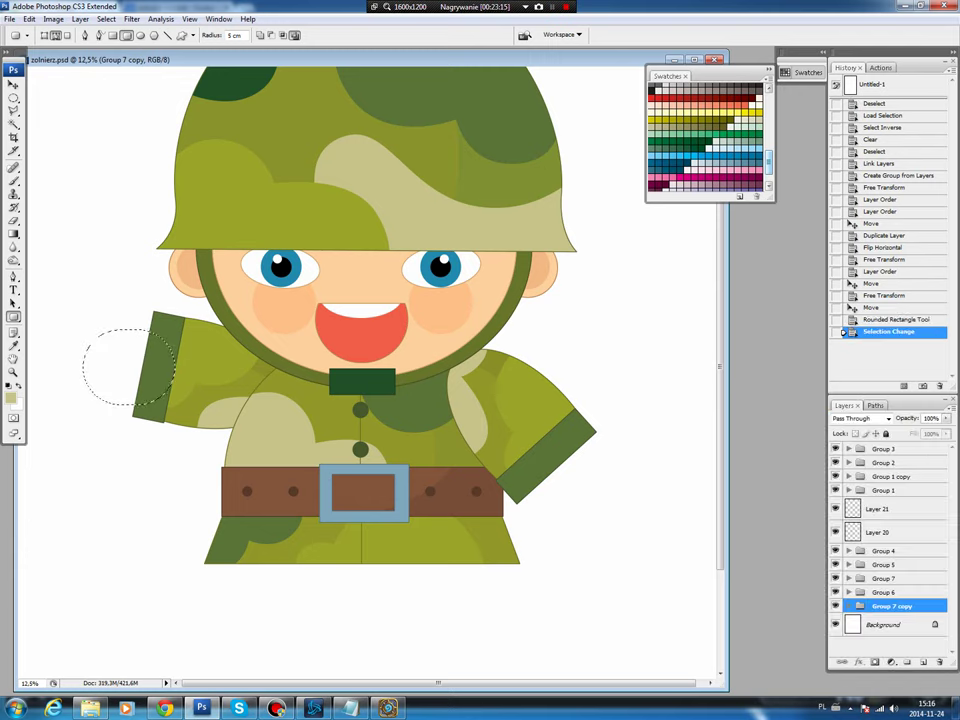
key("ctrl+shift+alt+n")
key("b")
left_click(285, 302, "alt")
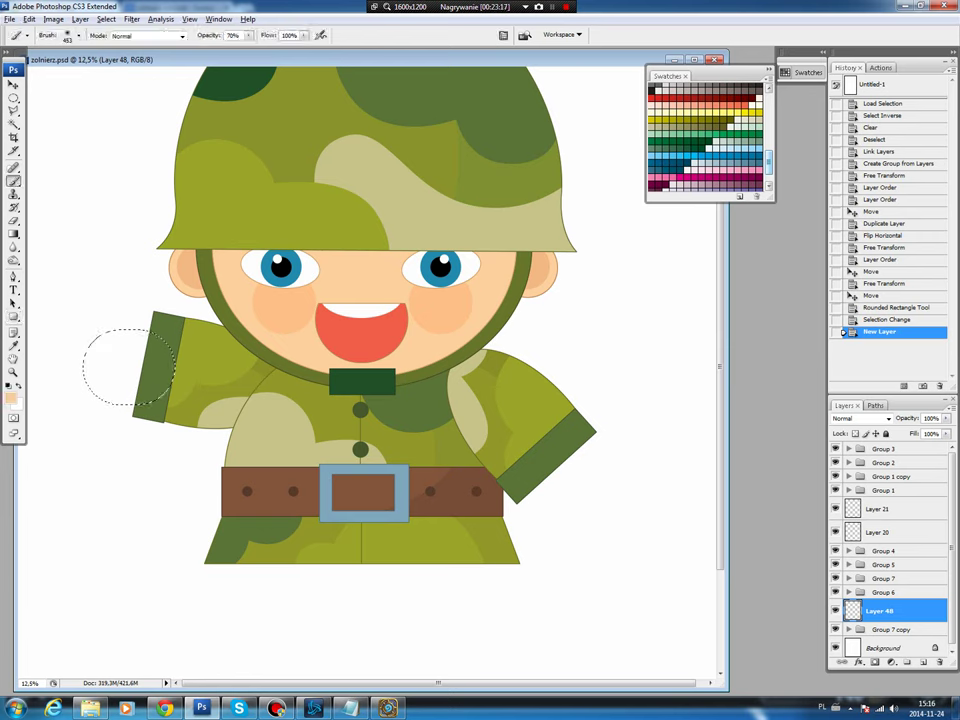
key("alt+BackSpace")
key("v")
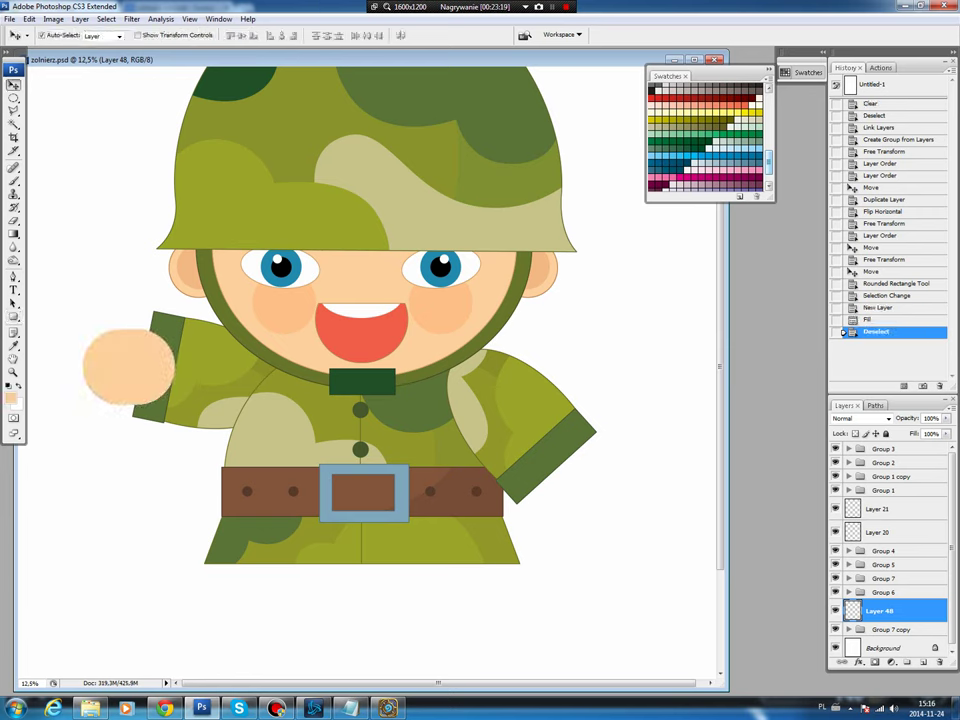
left_click_drag(880, 610, 880, 638)
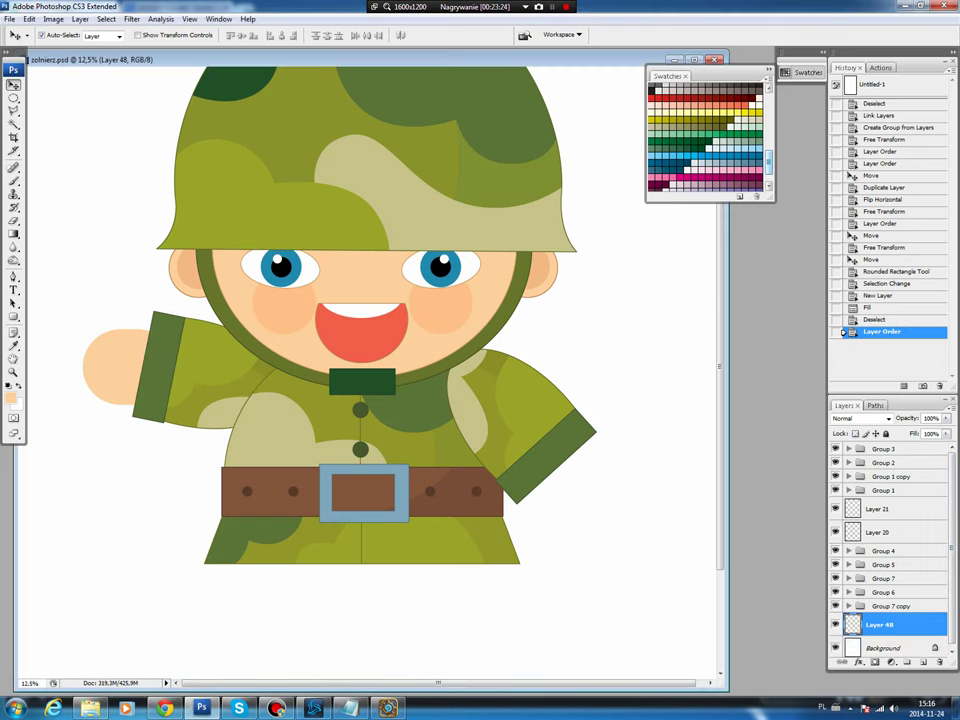
- Shade the hand's lower edge with Hue/Saturation Lightness -5 using an inverted elliptical selection
key("m")
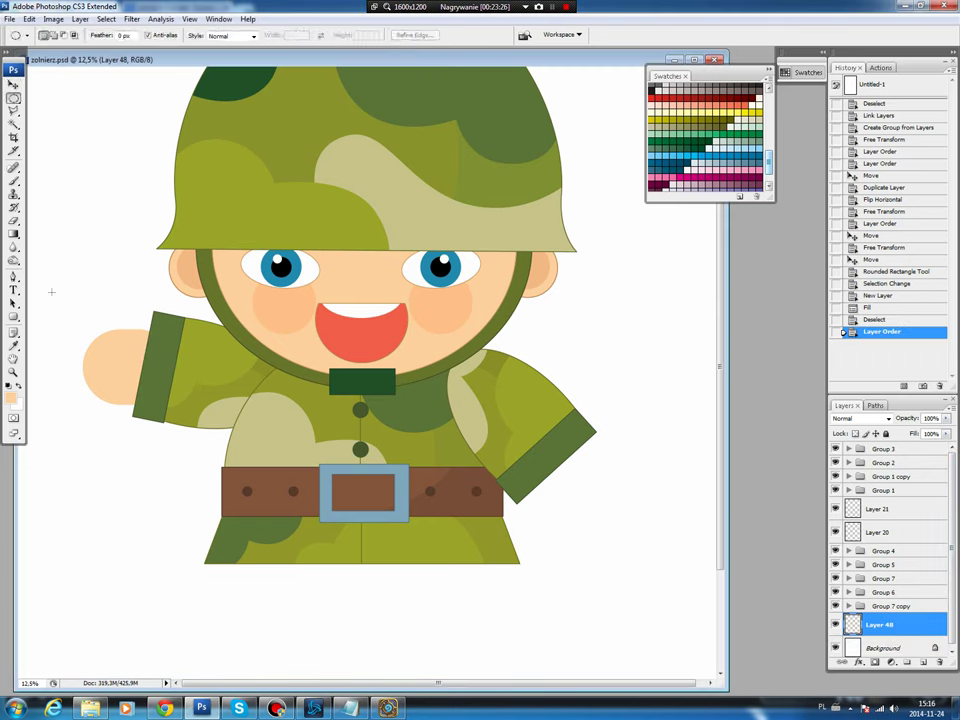
left_click_drag(51, 291, 157, 383)
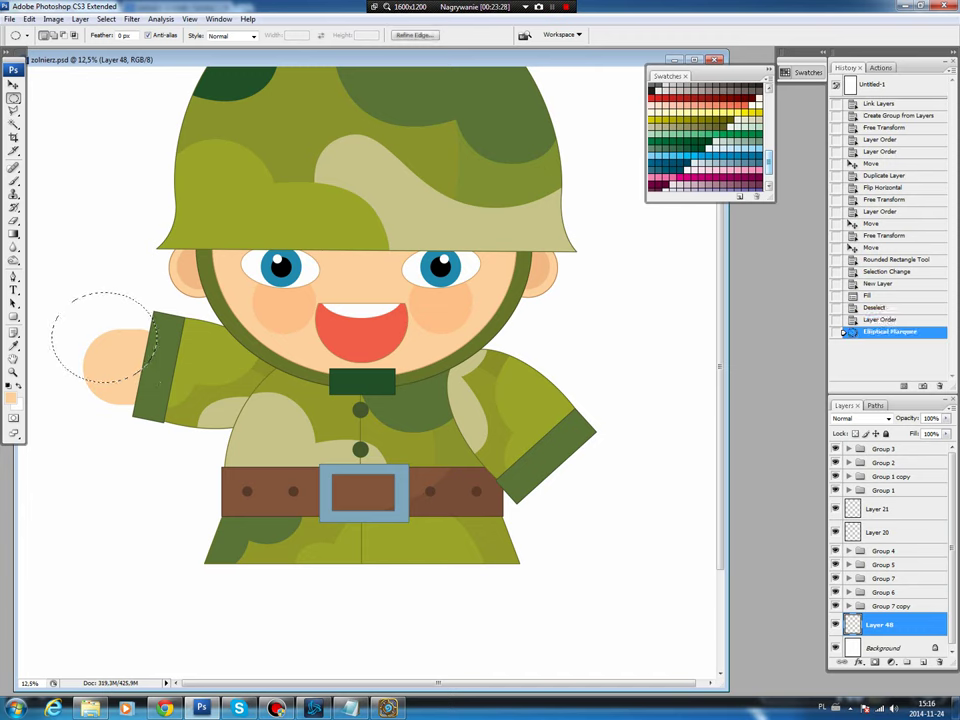
left_click(106, 19)
left_click(117, 66)
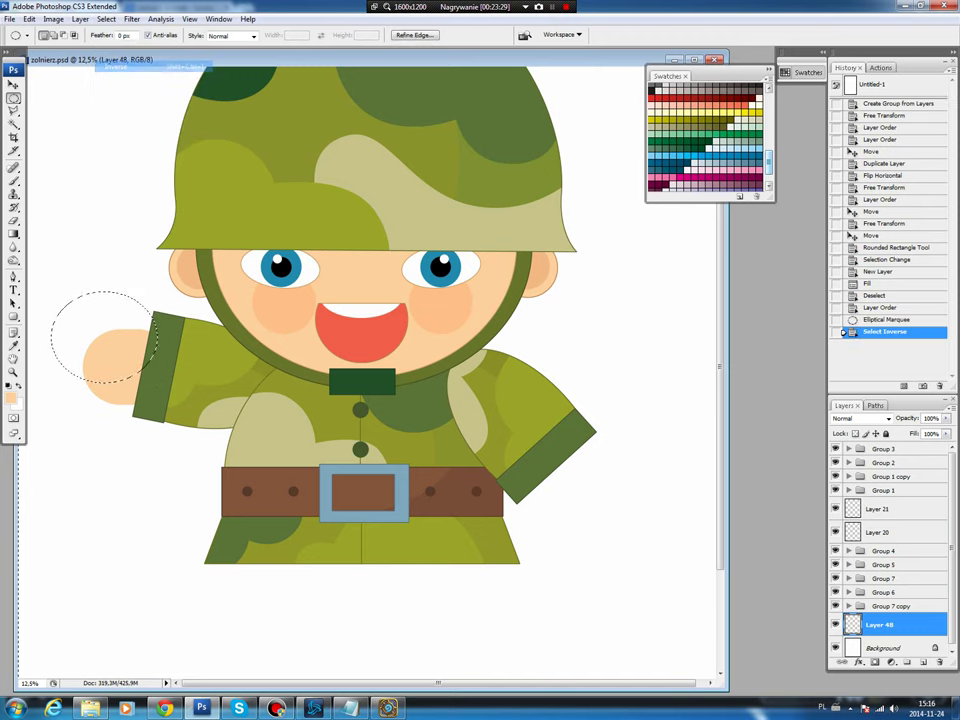
key("ctrl+u")
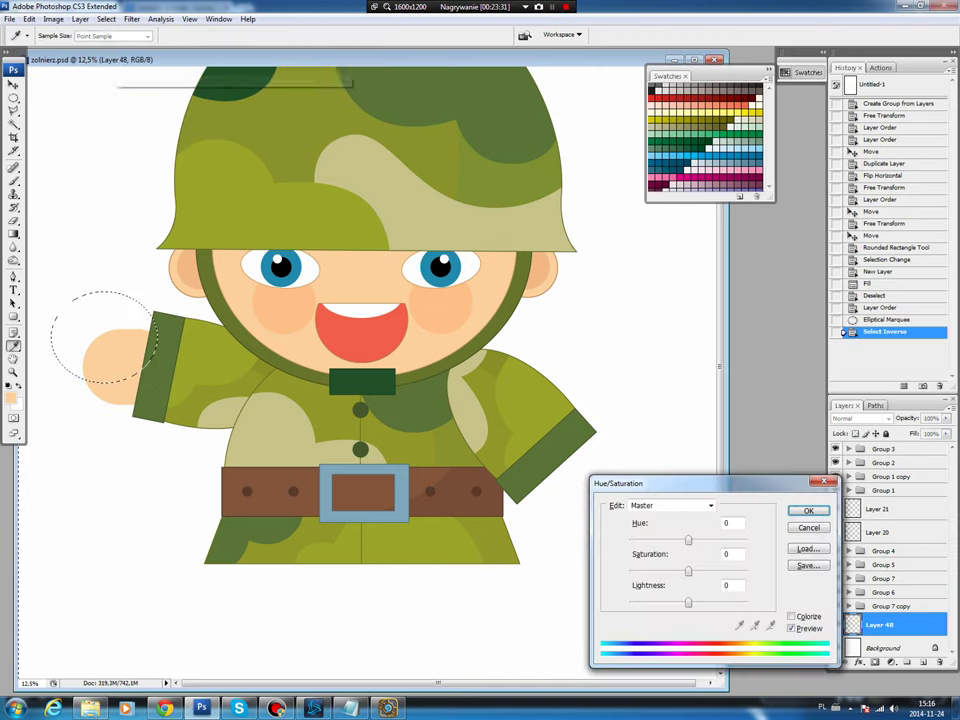
key("Down")
key("Down")
key("Down")
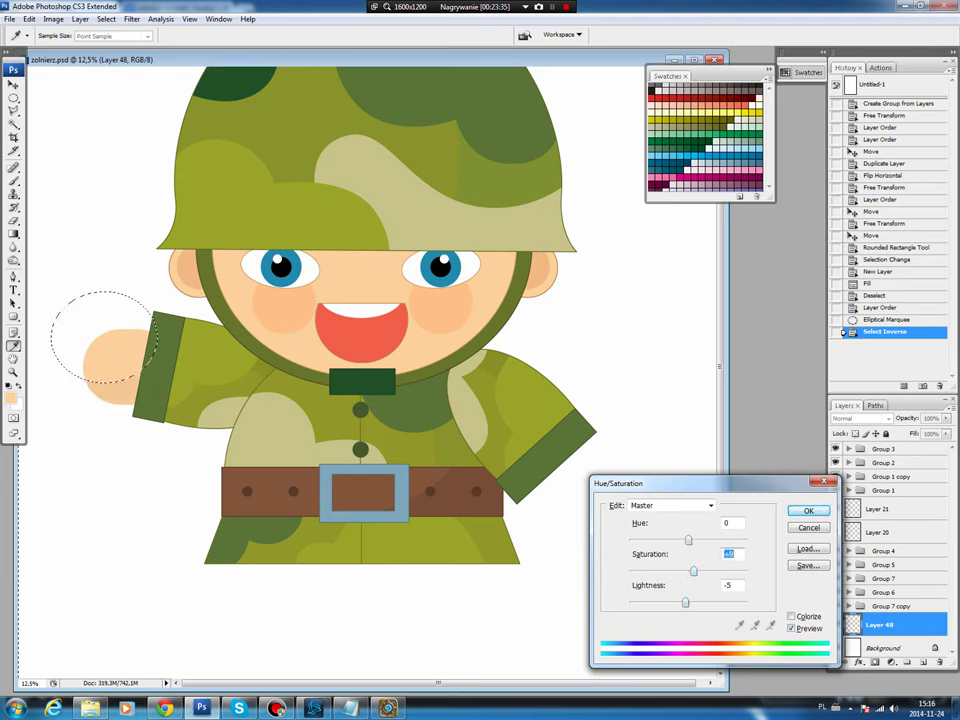
key("Return")
key("ctrl+d")
- Stroke a tan outline around the hand on a new layer
key("v")
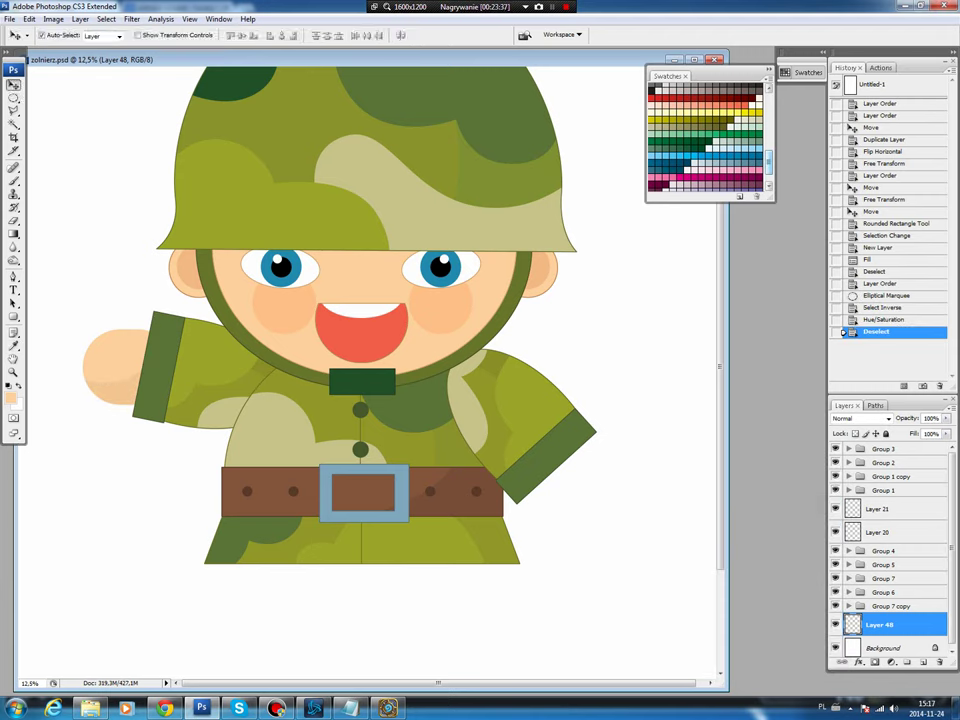
left_click(852, 624, "ctrl")
left_click(923, 663)
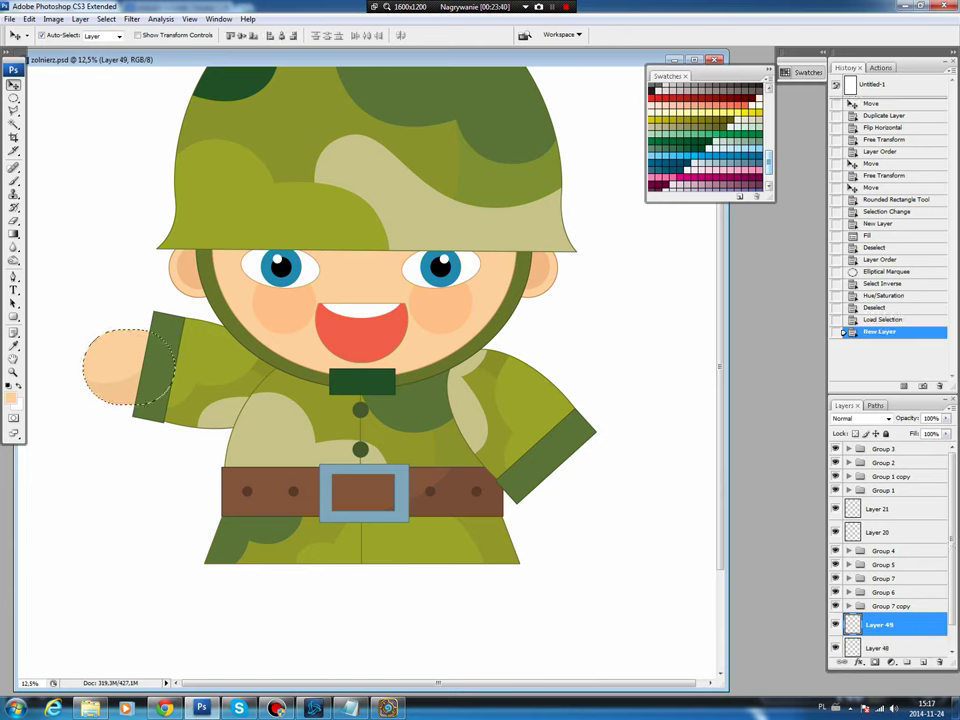
key("b")
left_click(11, 397)
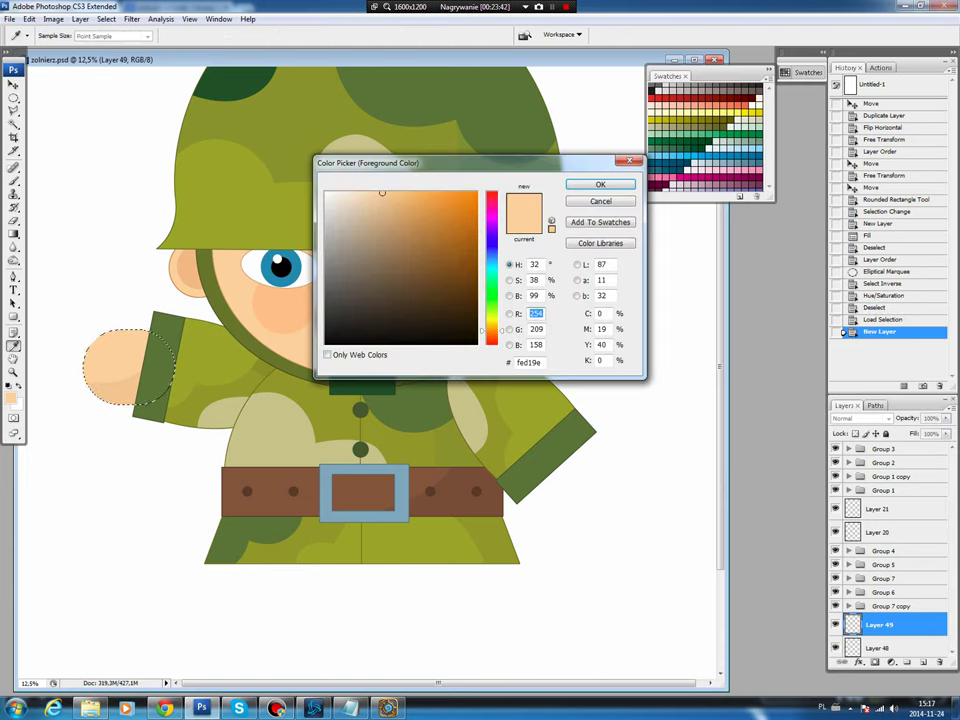
left_click(404, 229)
mouse_move(404, 229)
left_mouse_down()
mouse_move(396, 223)
mouse_move(407, 225)
left_mouse_up()
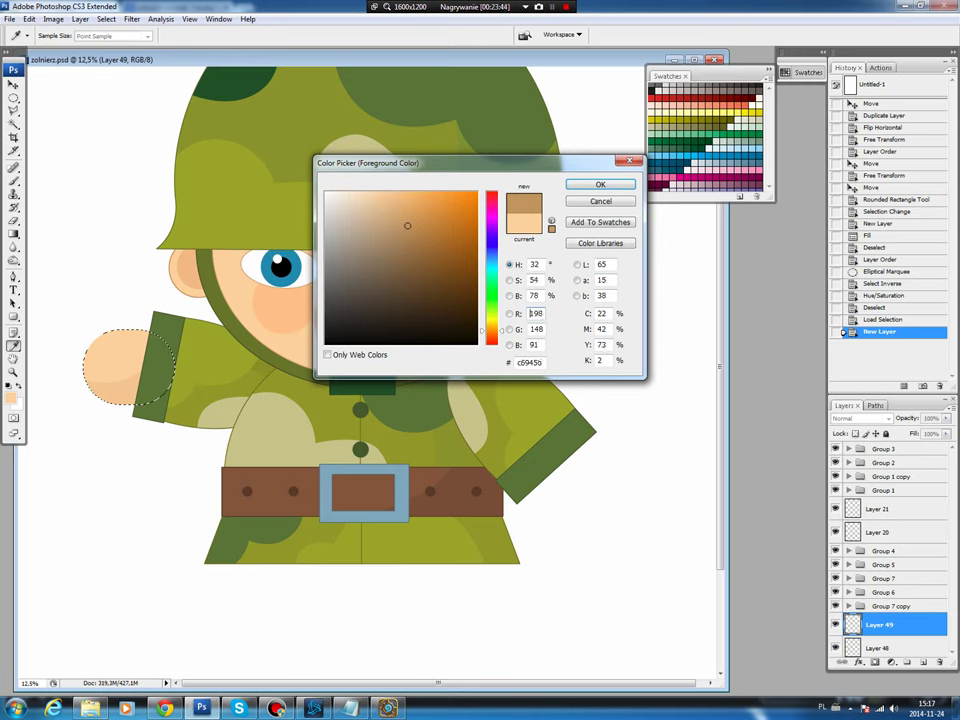
key("Return")
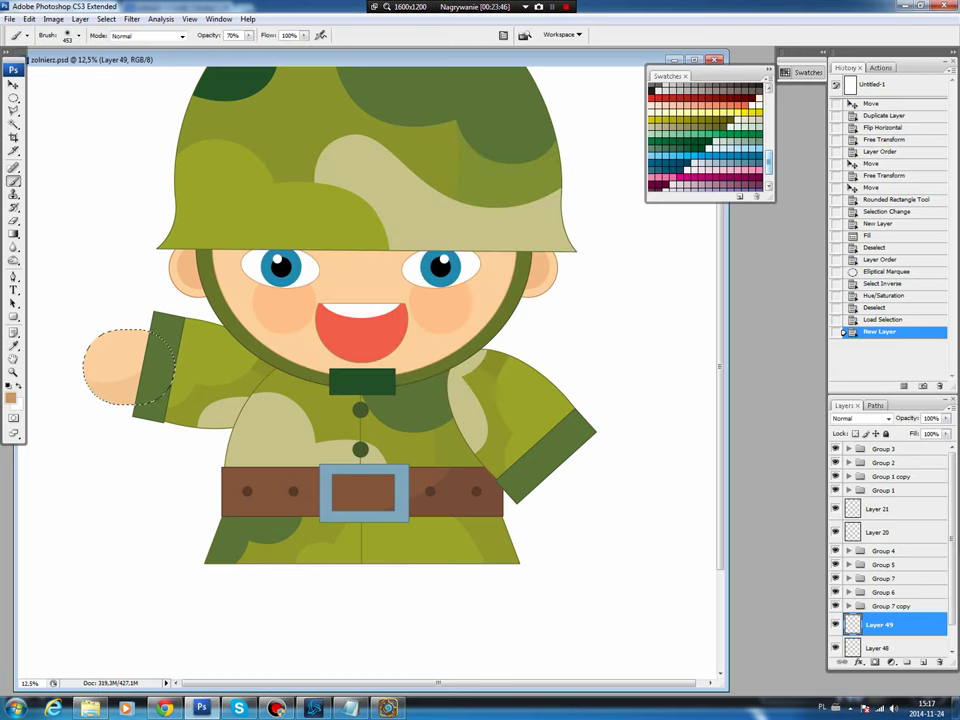
left_click(29, 19)
left_click(42, 201)
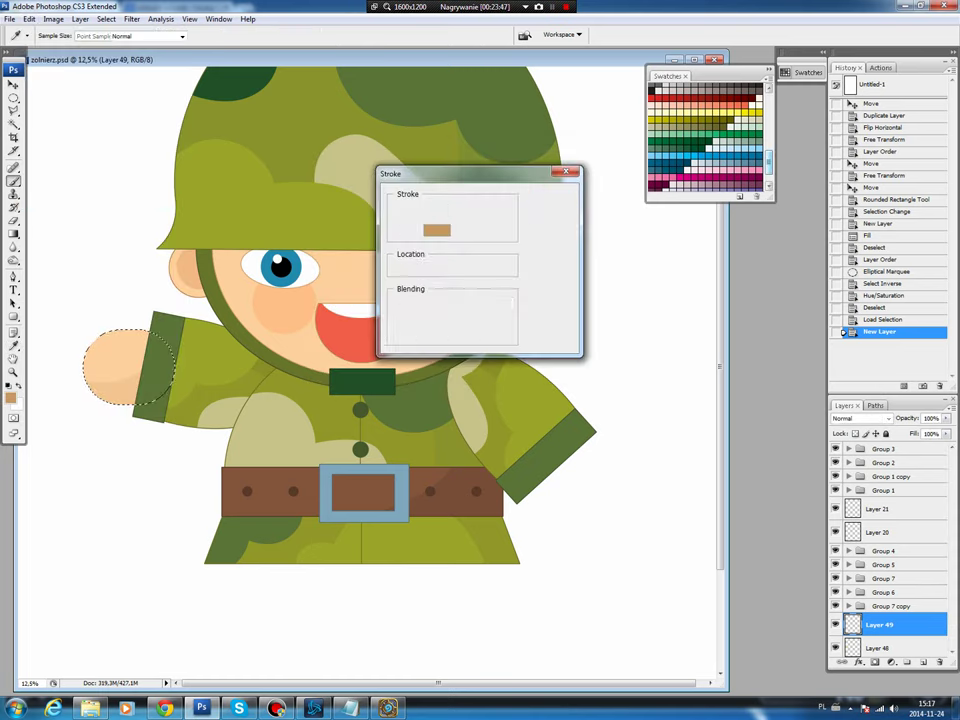
key("Return")
key("ctrl+d")
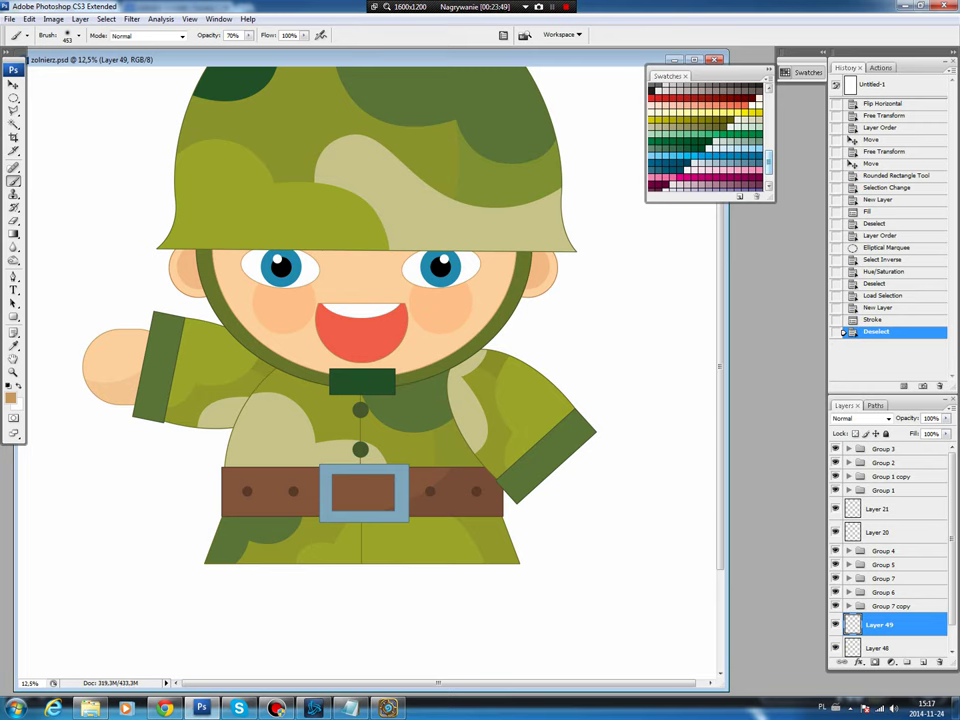
- Darken the hand's outline with Hue/Saturation Lightness -14
key("ctrl+u")
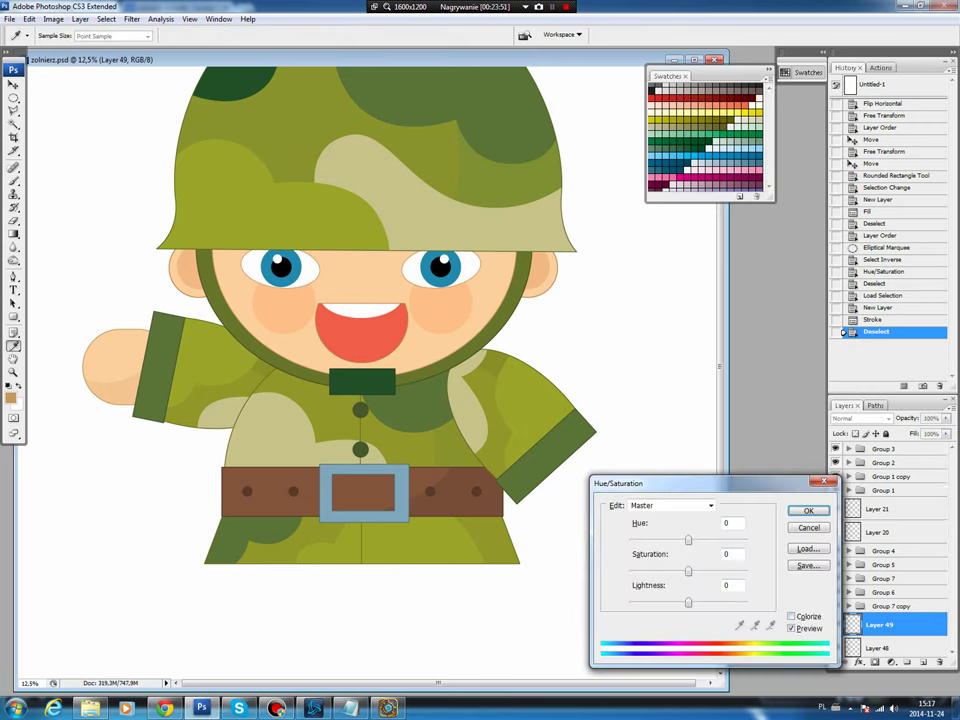
key("shift+Down")
key("Down")
key("Down")
key("Down")
key("Return")
- Link the hand fill and outline layers and shift the hand slightly up and right
left_click(878, 648, "ctrl")
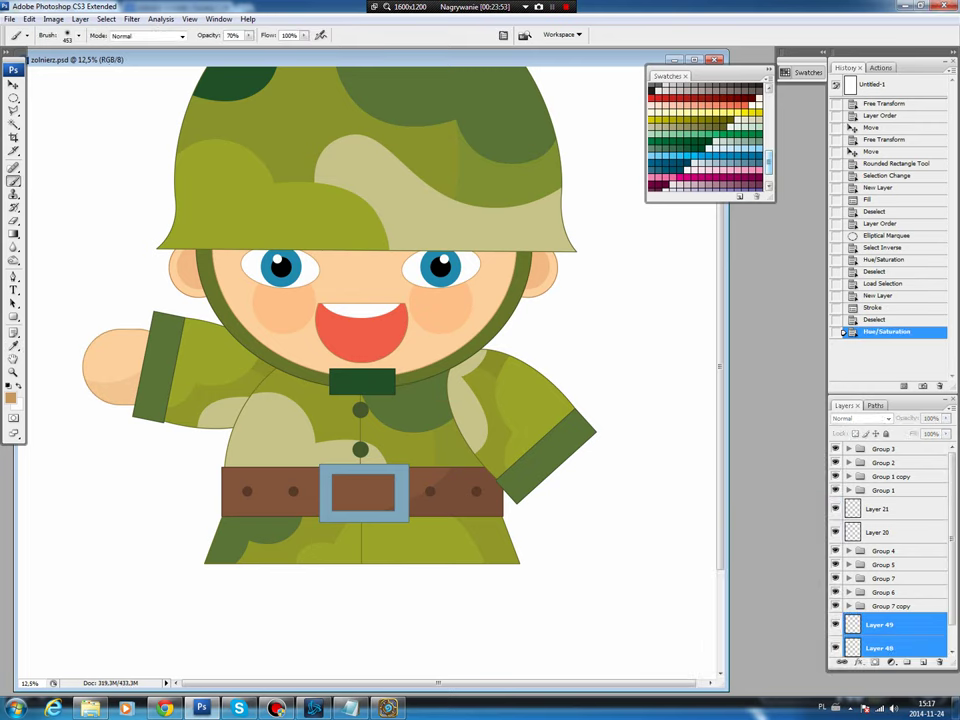
left_click(841, 662)
key("v")
key("ctrl+t")
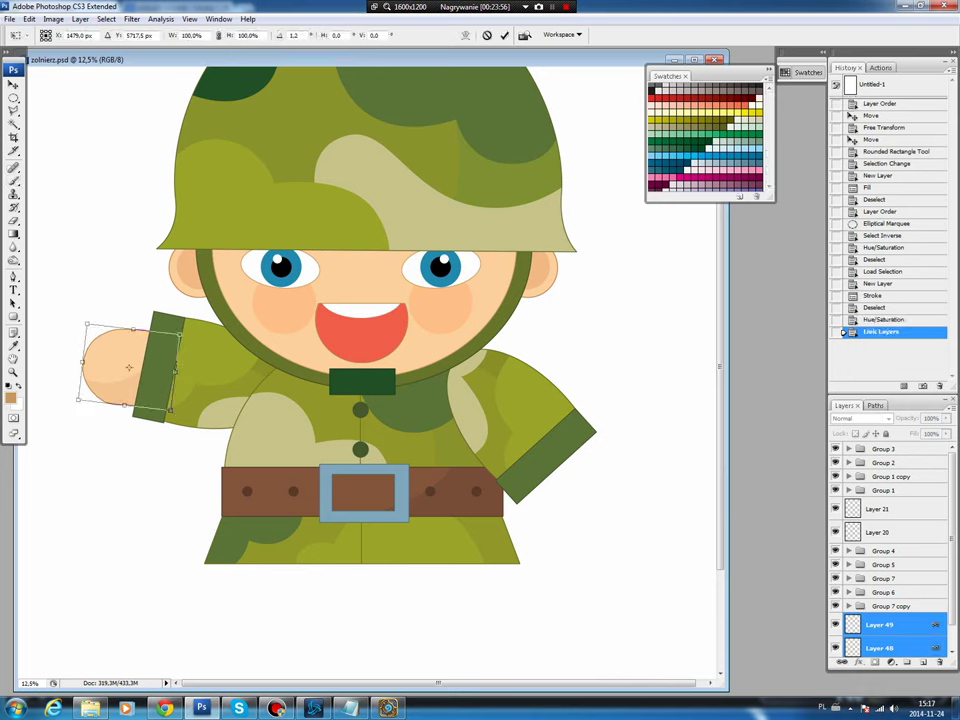
left_click_drag(128, 368, 138, 364)
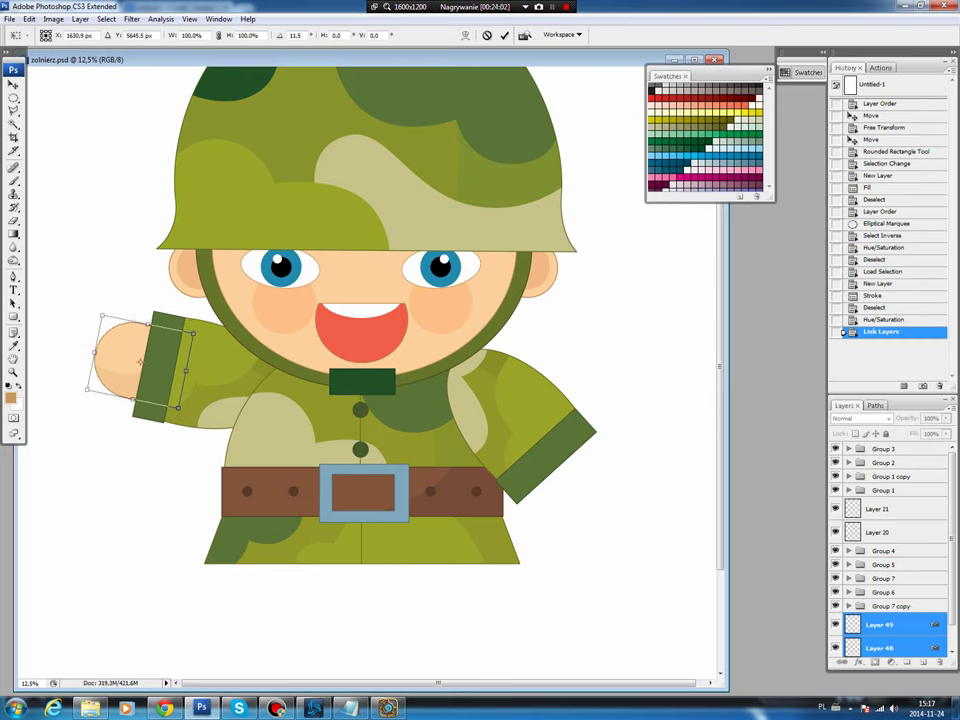
key("Return")
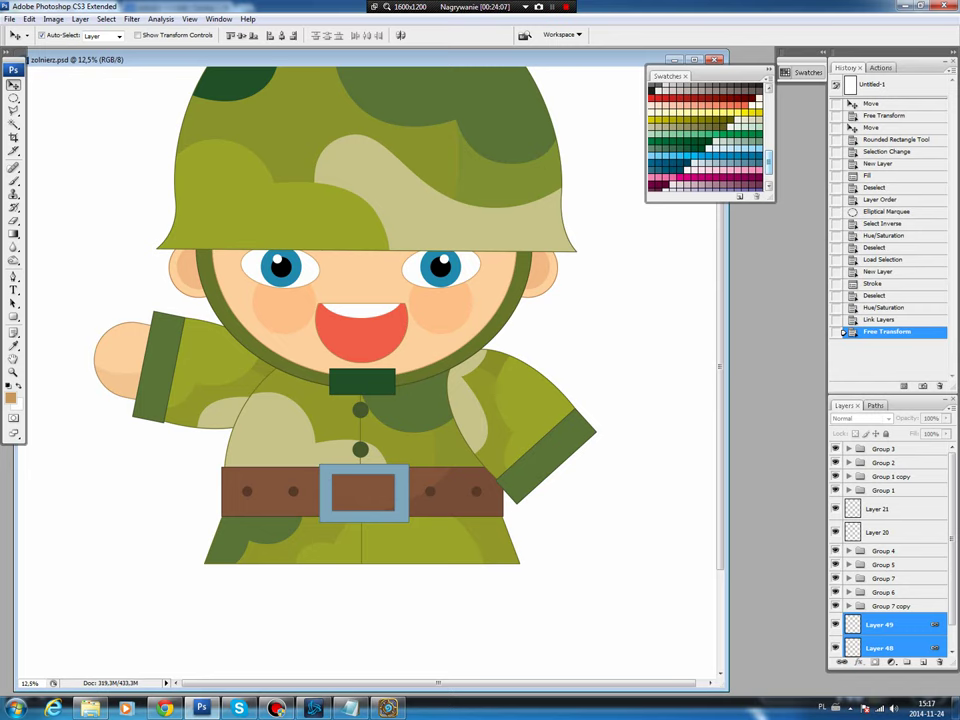
- Duplicate the outlined hand, move it to the right cuff, and rotate it to follow that arm
key("Return")
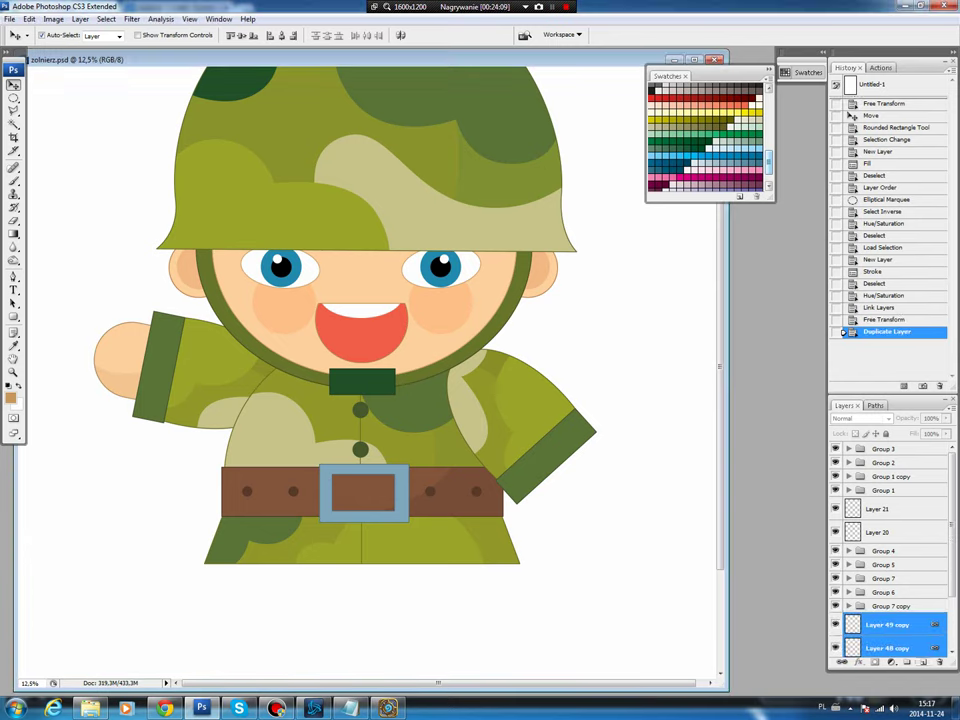
left_click_drag(122, 355, 582, 485)
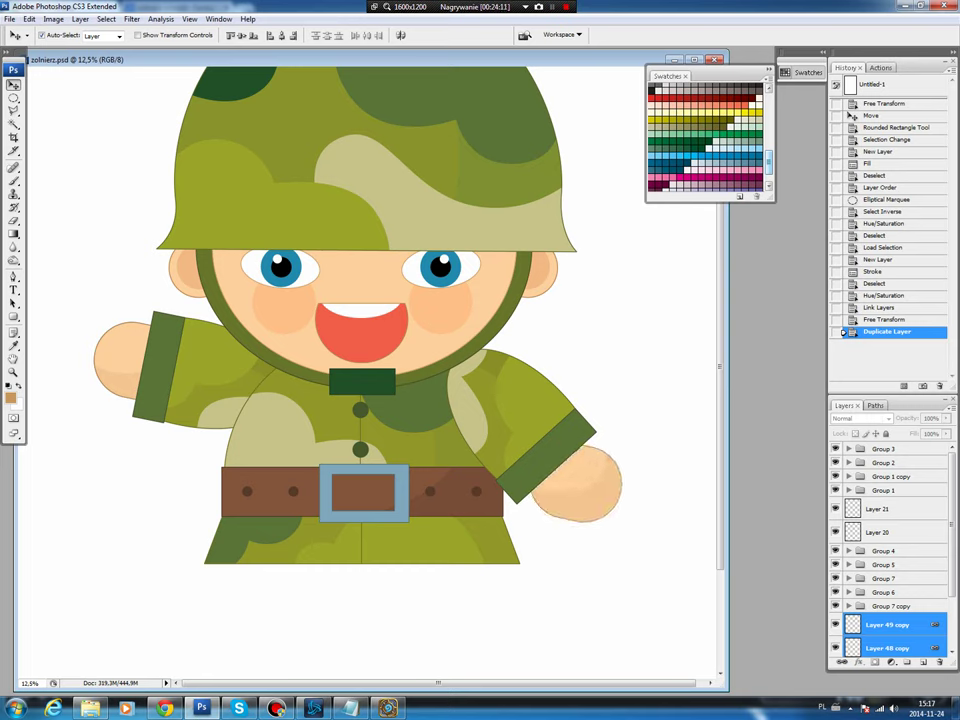
key("ctrl+t")
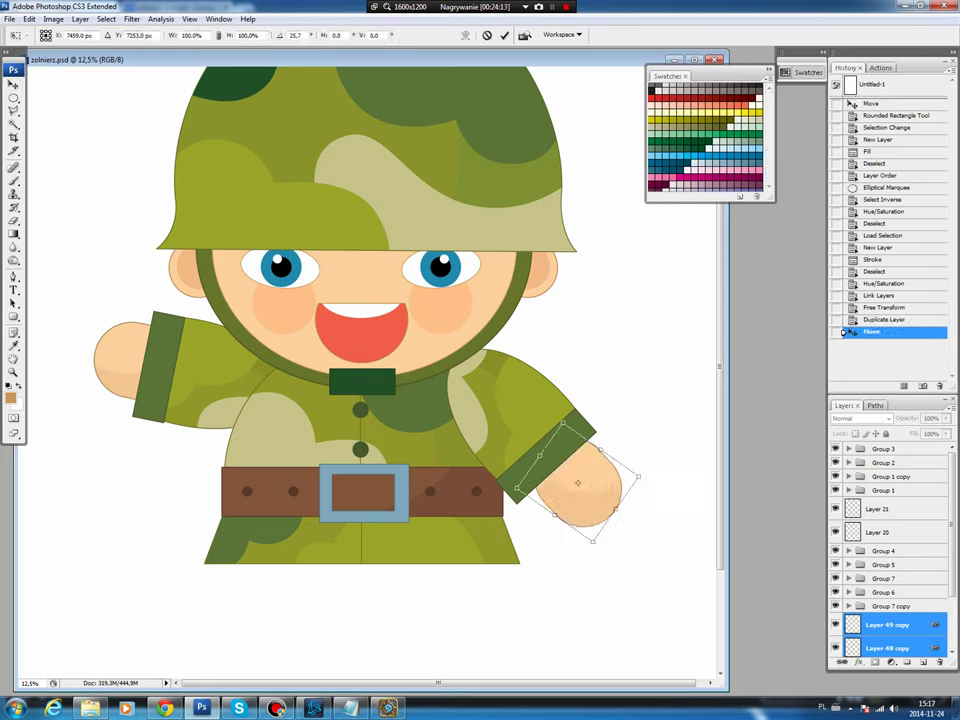
left_click_drag(610, 540, 585, 560)
left_click_drag(580, 490, 558, 470)
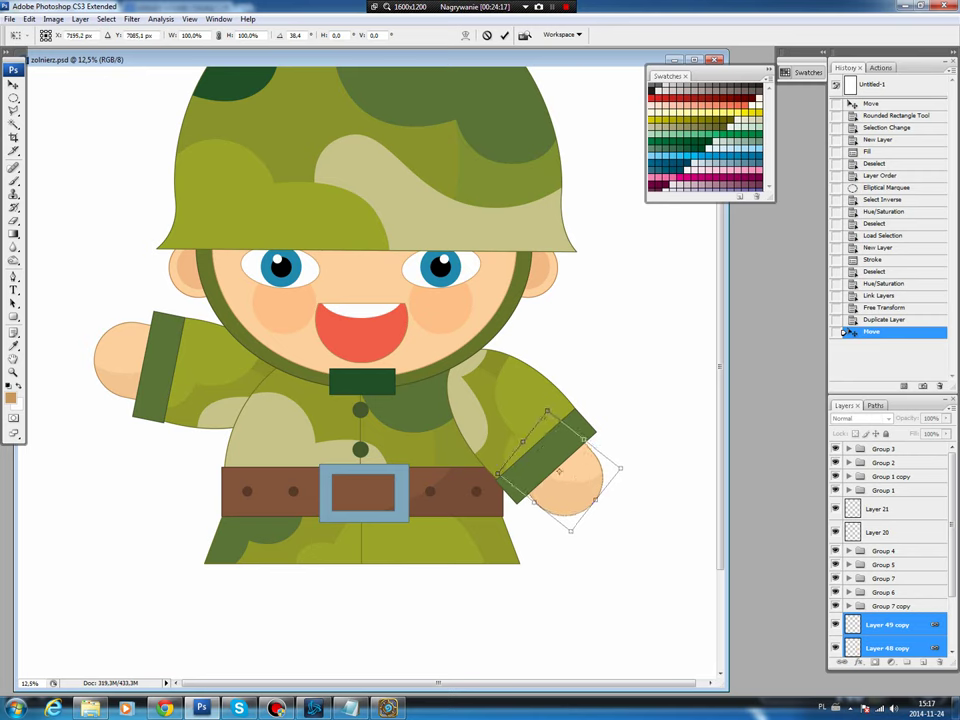
key("Return")
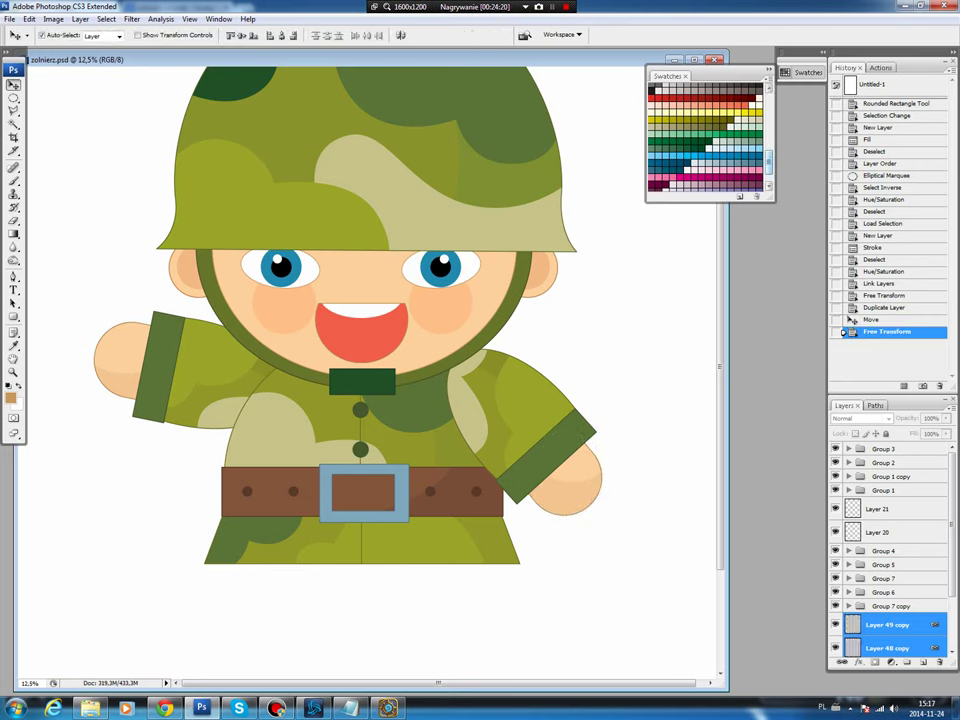
key("shift+Right")
key("shift+Right")
key("shift+Right")
key("shift+Down")
key("shift+Down")
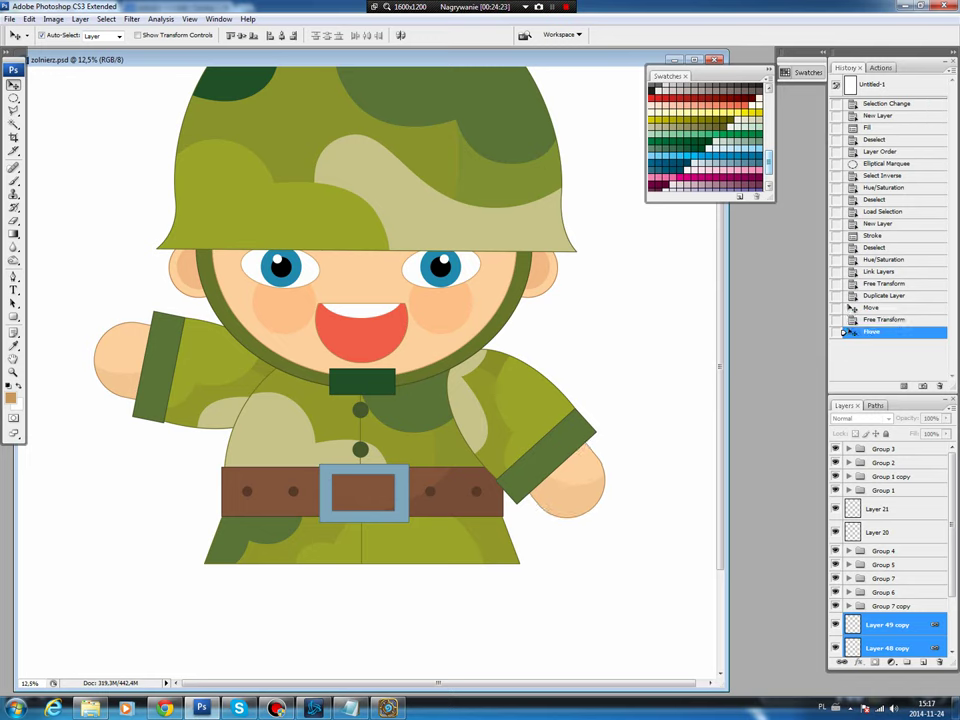
key("alt+comma")
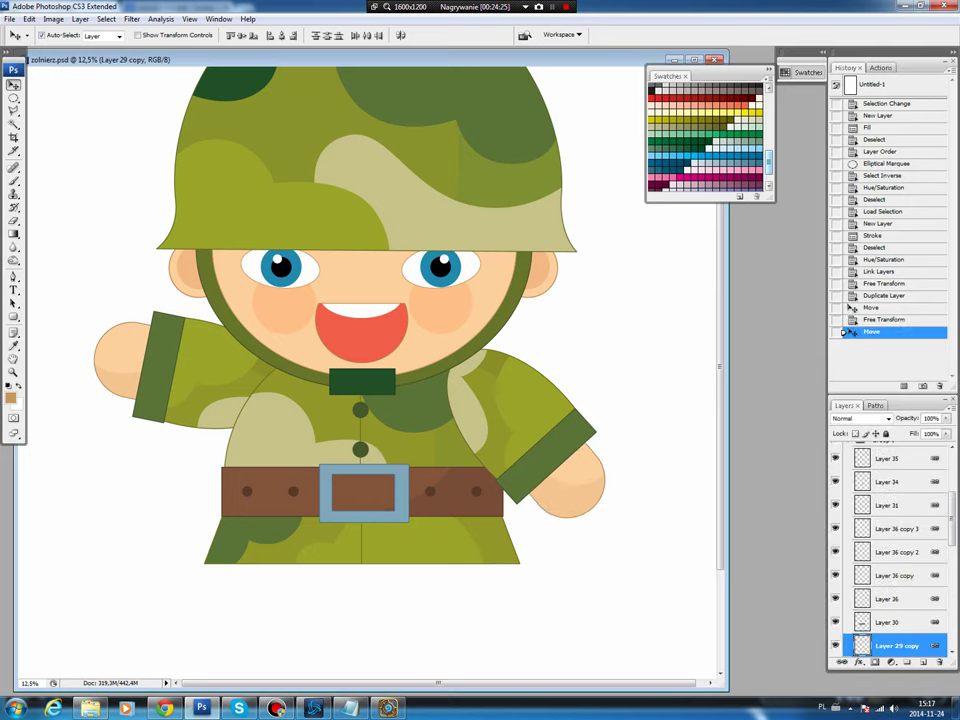
- Duplicate the dark-green coat button and move the copy below the belt
key("ctrl+j")
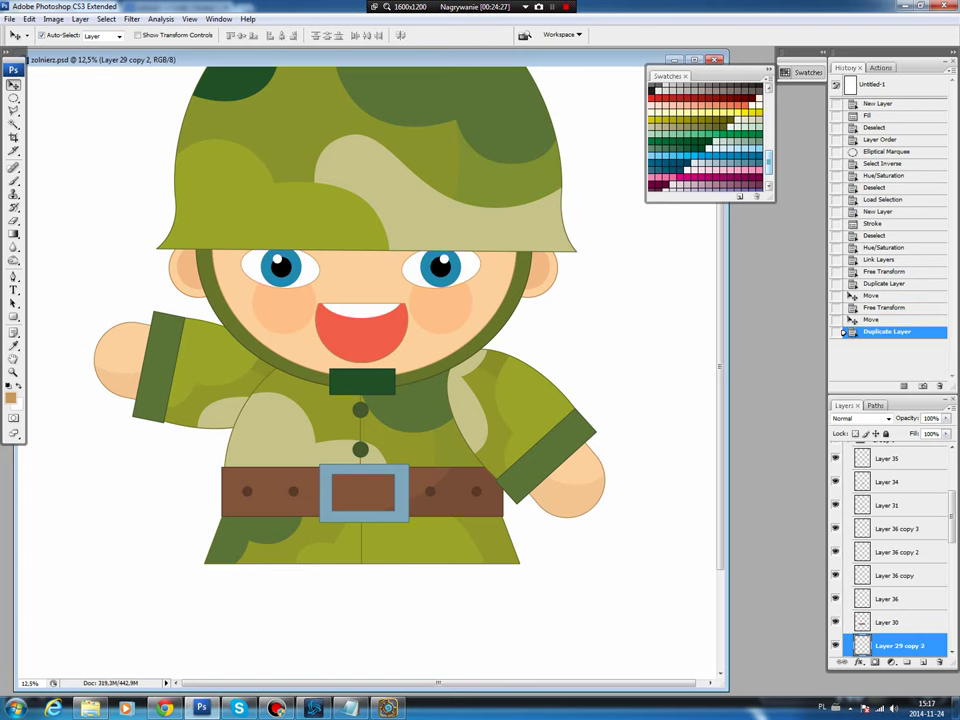
left_click_drag(360, 449, 360, 540)
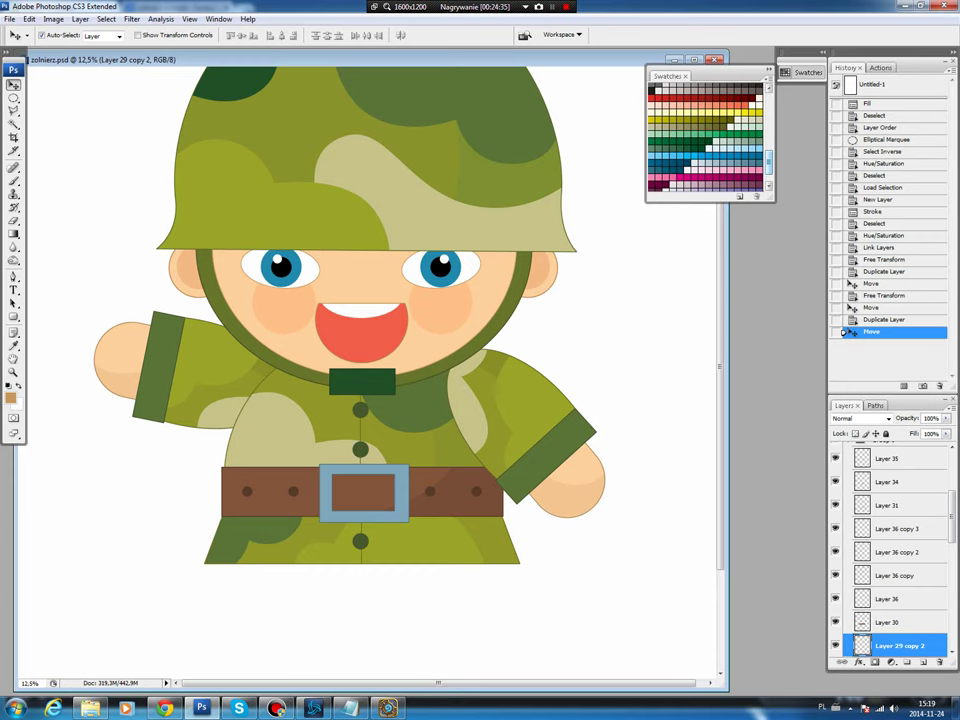
scroll(360, 360, "down", 2)
scroll(360, 360, "down", 2)
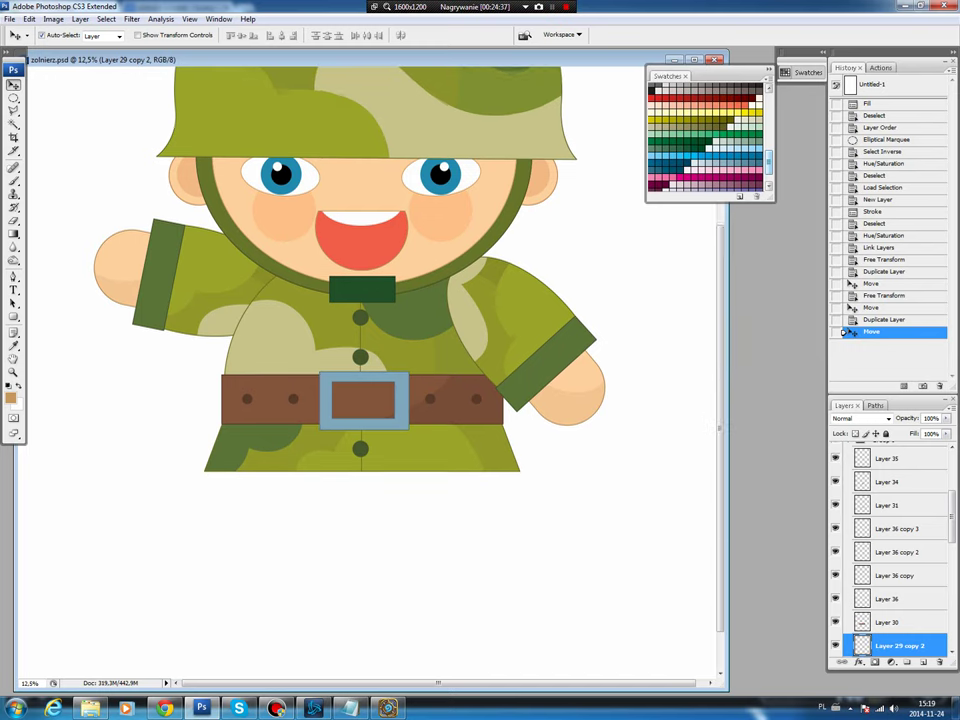
scroll(890, 545, "down", 3)
scroll(890, 545, "down", 3)
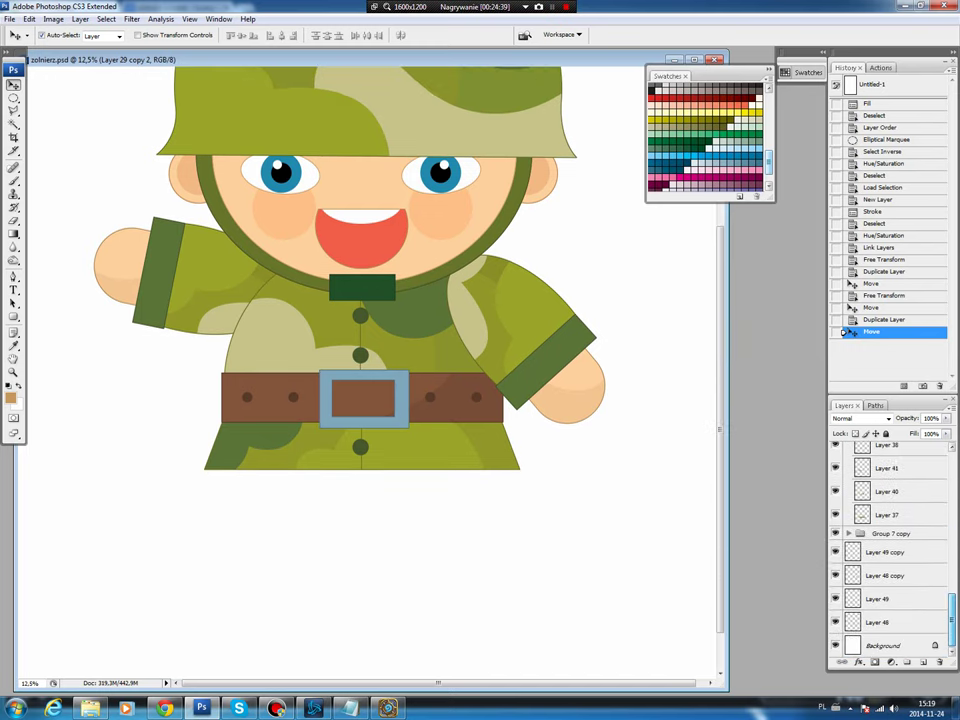
- Group Layer 48, Layer 49 and their copies into Group 8
left_click(885, 552)
left_click(880, 622, "shift")
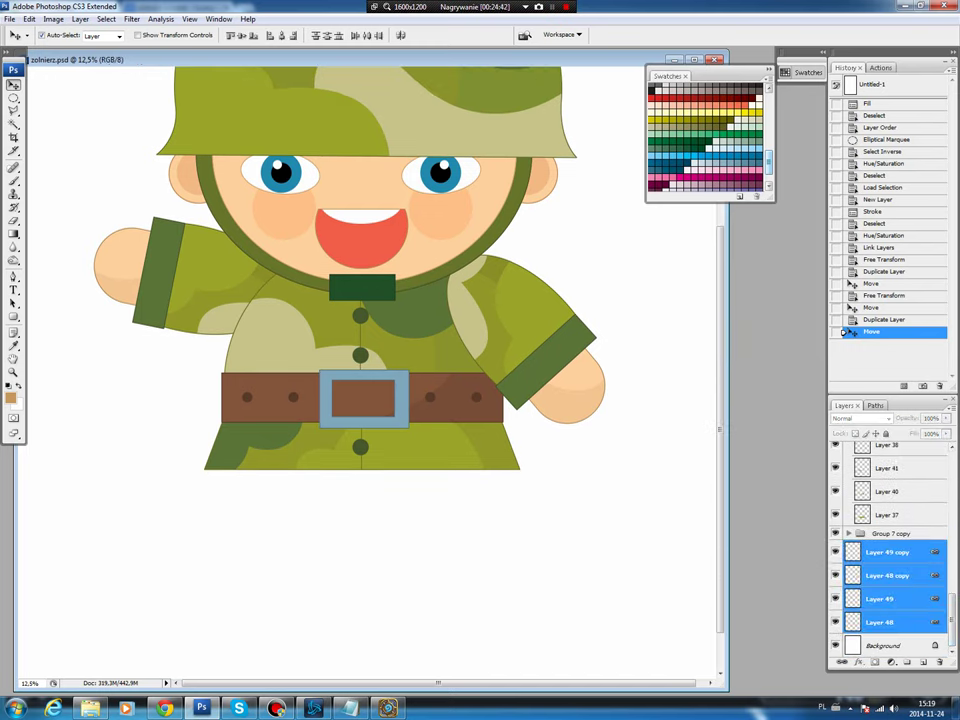
left_click_drag(880, 622, 906, 661)
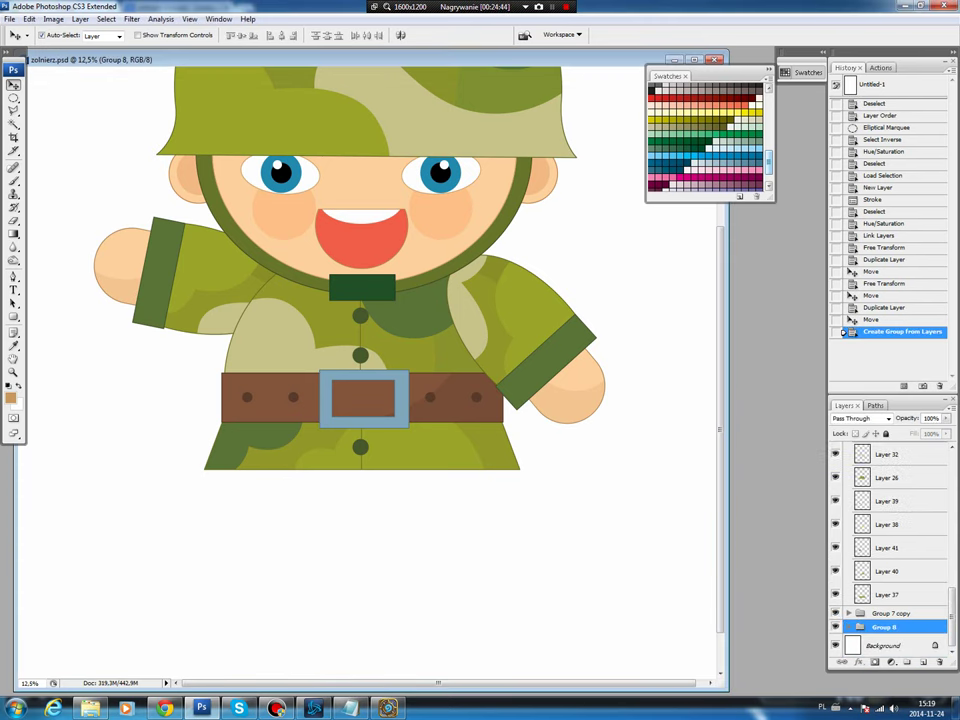
left_click(883, 645)
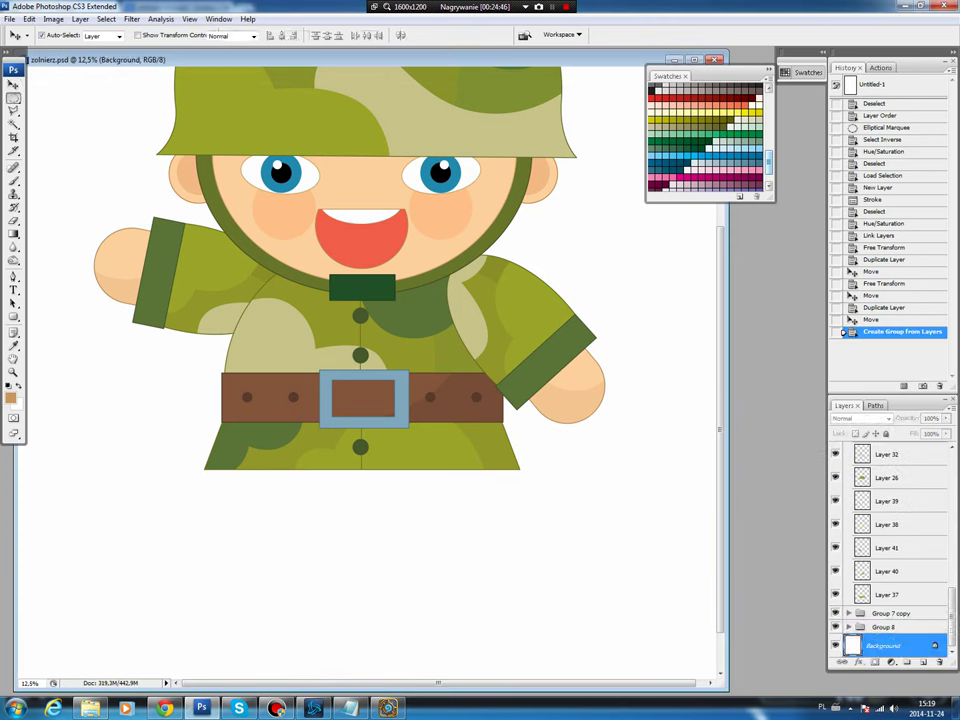
left_click(13, 97)
left_click(80, 97)
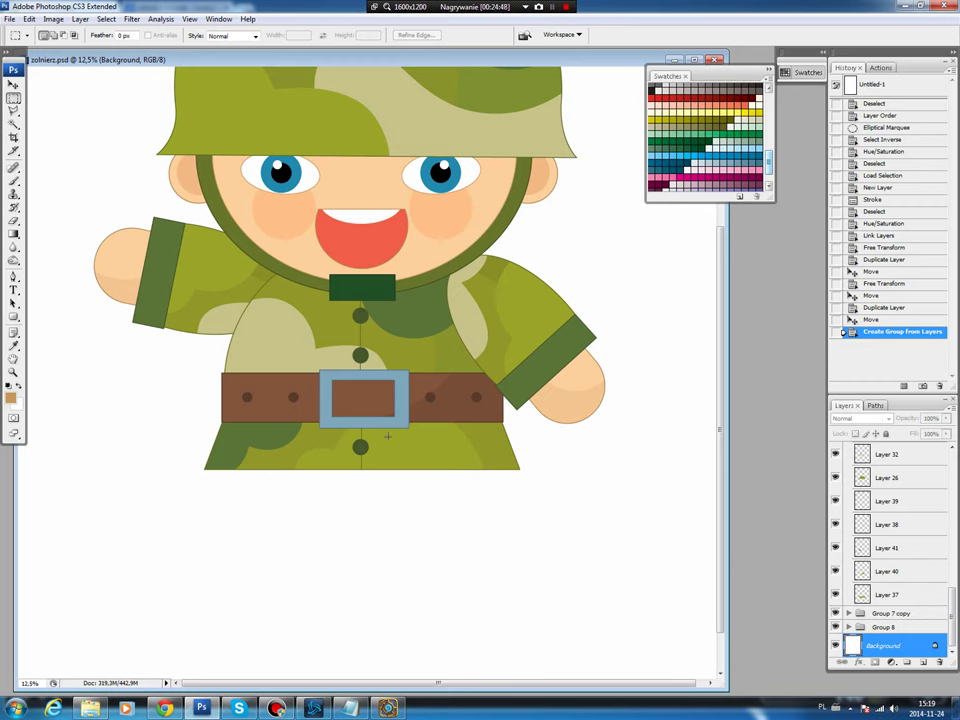
- Fill a rectangle below the coat with olive green on a new layer for the leg
mouse_move(424, 499)
left_mouse_down()
mouse_move(508, 602)
mouse_move(510, 593)
left_mouse_up()
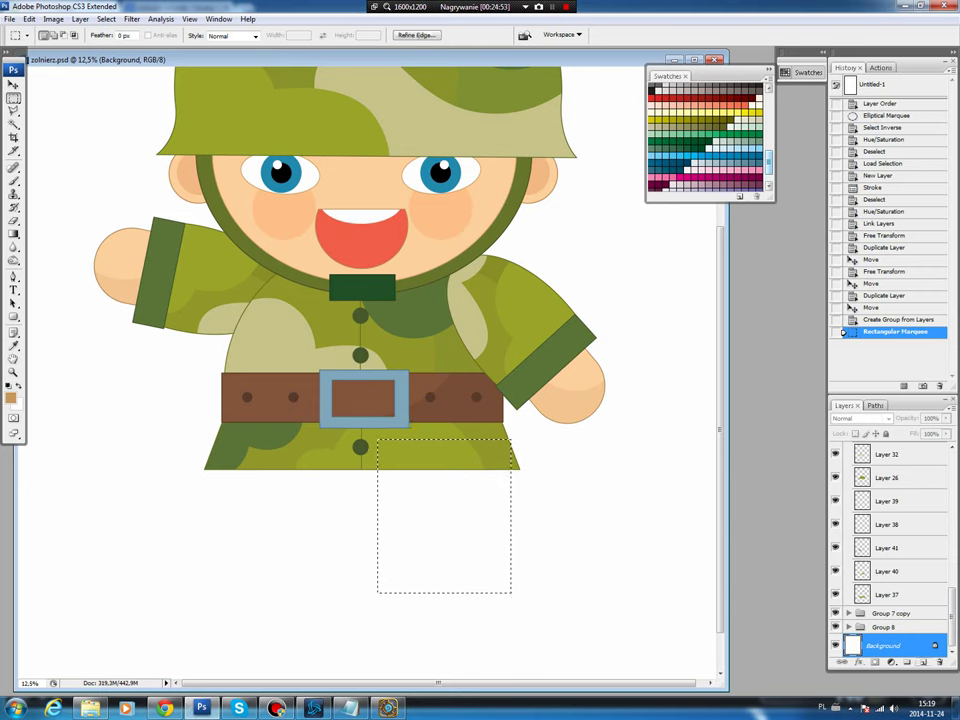
key("ctrl+shift+alt+n")
key("b")
left_click(250, 252, "alt")
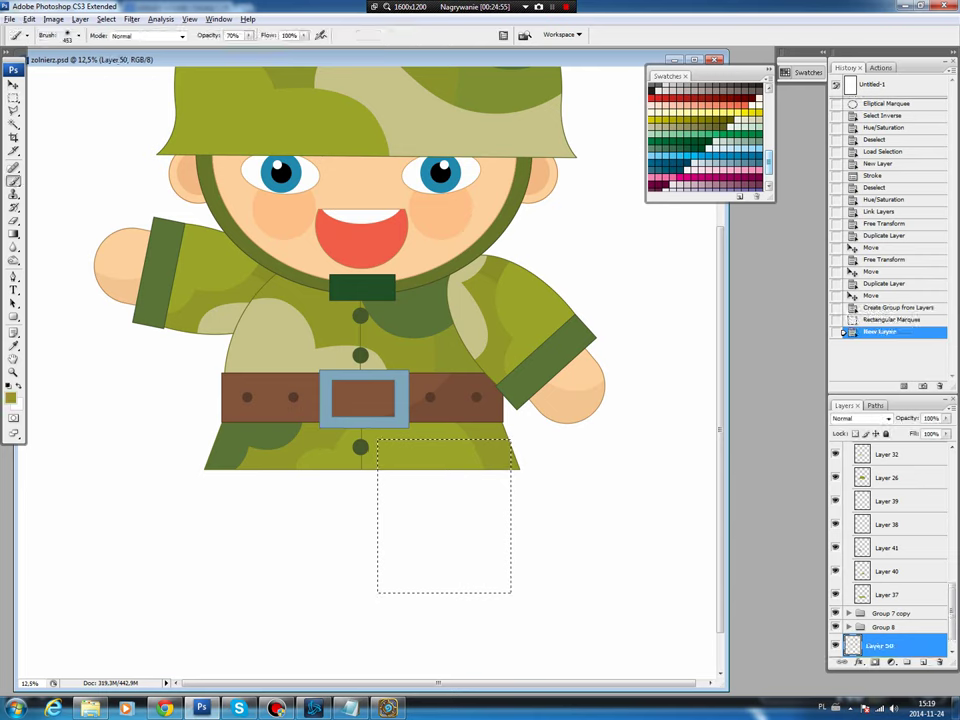
key("alt+BackSpace")
key("ctrl+d")
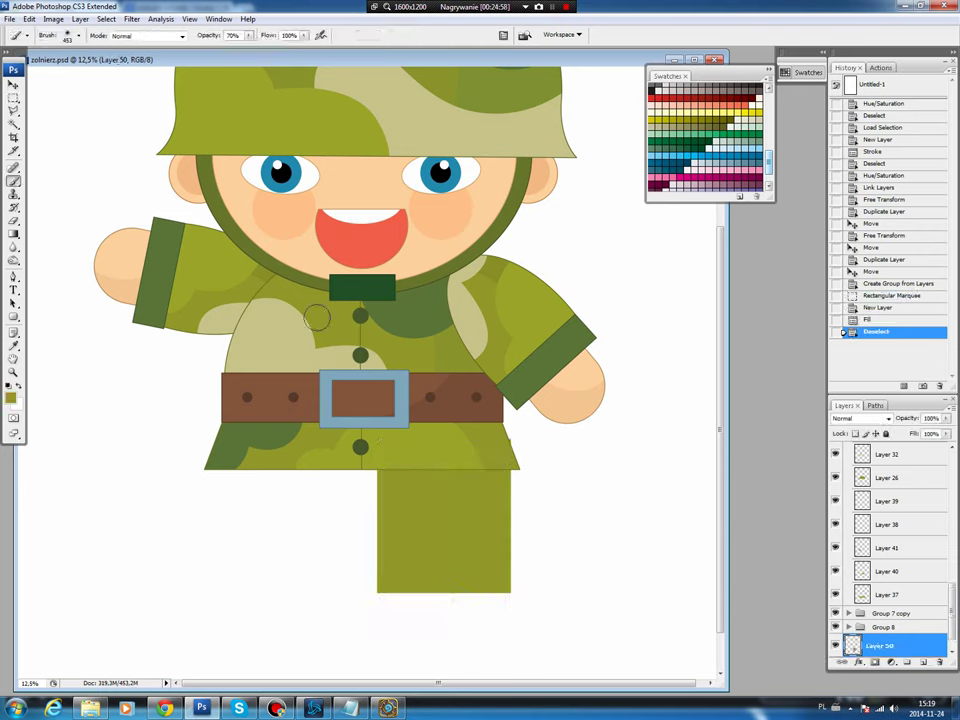
- Darken the leg's right part by lowering its Hue/Saturation lightness
key("m")
left_click_drag(347, 403, 457, 612)
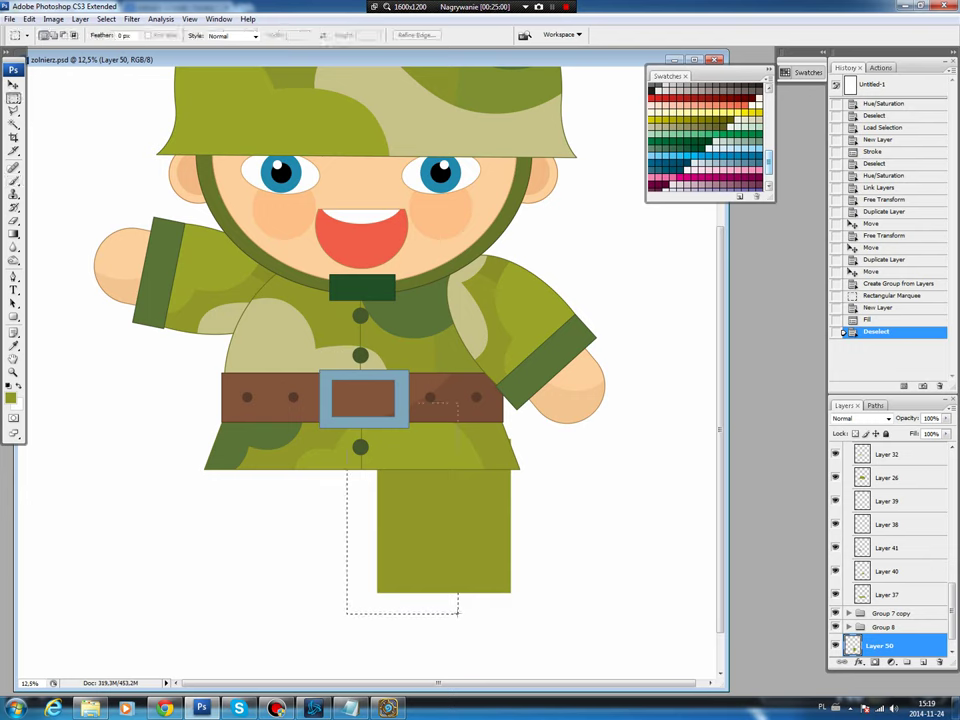
left_click(106, 19)
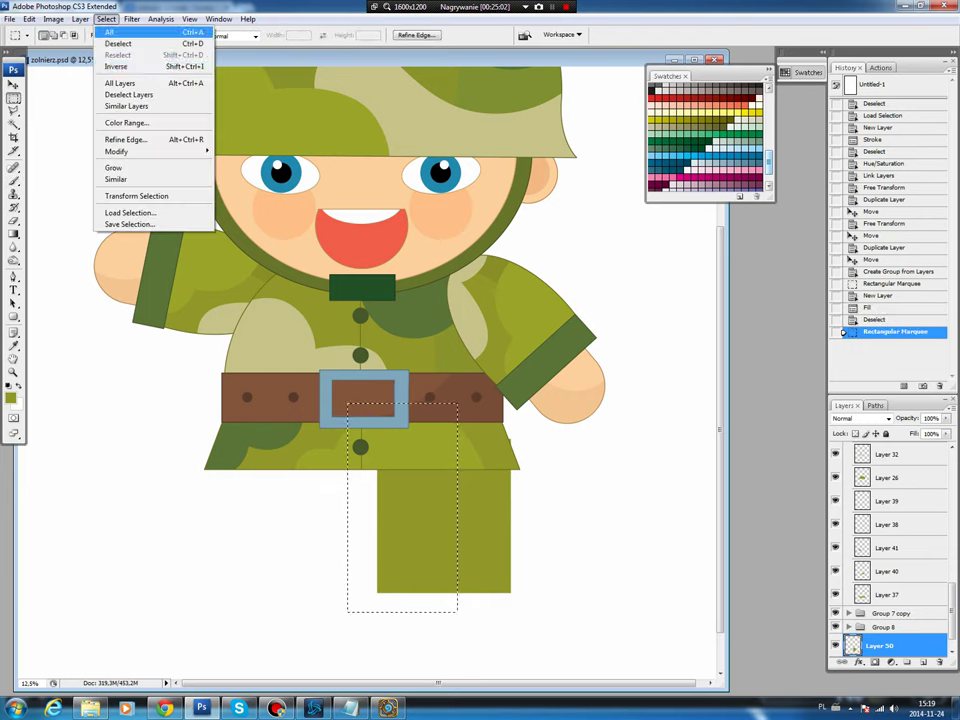
left_click(112, 62)
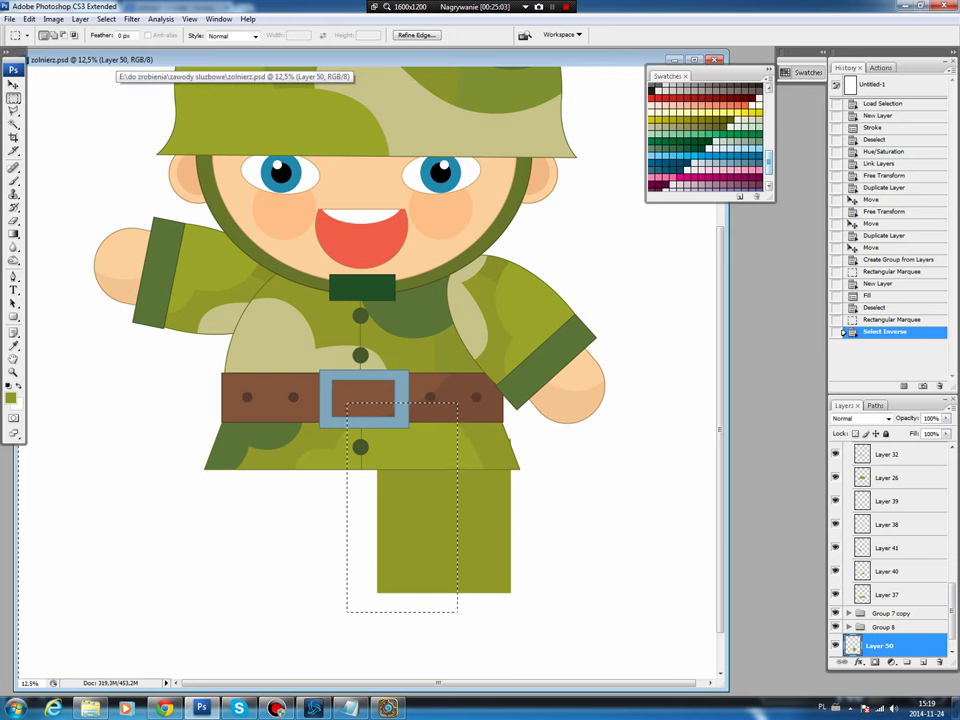
key("ctrl+u")
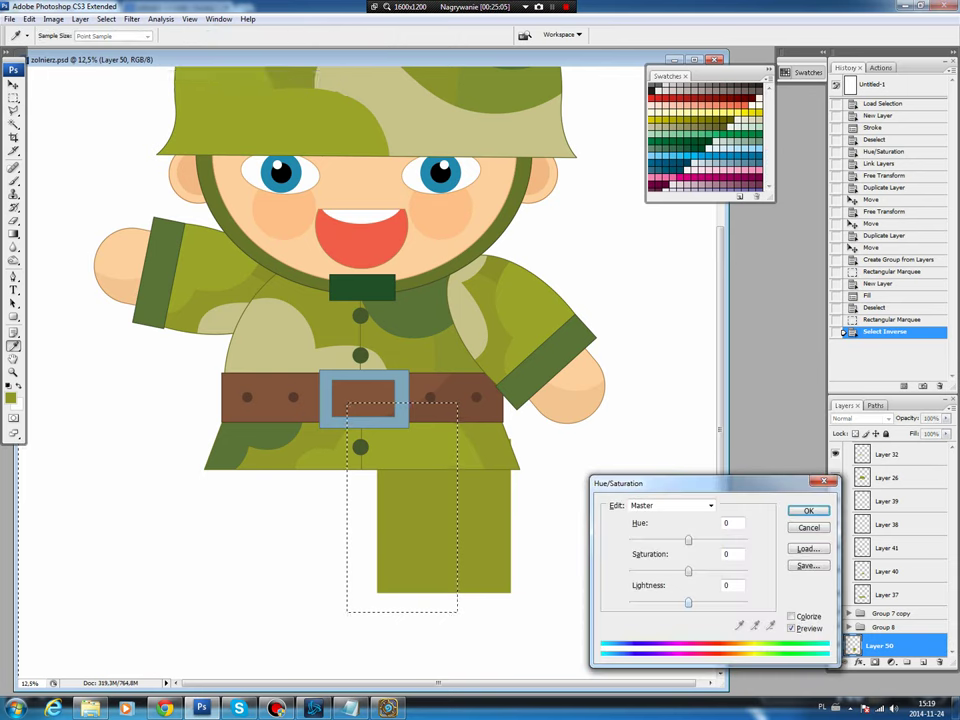
key("Up")
key("Up")
key("Up")
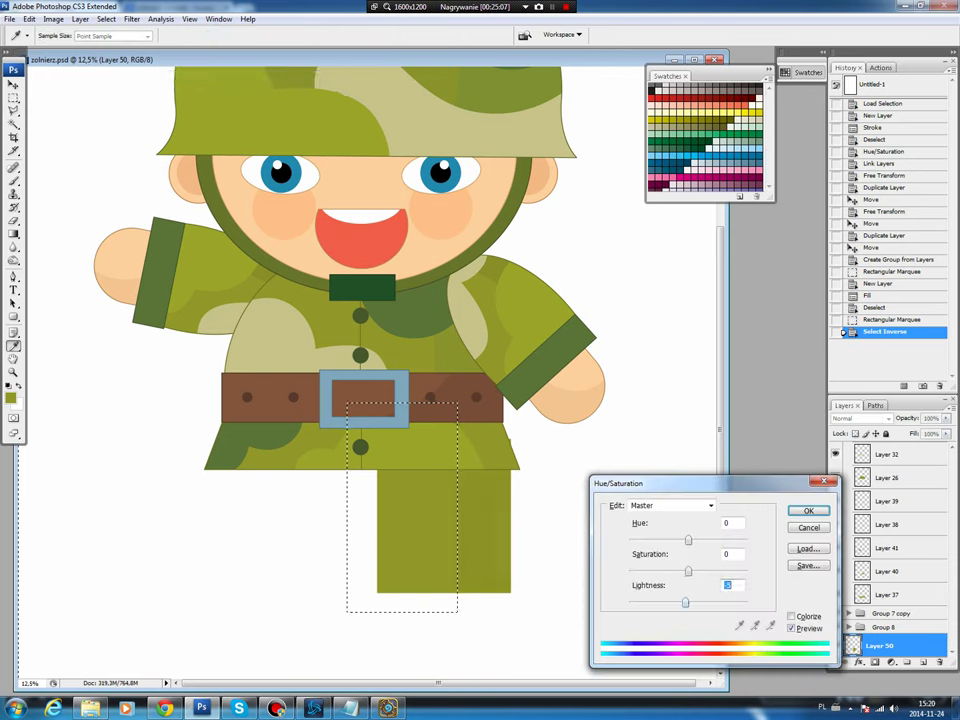
key("Return")
key("ctrl+d")
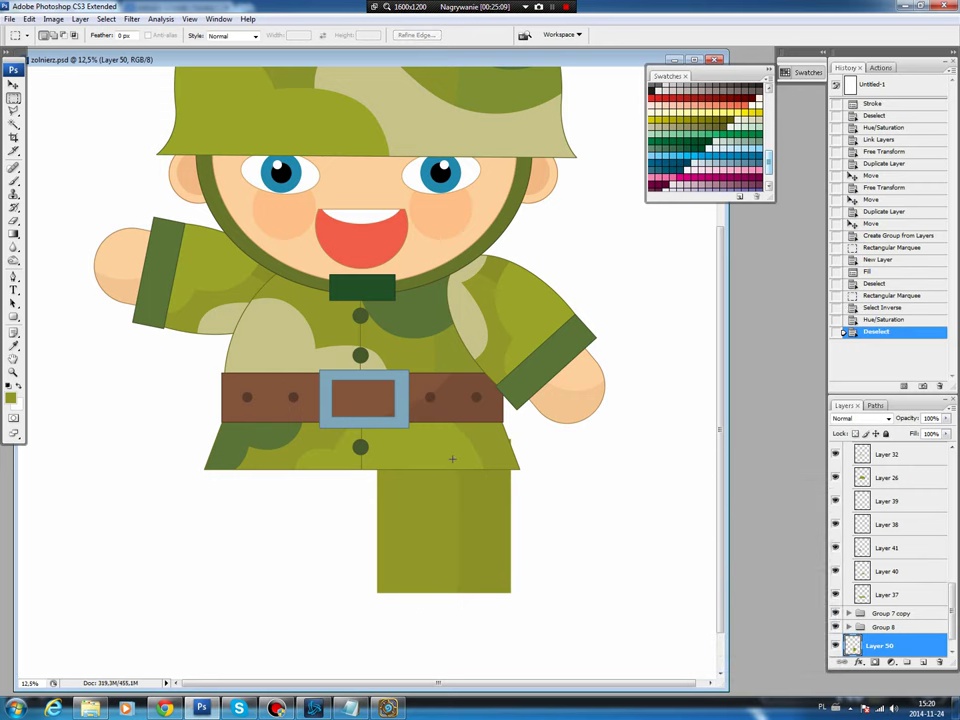
- Nudge the leg slightly left and up, then select its bottom strip
key("b")
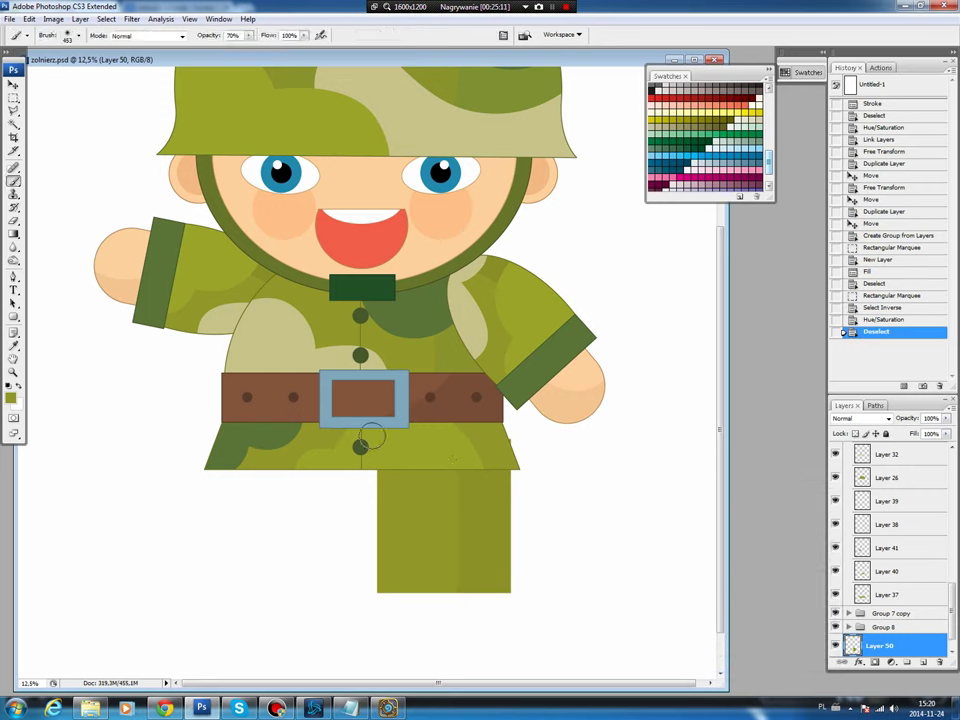
key("v")
left_click_drag(439, 501, 428, 497)
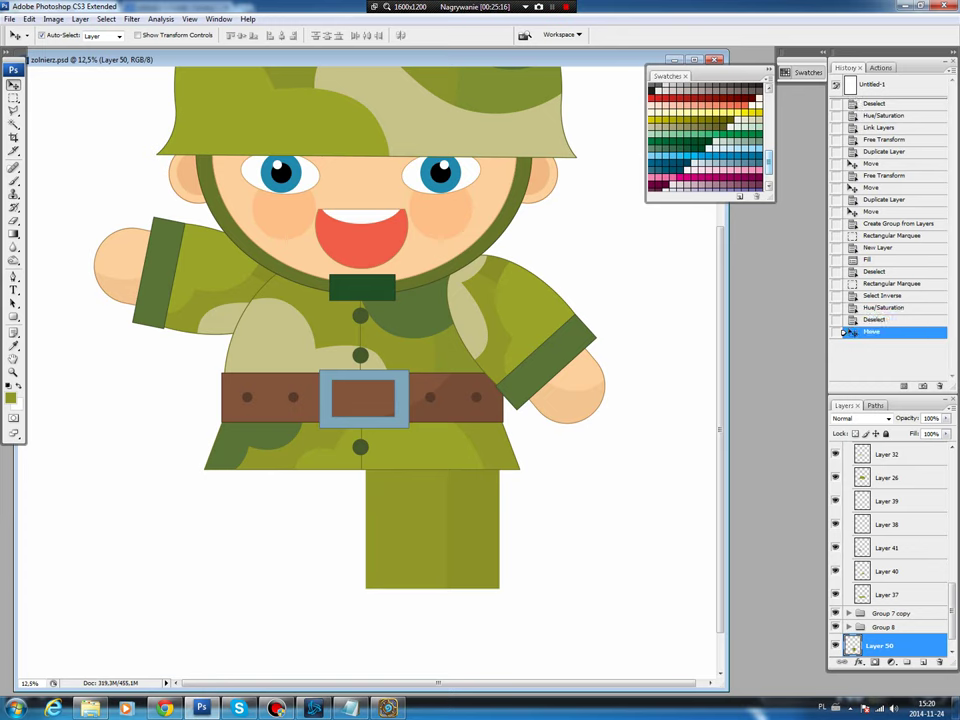
key("m")
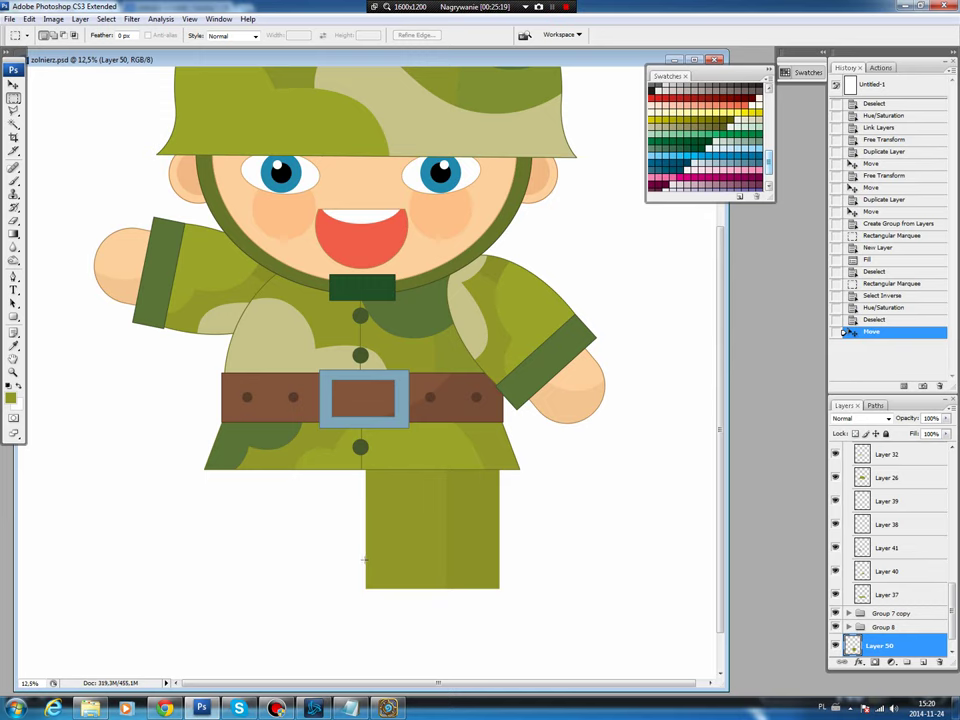
left_click_drag(389, 578, 499, 592)
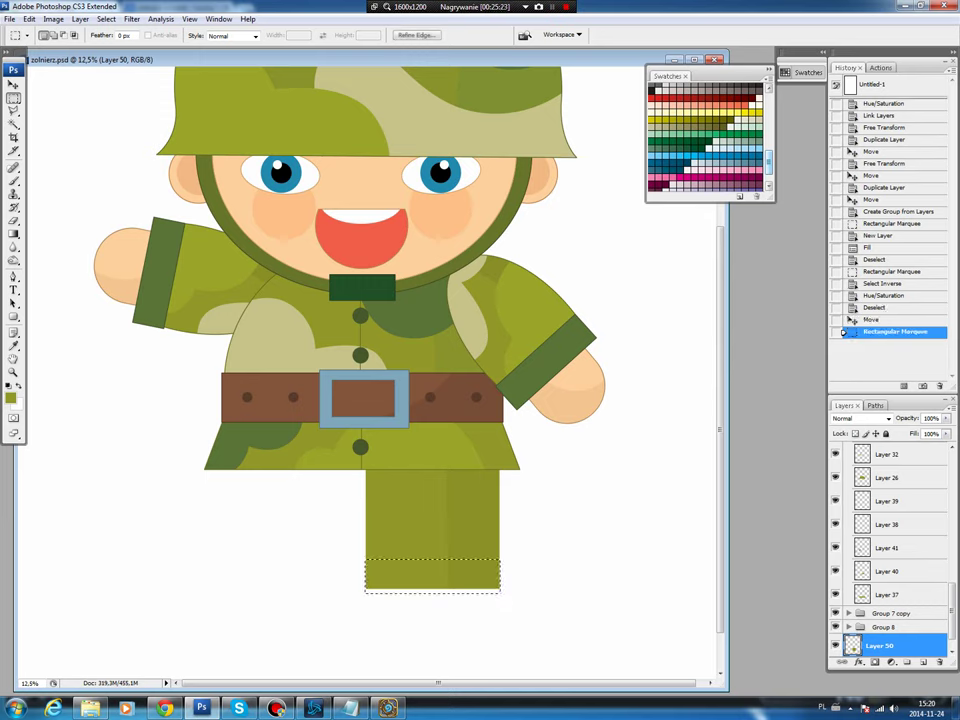
- Fill the leg-bottom selection with a dark green boot band on a new layer
left_click(874, 405)
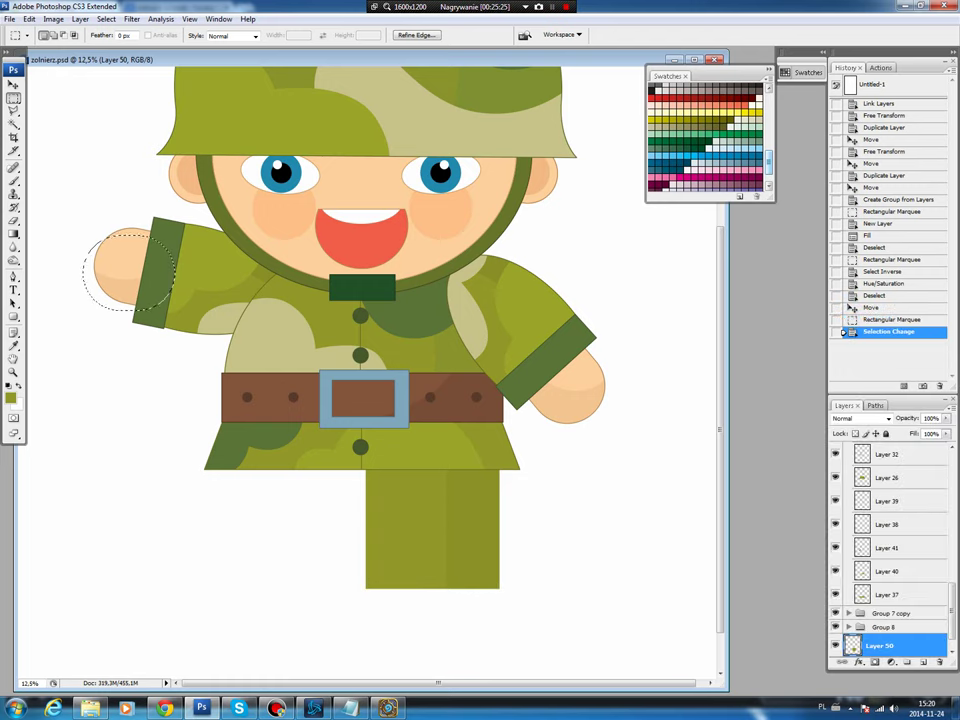
key("b")
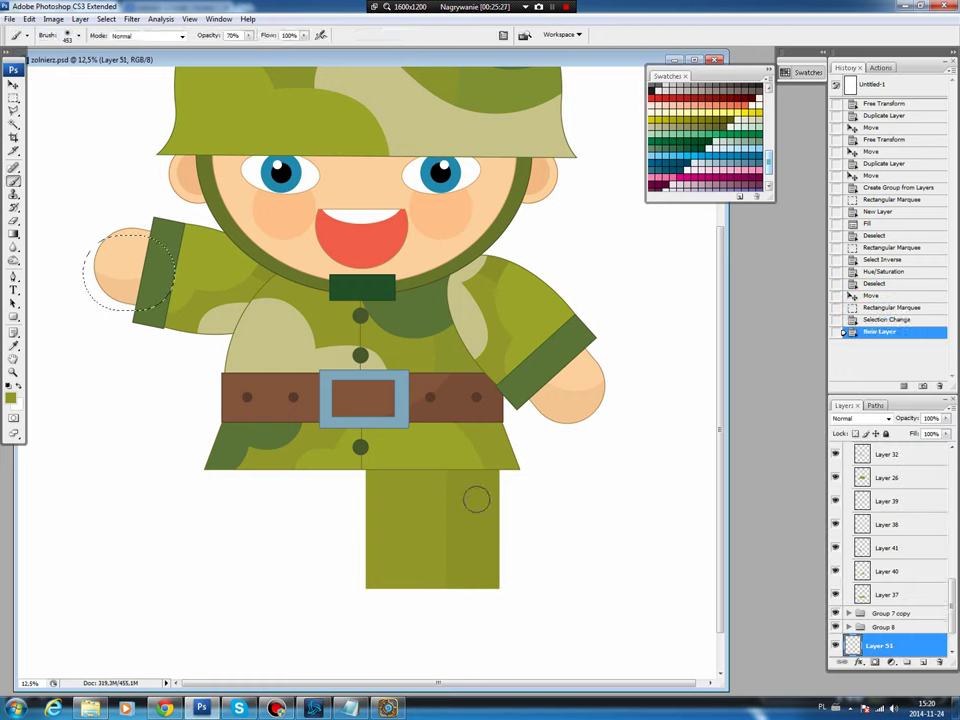
key("ctrl+z")
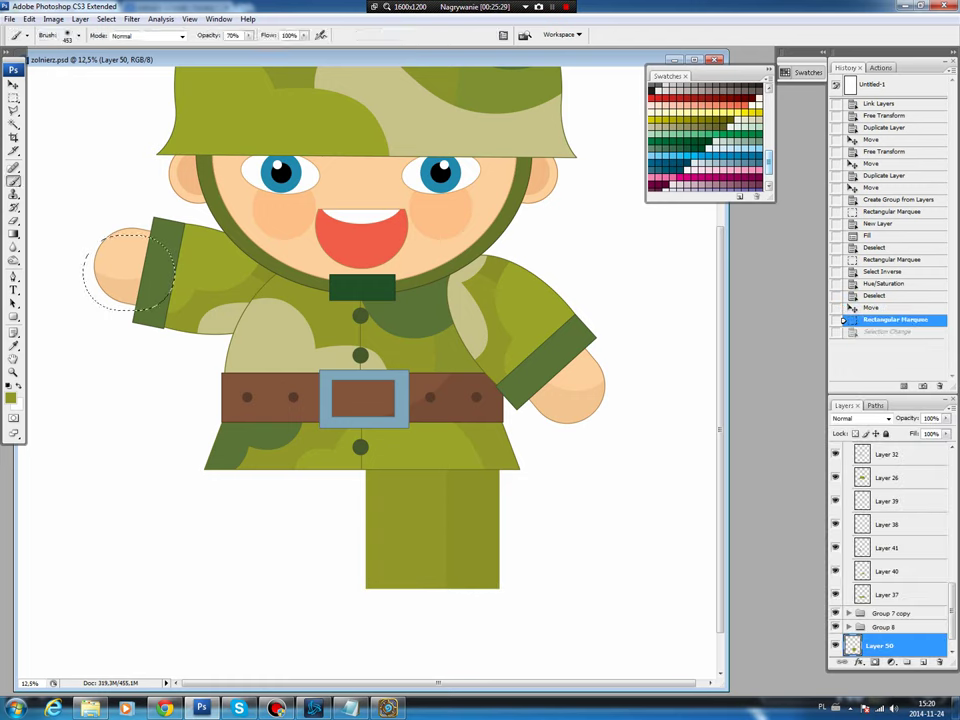
key("ctrl+alt+z")
key("ctrl+shift+alt+n")
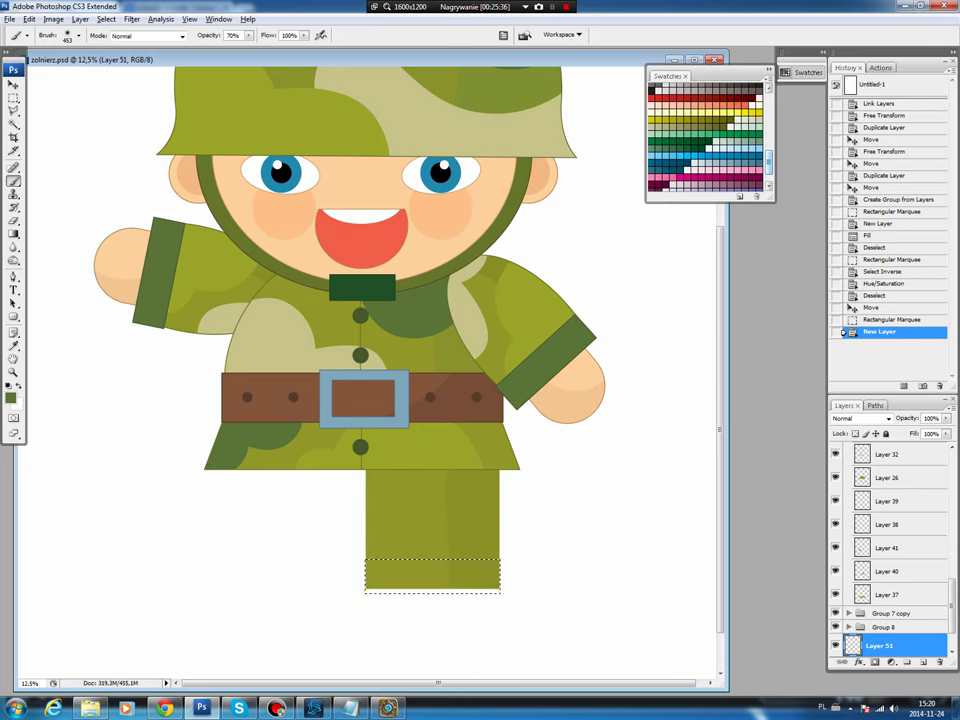
key("alt+BackSpace")
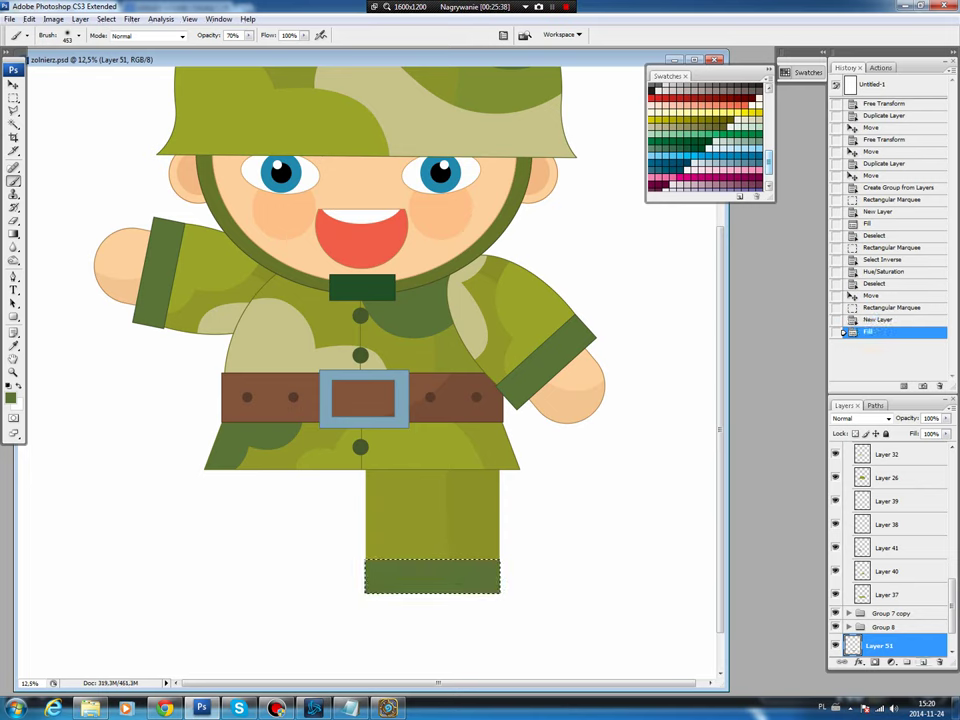
- Stroke the boot band with a dark green outline on another new layer
key("ctrl+shift+alt+n")
left_click(11, 397)
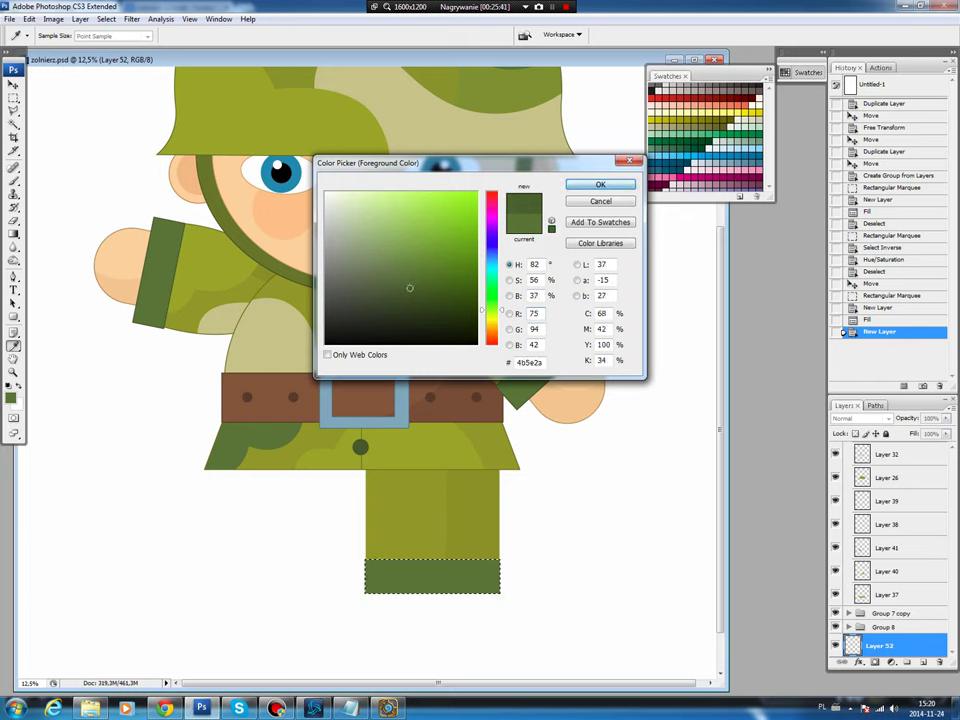
key("Return")
left_click(30, 19)
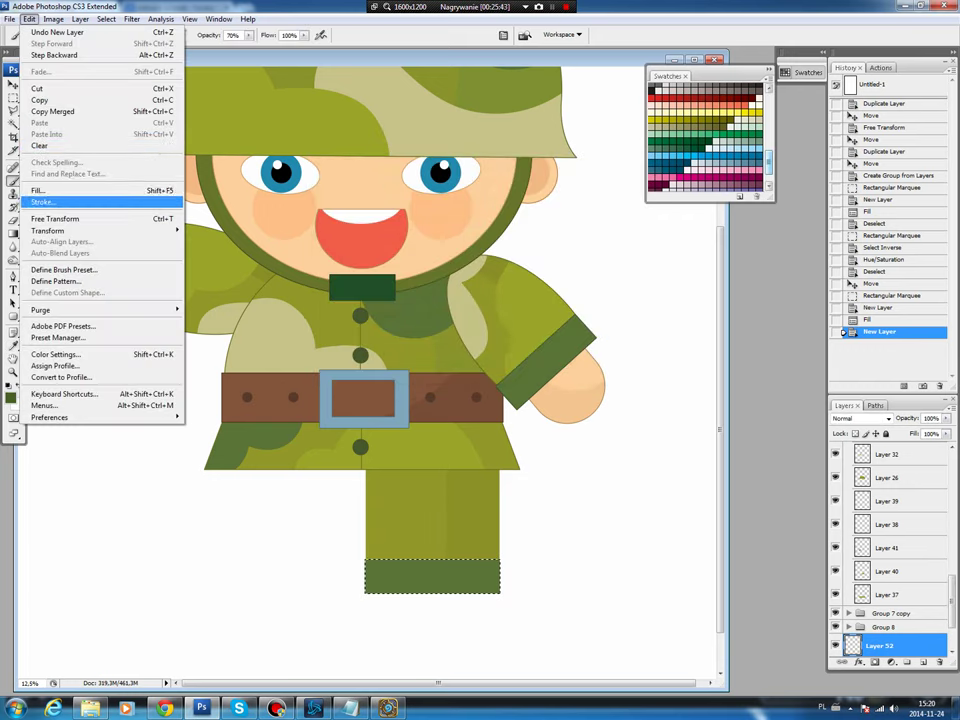
left_click(43, 202)
key("Return")
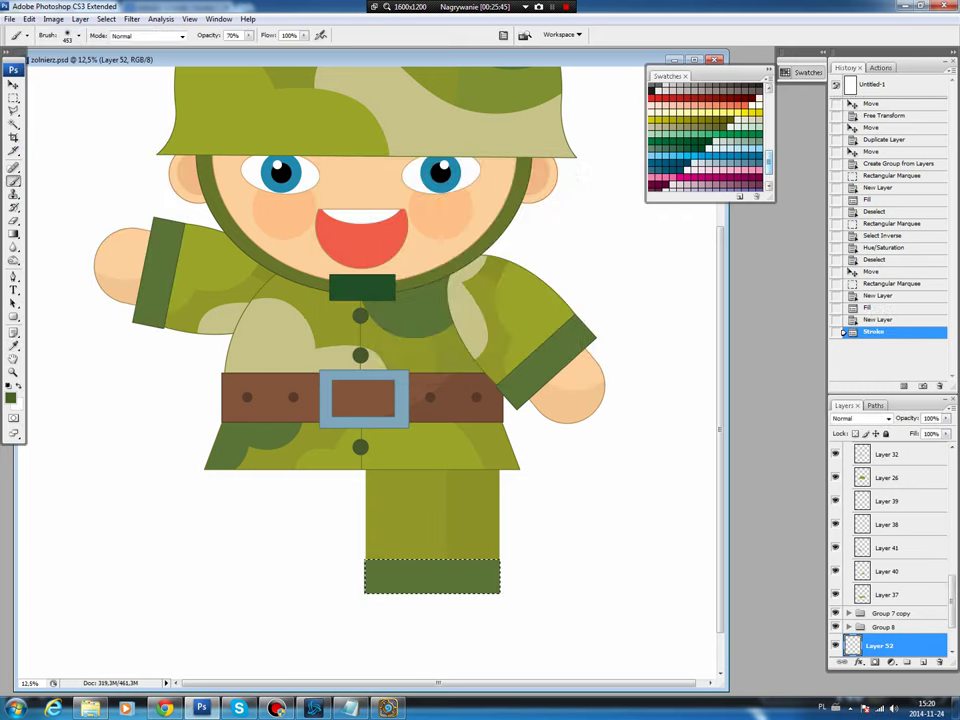
key("ctrl+d")
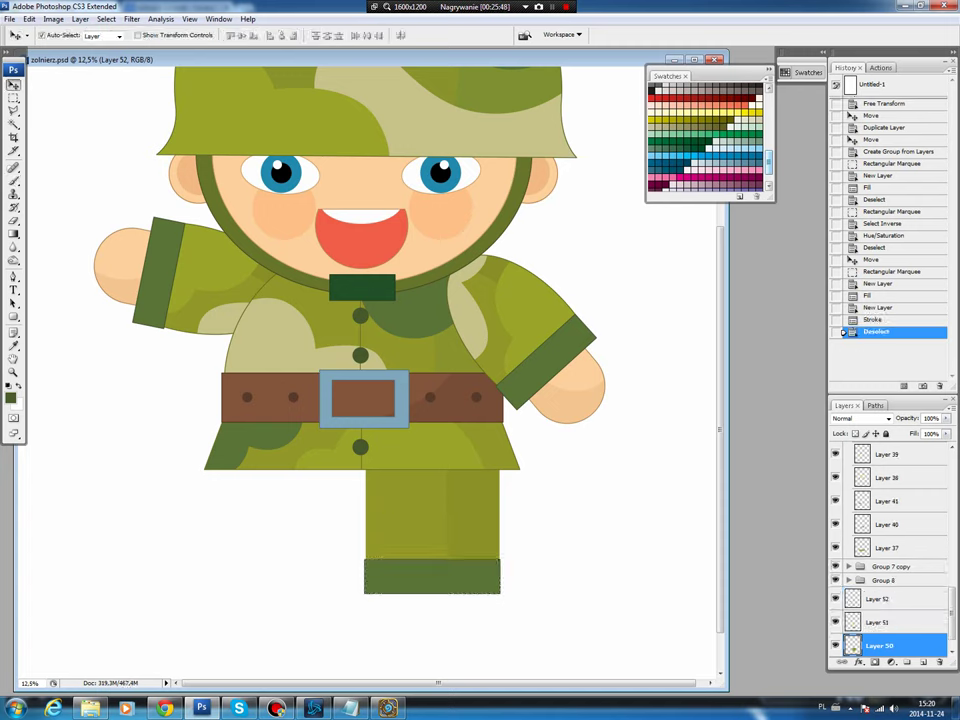
- Outline the straight leg with a dark olive stroke on a new layer
left_click(852, 645, "ctrl")
left_click(923, 662)
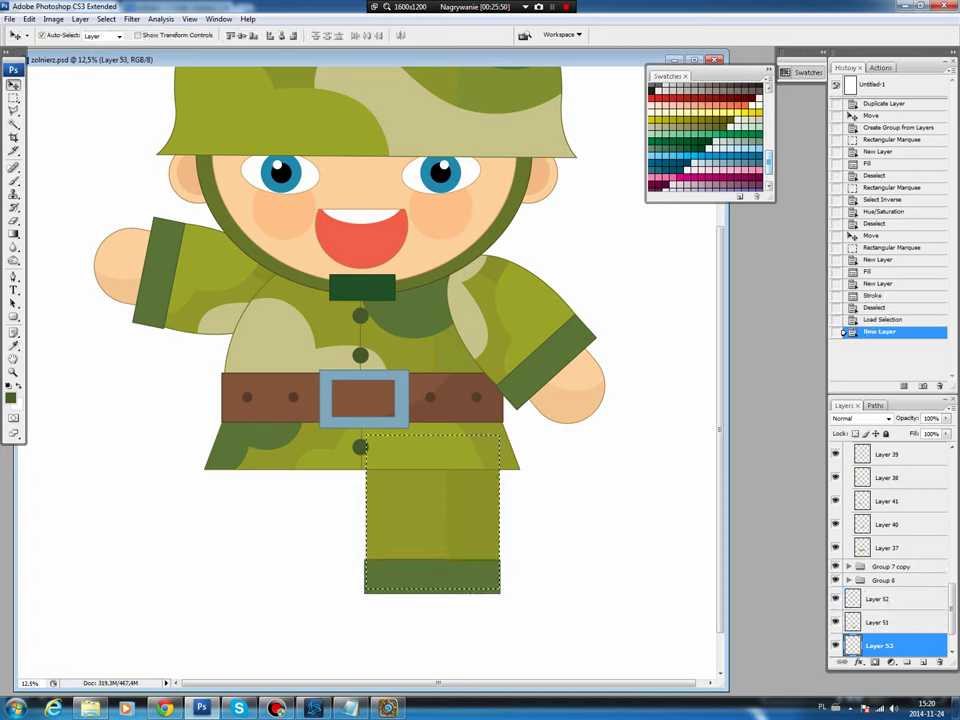
key("b")
left_click(11, 398)
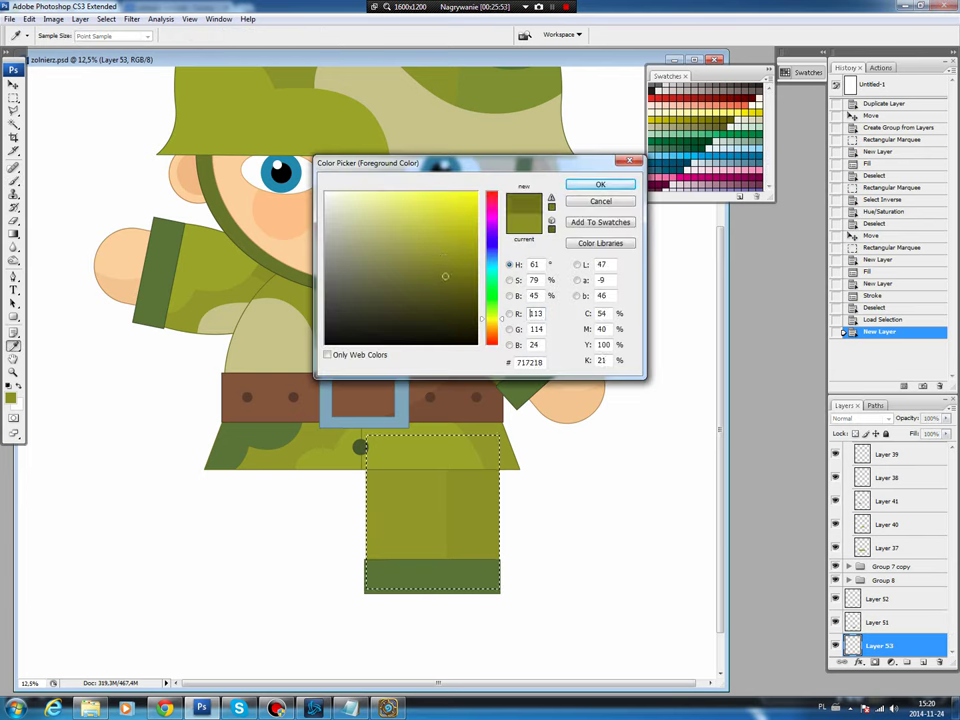
key("Return")
left_click(29, 18)
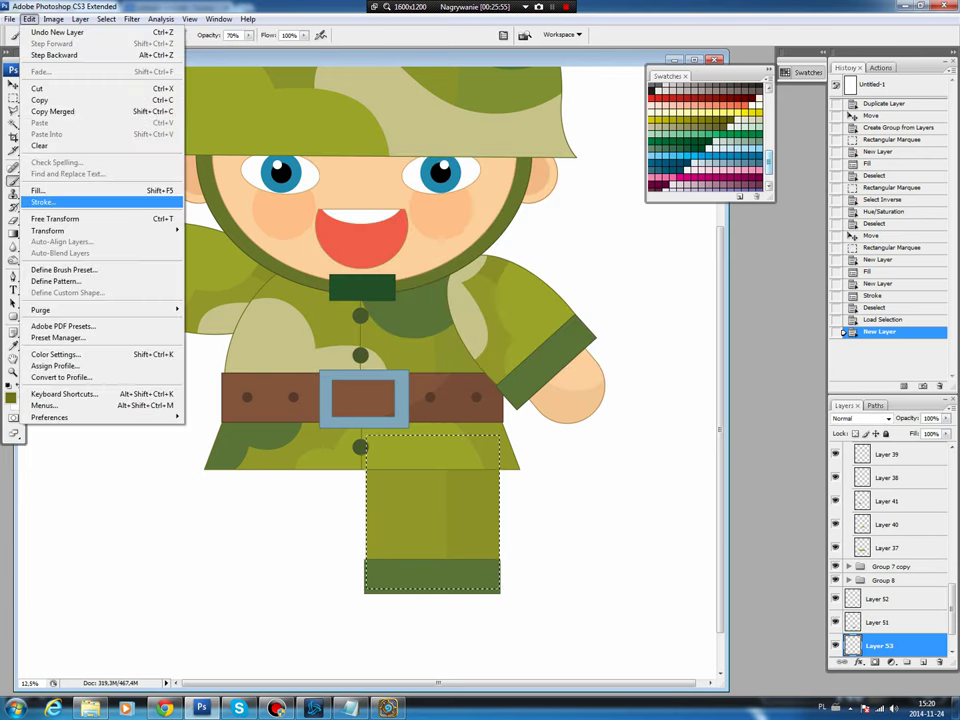
left_click(42, 201)
key("Return")
key("ctrl+d")
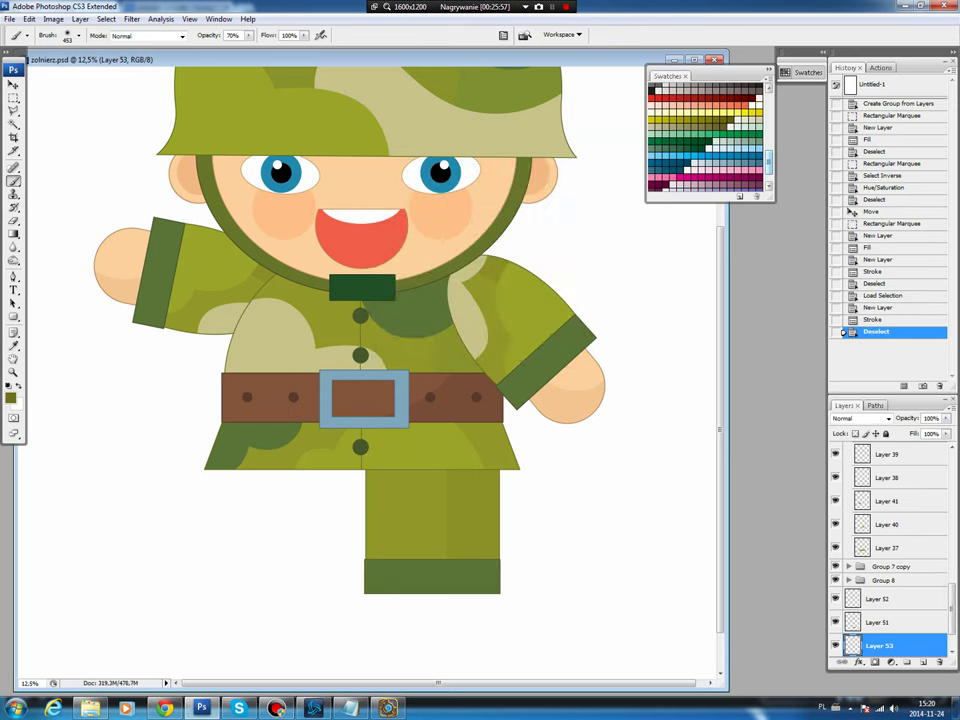
- Link the leg's four layers, Layers 50–53, together
scroll(890, 550, "down", 1)
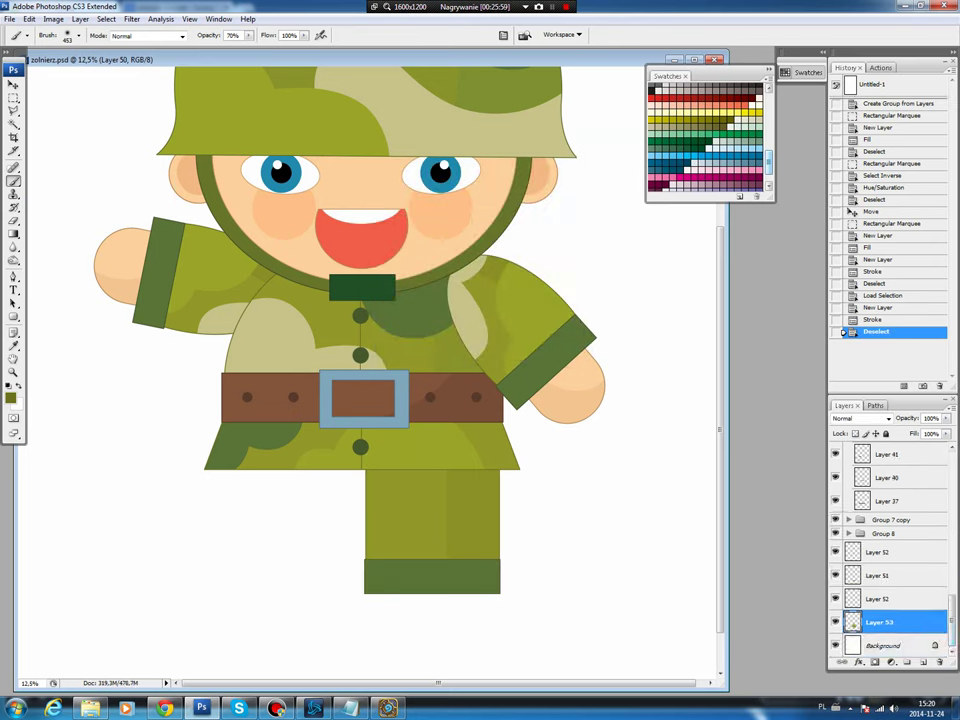
left_click(880, 552)
left_click(880, 621, "shift")
left_click(843, 662)
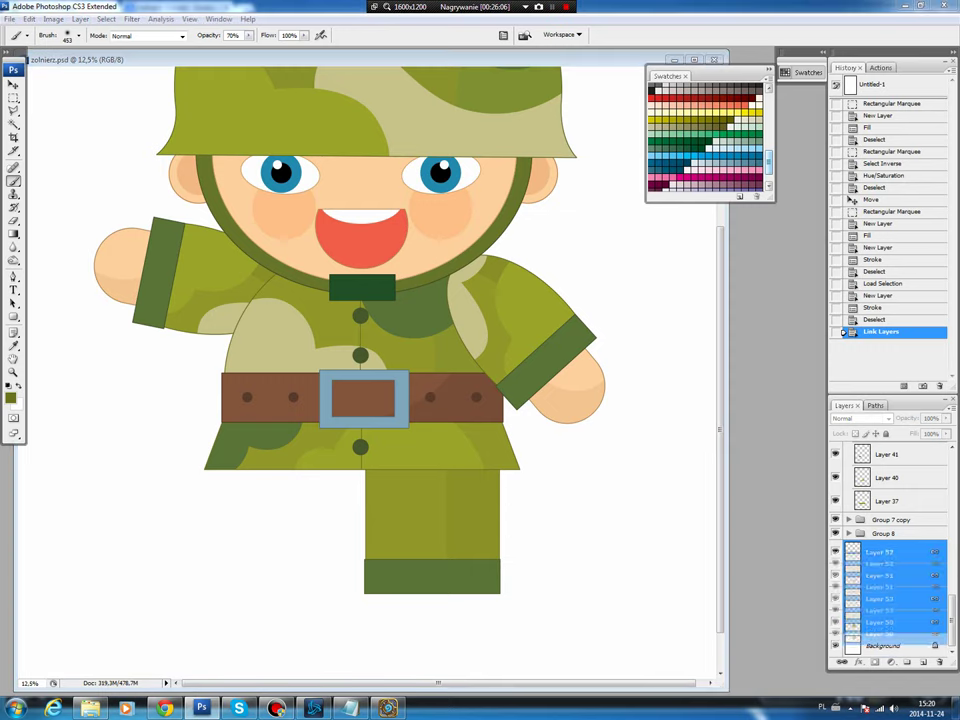
- Group the leg layers, duplicate the group, and tilt the copy about 27° to the left
key("ctrl+g")
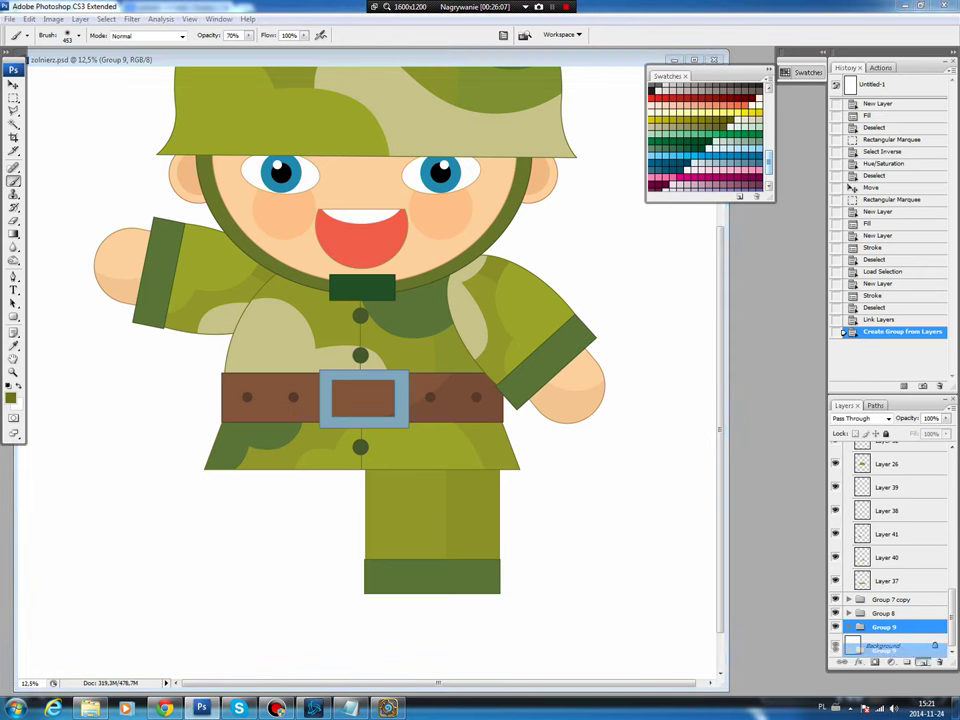
left_click_drag(883, 626, 923, 662)
key("v")
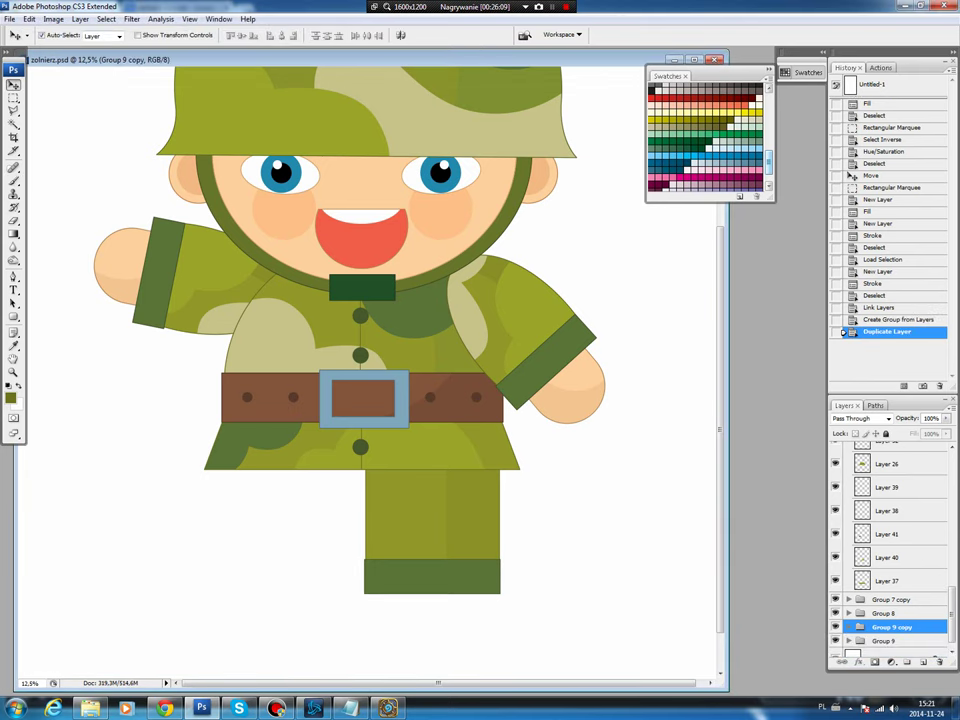
key("ctrl+t")
left_click_drag(505, 598, 453, 623)
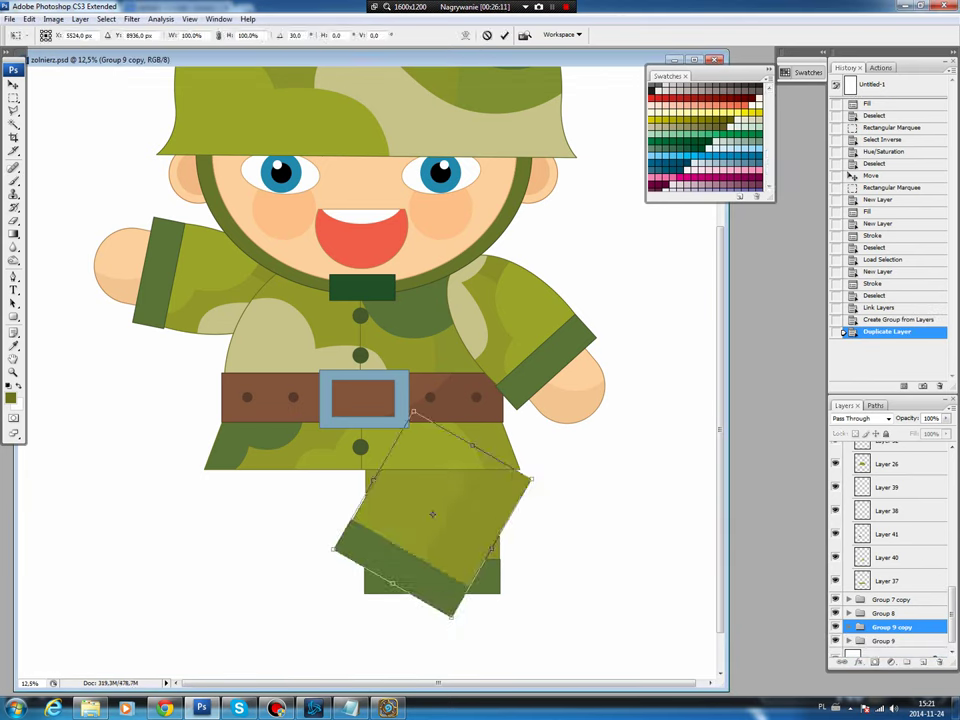
mouse_move(432, 514)
left_mouse_down()
mouse_move(283, 513)
mouse_move(275, 497)
left_mouse_up()
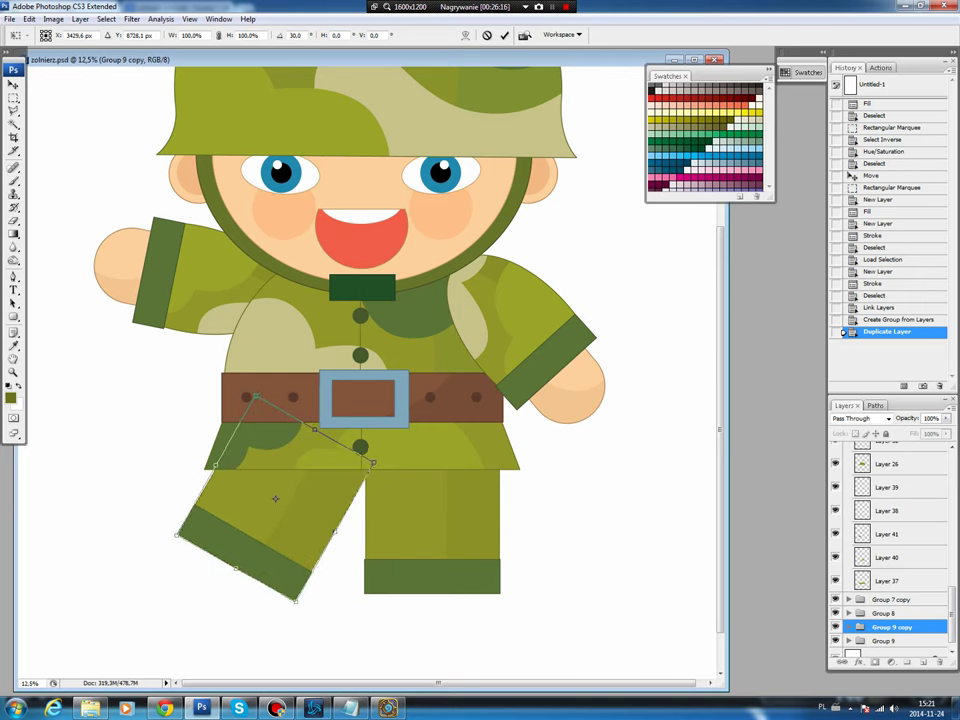
left_click_drag(225, 440, 145, 400)
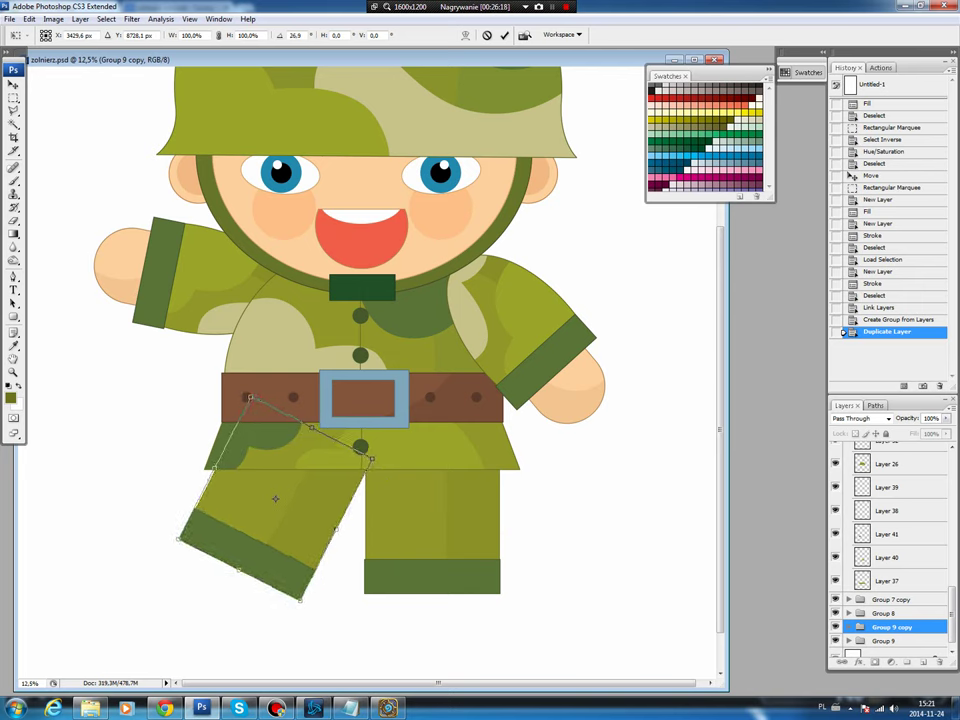
left_click_drag(187, 432, 189, 434)
key("Return")
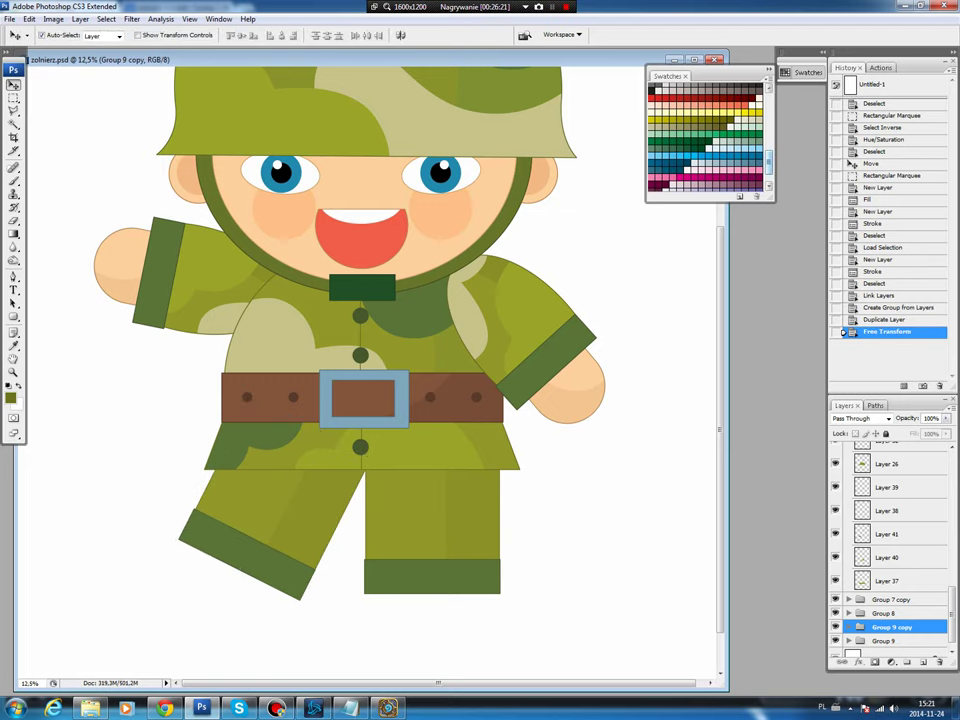
- Nudge both legs into alignment, collapse the original leg group and target the Background layer
left_click_drag(215, 445, 212, 448)
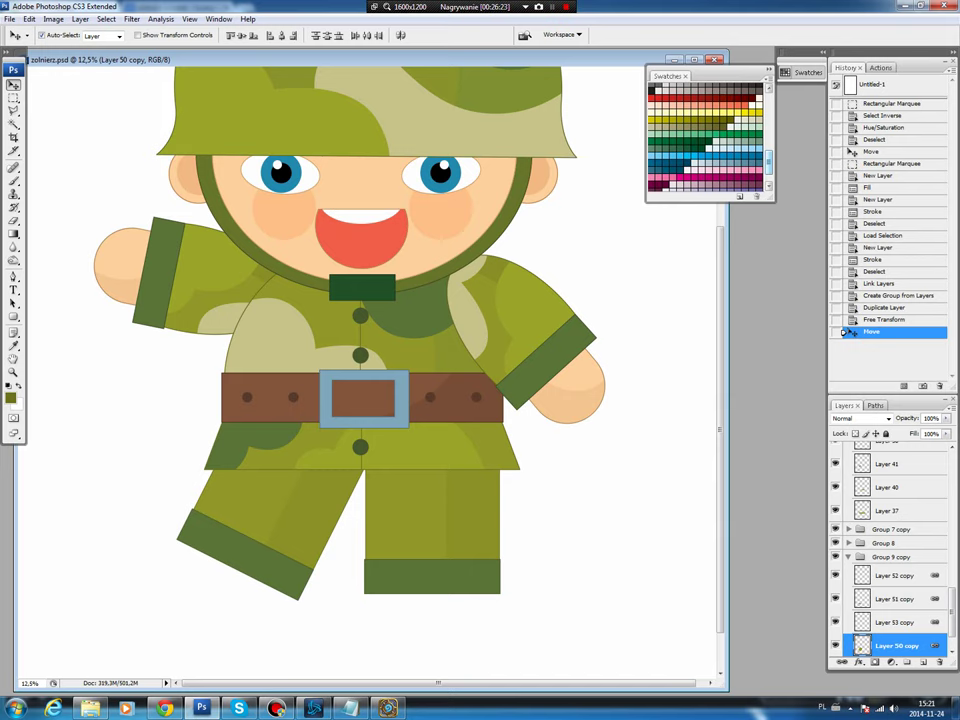
left_click_drag(430, 530, 426, 530)
key("Right")
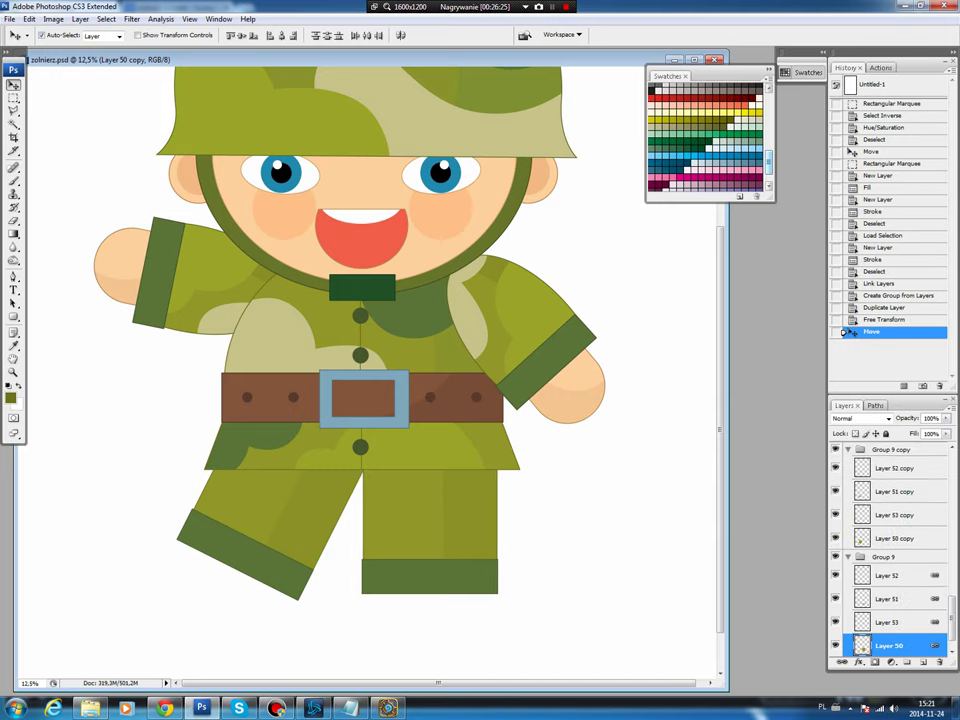
scroll(360, 360, "up", 2)
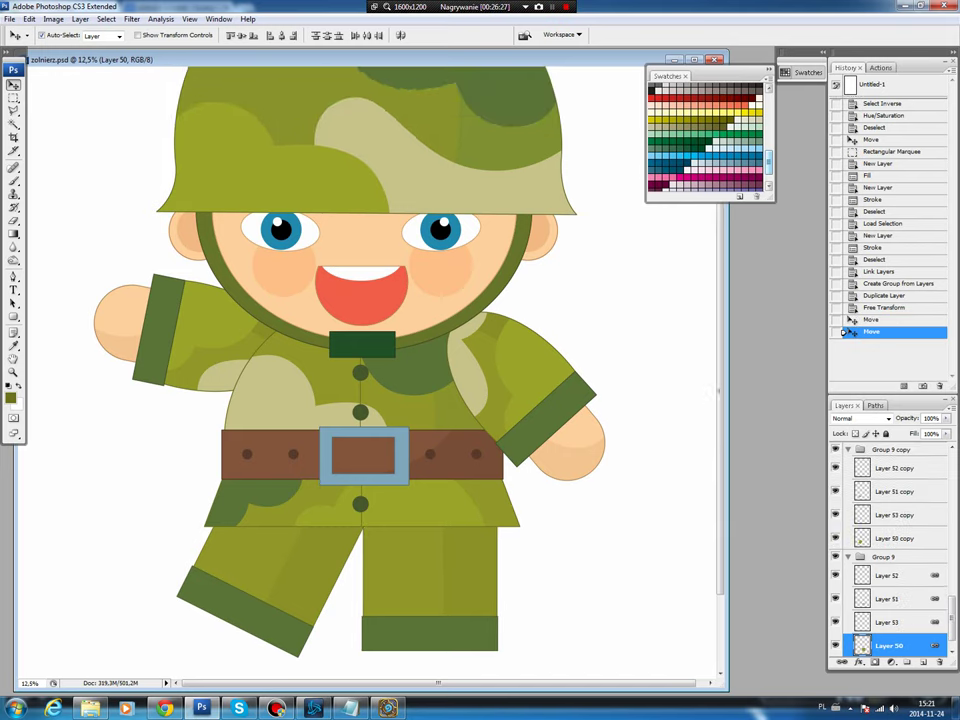
scroll(360, 360, "up", 3)
scroll(360, 360, "down", 1)
scroll(360, 360, "down", 3)
scroll(360, 360, "down", 1)
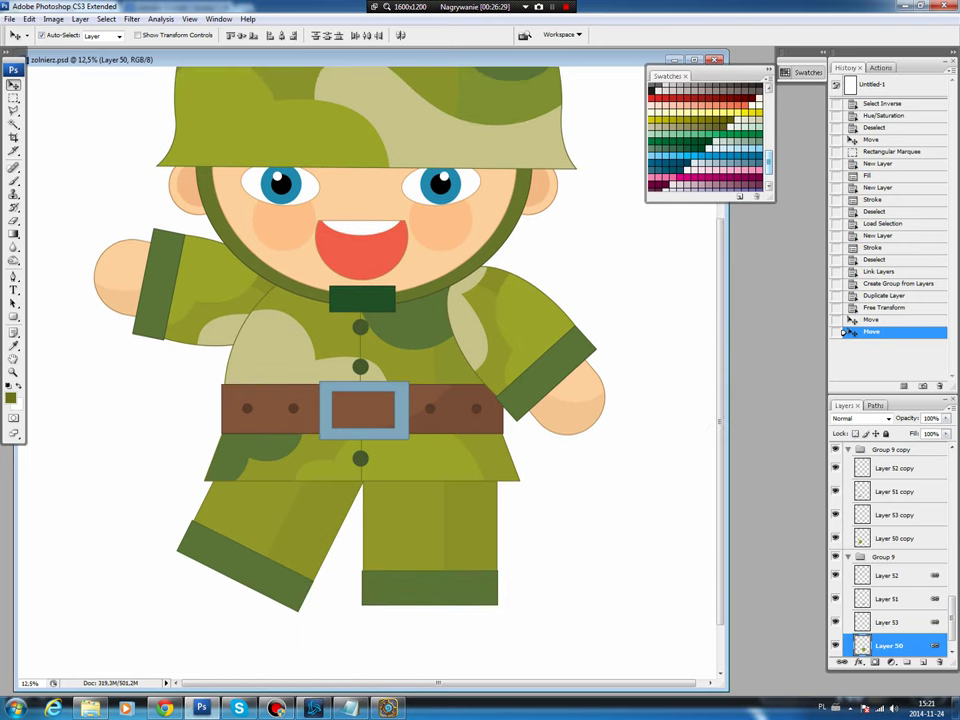
scroll(360, 360, "down", 3)
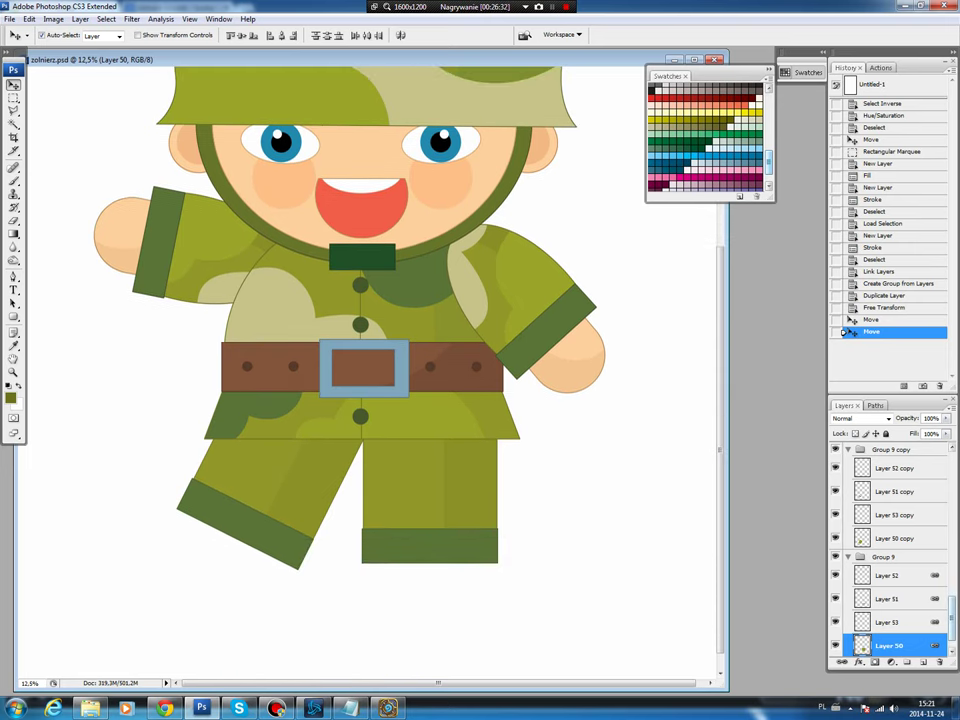
left_click(848, 556)
left_click(883, 626)
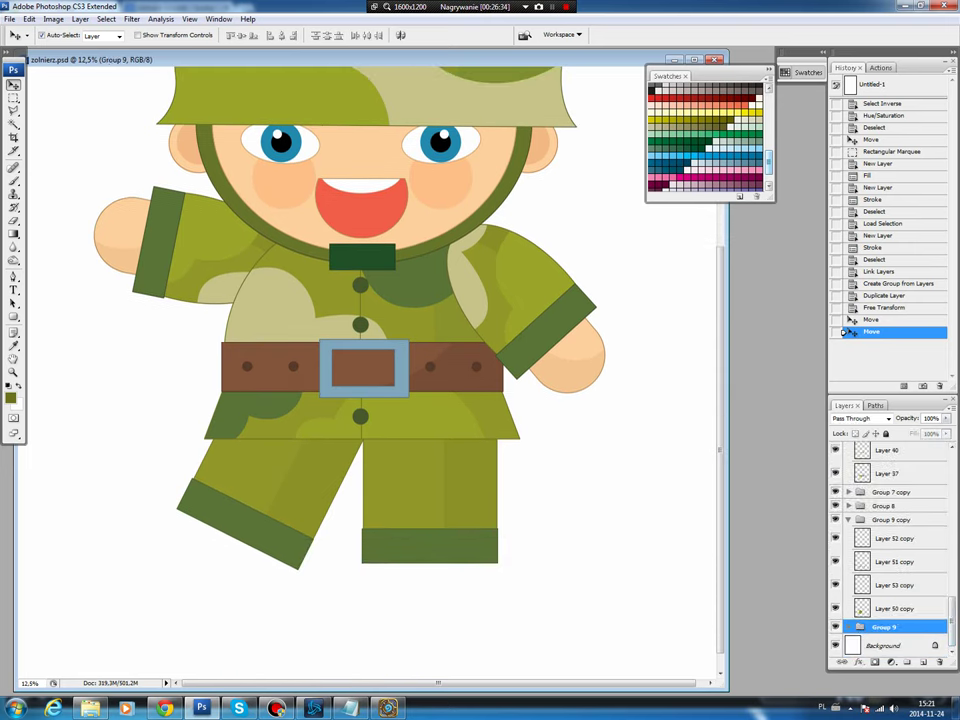
left_click(883, 645)
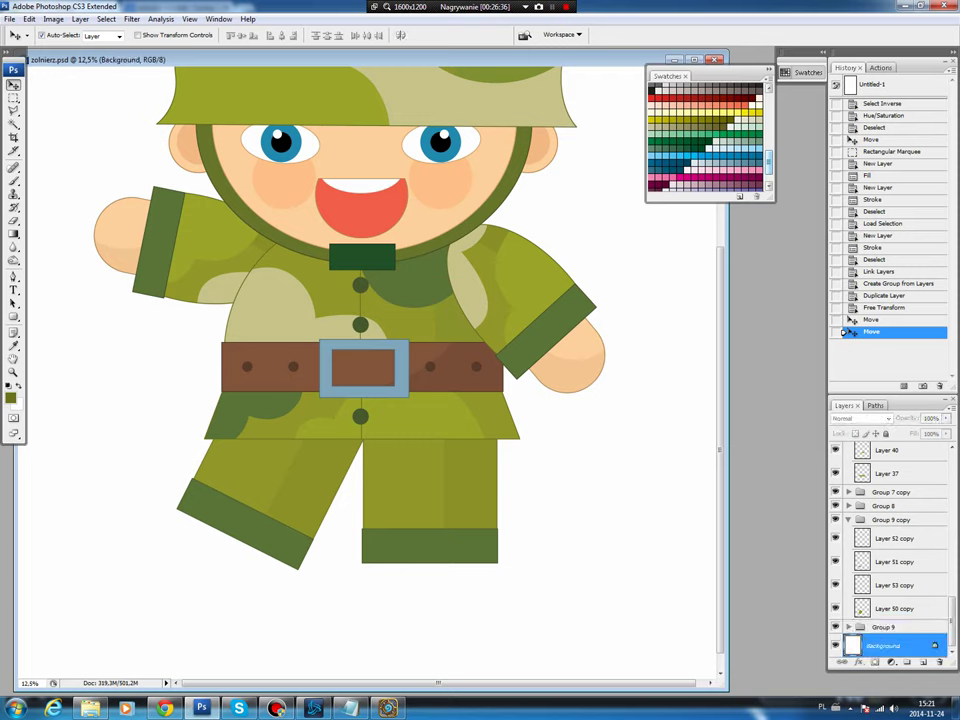
- Make a black rounded shoe on a new layer from a rounded-rectangle path
left_click(13, 316)
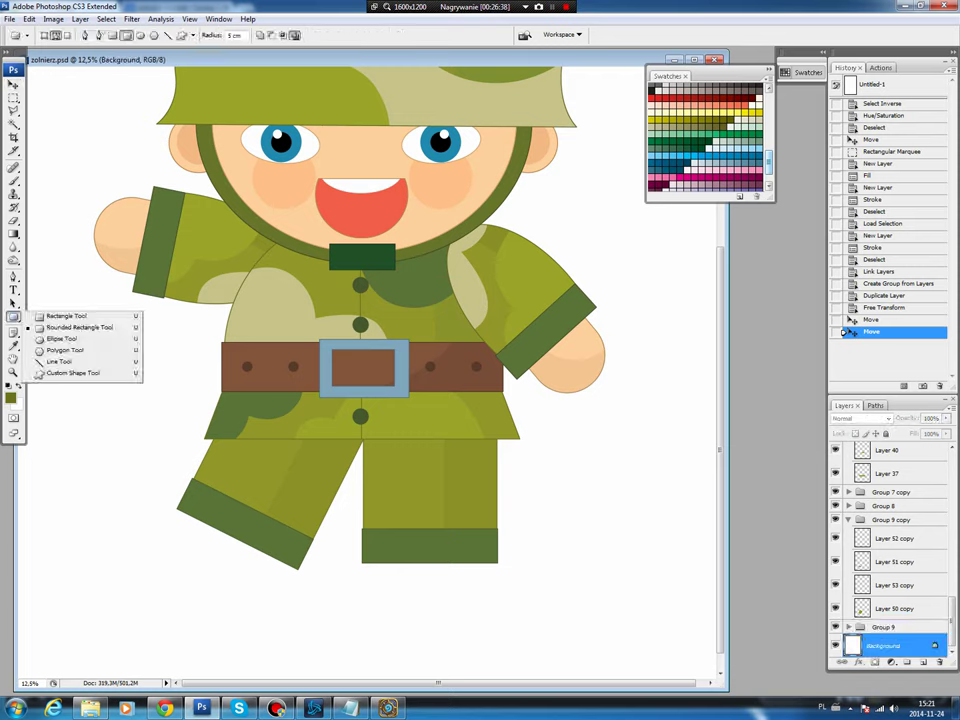
left_click(79, 327)
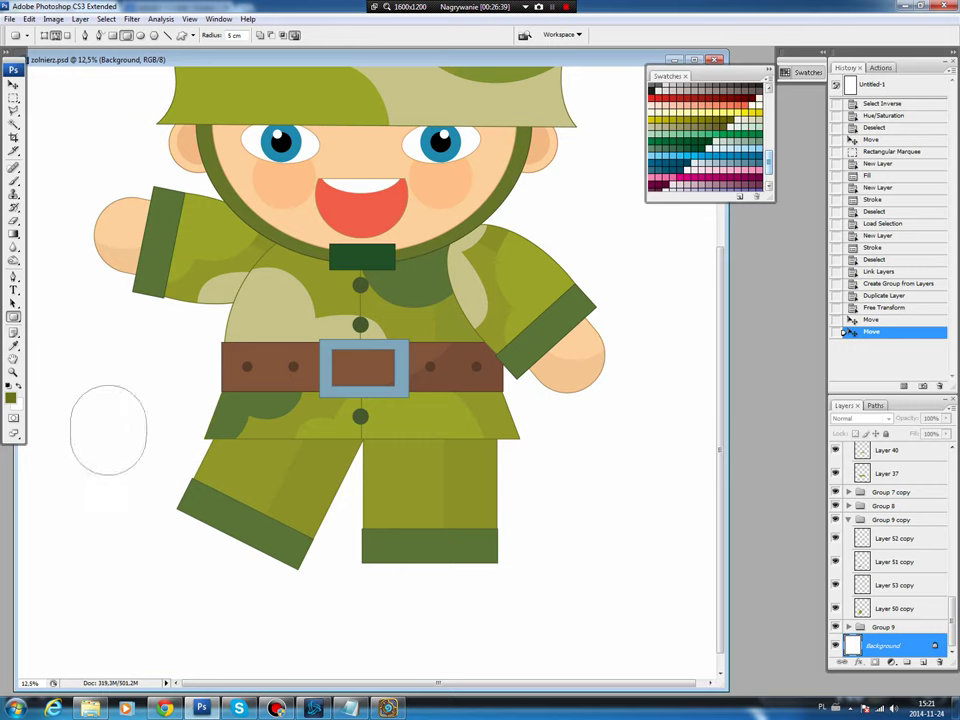
left_click_drag(127, 450, 163, 487)
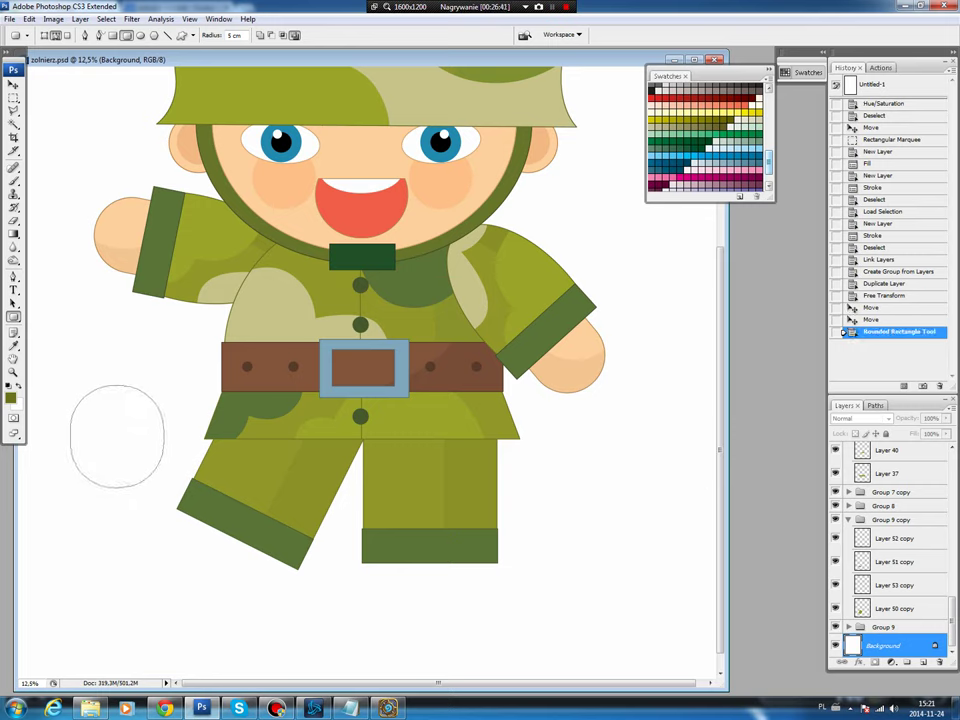
left_click(875, 405)
left_click(845, 420, "ctrl")
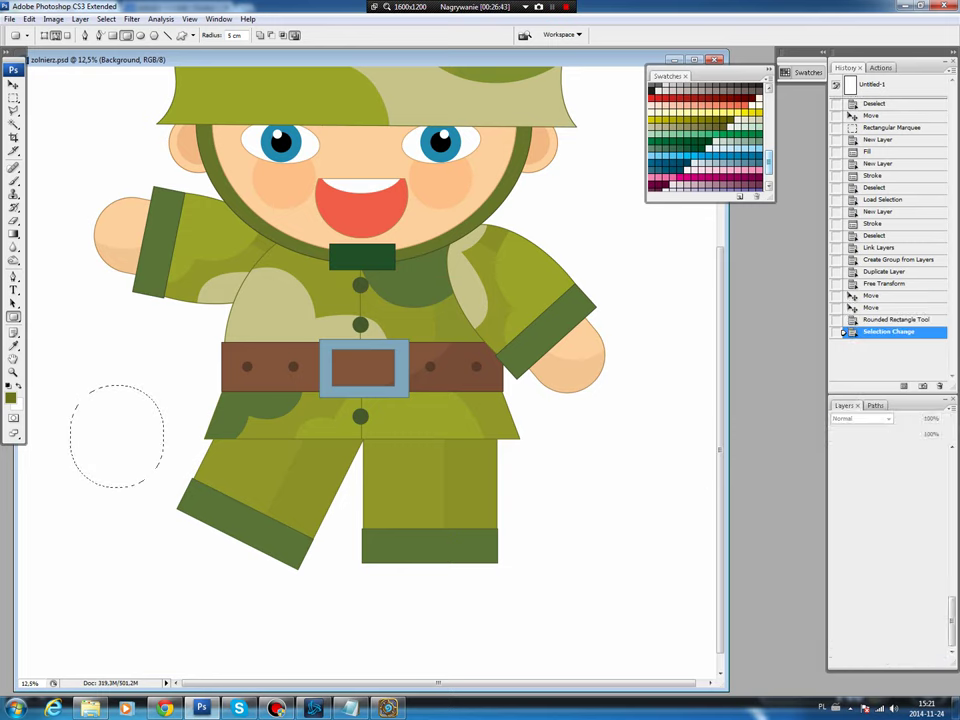
left_click(844, 405)
key("ctrl+shift+alt+n")
key("d")
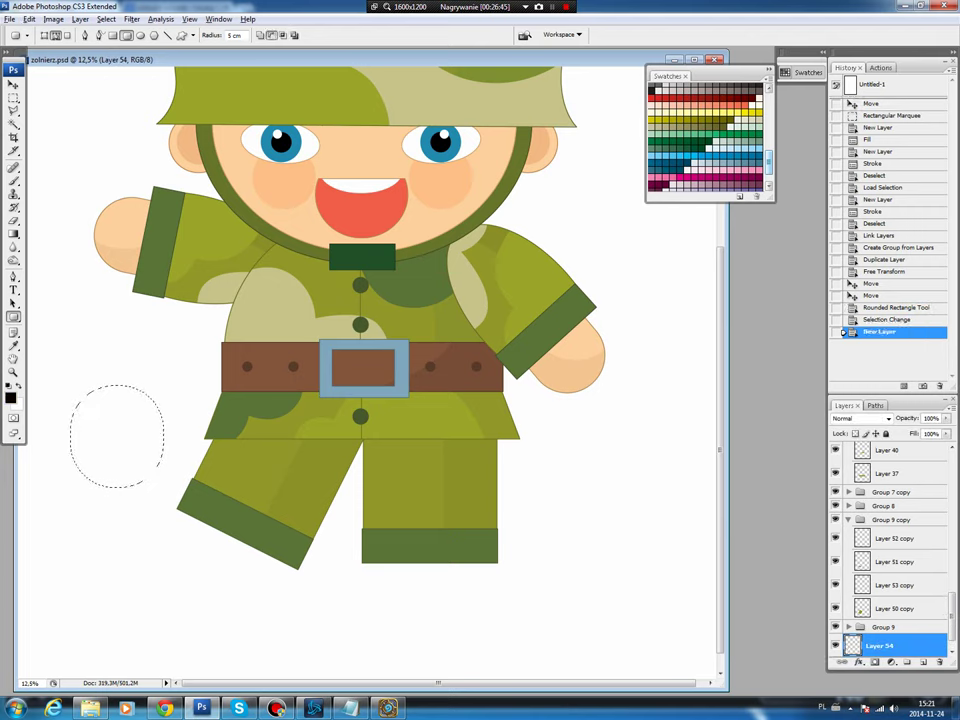
key("alt+BackSpace")
key("ctrl+d")
- Move the black shoe under the left leg's cuff and rotate it to match the tilt
key("v")
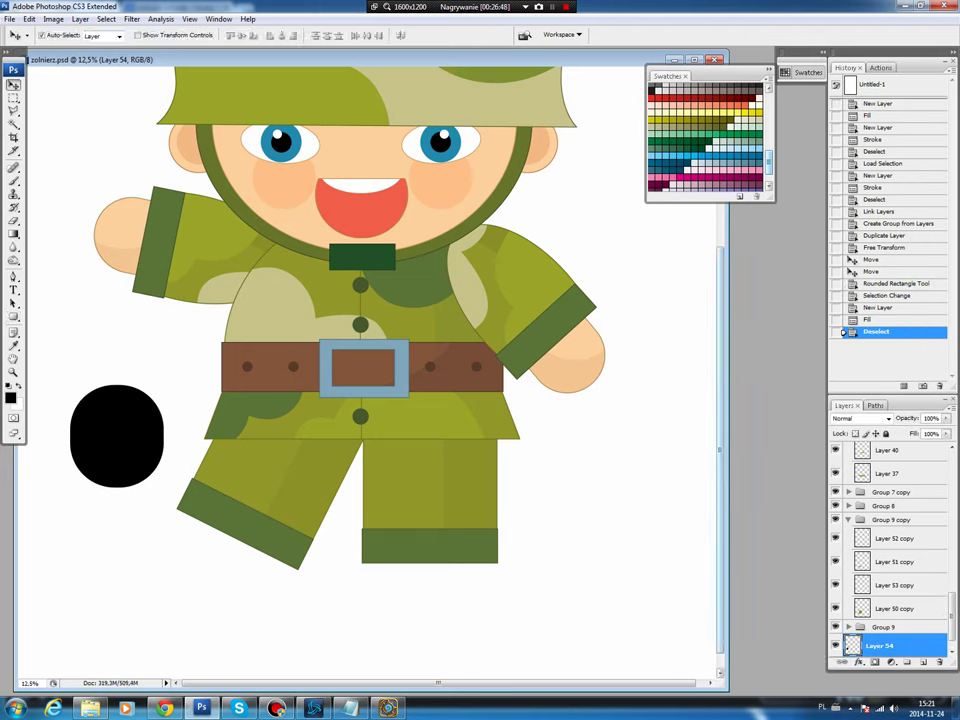
left_click_drag(116, 435, 240, 528)
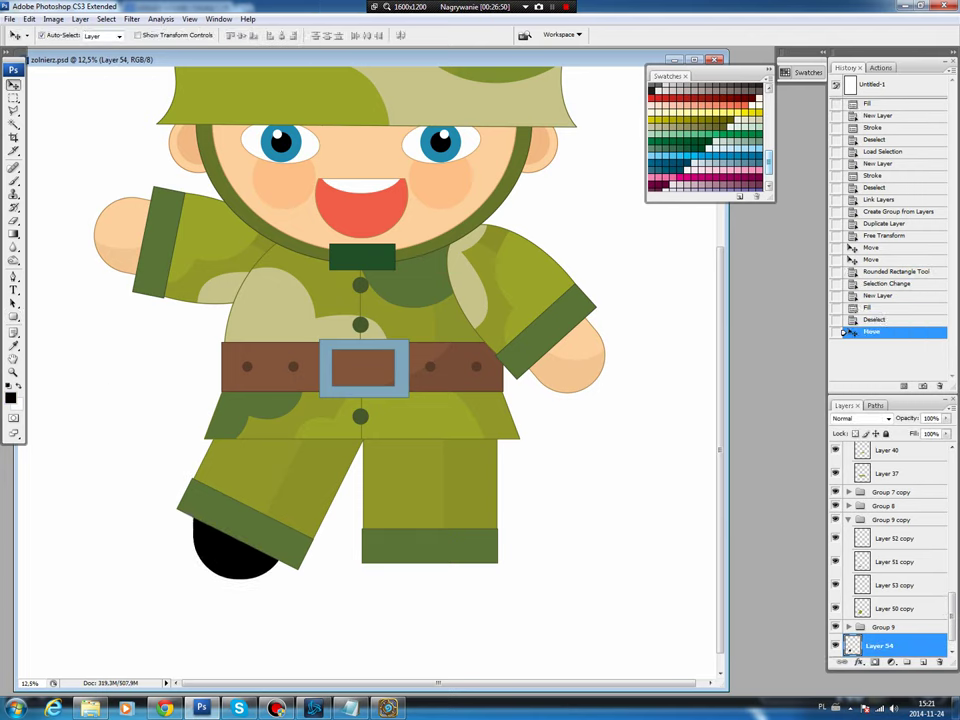
key("ctrl+t")
left_click_drag(132, 470, 140, 400)
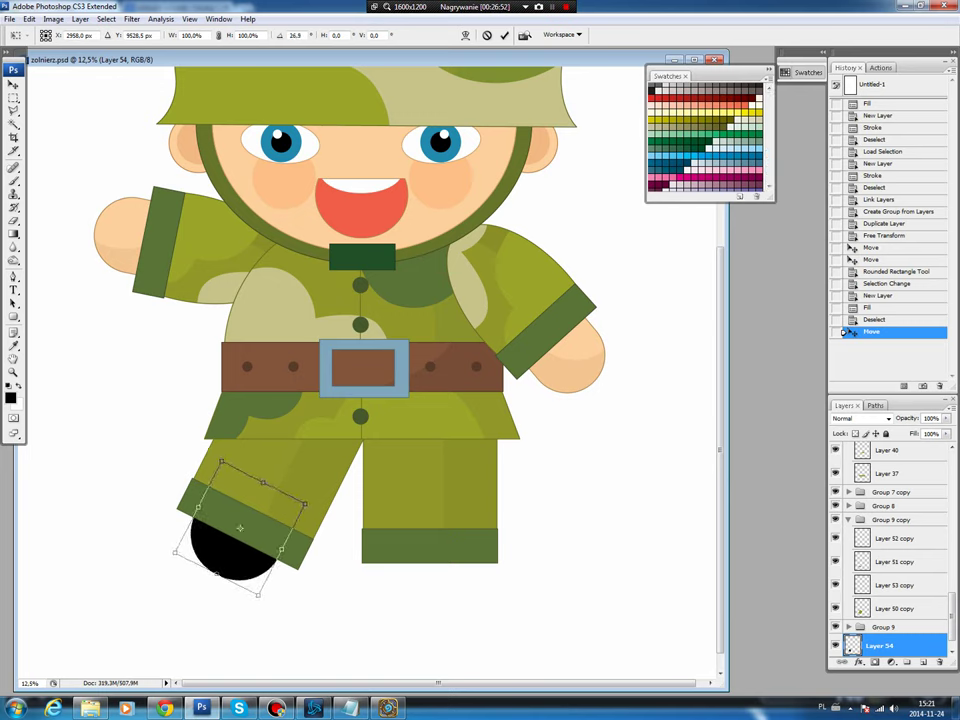
key("Return")
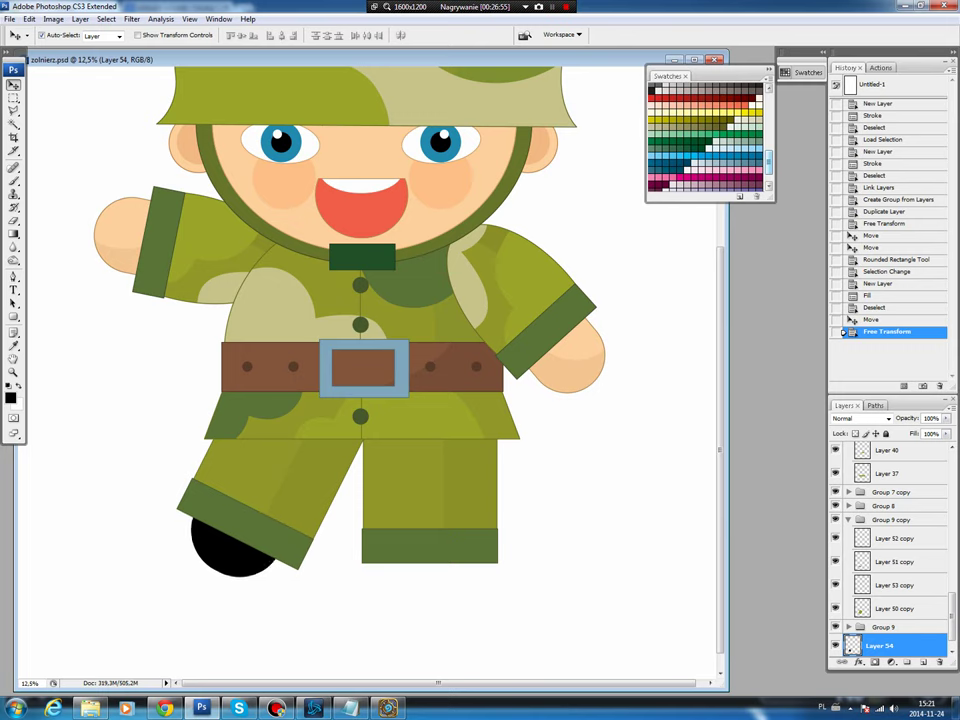
key("ctrl+t")
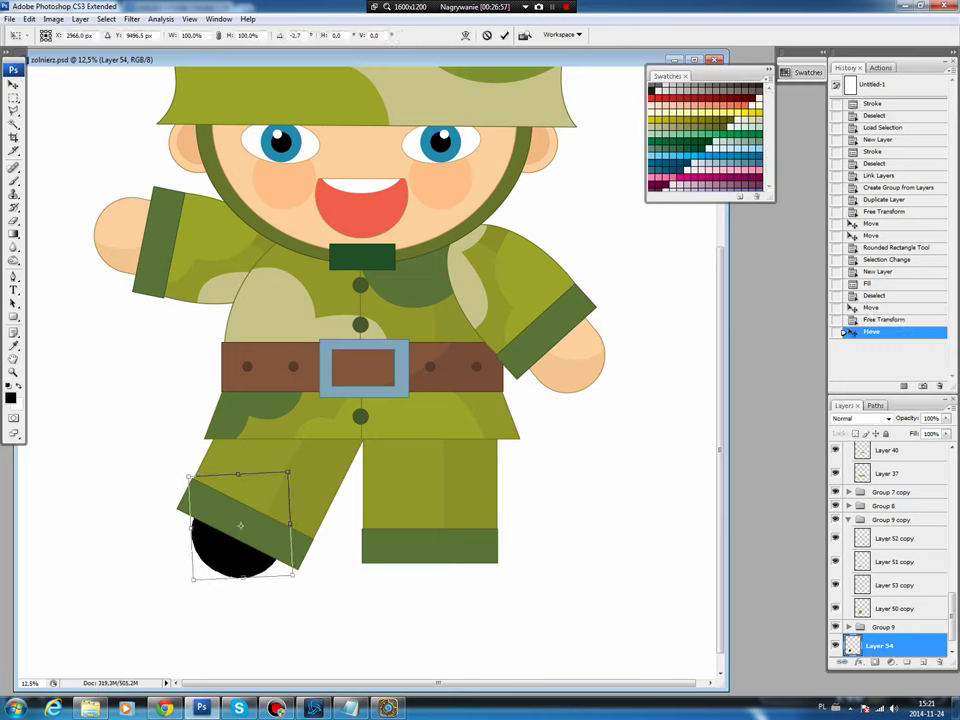
key("Return")
- Duplicate the shoe, then rotate and position the copy under the right trouser leg
key("ctrl+j")
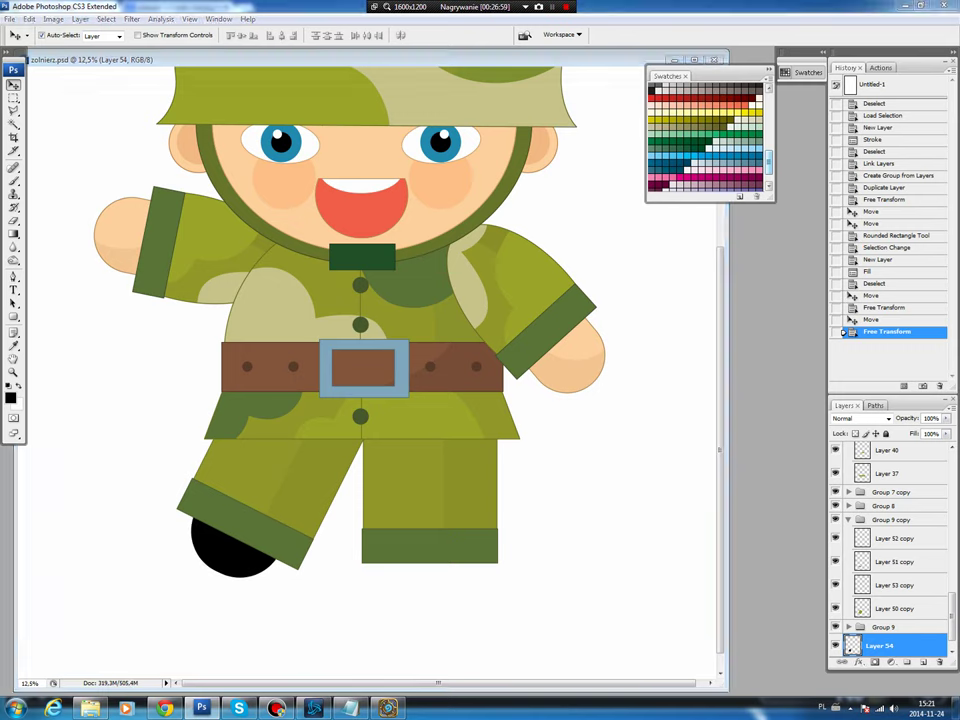
left_click_drag(233, 548, 430, 575)
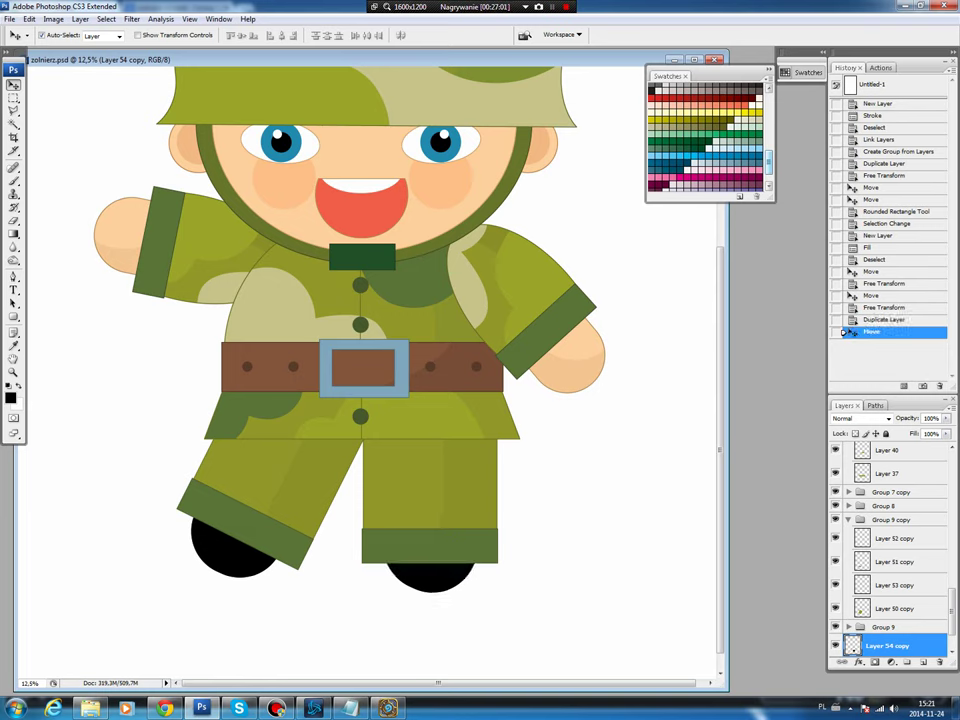
key("ctrl+t")
left_click_drag(515, 595, 527, 568)
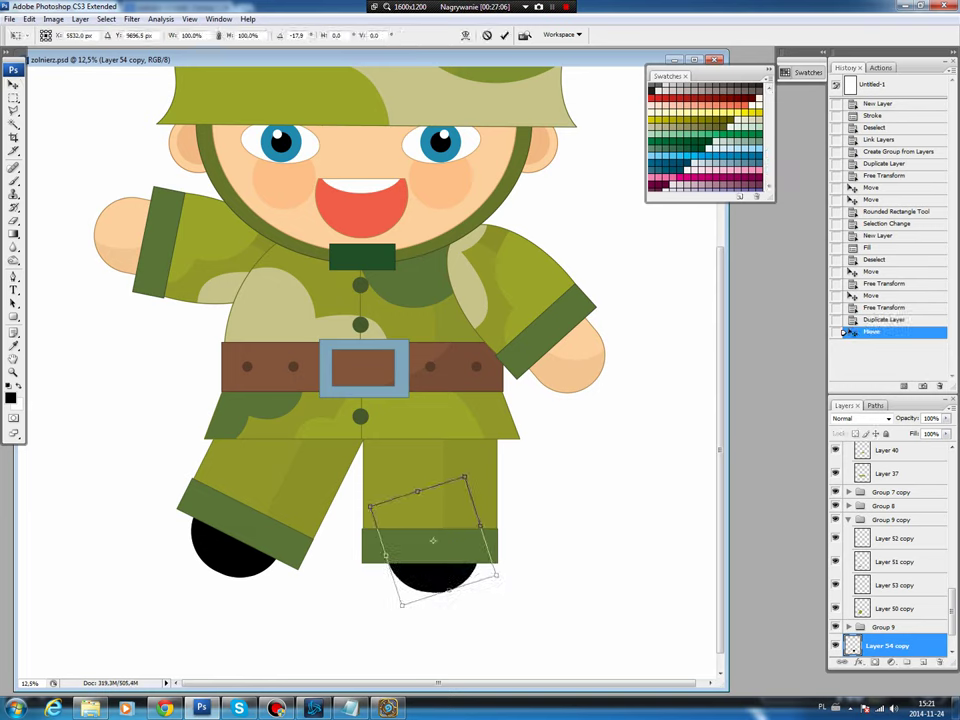
key("Return")
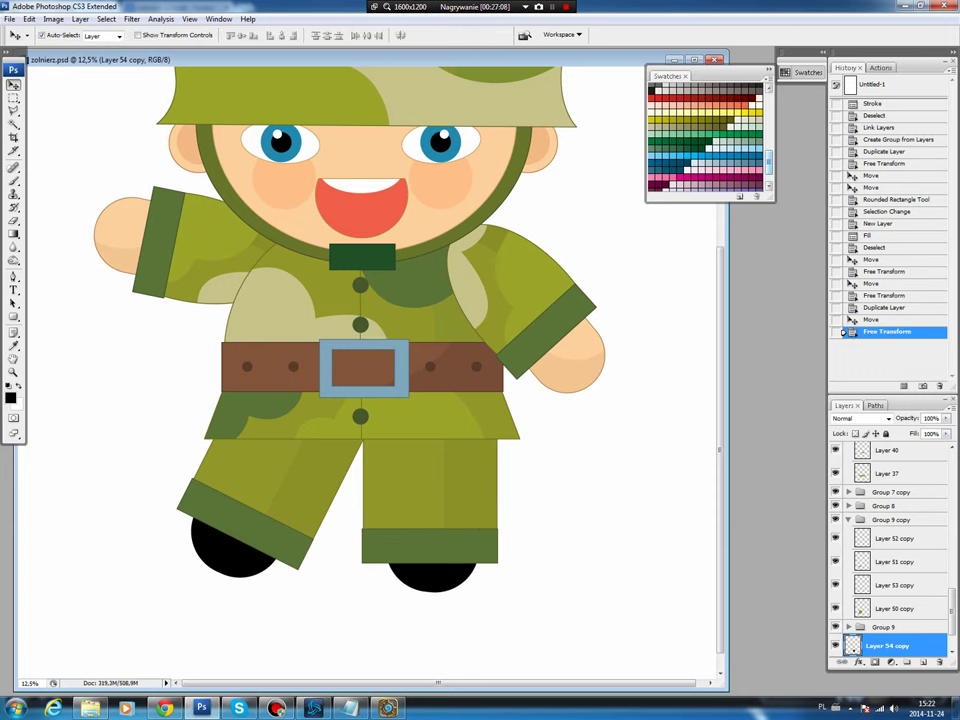
left_click_drag(432, 577, 428, 579)
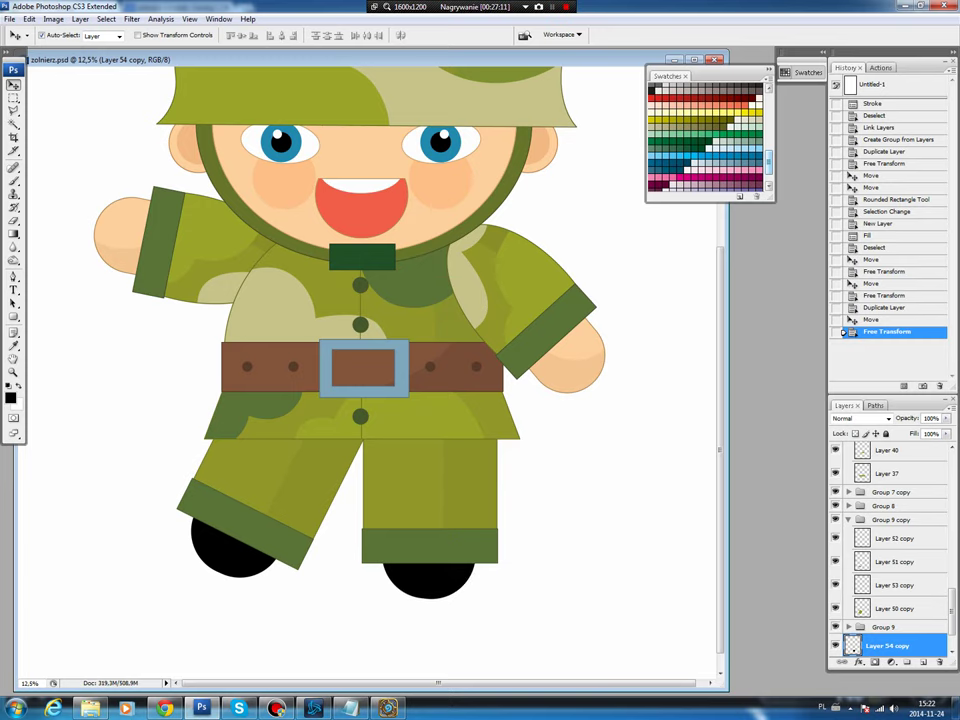
left_click_drag(428, 579, 428, 579)
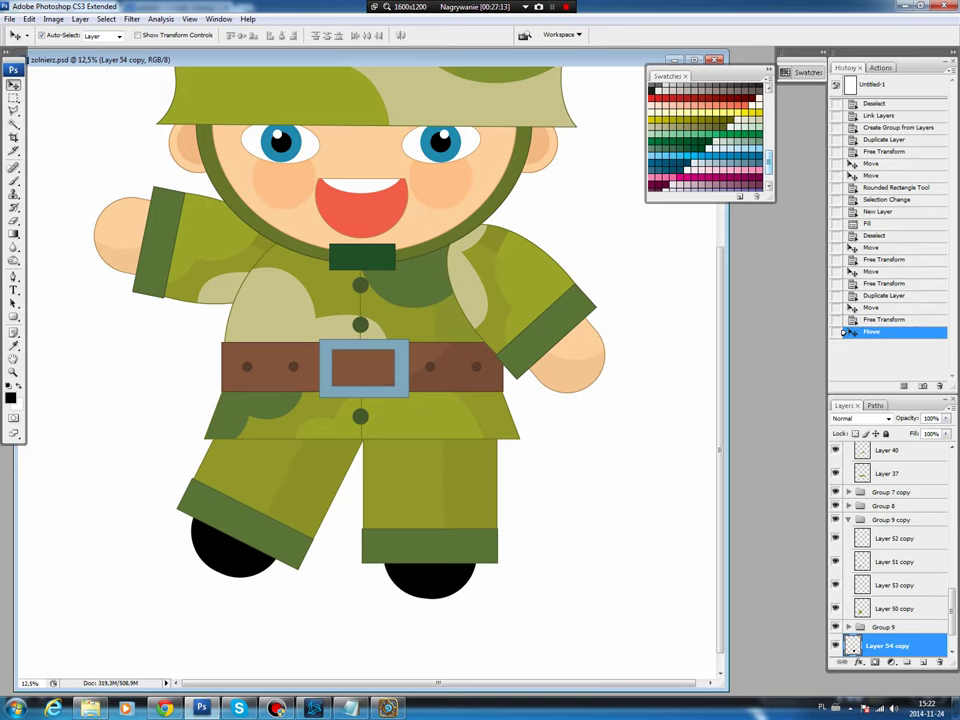
scroll(360, 360, "up", 1)
scroll(360, 360, "up", 2)
scroll(360, 360, "up", 3)
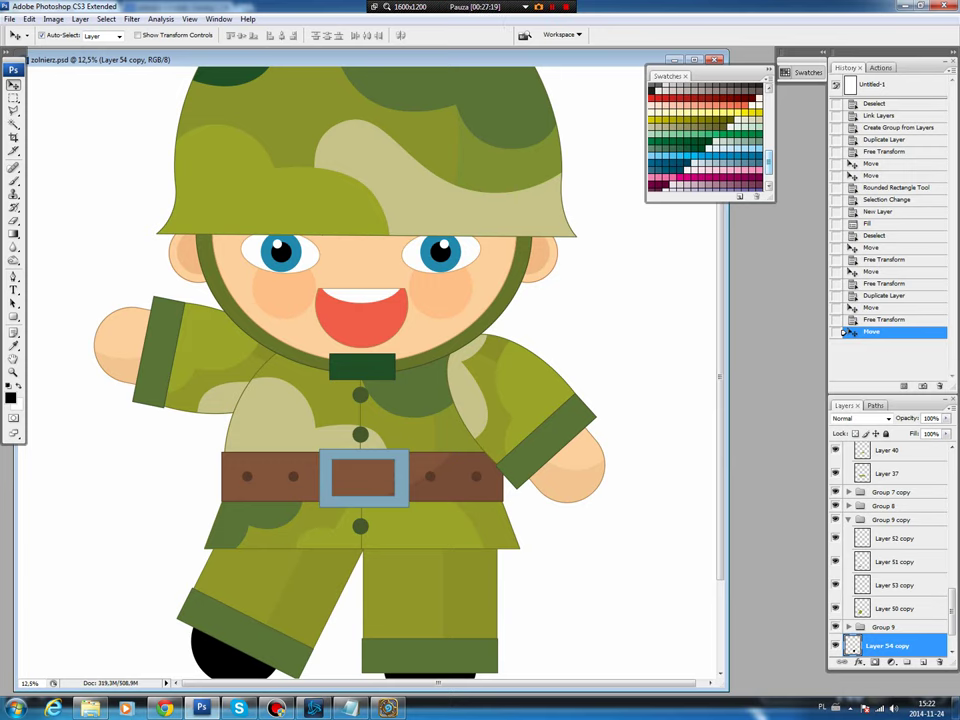
scroll(360, 360, "down", 2)
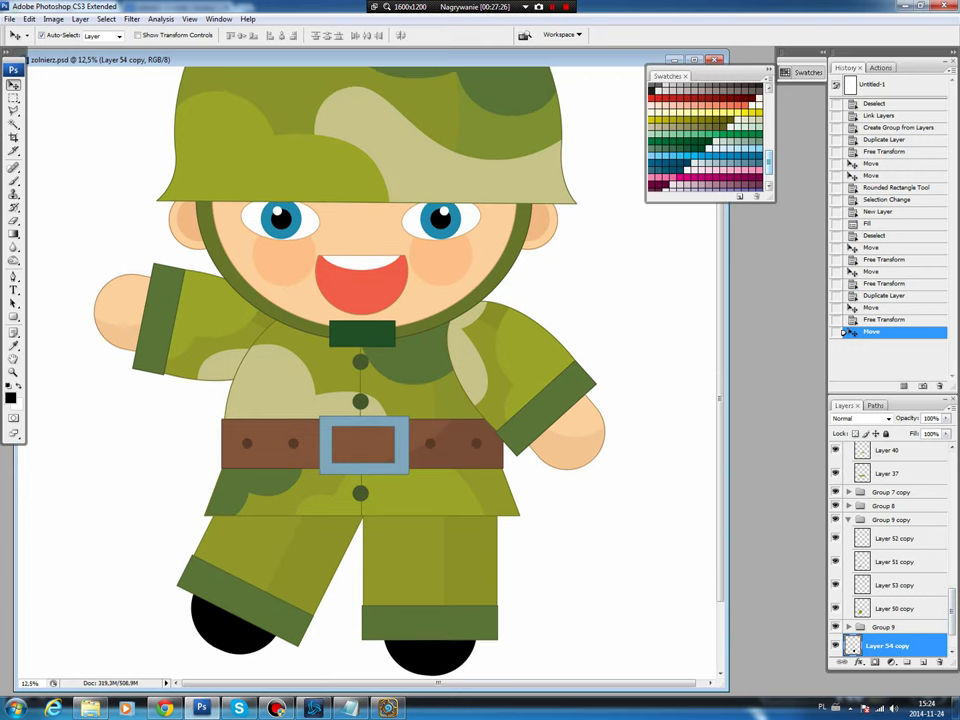
- Trace a curved patch outline on the upper right leg and convert it to a selection
left_click(888, 645)
key("p")
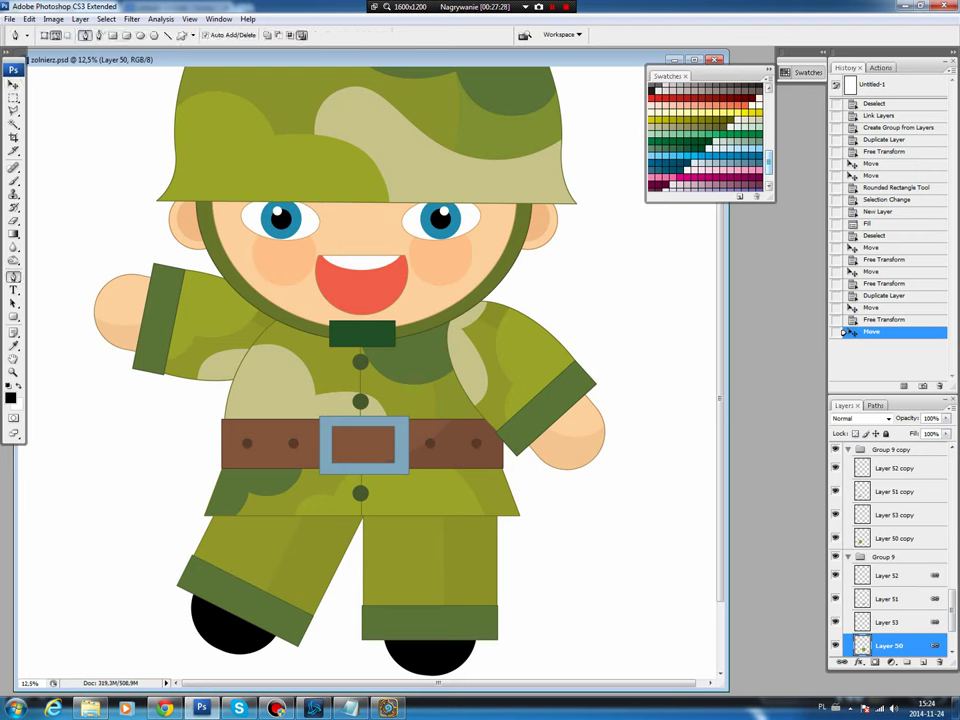
left_click(404, 509)
left_click(413, 569)
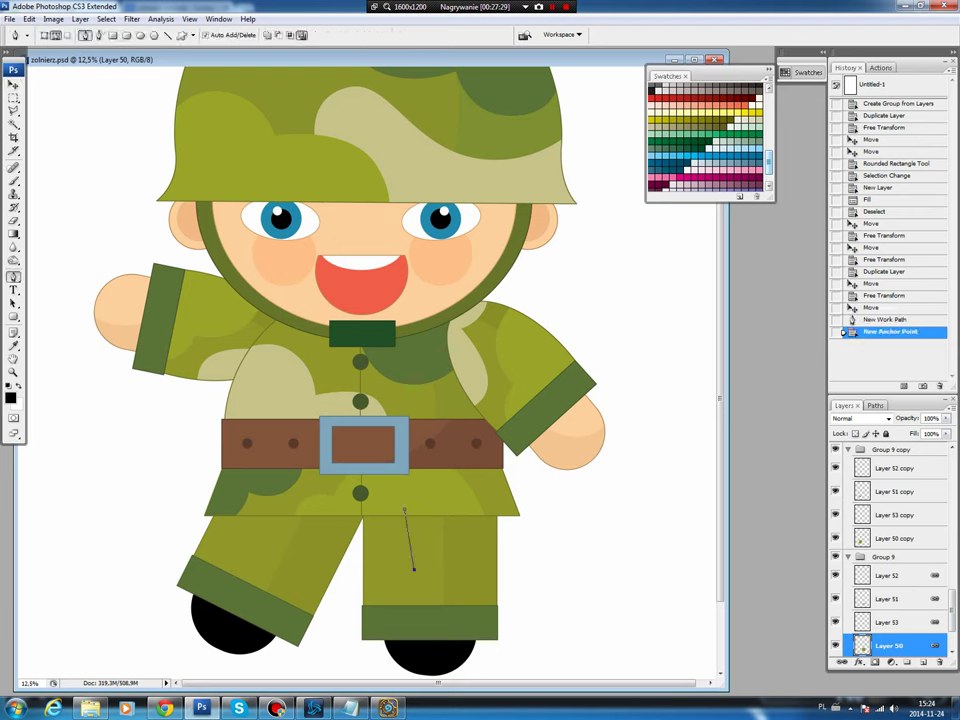
left_click(481, 556)
left_click(502, 559)
left_click(512, 492)
left_click(404, 509)
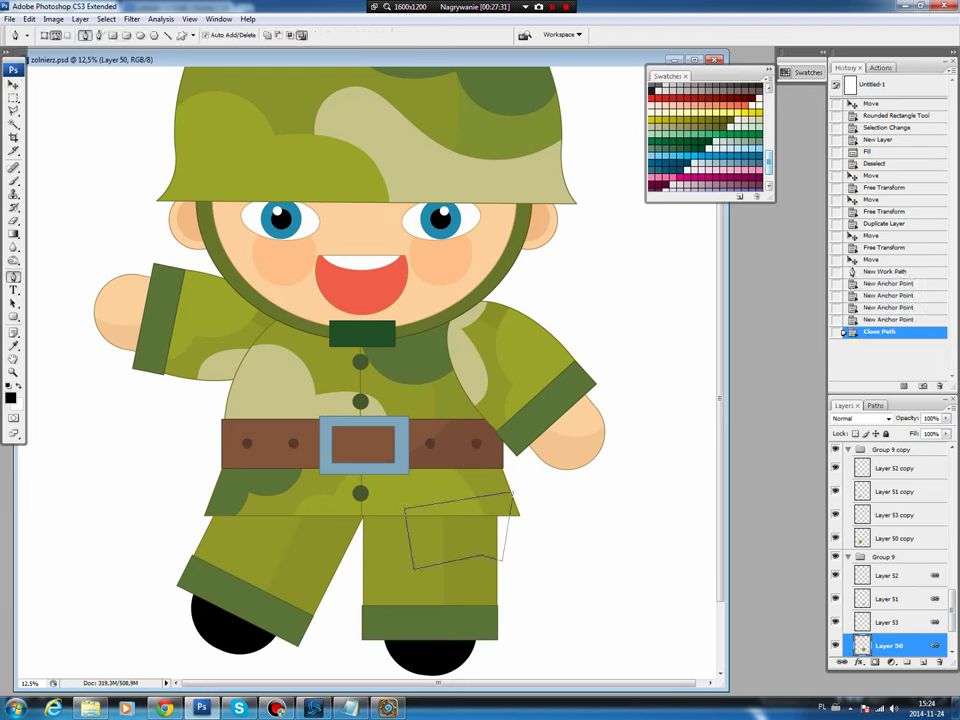
mouse_move(414, 563)
left_mouse_down()
mouse_move(441, 578)
mouse_move(505, 560)
left_mouse_up()
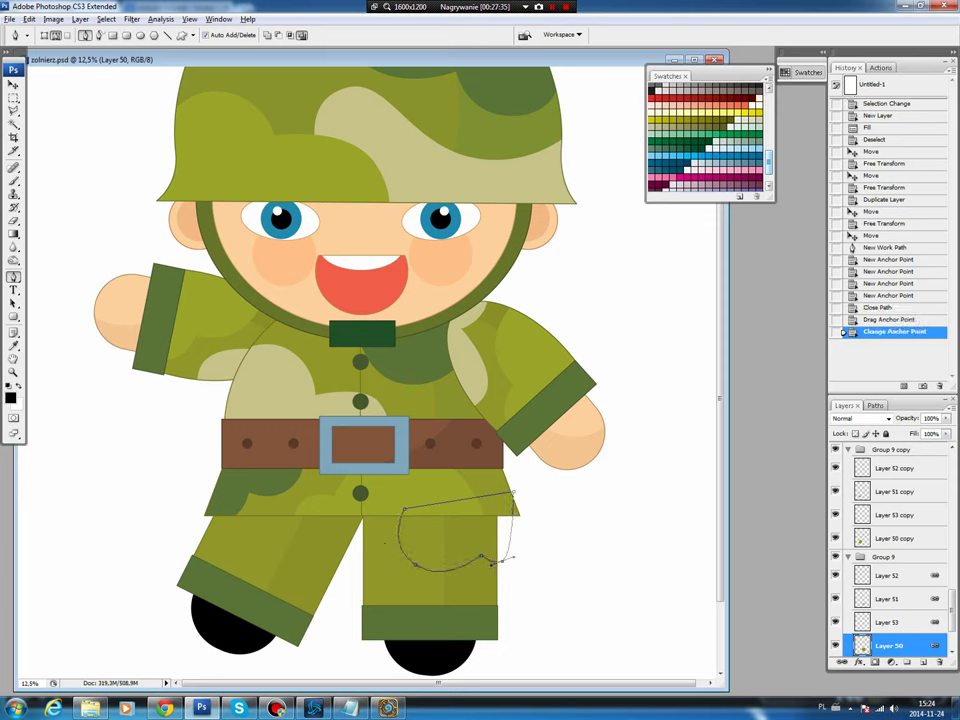
left_click(505, 558)
key("ctrl+Return")
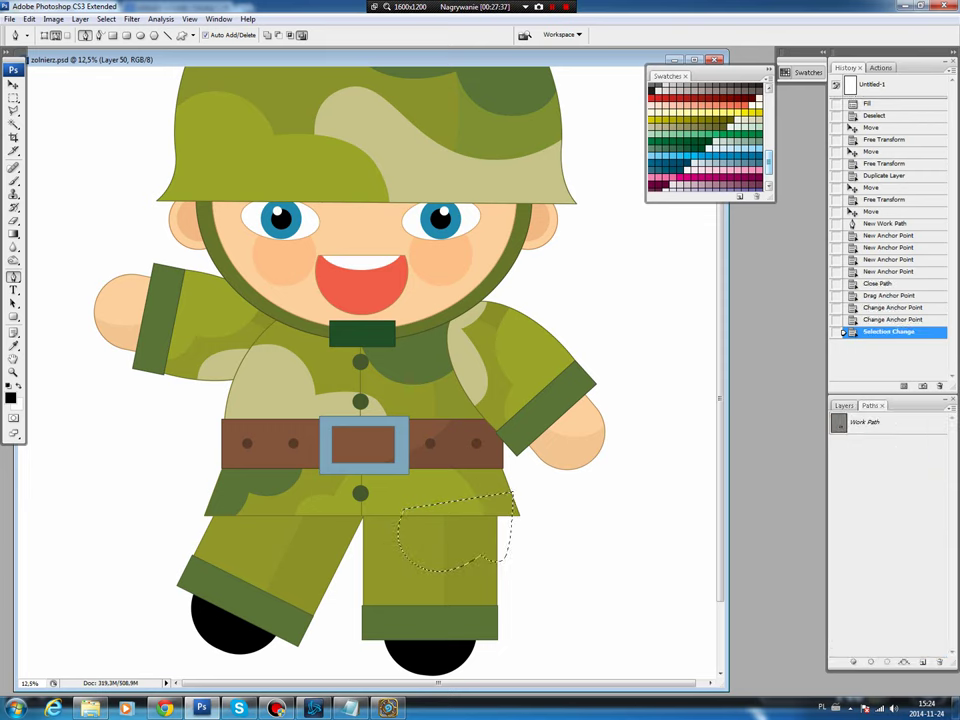
- Fill the patch light khaki on new Layer 55 and delete any khaki outside the leg
key("ctrl+shift+alt+n")
key("b")
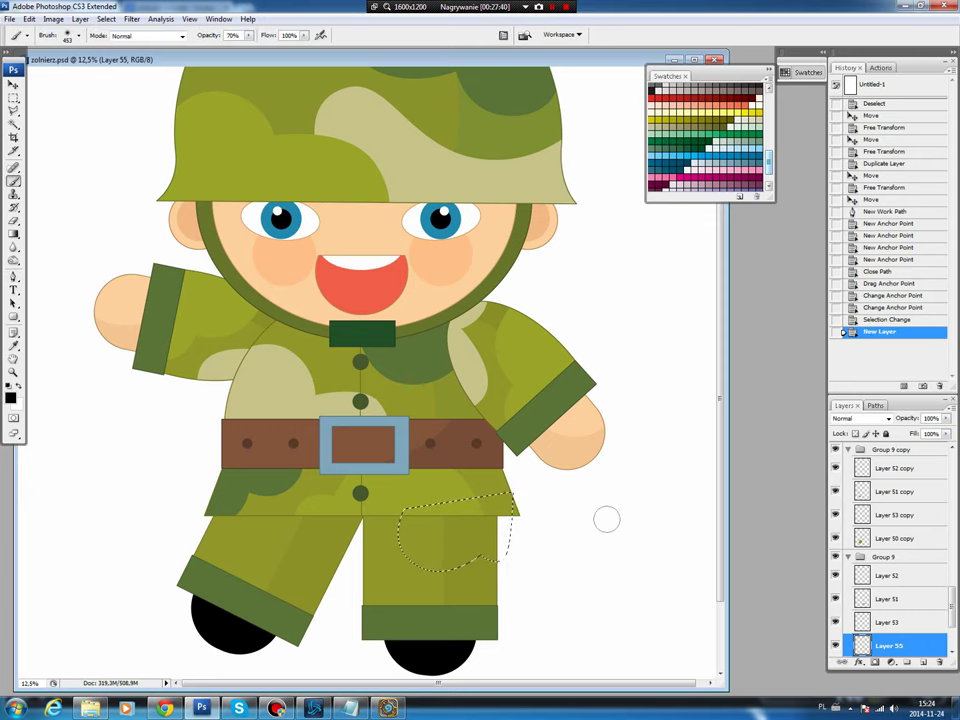
key("alt+BackSpace")
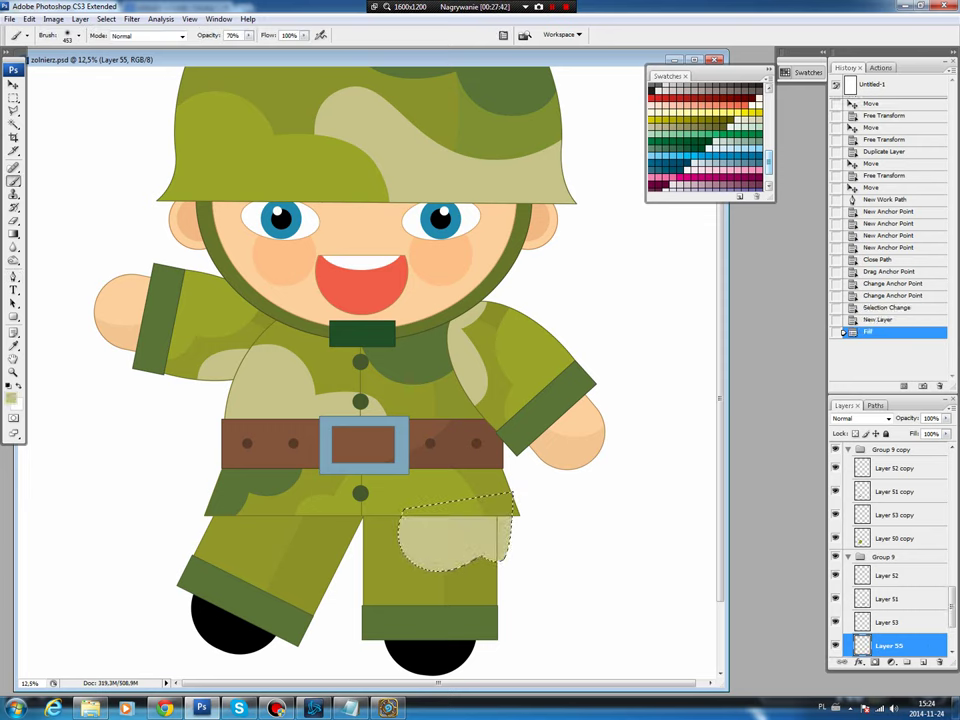
key("ctrl+d")
scroll(890, 550, "down", 3)
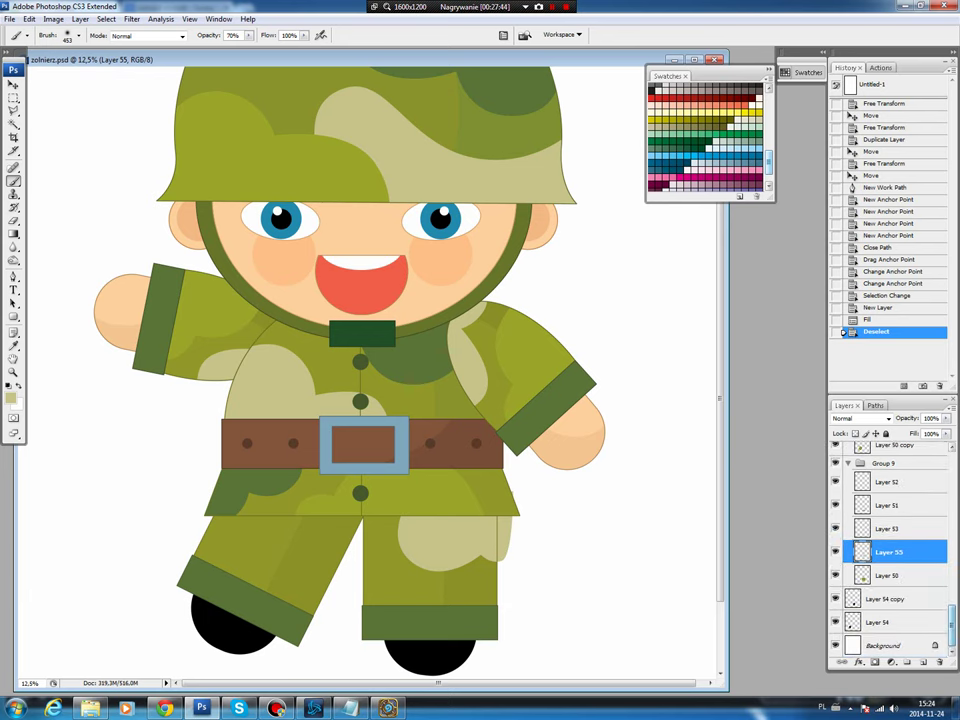
left_click(862, 552, "ctrl")
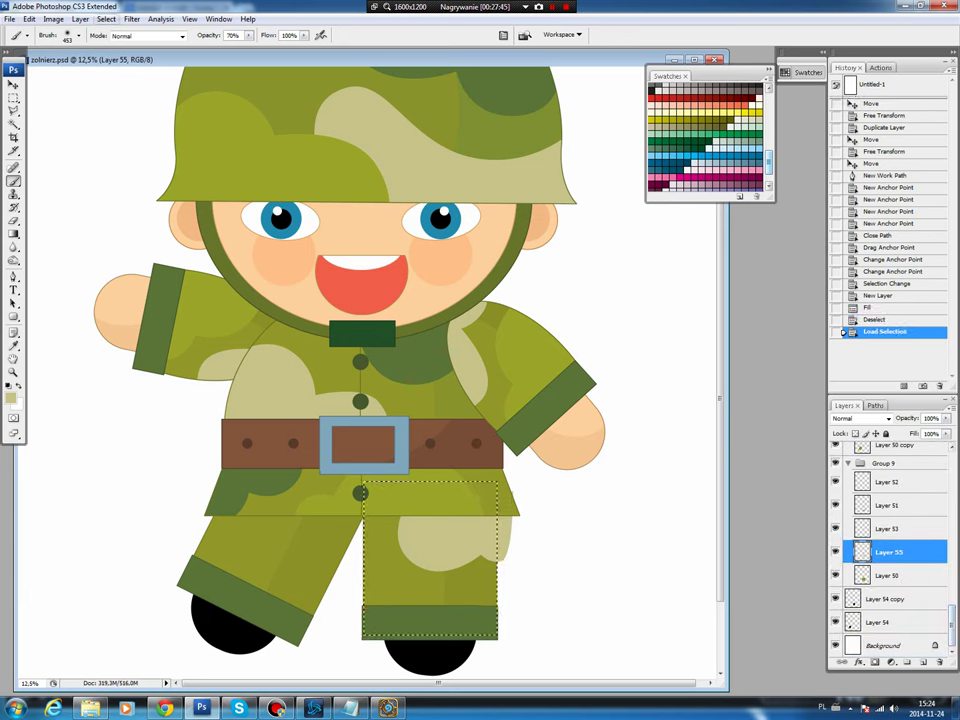
left_click(106, 19)
left_click(125, 64)
key("Delete")
key("ctrl+d")
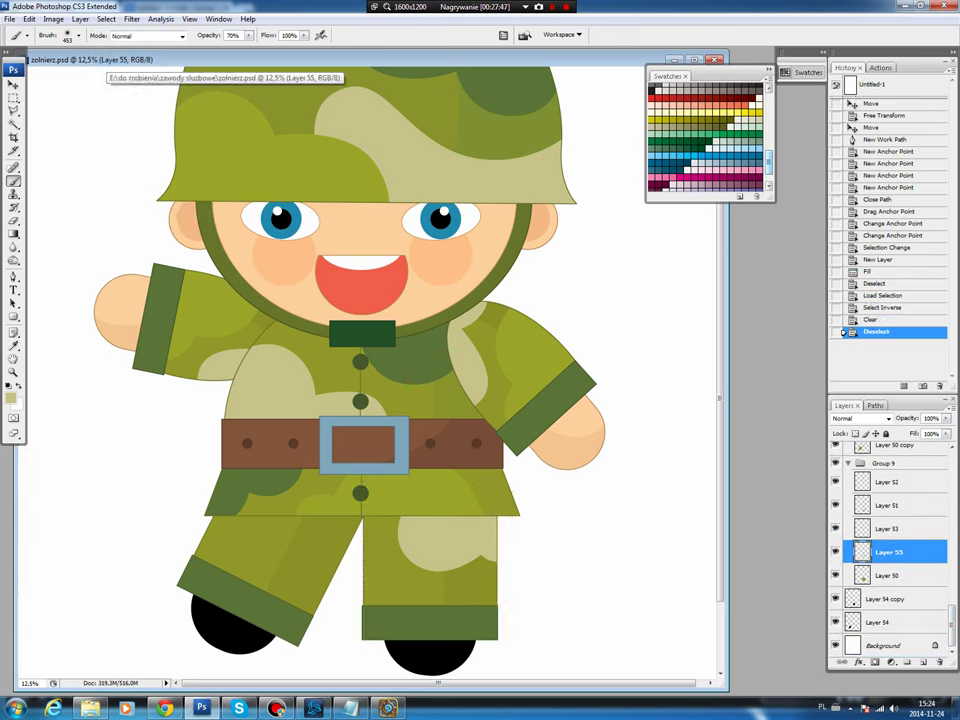
key("p")
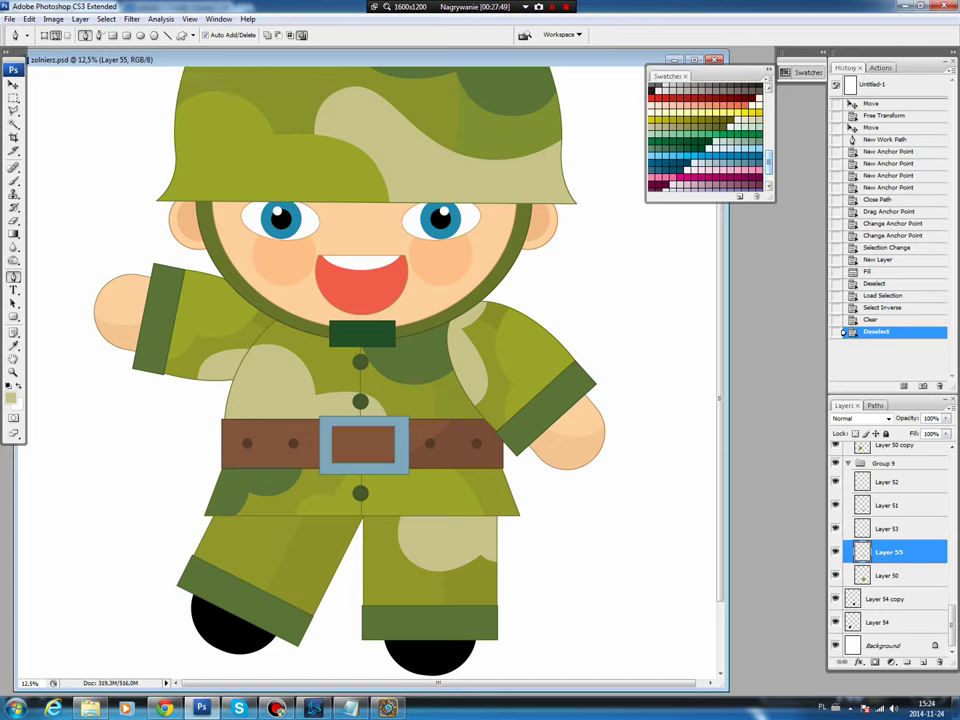
left_click(358, 566)
- Trace a second curved patch outline across the lower right leg and convert it to a selection
left_click(420, 553)
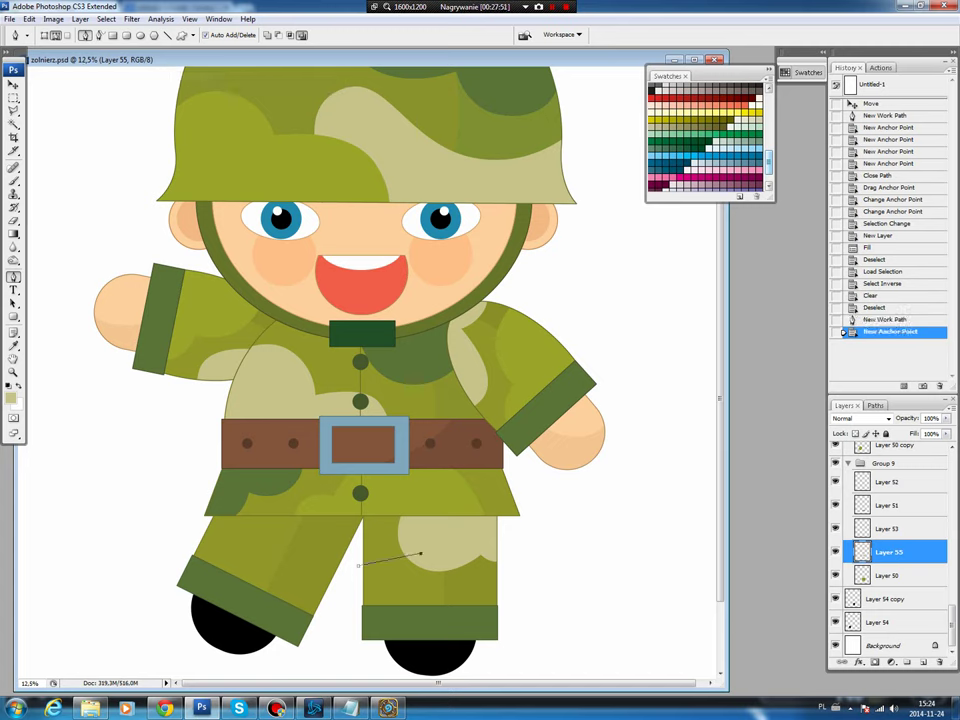
left_click(455, 596)
left_click(501, 603)
left_click(502, 622)
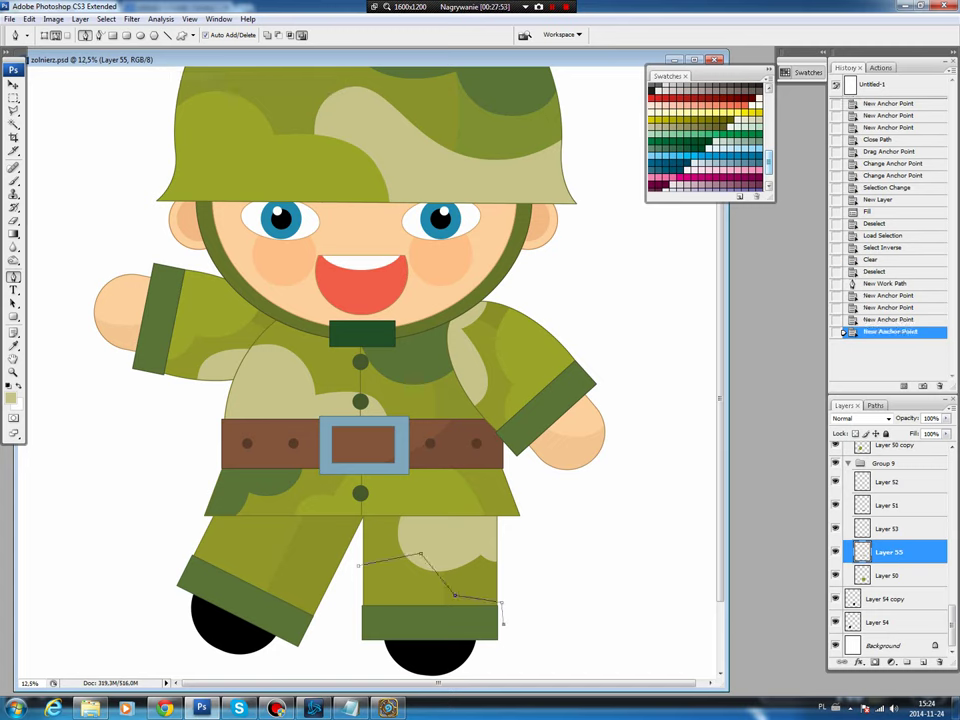
left_click(343, 615)
left_click(358, 566)
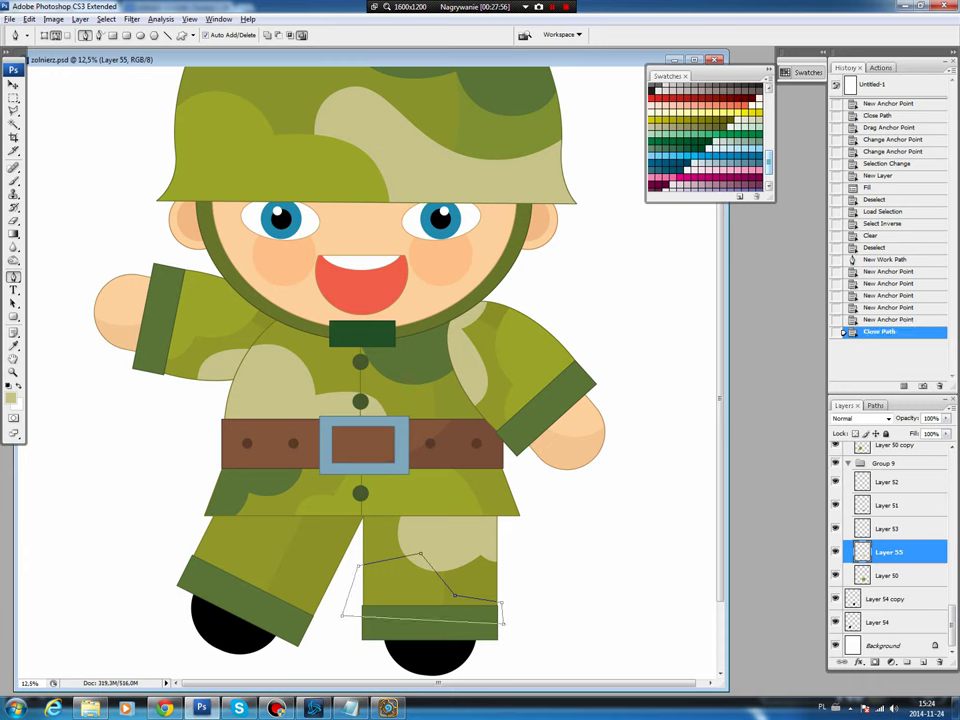
left_click_drag(420, 553, 447, 583)
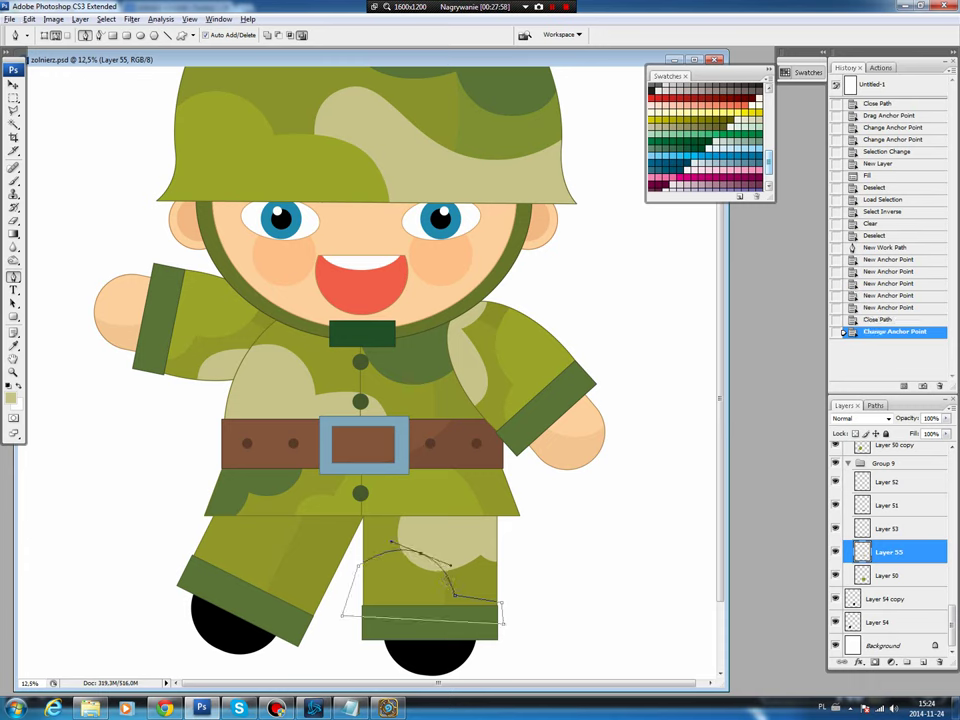
left_click(488, 588)
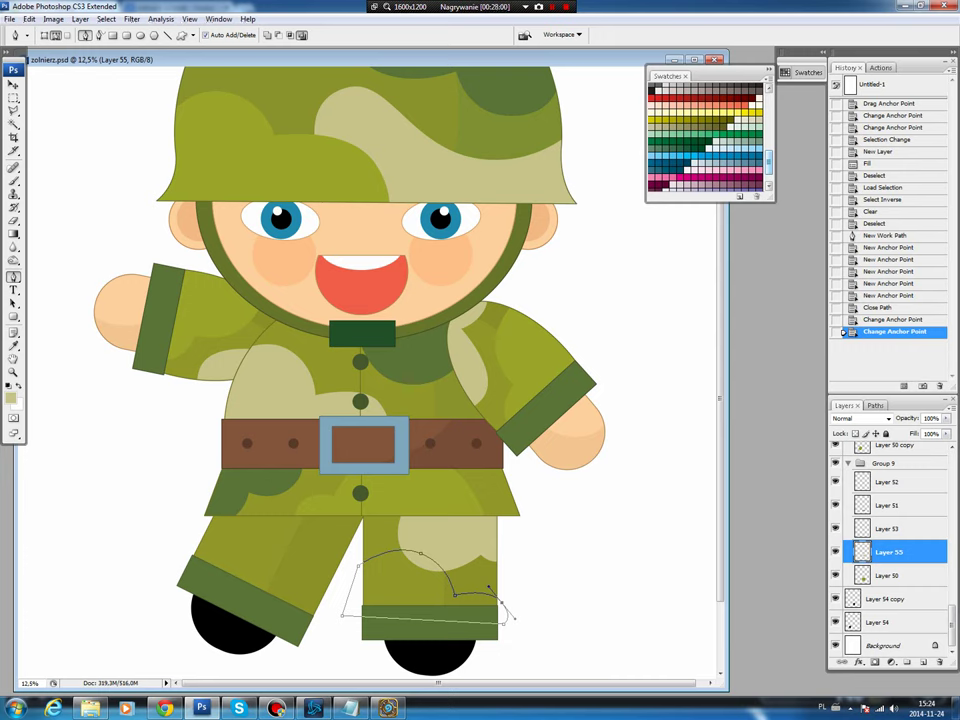
key("ctrl+Return")
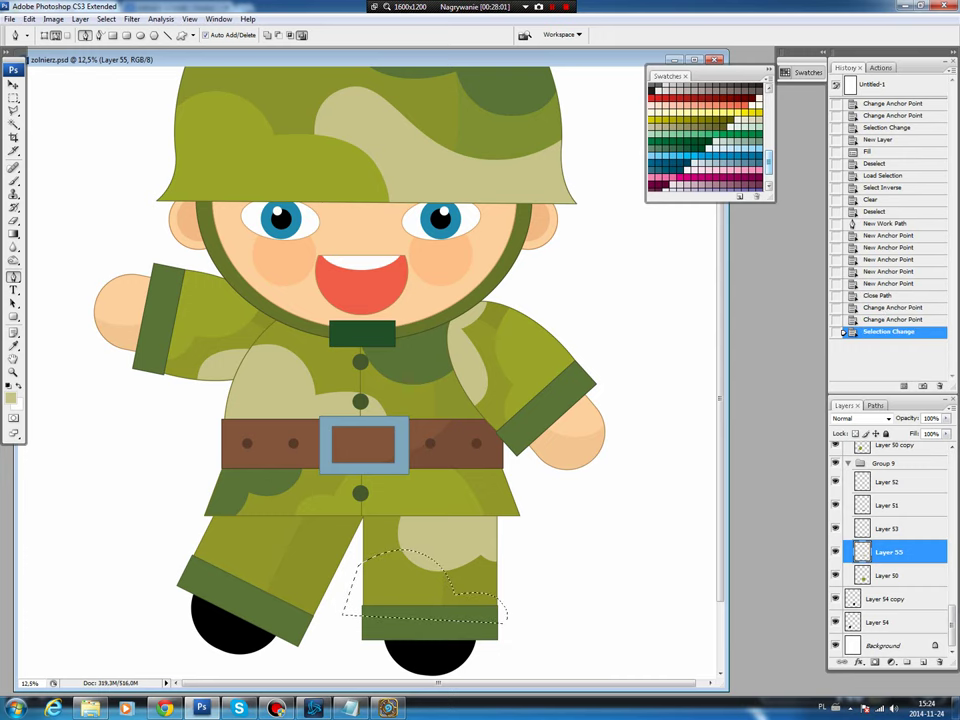
- Fill the patch olive green on new Layer 56 and delete any olive outside the leg
key("ctrl+shift+alt+n")
key("b")
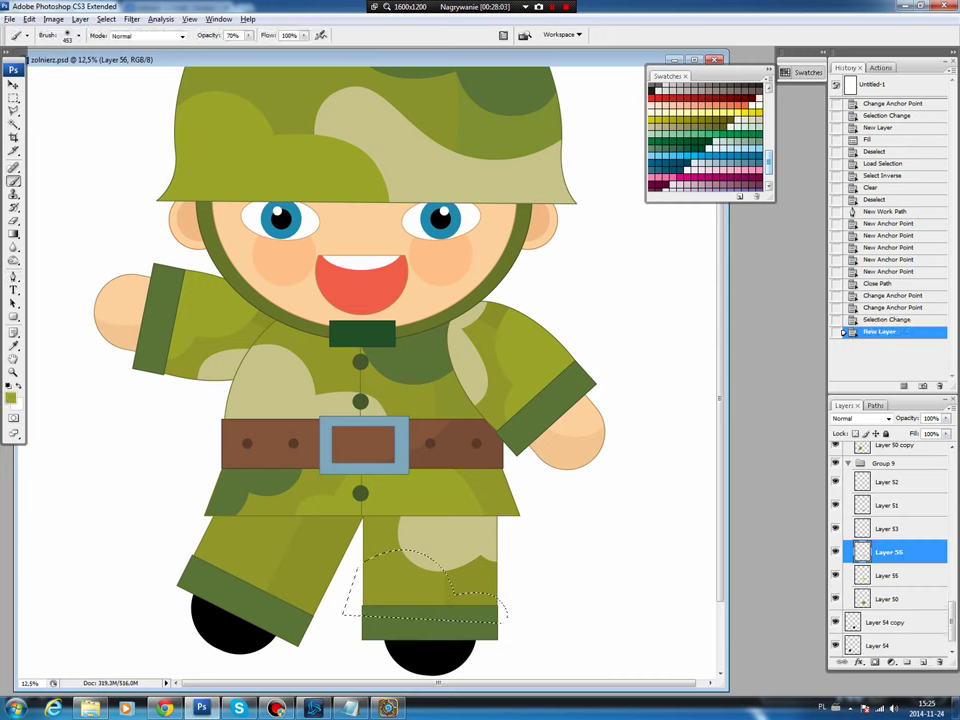
key("alt+BackSpace")
key("ctrl+d")
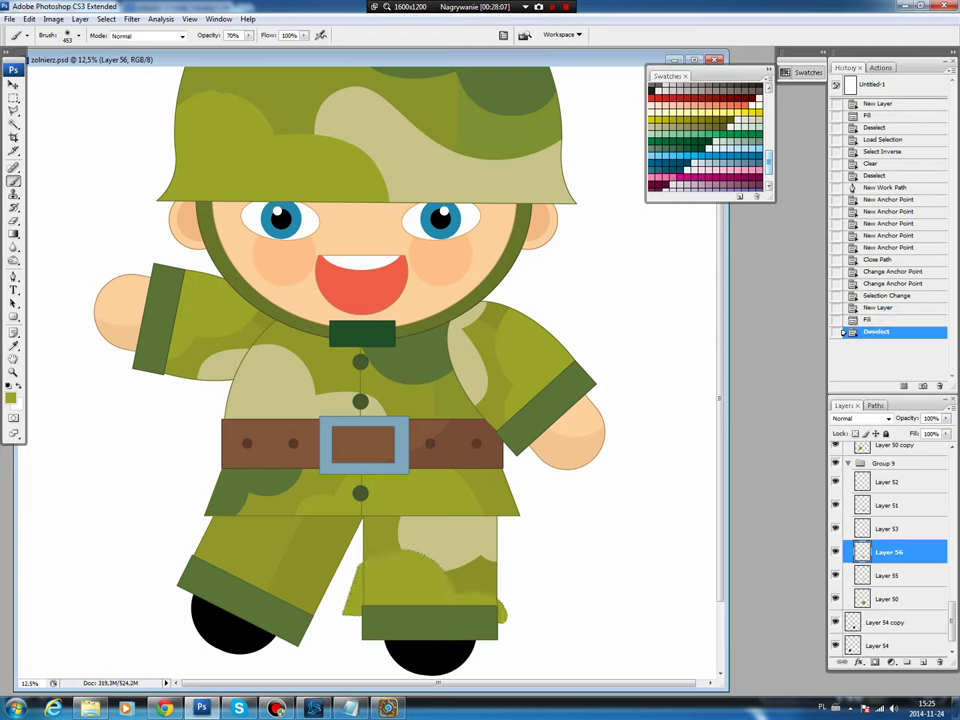
left_click(862, 552, "ctrl")
left_click(106, 19)
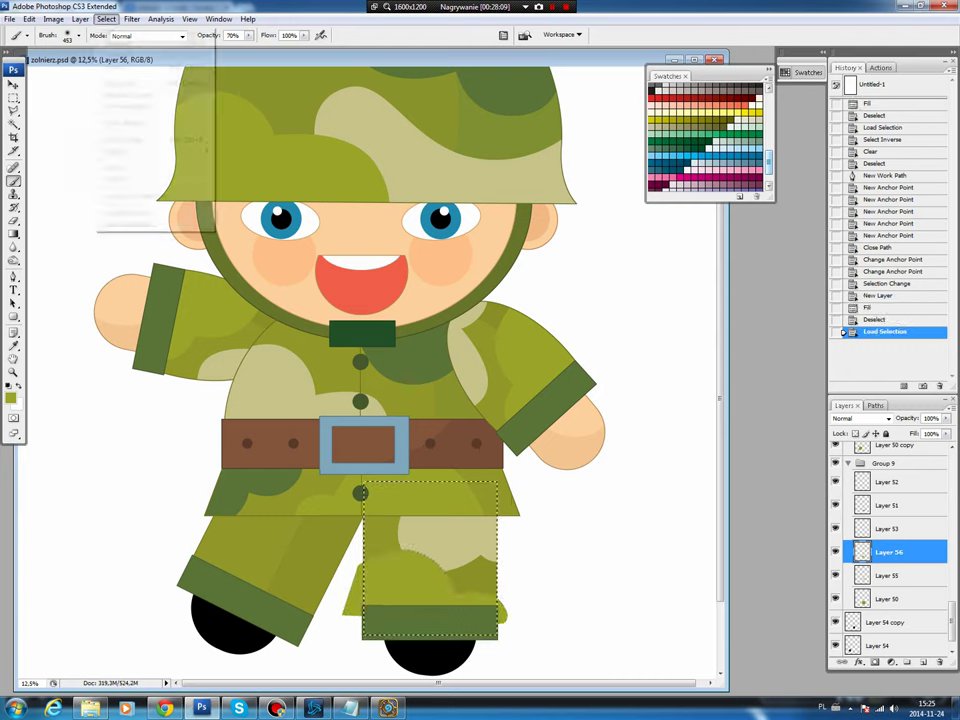
left_click(118, 64)
key("Delete")
key("ctrl+d")
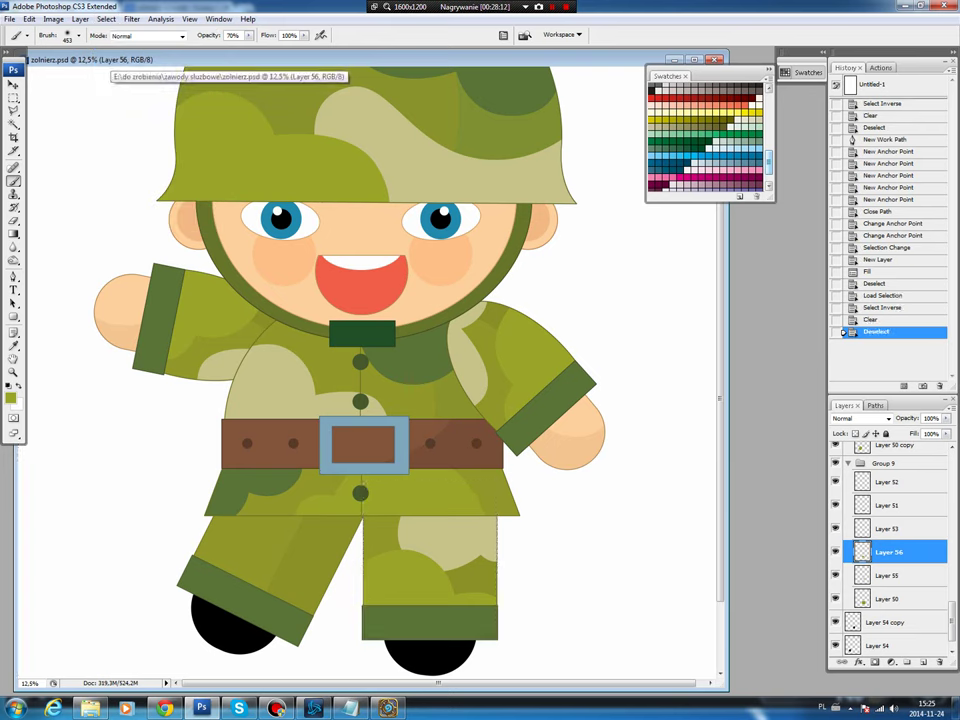
- On Layer 50 copy, trace a curved patch outline on the left leg and convert it to a selection
key("v")
left_click(895, 445)
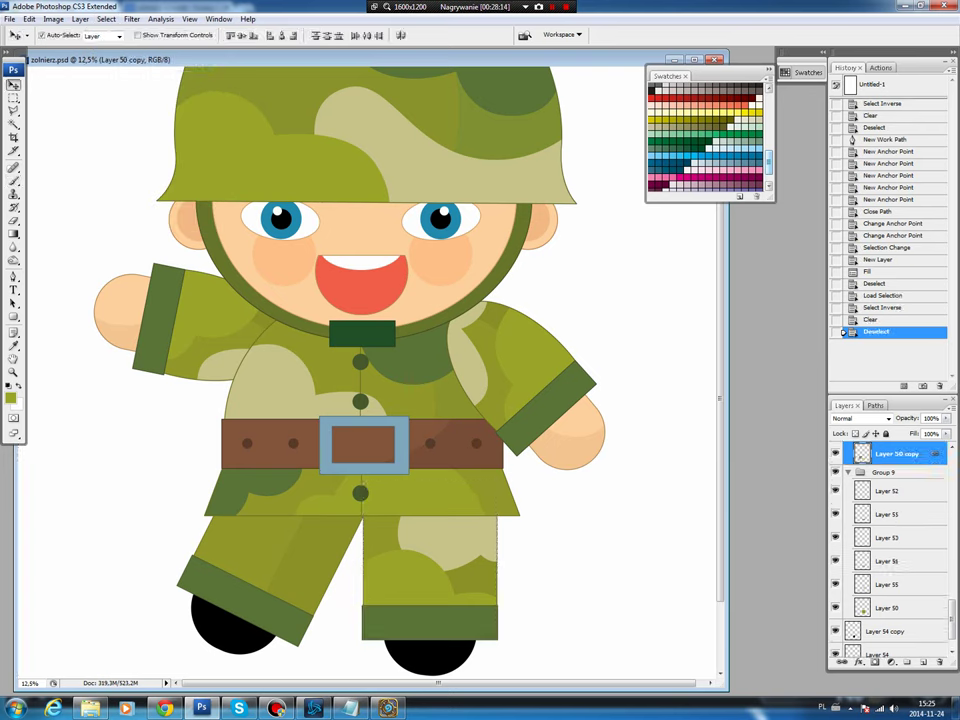
key("p")
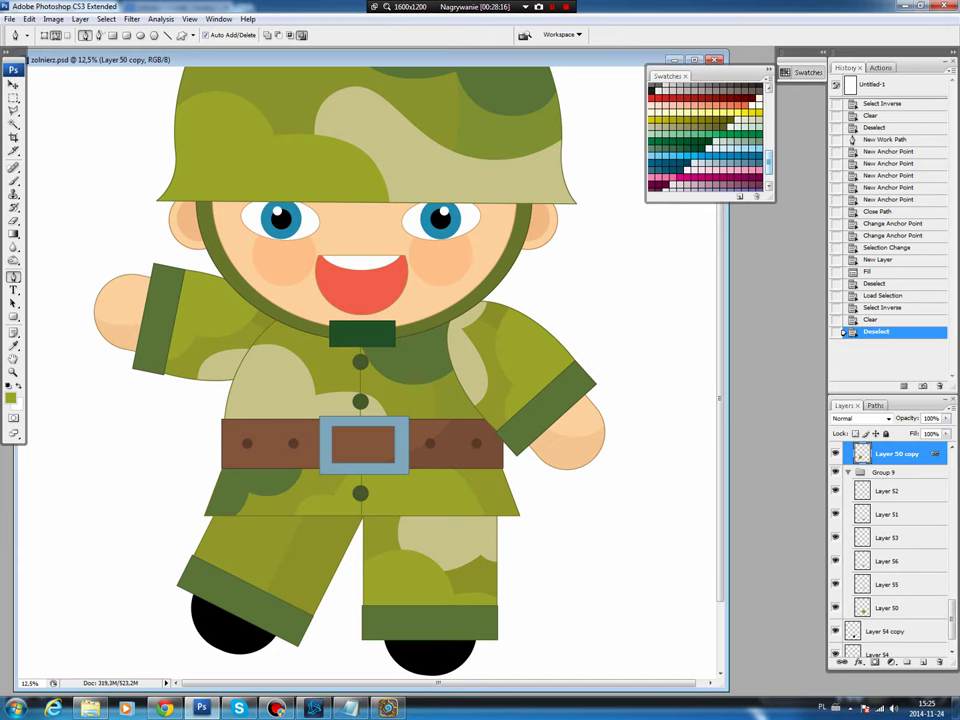
left_click(291, 493)
left_click(302, 560)
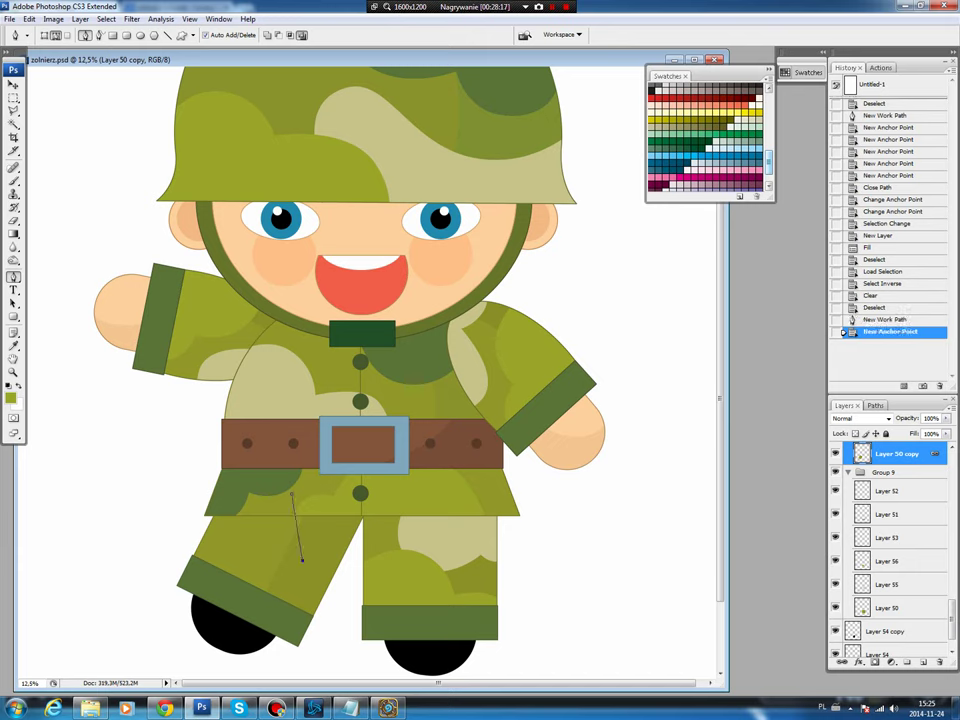
left_click(326, 608)
left_click(387, 508)
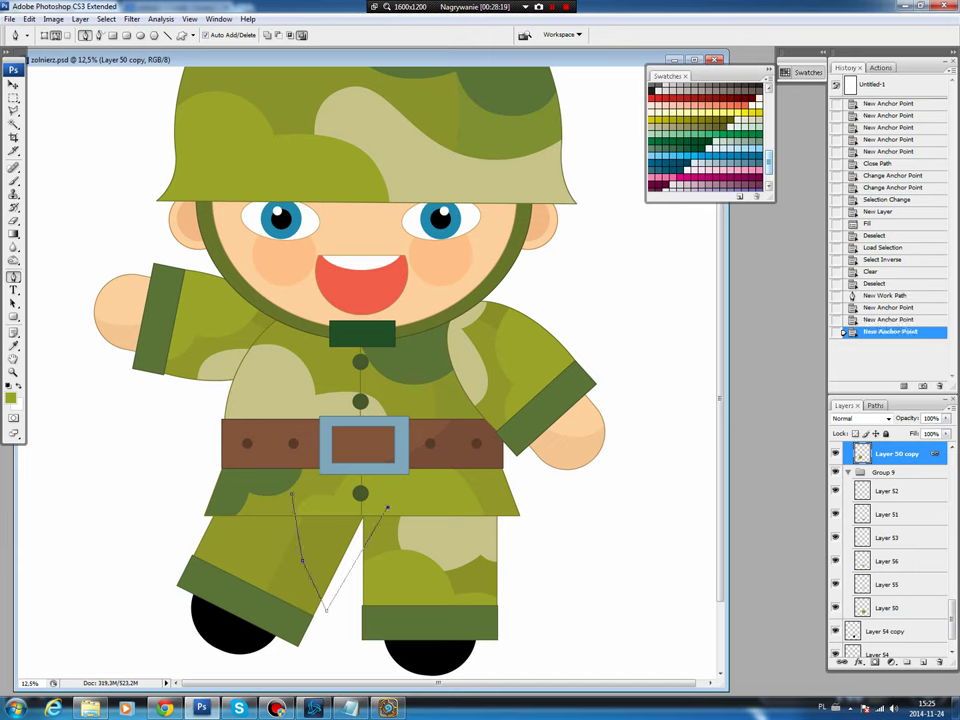
left_click_drag(291, 493, 260, 512)
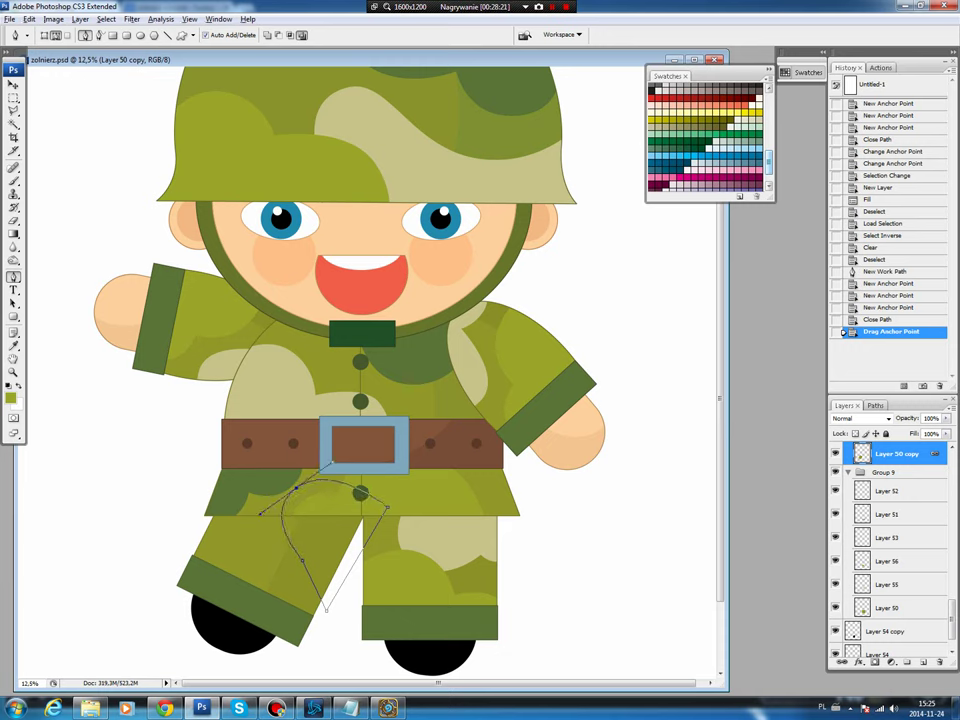
left_click(260, 517, "alt")
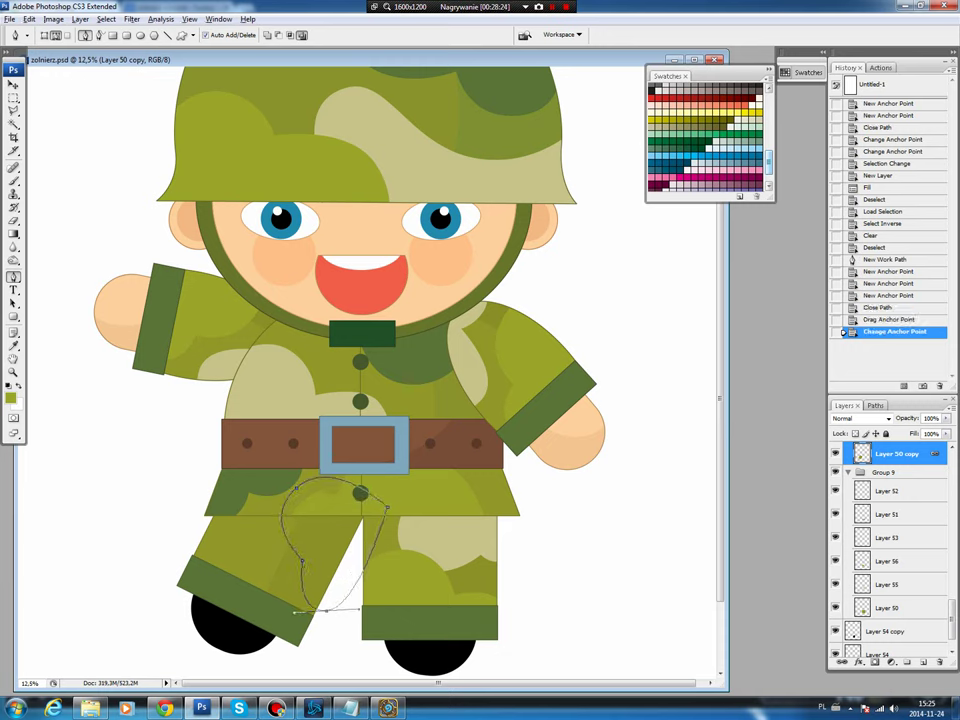
left_click_drag(326, 608, 287, 611)
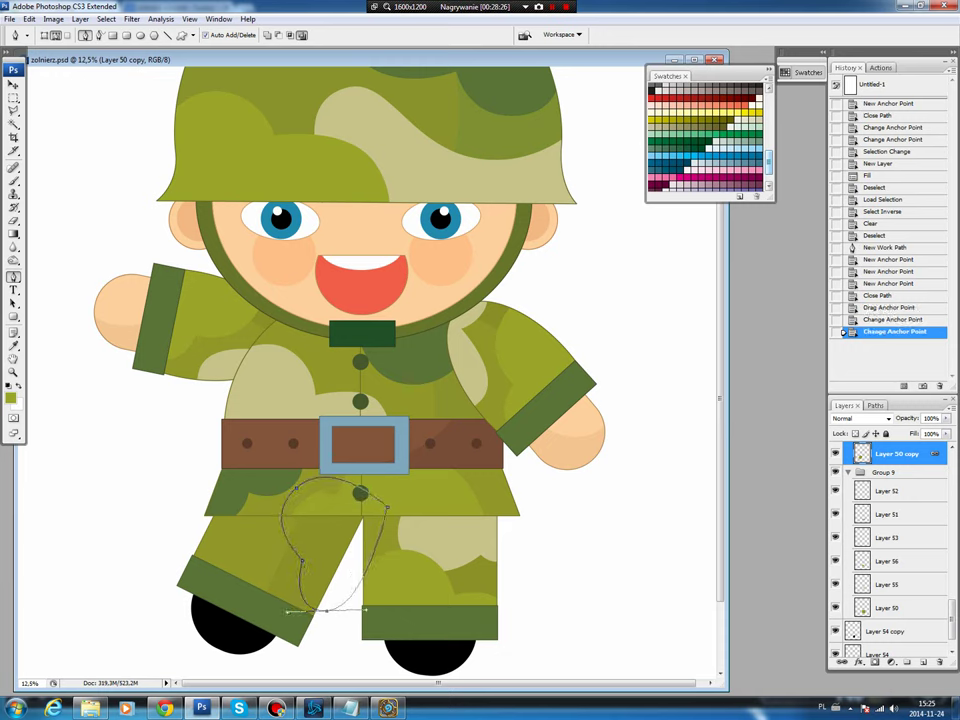
left_click(875, 405)
key("ctrl+Return")
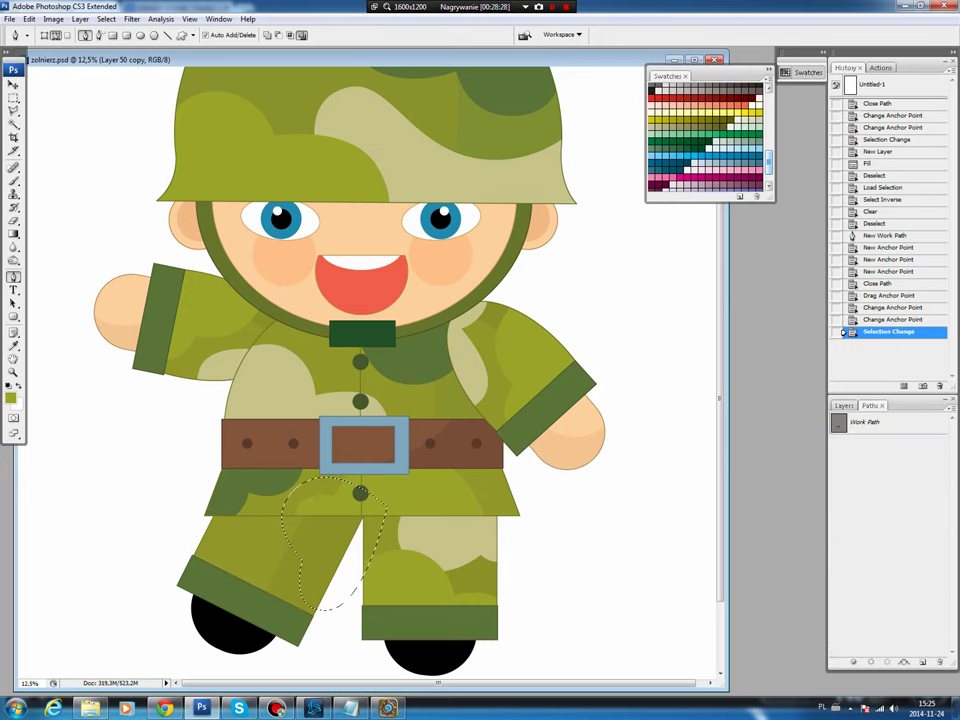
- Fill the patch dark green on new Layer 57 and erase any green outside the leg
key("F7")
key("ctrl+shift+alt+n")
key("b")
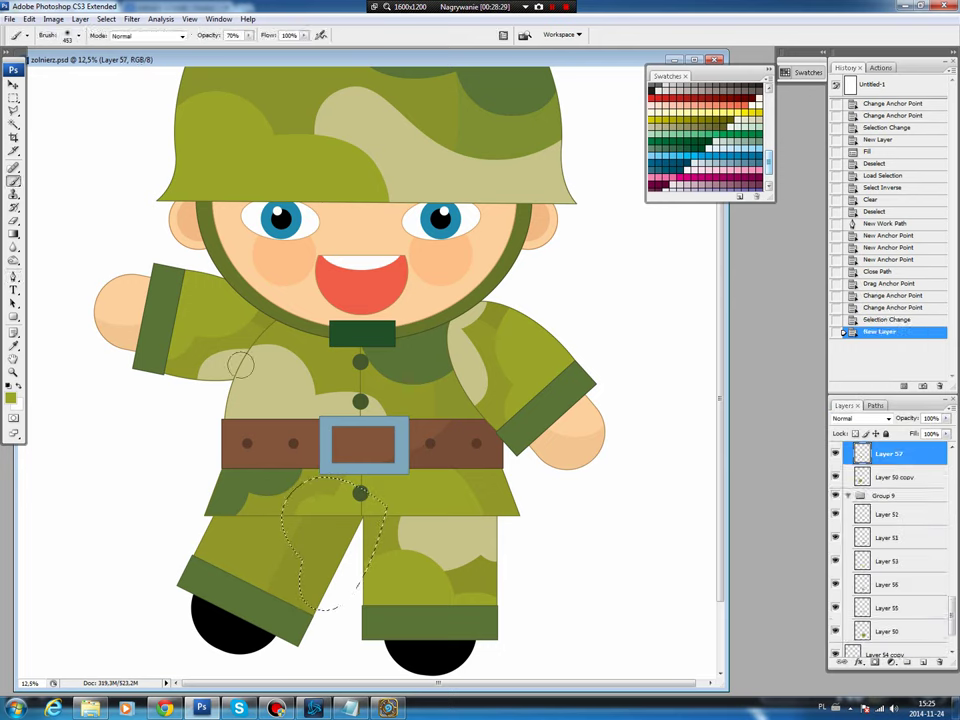
key("alt+BackSpace")
key("ctrl+d")
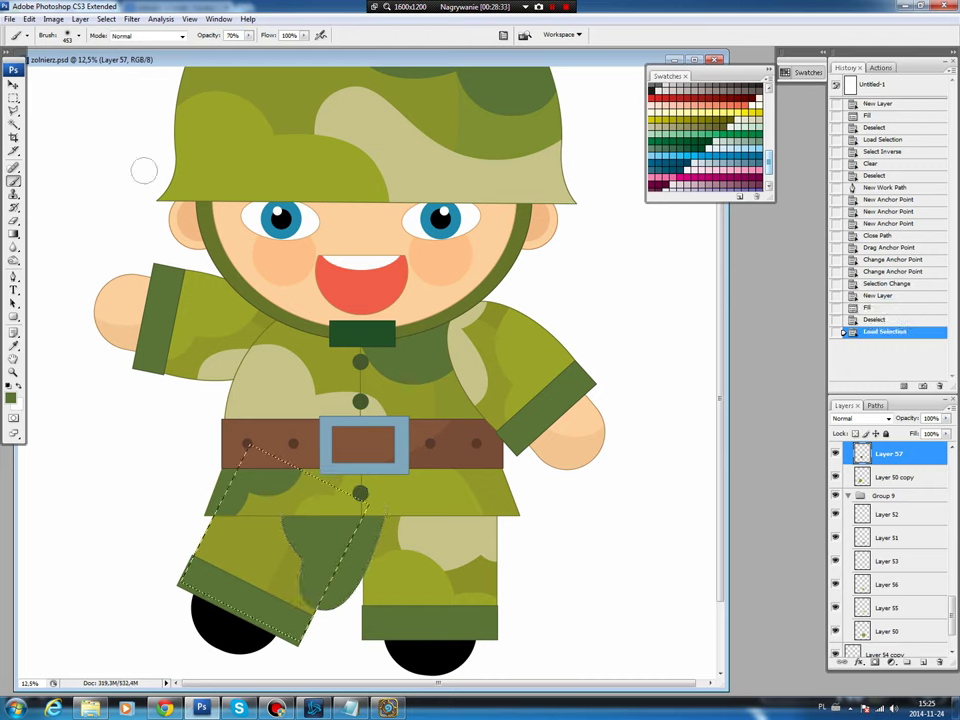
left_click(106, 19)
left_click(116, 66)
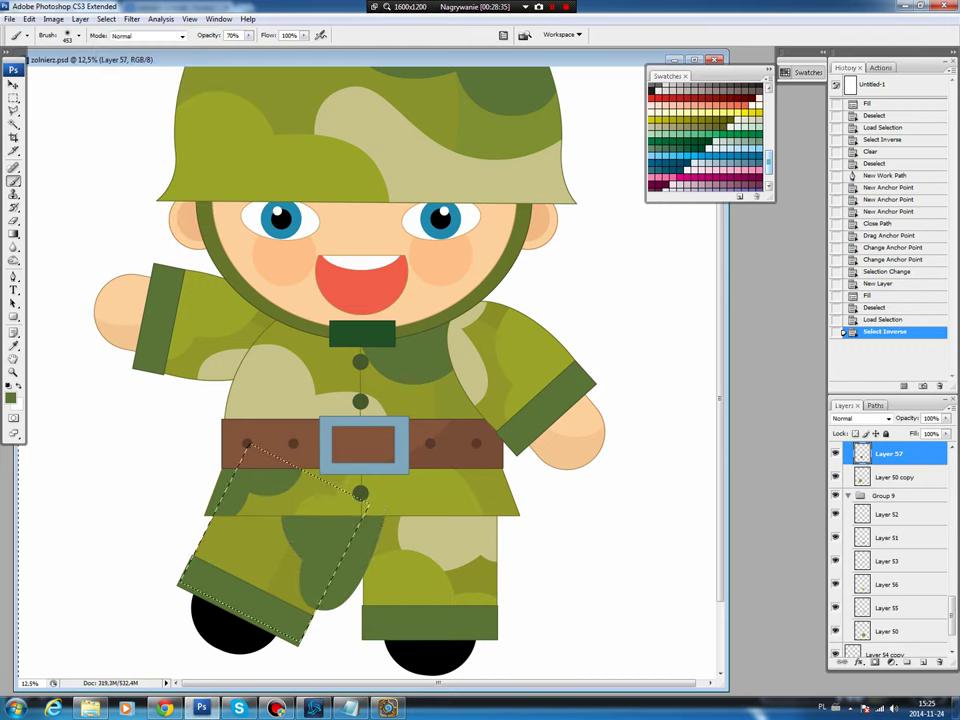
key("Delete")
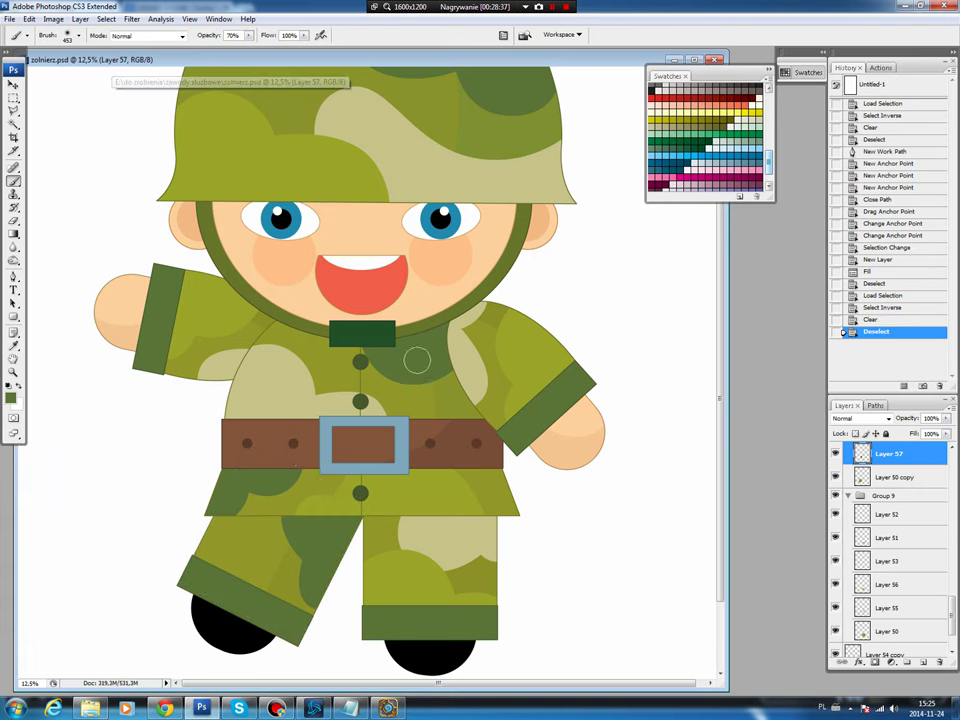
key("ctrl+d")
scroll(360, 300, "up", 2)
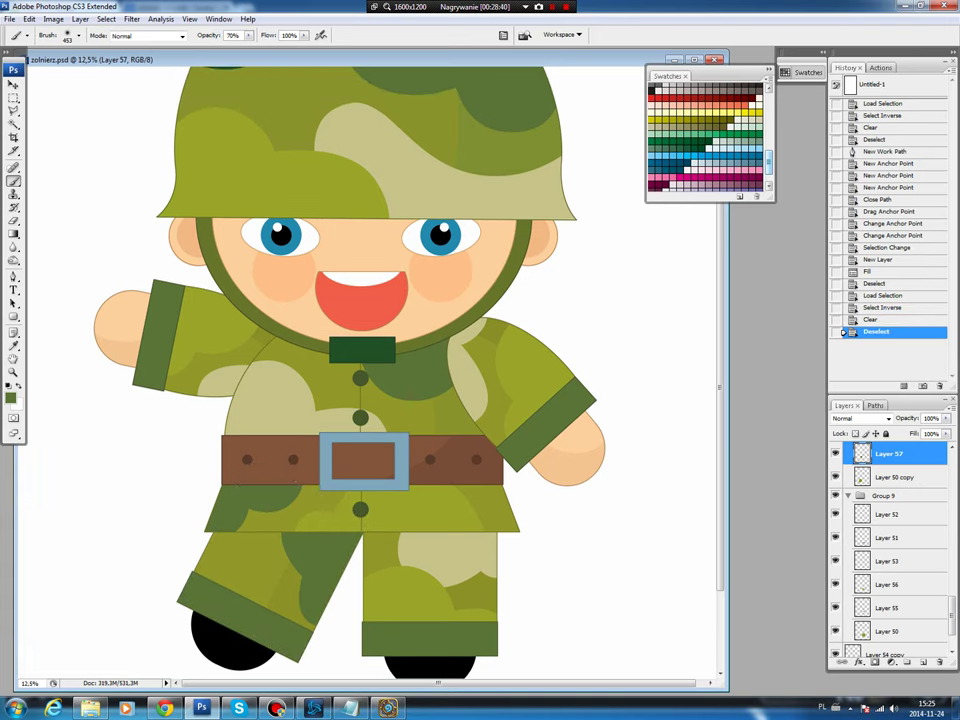
key("p")
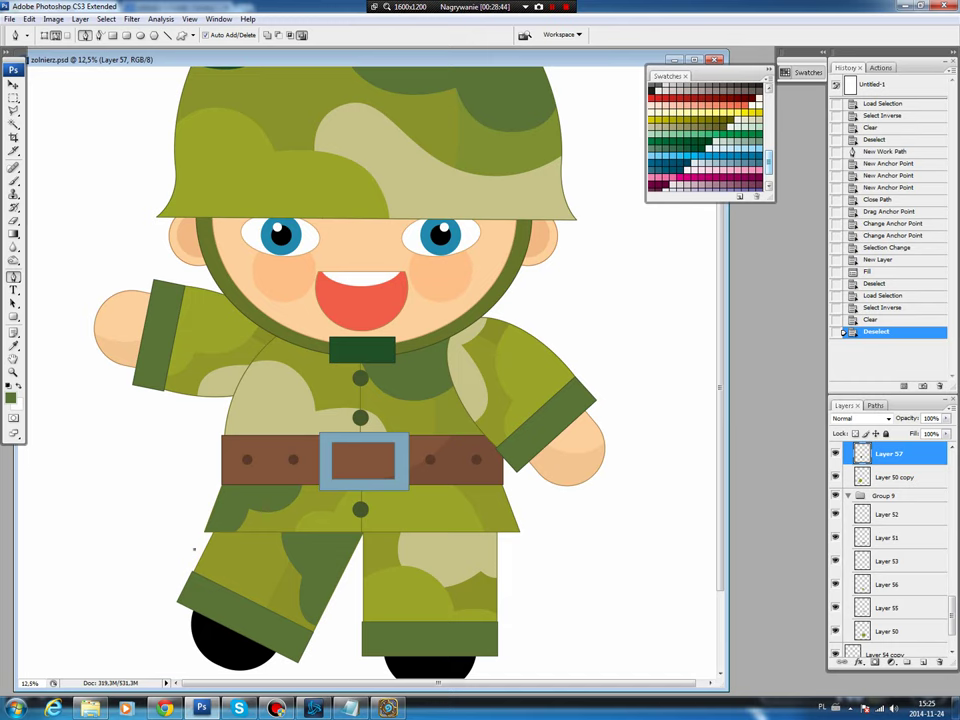
- Draw a rounded patch outline near the left trouser cuff and fill it beige on a new layer
left_click(194, 548)
left_click(245, 546)
left_click(248, 606)
left_click(180, 586)
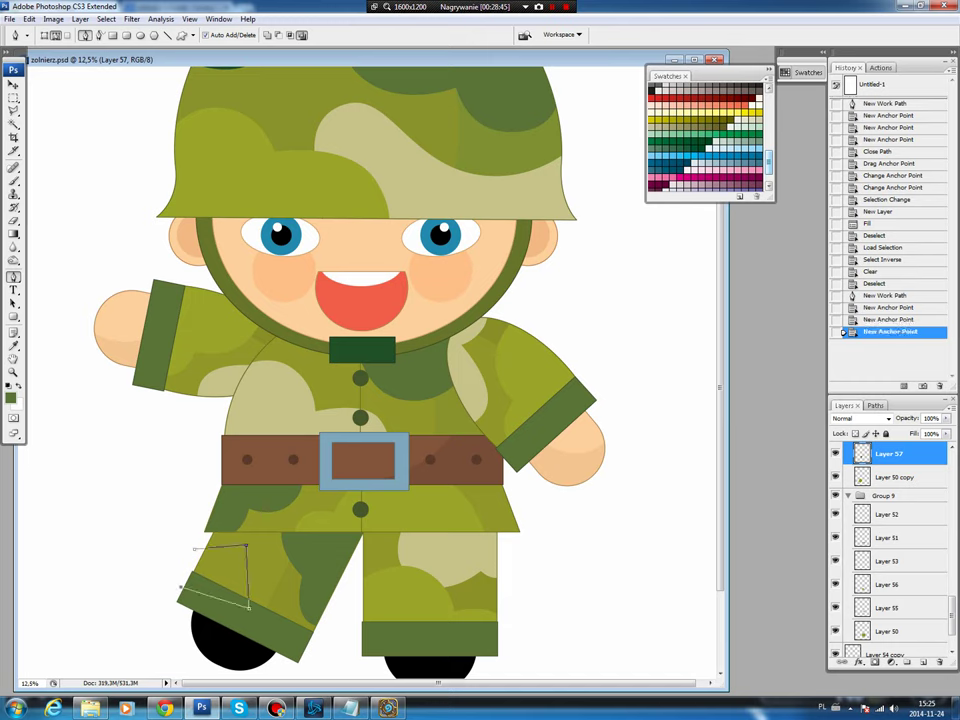
left_click(194, 548)
left_click_drag(245, 546, 268, 562)
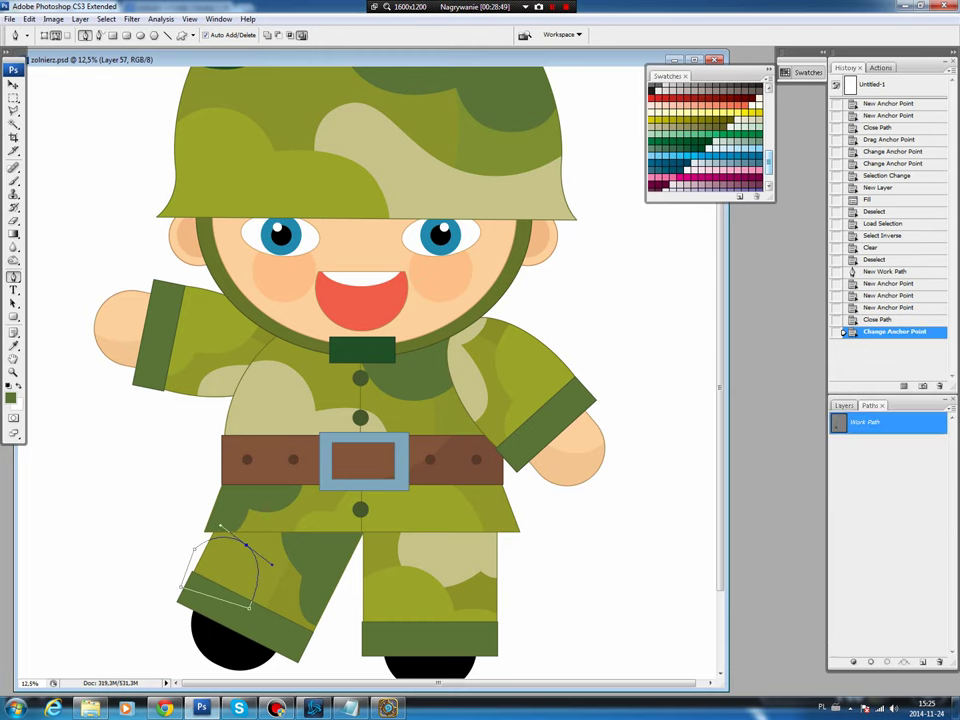
key("ctrl+Return")
key("ctrl+shift+alt+n")
key("b")
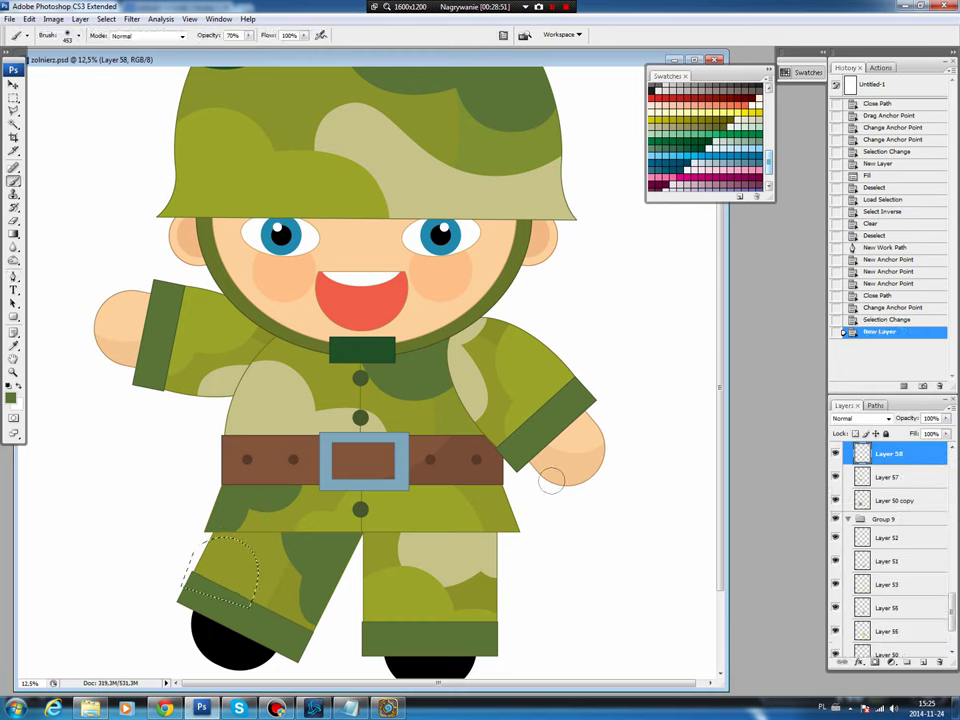
key("alt+BackSpace")
key("ctrl+d")
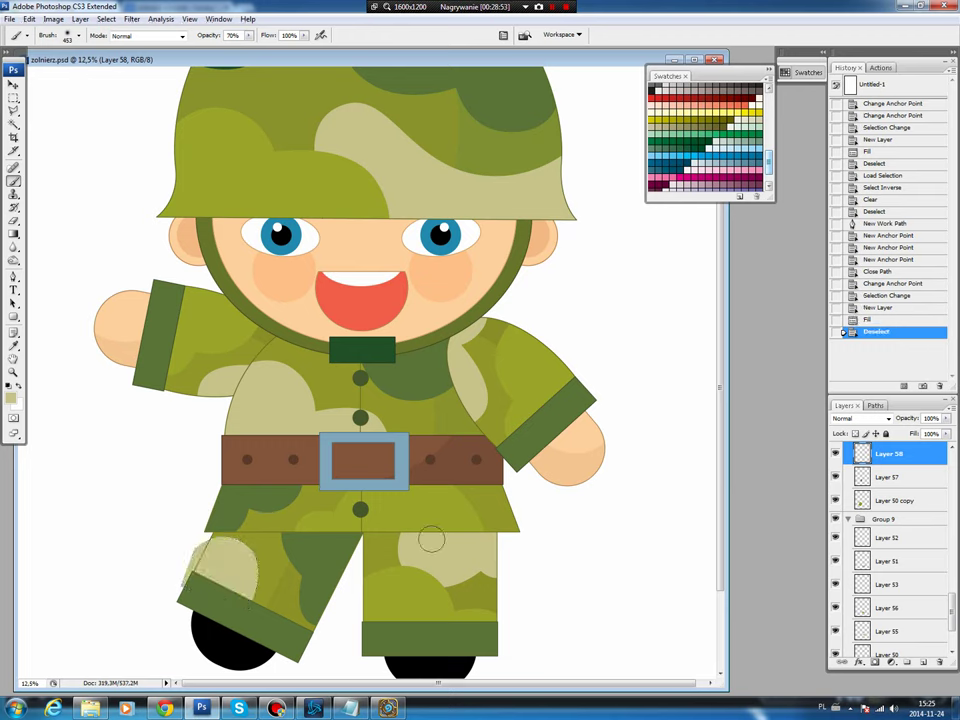
- Trim the beige patch by deleting everything outside the left trouser leg's outline
left_click(862, 477, "ctrl")
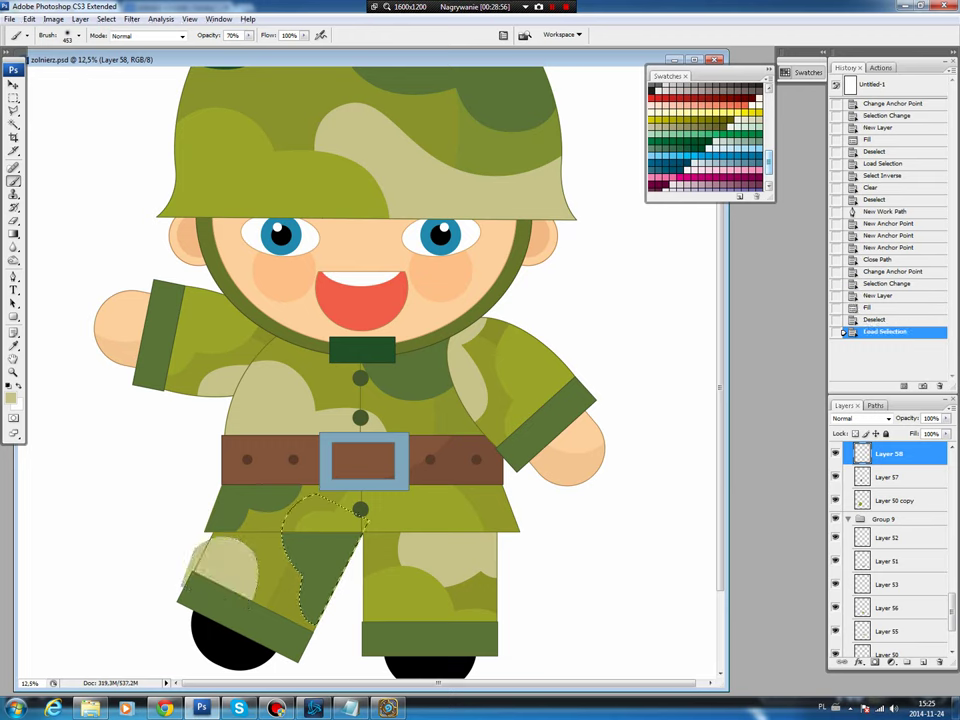
left_click(862, 477, "ctrl")
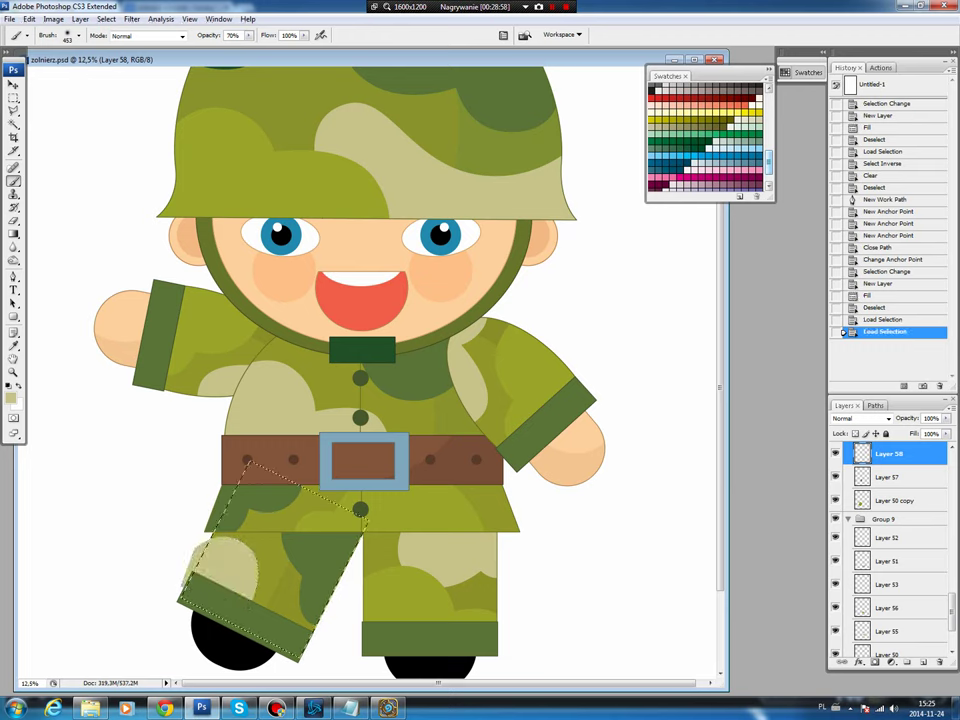
left_click(106, 19)
left_click(128, 66)
key("Delete")
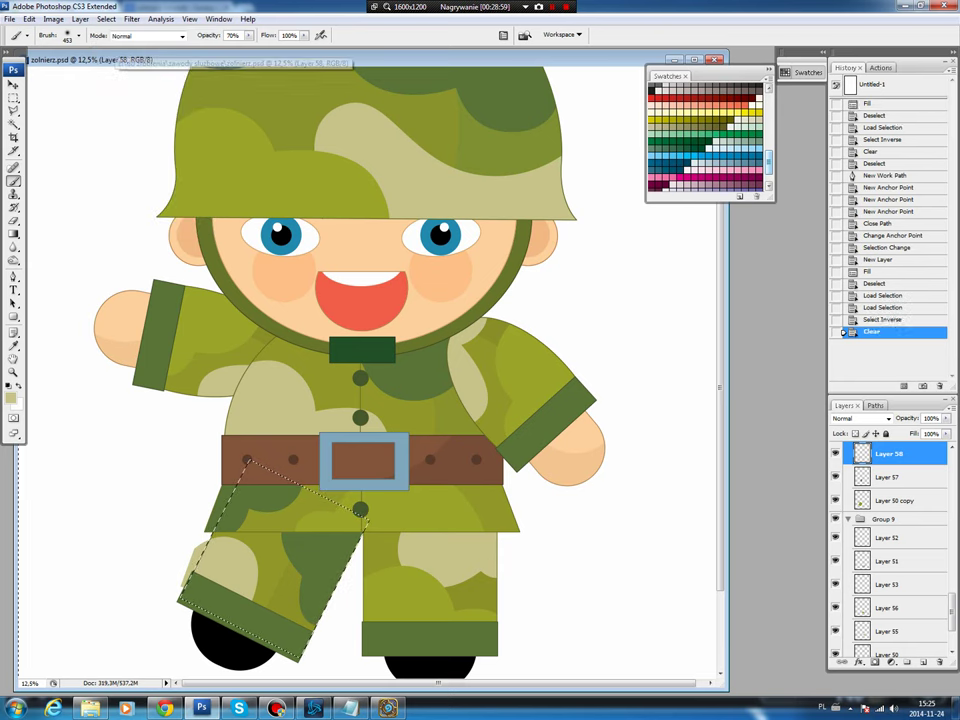
key("ctrl+d")
key("v")
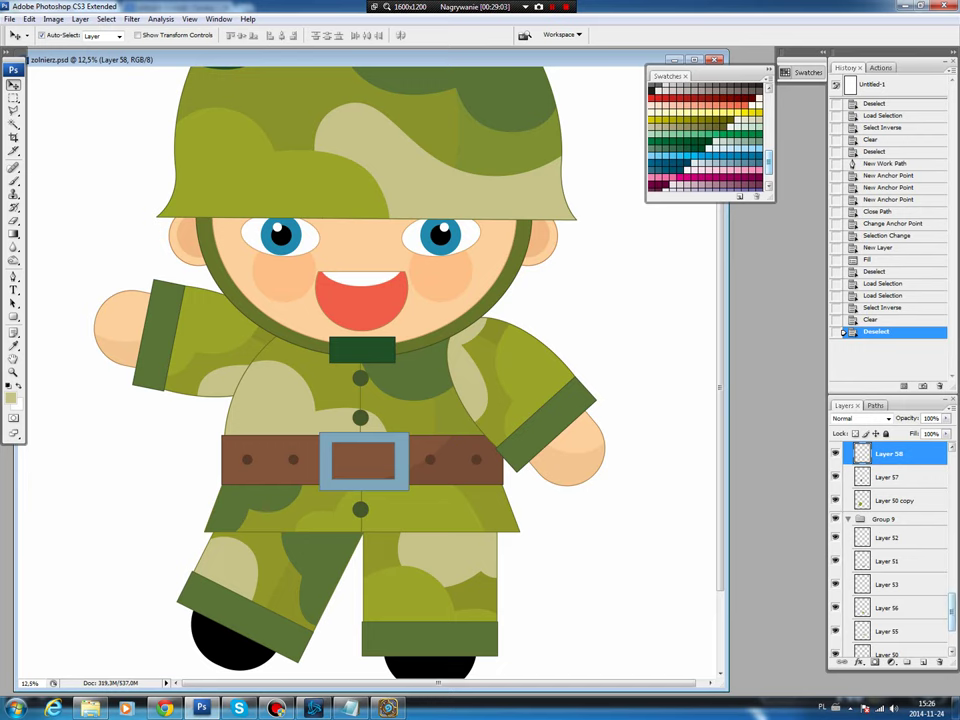
key("alt+period")
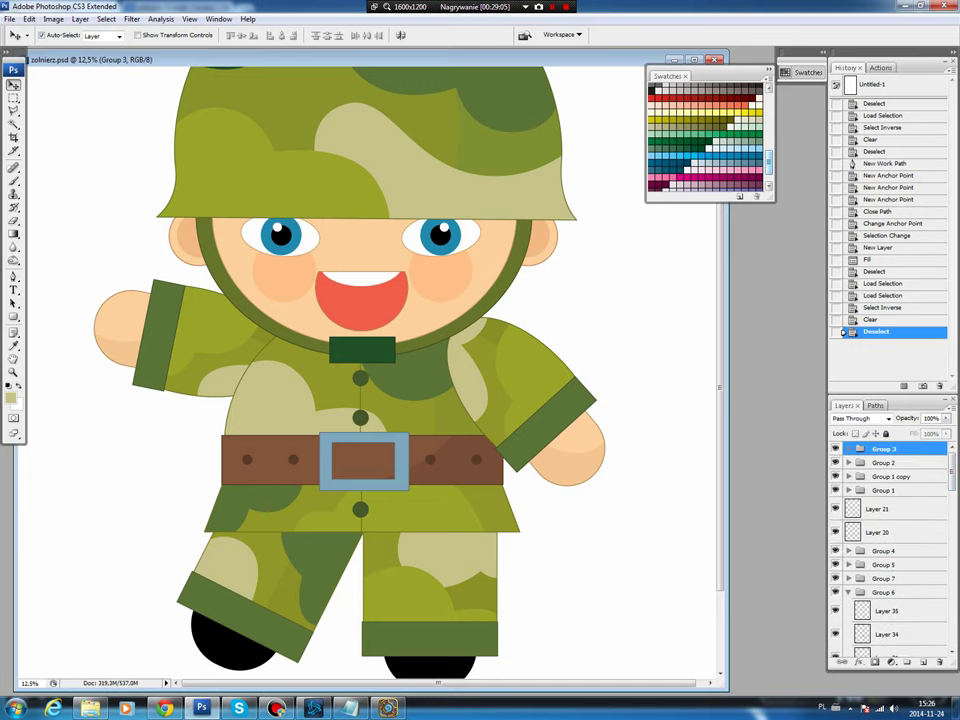
- Marquee a tall rectangle just left of the soldier's left boot
scroll(370, 360, "down", 2)
scroll(370, 360, "down", 1)
scroll(370, 360, "down", 1)
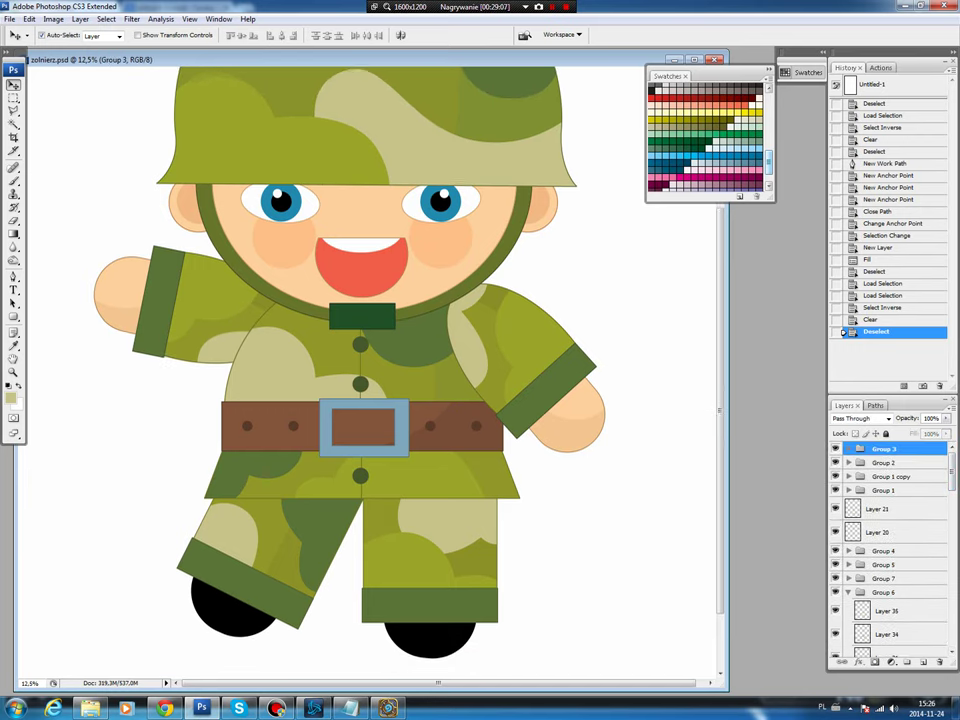
scroll(370, 360, "down", 1)
scroll(370, 360, "down", 1)
key("p")
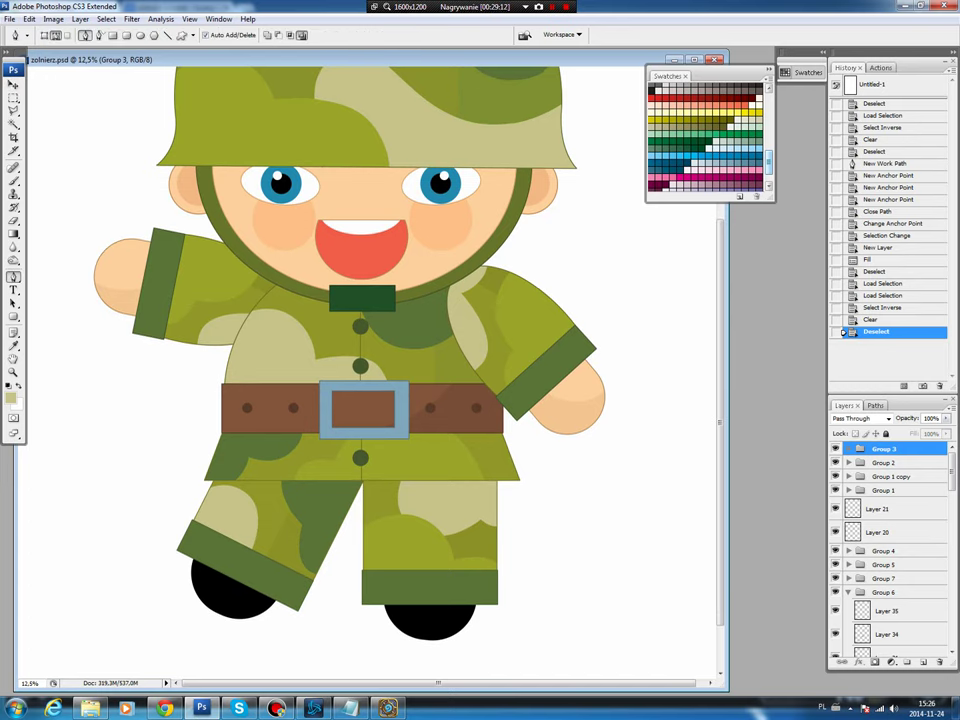
key("m")
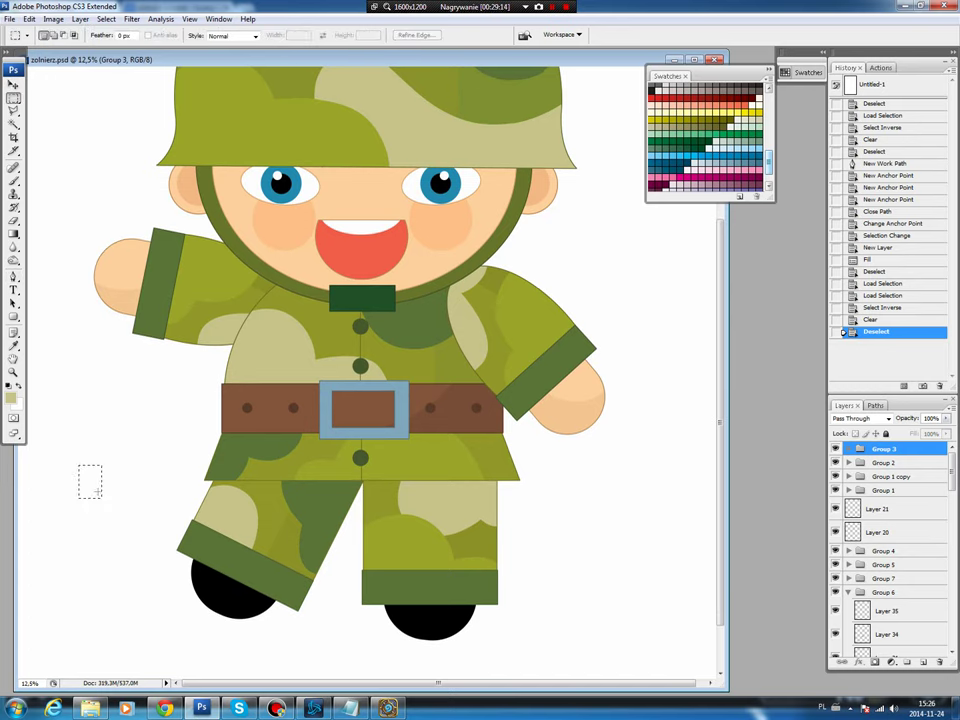
left_click_drag(101, 497, 175, 633)
left_click_drag(175, 633, 175, 632)
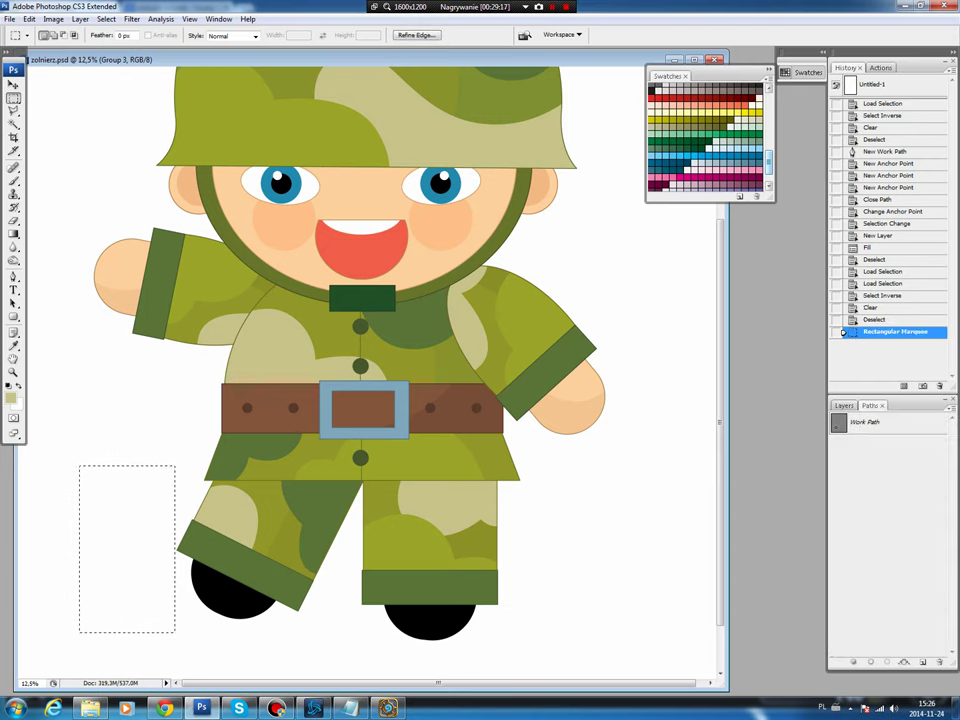
left_click(838, 422, "ctrl+alt+shift")
left_click(844, 405)
- Fill the rectangle with the belt's brown on a new layer, Layer 59
left_click(922, 662)
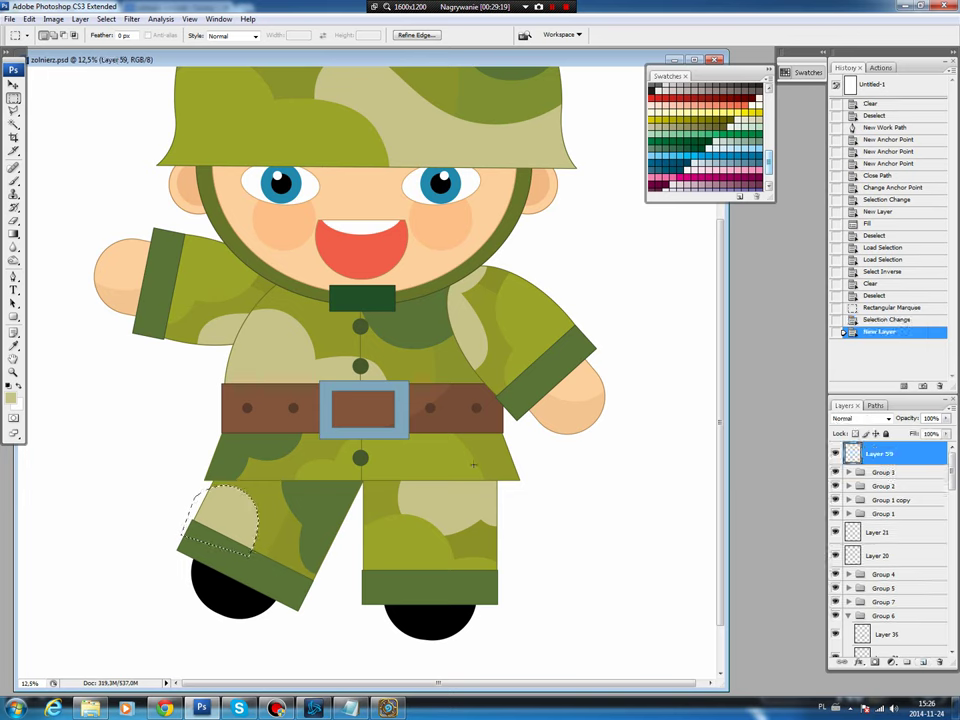
key("b")
left_click(426, 403, "alt")
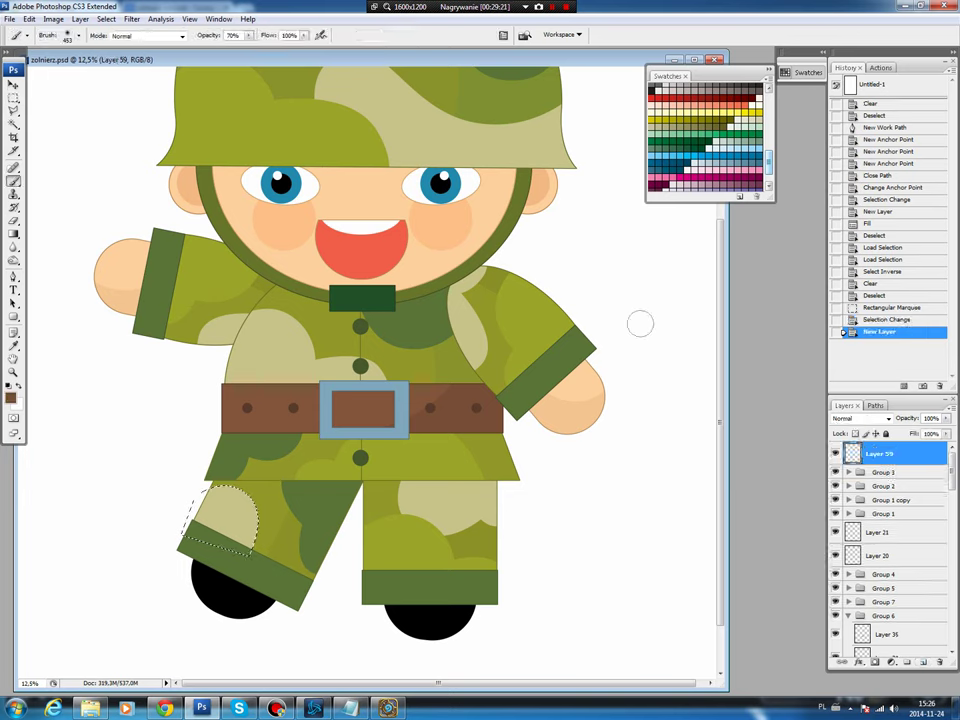
key("ctrl+z")
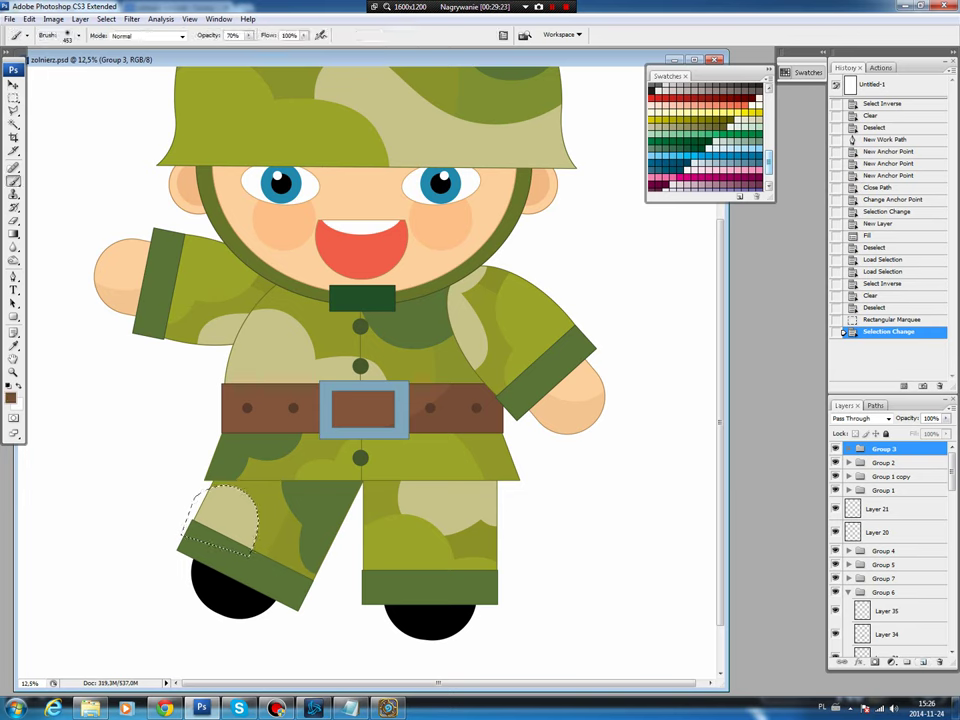
key("ctrl+alt+z")
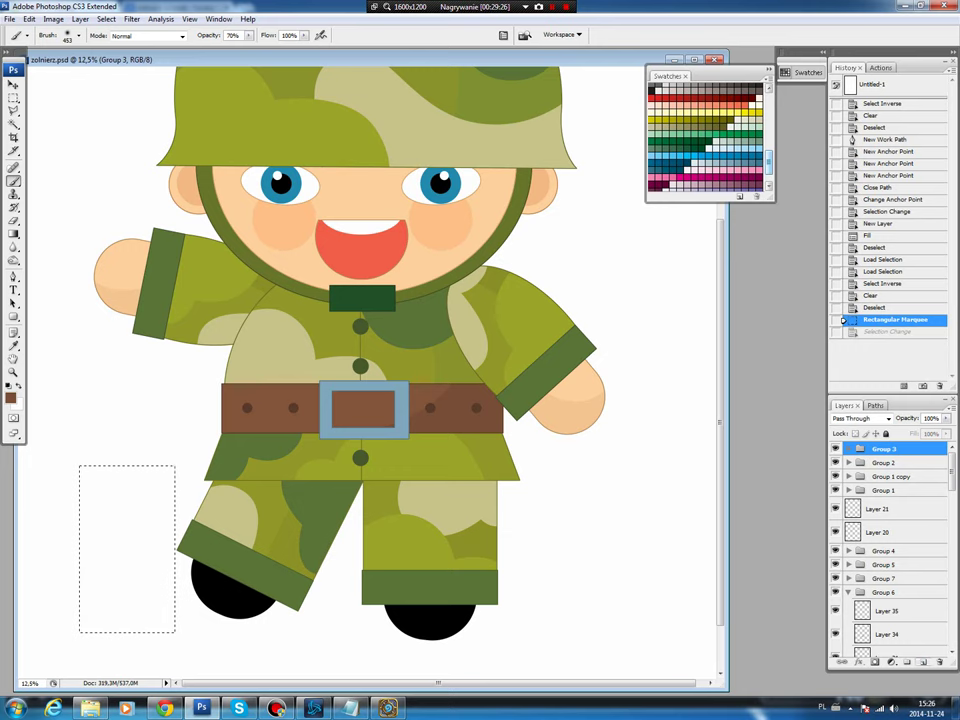
key("ctrl+shift+alt+n")
key("alt+BackSpace")
key("ctrl+d")
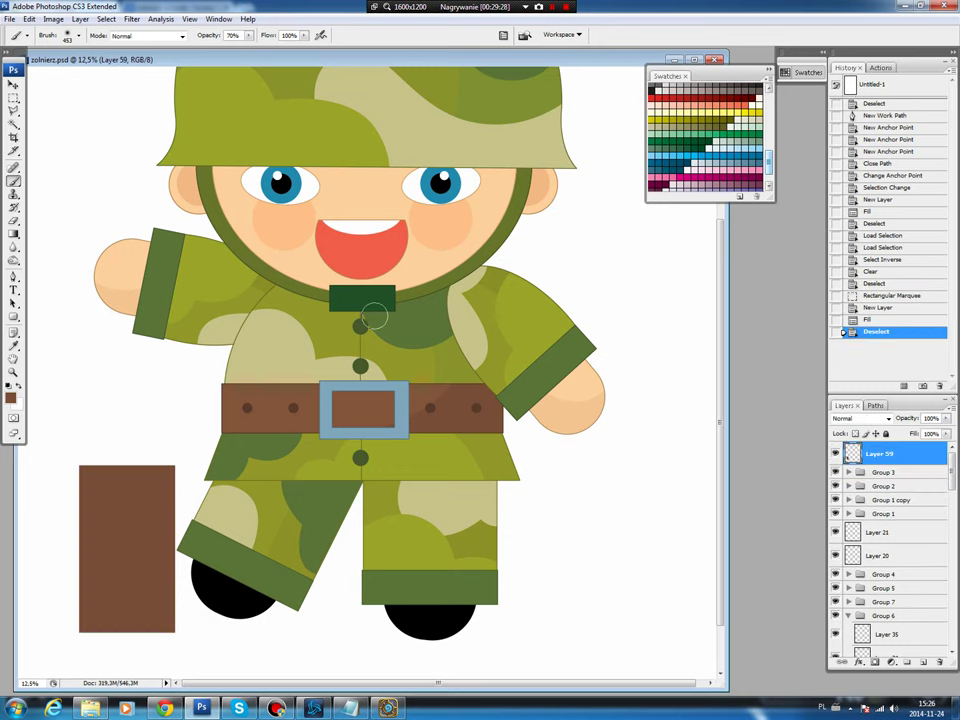
key("v")
left_click(29, 19)
mouse_move(60, 230)
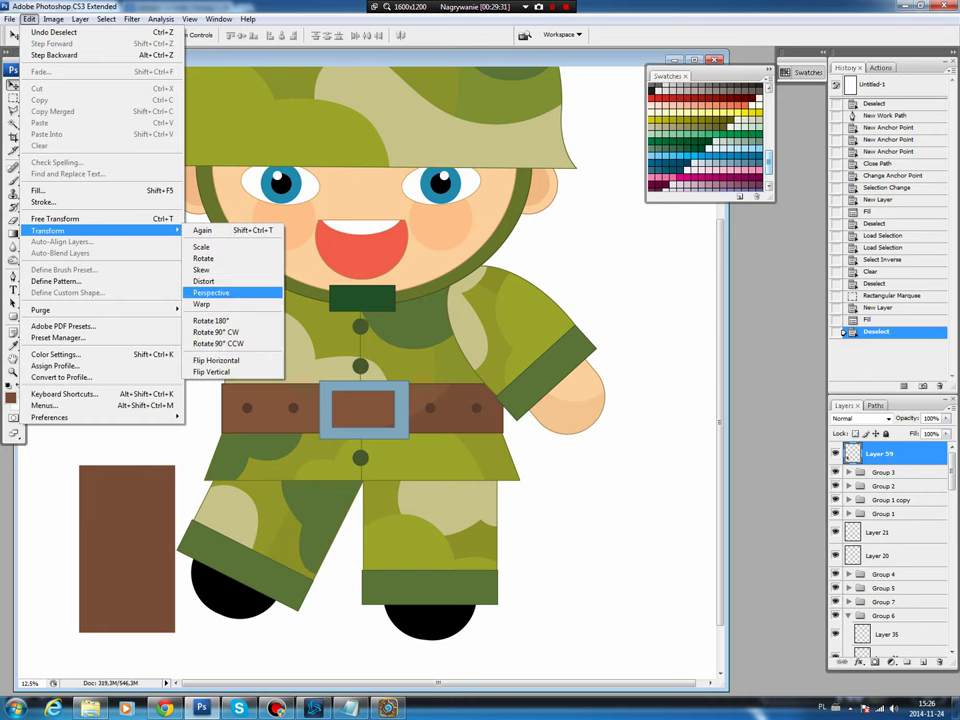
- Taper the brown rectangle into a trapezoid and nudge it up and left
left_click(204, 281)
left_click_drag(78, 465, 107, 465)
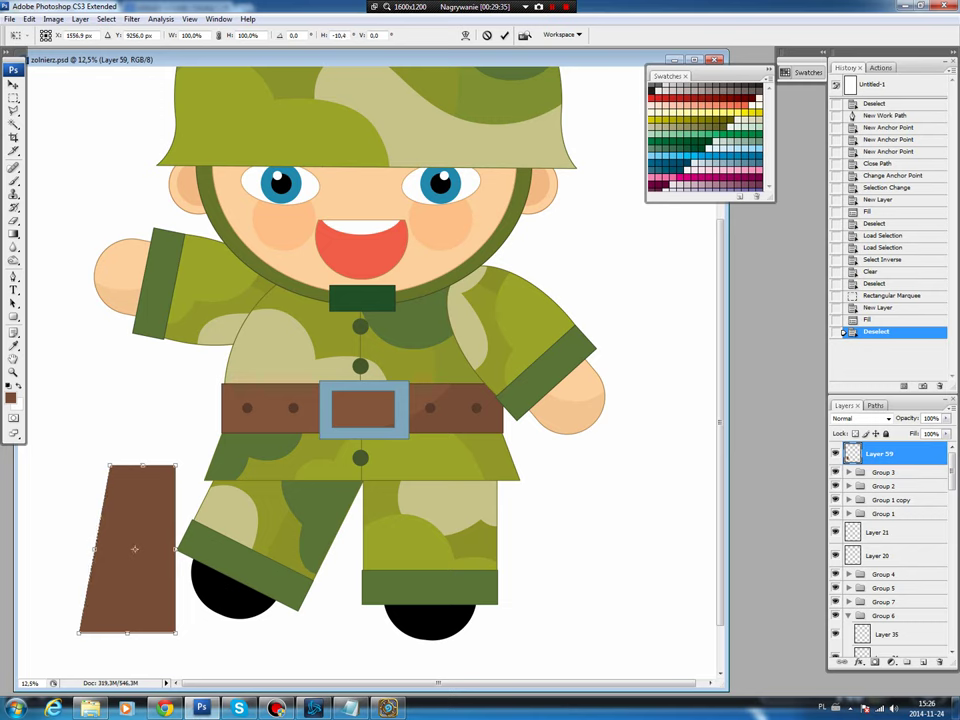
key("Return")
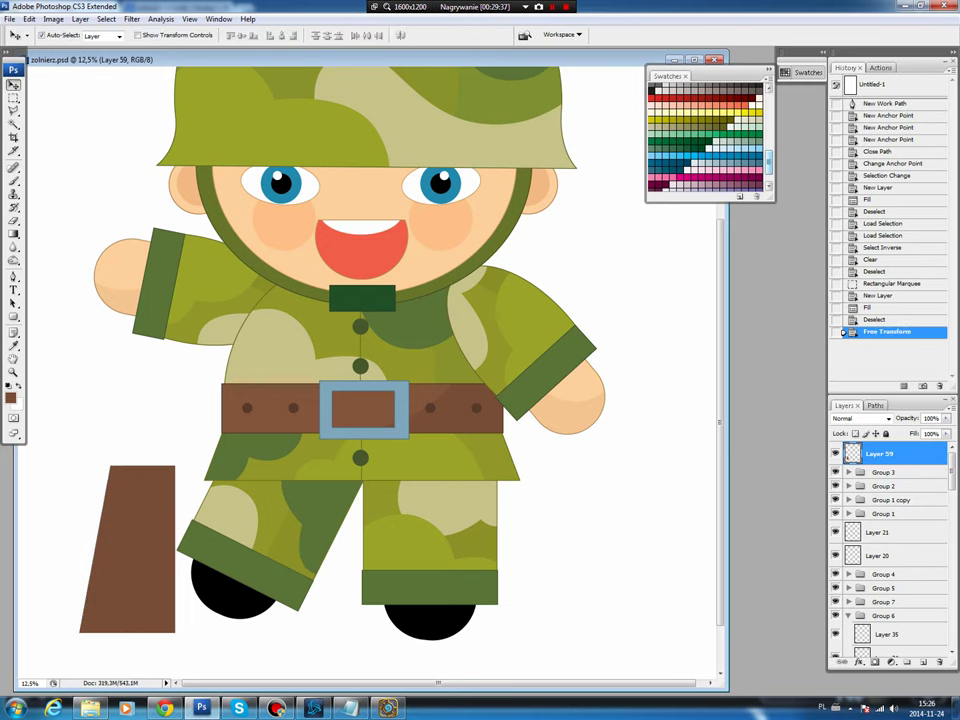
left_click_drag(127, 550, 115, 531)
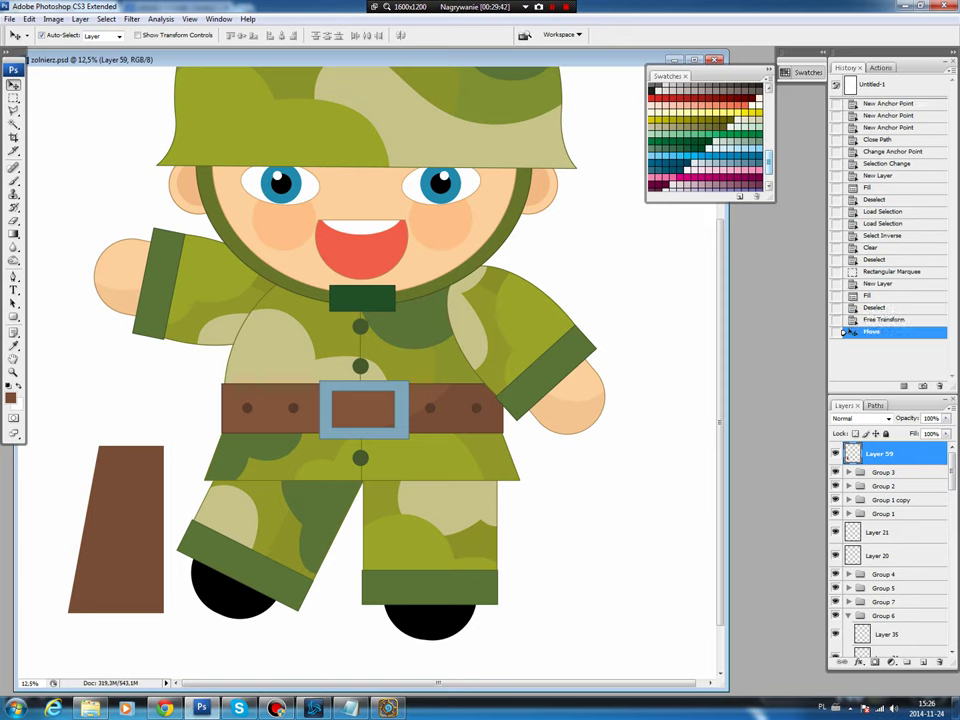
- Trace a highlight area on the stock's left side with the Pen and select it
key("p")
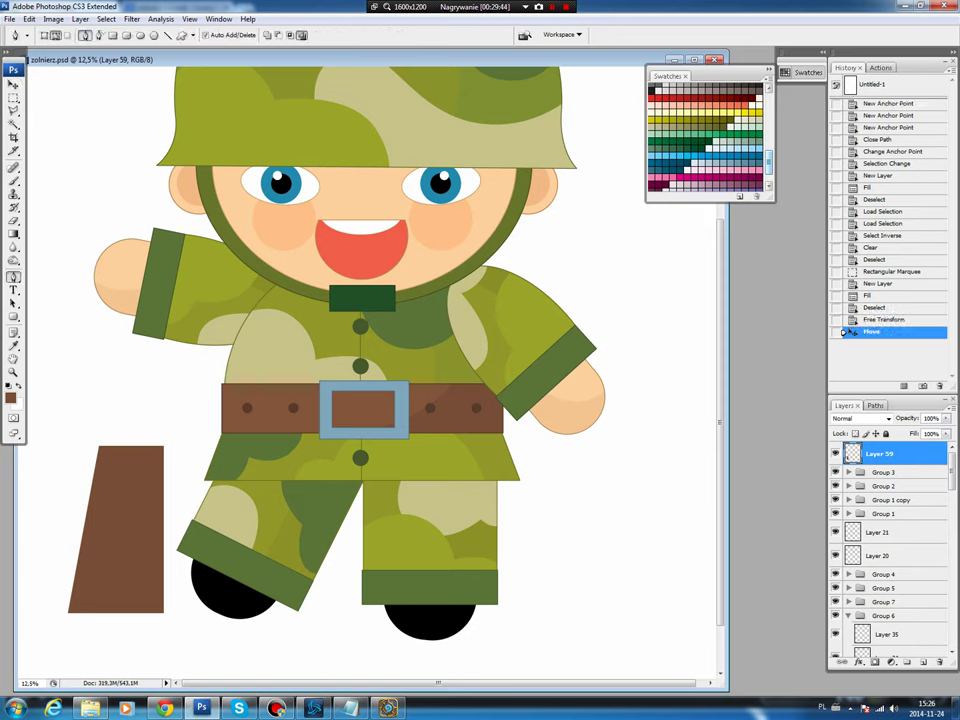
left_click(140, 438)
left_click(137, 585)
left_click(58, 612)
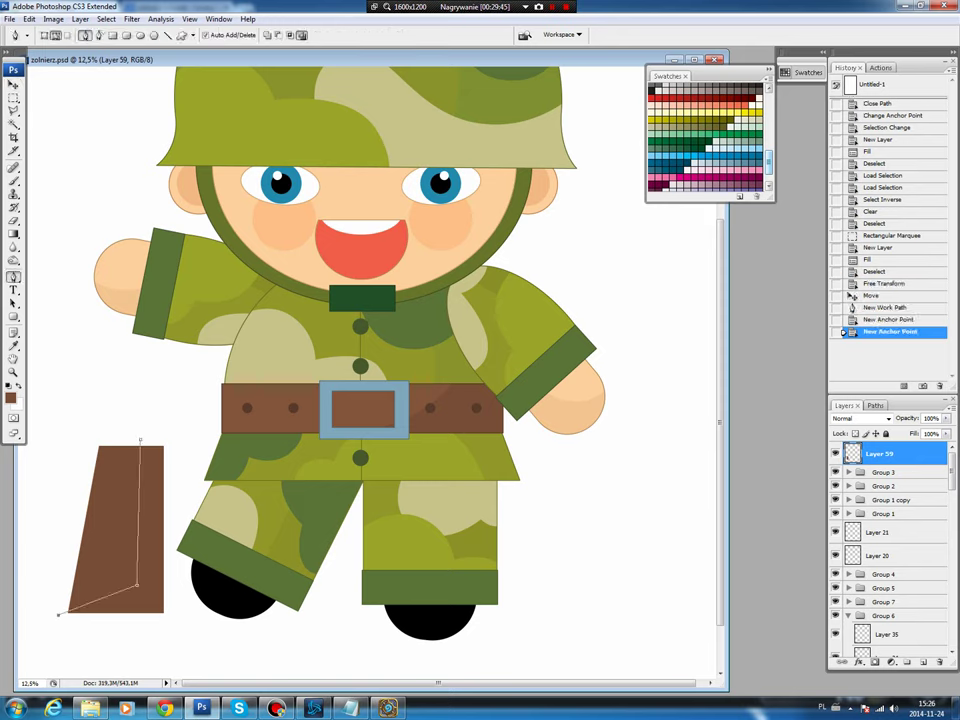
left_click(57, 497)
left_click(81, 419)
left_click(140, 439)
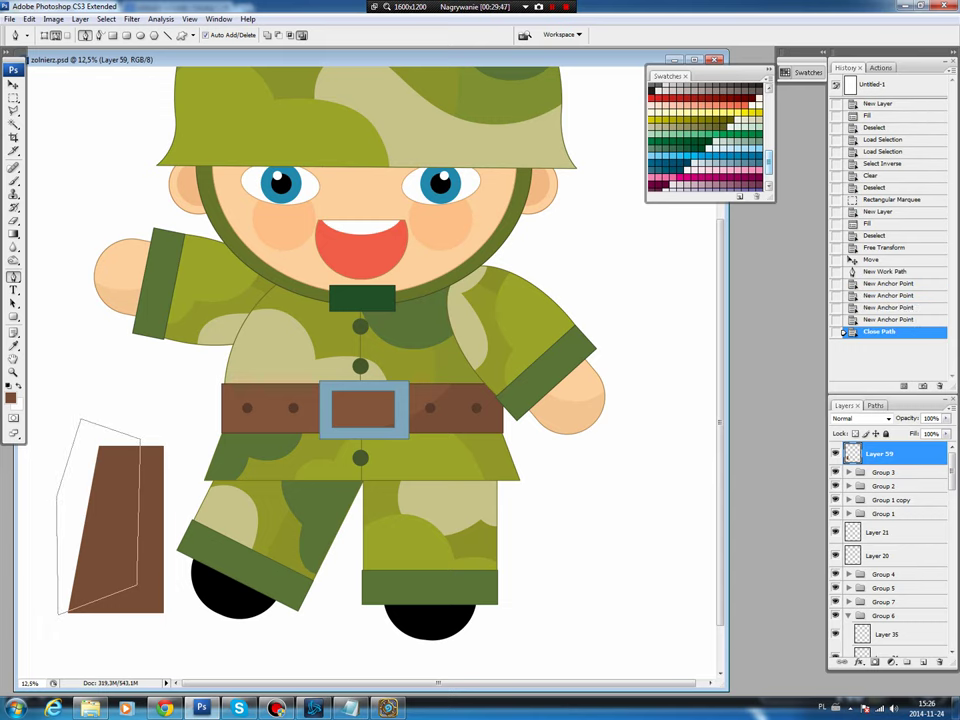
left_click(875, 405)
key("ctrl+Return")
- Lighten the highlight with Hue/Saturation: hue +4, saturation +12, lightness +3
key("i")
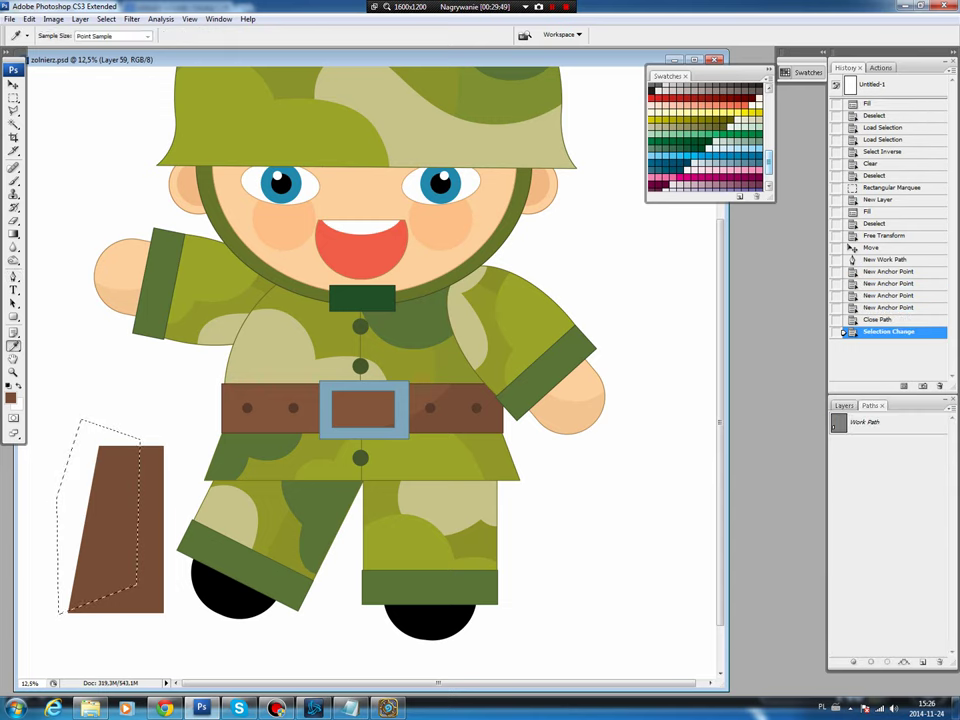
key("ctrl+u")
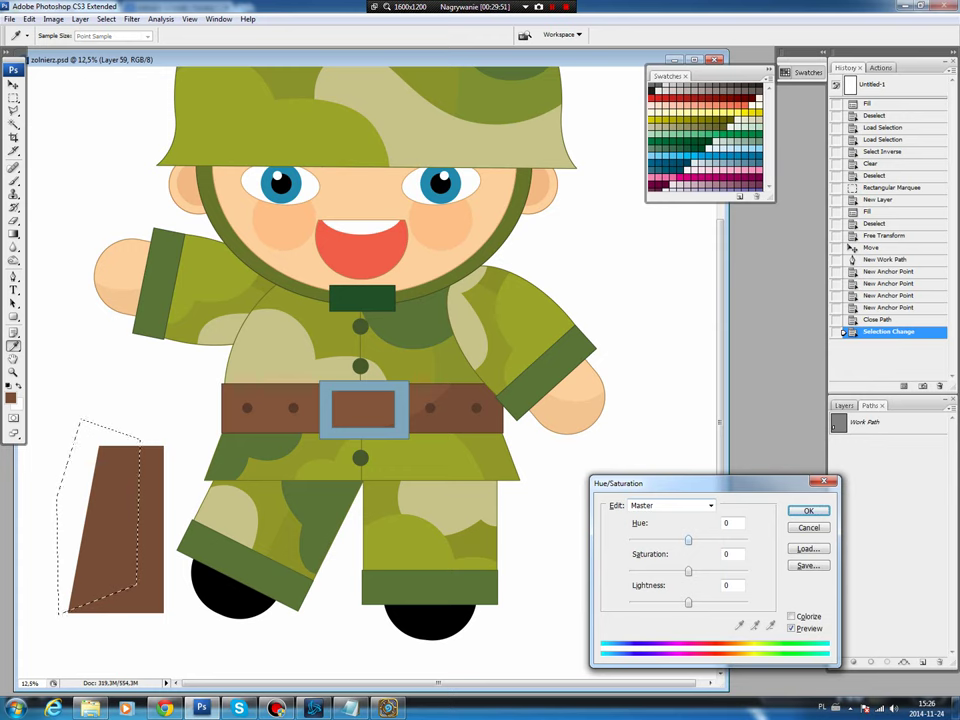
type("4")
key("Tab")
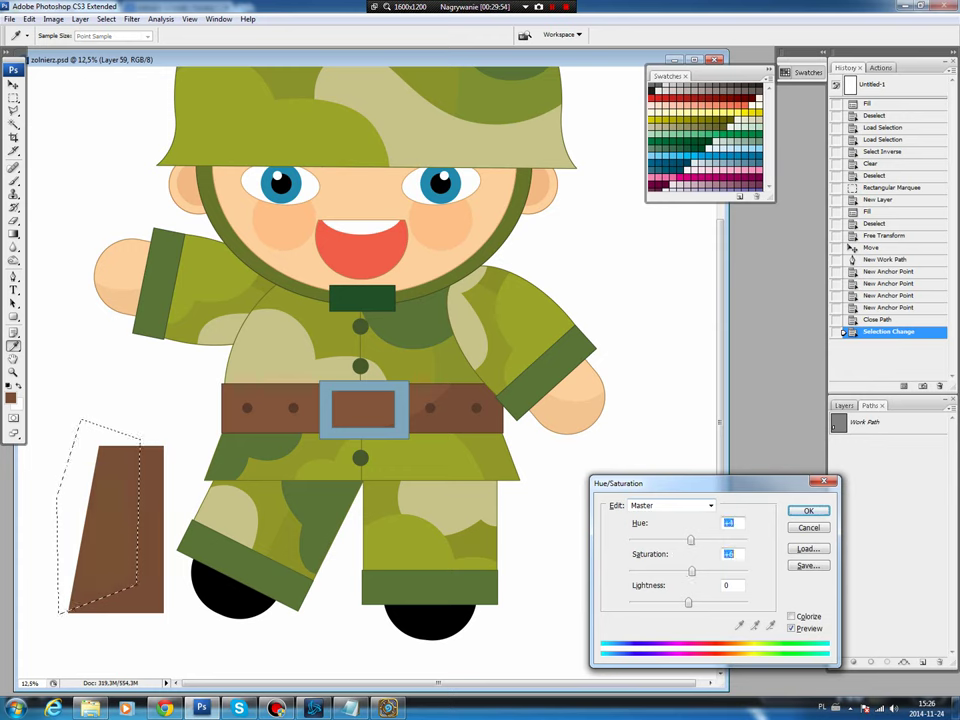
type("12")
key("Tab")
type("3")
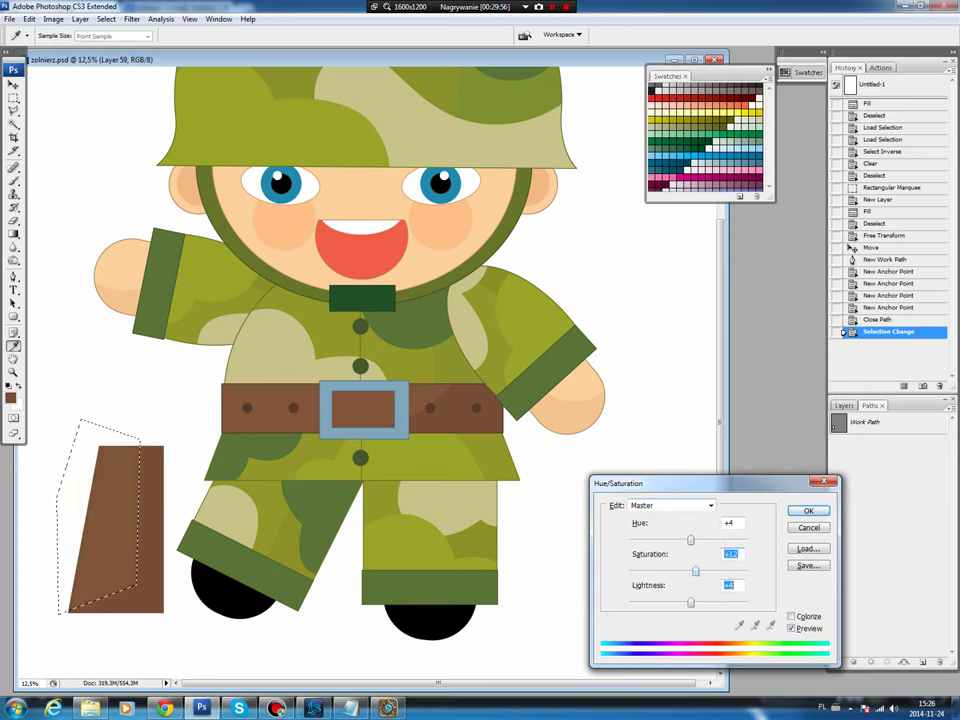
key("Return")
key("p")
key("ctrl+d")
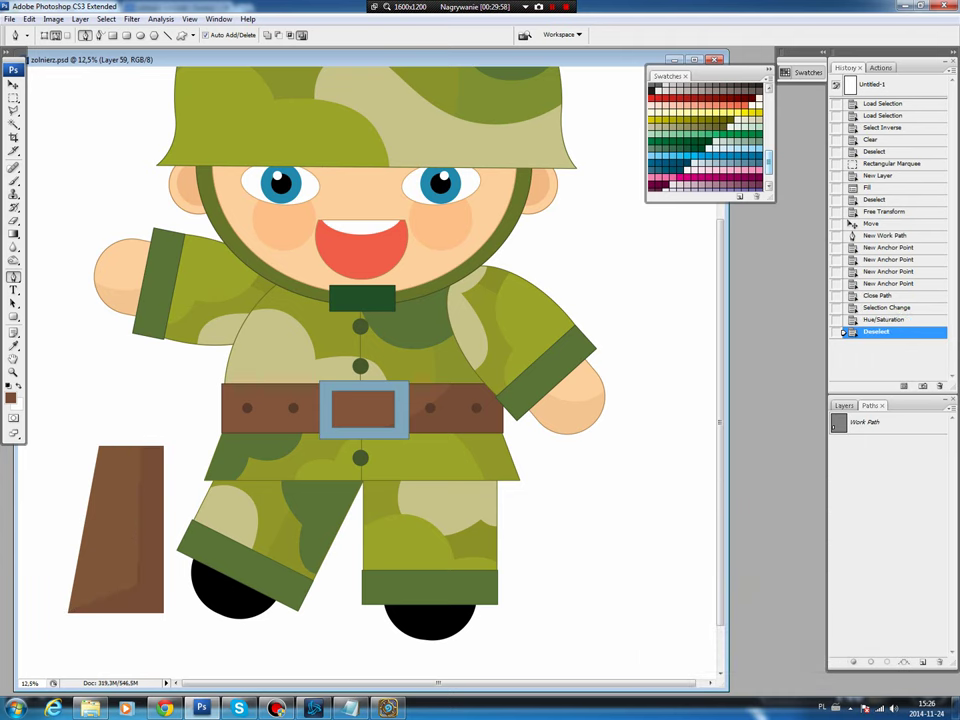
- Stroke a dark brown outline around the stock on new Layer 60
key("F7")
left_click(852, 453, "ctrl")
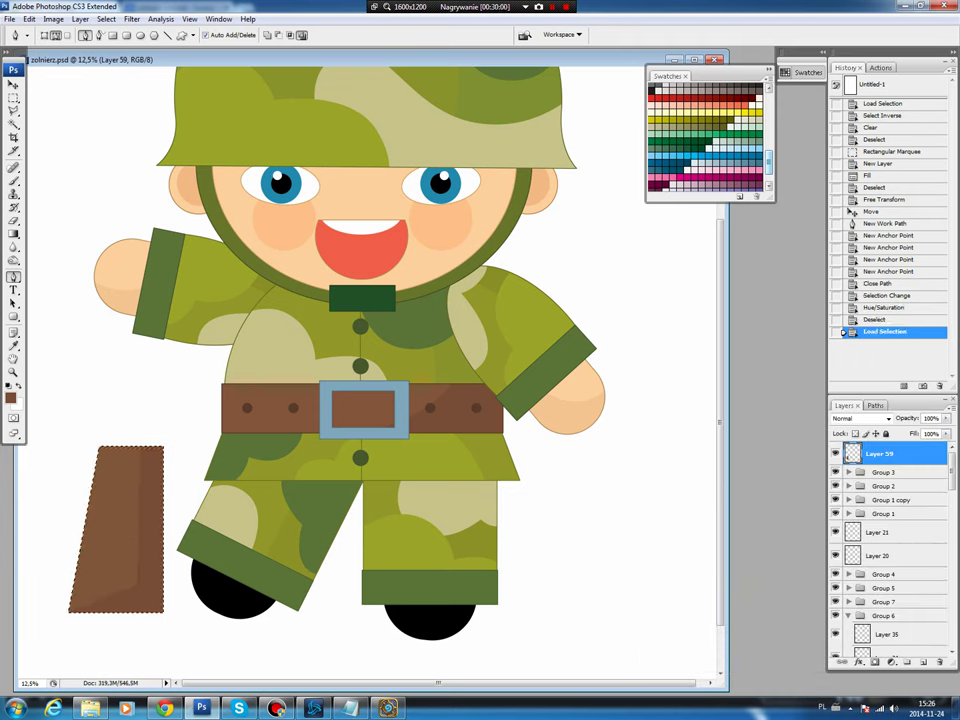
left_click(924, 662)
key("b")
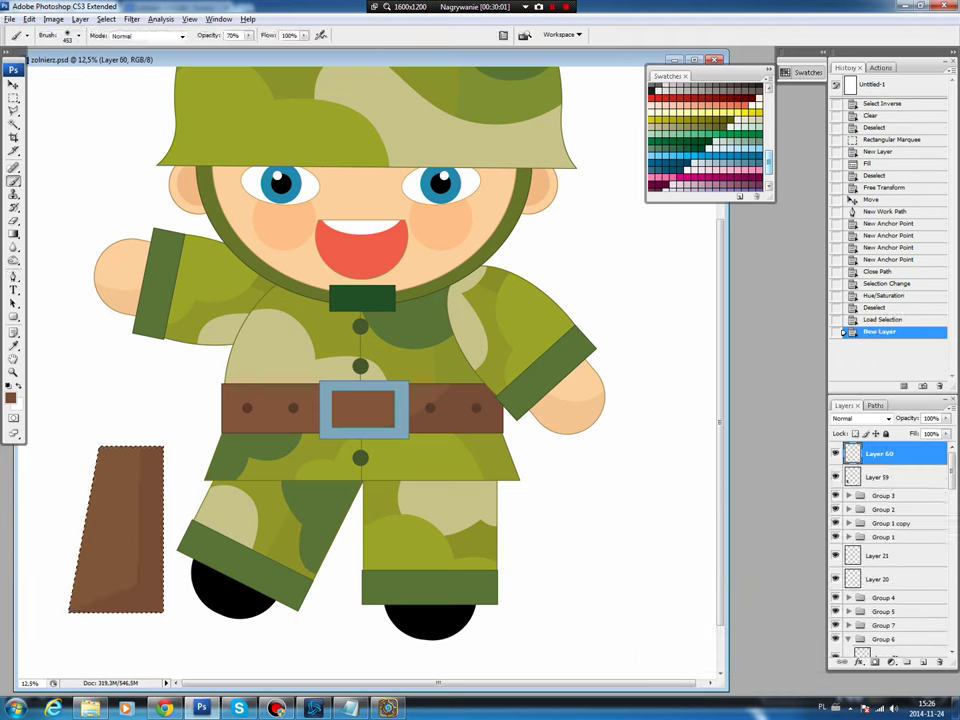
left_click(29, 18)
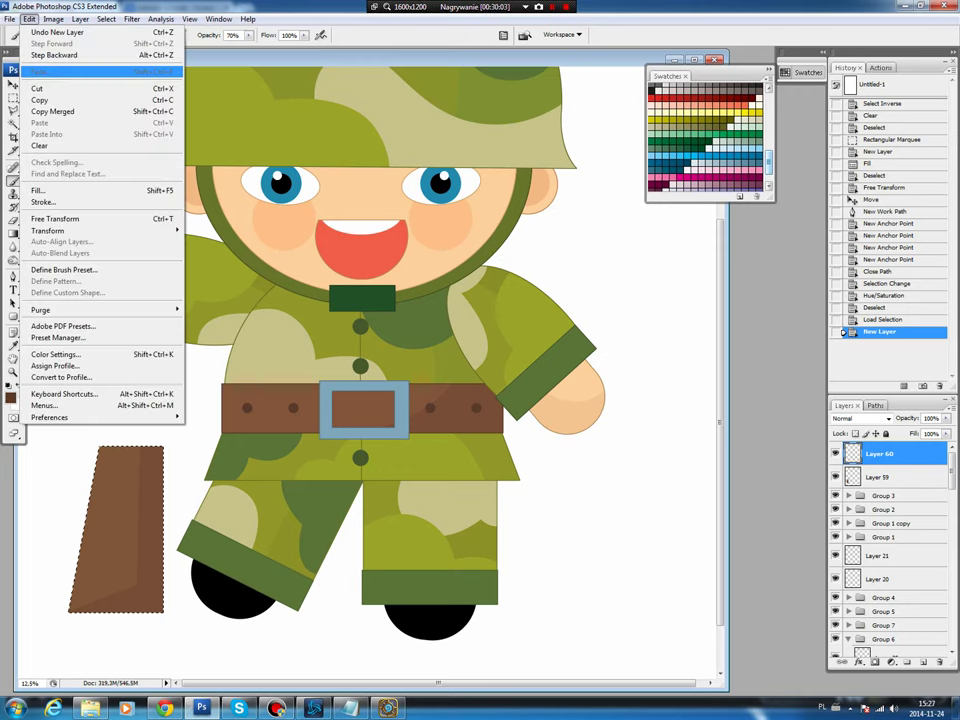
left_click(60, 199)
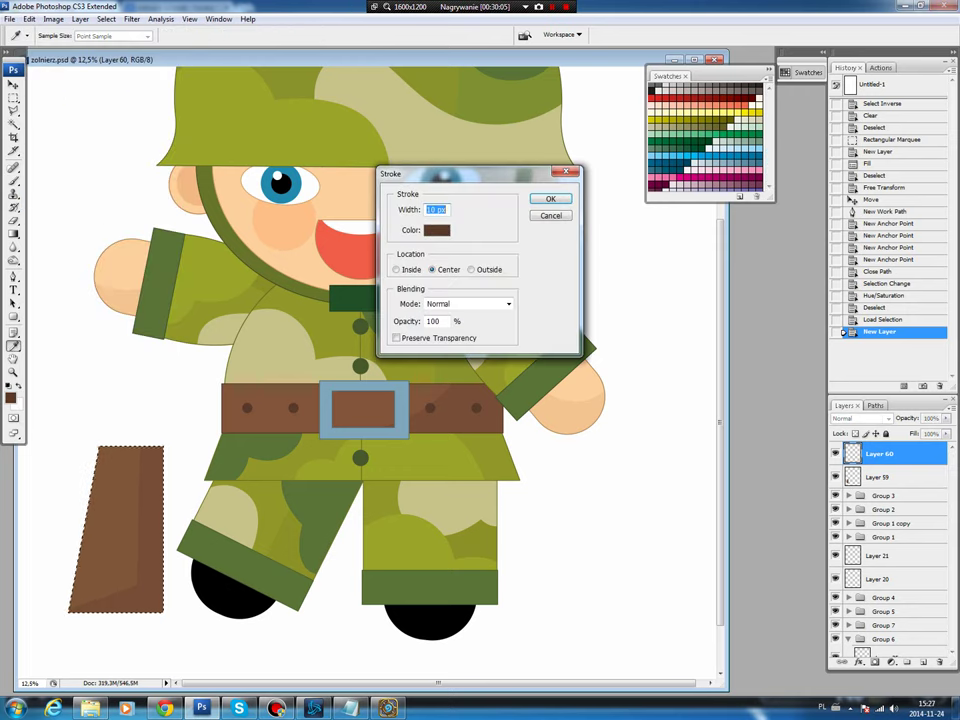
key("Return")
key("ctrl+d")
key("p")
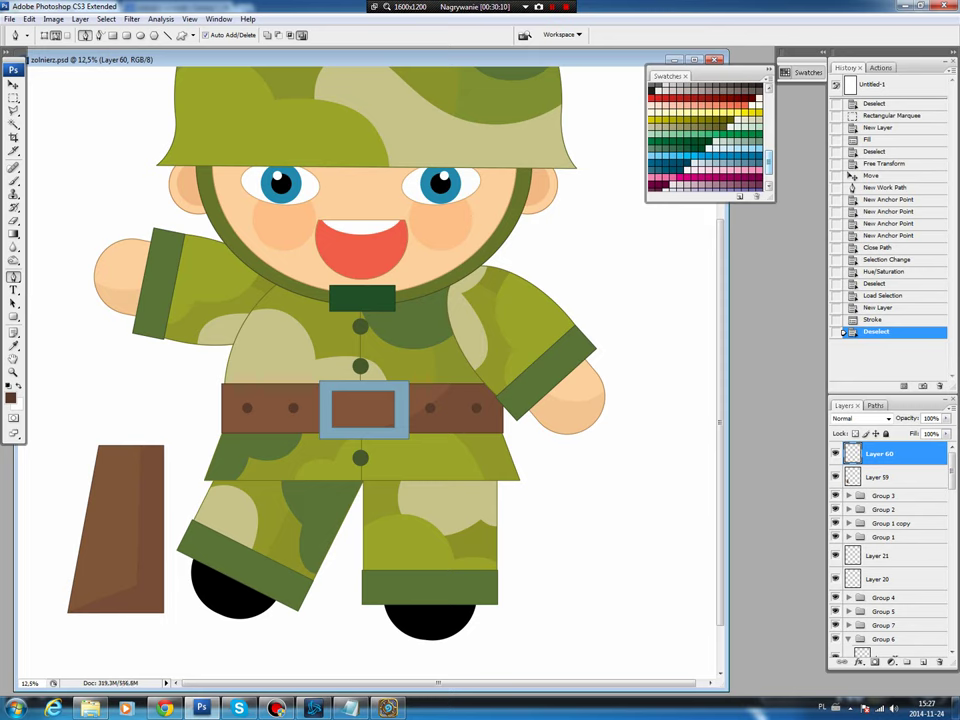
key("alt+bracketleft")
key("alt+bracketleft")
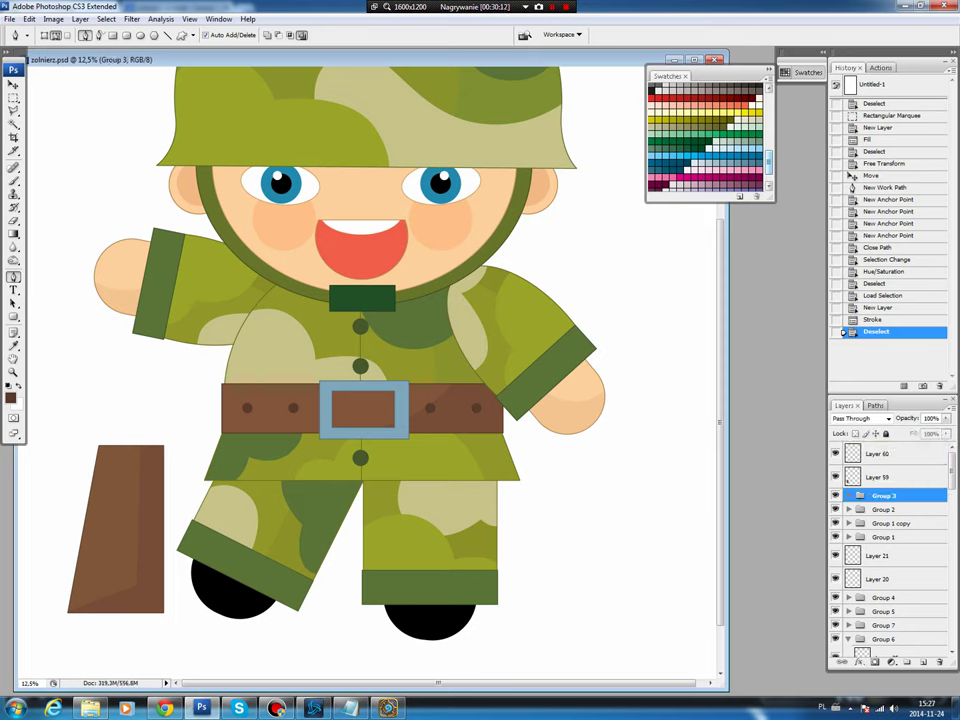
key("m")
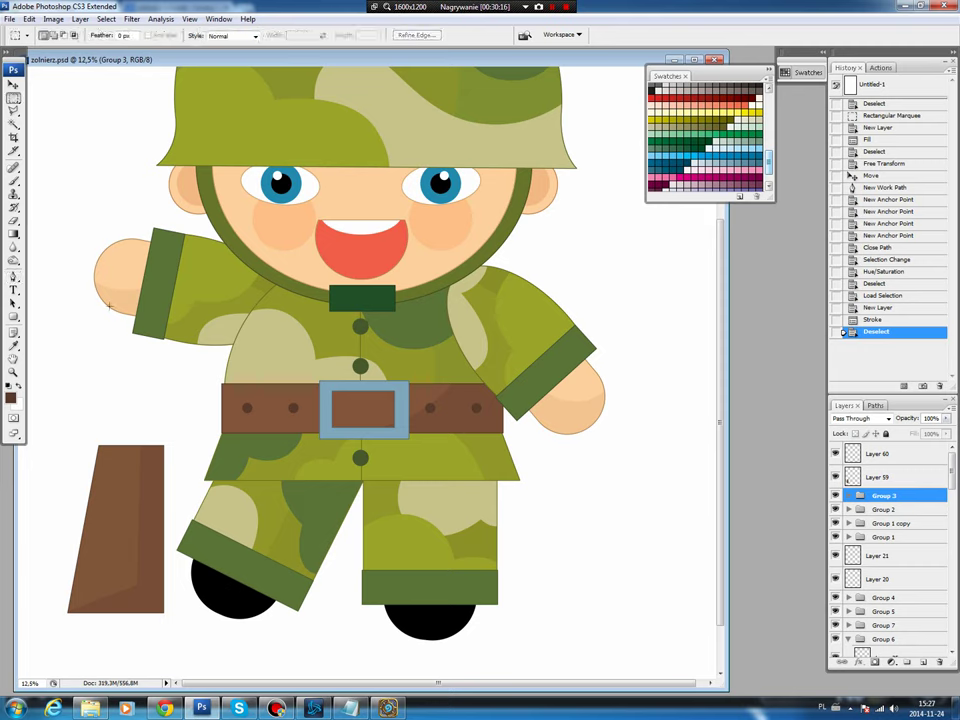
- Fill a rectangle above the stock with the grey swatch on a new layer
left_click_drag(109, 307, 161, 459)
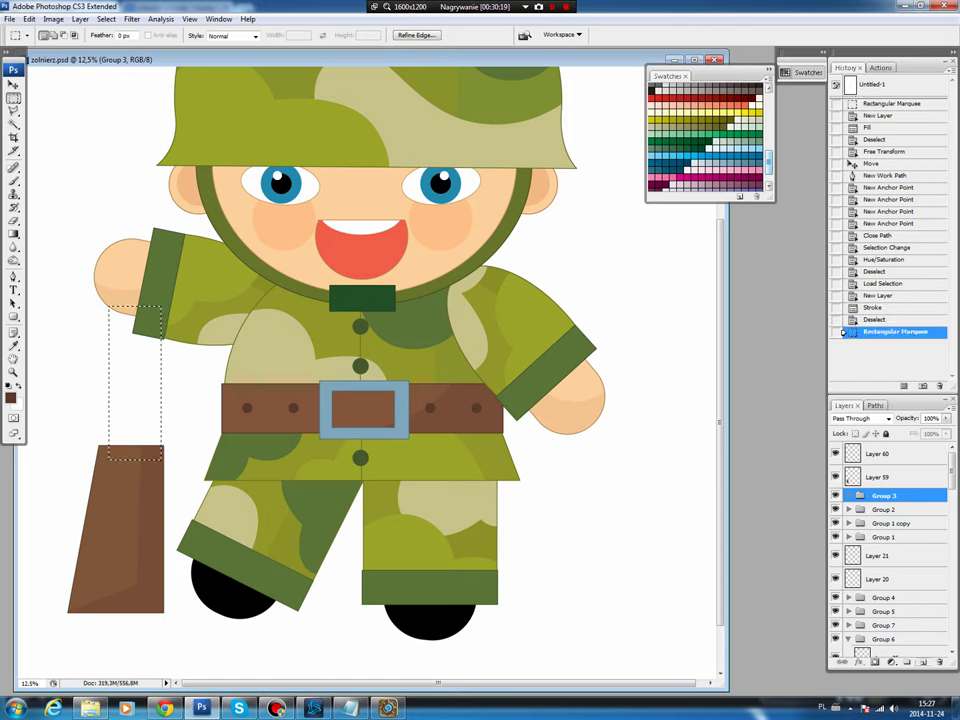
key("ctrl+shift+alt+n")
key("b")
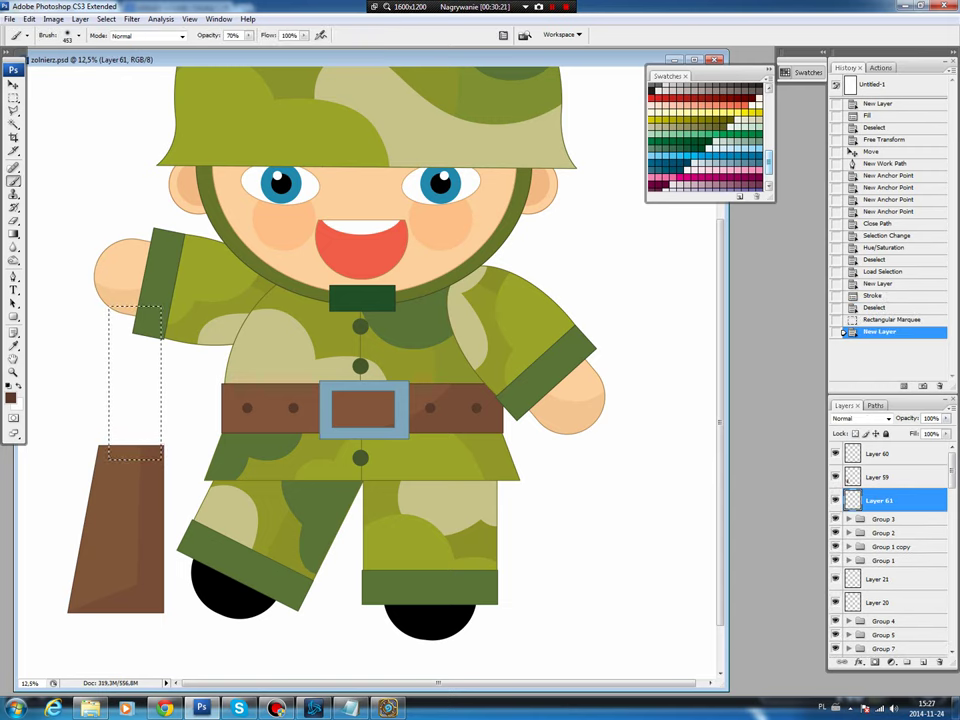
scroll(705, 135, "down", 3)
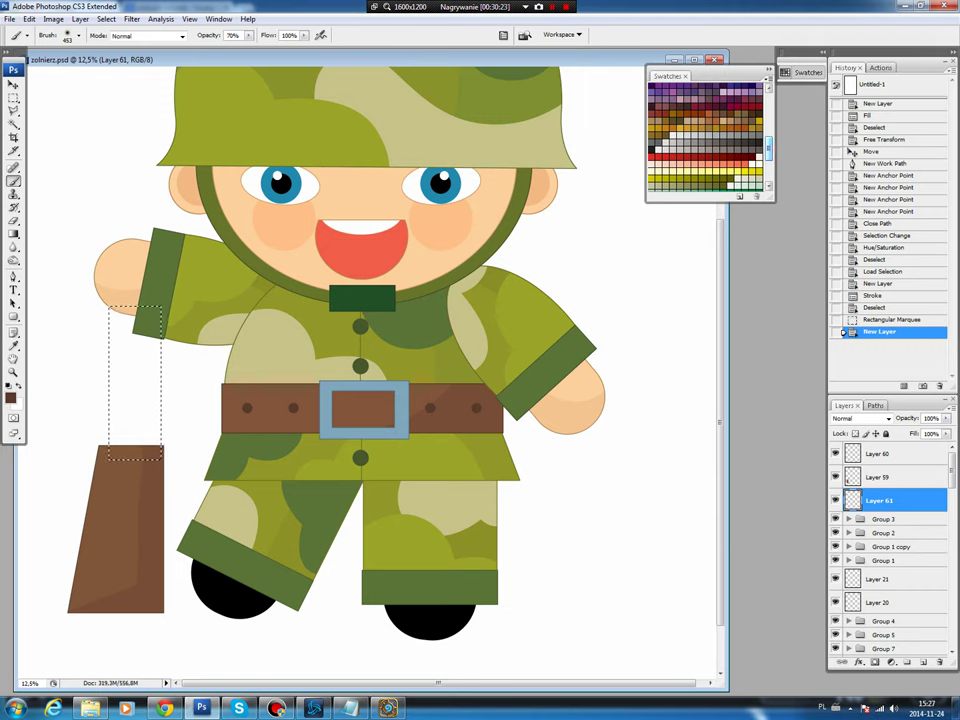
left_click(708, 146)
key("alt+BackSpace")
key("ctrl+d")
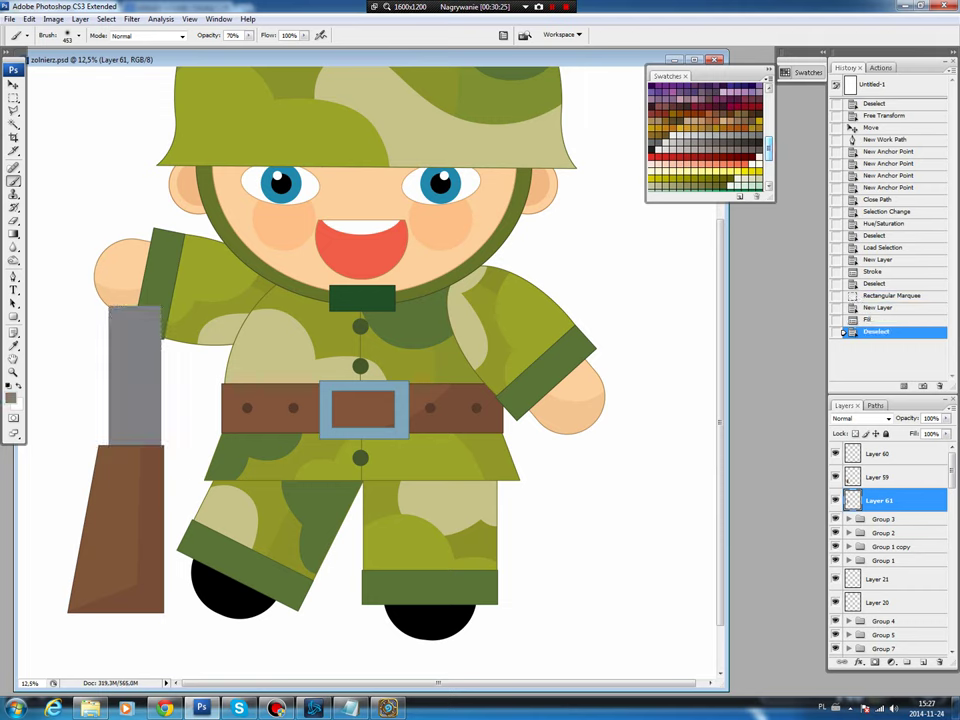
- Darken the receiver's right side by lowering Hue/Saturation lightness on the inverted selection
key("m")
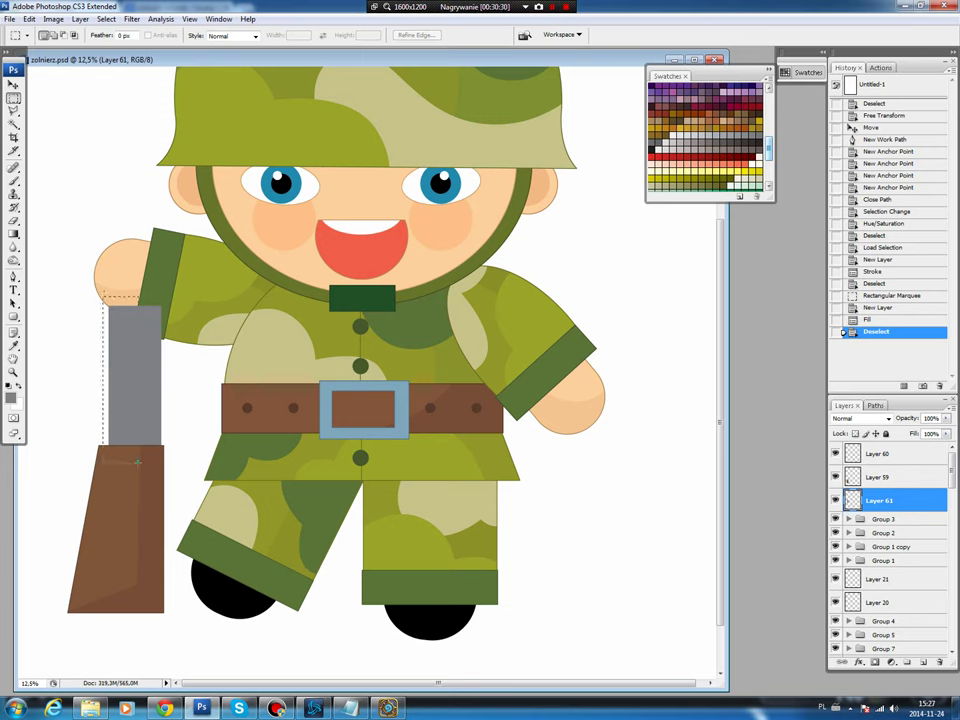
left_click_drag(139, 465, 139, 465)
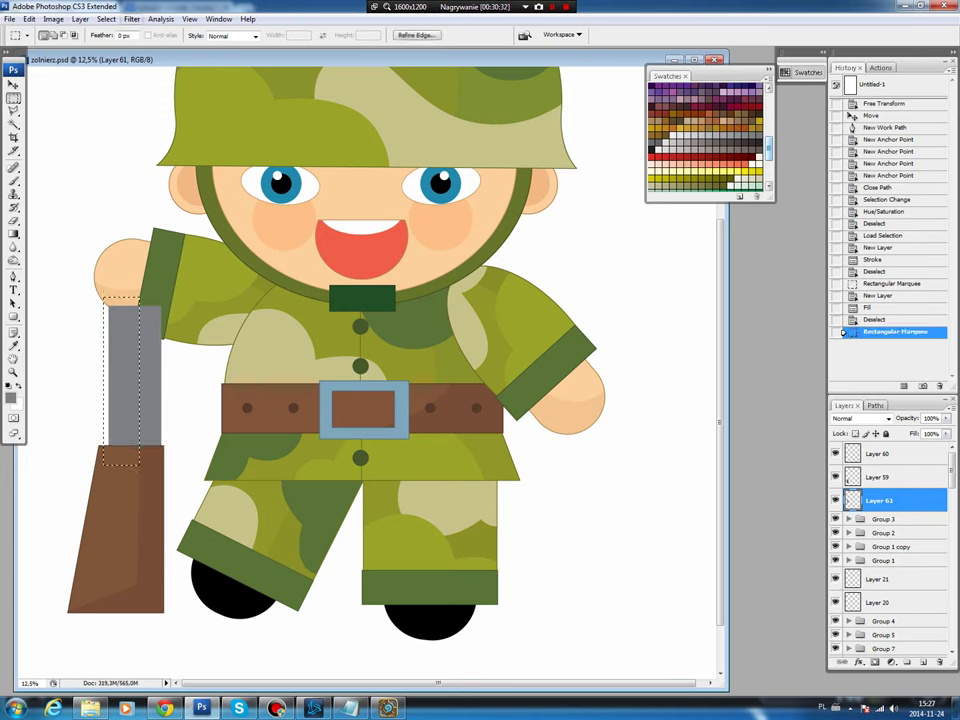
left_click(106, 19)
left_click(118, 66)
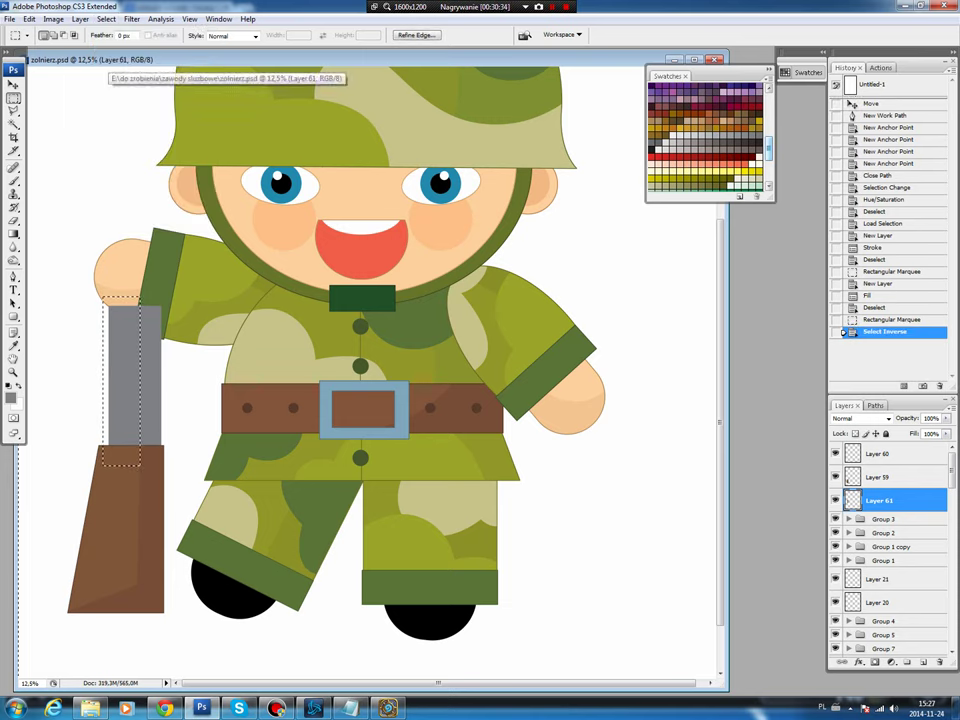
key("ctrl+u")
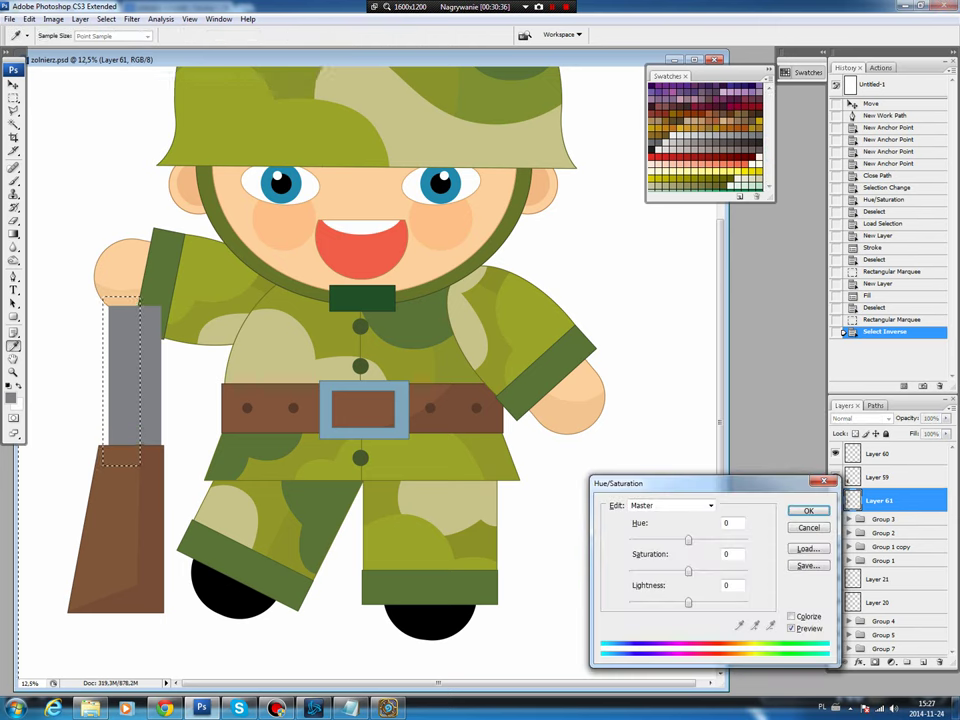
key("Down")
key("Down")
key("Down")
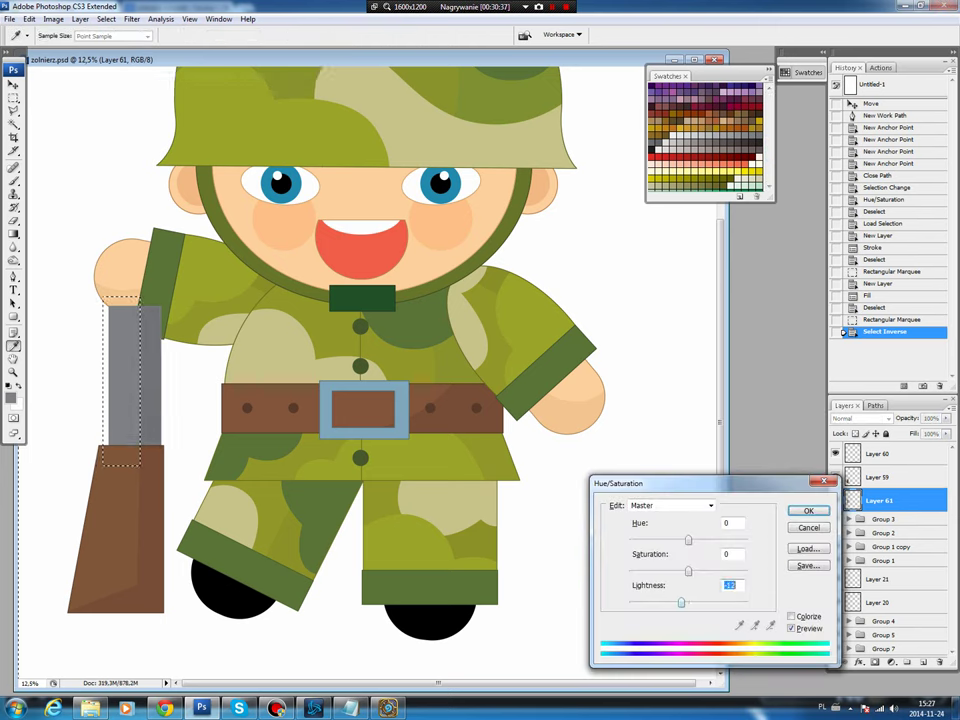
key("Return")
key("ctrl+d")
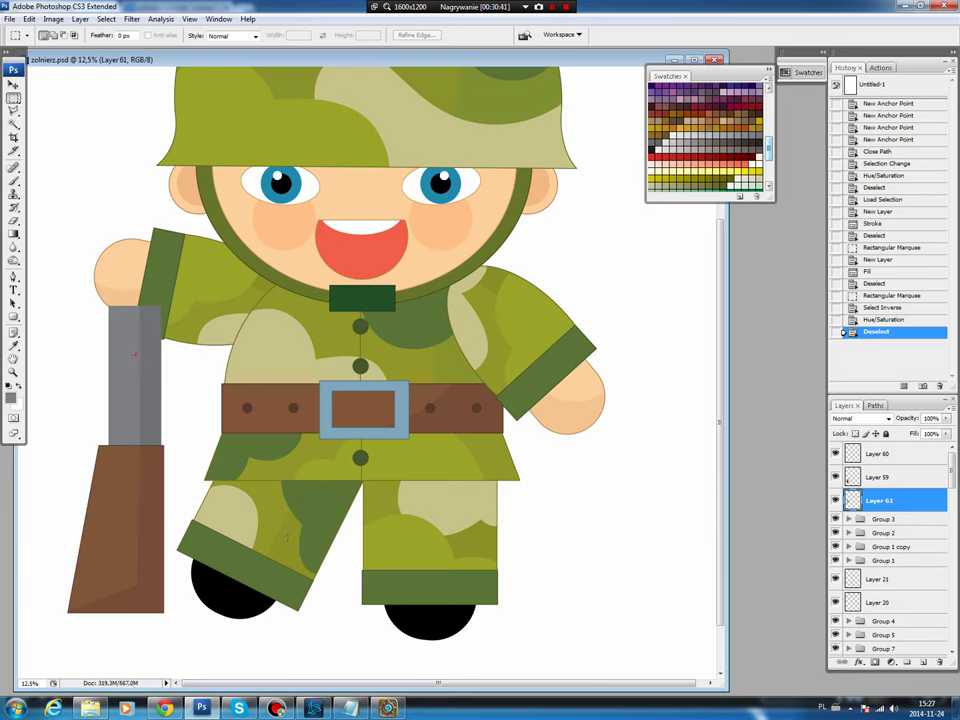
- Stroke a dark grey outline around the receiver on new Layer 62
key("b")
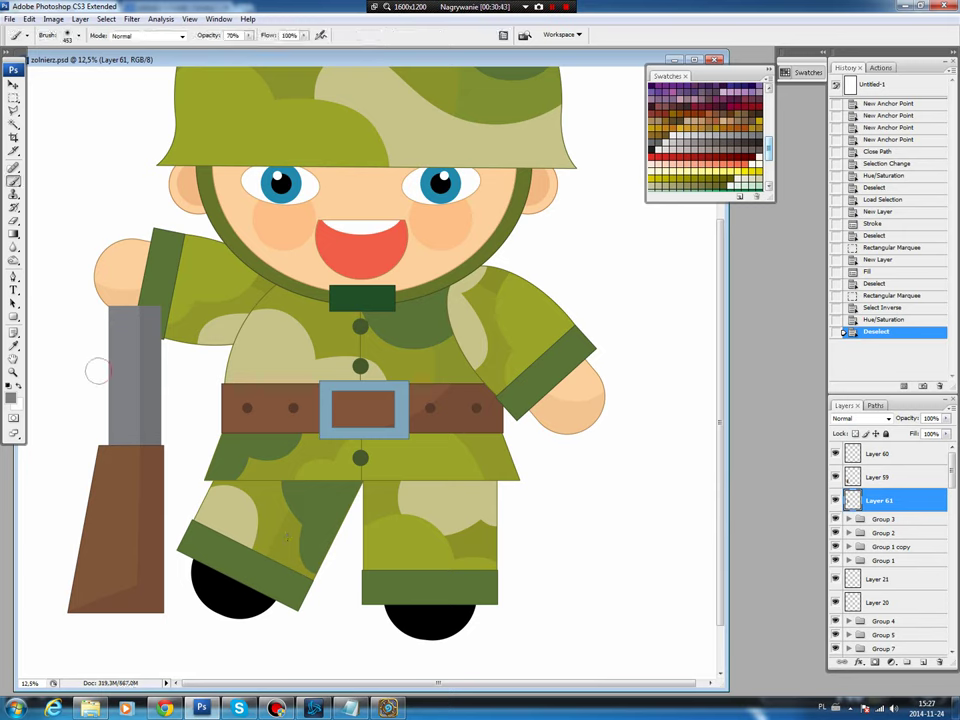
left_click(10, 396)
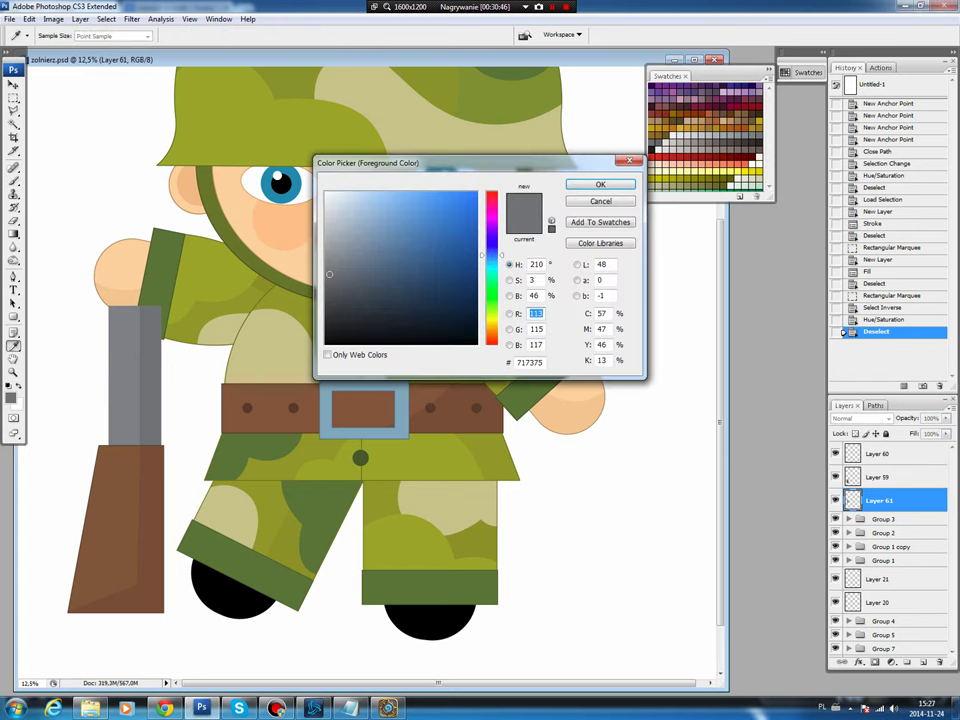
left_click_drag(329, 274, 325, 297)
left_click(600, 184)
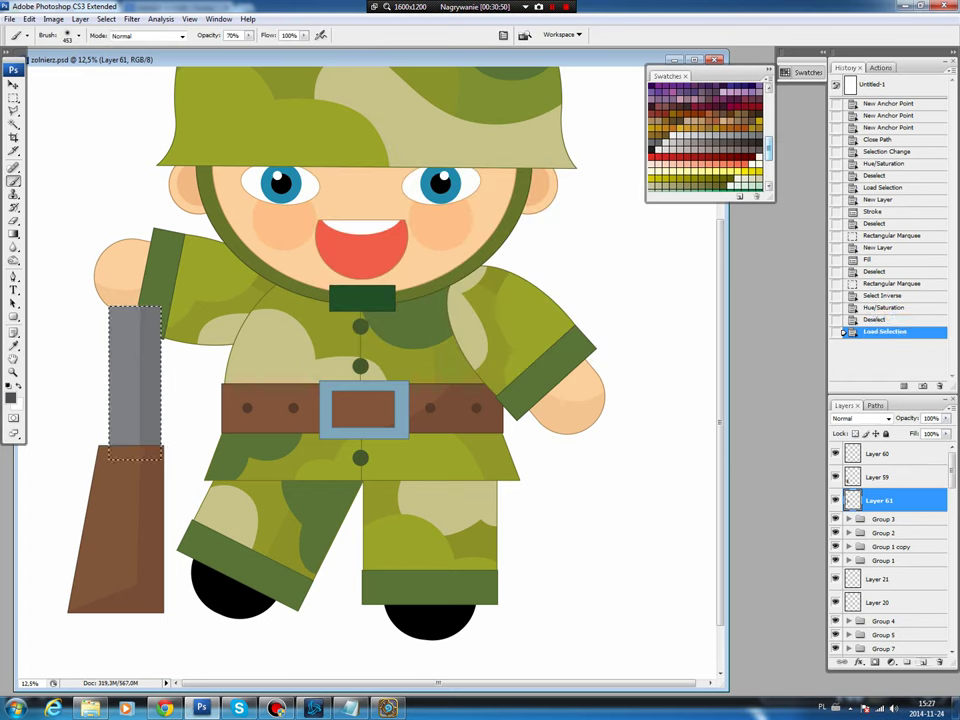
key("ctrl+shift+alt+n")
key("alt+e")
left_click(45, 201)
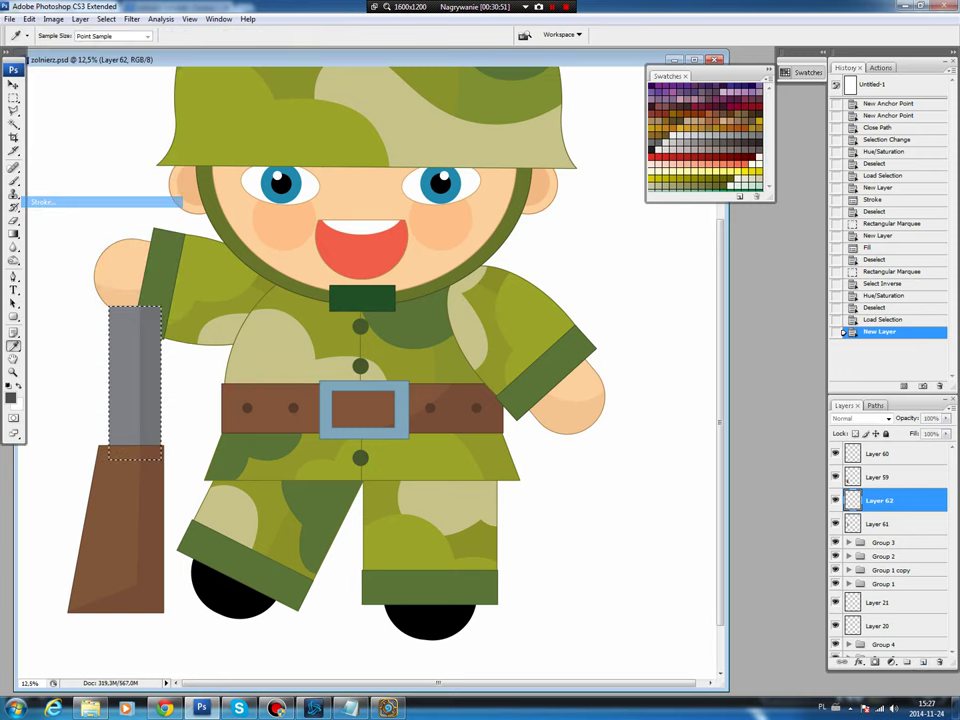
key("Return")
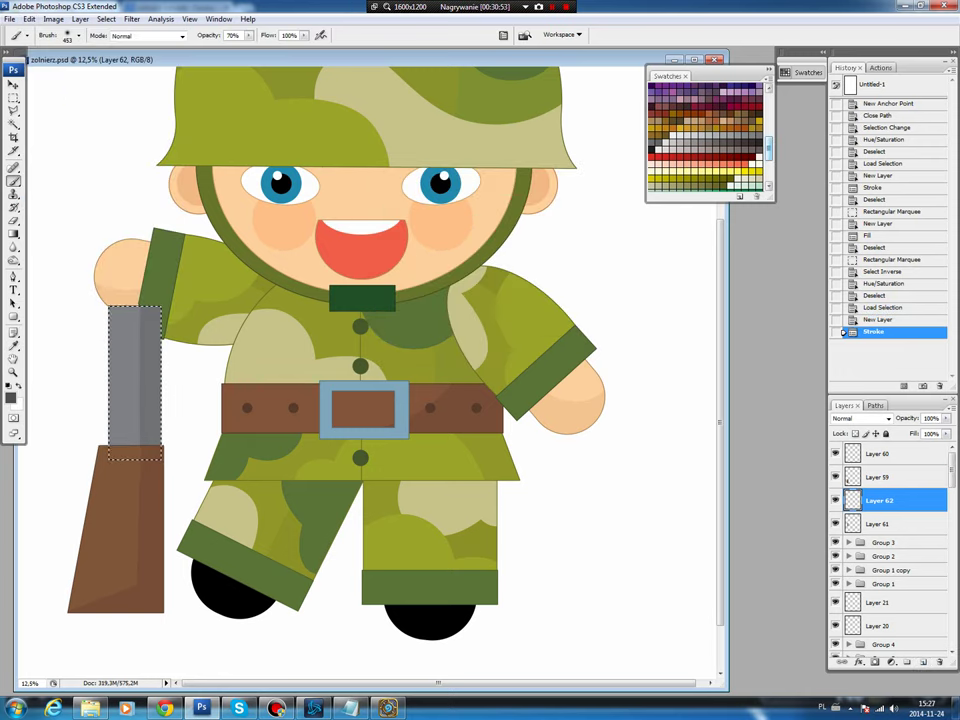
key("ctrl+d")
key("p")
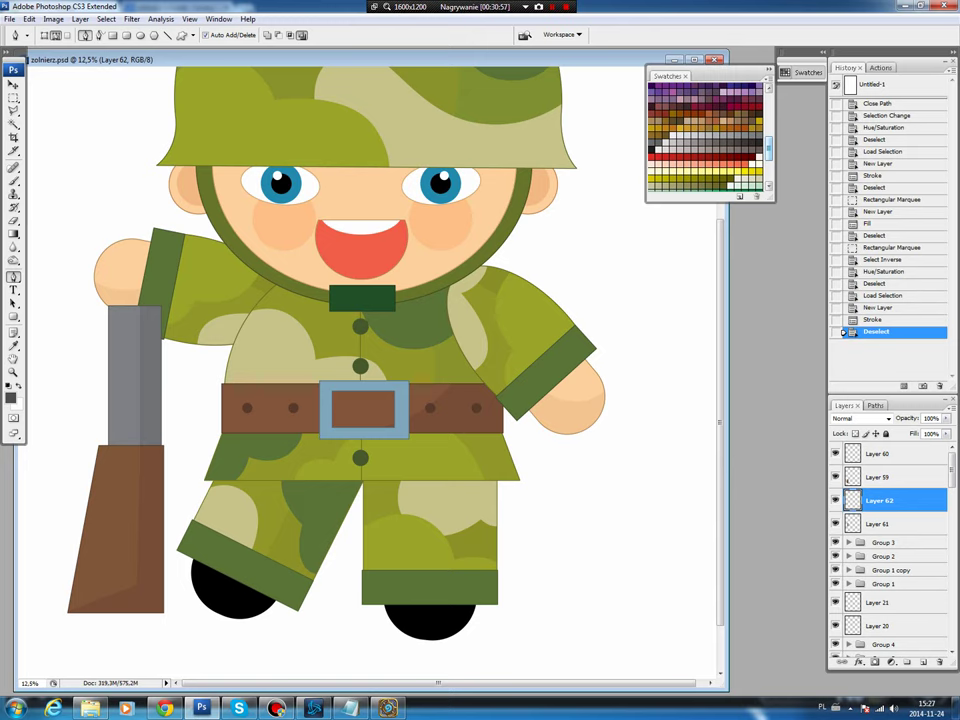
- Fill a tall barrel rectangle above the receiver with grey on a new layer in Group 3
key("m")
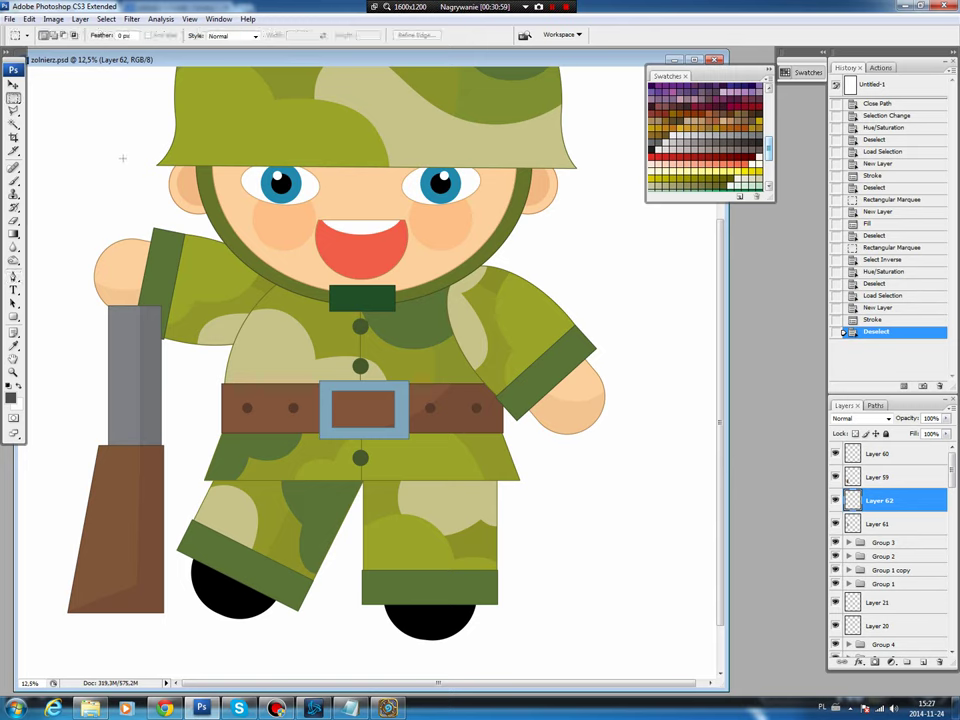
left_click_drag(121, 150, 150, 318)
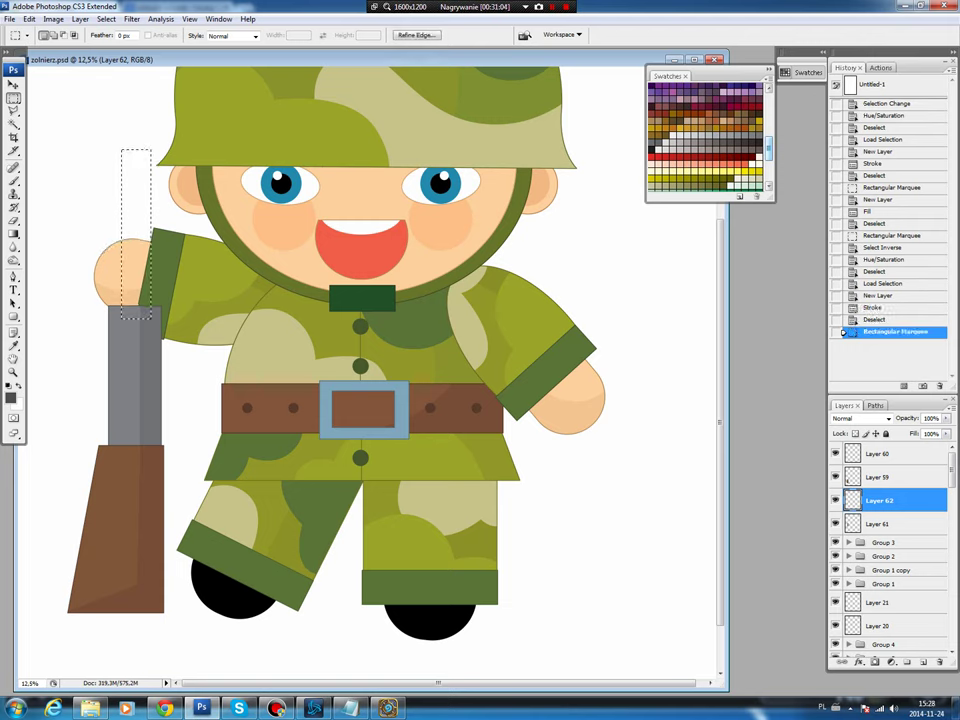
left_click(883, 542)
left_click(922, 662)
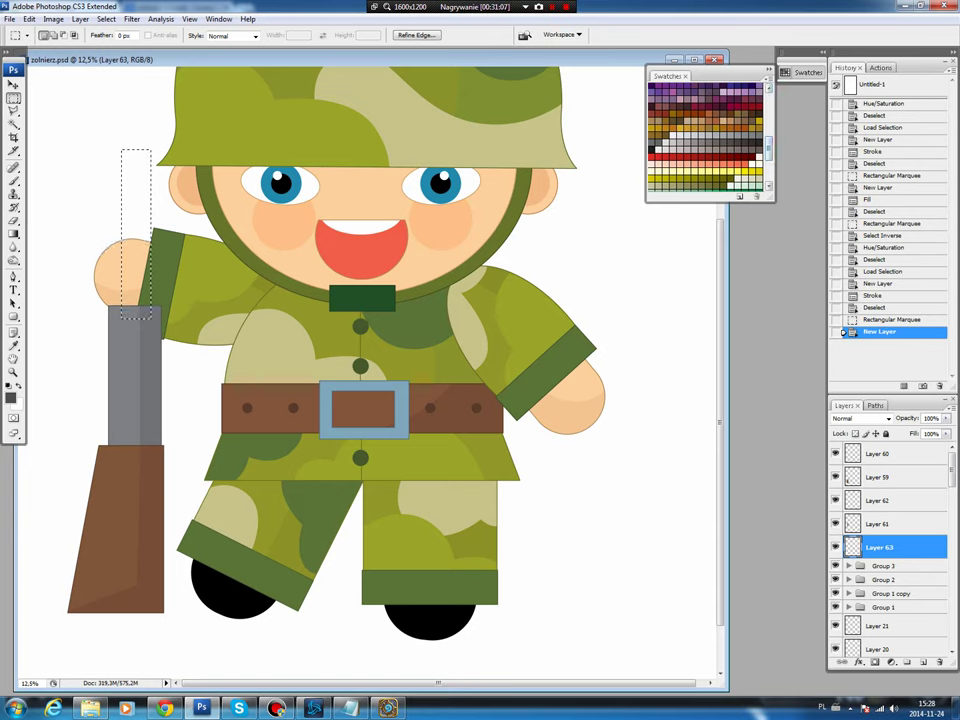
key("alt+BackSpace")
key("ctrl+d")
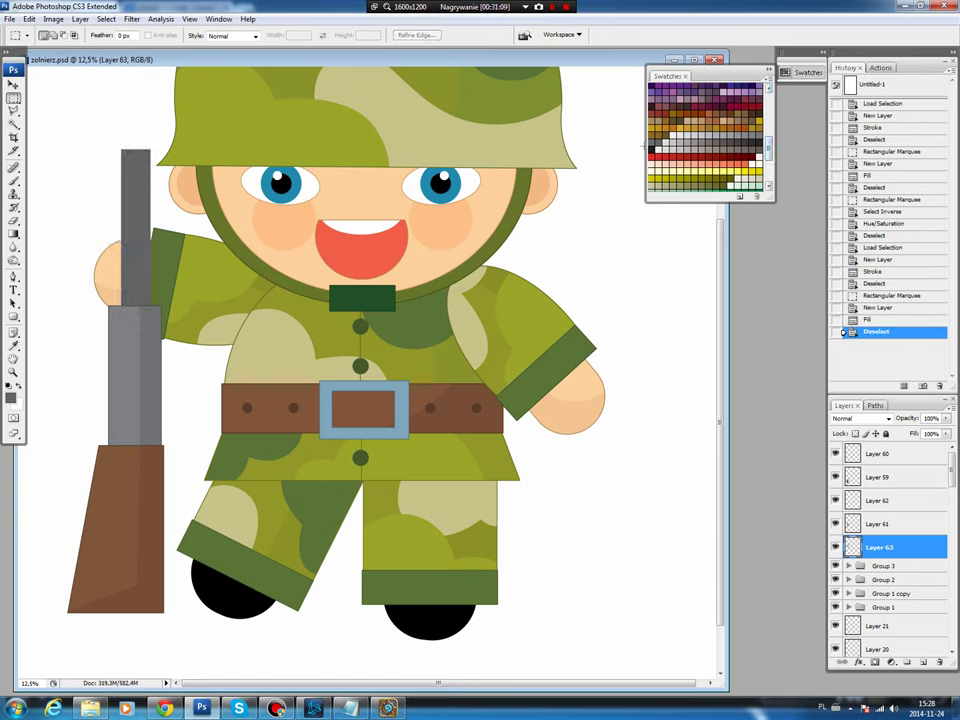
- Darken the barrel to charcoal with Hue/Saturation lightness, then adjust the inverted selection
key("ctrl+u")
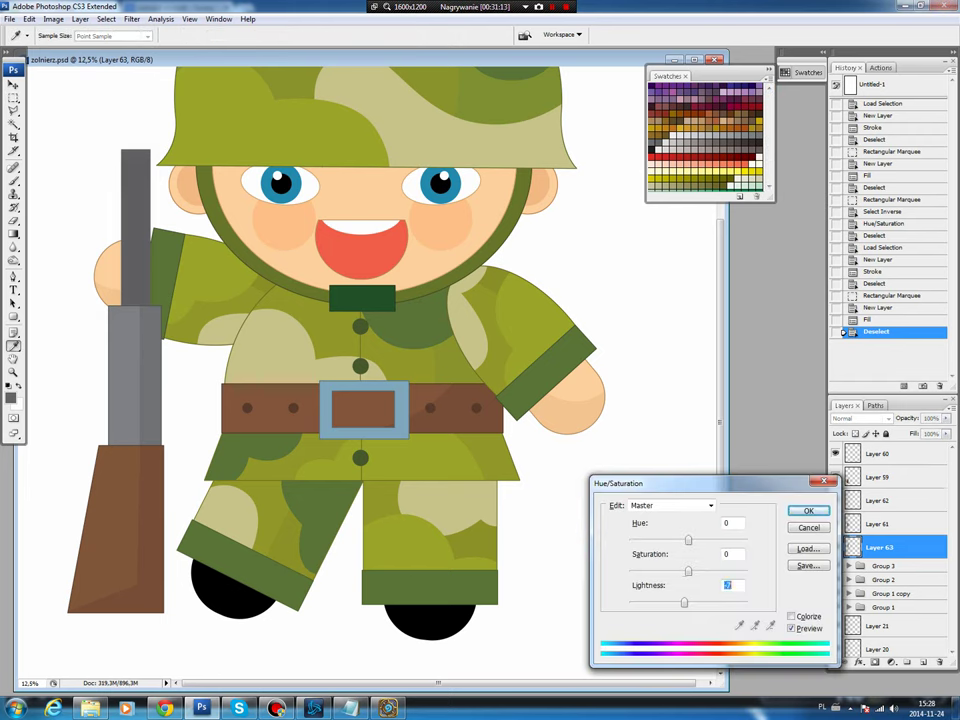
key("shift+Down")
key("shift+Down")
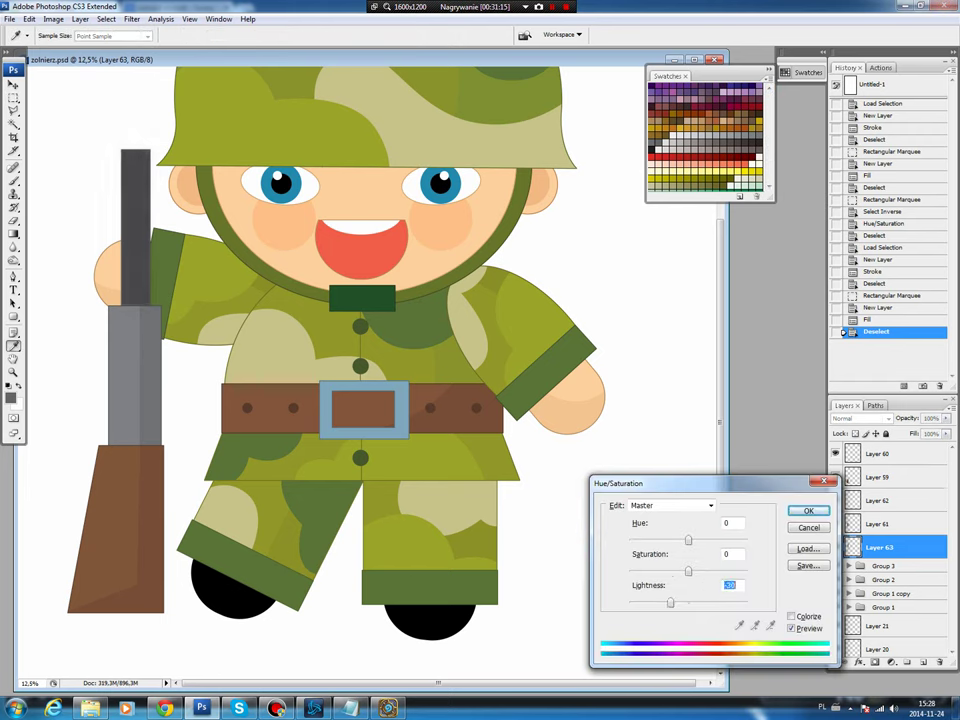
key("Down")
key("Down")
key("Down")
key("Return")
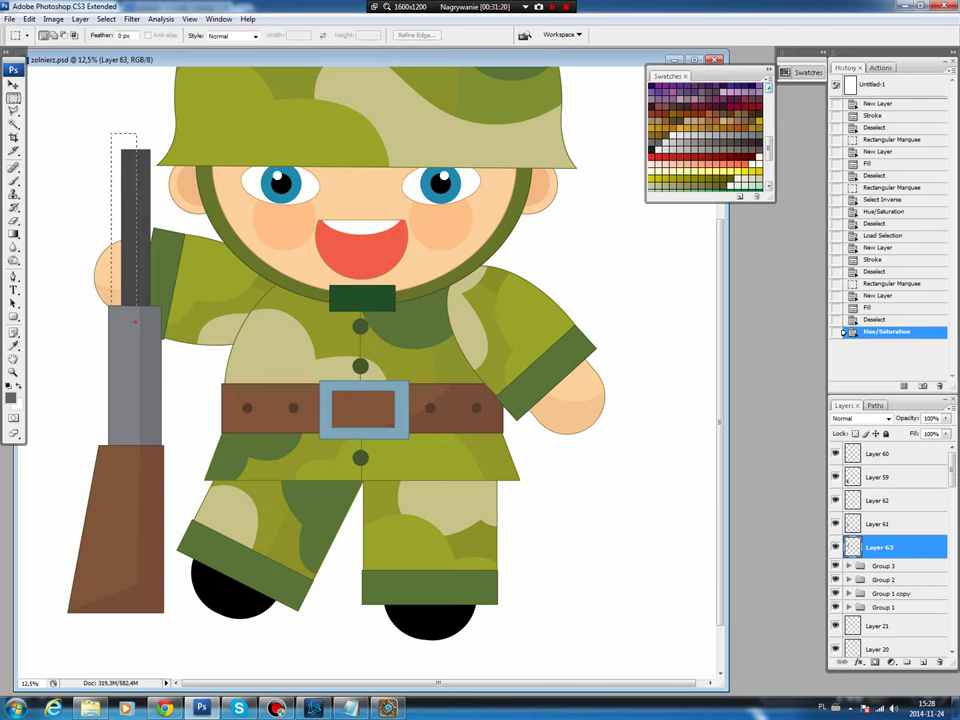
left_click_drag(111, 132, 139, 322)
left_click(106, 19)
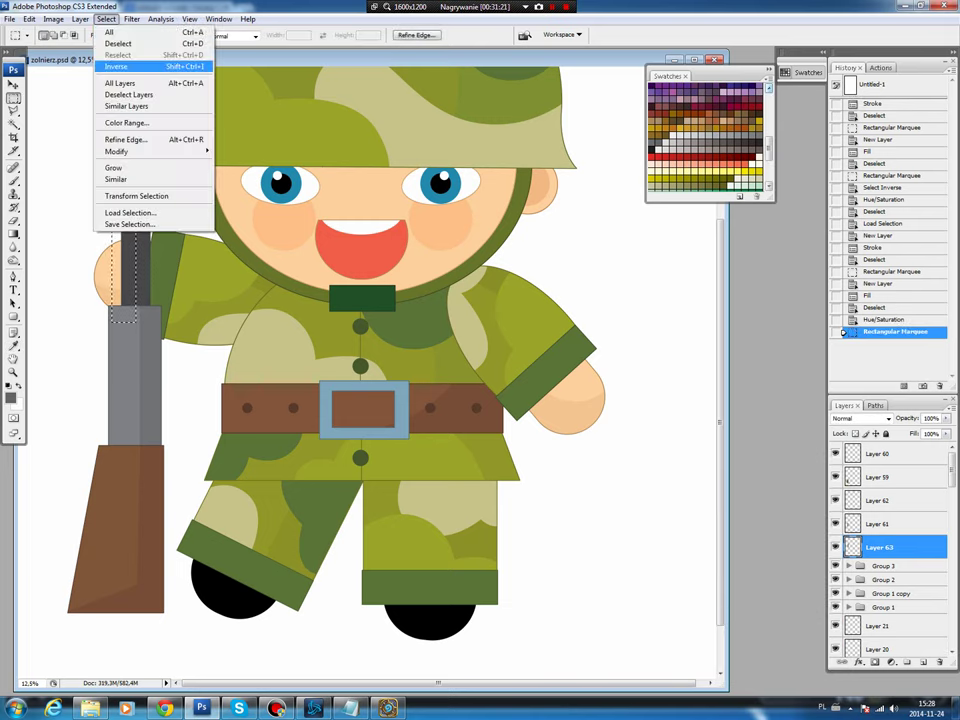
left_click(128, 66)
key("ctrl+u")
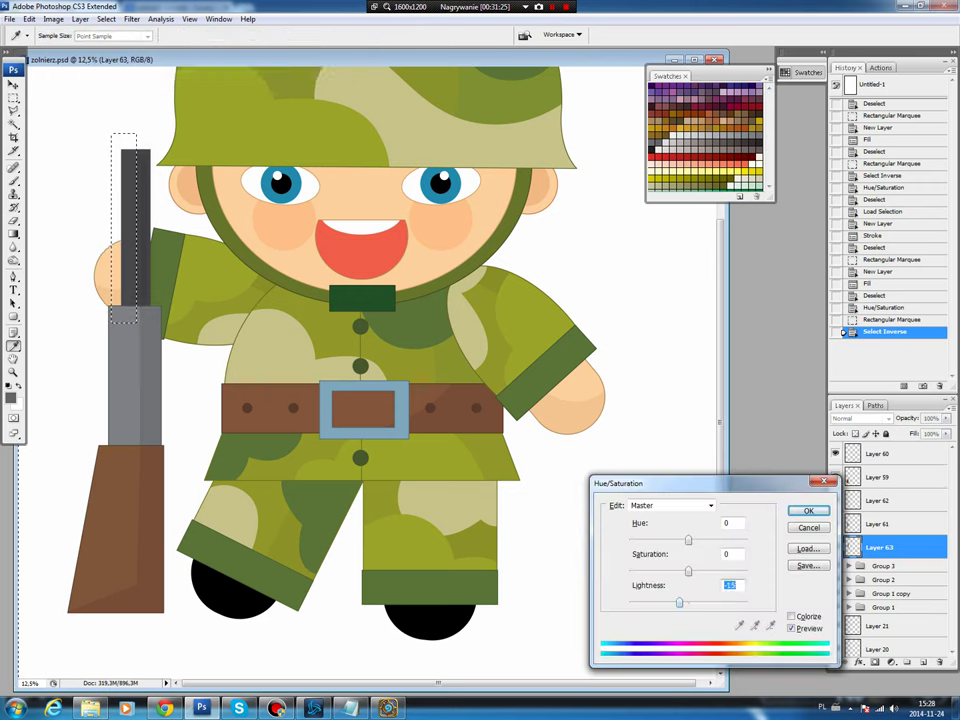
key("Return")
key("ctrl+d")
- Stroke a darker grey outline around the barrel on new Layer 64
key("b")
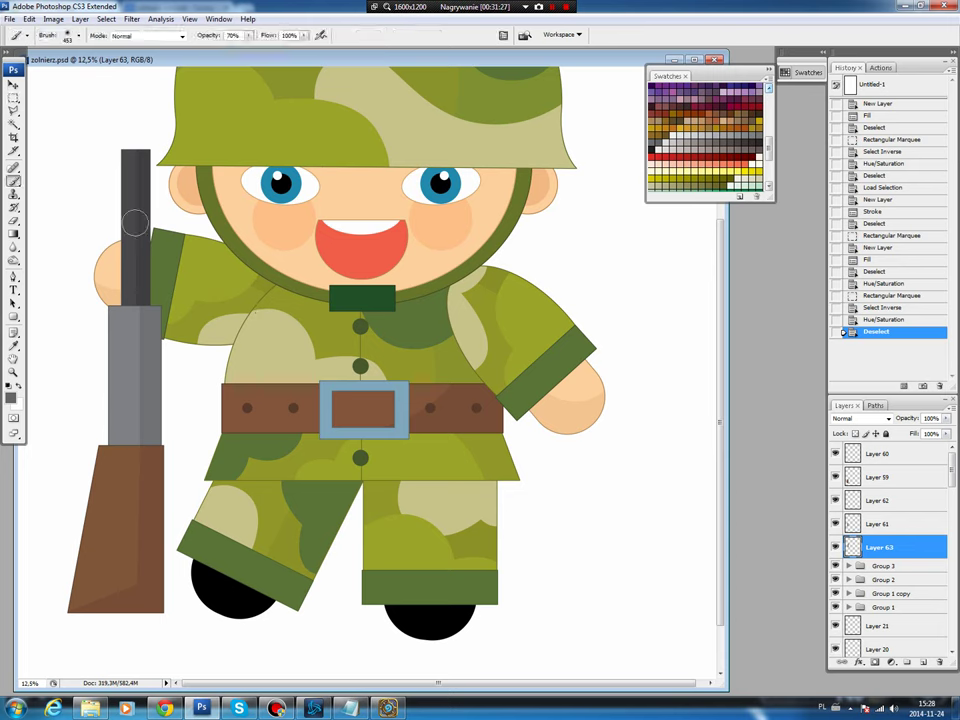
left_click(11, 397)
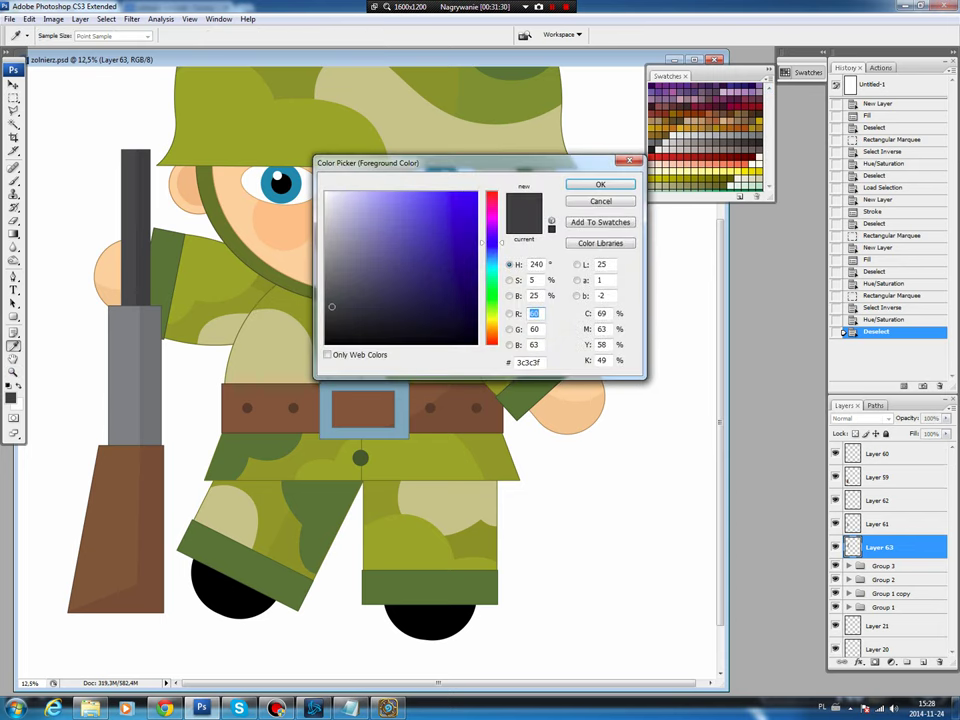
left_click(326, 323)
key("Return")
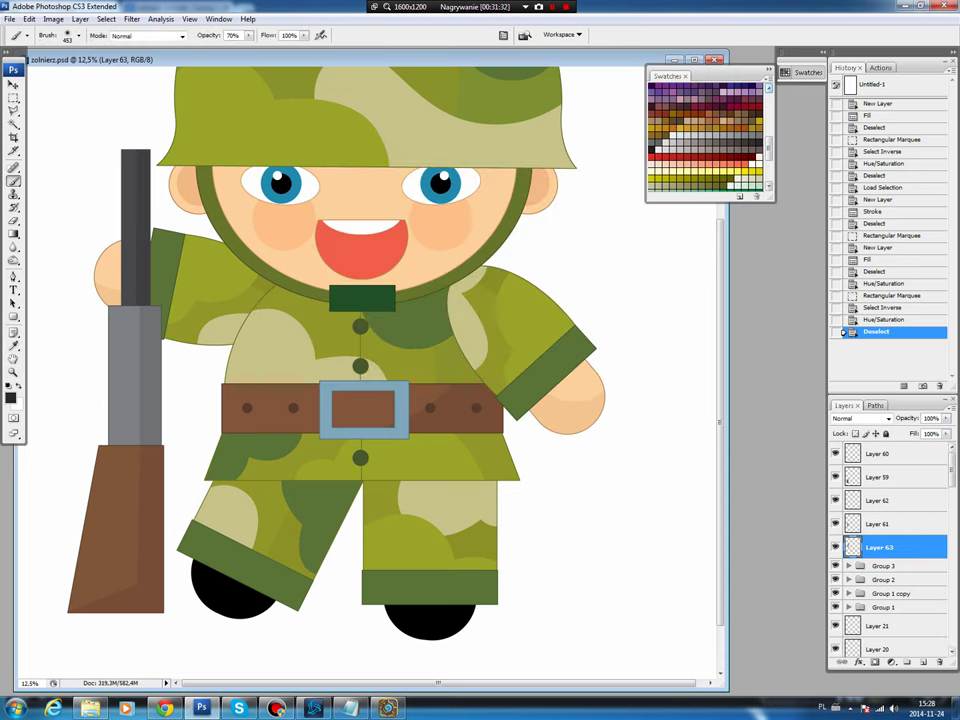
key("ctrl+shift+alt+n")
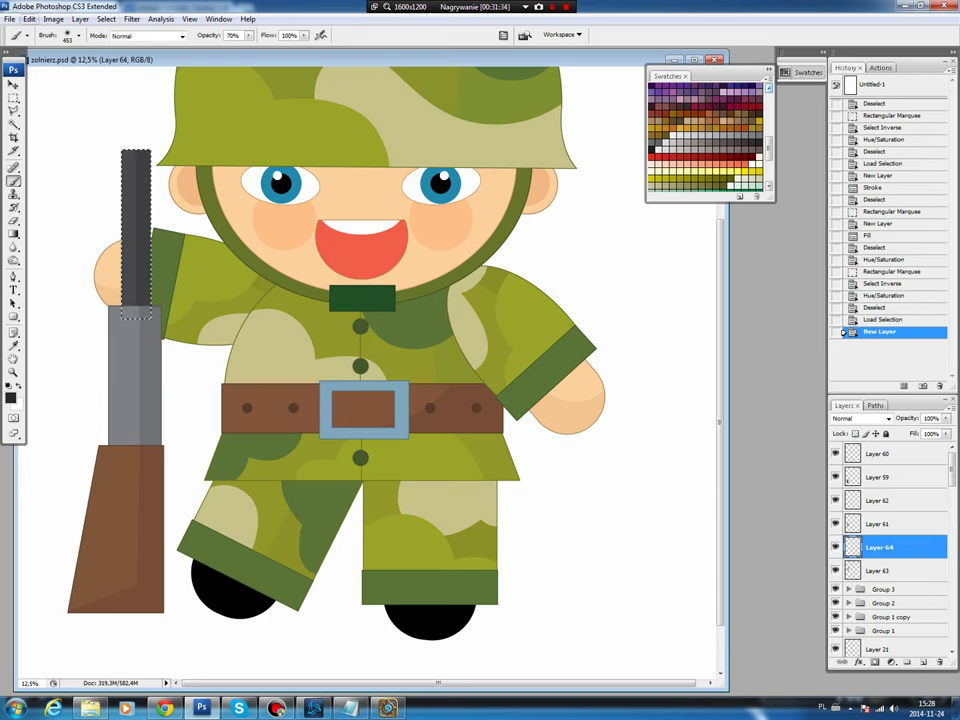
left_click(30, 19)
left_click(60, 199)
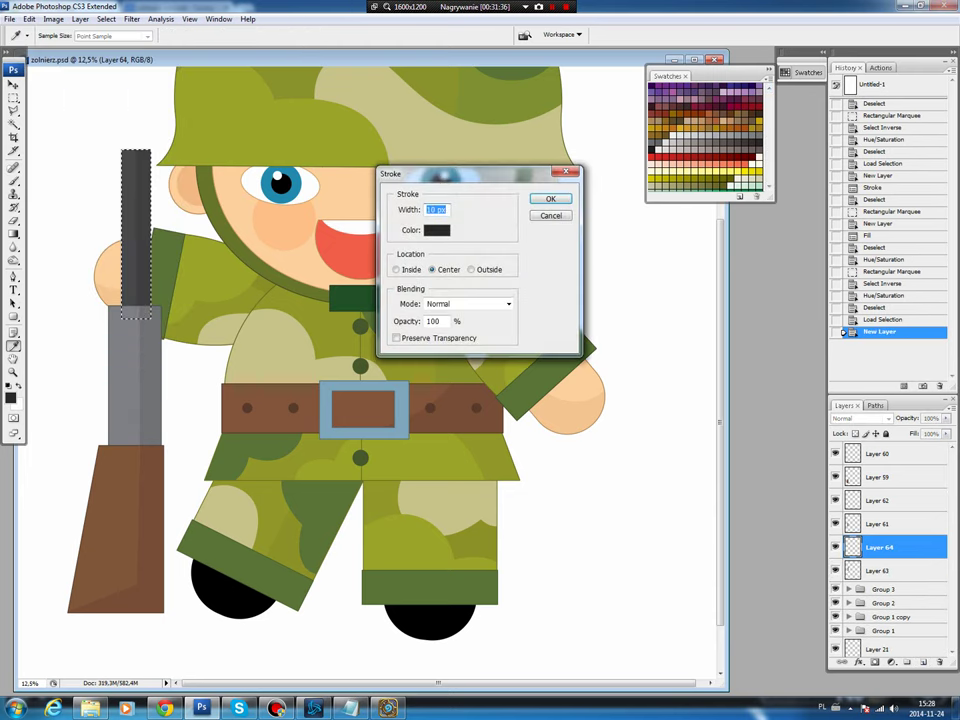
key("Return")
key("ctrl+d")
key("p")
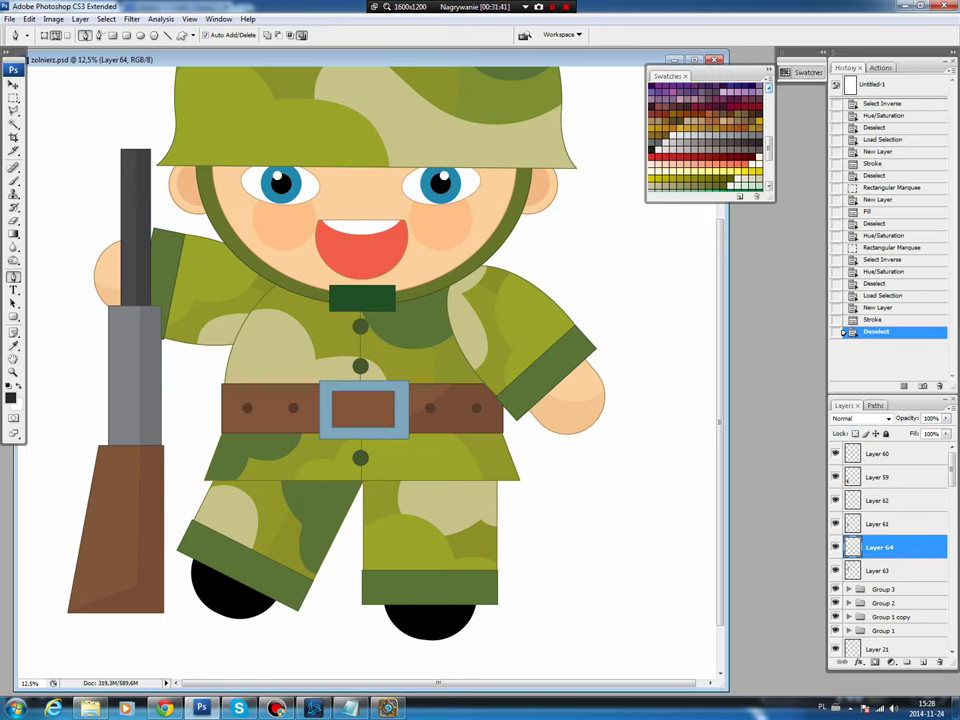
- Fill a small box left of the stock with dark grey on a new layer below Layer 63
key("m")
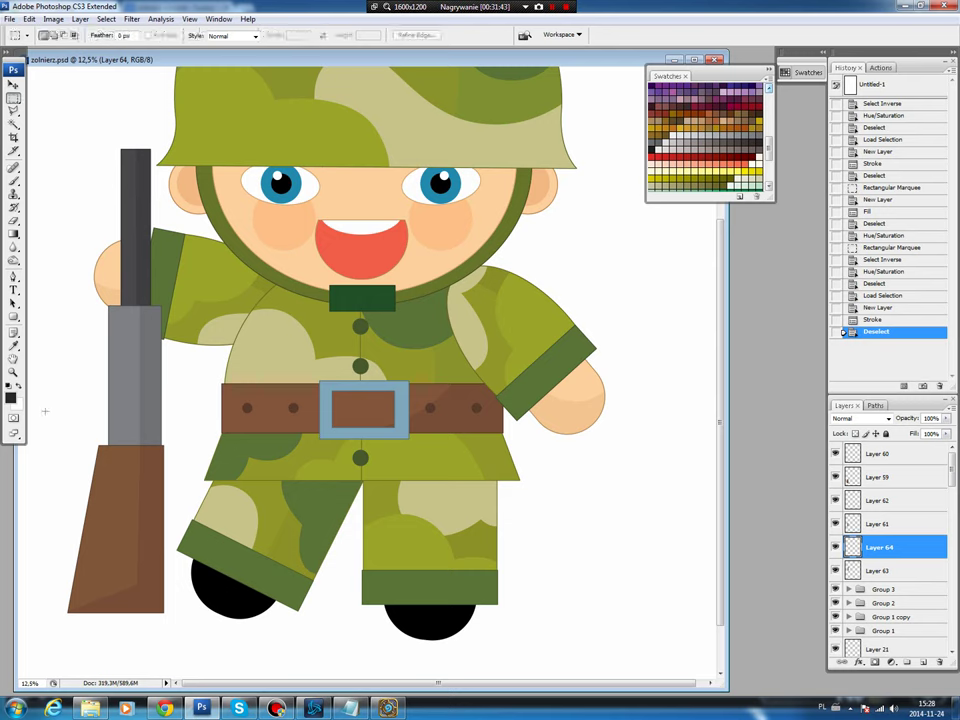
left_click_drag(70, 425, 113, 446)
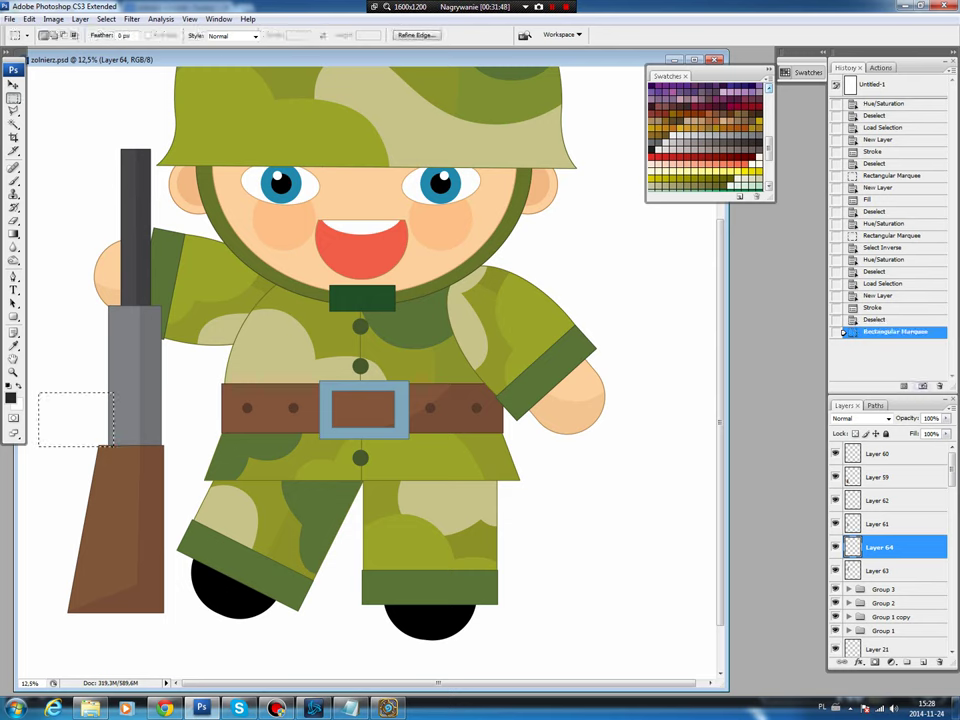
key("ctrl+shift+alt+n")
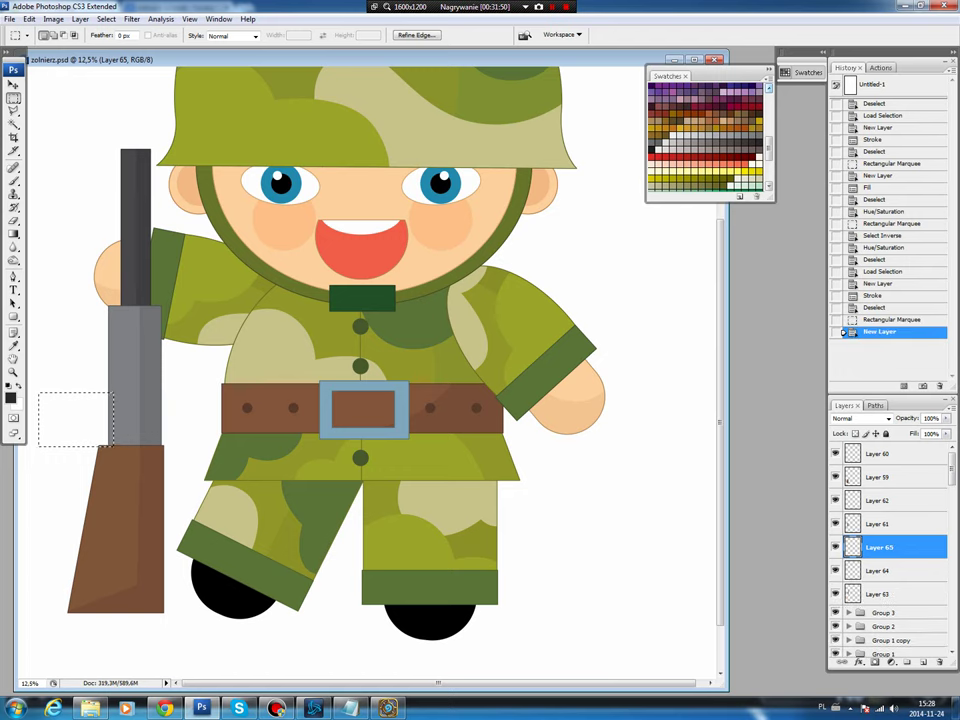
left_click_drag(876, 597, 876, 600)
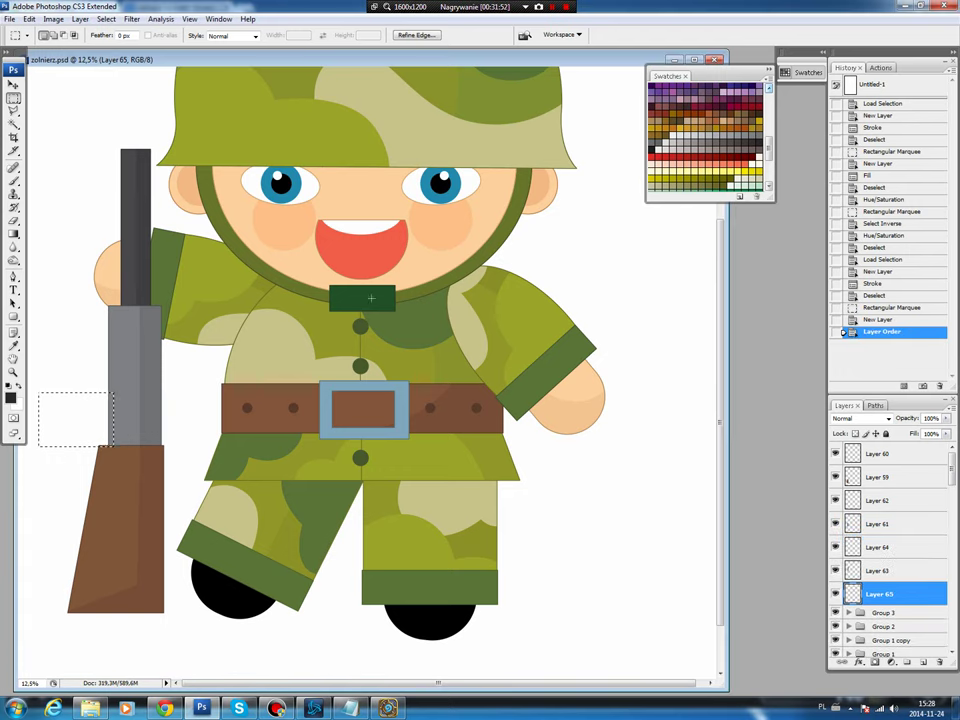
key("b")
key("alt+BackSpace")
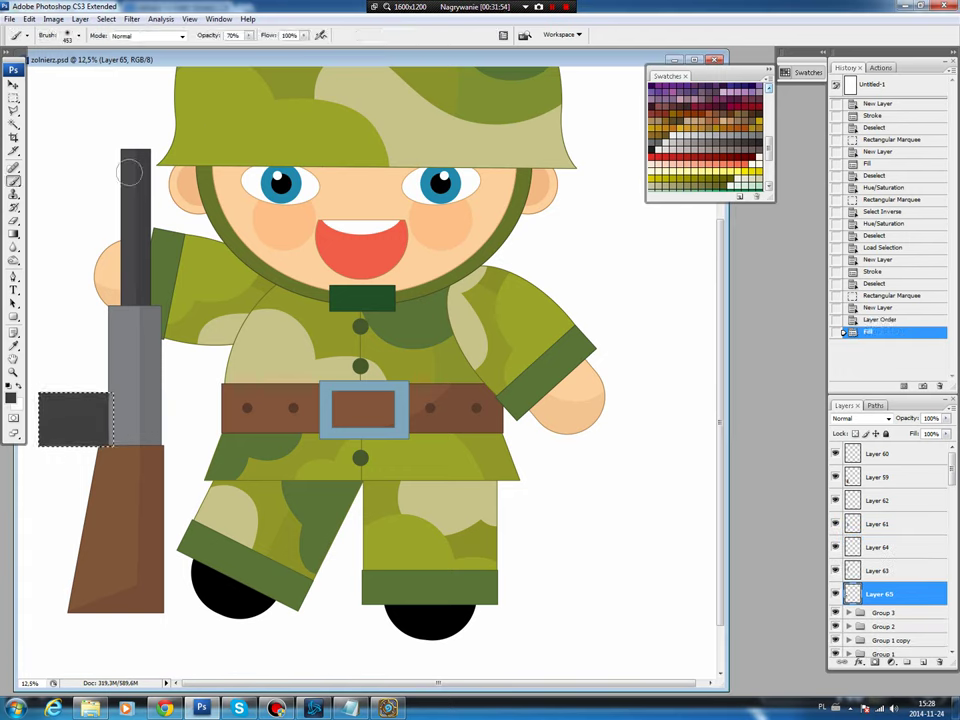
key("ctrl+d")
- Slant the magazine block with a perspective transform and nudge it slightly right
key("v")
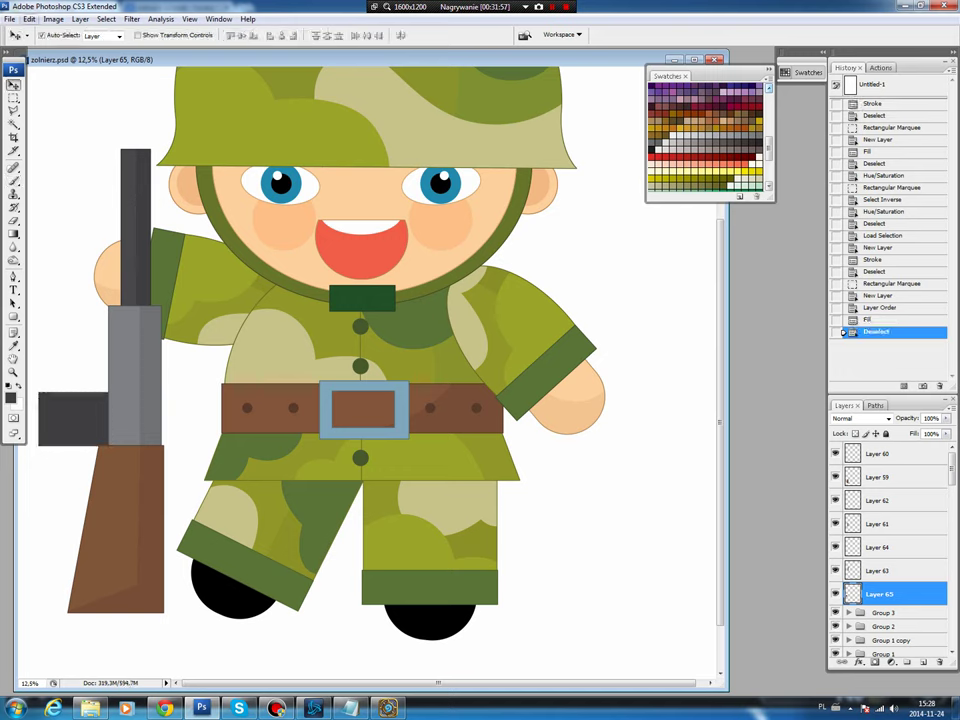
left_click(30, 19)
mouse_move(48, 230)
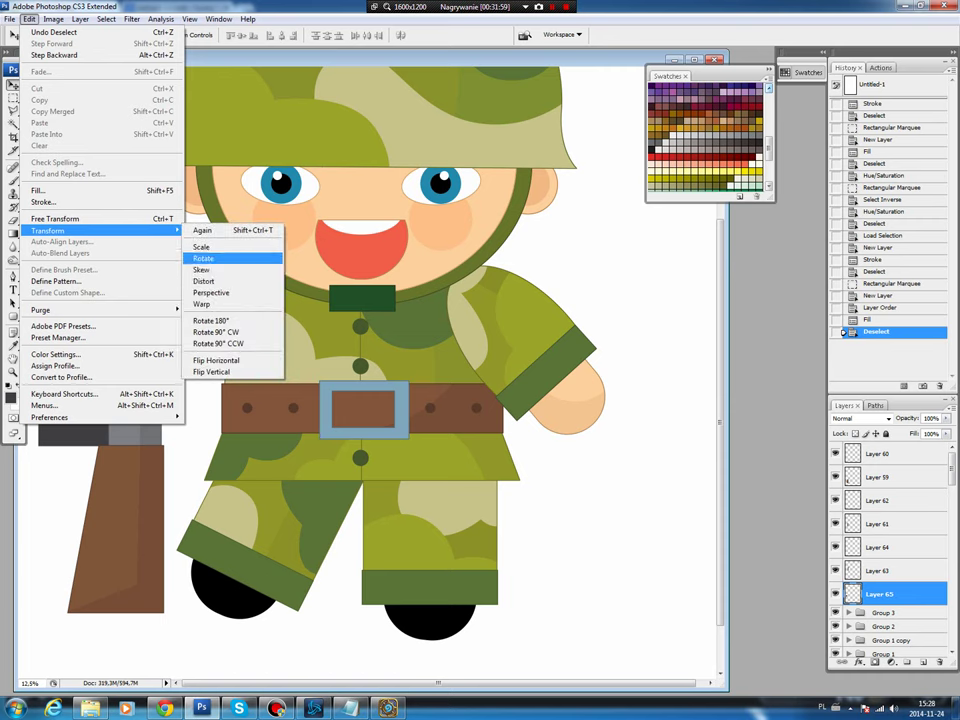
left_click(210, 292)
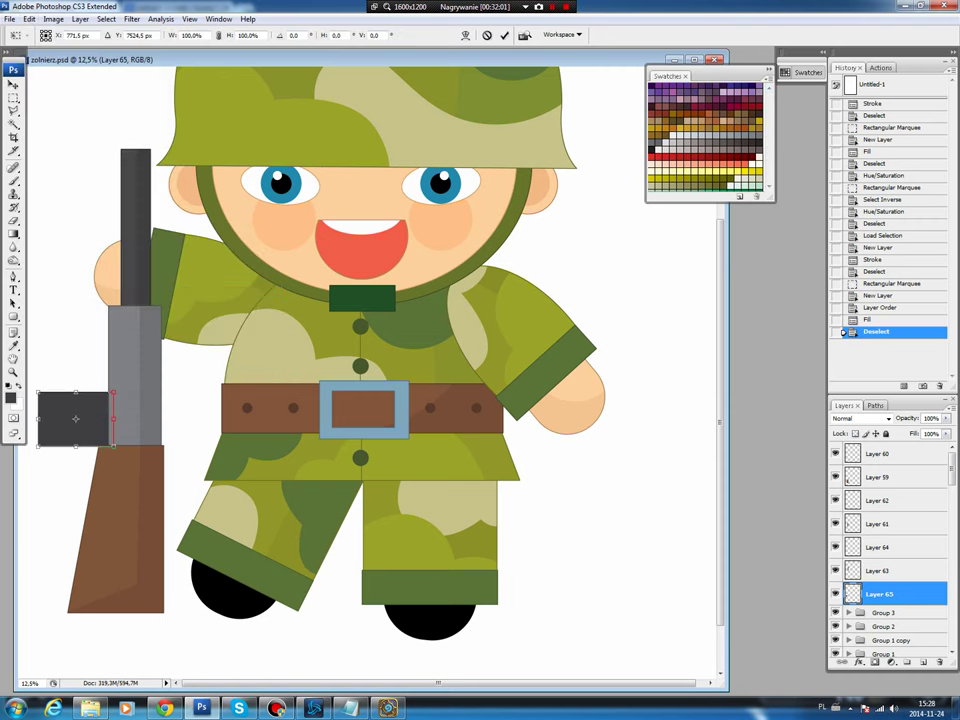
left_click_drag(37, 418, 37, 405)
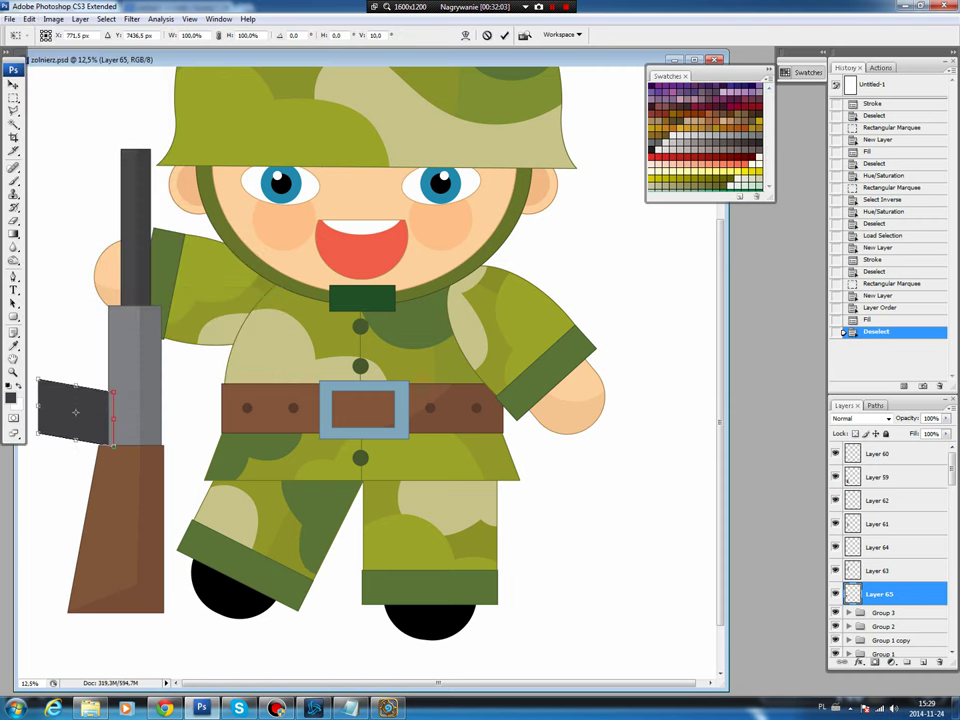
left_click_drag(38, 436, 48, 413)
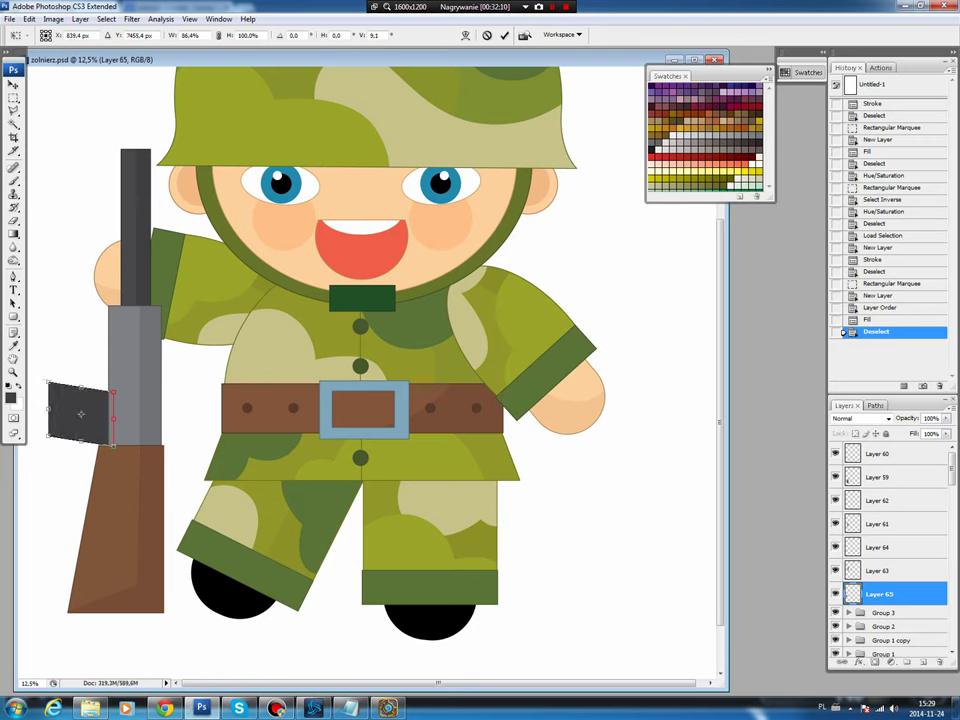
key("Return")
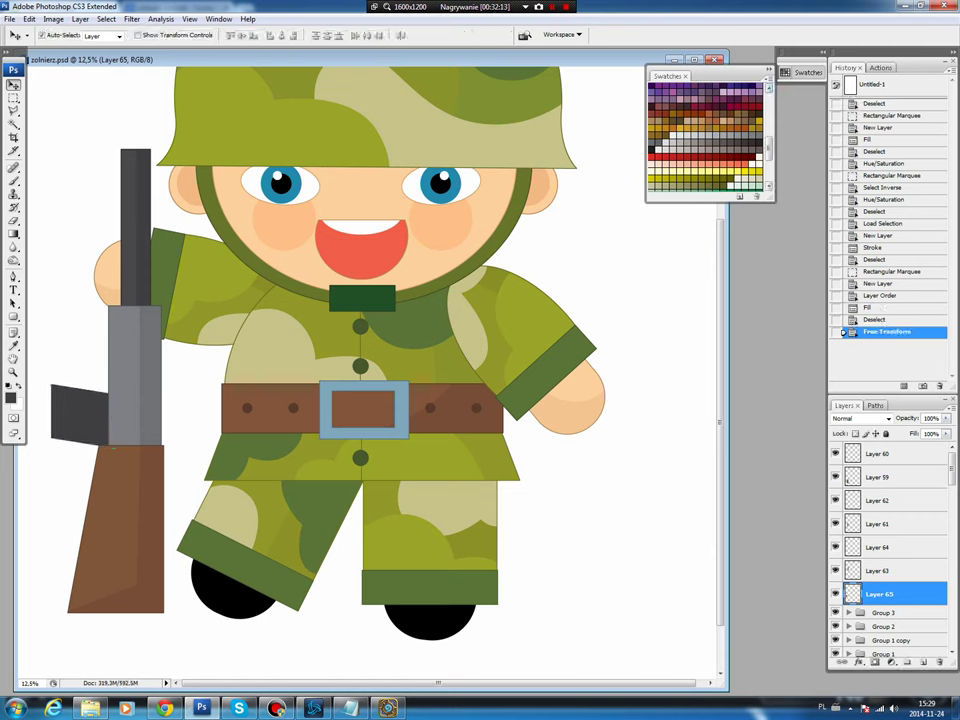
key("shift+Right")
key("shift+Right")
key("shift+Right")
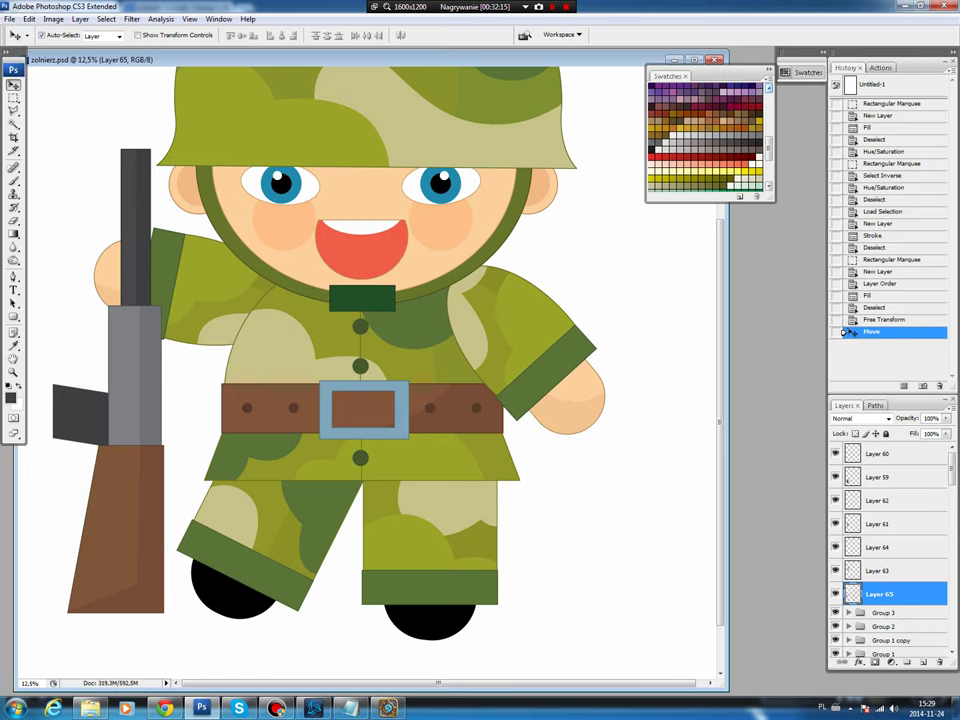
- Trace the magazine's lower part with a path and shade it darker using Hue/Saturation
key("p")
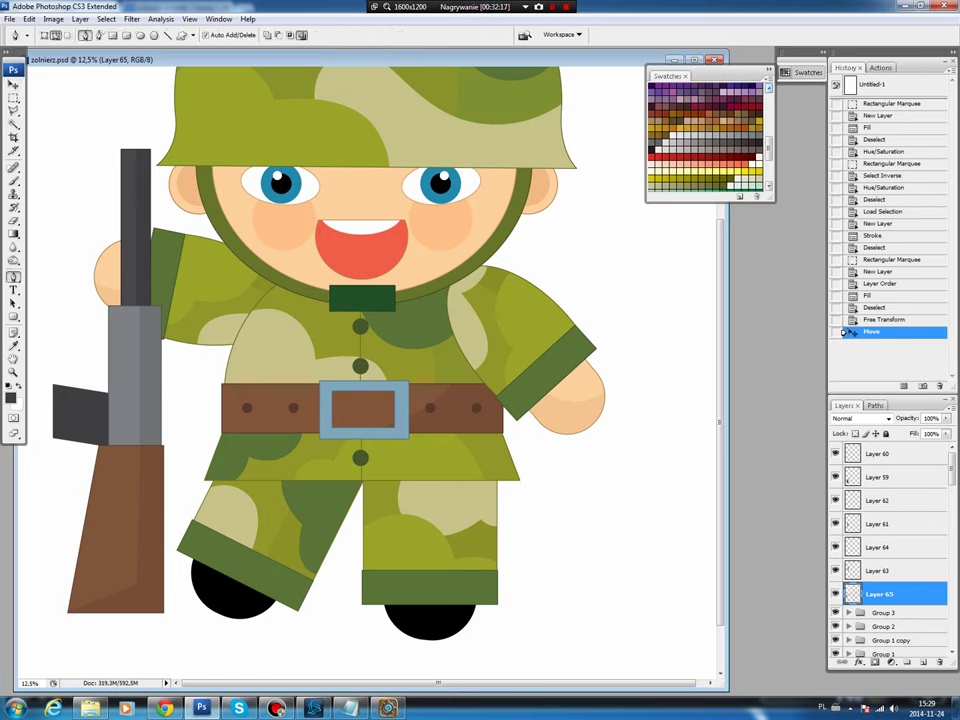
left_click(49, 403)
left_click(117, 413)
left_click(117, 453)
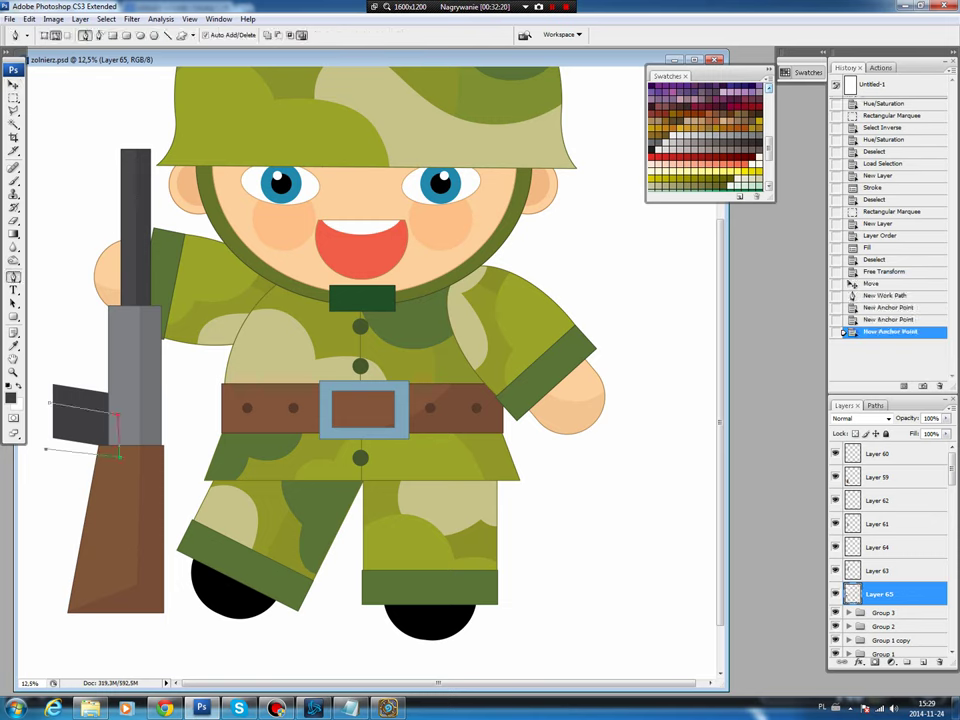
left_click(49, 404)
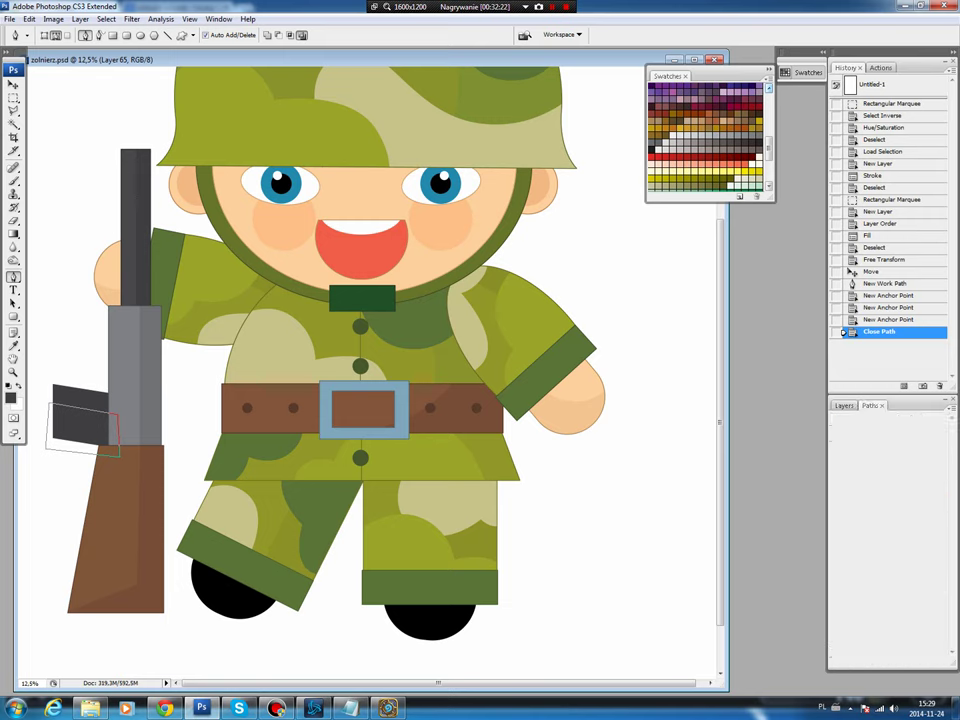
left_click(875, 405)
left_click(839, 421, "ctrl")
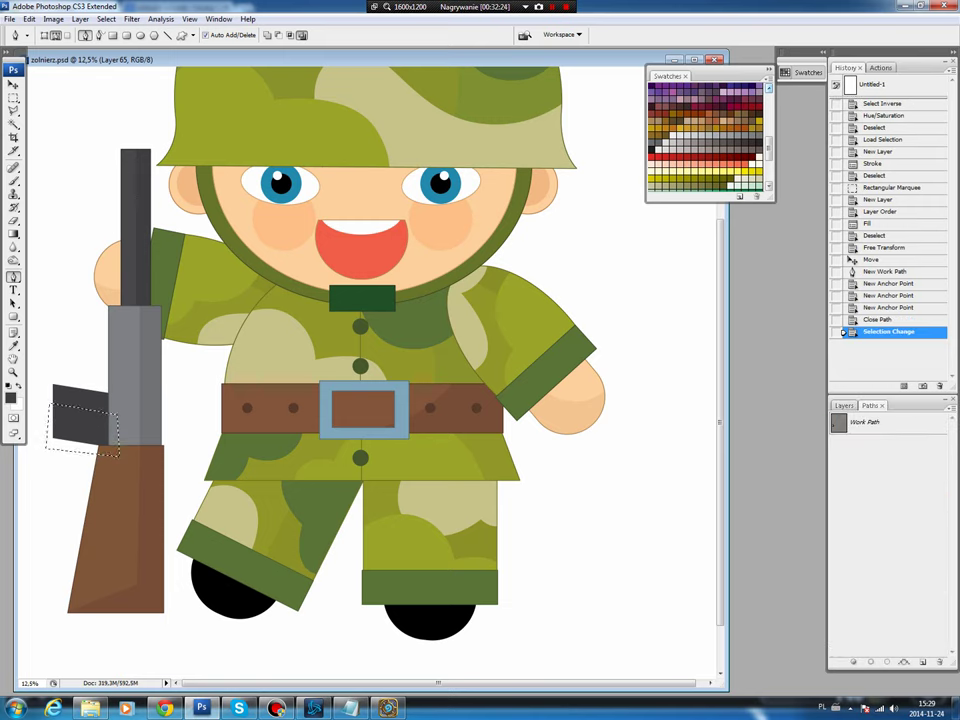
key("ctrl+u")
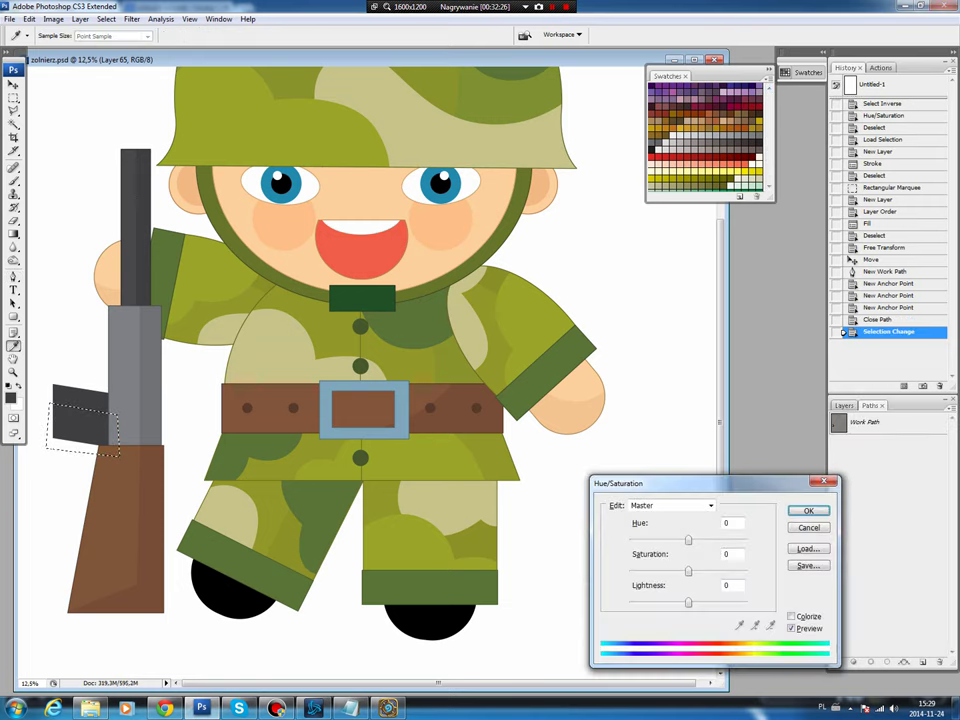
left_click_drag(688, 602, 678, 602)
key("Return")
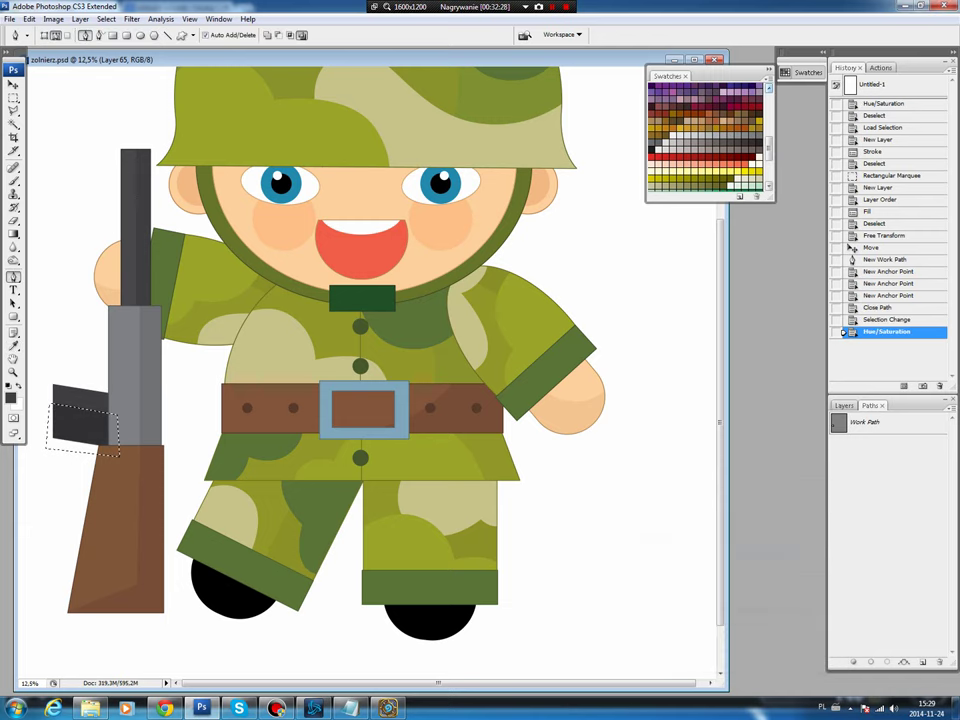
key("ctrl+d")
- Trace the magazine's top face with a path, raise its lightness, then reload the magazine selection
left_click(40, 350)
left_click(112, 357)
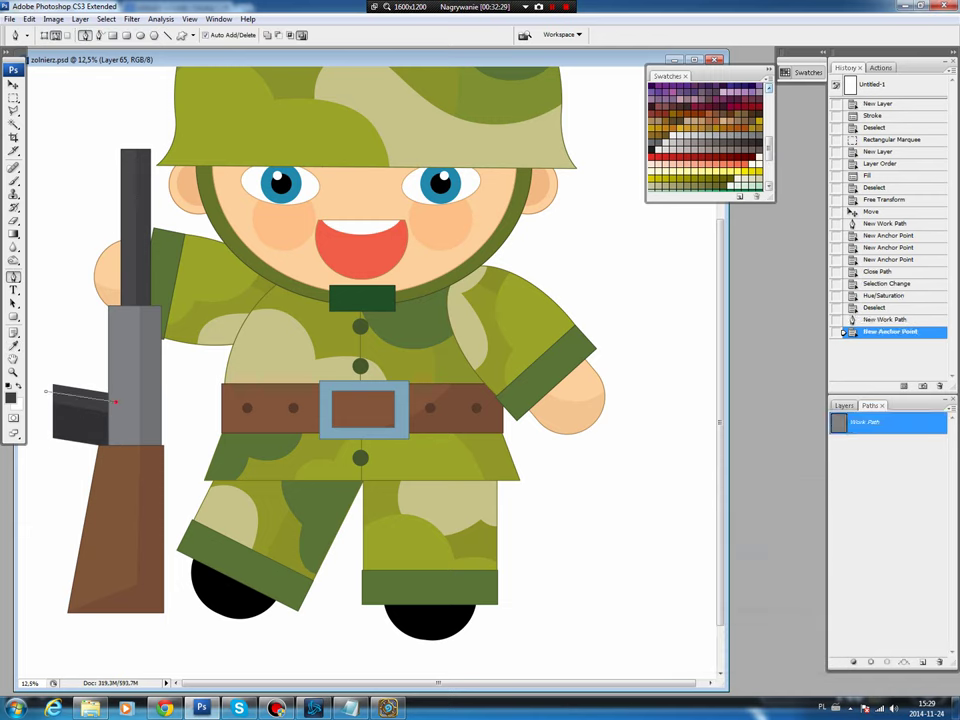
left_click(115, 402)
left_click(47, 390)
left_click(40, 350)
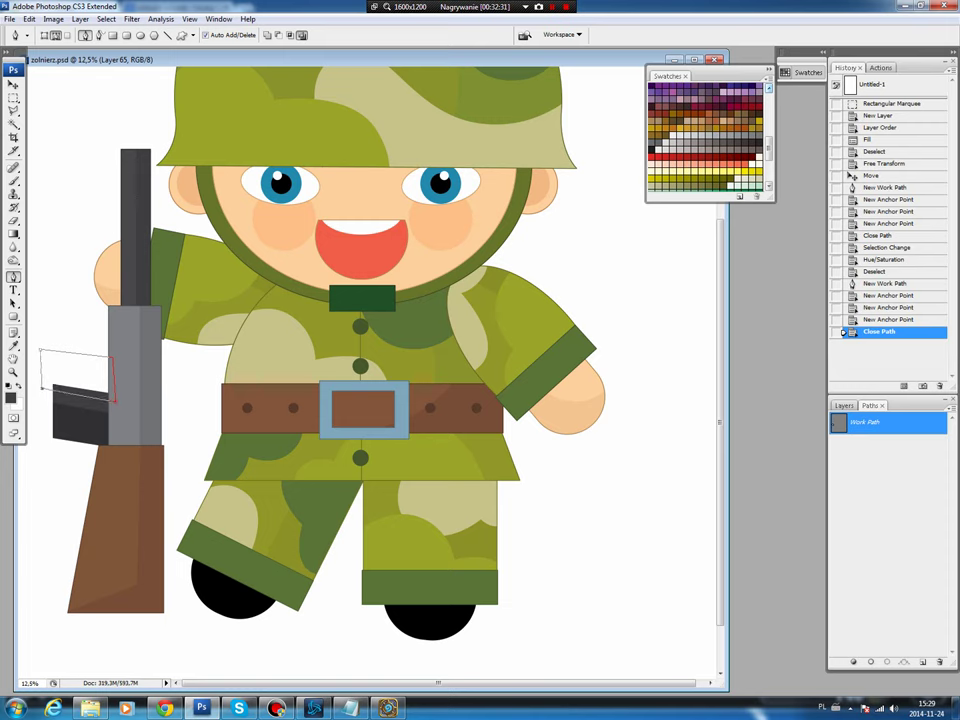
left_click_drag(40, 350, 41, 351)
key("ctrl+Return")
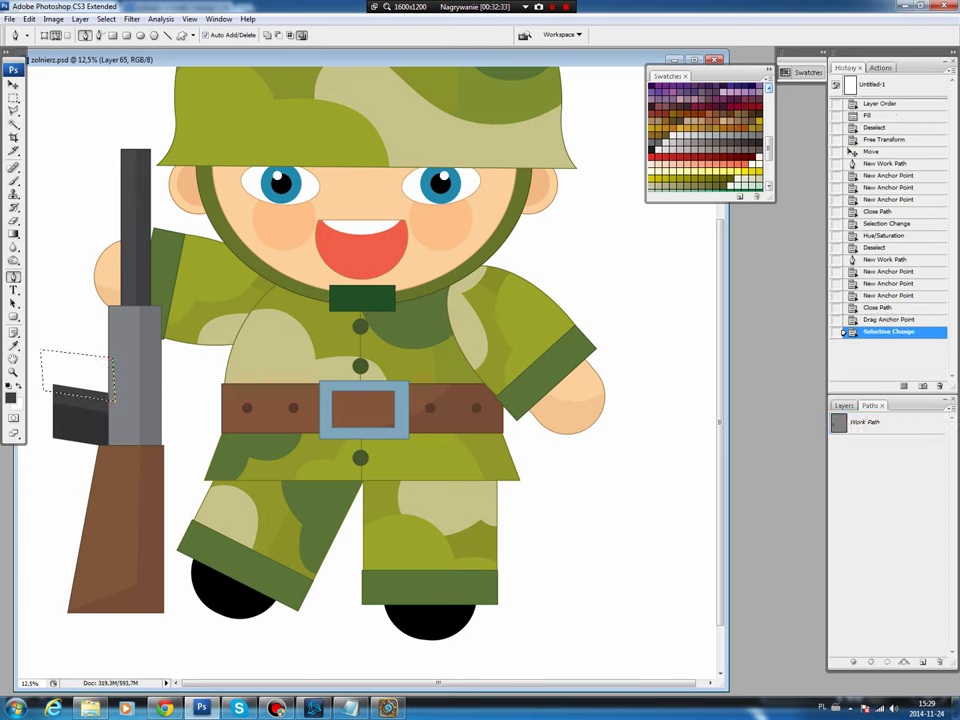
key("ctrl+u")
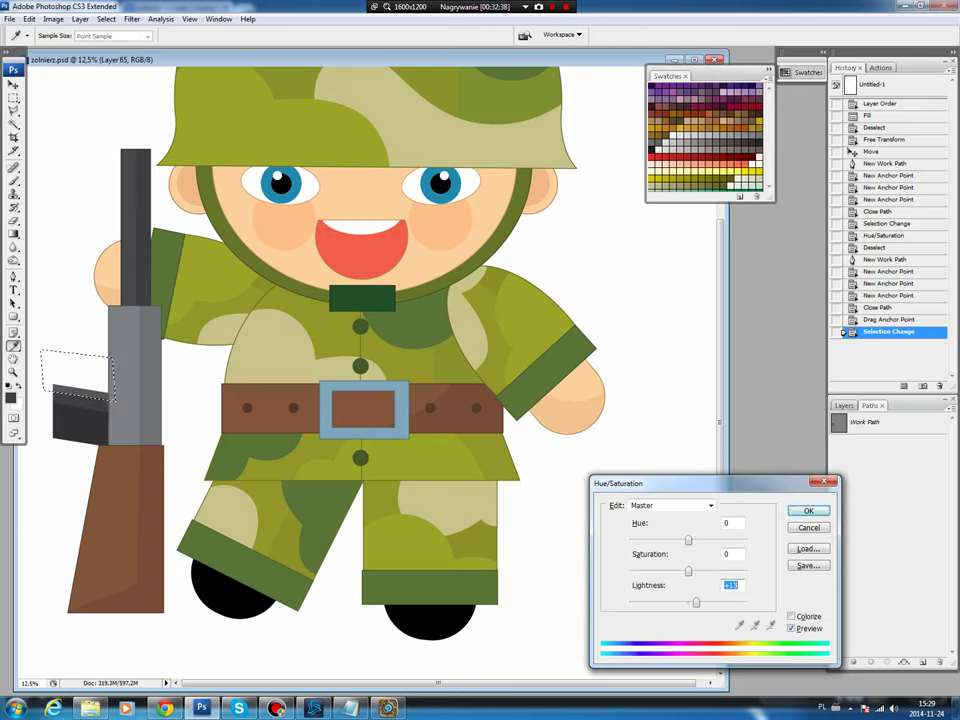
key("Return")
key("ctrl+d")
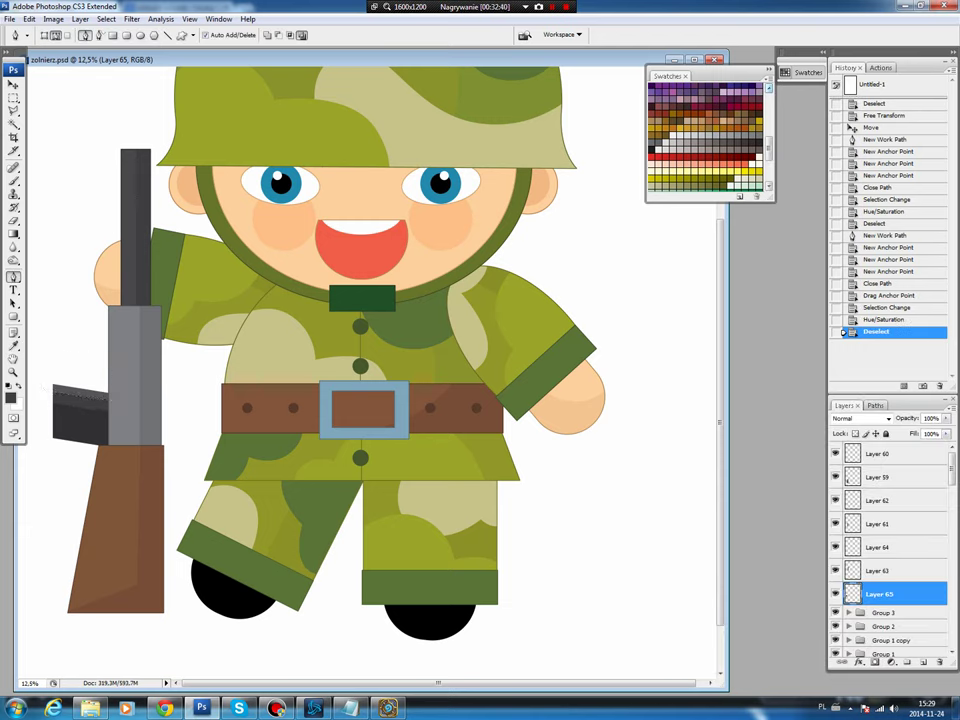
key("ctrl+shift+d")
- On a new layer, stroke the magazine selection with near-black #171718
key("ctrl+shift+alt+n")
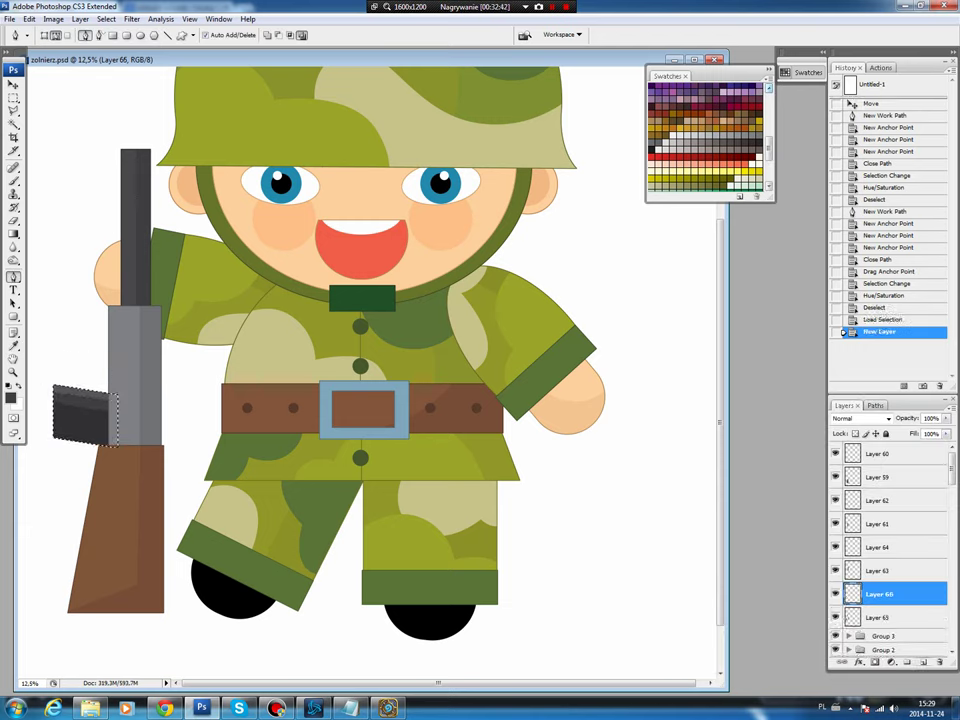
key("b")
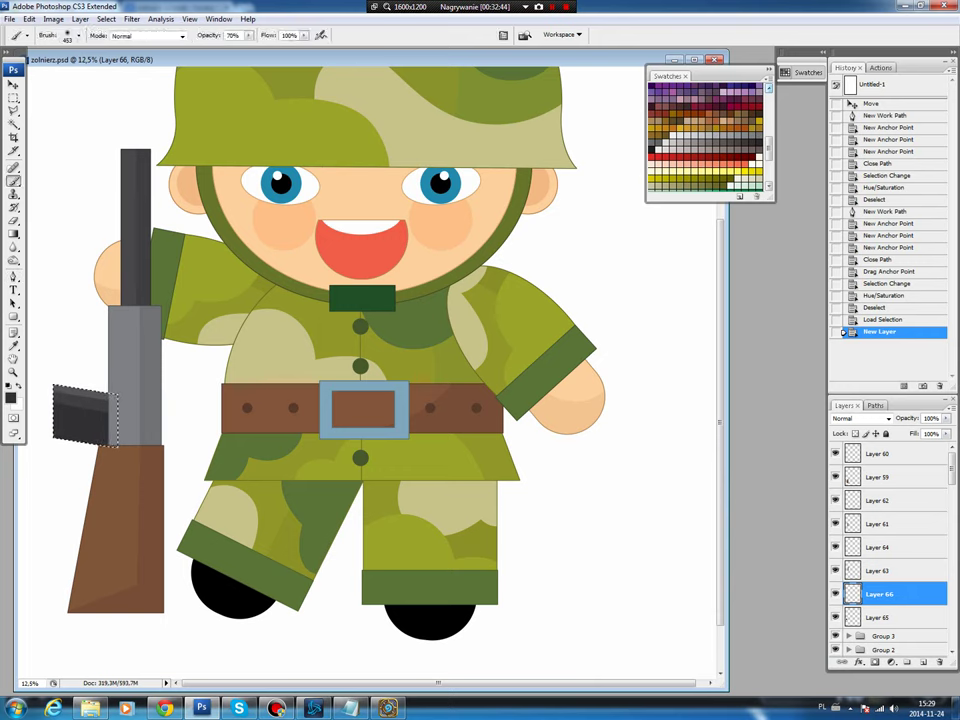
key("i")
left_click(10, 397)
left_click(332, 329)
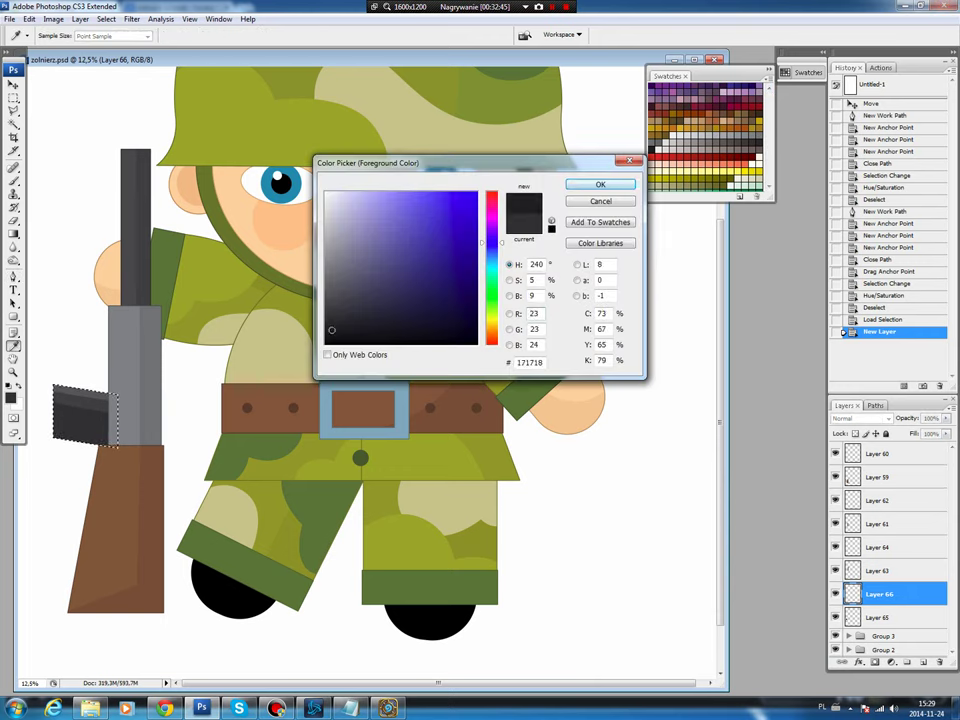
left_click(598, 185)
key("b")
left_click(29, 19)
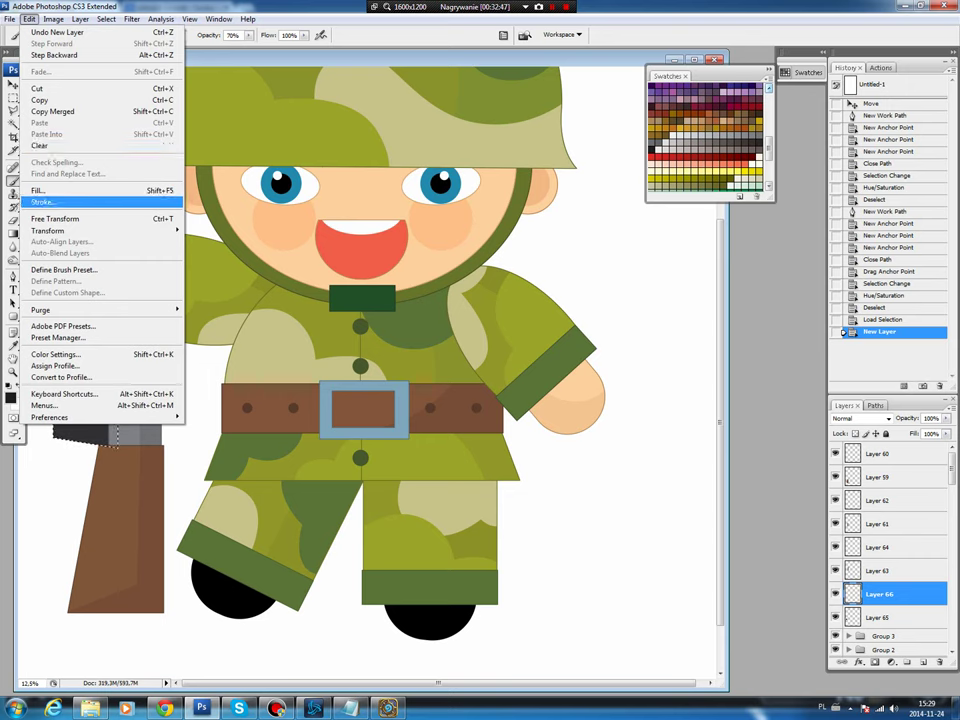
left_click(60, 156)
key("Return")
key("ctrl+d")
- Select the magazine's fill and outline layers together and duplicate them
key("v")
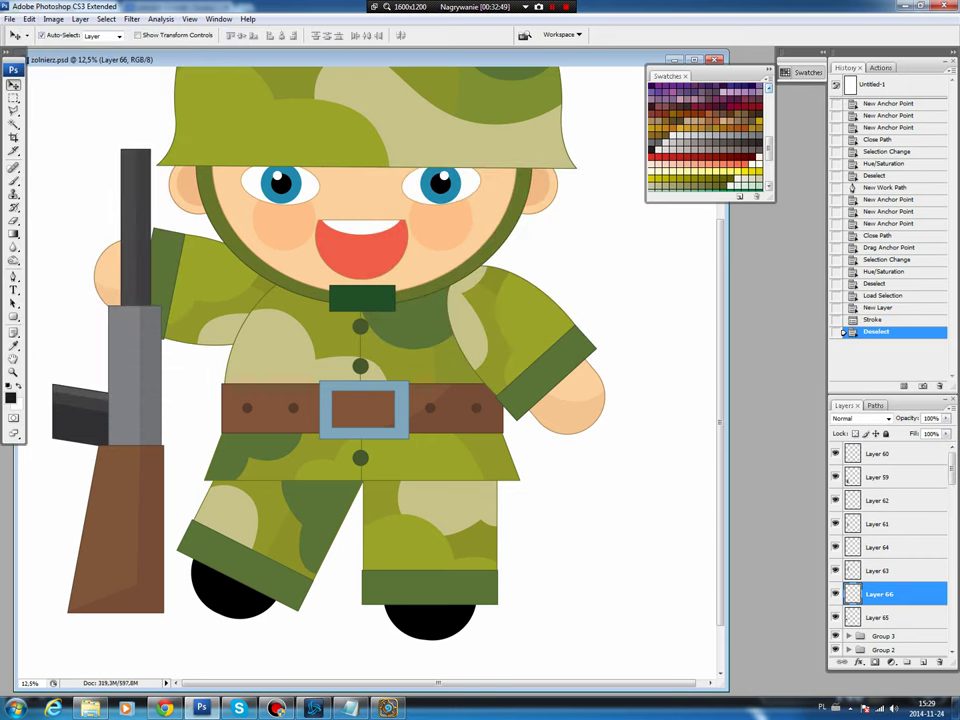
key("shift+alt+bracketleft")
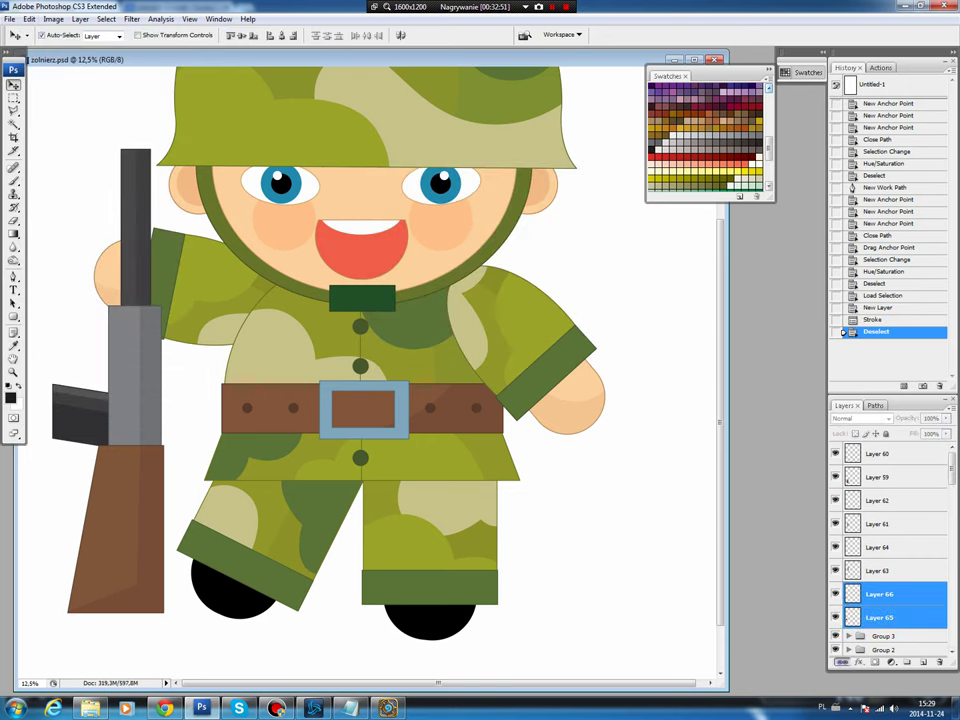
key("ctrl+j")
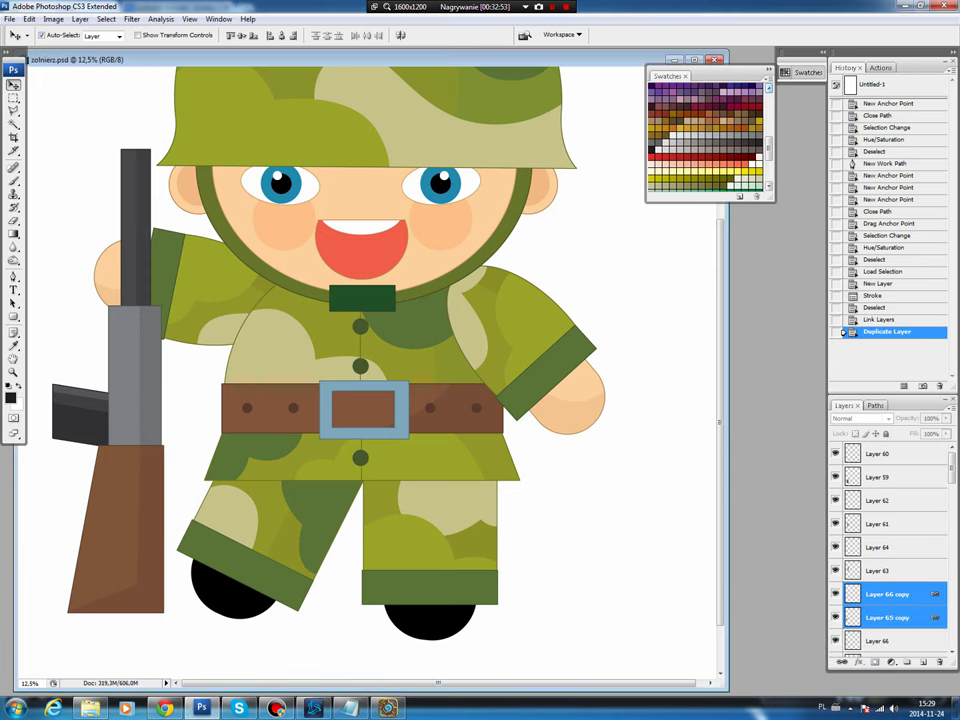
- Move the magazine copy up onto the receiver and shorten it slightly with Free Transform
mouse_move(80, 415)
left_mouse_down()
mouse_move(80, 330)
mouse_move(64, 347)
left_mouse_up()
key("ctrl+t")
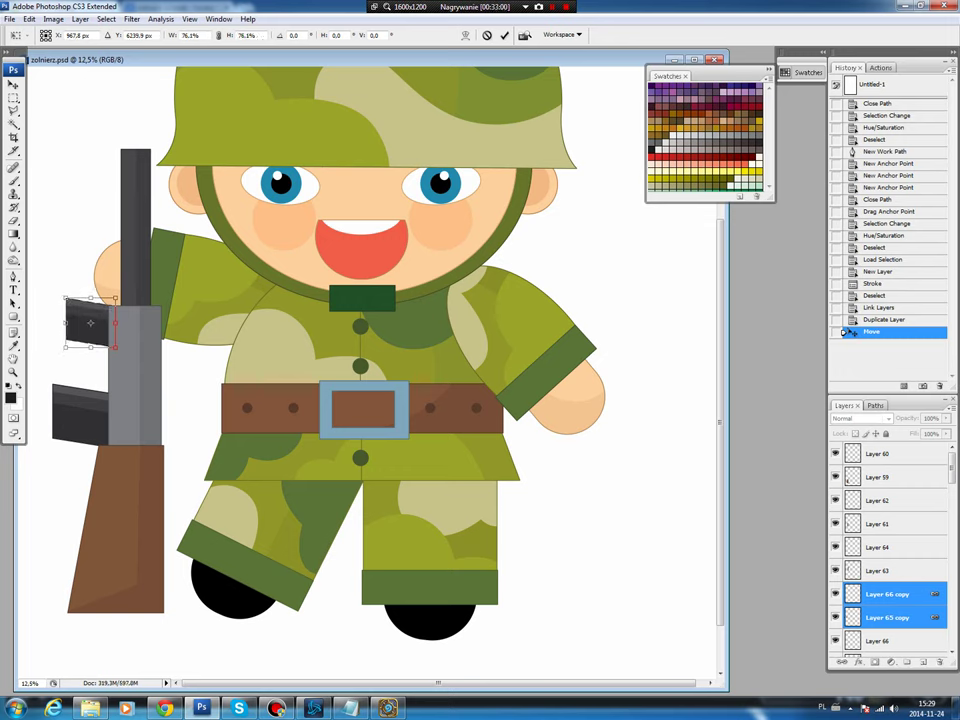
left_click_drag(90, 298, 90, 301)
key("Return")
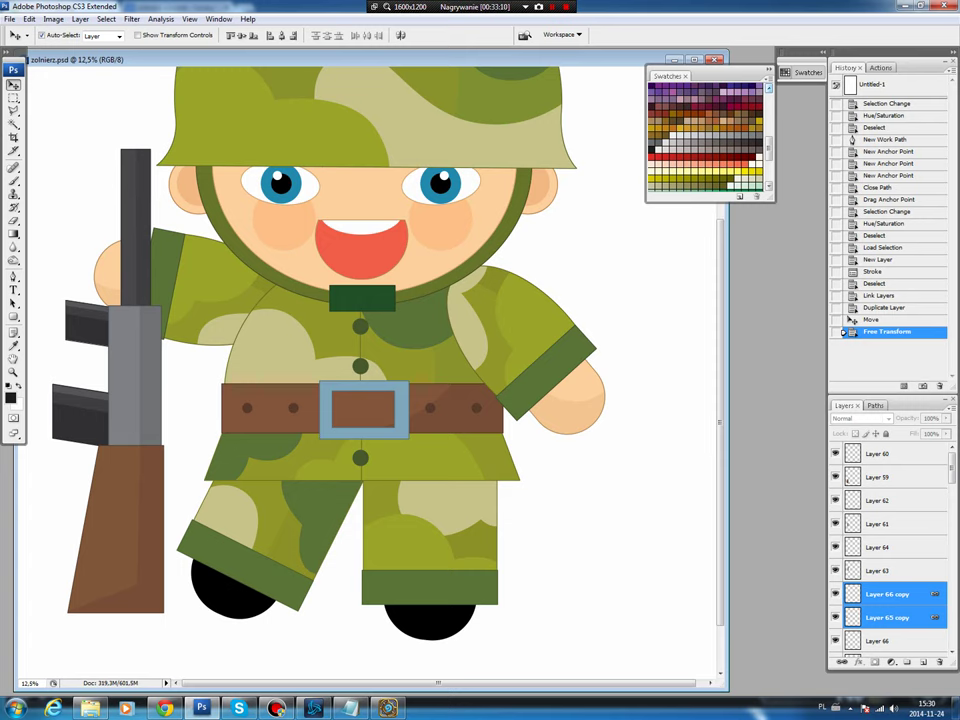
- Make Layer 65 the active layer and bring up the other marquee selection shapes
left_click(880, 523)
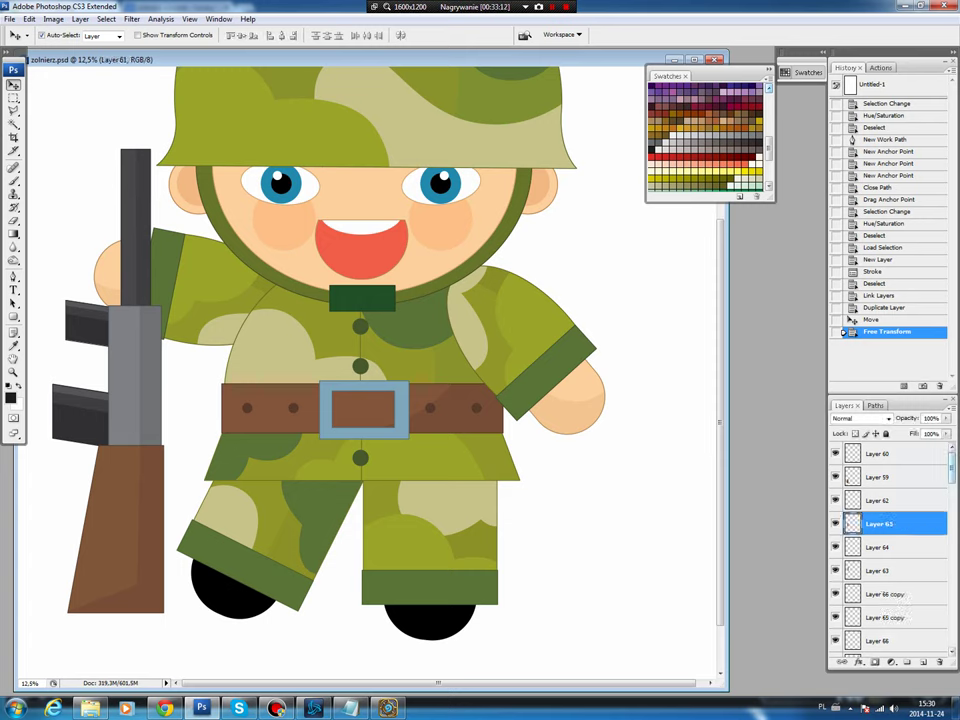
scroll(898, 605, "down", 3)
left_click(880, 517)
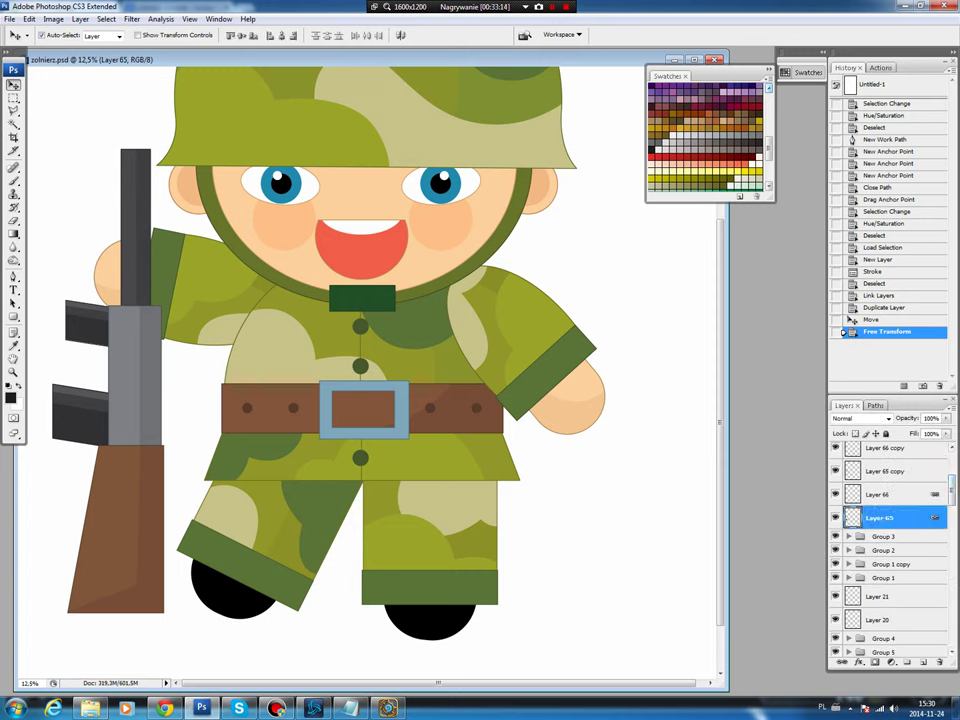
right_click(14, 97)
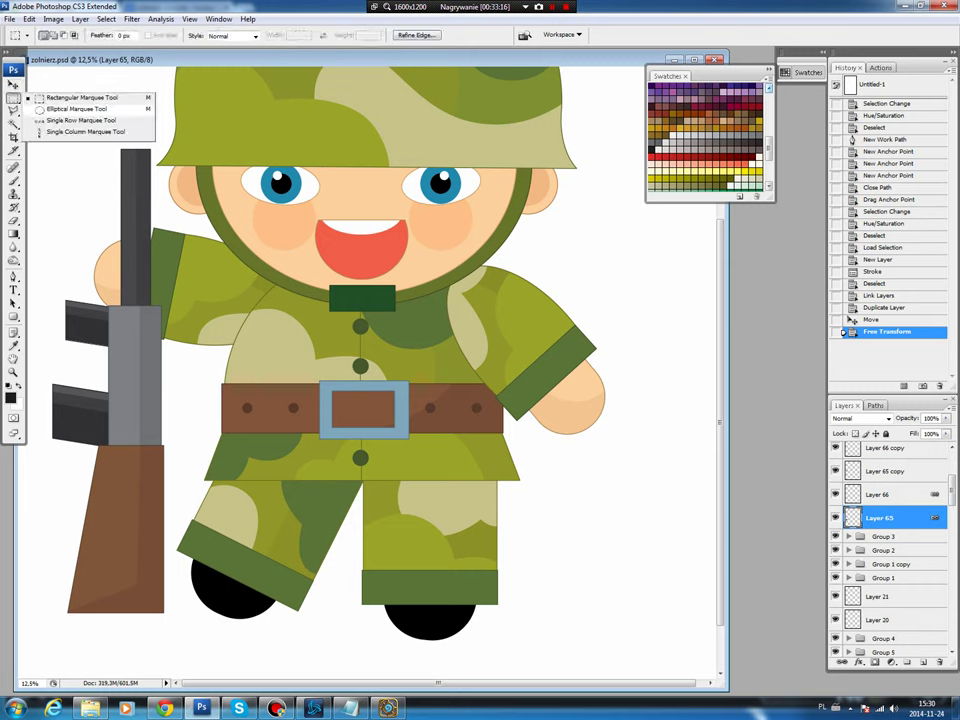
- Fill a small elliptical selection dark grey on a new layer below Layer 65
left_click(70, 84)
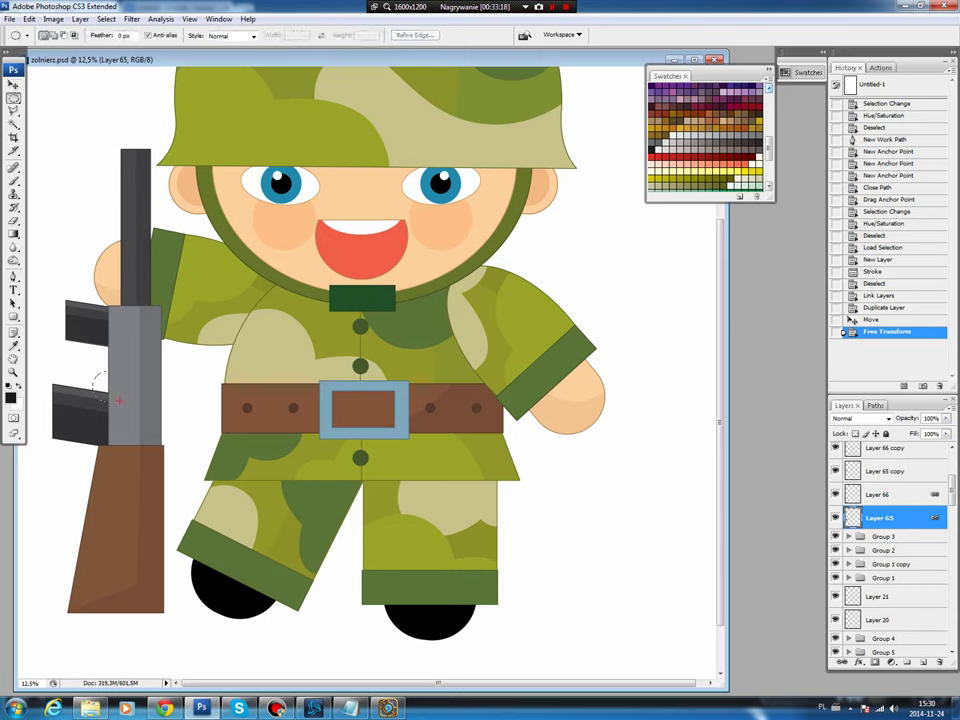
left_click_drag(118, 400, 117, 399)
key("ctrl+shift+alt+n")
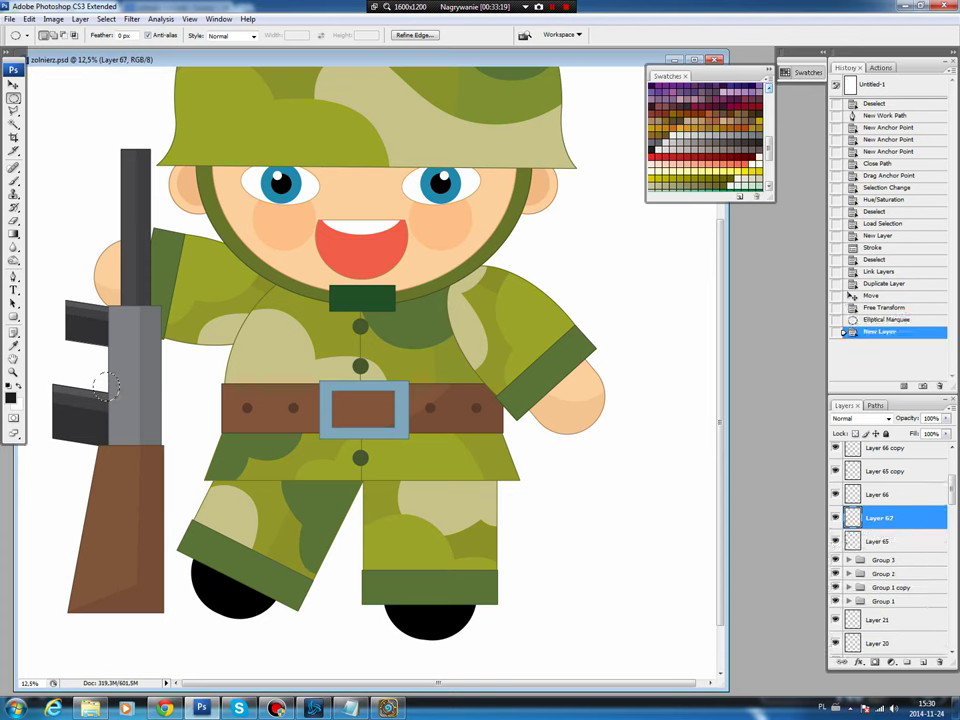
key("ctrl+bracketleft")
key("b")
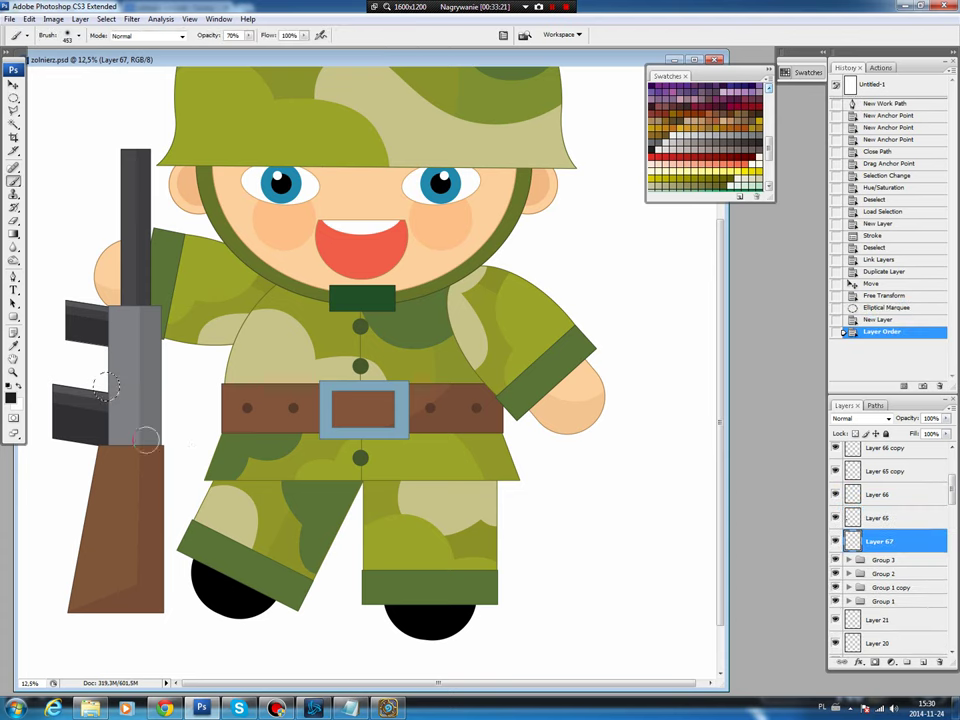
key("alt+BackSpace")
key("ctrl+d")
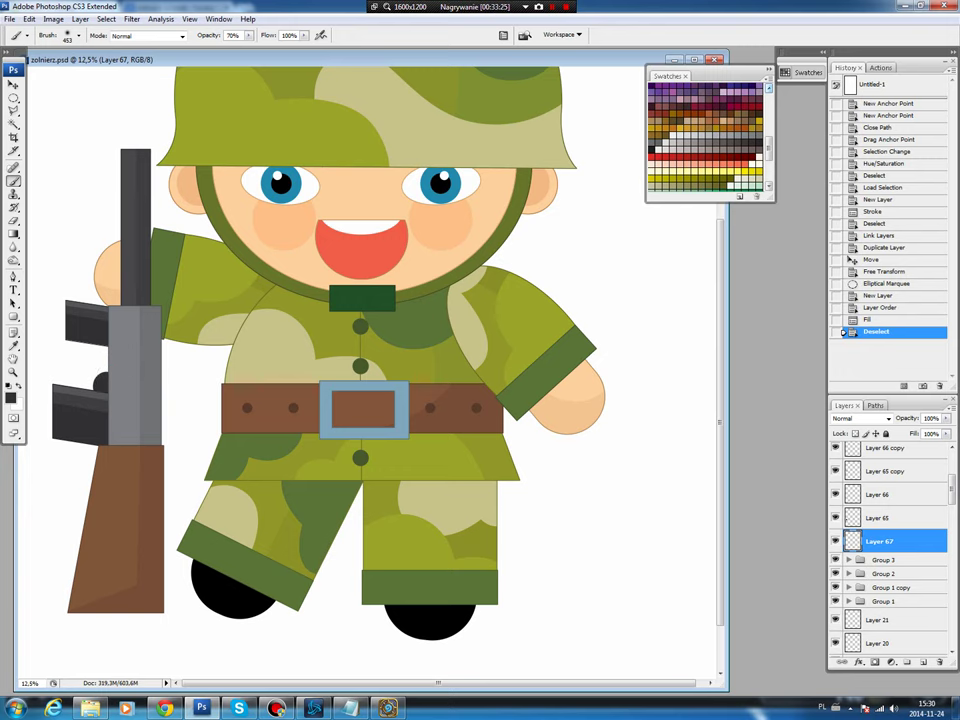
left_click(10, 397)
key("Return")
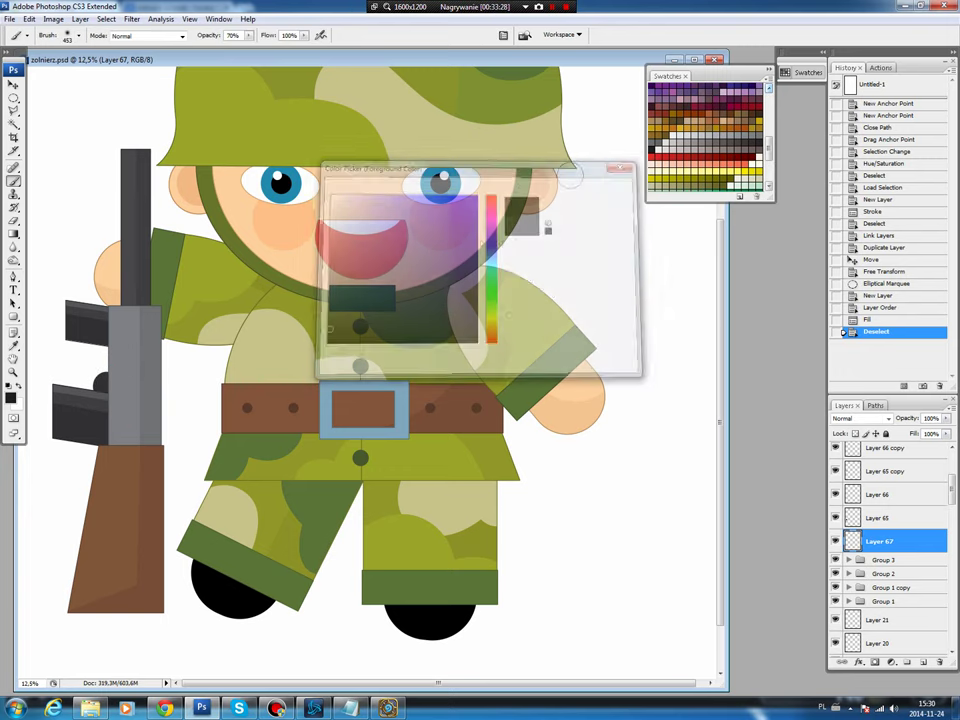
- Stroke the round piece's outline on its own new layer, then make Layer 67 active
key("ctrl+shift+d")
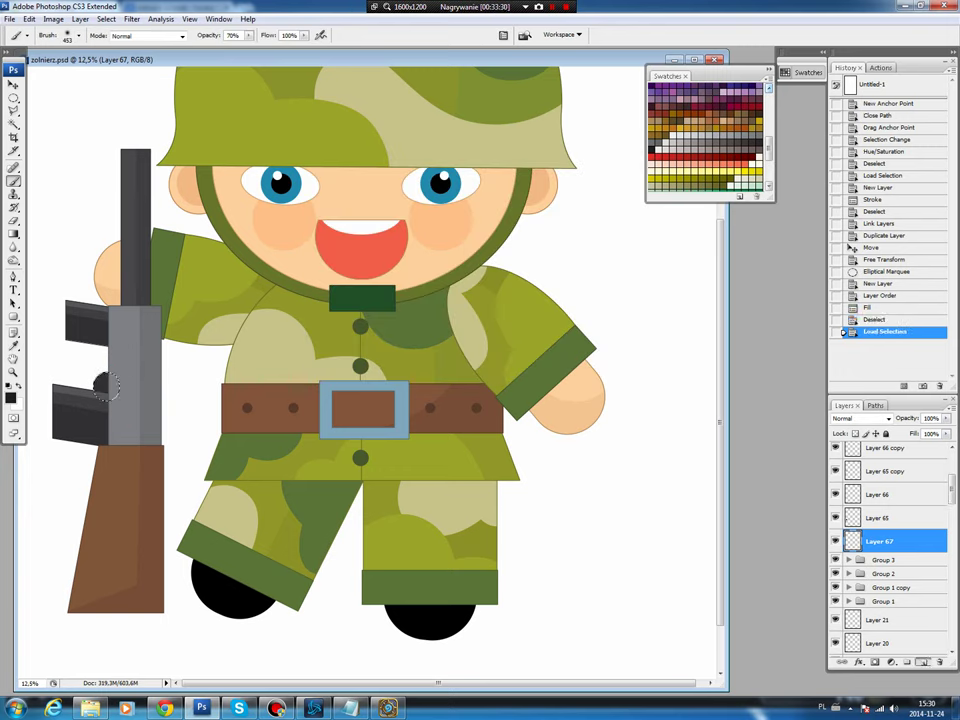
key("ctrl+shift+alt+n")
key("alt+e")
key("s")
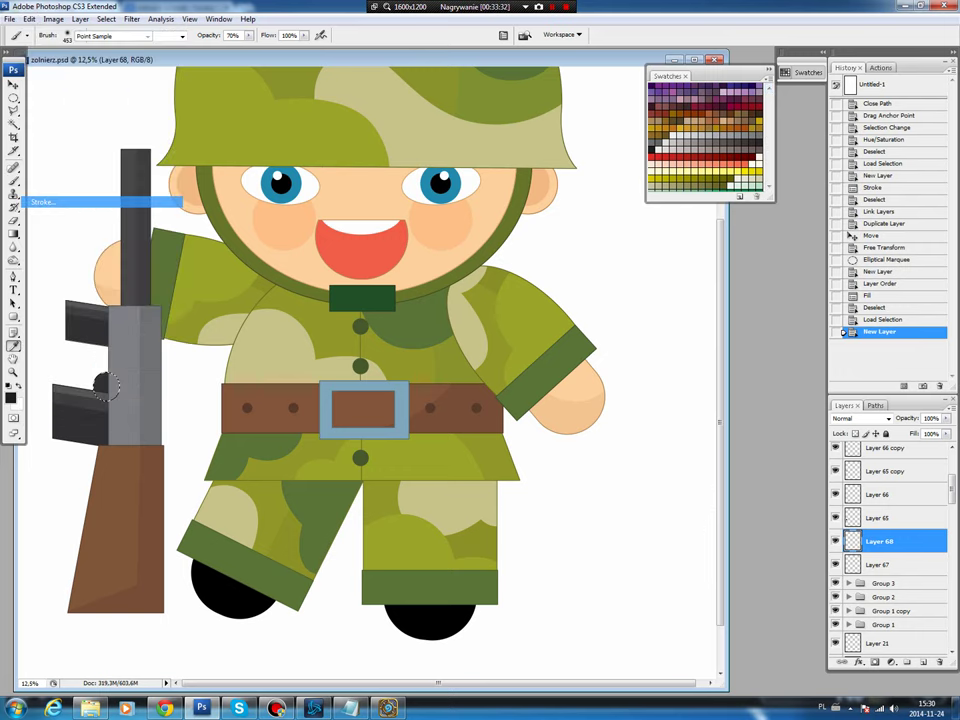
key("Return")
key("ctrl+d")
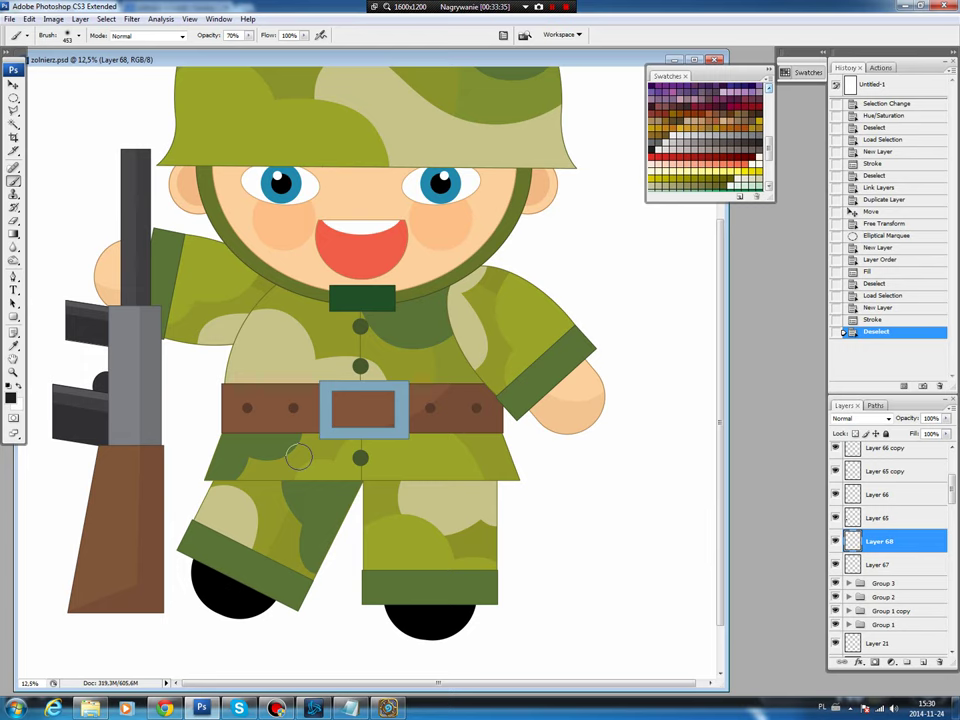
key("v")
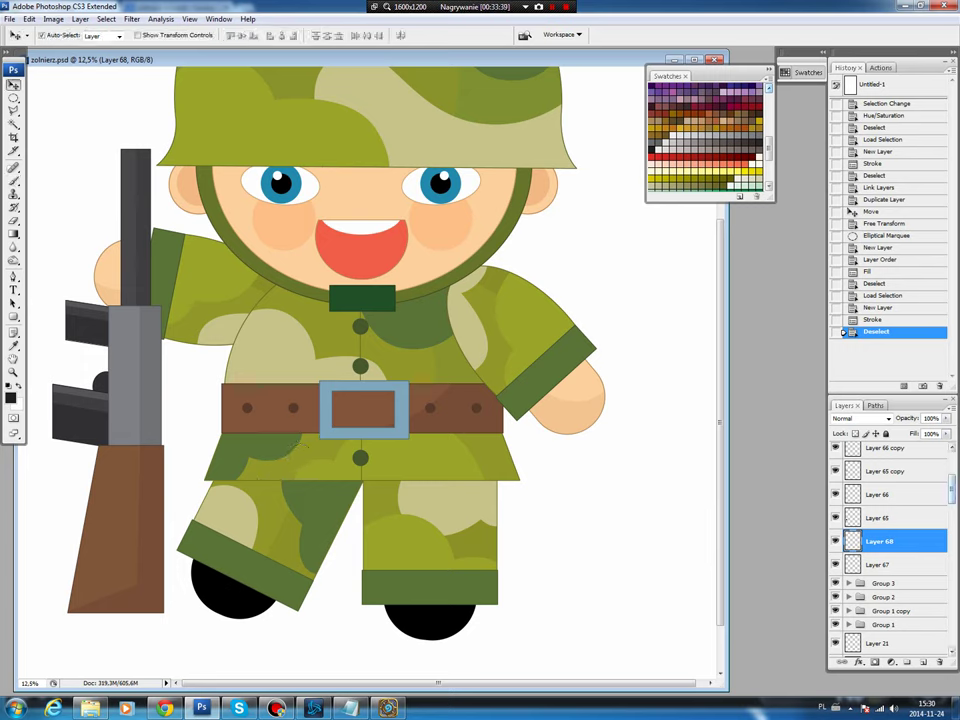
key("alt+bracketleft")
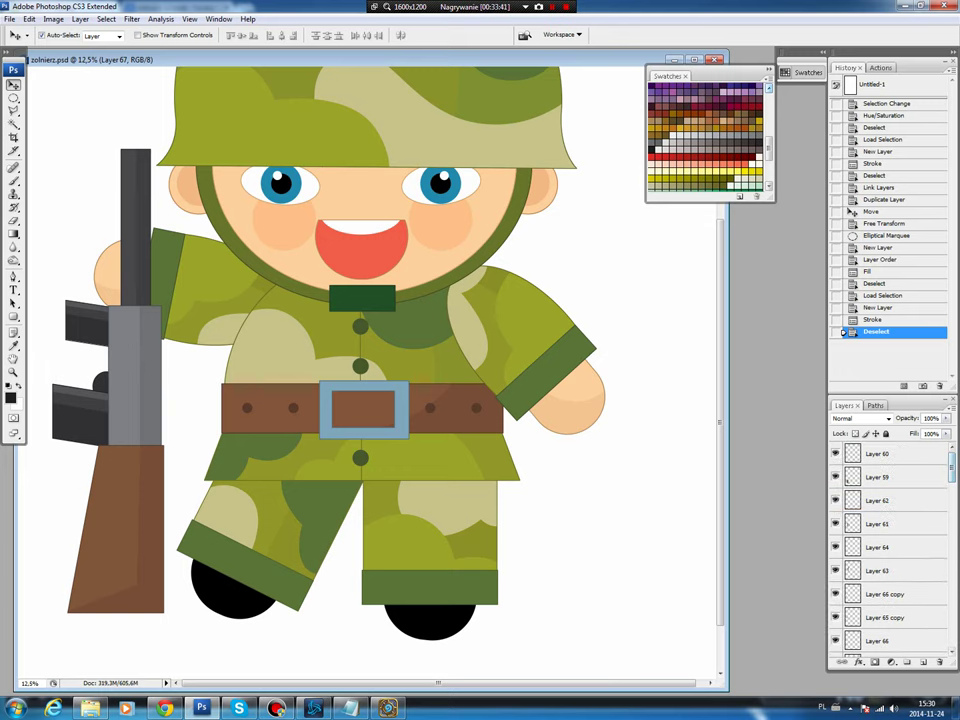
- Link all rifle layers into Group 10 and rotate the group about 4° clockwise
key("ctrl+alt+a")
left_click(840, 662)
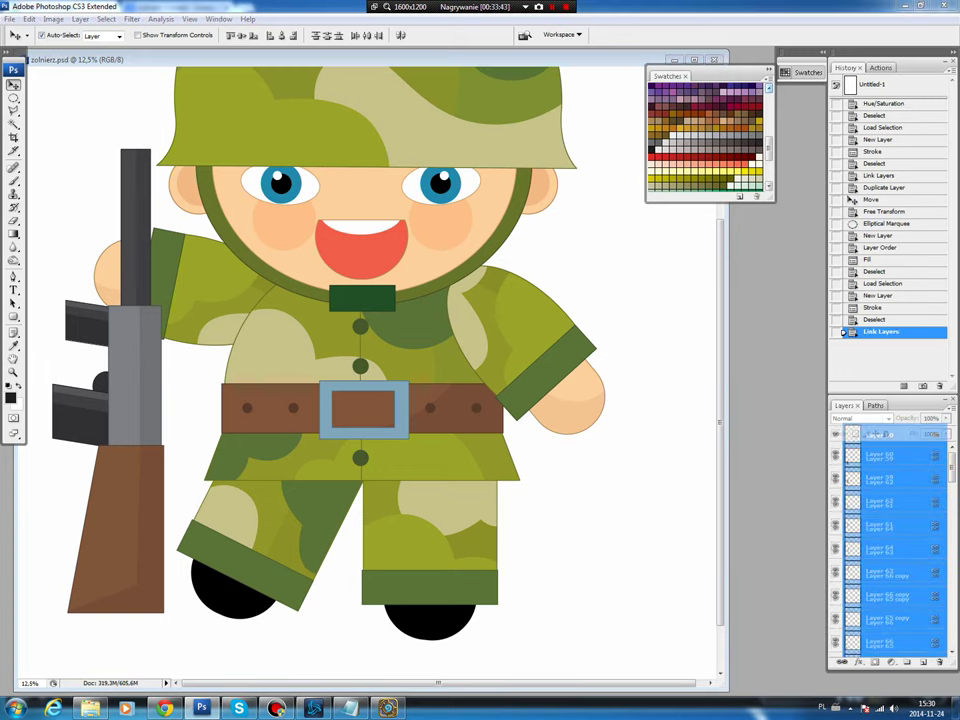
key("ctrl+g")
key("ctrl+t")
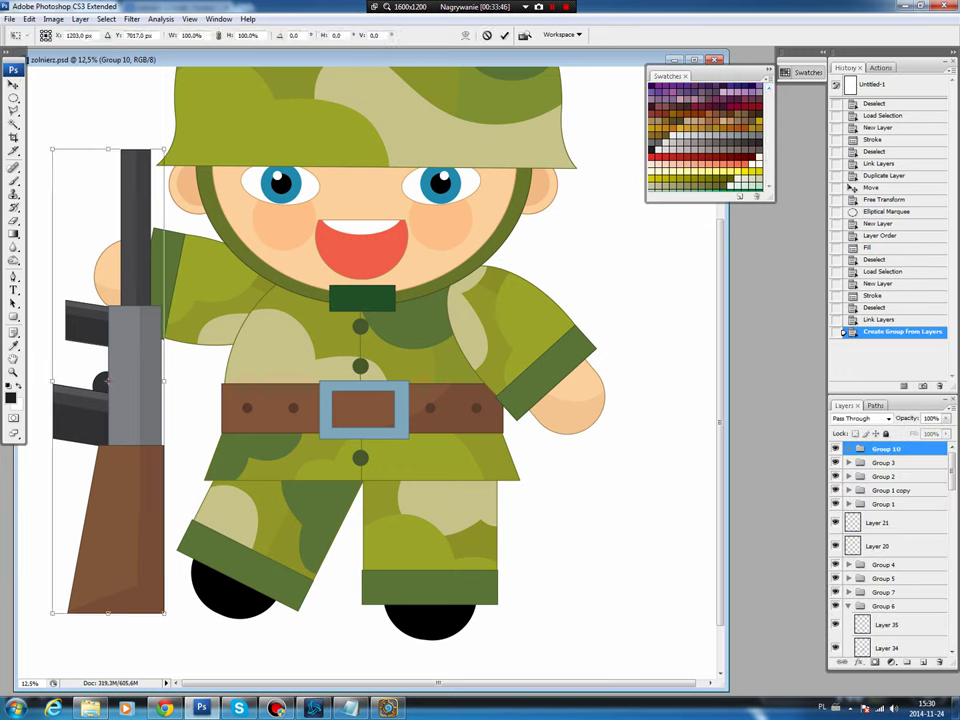
mouse_move(45, 630)
left_mouse_down()
mouse_move(30, 615)
mouse_move(66, 624)
left_mouse_up()
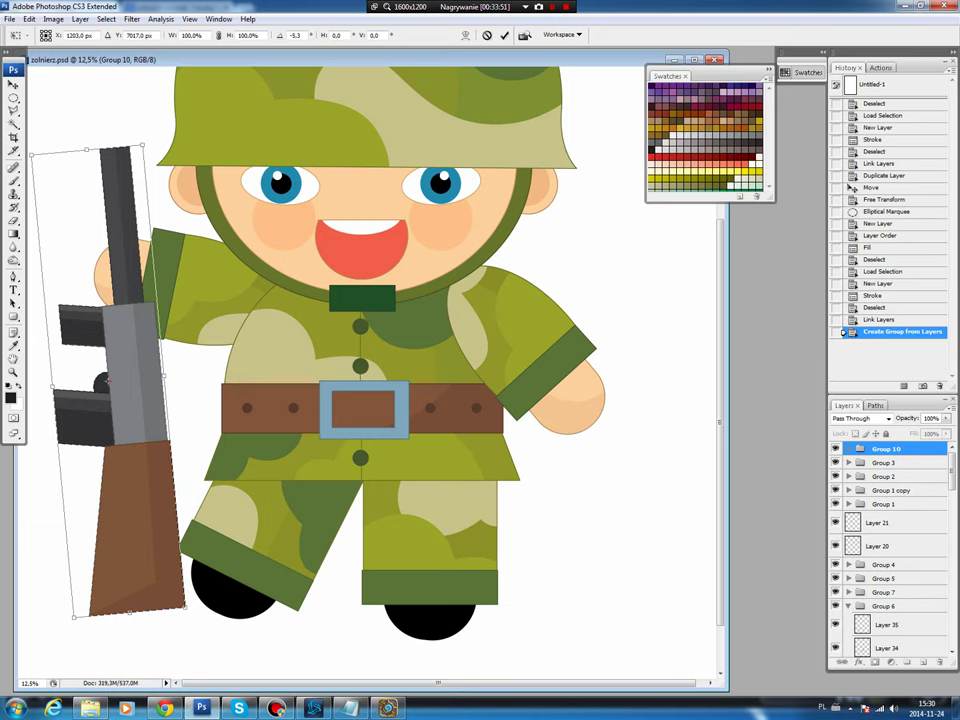
key("Return")
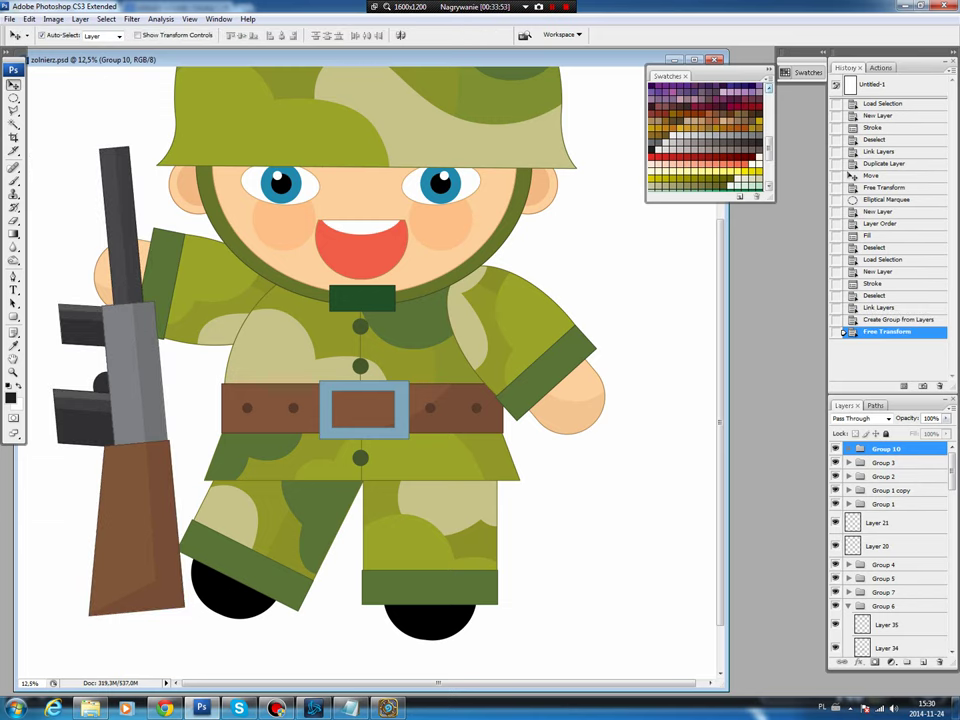
scroll(370, 360, "up", 2)
- Zoom out to 6.25% so the entire soldier and page are visible
key("z")
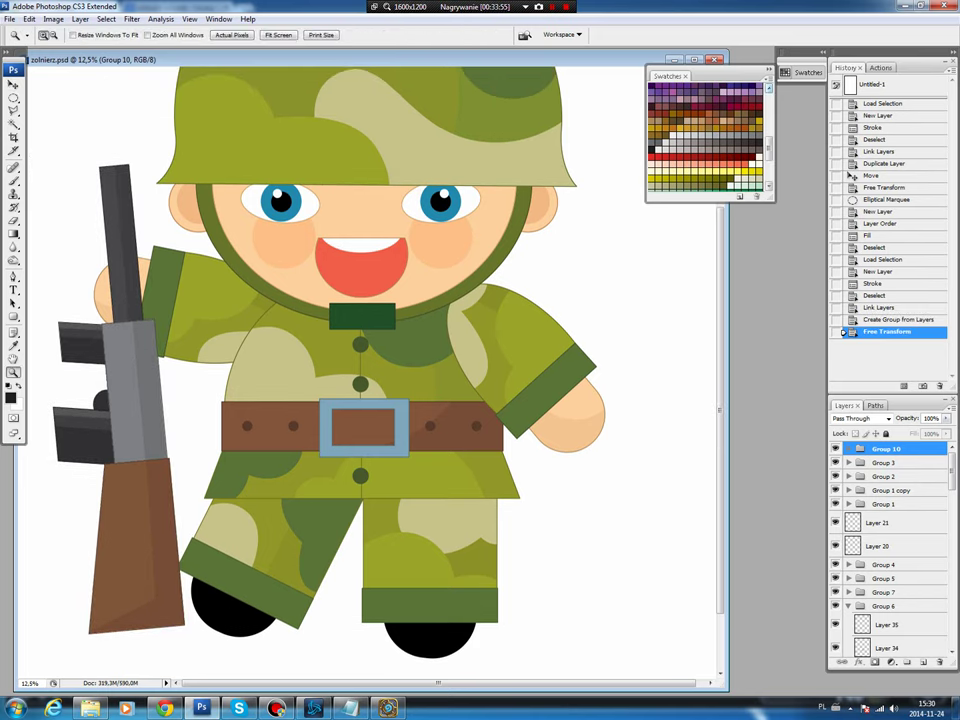
key("ctrl+minus")
key("ctrl+minus")
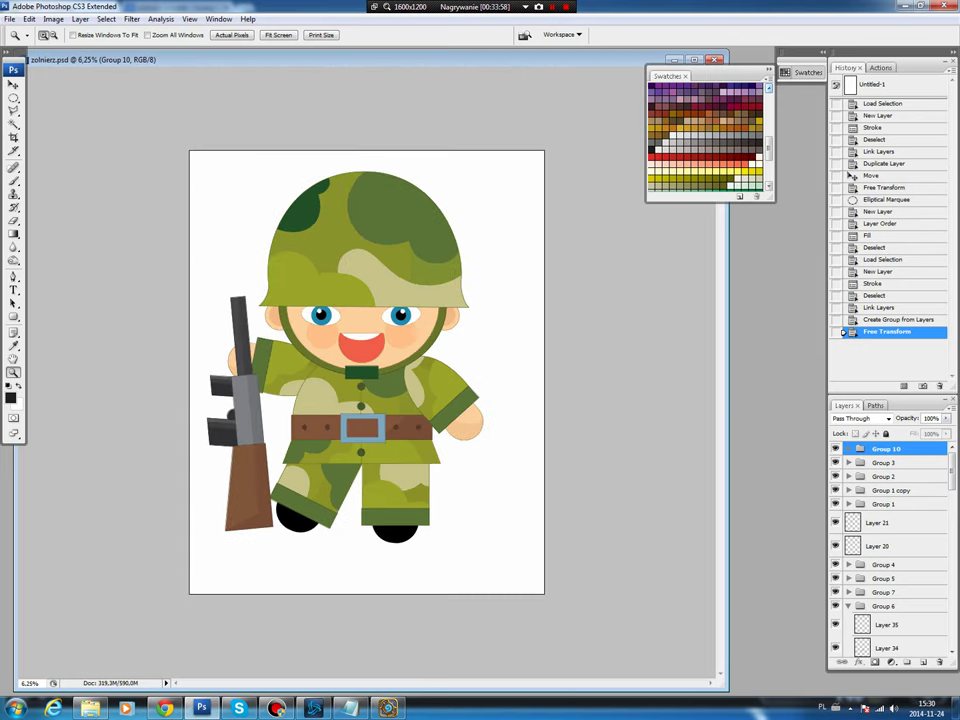
key("v")
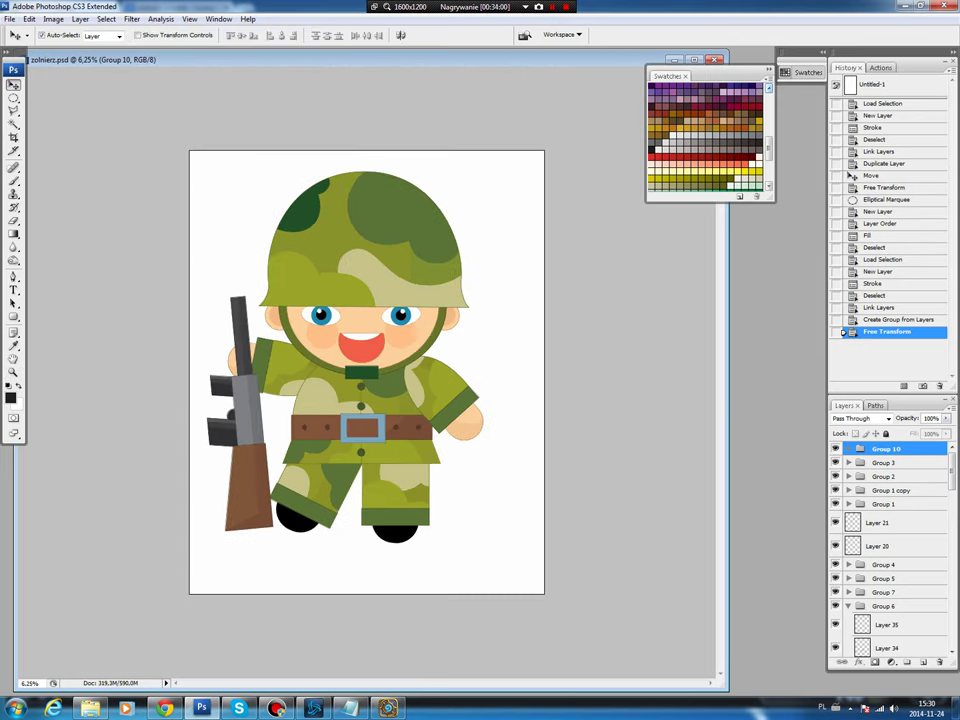